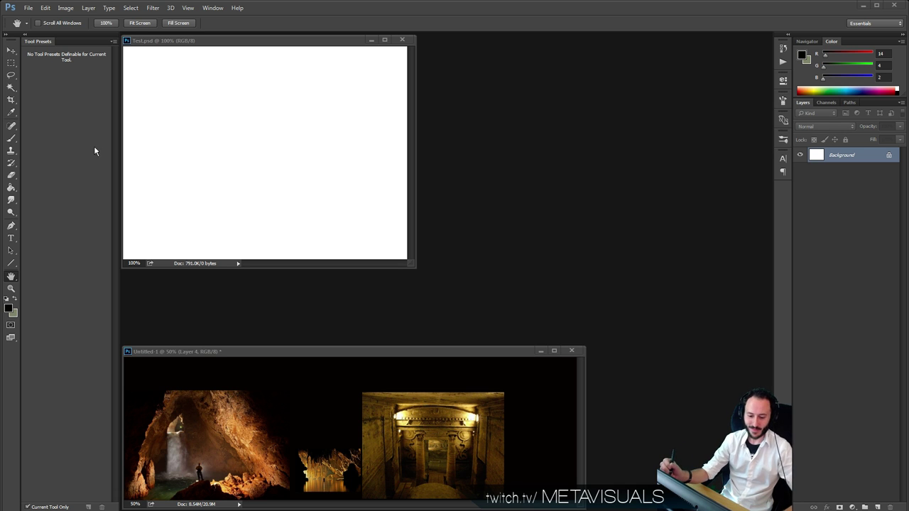
# Position and enlarge the Test.psd window so it spans the workspace above the reference image window.
pyautogui.moveTo(286, 44)
pyautogui.mouseDown()
pyautogui.moveTo(300, 54)
pyautogui.moveTo(288, 44)
pyautogui.mouseUp()
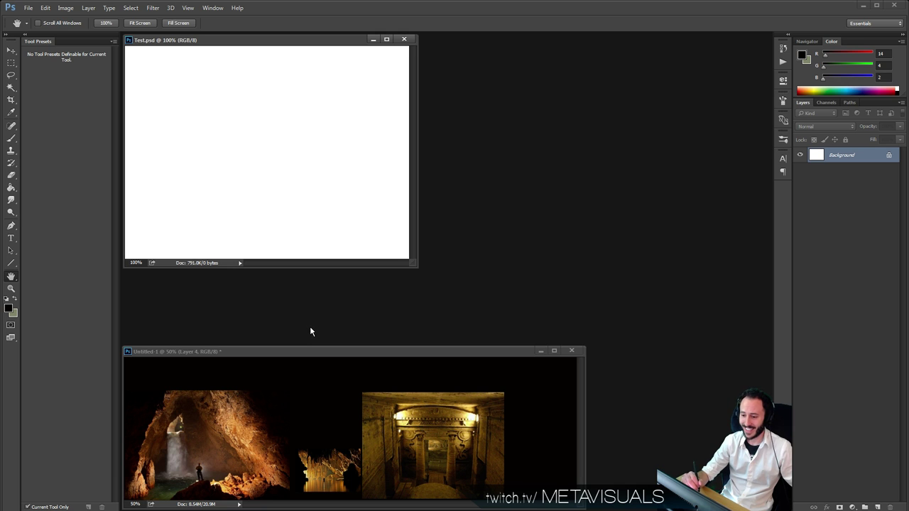
pyautogui.moveTo(209, 40)
pyautogui.mouseDown()
pyautogui.moveTo(219, 55)
pyautogui.moveTo(211, 43)
pyautogui.mouseUp()
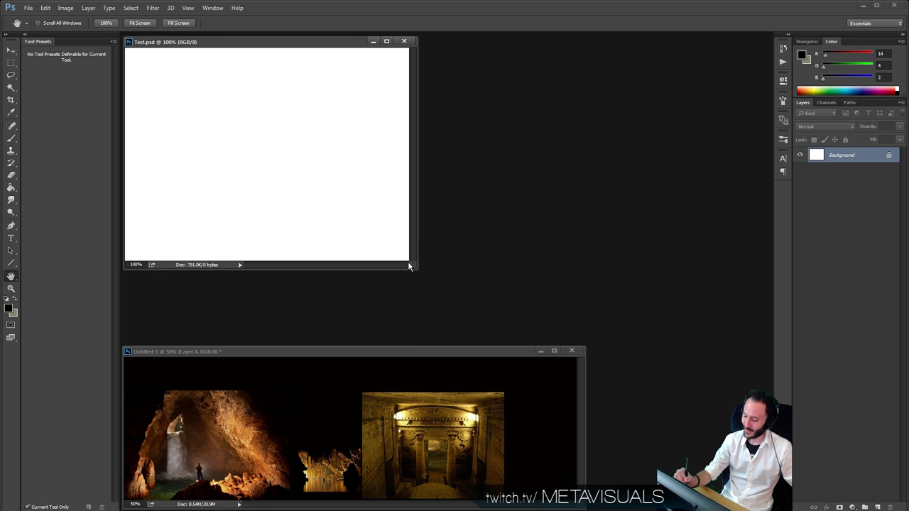
pyautogui.moveTo(409, 266); pyautogui.dragTo(753, 294)
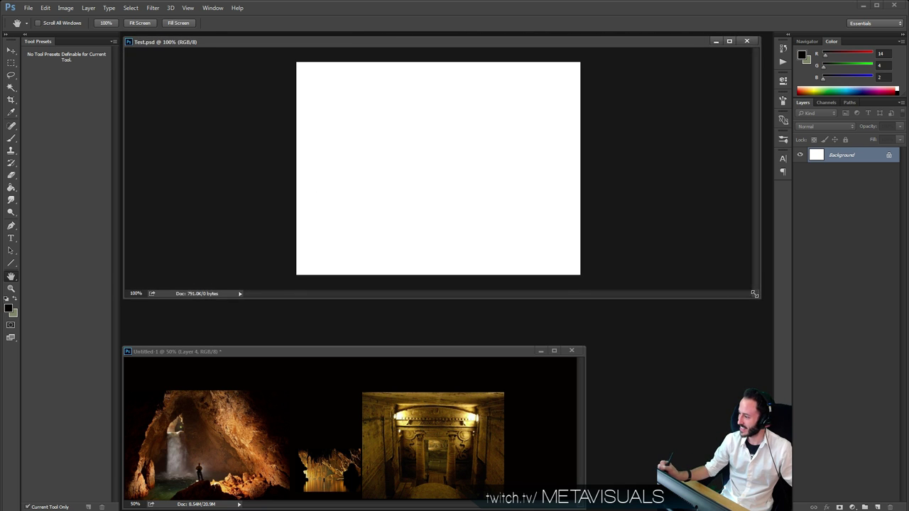
pyautogui.moveTo(289, 43); pyautogui.dragTo(290, 40)
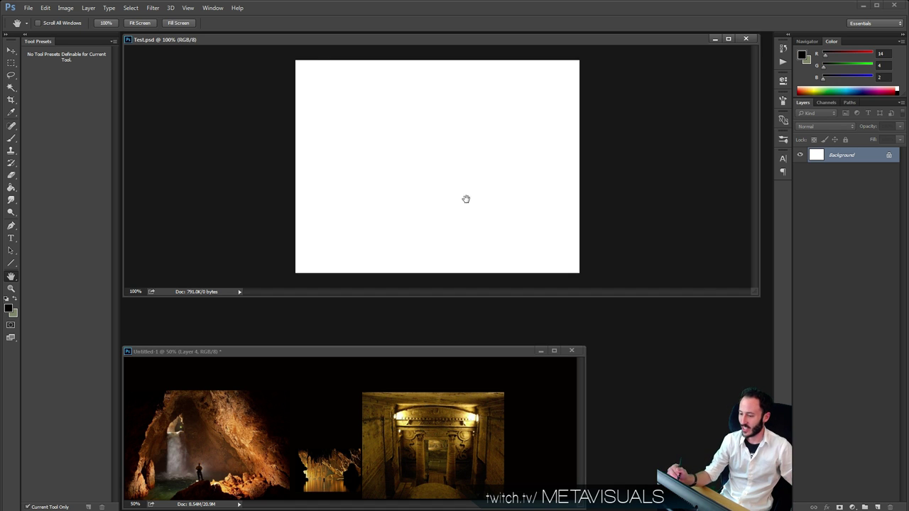
pyautogui.moveTo(238, 41); pyautogui.dragTo(240, 36)
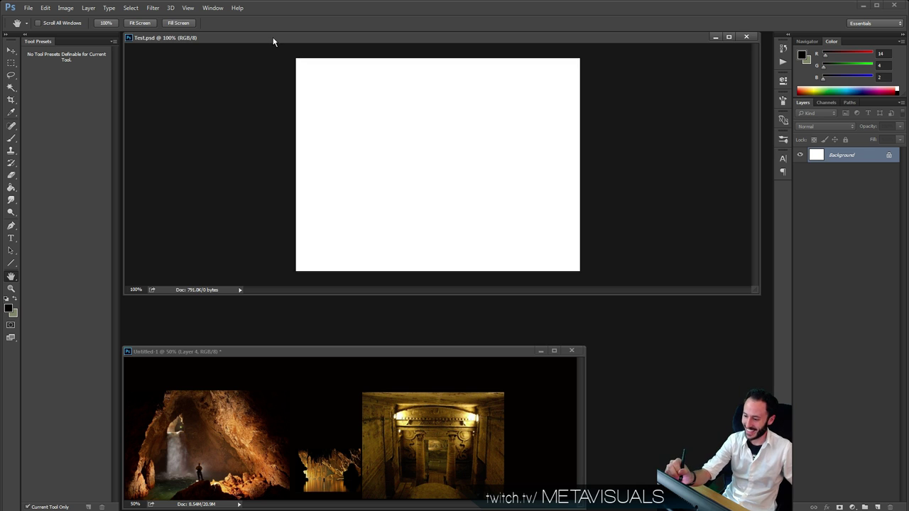
pyautogui.moveTo(273, 39); pyautogui.dragTo(272, 42)
pyautogui.moveTo(756, 294); pyautogui.dragTo(772, 307)
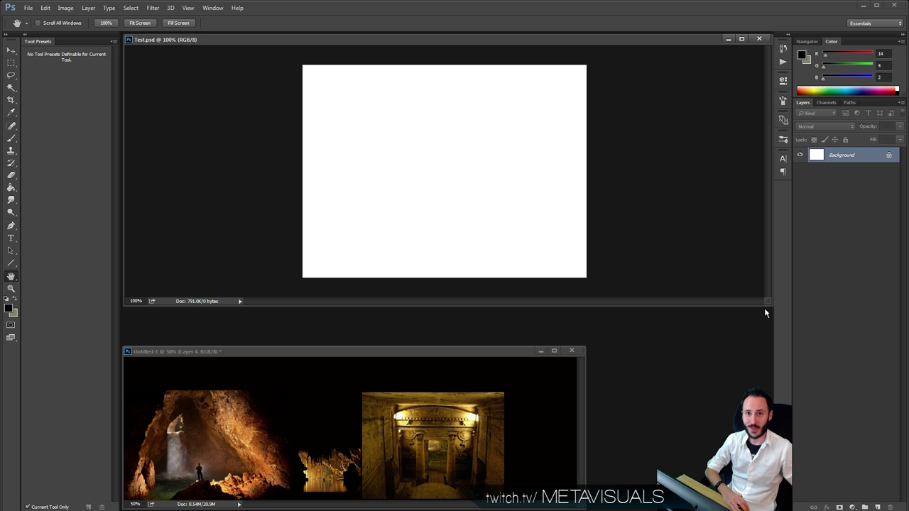
pyautogui.moveTo(159, 40); pyautogui.dragTo(157, 38)
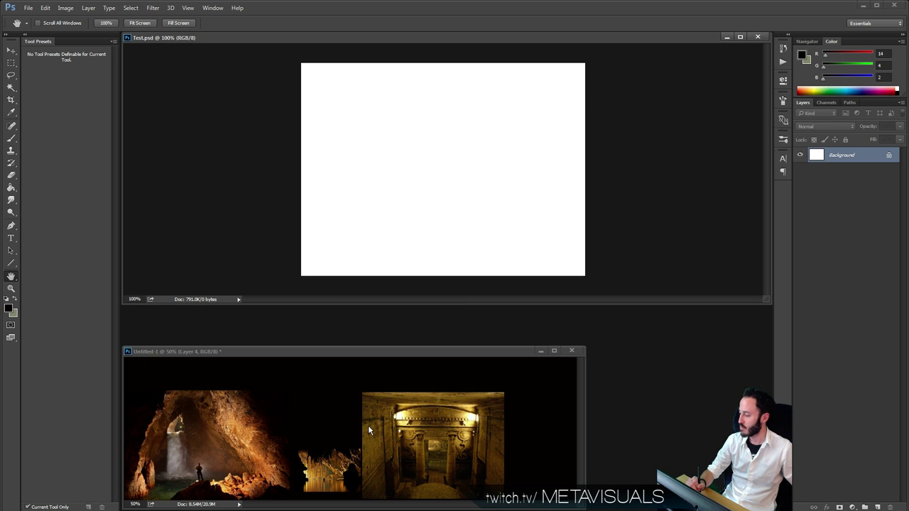
pyautogui.moveTo(768, 302); pyautogui.dragTo(769, 305)
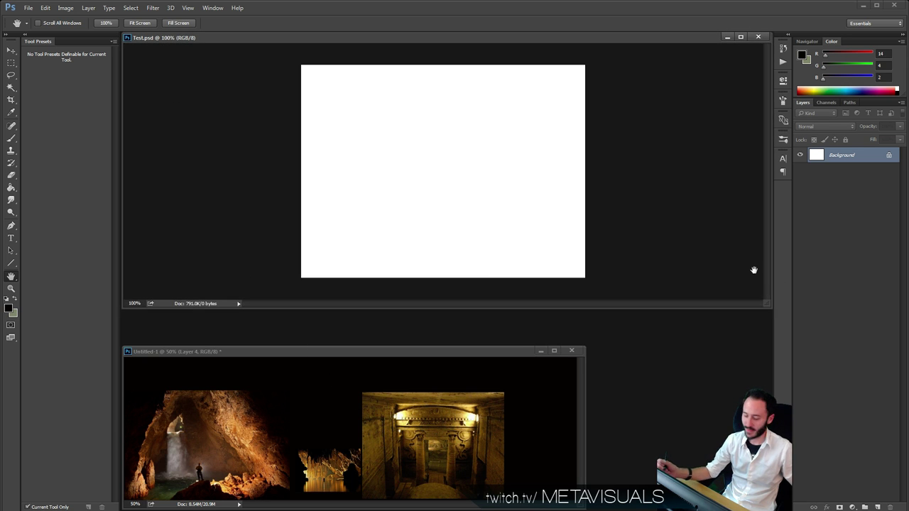
pyautogui.keyDown('ctrl'); pyautogui.keyDown('alt'); pyautogui.click(431, 147); pyautogui.keyUp('alt'); pyautogui.keyUp('ctrl')
pyautogui.keyDown('ctrl'); pyautogui.keyDown('alt'); pyautogui.click(432, 147); pyautogui.keyUp('alt'); pyautogui.keyUp('ctrl')
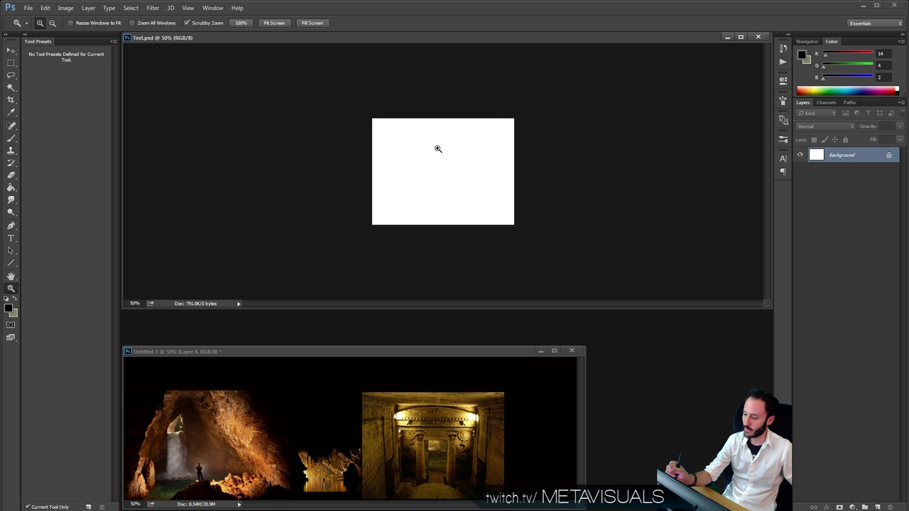
pyautogui.keyDown('ctrl'); pyautogui.click(436, 149); pyautogui.keyUp('ctrl')
pyautogui.keyDown('ctrl'); pyautogui.click(437, 150); pyautogui.keyUp('ctrl')
pyautogui.keyDown('ctrl'); pyautogui.click(438, 150); pyautogui.keyUp('ctrl')
pyautogui.keyDown('alt'); pyautogui.click(448, 176); pyautogui.keyUp('alt')
pyautogui.press('b')
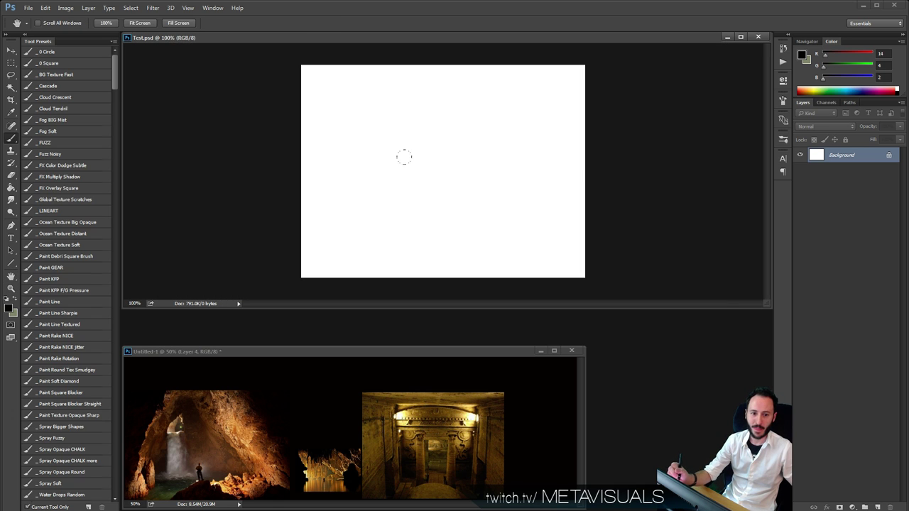
# Move the Untitled-1 reference window directly below the Test.psd canvas and enlarge it to the same width.
pyautogui.moveTo(411, 351)
pyautogui.mouseDown()
pyautogui.moveTo(425, 297)
pyautogui.moveTo(411, 305)
pyautogui.mouseUp()
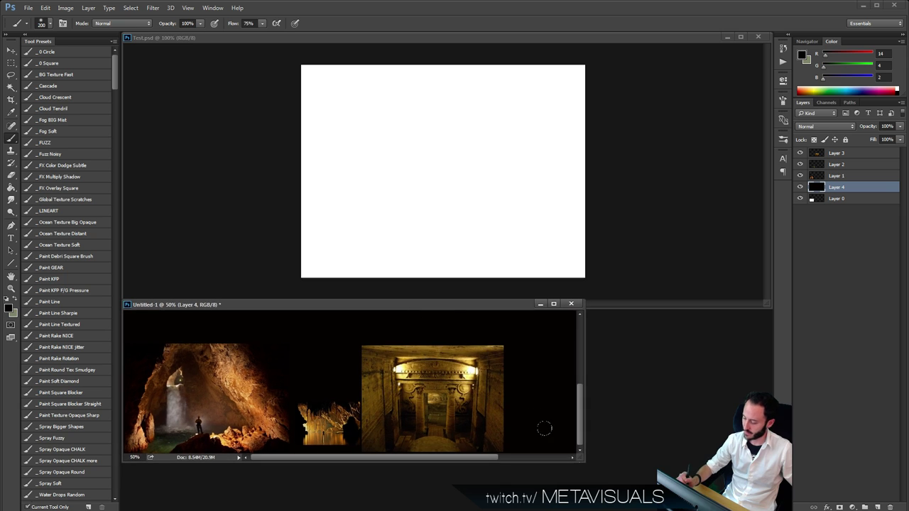
pyautogui.moveTo(581, 458); pyautogui.dragTo(767, 509)
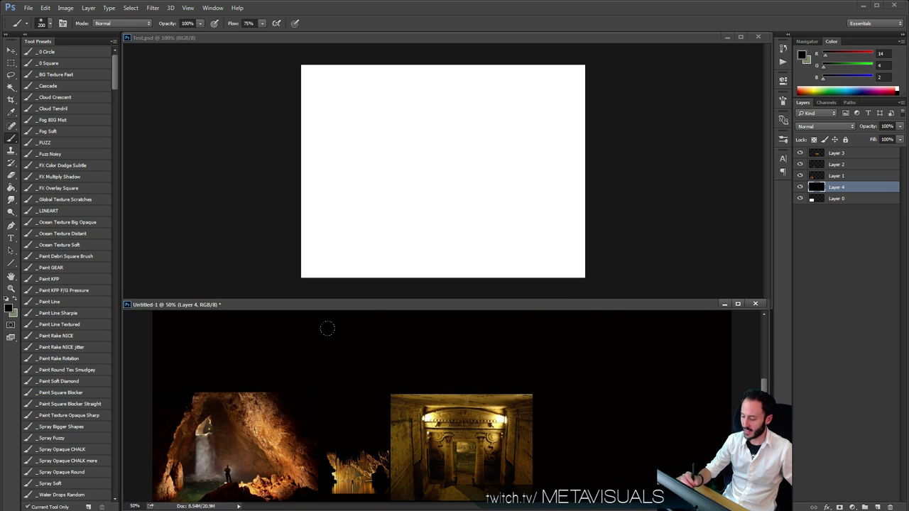
# Switch to Test.psd and add a new empty layer above the Background, with the Brush tool active.
pyautogui.press('h')
pyautogui.click(559, 188)
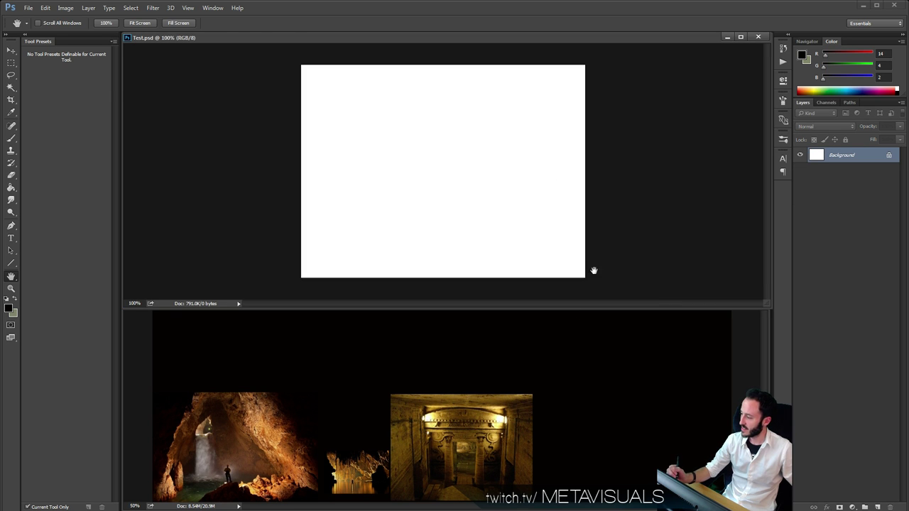
pyautogui.press('b')
pyautogui.hotkey('ctrl', 'shift', 'alt', 'n')
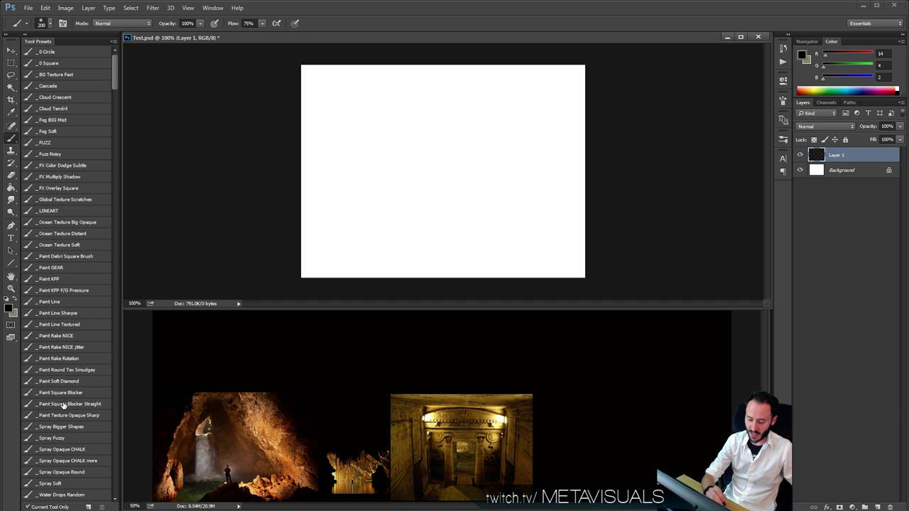
# Try the __Paint2 brush preset with an orange-brown colour on the new layer and undo the strokes.
pyautogui.moveTo(114, 78); pyautogui.dragTo(115, 90)
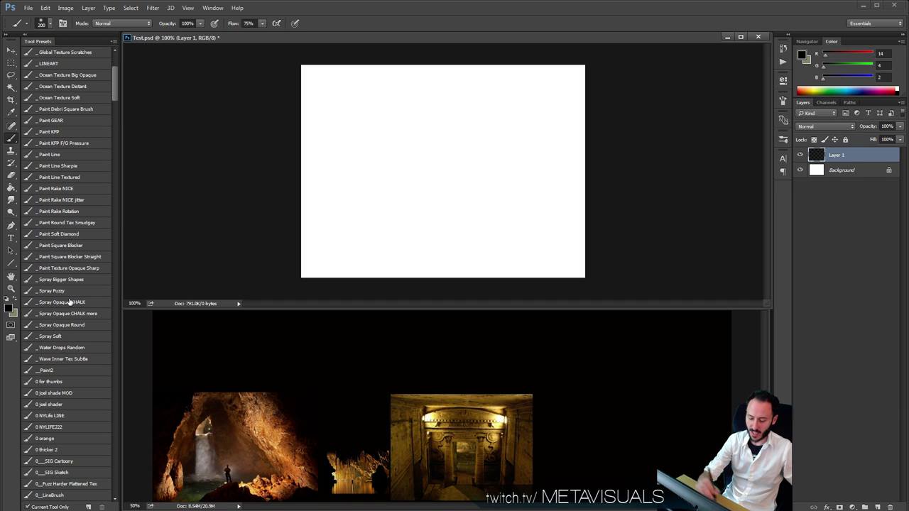
pyautogui.click(64, 370)
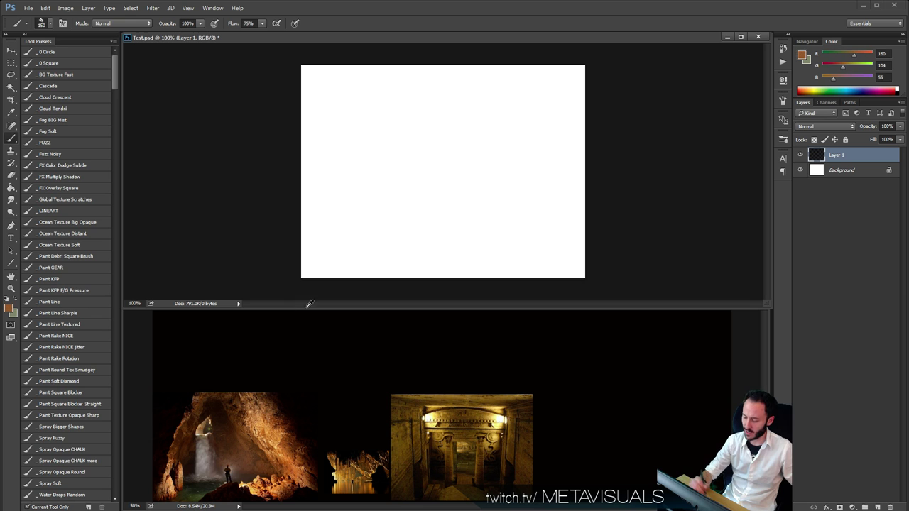
pyautogui.moveTo(369, 91)
pyautogui.mouseDown()
pyautogui.moveTo(307, 203)
pyautogui.moveTo(307, 152)
pyautogui.mouseUp()
pyautogui.moveTo(369, 164)
pyautogui.mouseDown()
pyautogui.moveTo(311, 259)
pyautogui.moveTo(341, 266)
pyautogui.mouseUp()
pyautogui.hotkey('ctrl', 'alt', 'z')
pyautogui.hotkey('ctrl', 'alt', 'z')
pyautogui.hotkey('ctrl', 'alt', 'z')
pyautogui.hotkey('ctrl', 'alt', 'z')
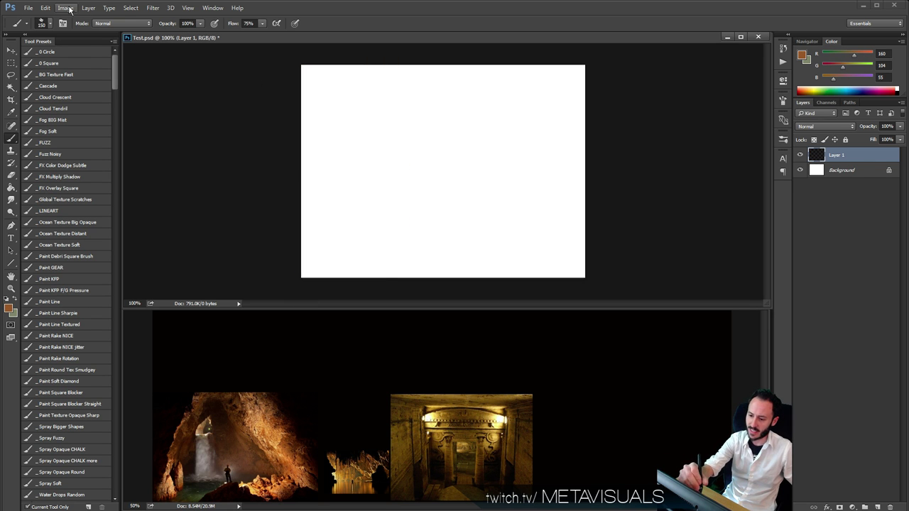
# Resize the Test.psd image to 1920 × 1080 pixels with the width and height proportions unlinked.
pyautogui.click(65, 8)
pyautogui.click(92, 78)
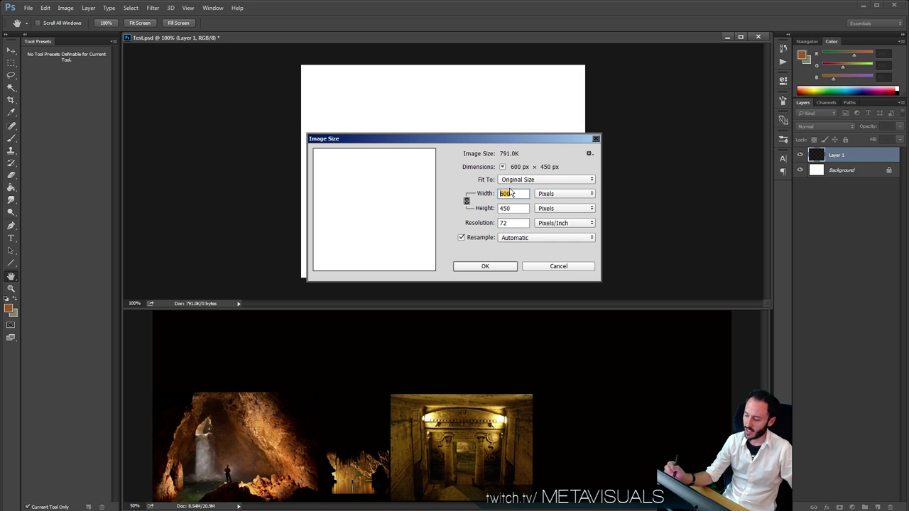
pyautogui.write('1920')
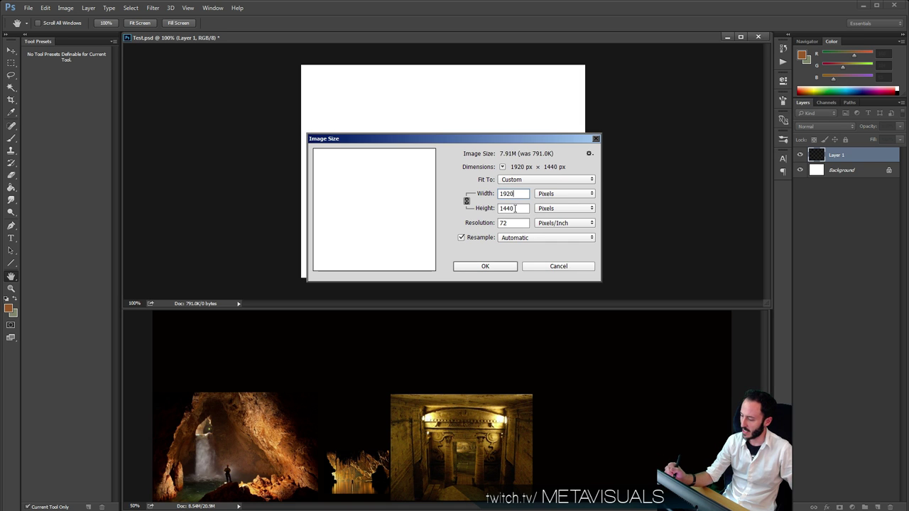
pyautogui.press('Tab')
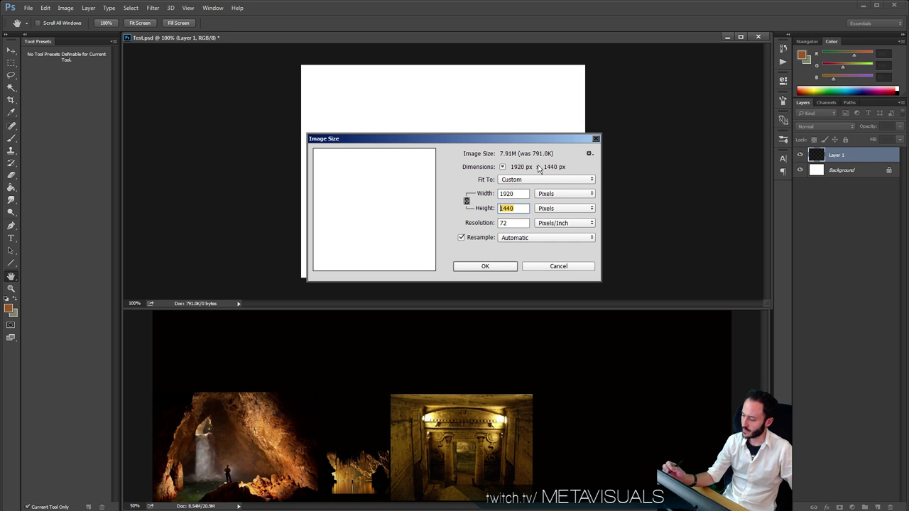
pyautogui.click(467, 201)
pyautogui.write('1080')
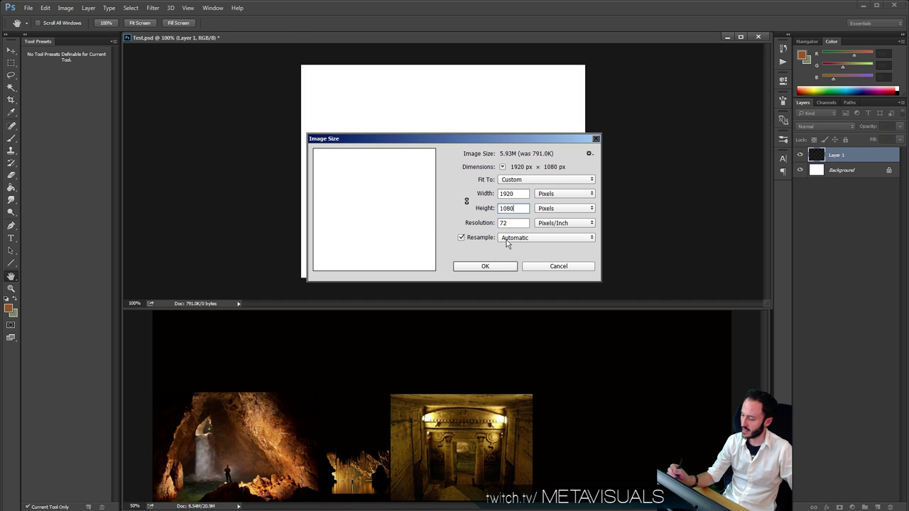
pyautogui.click(499, 268)
pyautogui.press('z')
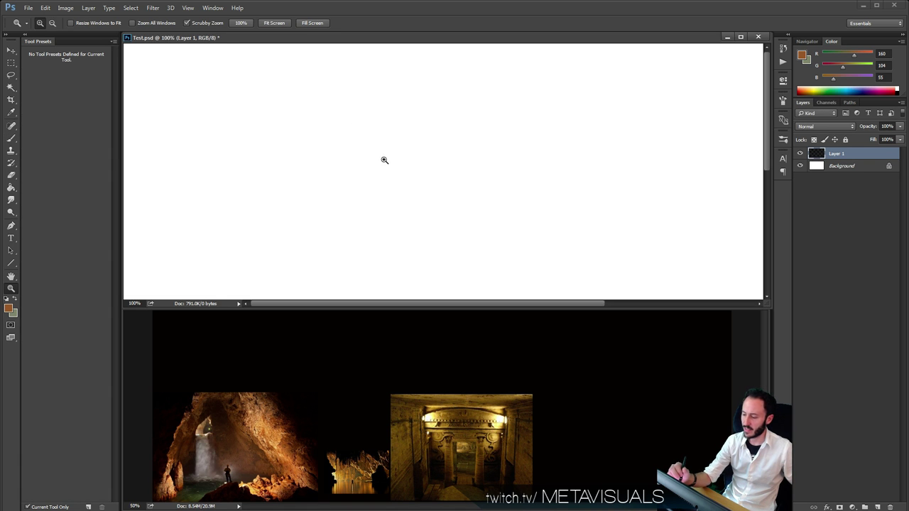
pyautogui.keyDown('alt'); pyautogui.click(384, 160); pyautogui.keyUp('alt')
pyautogui.press('h')
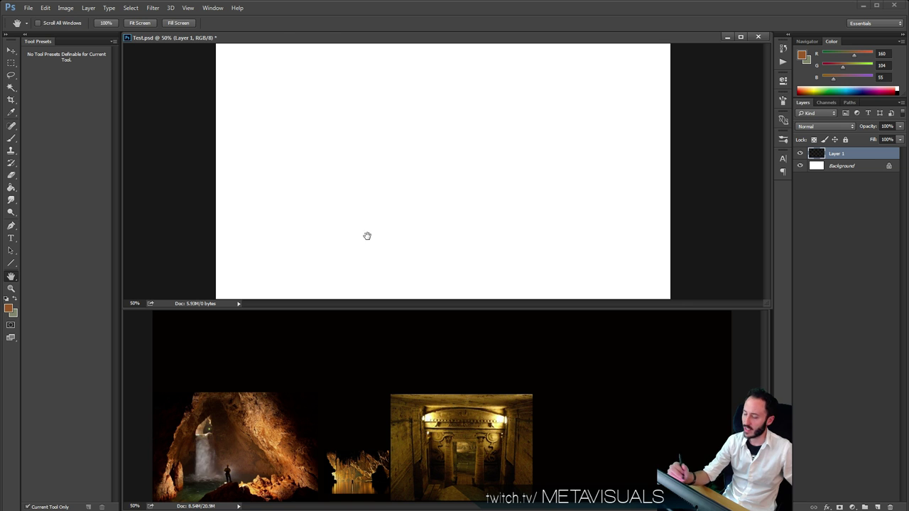
pyautogui.press('z')
pyautogui.keyDown('alt'); pyautogui.click(416, 155); pyautogui.keyUp('alt')
pyautogui.click(420, 148)
pyautogui.click(420, 148)
pyautogui.press('h')
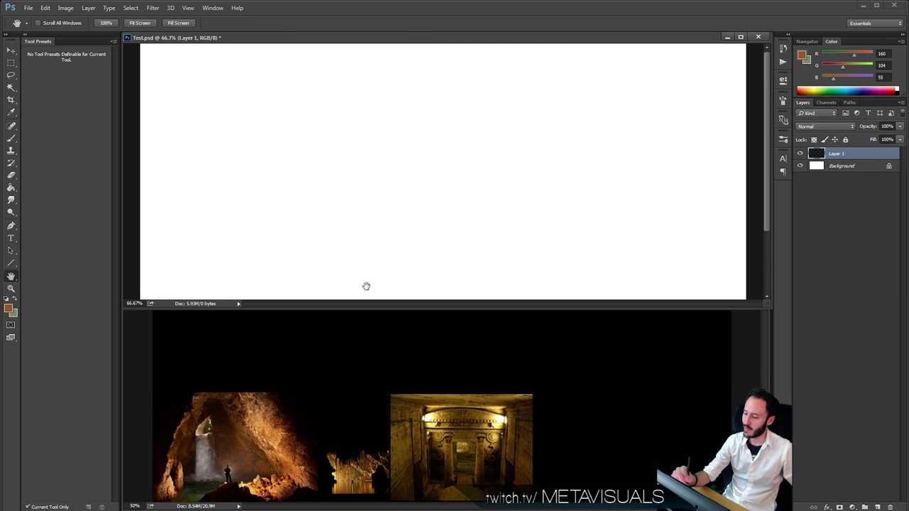
pyautogui.press('z')
pyautogui.keyDown('alt'); pyautogui.click(422, 165); pyautogui.keyUp('alt')
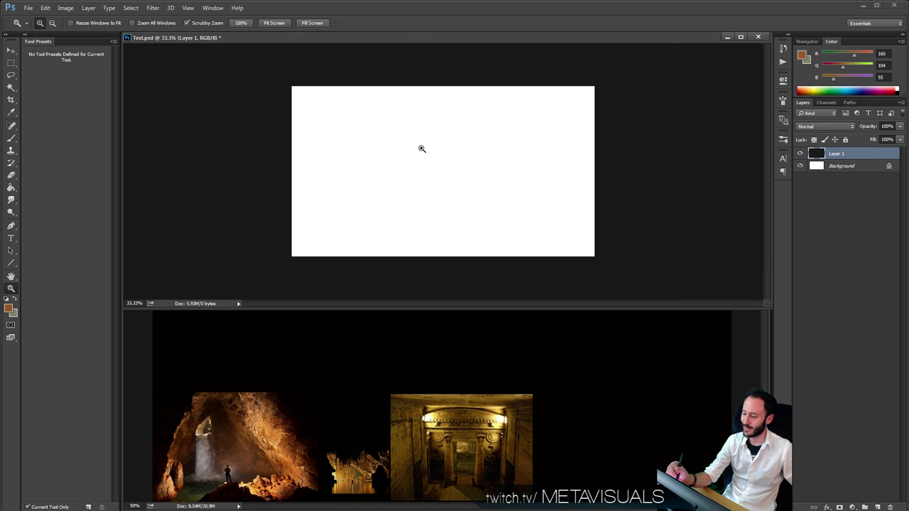
pyautogui.click(421, 149)
pyautogui.press('b')
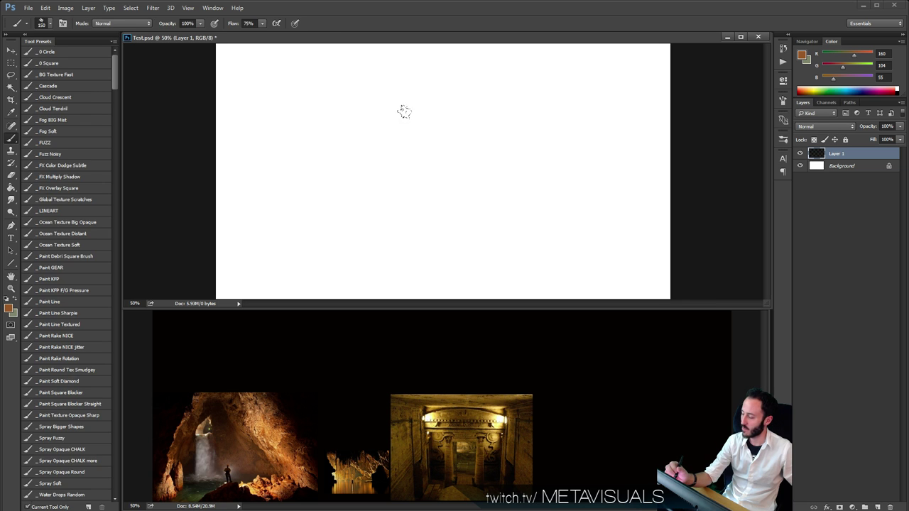
pyautogui.press('z')
pyautogui.click(416, 124)
pyautogui.click(400, 158)
pyautogui.keyDown('alt'); pyautogui.click(410, 167); pyautogui.keyUp('alt')
pyautogui.keyDown('alt'); pyautogui.click(416, 162); pyautogui.keyUp('alt')
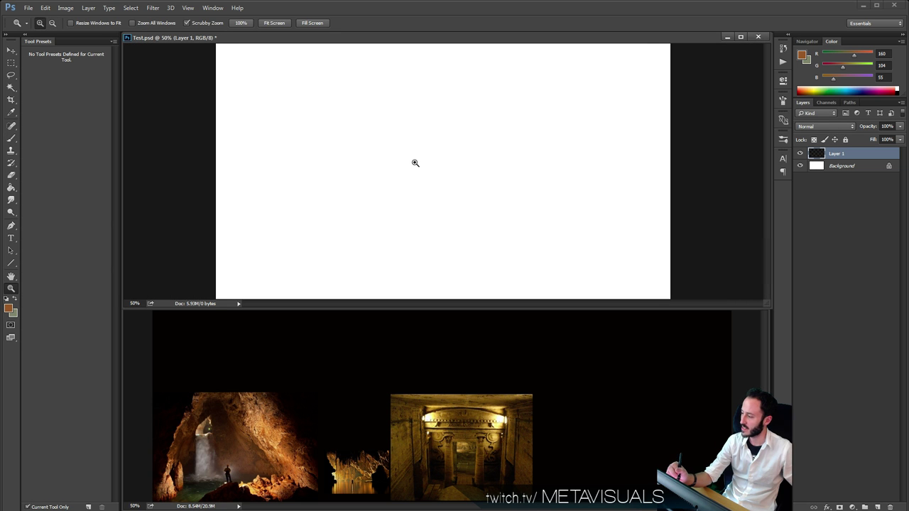
pyautogui.press('b')
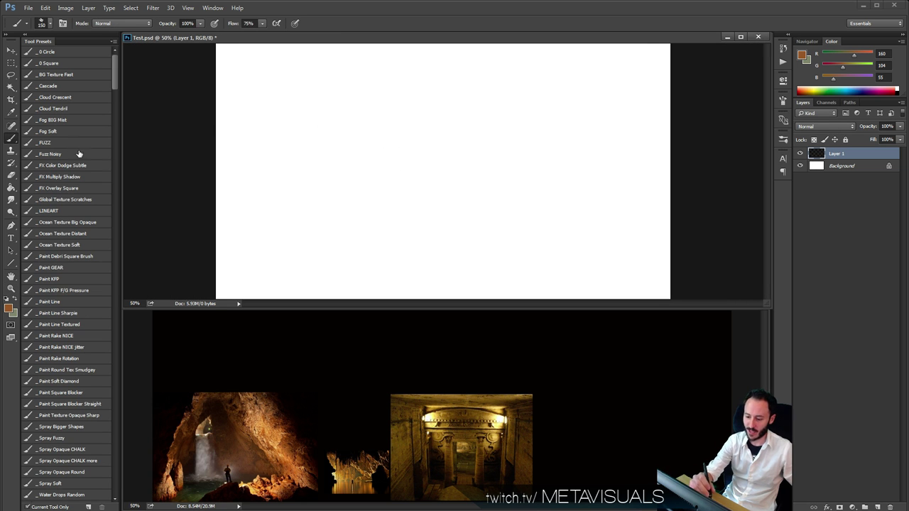
pyautogui.press('z')
pyautogui.press('b')
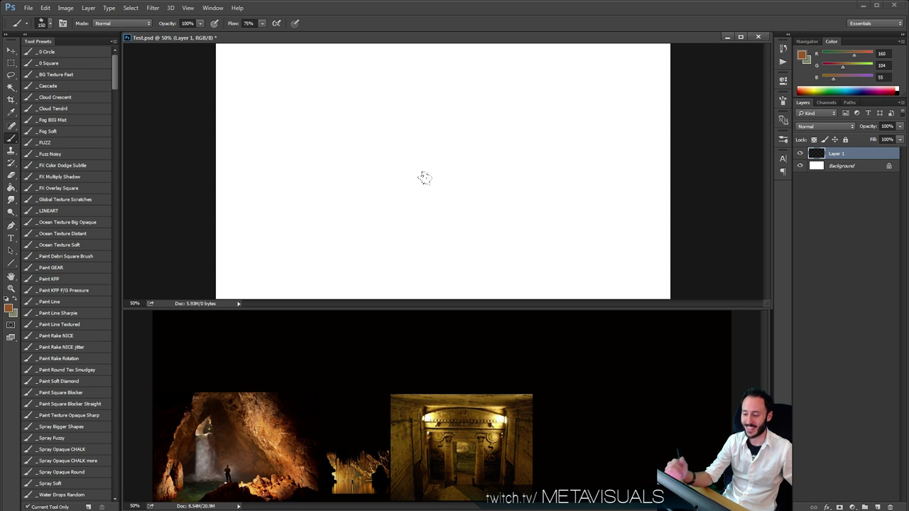
pyautogui.press('z')
pyautogui.click(439, 134)
pyautogui.press('b')
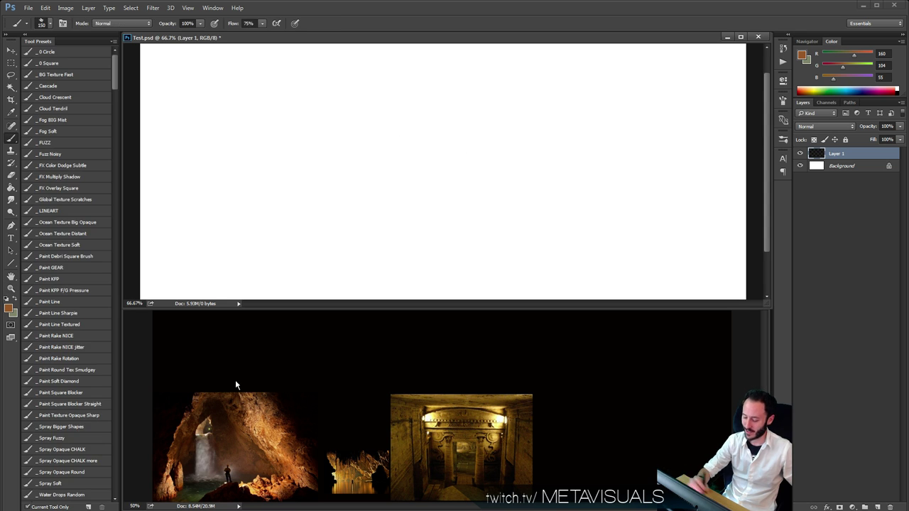
# Sample a dark brown (RGB 78, 46, 21) from the cave photo and fill Layer 1 with it using the Paint Bucket.
pyautogui.keyDown('alt'); pyautogui.click(236, 387); pyautogui.keyUp('alt')
pyautogui.moveTo(362, 113); pyautogui.dragTo(277, 212)
pyautogui.hotkey('ctrl', 'z')
pyautogui.press('g')
pyautogui.click(329, 156)
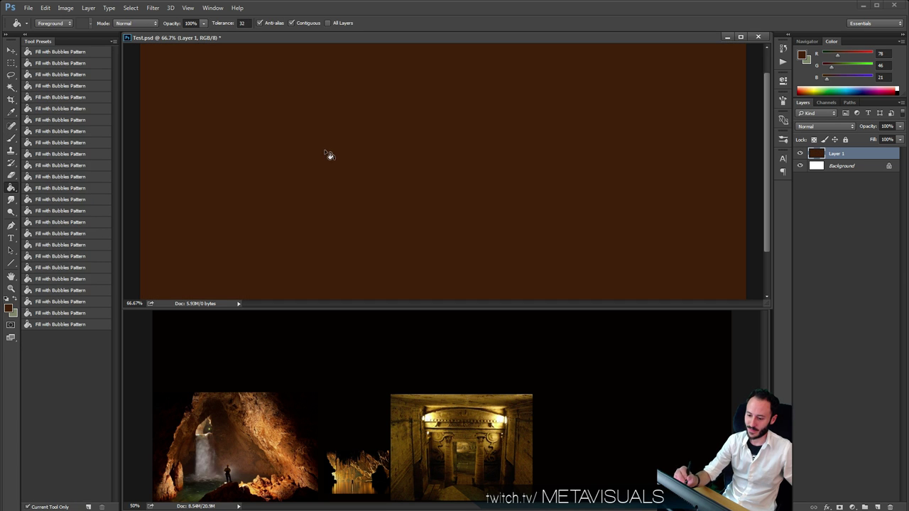
# Choose the BG Texture Fast brush preset and set the foreground colour to a light grey-brown, RGB 161, 144, 130.
pyautogui.press('b')
pyautogui.click(68, 76)
pyautogui.press('z')
pyautogui.keyDown('alt'); pyautogui.click(377, 172); pyautogui.keyUp('alt')
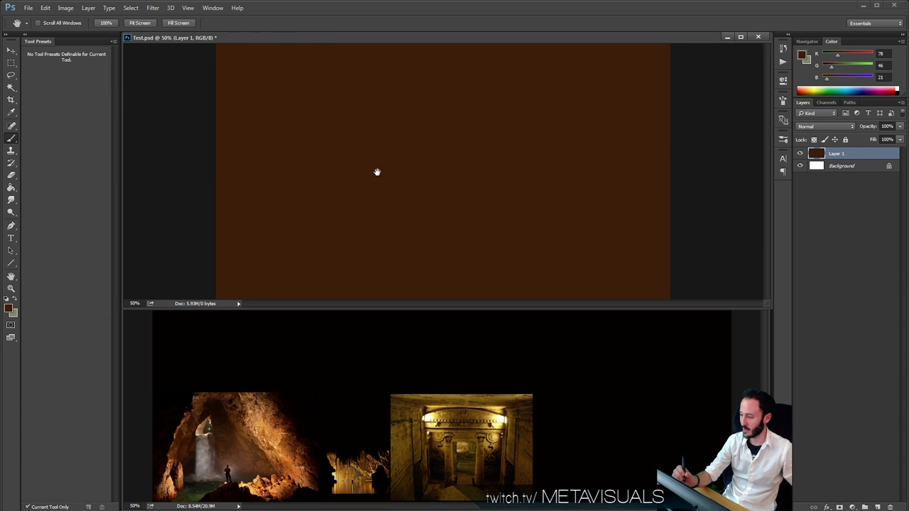
pyautogui.press('b')
pyautogui.click(854, 60)
pyautogui.click(850, 67)
pyautogui.click(847, 79)
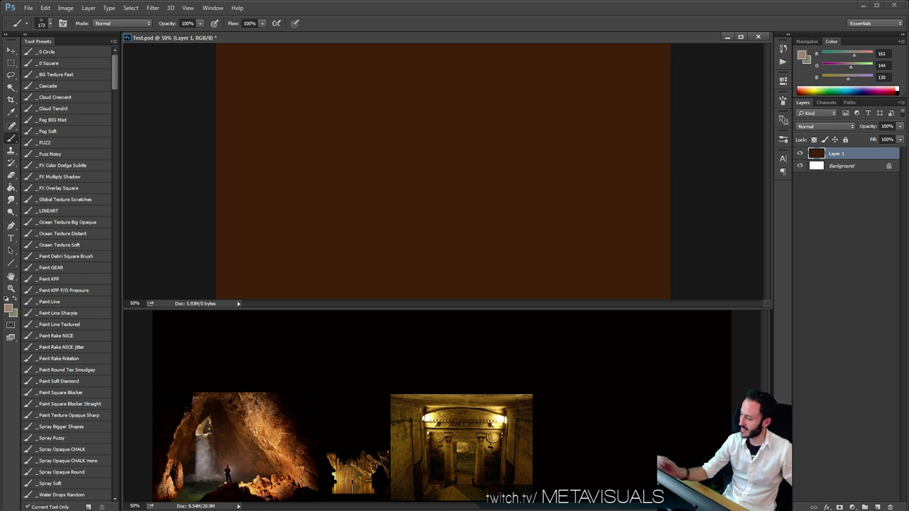
# Try a light textured stroke across the upper part of the brown canvas and undo it.
pyautogui.moveTo(376, 114)
pyautogui.mouseDown()
pyautogui.moveTo(402, 98)
pyautogui.moveTo(461, 102)
pyautogui.mouseUp()
pyautogui.hotkey('ctrl', 'z')
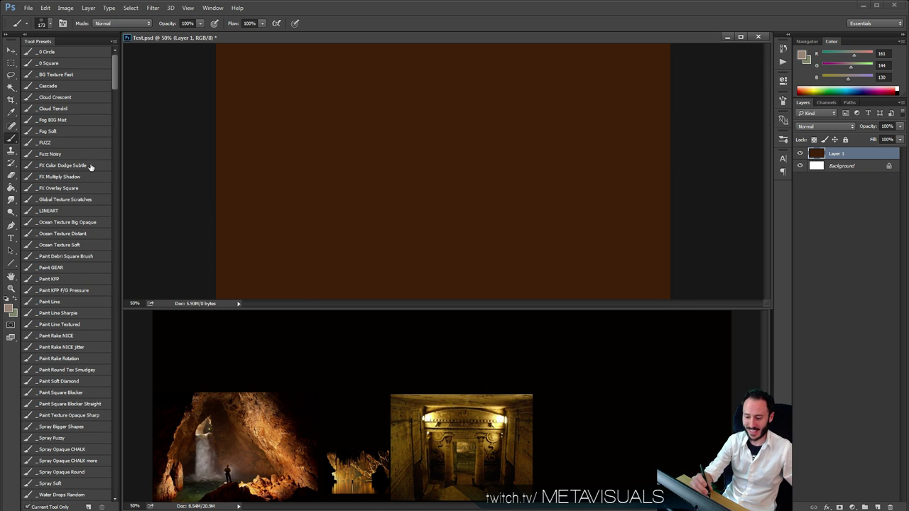
pyautogui.press('z')
pyautogui.keyDown('alt'); pyautogui.click(416, 163); pyautogui.keyUp('alt')
pyautogui.press('b')
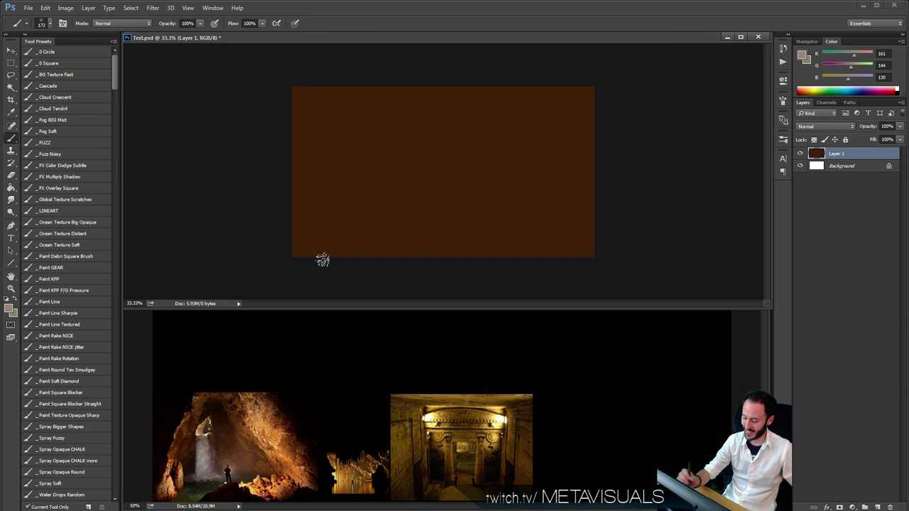
# Paint cloudy tan texture sampled from the cave photo across the canvas, and tone it down with dark brown RGB 91, 57, 28.
pyautogui.keyDown('alt'); pyautogui.click(276, 422); pyautogui.keyUp('alt')
pyautogui.moveTo(452, 112)
pyautogui.mouseDown()
pyautogui.moveTo(348, 153)
pyautogui.moveTo(412, 211)
pyautogui.moveTo(540, 126)
pyautogui.moveTo(441, 178)
pyautogui.mouseUp()
pyautogui.keyDown('alt'); pyautogui.click(339, 116); pyautogui.keyUp('alt')
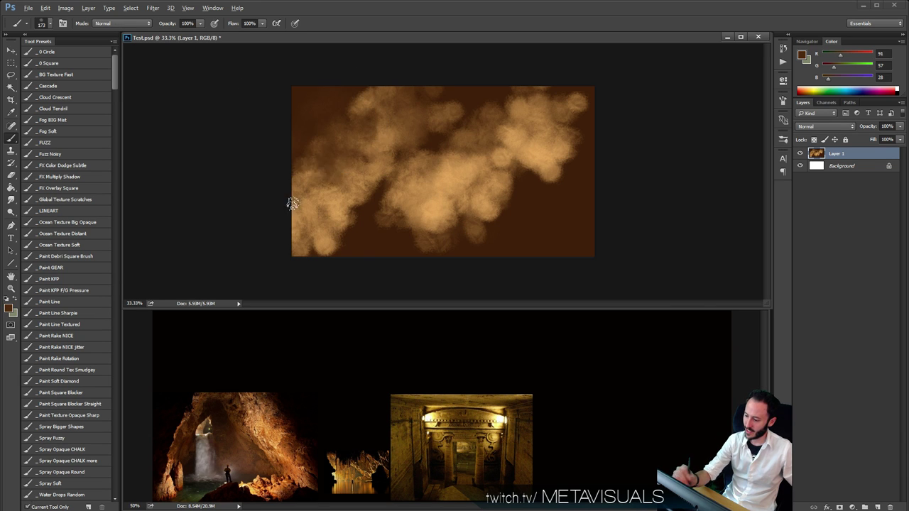
pyautogui.moveTo(293, 204)
pyautogui.mouseDown()
pyautogui.moveTo(330, 235)
pyautogui.moveTo(446, 195)
pyautogui.moveTo(393, 114)
pyautogui.mouseUp()
pyautogui.moveTo(546, 106)
pyautogui.mouseDown()
pyautogui.moveTo(537, 175)
pyautogui.moveTo(524, 186)
pyautogui.mouseUp()
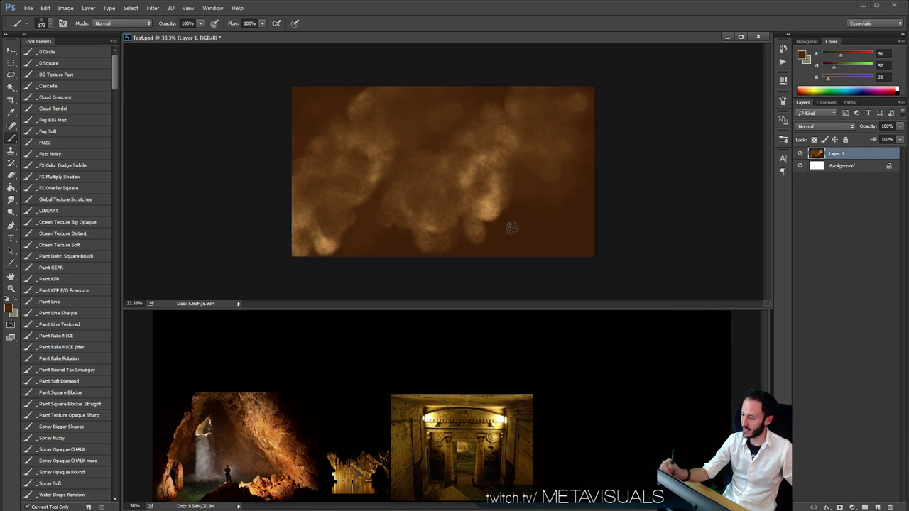
# Set the brush mode to Multiply and darken the lower and upper areas with sampled brown RGB 88, 55, 27.
pyautogui.click(113, 23)
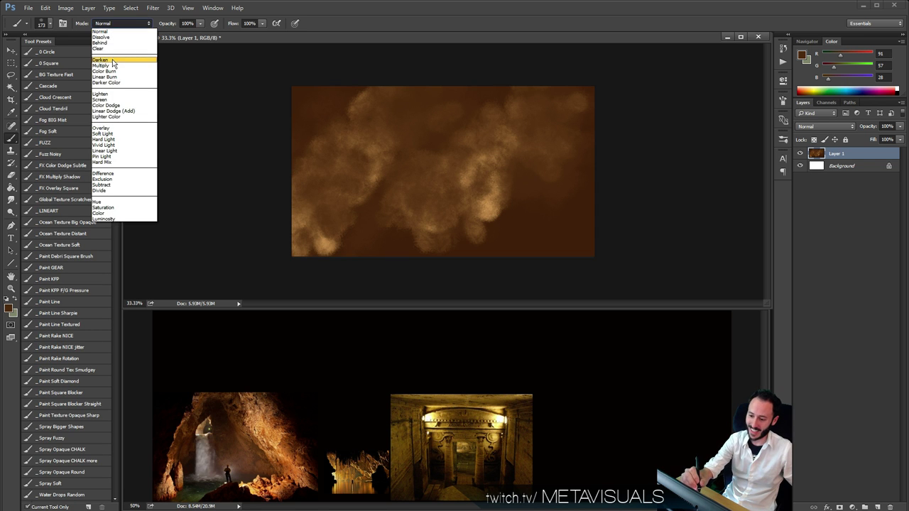
pyautogui.click(107, 66)
pyautogui.keyDown('alt'); pyautogui.click(359, 238); pyautogui.keyUp('alt')
pyautogui.moveTo(427, 209)
pyautogui.mouseDown()
pyautogui.moveTo(305, 237)
pyautogui.moveTo(290, 263)
pyautogui.moveTo(402, 248)
pyautogui.moveTo(514, 190)
pyautogui.moveTo(381, 130)
pyautogui.moveTo(544, 115)
pyautogui.moveTo(355, 90)
pyautogui.moveTo(341, 107)
pyautogui.mouseUp()
# Smear the upper-left clouds and the edge of the dark lower area with the Smudge tool at size 200.
pyautogui.press('r')
pyautogui.press(']')
pyautogui.press(']')
pyautogui.press(']')
pyautogui.press(']')
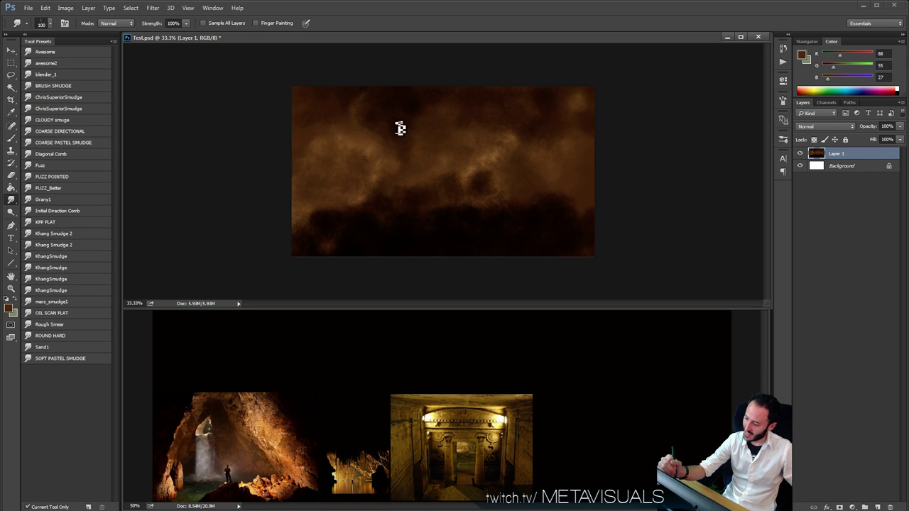
pyautogui.press(']')
pyautogui.press(']')
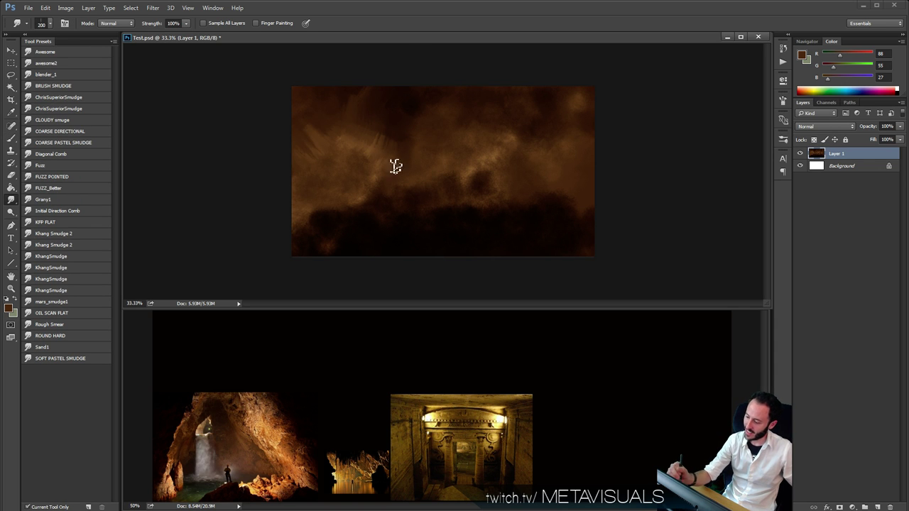
pyautogui.press('space')
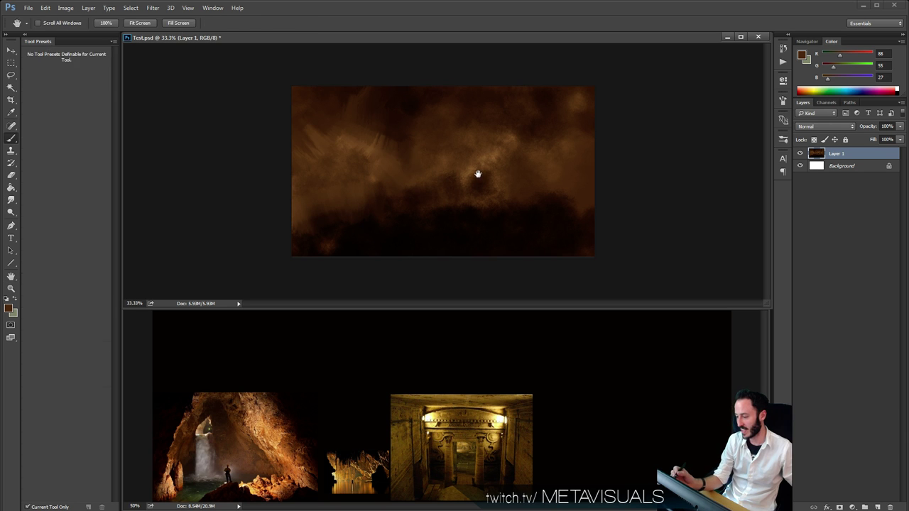
pyautogui.moveTo(423, 197)
pyautogui.mouseDown()
pyautogui.moveTo(602, 199)
pyautogui.moveTo(575, 216)
pyautogui.mouseUp()
pyautogui.hotkey('ctrl', 'space')
pyautogui.click(544, 176)
# Choose the FUZZ brush preset and soften the middle of the painting, sampling dark brown RGB 51, 26, 12.
pyautogui.press('b')
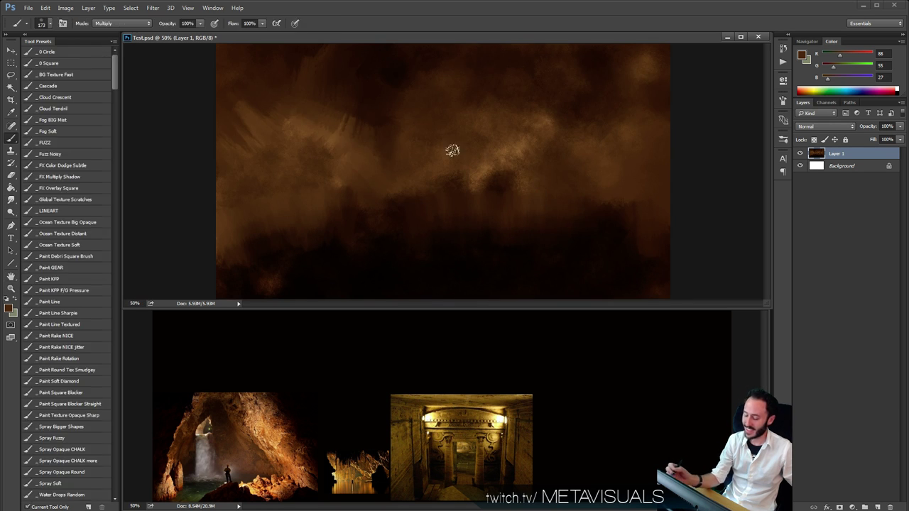
pyautogui.click(58, 144)
pyautogui.press('space')
pyautogui.keyDown('alt'); pyautogui.click(407, 152); pyautogui.keyUp('alt')
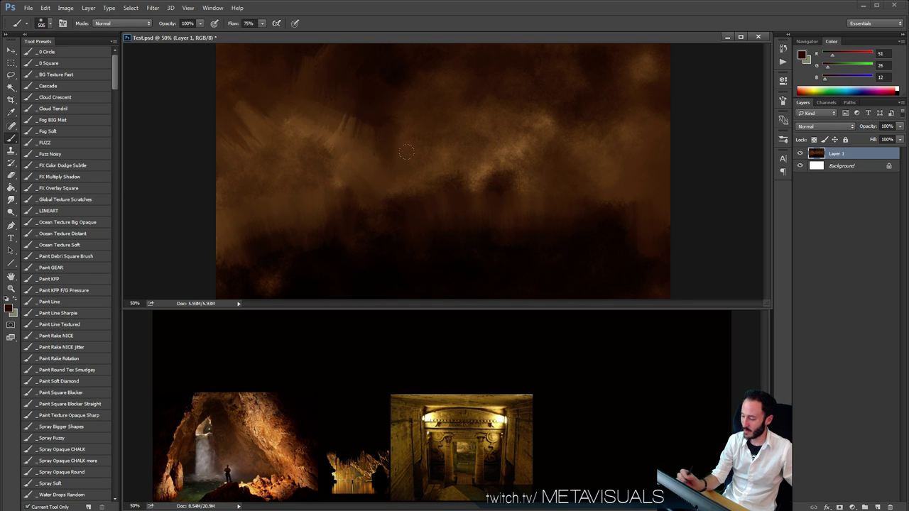
pyautogui.moveTo(501, 165); pyautogui.dragTo(248, 222)
# Shrink the reference photo window from above, reposition its photos, and extend the Test.psd window down to meet it.
pyautogui.hotkey('alt', 'space')
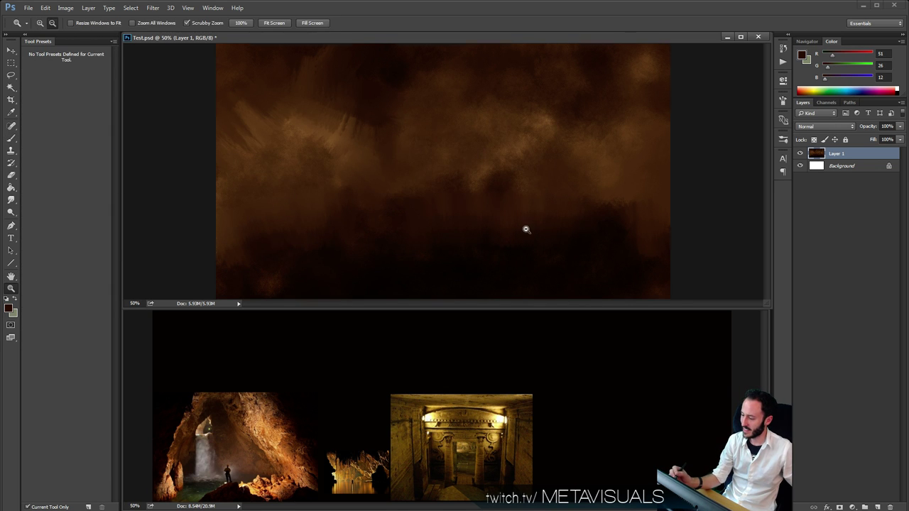
pyautogui.keyDown('alt'); pyautogui.click(525, 228); pyautogui.keyUp('alt')
pyautogui.click(360, 302)
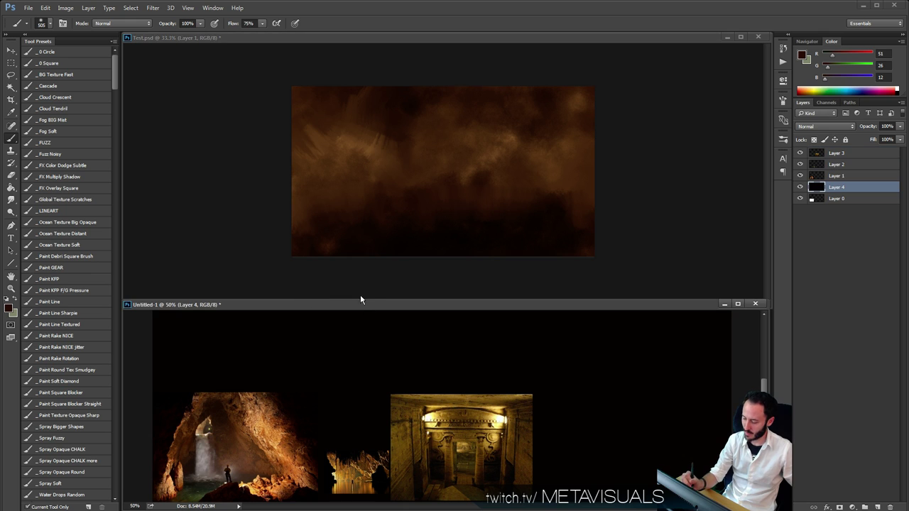
pyautogui.moveTo(360, 299); pyautogui.dragTo(365, 384)
pyautogui.press('space')
pyautogui.moveTo(359, 487); pyautogui.dragTo(356, 394)
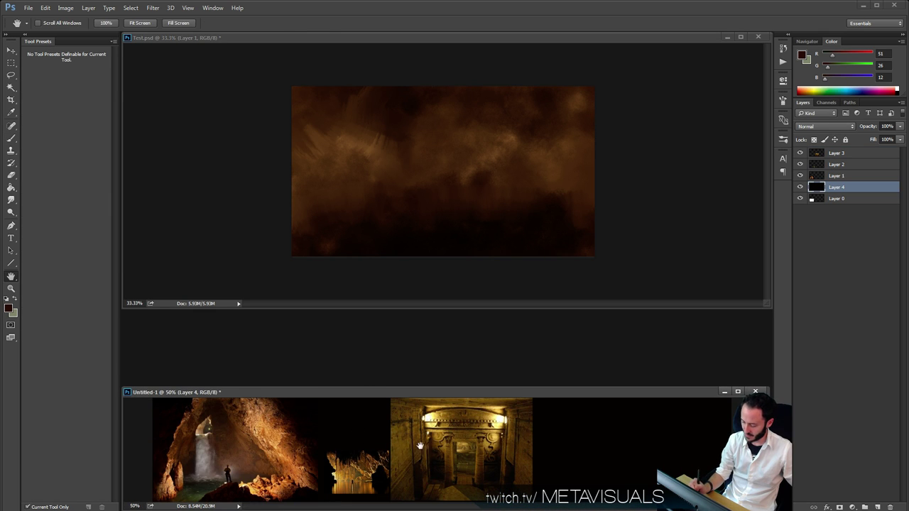
pyautogui.hotkey('ctrl', 'space')
pyautogui.click(489, 216)
pyautogui.keyDown('ctrl'); pyautogui.click(513, 199); pyautogui.keyUp('ctrl')
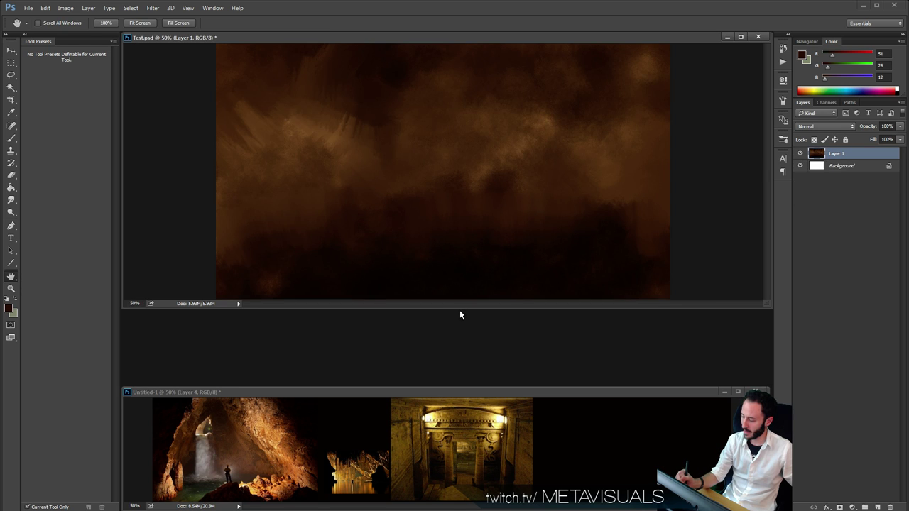
pyautogui.moveTo(459, 310); pyautogui.dragTo(458, 391)
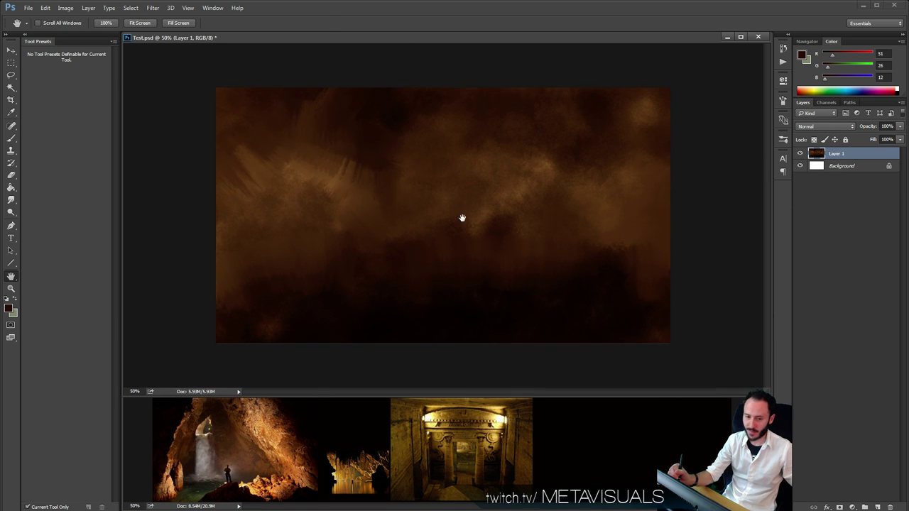
pyautogui.keyDown('alt'); pyautogui.click(467, 212); pyautogui.keyUp('alt')
pyautogui.keyDown('ctrl'); pyautogui.click(476, 205); pyautogui.keyUp('ctrl')
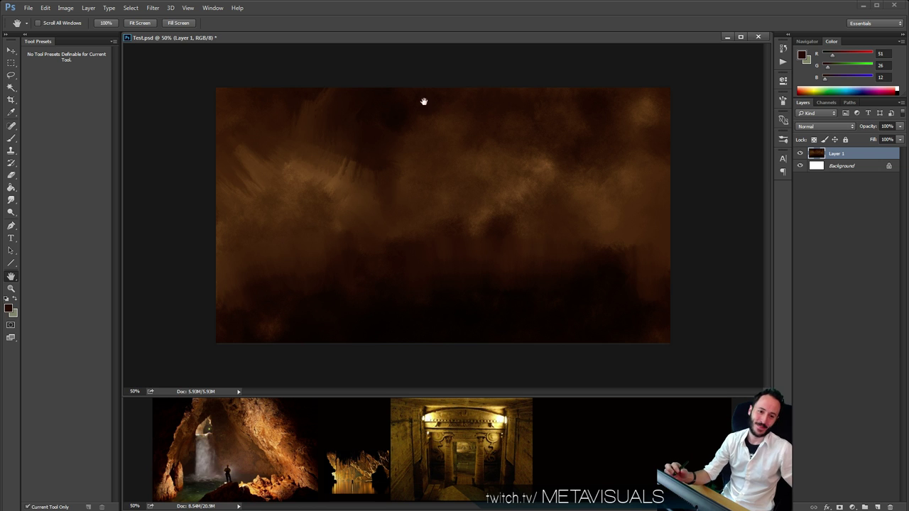
pyautogui.keyDown('alt'); pyautogui.click(477, 230); pyautogui.keyUp('alt')
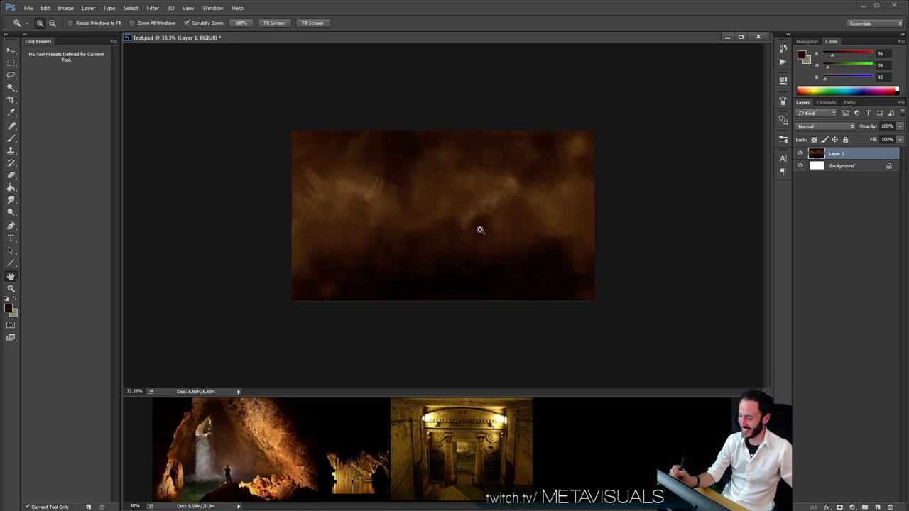
pyautogui.keyDown('ctrl'); pyautogui.click(480, 228); pyautogui.keyUp('ctrl')
# Cover the streaky upper-left area with soft FUZZ brush strokes in browns sampled from the painting, ending with RGB 74, 44, 21.
pyautogui.press('b')
pyautogui.keyDown('alt'); pyautogui.click(439, 221); pyautogui.keyUp('alt')
pyautogui.keyDown('alt'); pyautogui.click(405, 174); pyautogui.keyUp('alt')
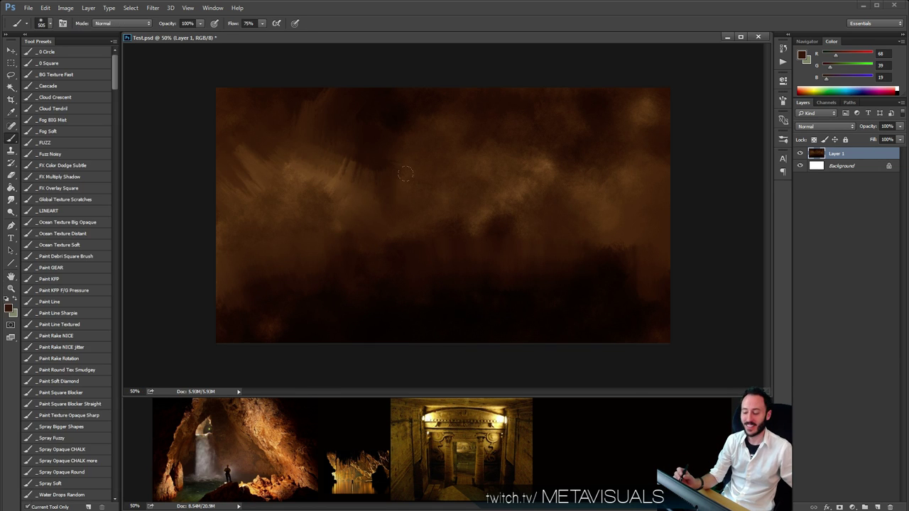
pyautogui.click(59, 144)
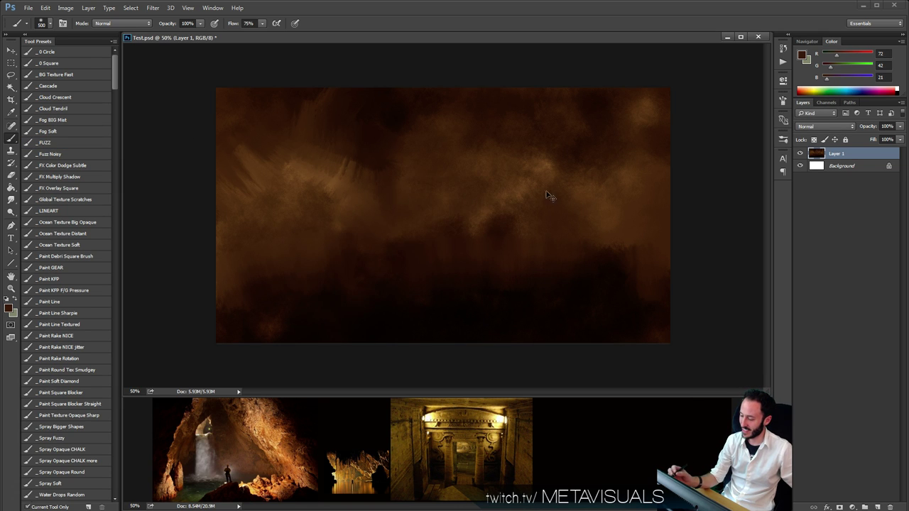
pyautogui.keyDown('alt'); pyautogui.click(500, 188); pyautogui.keyUp('alt')
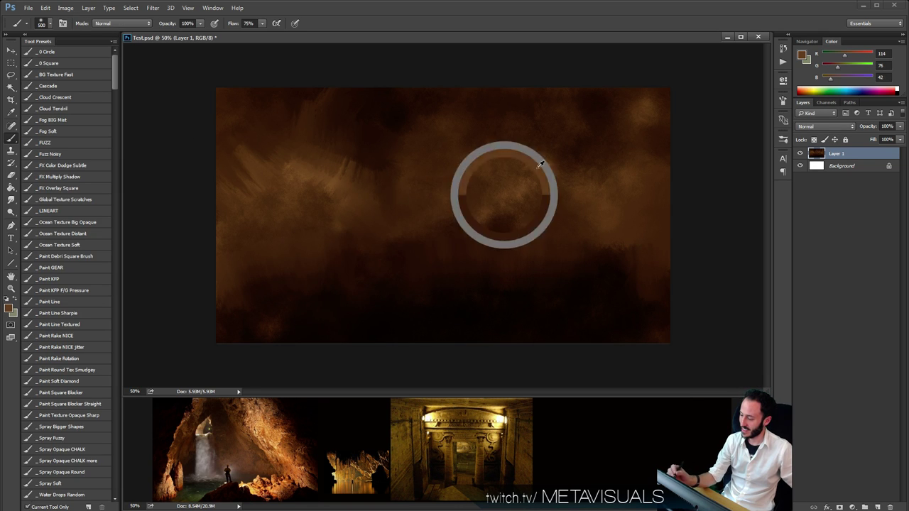
pyautogui.keyDown('alt'); pyautogui.click(341, 132); pyautogui.keyUp('alt')
pyautogui.keyDown('alt'); pyautogui.click(248, 137); pyautogui.keyUp('alt')
pyautogui.moveTo(242, 151); pyautogui.dragTo(254, 167)
pyautogui.press('space')
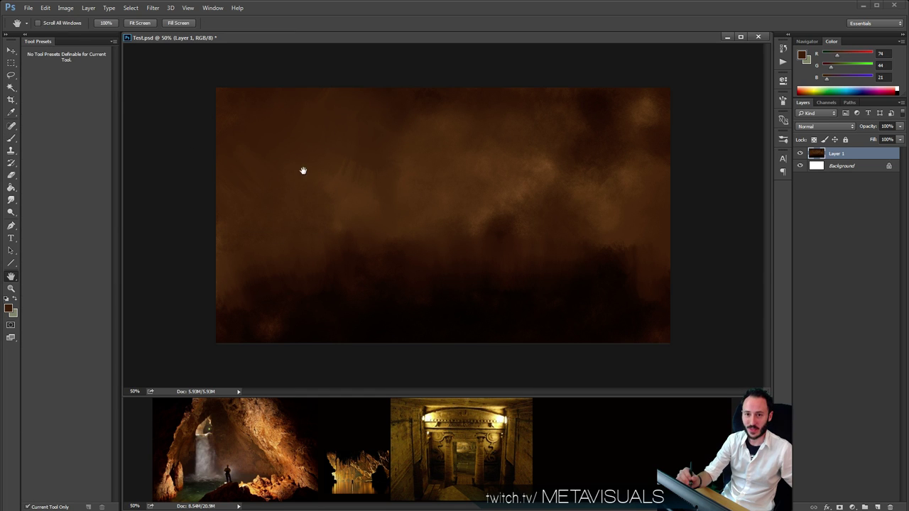
# Even out the upper-right and centre clouds with soft strokes in sampled browns RGB 93, 61, 31 and 90, 56, 30.
pyautogui.press('space')
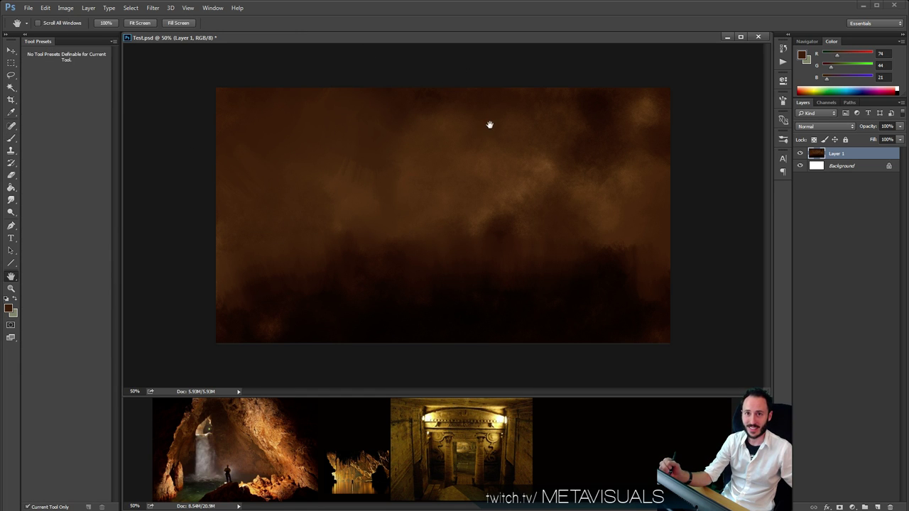
pyautogui.keyDown('alt'); pyautogui.click(646, 114); pyautogui.keyUp('alt')
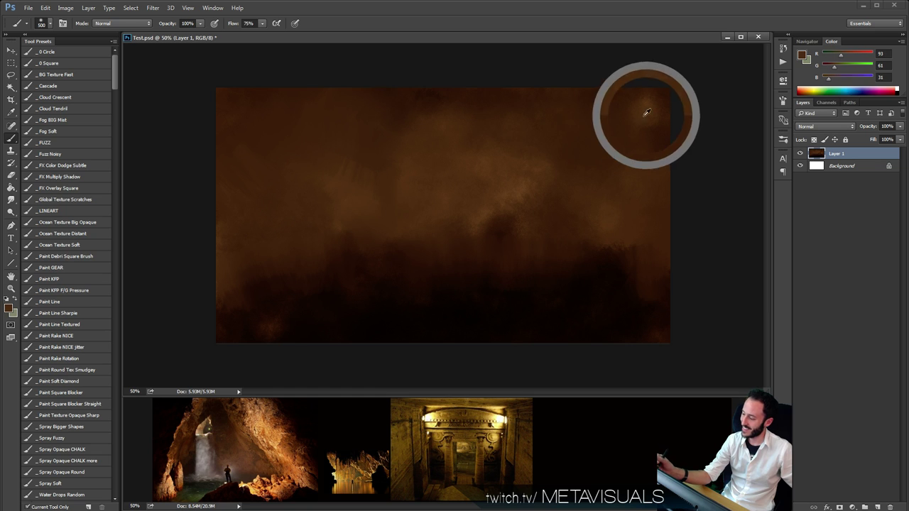
pyautogui.press('space')
pyautogui.keyDown('alt'); pyautogui.click(490, 216); pyautogui.keyUp('alt')
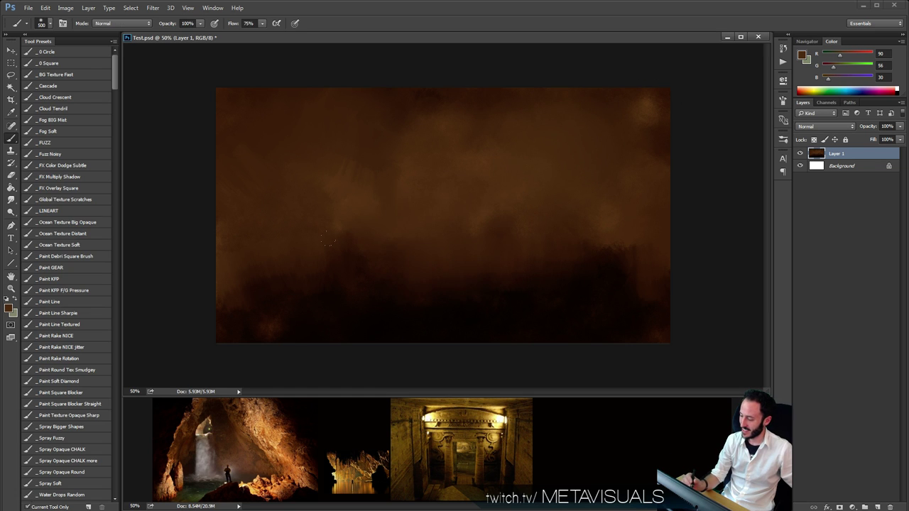
# Sample a near-black brown, RGB 34, 15, 7, from the lower canvas and choose the Paint KFP F/G Pressure brush preset.
pyautogui.keyDown('alt'); pyautogui.click(313, 287); pyautogui.keyUp('alt')
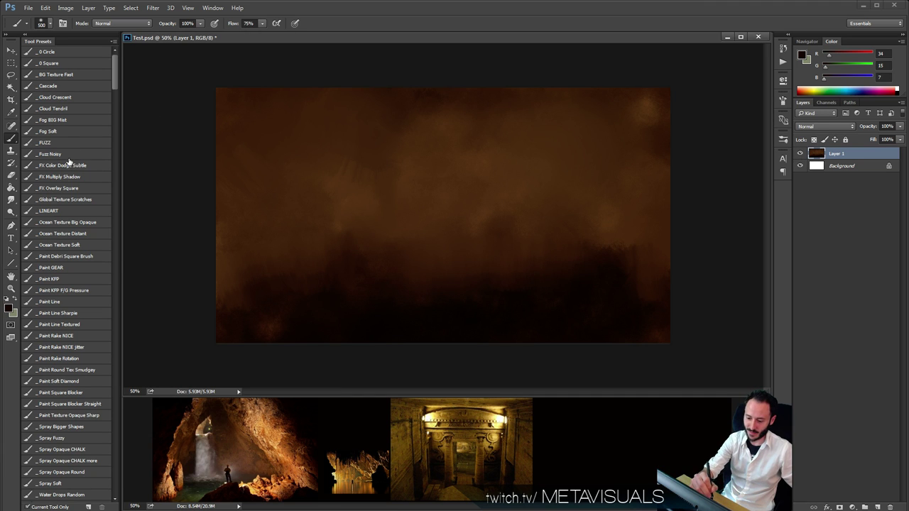
pyautogui.scroll(-2, 111, 78)
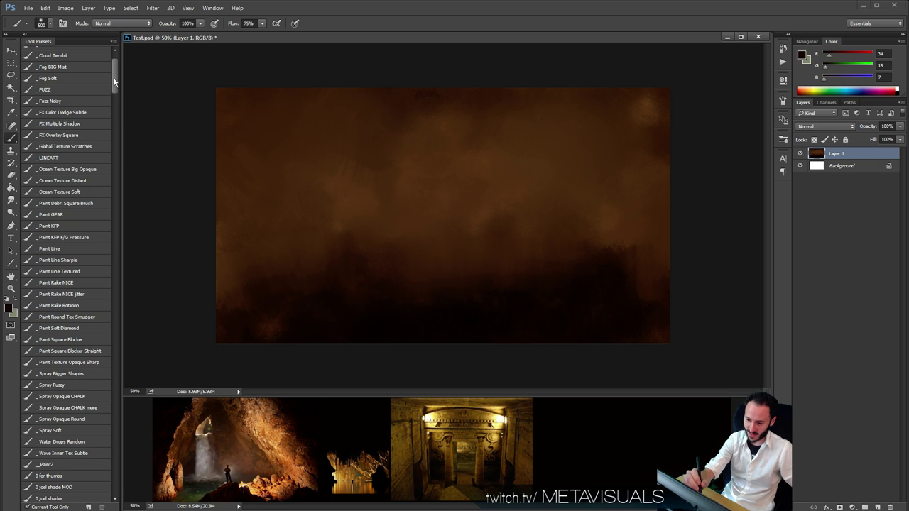
pyautogui.scroll(-4, 114, 83)
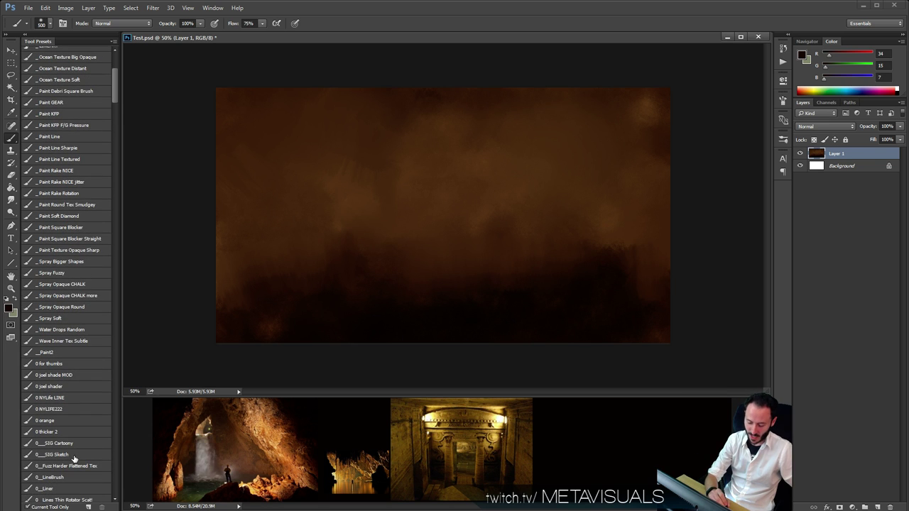
pyautogui.click(71, 126)
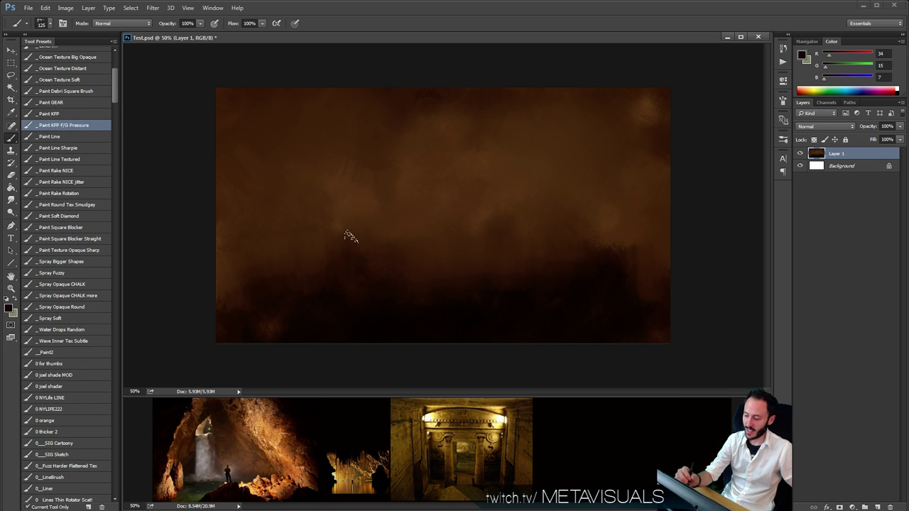
# Undo a first test stroke and paint thick dark vertical strokes left of the canvas centre, reducing the brush size to 100.
pyautogui.moveTo(394, 202); pyautogui.dragTo(395, 109)
pyautogui.hotkey('ctrl', 'z')
pyautogui.press('[')
pyautogui.press('[')
pyautogui.moveTo(375, 231)
pyautogui.mouseDown()
pyautogui.moveTo(367, 156)
pyautogui.moveTo(351, 250)
pyautogui.moveTo(376, 147)
pyautogui.moveTo(380, 186)
pyautogui.moveTo(365, 207)
pyautogui.moveTo(376, 145)
pyautogui.moveTo(385, 203)
pyautogui.moveTo(400, 138)
pyautogui.mouseUp()
pyautogui.press(']')
pyautogui.press(']')
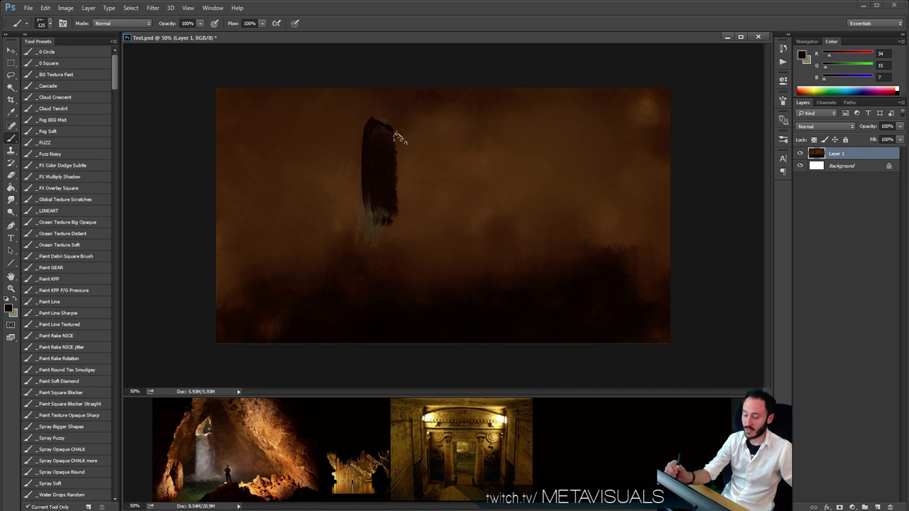
pyautogui.press('[')
pyautogui.moveTo(398, 242)
pyautogui.mouseDown()
pyautogui.moveTo(405, 137)
pyautogui.moveTo(437, 225)
pyautogui.moveTo(450, 155)
pyautogui.mouseUp()
# Smudge the lower ends of the dark vertical strokes into the brown background.
pyautogui.press('r')
pyautogui.moveTo(405, 222)
pyautogui.mouseDown()
pyautogui.moveTo(400, 189)
pyautogui.moveTo(424, 201)
pyautogui.moveTo(376, 217)
pyautogui.mouseUp()
pyautogui.press('b')
pyautogui.press('space')
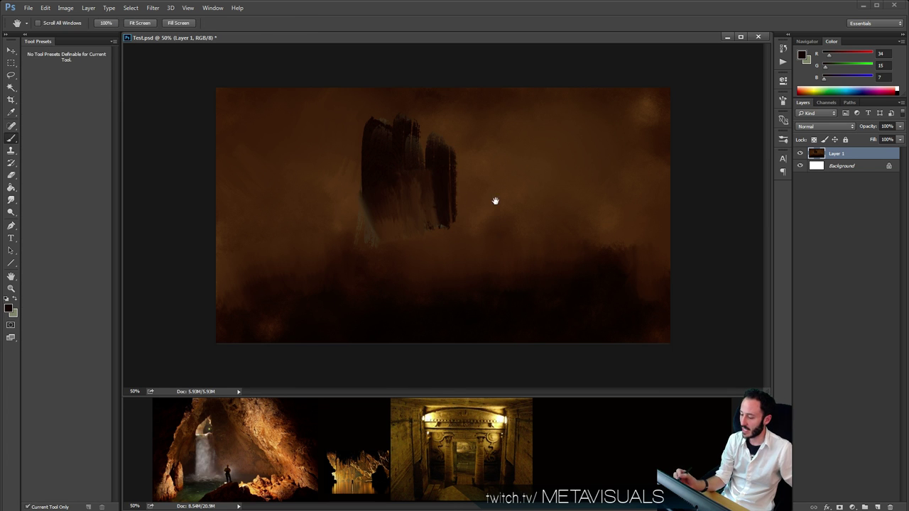
# Sample RGB 46, 31, 18 from the strokes and add grey-brown strokes over and beside the central shape at brush size 90.
pyautogui.hotkey('ctrl', '+')
pyautogui.keyDown('alt'); pyautogui.click(408, 217); pyautogui.keyUp('alt')
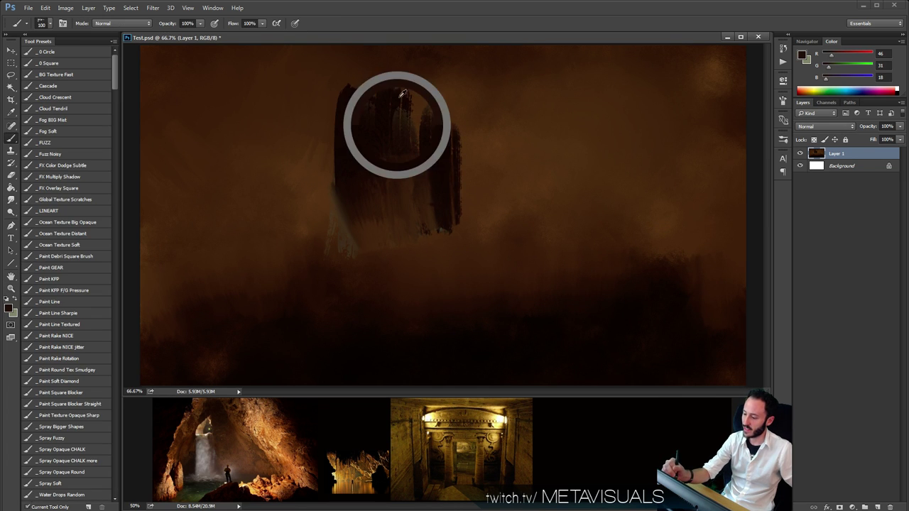
pyautogui.press('[')
pyautogui.moveTo(401, 93)
pyautogui.mouseDown()
pyautogui.moveTo(416, 158)
pyautogui.moveTo(480, 178)
pyautogui.mouseUp()
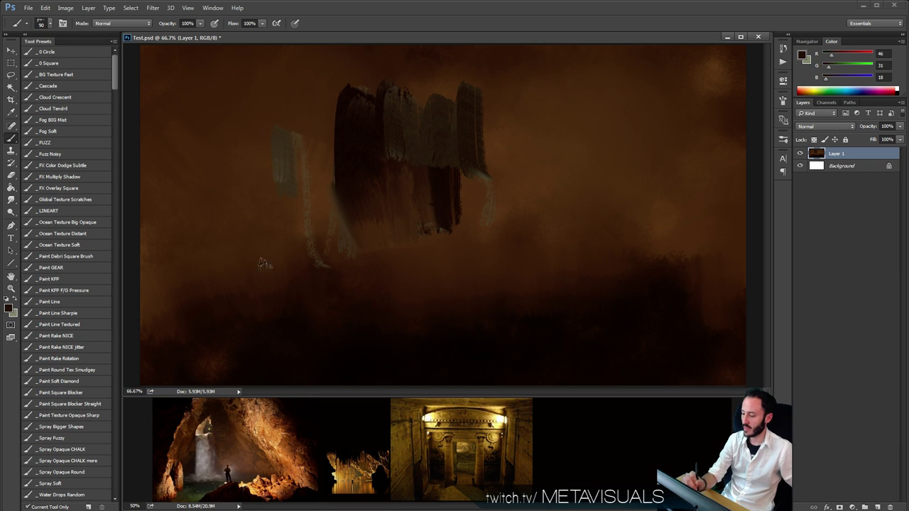
pyautogui.moveTo(265, 264); pyautogui.dragTo(307, 250)
# Paint a cluster of overlapping grey-brown vertical rock strokes to the right of the central shape.
pyautogui.moveTo(454, 250); pyautogui.dragTo(529, 199)
pyautogui.moveTo(536, 131)
pyautogui.mouseDown()
pyautogui.moveTo(521, 170)
pyautogui.moveTo(531, 225)
pyautogui.mouseUp()
pyautogui.moveTo(537, 109); pyautogui.dragTo(541, 206)
pyautogui.moveTo(611, 245)
pyautogui.mouseDown()
pyautogui.moveTo(557, 127)
pyautogui.moveTo(560, 167)
pyautogui.mouseUp()
pyautogui.moveTo(553, 63)
pyautogui.mouseDown()
pyautogui.moveTo(562, 119)
pyautogui.moveTo(618, 169)
pyautogui.moveTo(671, 213)
pyautogui.mouseUp()
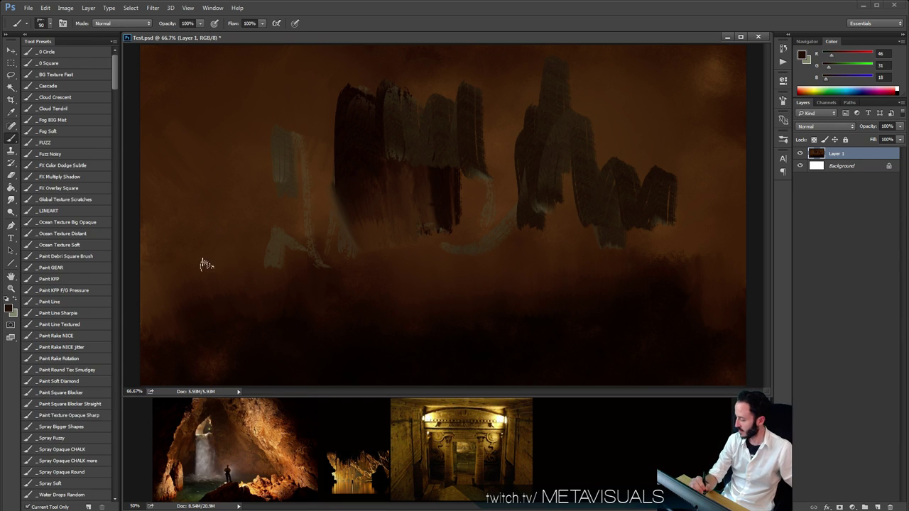
# Fill the upper-left and upper-right parts of the canvas with dark hanging rock strokes, raising the brush size to 100.
pyautogui.moveTo(282, 159)
pyautogui.mouseDown()
pyautogui.moveTo(267, 78)
pyautogui.moveTo(265, 165)
pyautogui.moveTo(244, 74)
pyautogui.moveTo(222, 35)
pyautogui.moveTo(155, 110)
pyautogui.moveTo(139, 160)
pyautogui.mouseUp()
pyautogui.press(']')
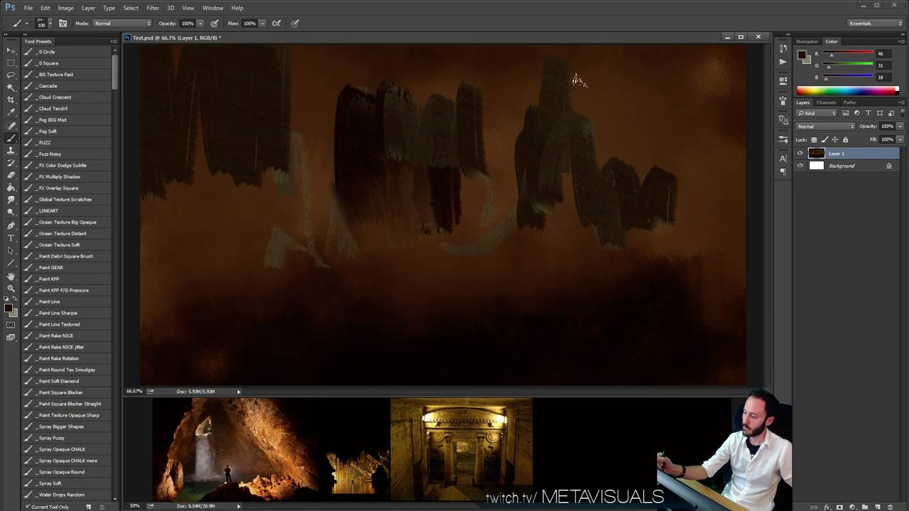
pyautogui.moveTo(574, 78)
pyautogui.mouseDown()
pyautogui.moveTo(585, 165)
pyautogui.moveTo(592, 95)
pyautogui.moveTo(611, 92)
pyautogui.moveTo(629, 173)
pyautogui.moveTo(651, 39)
pyautogui.moveTo(663, 170)
pyautogui.moveTo(694, 34)
pyautogui.moveTo(695, 182)
pyautogui.moveTo(725, 35)
pyautogui.moveTo(727, 163)
pyautogui.moveTo(742, 135)
pyautogui.mouseUp()
pyautogui.press('space')
# Smudge the lower edges of the right-hand rock mass diagonally into the background.
pyautogui.press('r')
pyautogui.moveTo(667, 201); pyautogui.dragTo(699, 226)
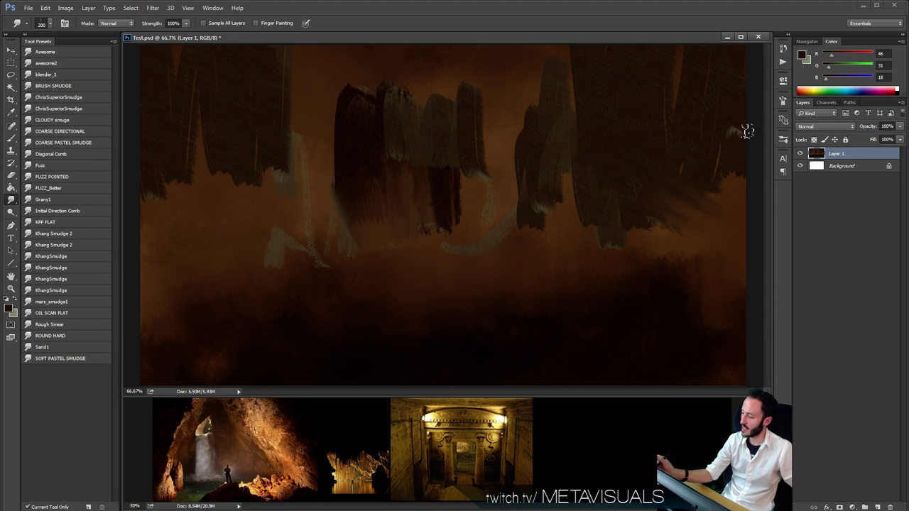
pyautogui.moveTo(716, 168); pyautogui.dragTo(735, 199)
pyautogui.press('space')
# Sample brown RGB 82, 51, 25 from the background and brush ground strokes below the left-hand rocks.
pyautogui.hotkey('ctrl', 'space')
pyautogui.keyDown('alt'); pyautogui.click(592, 233); pyautogui.keyUp('alt')
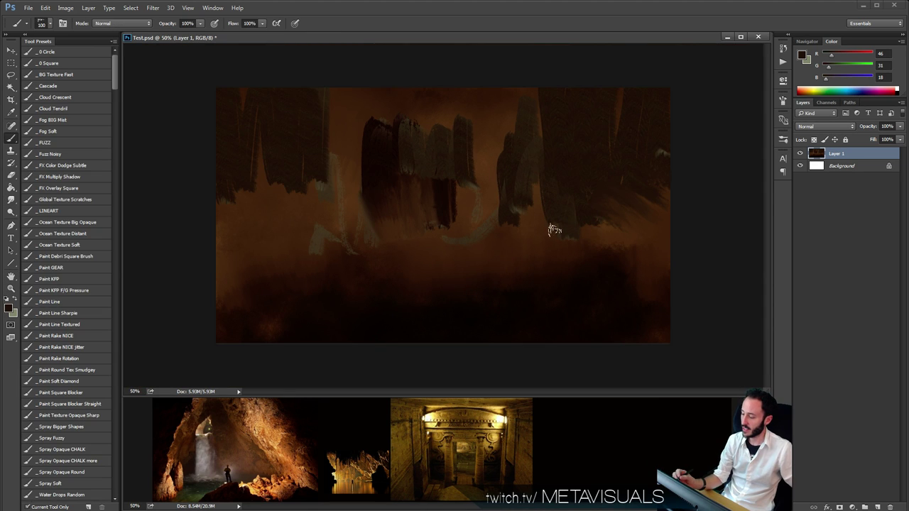
pyautogui.keyDown('alt'); pyautogui.click(312, 205); pyautogui.keyUp('alt')
pyautogui.keyDown('alt'); pyautogui.click(311, 207); pyautogui.keyUp('alt')
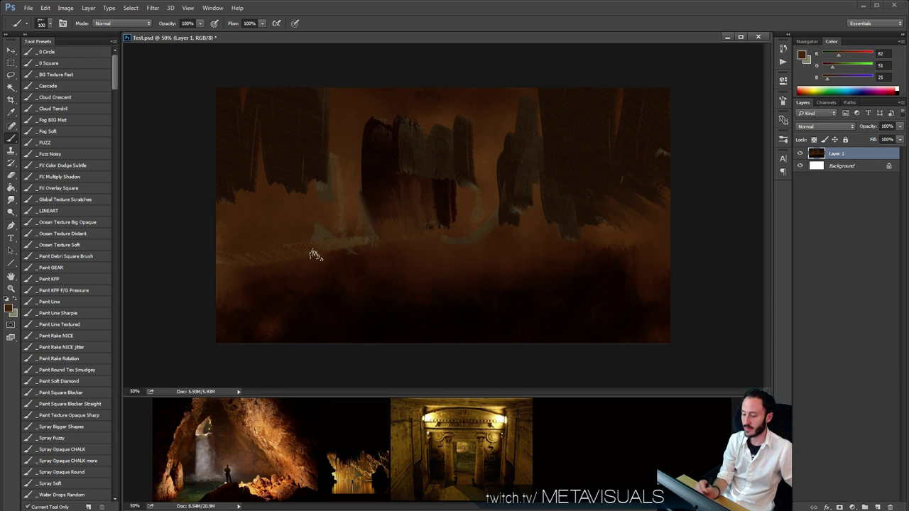
# Extend brown ground strokes across the middle of the canvas and darker ones toward the right edge, sampling tones from the picture.
pyautogui.moveTo(316, 255)
pyautogui.mouseDown()
pyautogui.moveTo(602, 259)
pyautogui.moveTo(581, 260)
pyautogui.moveTo(642, 284)
pyautogui.mouseUp()
pyautogui.keyDown('alt'); pyautogui.click(406, 260); pyautogui.keyUp('alt')
pyautogui.keyDown('alt'); pyautogui.click(600, 253); pyautogui.keyUp('alt')
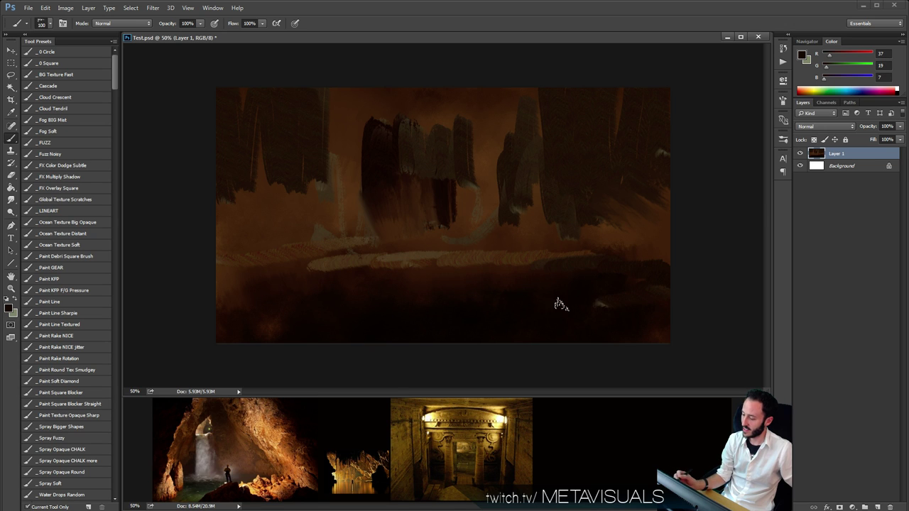
# With the FUZZ brush at size 700, lay a soft pinkish RGB 188, 142, 128 glow over the lower-left foreground.
pyautogui.click(62, 145)
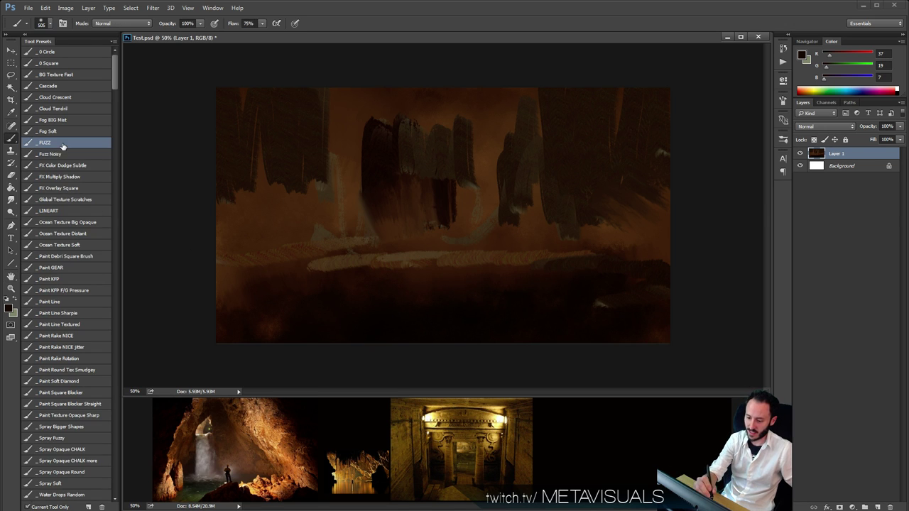
pyautogui.click(859, 55)
pyautogui.click(850, 67)
pyautogui.click(848, 78)
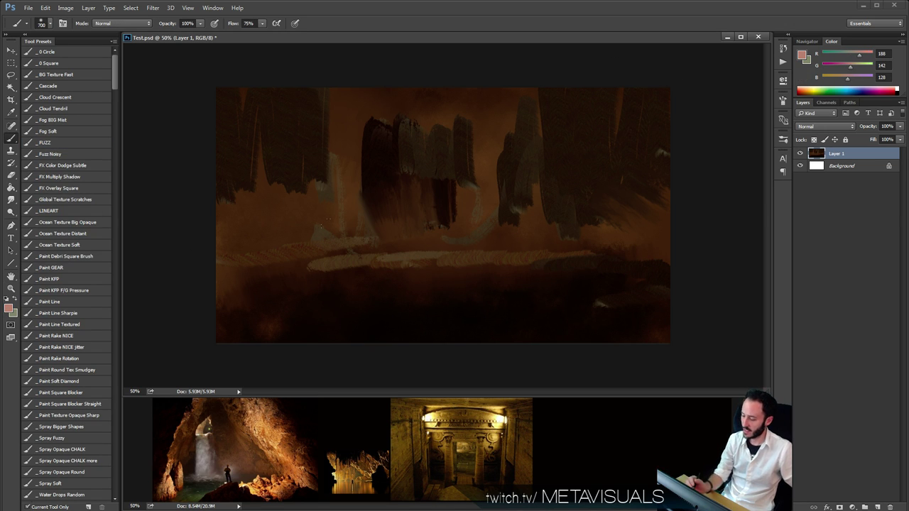
pyautogui.moveTo(371, 288)
pyautogui.mouseDown()
pyautogui.moveTo(318, 304)
pyautogui.moveTo(341, 285)
pyautogui.moveTo(374, 312)
pyautogui.mouseUp()
pyautogui.hotkey('ctrl', 'z')
pyautogui.click(324, 316)
# Spread soft haze over the foreground and rock bases with sampled brown RGB 71, 45, 32, using brush sizes 400 and 500.
pyautogui.press('[')
pyautogui.press('[')
pyautogui.press('[')
pyautogui.keyDown('alt'); pyautogui.click(406, 293); pyautogui.keyUp('alt')
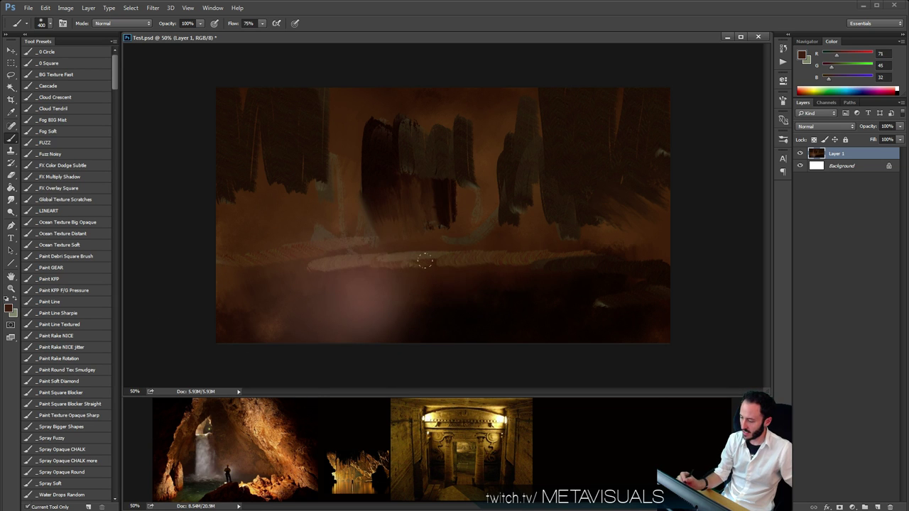
pyautogui.moveTo(423, 266); pyautogui.dragTo(371, 311)
pyautogui.moveTo(483, 277); pyautogui.dragTo(347, 319)
pyautogui.moveTo(362, 250); pyautogui.dragTo(320, 257)
pyautogui.press('space')
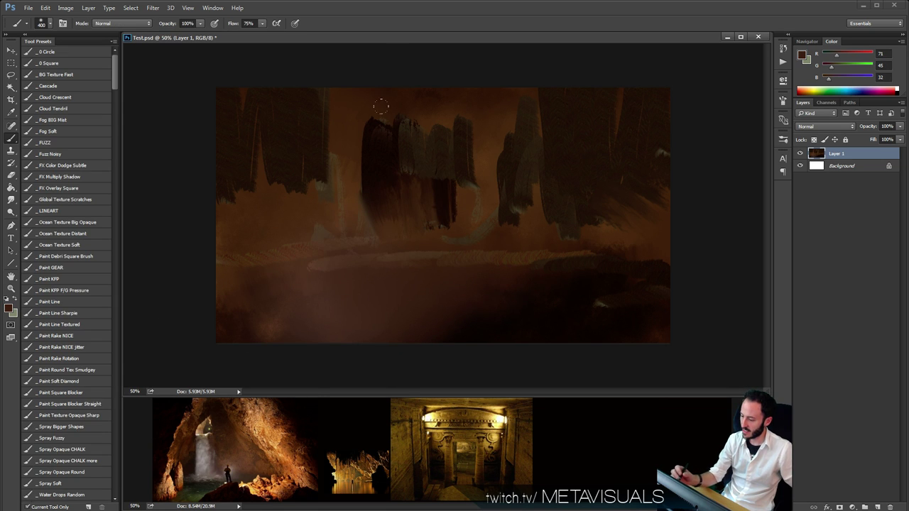
pyautogui.keyDown('alt'); pyautogui.click(513, 248); pyautogui.keyUp('alt')
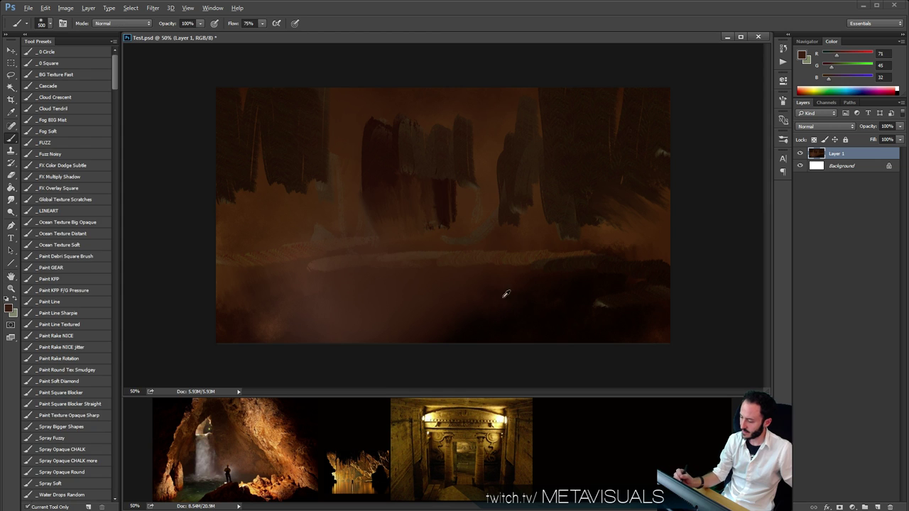
pyautogui.moveTo(496, 284); pyautogui.dragTo(475, 334)
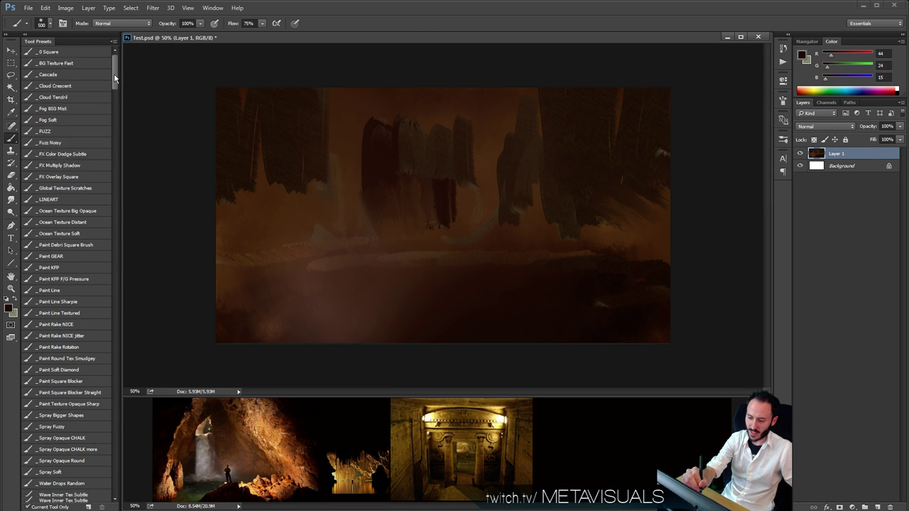
# Paint a pink RGB 171, 113, 111 vertical stroke beside the central rocks with the Paint Line Textured brush at size 40.
pyautogui.moveTo(114, 76)
pyautogui.mouseDown()
pyautogui.moveTo(115, 100)
pyautogui.moveTo(115, 84)
pyautogui.mouseUp()
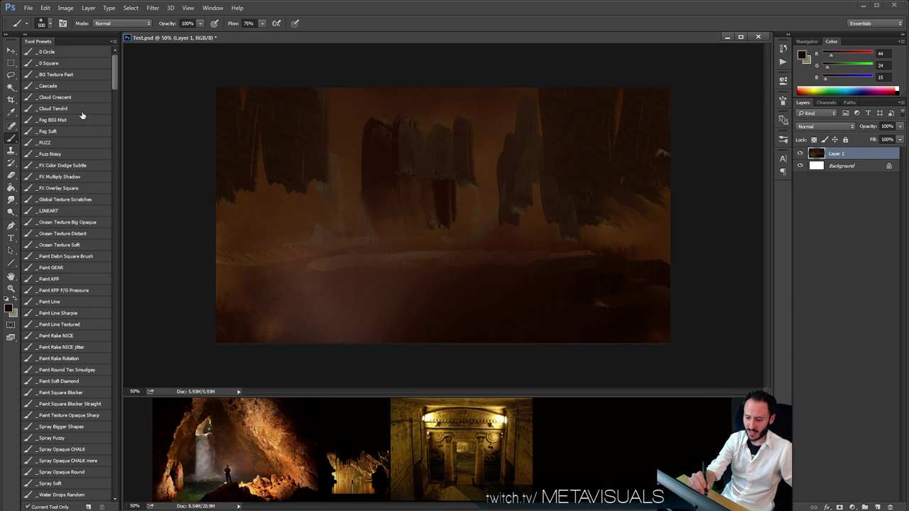
pyautogui.click(78, 325)
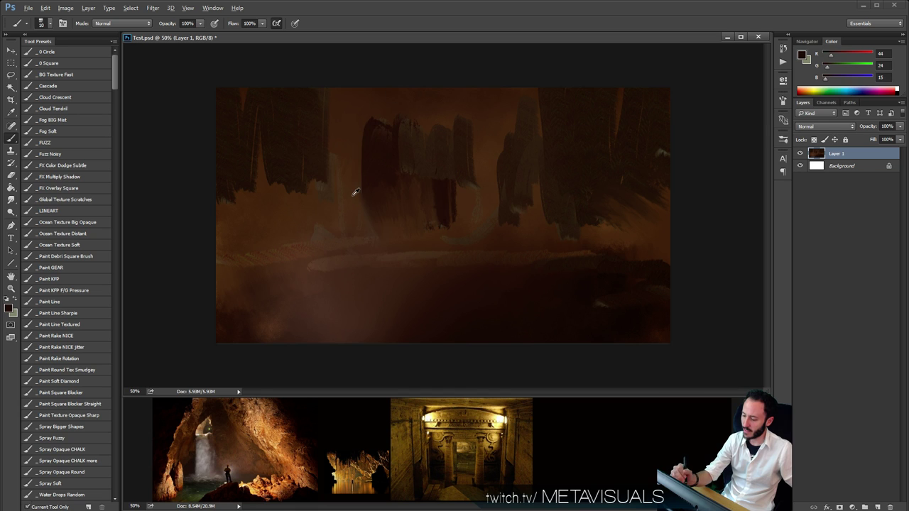
pyautogui.keyDown('alt'); pyautogui.click(355, 192); pyautogui.keyUp('alt')
pyautogui.press(']')
pyautogui.click(856, 55)
pyautogui.click(845, 66)
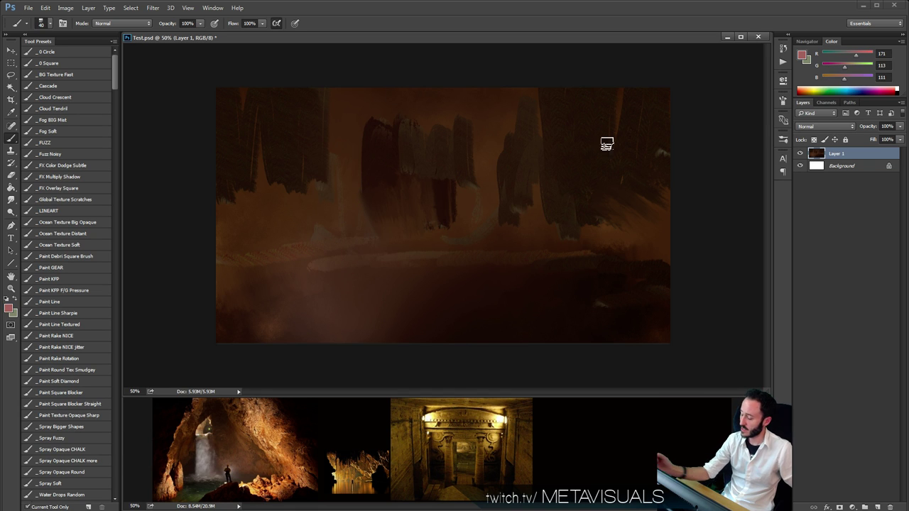
pyautogui.moveTo(352, 239); pyautogui.dragTo(357, 147)
pyautogui.hotkey('ctrl', 'z')
pyautogui.moveTo(351, 223); pyautogui.dragTo(350, 118)
# Widen the pink stroke into a muted column left of the central rocks, sampling nearby browns and enlarging the brush.
pyautogui.keyDown('alt'); pyautogui.click(360, 129); pyautogui.keyUp('alt')
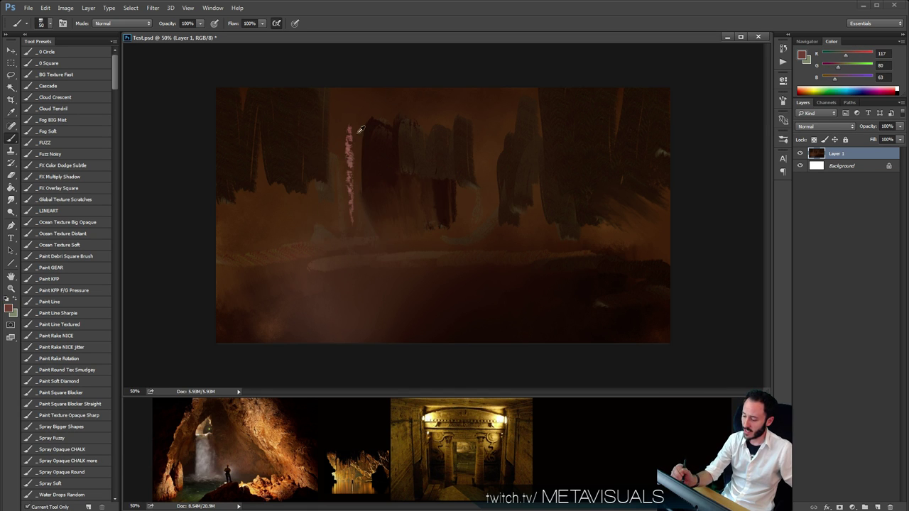
pyautogui.press(']')
pyautogui.press(']')
pyautogui.moveTo(346, 149)
pyautogui.mouseDown()
pyautogui.moveTo(354, 230)
pyautogui.moveTo(339, 164)
pyautogui.moveTo(339, 190)
pyautogui.moveTo(324, 208)
pyautogui.moveTo(337, 179)
pyautogui.mouseUp()
pyautogui.keyDown('alt'); pyautogui.click(348, 237); pyautogui.keyUp('alt')
pyautogui.keyDown('alt'); pyautogui.click(349, 134); pyautogui.keyUp('alt')
pyautogui.press(']')
pyautogui.keyDown('alt'); pyautogui.click(328, 205); pyautogui.keyUp('alt')
pyautogui.press('r')
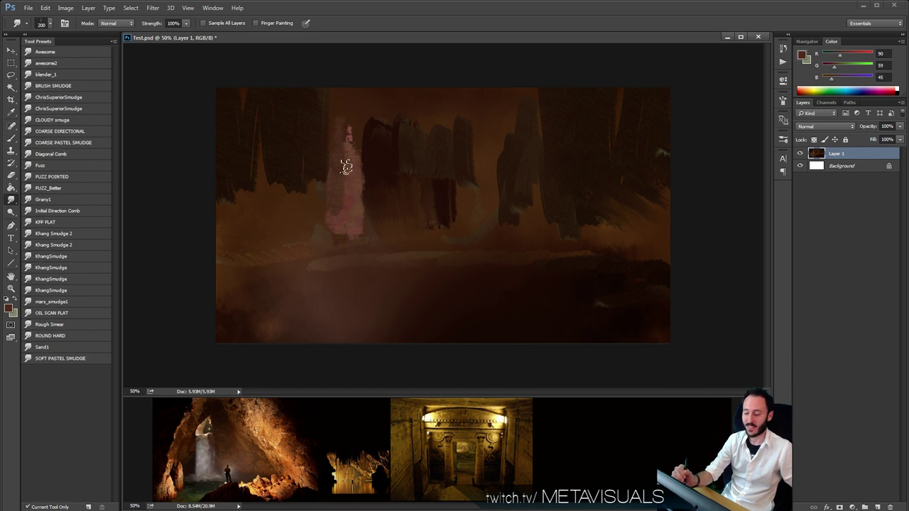
pyautogui.press('b')
# Reshape the central rocks into a temple doorway silhouette with textured strokes of sampled dark brown RGB 54, 30, 19 and pinkish tones.
pyautogui.keyDown('alt'); pyautogui.click(377, 152); pyautogui.keyUp('alt')
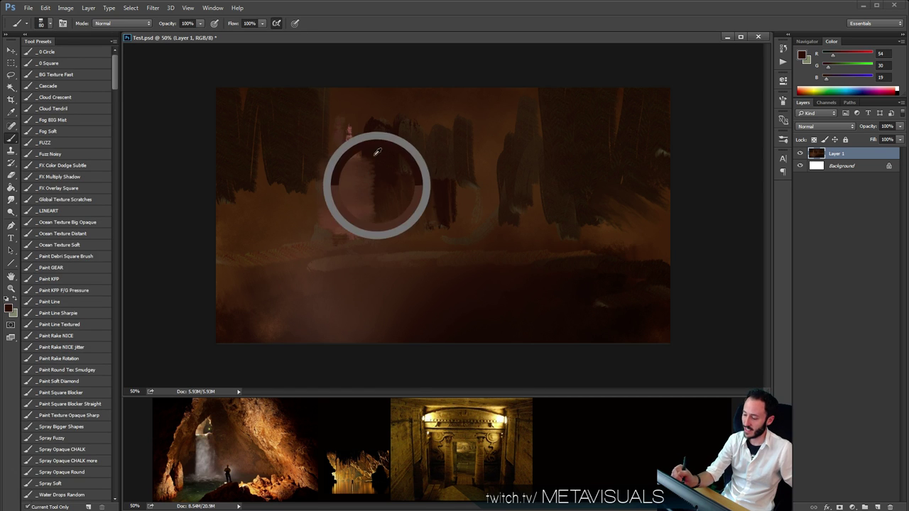
pyautogui.moveTo(370, 172); pyautogui.dragTo(374, 224)
pyautogui.moveTo(470, 171)
pyautogui.mouseDown()
pyautogui.moveTo(473, 225)
pyautogui.moveTo(484, 203)
pyautogui.mouseUp()
pyautogui.keyDown('alt'); pyautogui.click(342, 200); pyautogui.keyUp('alt')
pyautogui.moveTo(388, 178); pyautogui.dragTo(389, 217)
pyautogui.press('[')
pyautogui.press('[')
pyautogui.moveTo(380, 161); pyautogui.dragTo(380, 205)
pyautogui.moveTo(379, 135)
pyautogui.mouseDown()
pyautogui.moveTo(380, 184)
pyautogui.moveTo(422, 121)
pyautogui.moveTo(472, 158)
pyautogui.mouseUp()
pyautogui.moveTo(381, 128)
pyautogui.mouseDown()
pyautogui.moveTo(501, 109)
pyautogui.moveTo(458, 128)
pyautogui.moveTo(461, 117)
pyautogui.moveTo(412, 109)
pyautogui.moveTo(443, 101)
pyautogui.moveTo(364, 97)
pyautogui.moveTo(522, 98)
pyautogui.moveTo(494, 128)
pyautogui.mouseUp()
pyautogui.press('r')
pyautogui.press('b')
pyautogui.keyDown('alt'); pyautogui.click(362, 134); pyautogui.keyUp('alt')
pyautogui.moveTo(369, 142)
pyautogui.mouseDown()
pyautogui.moveTo(366, 209)
pyautogui.moveTo(385, 143)
pyautogui.moveTo(403, 208)
pyautogui.mouseUp()
# Sample golden RGB 117, 85, 24 from the temple reference photo and paint golden pillars around the doorway.
pyautogui.press('space')
pyautogui.keyDown('alt'); pyautogui.click(403, 438); pyautogui.keyUp('alt')
pyautogui.hotkey('ctrl', 'z')
pyautogui.moveTo(449, 163)
pyautogui.mouseDown()
pyautogui.moveTo(416, 158)
pyautogui.moveTo(435, 153)
pyautogui.moveTo(430, 147)
pyautogui.moveTo(444, 157)
pyautogui.moveTo(464, 205)
pyautogui.mouseUp()
pyautogui.press('[')
pyautogui.press('[')
pyautogui.moveTo(485, 173); pyautogui.dragTo(480, 205)
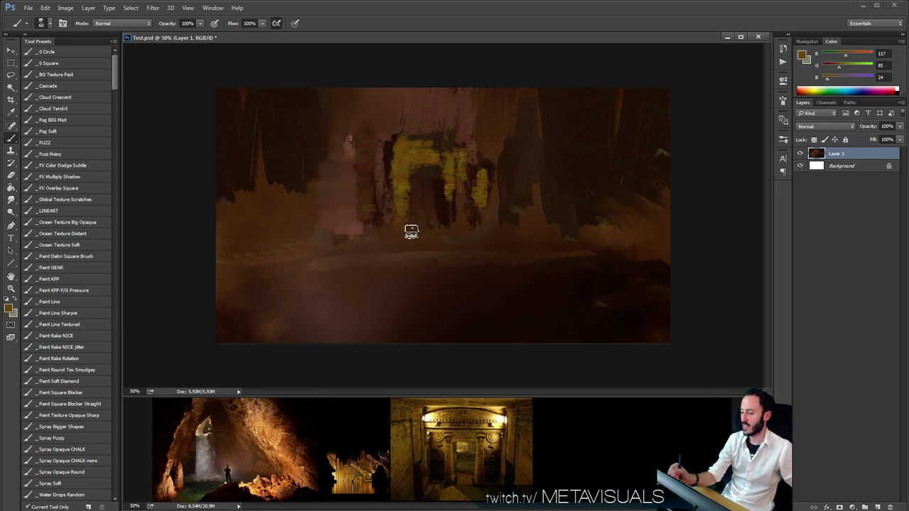
# Add golden outer columns and stacked horizontal beams across the top of the temple facade.
pyautogui.moveTo(378, 151)
pyautogui.mouseDown()
pyautogui.moveTo(366, 237)
pyautogui.moveTo(365, 150)
pyautogui.mouseUp()
pyautogui.moveTo(487, 203); pyautogui.dragTo(484, 146)
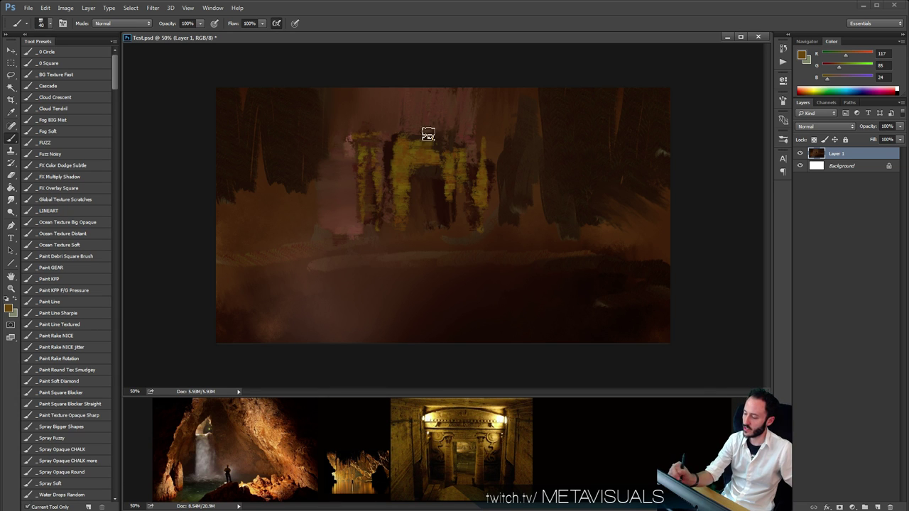
pyautogui.moveTo(429, 134)
pyautogui.mouseDown()
pyautogui.moveTo(486, 135)
pyautogui.moveTo(371, 138)
pyautogui.moveTo(476, 137)
pyautogui.mouseUp()
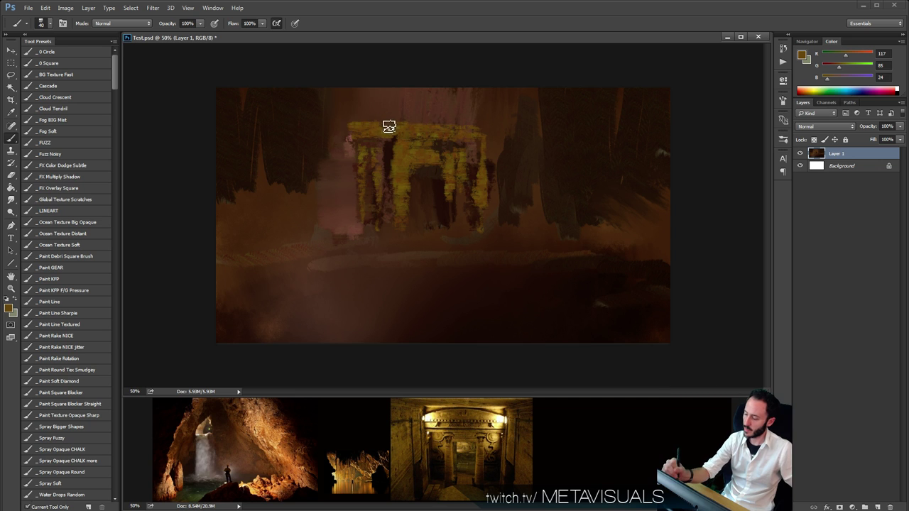
pyautogui.moveTo(354, 117)
pyautogui.mouseDown()
pyautogui.moveTo(449, 111)
pyautogui.moveTo(368, 112)
pyautogui.moveTo(508, 127)
pyautogui.mouseUp()
pyautogui.press('space')
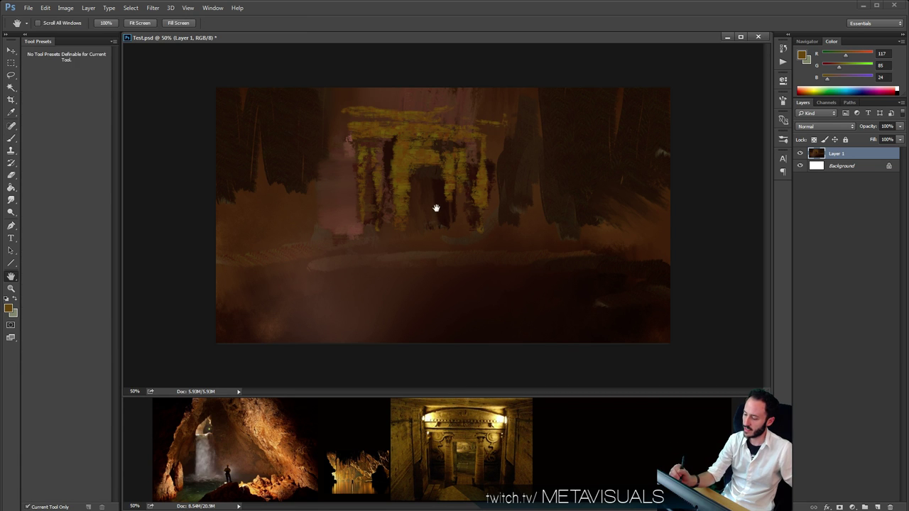
pyautogui.press(']')
pyautogui.moveTo(351, 119); pyautogui.dragTo(353, 202)
pyautogui.press('alt')
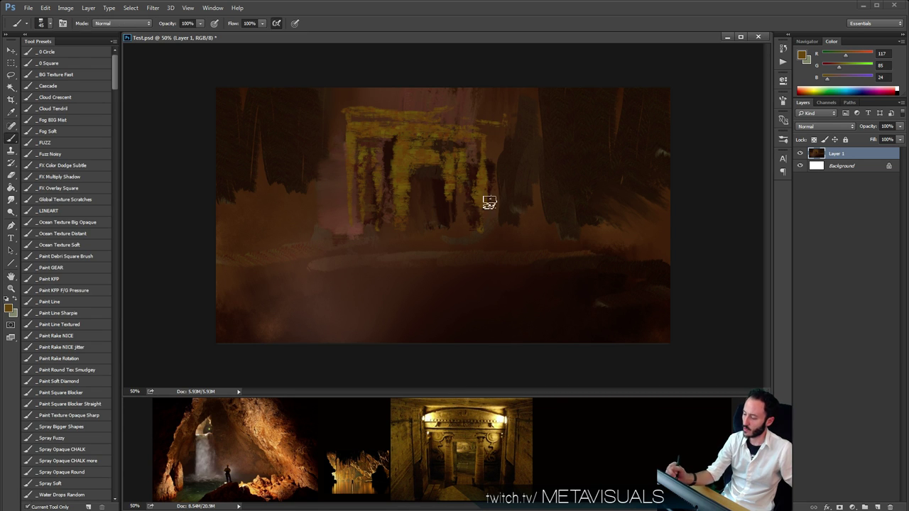
# Sample a pinkish brown from the picture and paint a vertical side wall along the temple's right edge.
pyautogui.keyDown('alt'); pyautogui.click(282, 319); pyautogui.keyUp('alt')
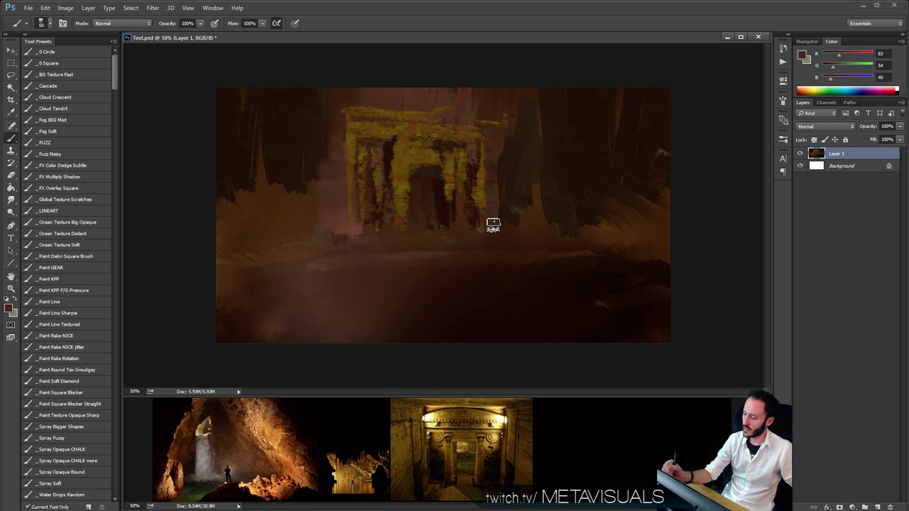
pyautogui.keyDown('alt'); pyautogui.click(350, 211); pyautogui.keyUp('alt')
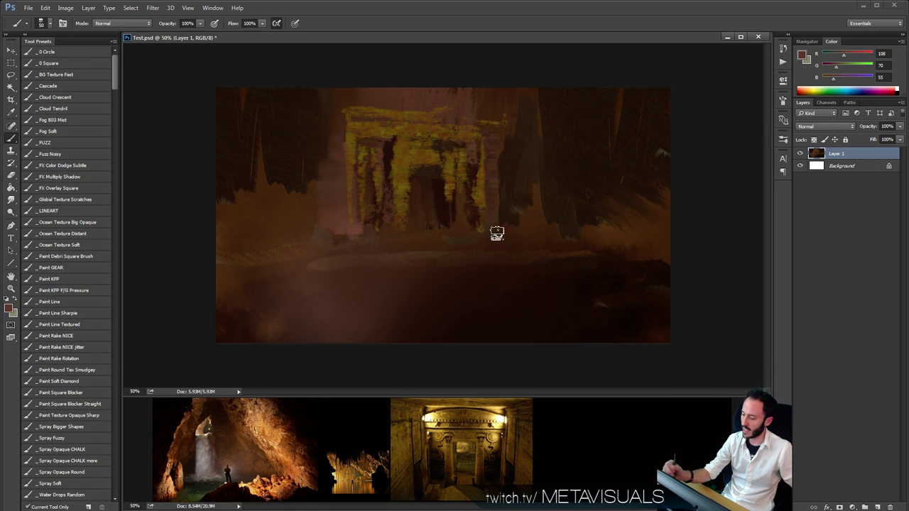
pyautogui.moveTo(500, 187); pyautogui.dragTo(501, 139)
pyautogui.press(']')
pyautogui.press(']')
pyautogui.press('space')
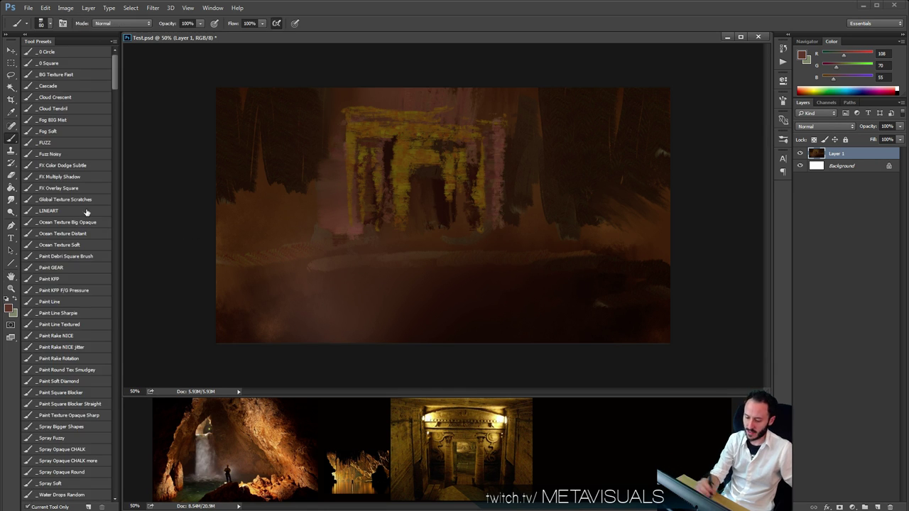
# Warm the temple and its surroundings with the FUZZ brush set to Soft Light mode at size 600.
pyautogui.press('space')
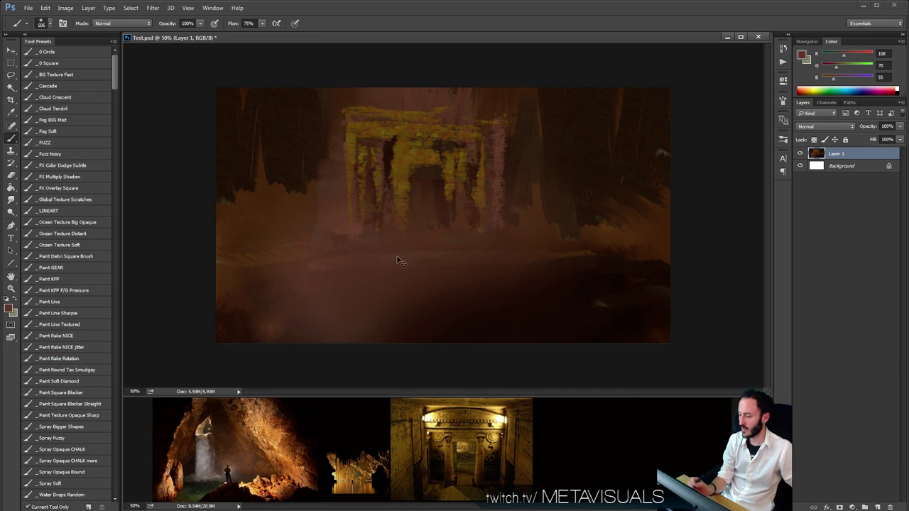
pyautogui.press('space')
pyautogui.press('space')
pyautogui.click(114, 24)
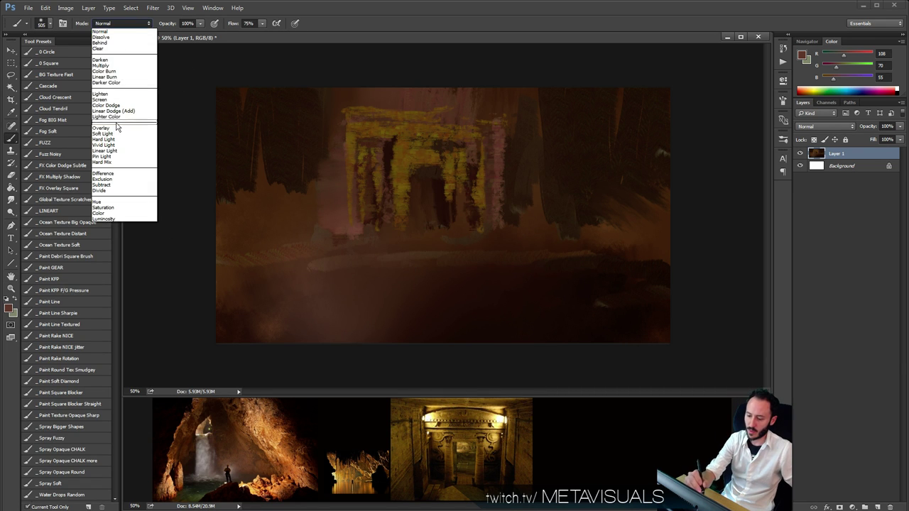
pyautogui.click(114, 137)
pyautogui.moveTo(525, 213)
pyautogui.mouseDown()
pyautogui.moveTo(380, 258)
pyautogui.moveTo(176, 203)
pyautogui.moveTo(298, 221)
pyautogui.moveTo(426, 114)
pyautogui.mouseUp()
pyautogui.press('space')
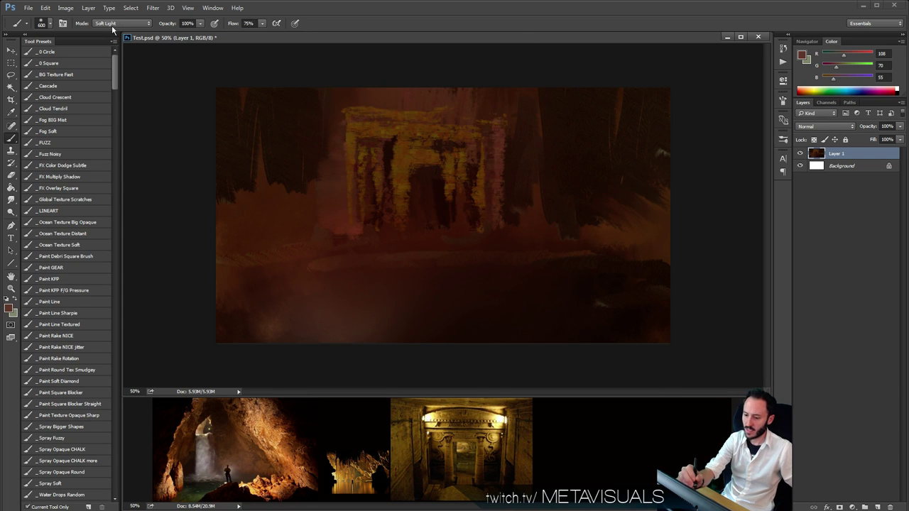
# Brush a Color Dodge glow above the temple with the swapped colour RGB 138, 144, 120 at size 400.
pyautogui.click(114, 24)
pyautogui.click(117, 103)
pyautogui.moveTo(462, 188)
pyautogui.mouseDown()
pyautogui.moveTo(348, 206)
pyautogui.moveTo(301, 228)
pyautogui.mouseUp()
pyautogui.hotkey('ctrl', 'z')
pyautogui.press('x')
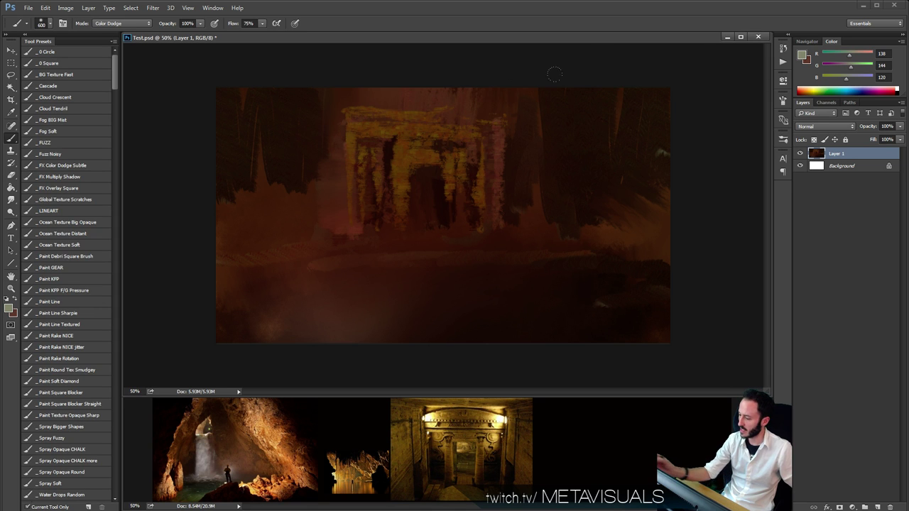
pyautogui.moveTo(487, 117); pyautogui.dragTo(326, 189)
pyautogui.hotkey('ctrl', 'z')
pyautogui.press('[')
pyautogui.moveTo(401, 150); pyautogui.dragTo(441, 103)
pyautogui.moveTo(321, 81); pyautogui.dragTo(487, 81)
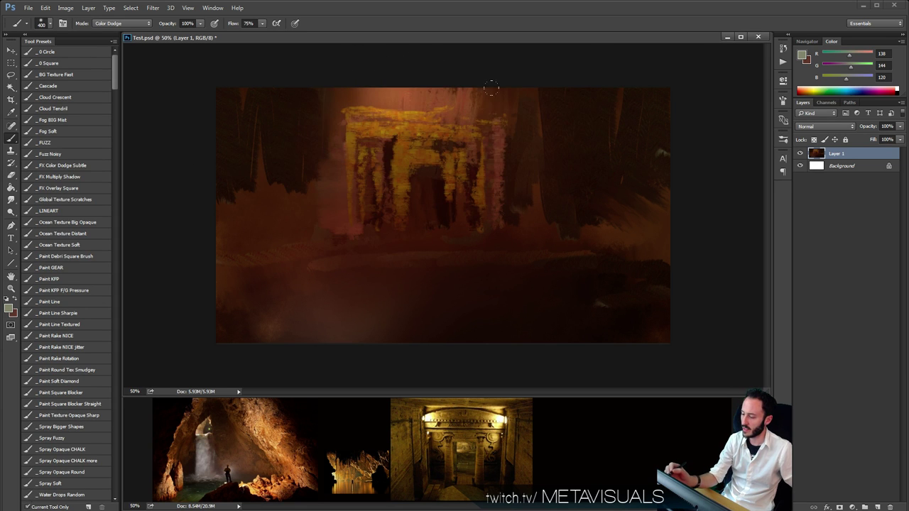
# Lasso the temple facade, copy it to a new layer and transform the copy into a narrower, taller central tower.
pyautogui.press('z')
pyautogui.keyDown('alt'); pyautogui.click(497, 197); pyautogui.keyUp('alt')
pyautogui.click(539, 213)
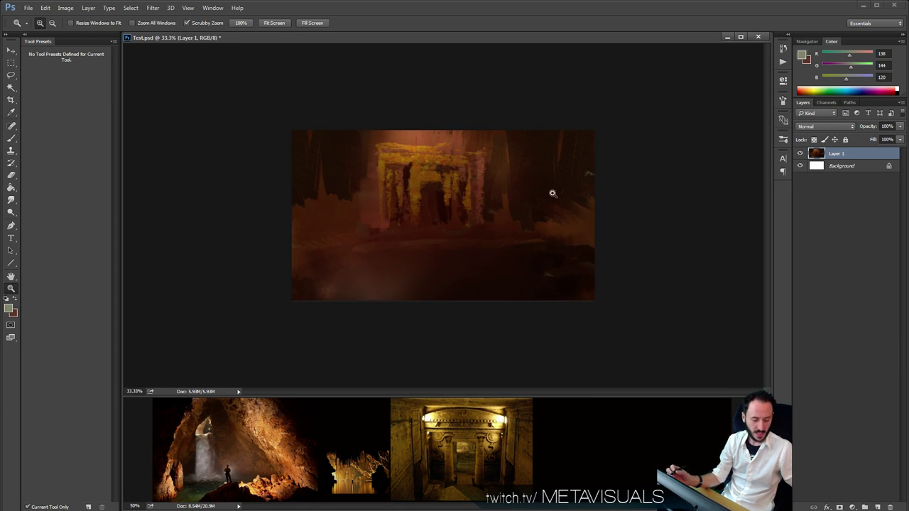
pyautogui.press('l')
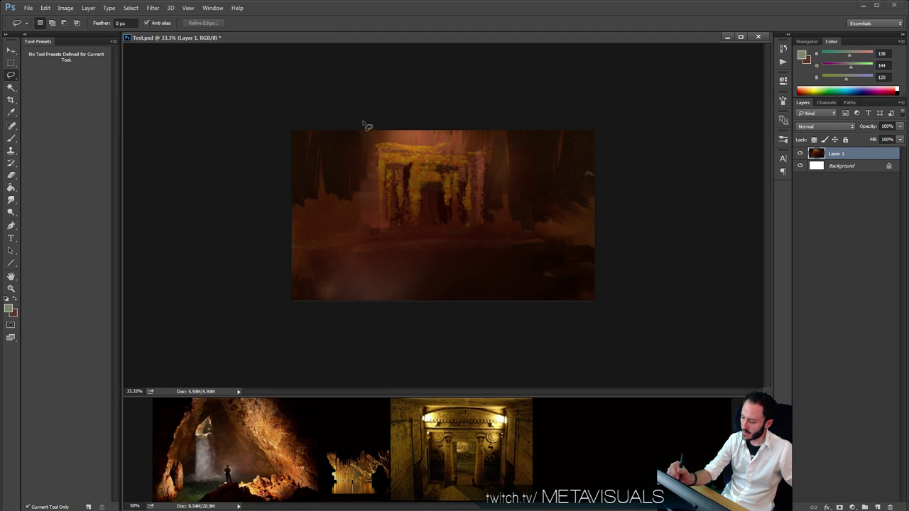
pyautogui.moveTo(381, 235); pyautogui.dragTo(494, 236)
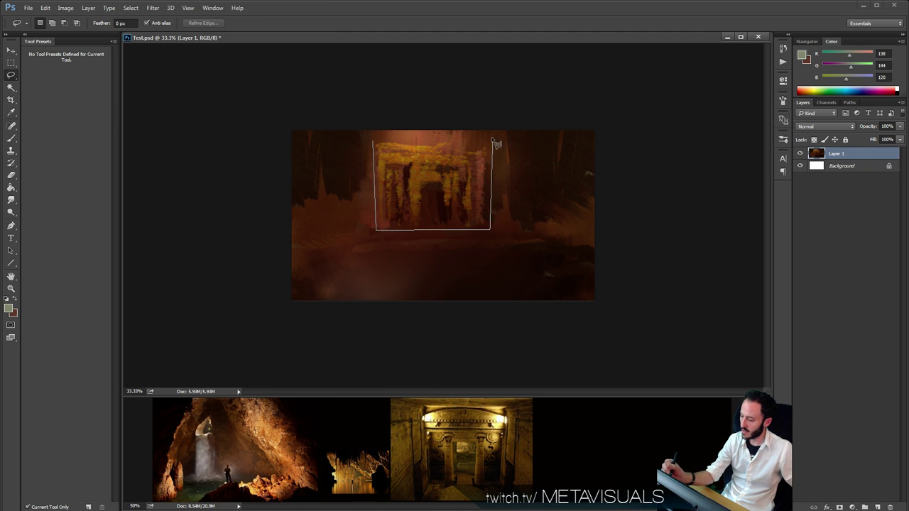
pyautogui.moveTo(495, 142)
pyautogui.mouseDown()
pyautogui.moveTo(491, 135)
pyautogui.moveTo(423, 157)
pyautogui.moveTo(420, 132)
pyautogui.moveTo(448, 126)
pyautogui.moveTo(452, 96)
pyautogui.mouseUp()
pyautogui.hotkey('ctrl', 'j')
pyautogui.hotkey('ctrl', 't')
pyautogui.press('Return')
pyautogui.hotkey('ctrl', 'space')
pyautogui.keyDown('ctrl'); pyautogui.click(479, 219); pyautogui.keyUp('ctrl')
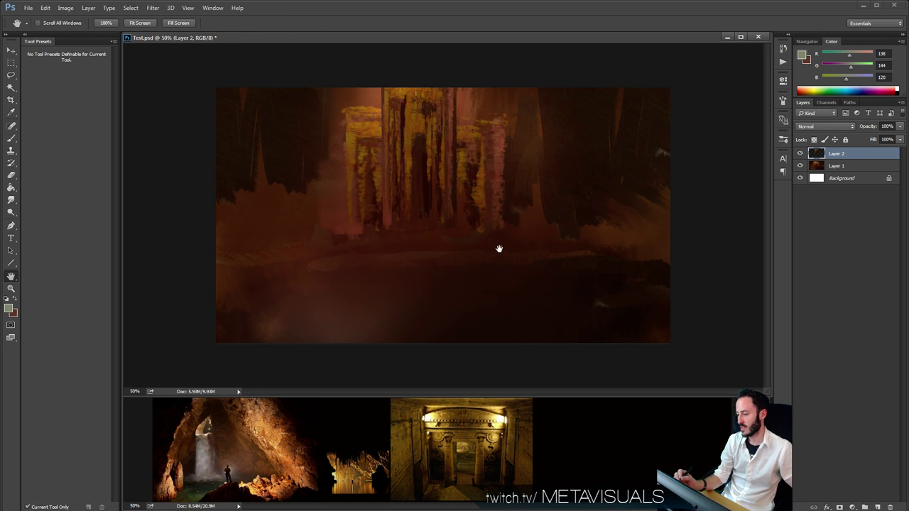
pyautogui.hotkey('alt', 'space')
pyautogui.keyDown('alt'); pyautogui.click(505, 249); pyautogui.keyUp('alt')
pyautogui.keyDown('alt'); pyautogui.click(506, 248); pyautogui.keyUp('alt')
pyautogui.click(506, 249)
pyautogui.click(503, 252)
pyautogui.press('b')
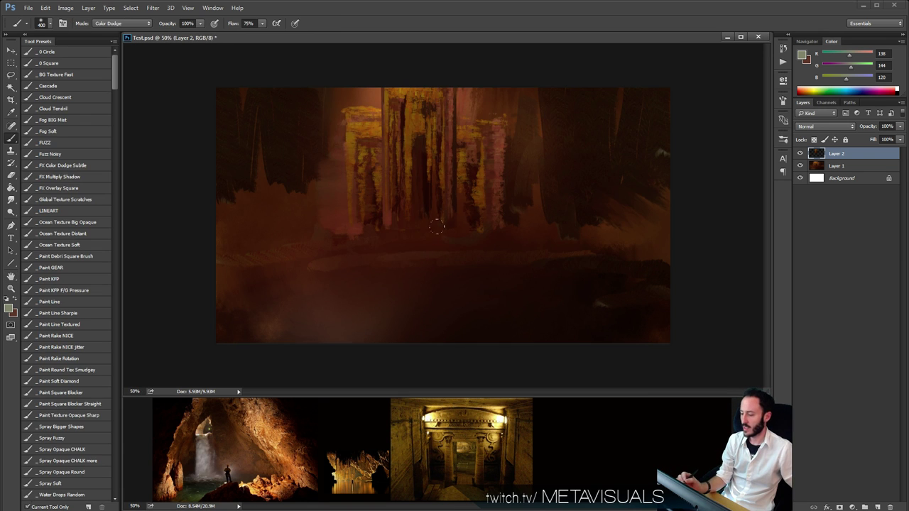
pyautogui.moveTo(501, 245); pyautogui.dragTo(361, 246)
pyautogui.hotkey('ctrl', 'z')
# Reduce the brush size to 250 and add a new empty layer above the temple copy.
pyautogui.press('space')
pyautogui.press('[')
pyautogui.press('[')
pyautogui.hotkey('ctrl', 'alt', 'shift', 'n')
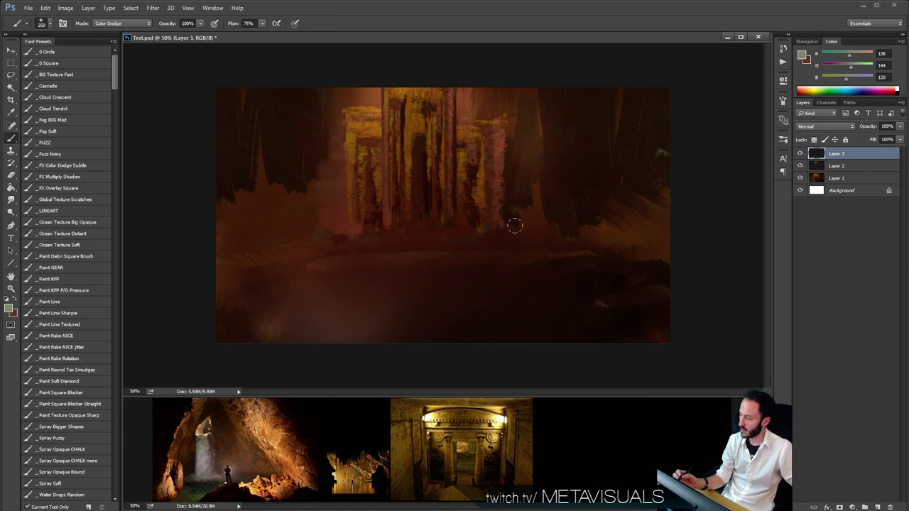
pyautogui.press('space')
pyautogui.hotkey('alt', 'space')
pyautogui.keyDown('alt'); pyautogui.click(437, 188); pyautogui.keyUp('alt')
pyautogui.keyDown('ctrl'); pyautogui.click(441, 187); pyautogui.keyUp('ctrl')
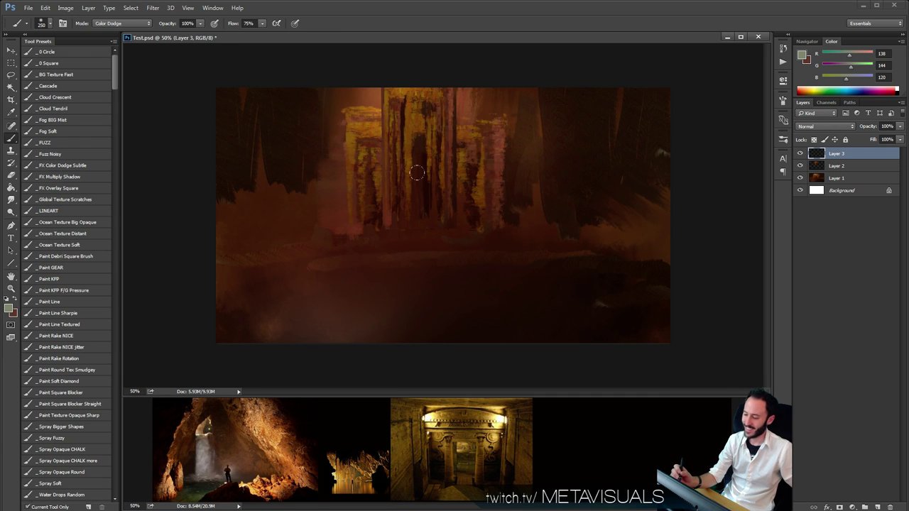
# Choose the Paint Square Blocker Straight brush, sample RGB 147, 107, 72 from the cave reference's waterfall and try a vertical stroke in the doorway.
pyautogui.moveTo(115, 72)
pyautogui.mouseDown()
pyautogui.moveTo(117, 126)
pyautogui.moveTo(119, 66)
pyautogui.moveTo(120, 76)
pyautogui.mouseUp()
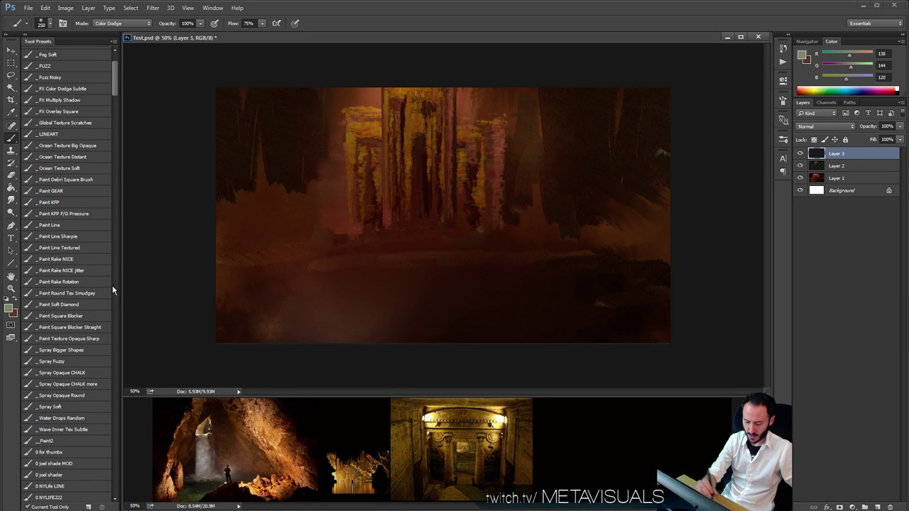
pyautogui.click(90, 328)
pyautogui.press('space')
pyautogui.keyDown('ctrl'); pyautogui.click(453, 206); pyautogui.keyUp('ctrl')
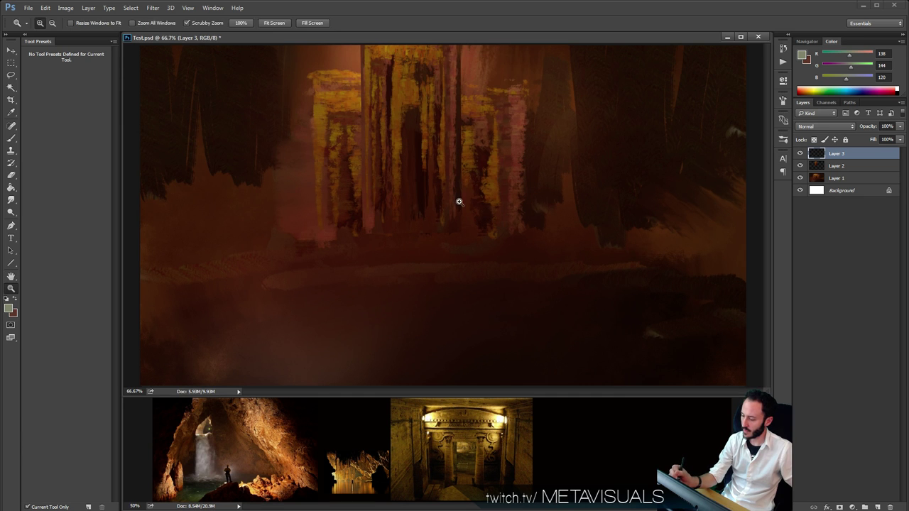
pyautogui.keyDown('alt'); pyautogui.click(203, 419); pyautogui.keyUp('alt')
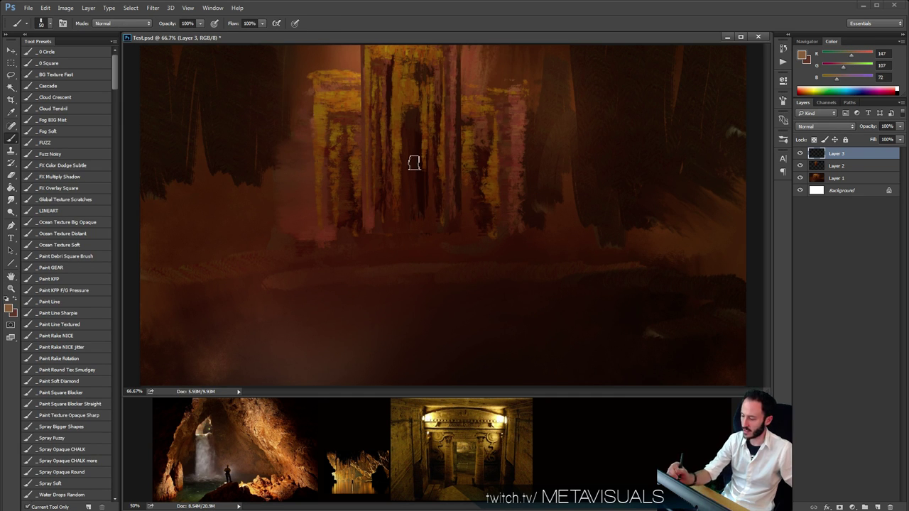
pyautogui.moveTo(409, 146); pyautogui.dragTo(410, 212)
pyautogui.hotkey('ctrl', 'z')
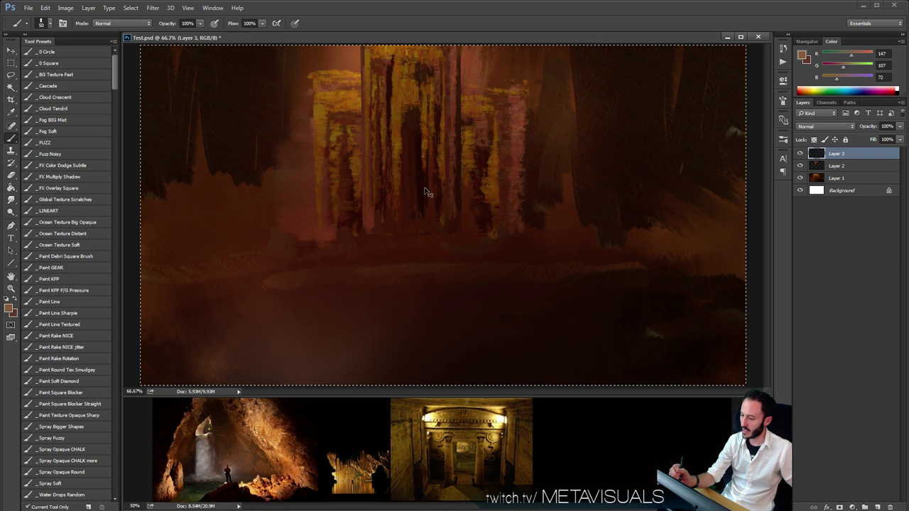
# Paste a merged copy of the whole painting into Layer 3.
pyautogui.hotkey('ctrl', 'a')
pyautogui.hotkey('ctrl', 'shift', 'c')
pyautogui.hotkey('ctrl', 'v')
# Paint a pale vertical strip of light down the temple's central doorway using brush sizes 50 and 40.
pyautogui.moveTo(411, 150); pyautogui.dragTo(412, 204)
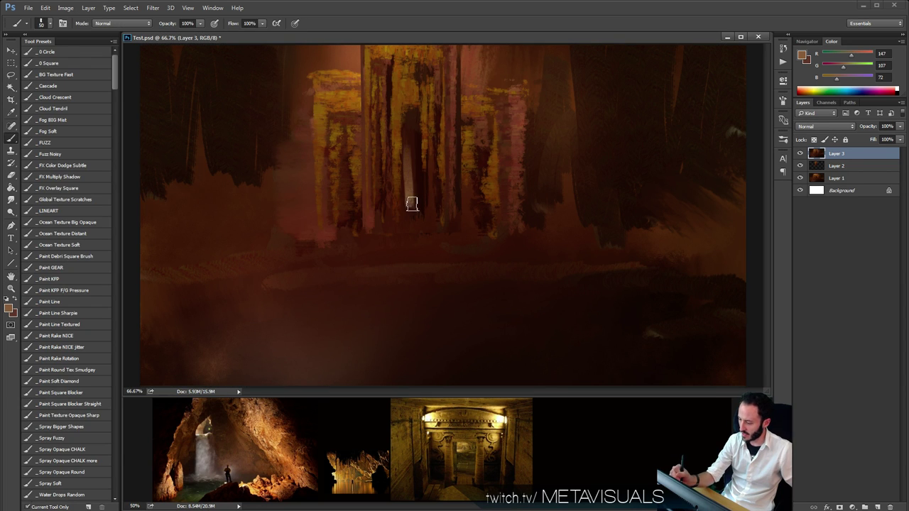
pyautogui.hotkey('ctrl', 'z')
pyautogui.moveTo(411, 160); pyautogui.dragTo(410, 206)
pyautogui.moveTo(410, 138); pyautogui.dragTo(414, 177)
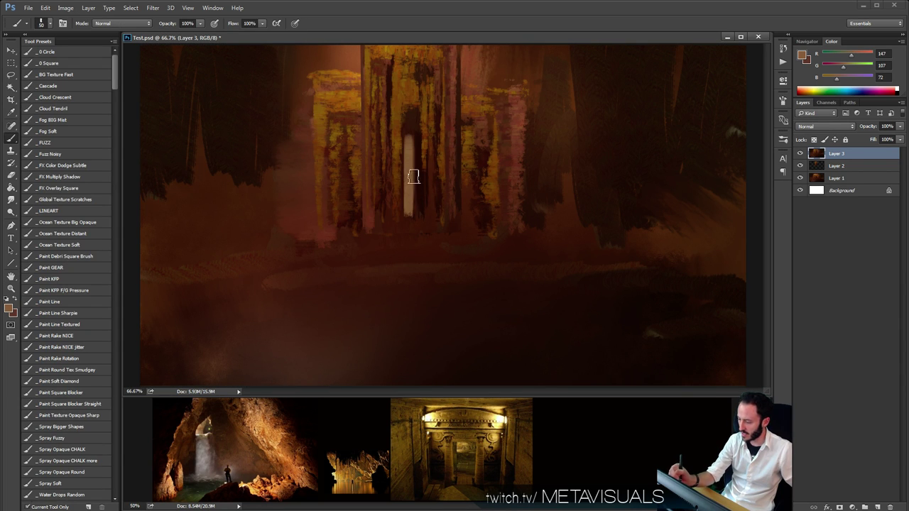
pyautogui.moveTo(416, 145); pyautogui.dragTo(415, 218)
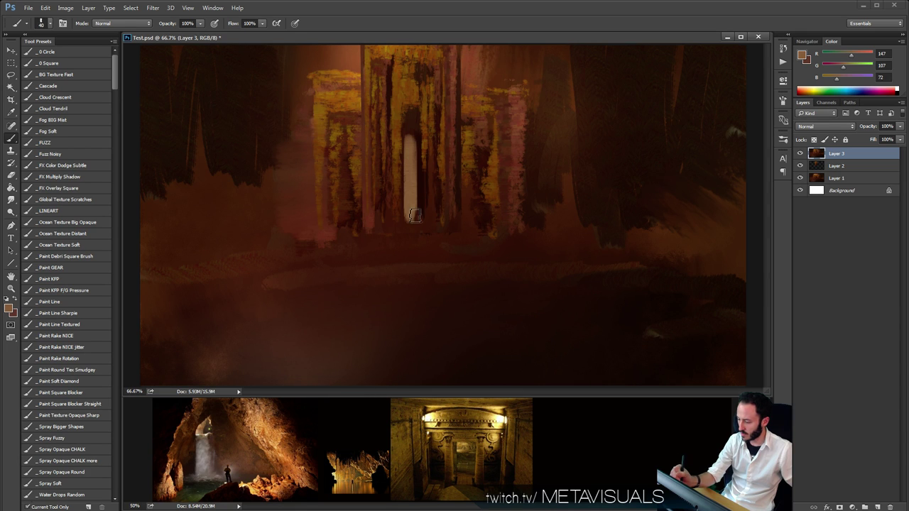
pyautogui.press('space')
pyautogui.press(']')
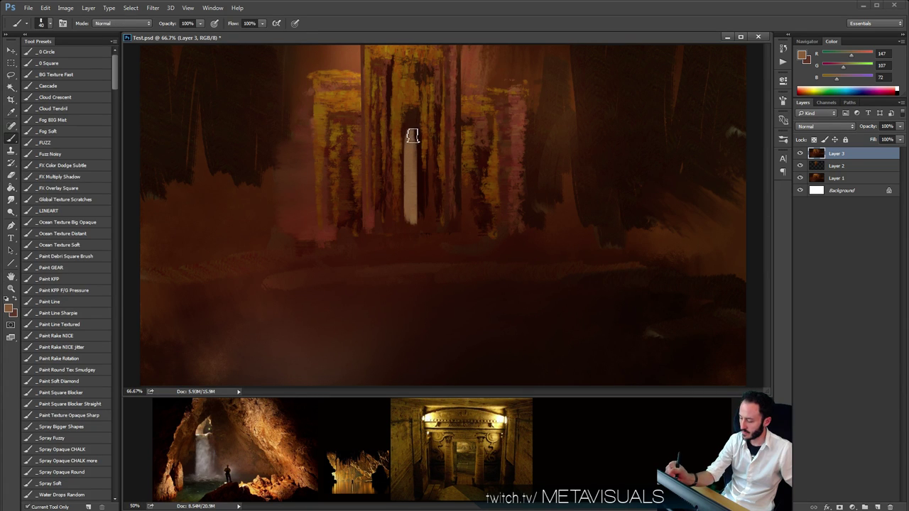
pyautogui.press('space')
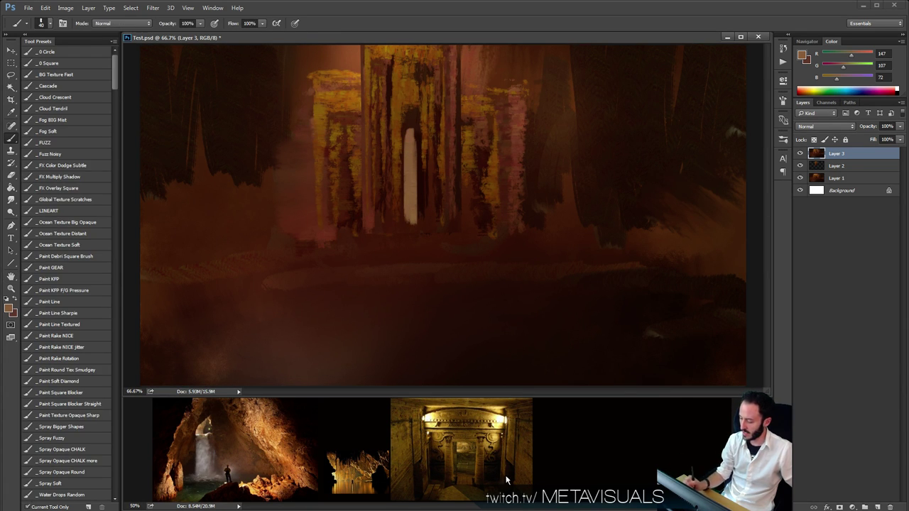
pyautogui.press('space')
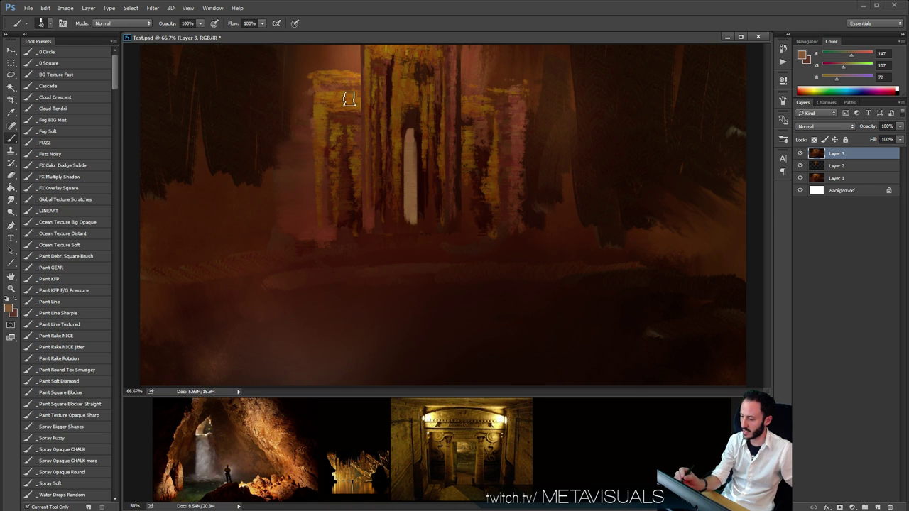
# Sample dark brown RGB 65, 36, 21 above the pale doorway strip and darken the strip's upper end at brush size 35.
pyautogui.press('space')
pyautogui.keyDown('ctrl'); pyautogui.click(439, 122); pyautogui.keyUp('ctrl')
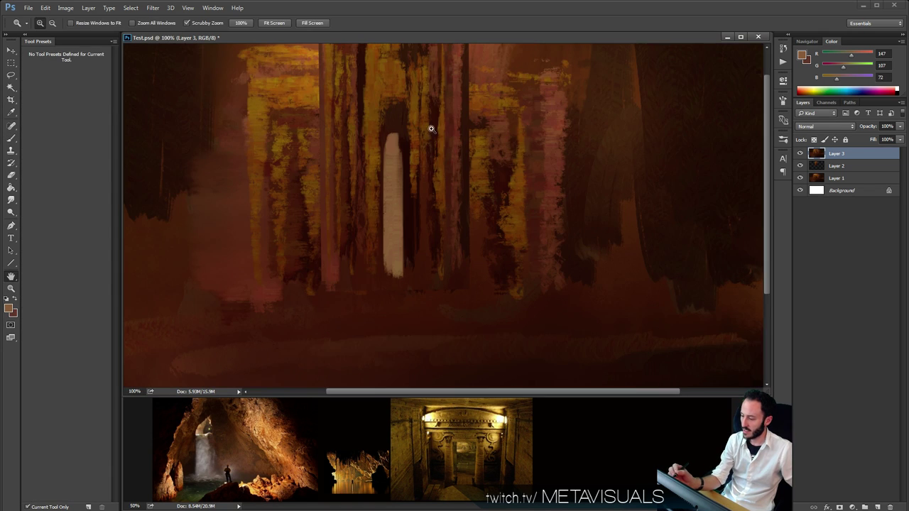
pyautogui.moveTo(431, 128); pyautogui.dragTo(452, 163)
pyautogui.keyDown('alt'); pyautogui.click(417, 162); pyautogui.keyUp('alt')
pyautogui.press('[')
pyautogui.press('[')
pyautogui.press('[')
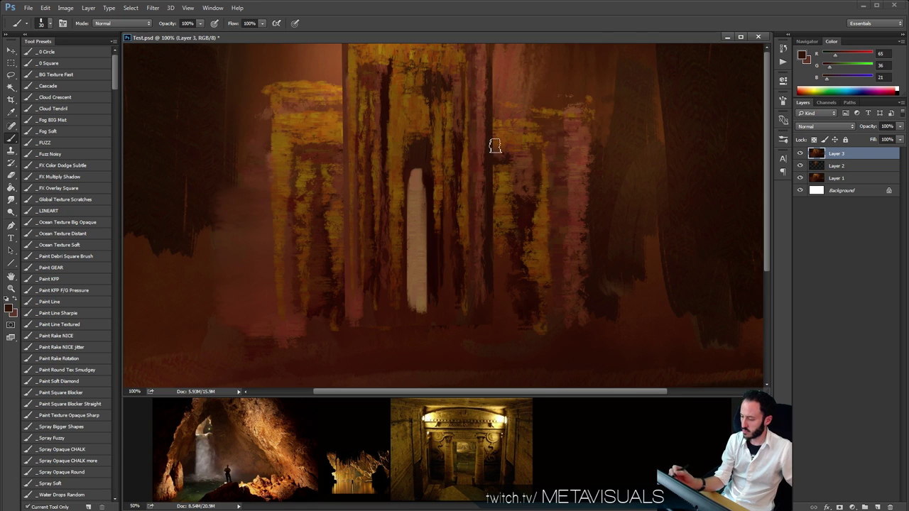
pyautogui.press('space')
pyautogui.moveTo(507, 180); pyautogui.dragTo(506, 181)
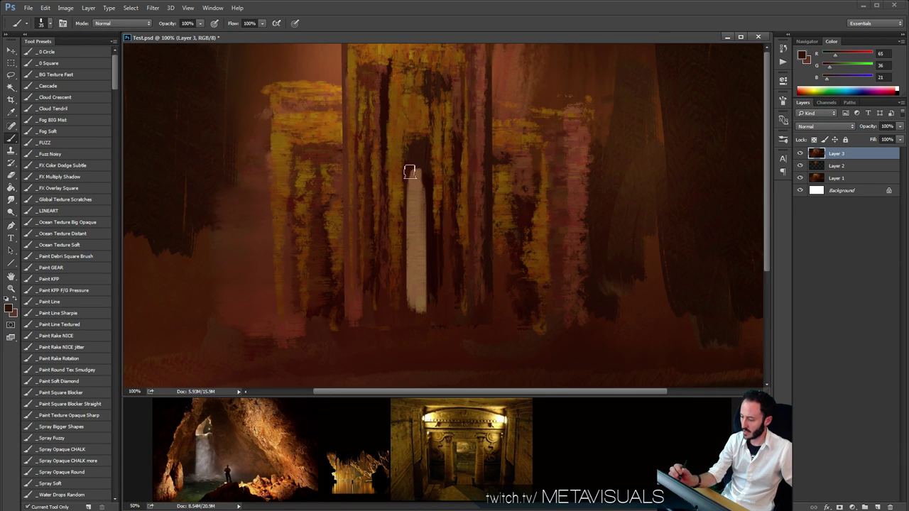
# Paint a shorter, thinner pale strip on each side of the central one with RGB 146, 101, 71 at size 40.
pyautogui.moveTo(392, 178)
pyautogui.mouseDown()
pyautogui.moveTo(441, 177)
pyautogui.moveTo(430, 278)
pyautogui.moveTo(456, 291)
pyautogui.moveTo(455, 209)
pyautogui.mouseUp()
pyautogui.keyDown('alt'); pyautogui.click(389, 220); pyautogui.keyUp('alt')
pyautogui.keyDown('alt'); pyautogui.click(390, 213); pyautogui.keyUp('alt')
pyautogui.press('space')
pyautogui.keyDown('alt'); pyautogui.click(414, 213); pyautogui.keyUp('alt')
pyautogui.hotkey('ctrl', 'z')
pyautogui.moveTo(382, 219); pyautogui.dragTo(384, 294)
pyautogui.hotkey('ctrl', 'z')
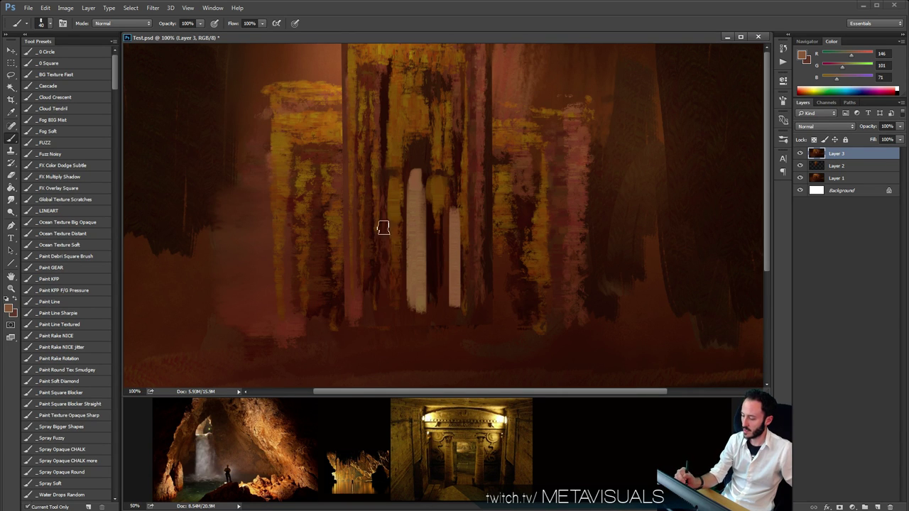
pyautogui.hotkey('ctrl', 'z')
pyautogui.press('space')
pyautogui.press('space')
pyautogui.moveTo(409, 266); pyautogui.dragTo(410, 263)
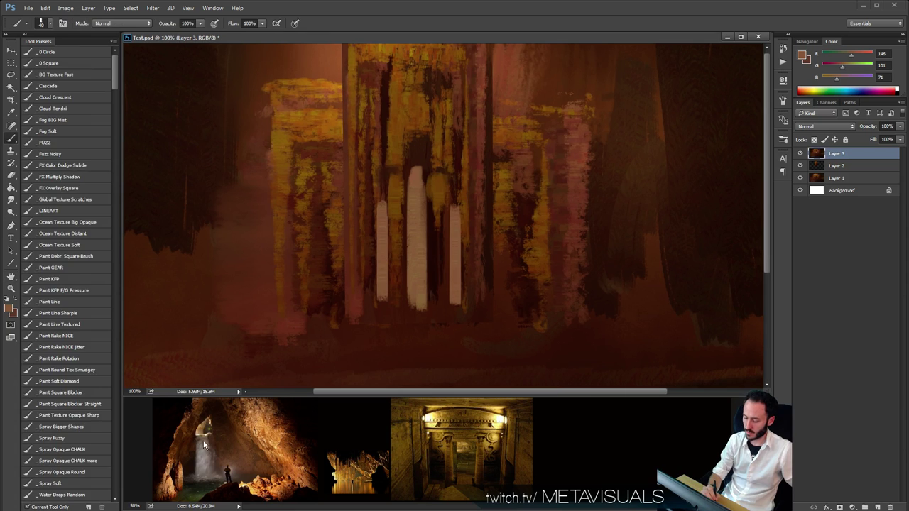
# Sample peach RGB 221, 180, 136 from the cave reference and brighten the lower parts of the three doorway strips.
pyautogui.click(206, 440)
pyautogui.keyDown('ctrl'); pyautogui.click(216, 434); pyautogui.keyUp('ctrl')
pyautogui.keyDown('ctrl'); pyautogui.click(216, 434); pyautogui.keyUp('ctrl')
pyautogui.keyDown('alt'); pyautogui.click(141, 446); pyautogui.keyUp('alt')
pyautogui.click(280, 324)
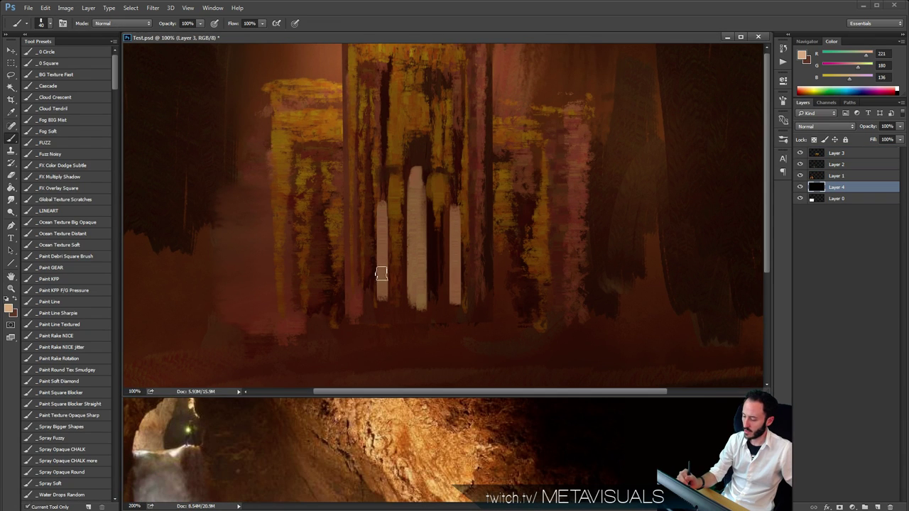
pyautogui.press('[')
pyautogui.moveTo(385, 265); pyautogui.dragTo(382, 313)
pyautogui.moveTo(415, 279)
pyautogui.mouseDown()
pyautogui.moveTo(415, 311)
pyautogui.moveTo(424, 310)
pyautogui.mouseUp()
pyautogui.moveTo(458, 280)
pyautogui.mouseDown()
pyautogui.moveTo(457, 313)
pyautogui.moveTo(455, 290)
pyautogui.moveTo(423, 278)
pyautogui.mouseUp()
pyautogui.press('space')
pyautogui.keyDown('alt'); pyautogui.click(457, 268); pyautogui.keyUp('alt')
pyautogui.press(']')
# Examine the whole painting's composition zoomed out, alongside the cave and temple references.
pyautogui.press('z')
pyautogui.keyDown('alt'); pyautogui.click(476, 260); pyautogui.keyUp('alt')
pyautogui.keyDown('alt'); pyautogui.click(493, 247); pyautogui.keyUp('alt')
pyautogui.keyDown('alt'); pyautogui.click(521, 222); pyautogui.keyUp('alt')
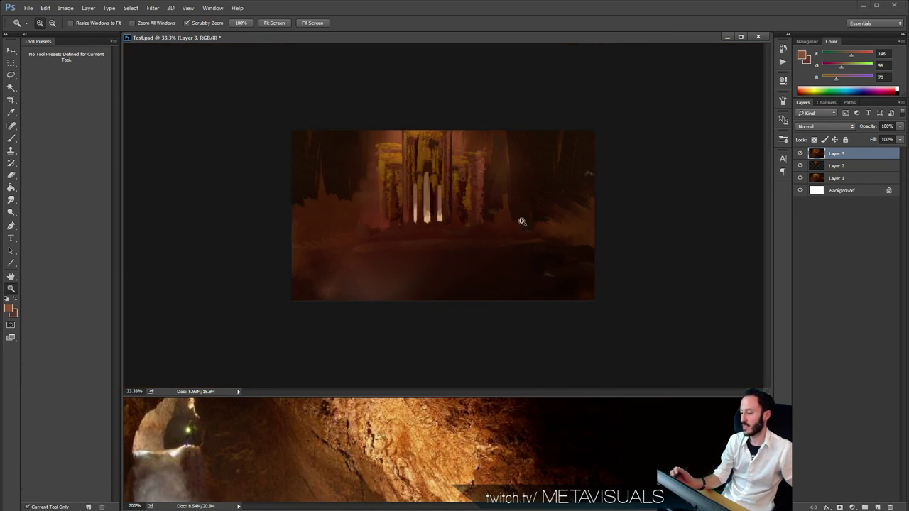
pyautogui.click(449, 246)
pyautogui.click(452, 248)
pyautogui.keyDown('alt'); pyautogui.click(472, 253); pyautogui.keyUp('alt')
pyautogui.keyDown('alt'); pyautogui.click(474, 253); pyautogui.keyUp('alt')
pyautogui.keyDown('alt'); pyautogui.click(476, 251); pyautogui.keyUp('alt')
pyautogui.click(493, 258)
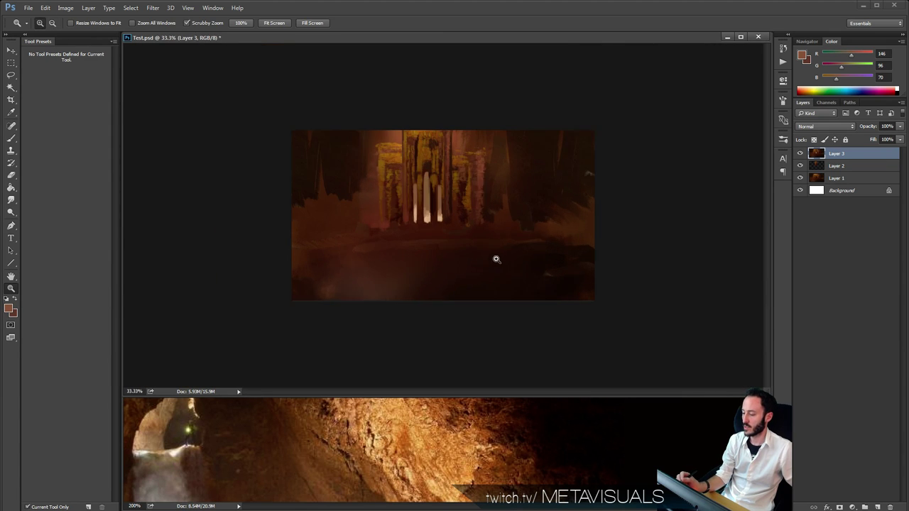
pyautogui.click(497, 260)
pyautogui.press('b')
pyautogui.press('space')
pyautogui.press('space')
pyautogui.press('space')
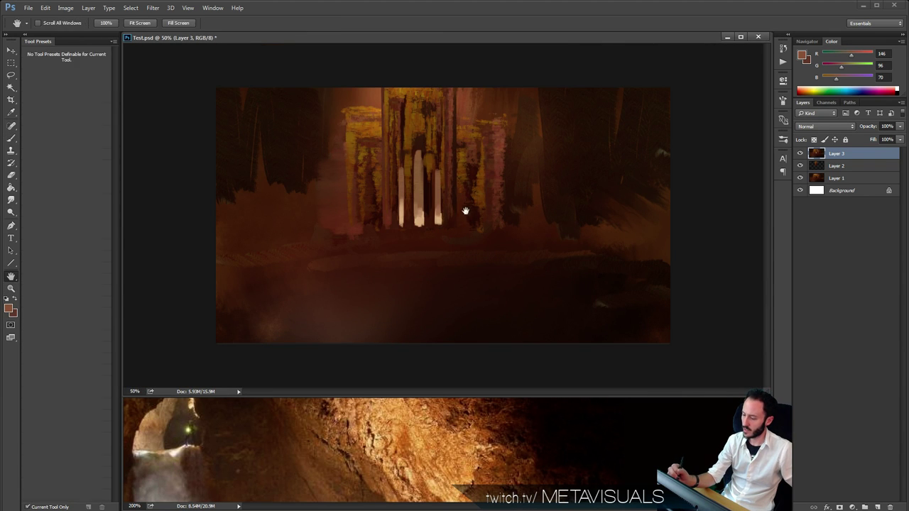
pyautogui.click(396, 439)
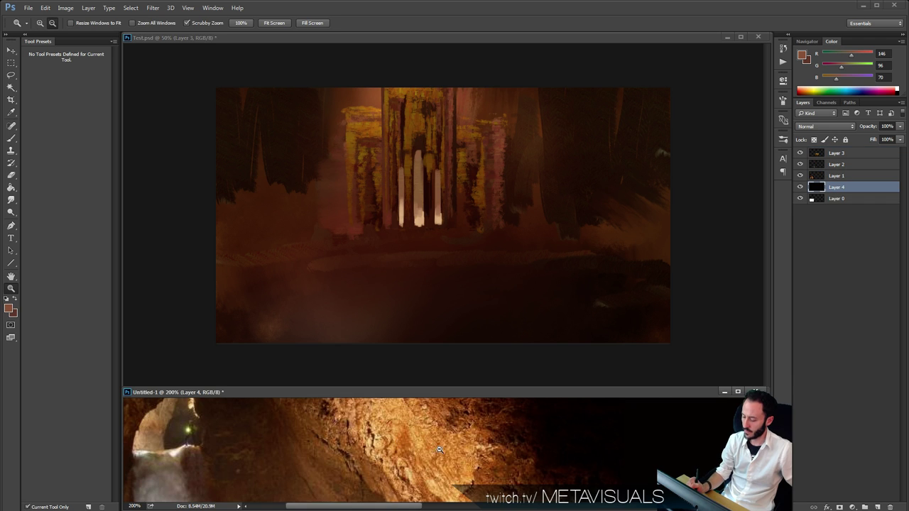
pyautogui.hotkey('ctrl', '-')
pyautogui.hotkey('ctrl', '-')
pyautogui.hotkey('ctrl', '-')
pyautogui.press('b')
pyautogui.click(399, 122)
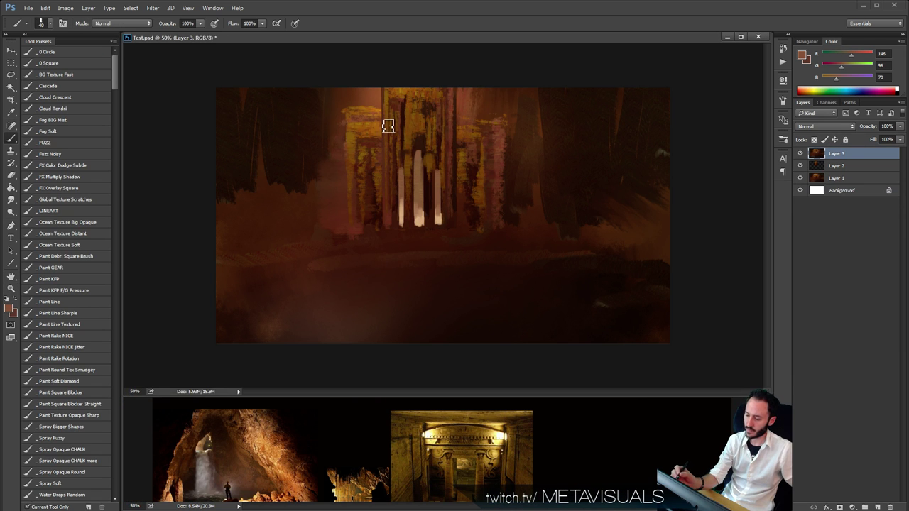
# Paint a horizontal ledge across the tower and left wing using the Paint KFP F/G Pressure brush, RGB 151, 87, 25, at size 60.
pyautogui.click(72, 287)
pyautogui.press('space')
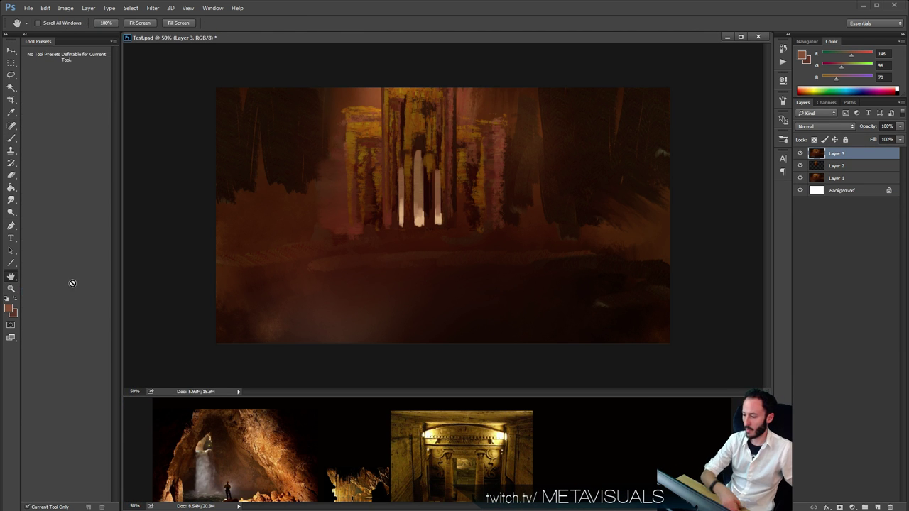
pyautogui.press('[')
pyautogui.keyDown('alt'); pyautogui.click(360, 131); pyautogui.keyUp('alt')
pyautogui.press('x')
pyautogui.keyDown('alt'); pyautogui.click(404, 98); pyautogui.keyUp('alt')
pyautogui.press('x')
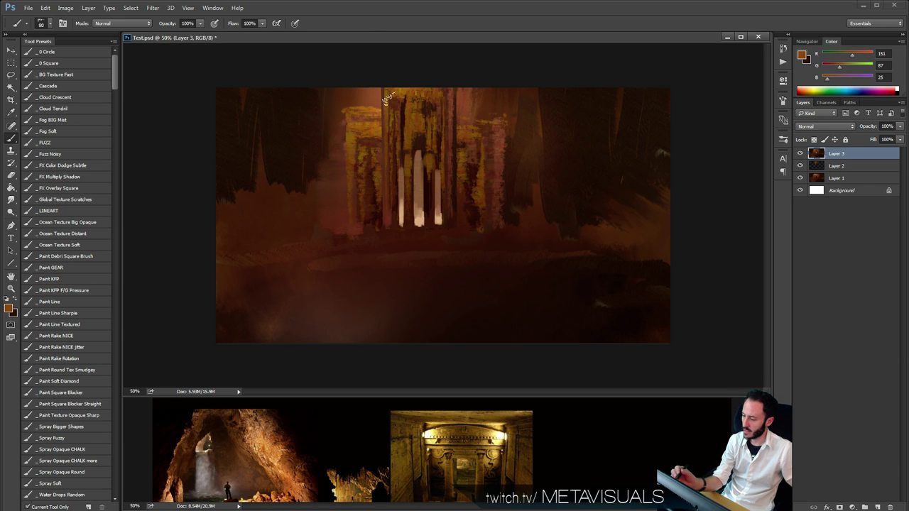
pyautogui.press('[')
pyautogui.press('[')
pyautogui.moveTo(397, 106); pyautogui.dragTo(350, 113)
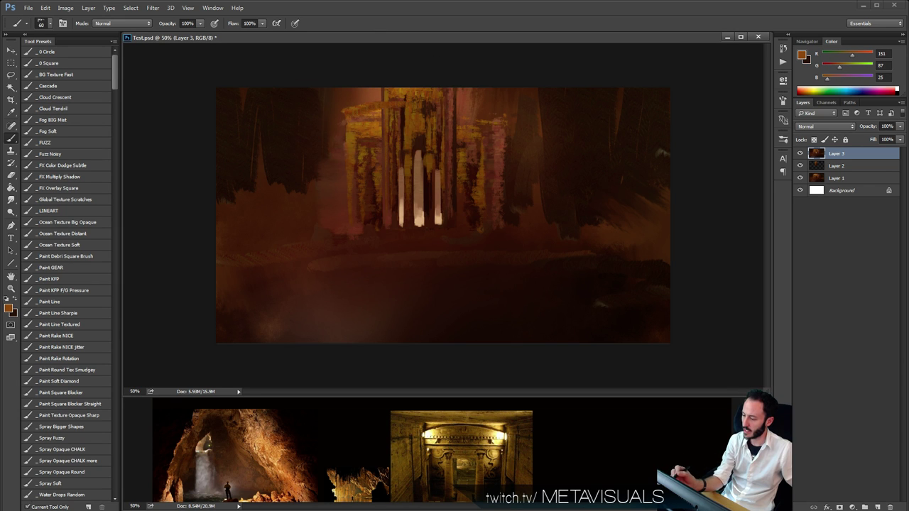
# Paint a second horizontal ledge above the three strips at size 50, using sampled RGB 56, 26, 14 for shadow and RGB 131, 78, 20.
pyautogui.press('[')
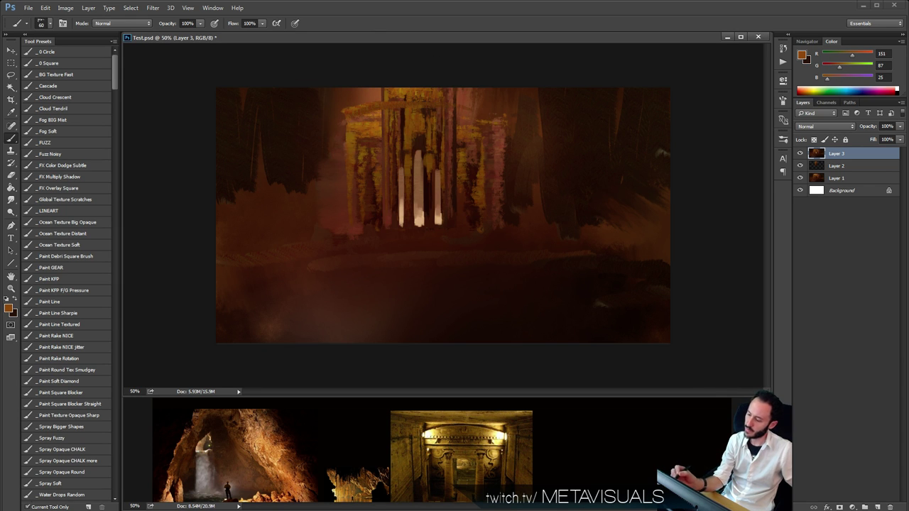
pyautogui.keyDown('alt'); pyautogui.click(401, 129); pyautogui.keyUp('alt')
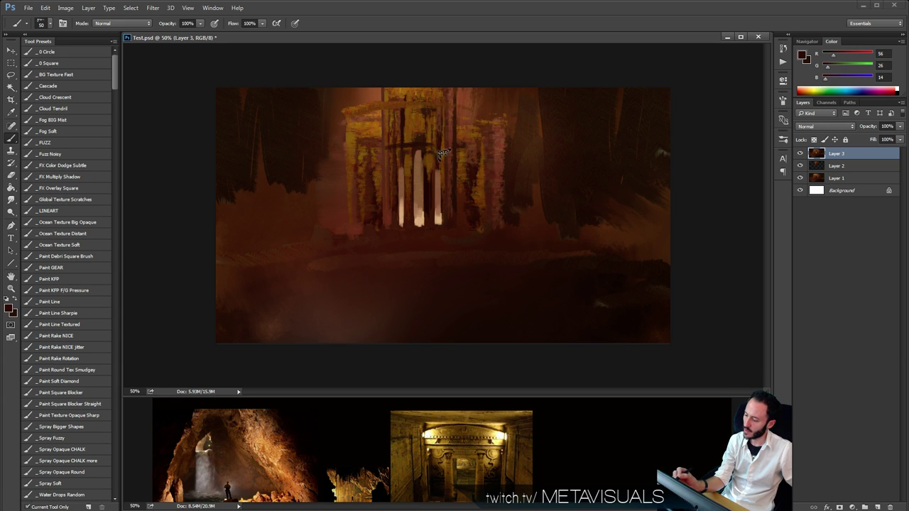
pyautogui.keyDown('alt'); pyautogui.click(413, 130); pyautogui.keyUp('alt')
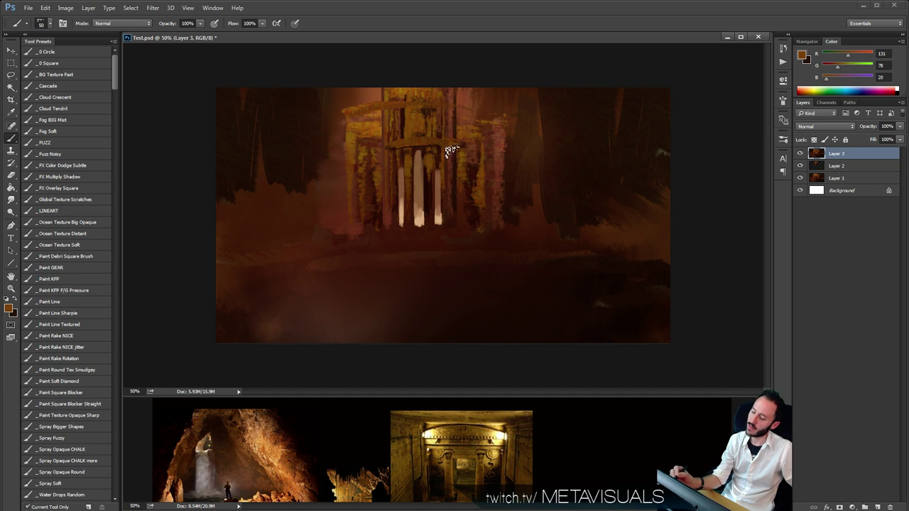
pyautogui.keyDown('alt'); pyautogui.click(396, 240); pyautogui.keyUp('alt')
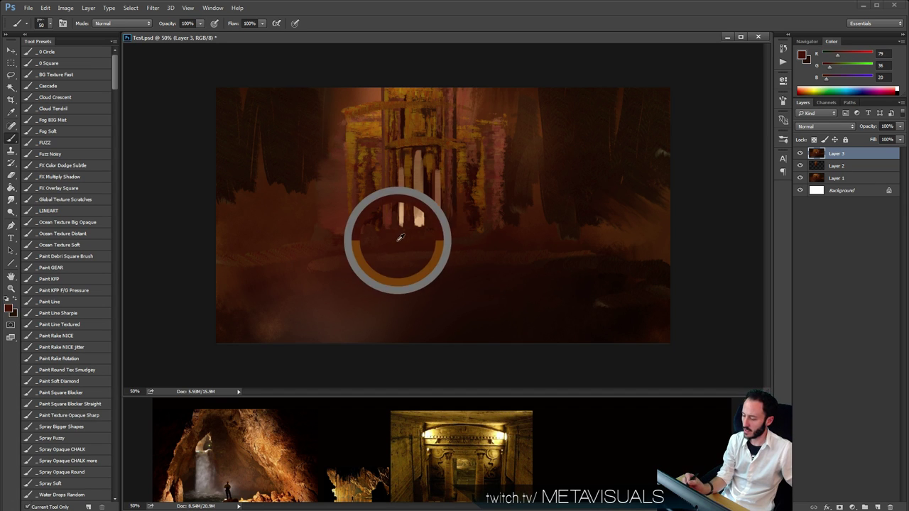
pyautogui.moveTo(830, 67); pyautogui.dragTo(836, 71)
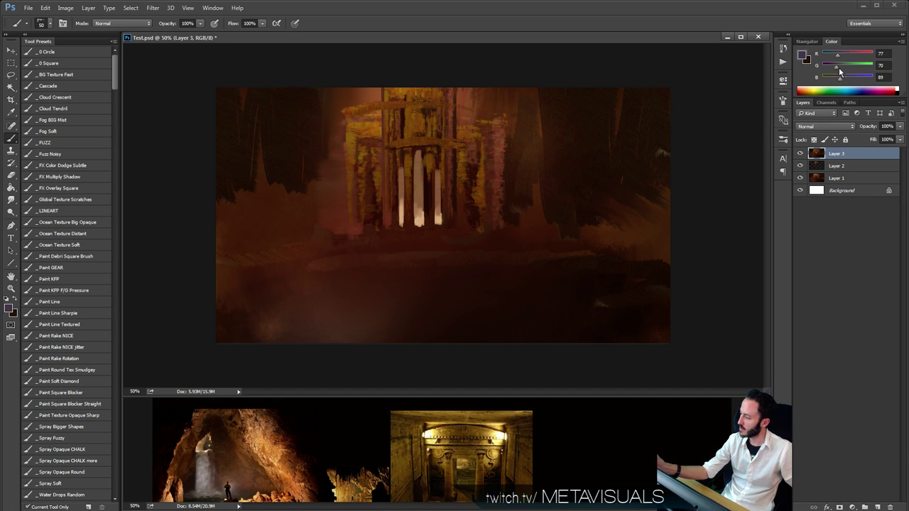
pyautogui.moveTo(461, 246); pyautogui.dragTo(347, 247)
pyautogui.hotkey('ctrl', 'z')
pyautogui.press(']')
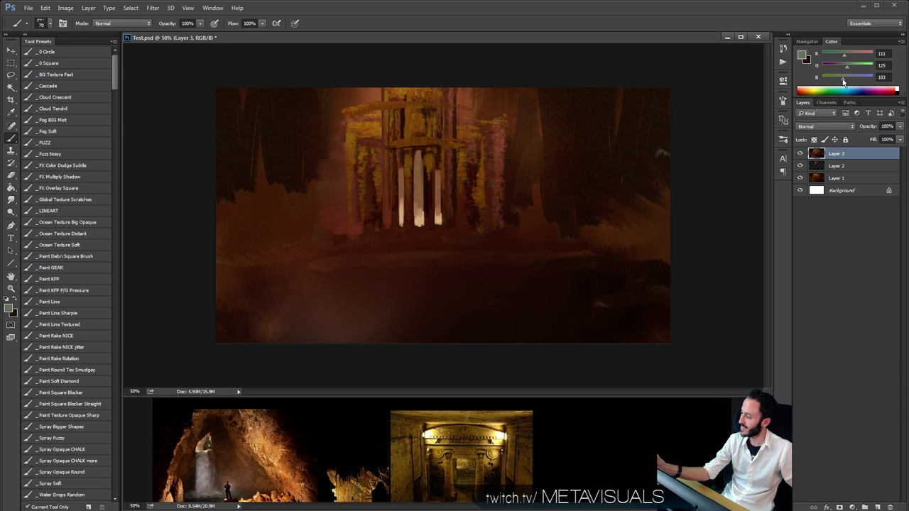
pyautogui.moveTo(847, 67); pyautogui.dragTo(847, 80)
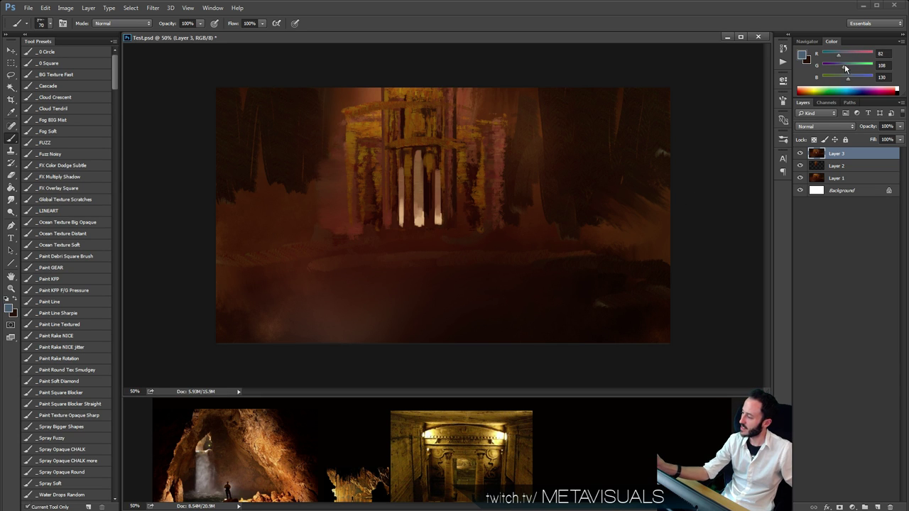
pyautogui.moveTo(470, 257); pyautogui.dragTo(382, 255)
pyautogui.hotkey('ctrl', 'z')
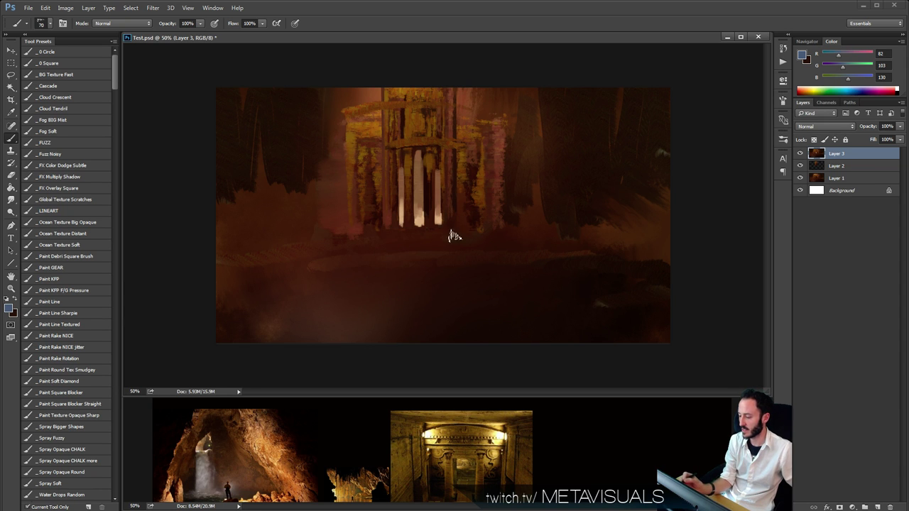
# Paint a winding brown path from the temple's base across the foreground with RGB 88, 60, 38, starting at brush size 125.
pyautogui.keyDown('alt'); pyautogui.click(327, 260); pyautogui.keyUp('alt')
pyautogui.press(']')
pyautogui.press(']')
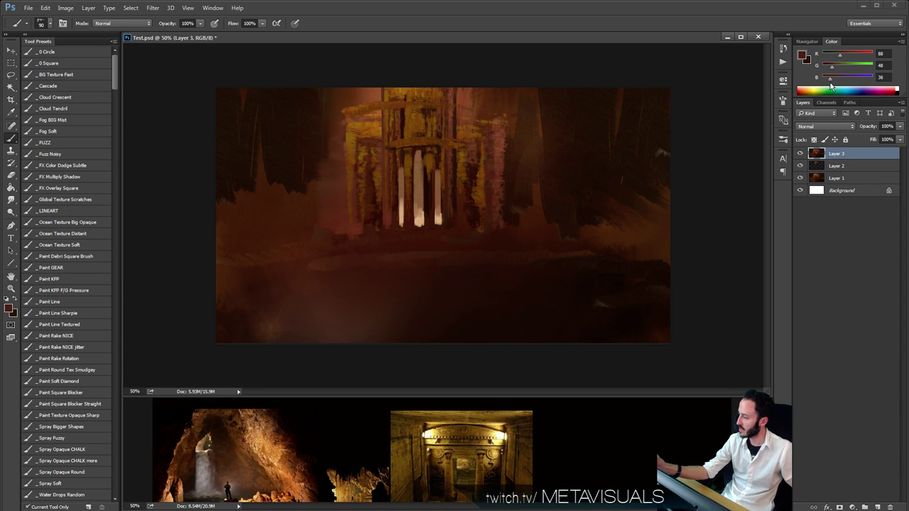
pyautogui.moveTo(442, 240); pyautogui.dragTo(381, 238)
pyautogui.hotkey('ctrl', 'z')
pyautogui.press('[')
pyautogui.press('[')
pyautogui.press('[')
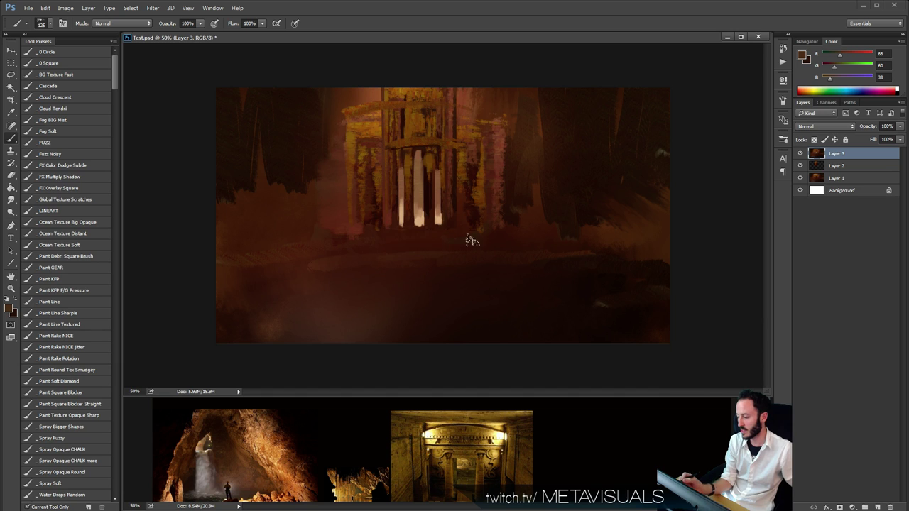
pyautogui.moveTo(454, 240)
pyautogui.mouseDown()
pyautogui.moveTo(378, 238)
pyautogui.moveTo(500, 254)
pyautogui.moveTo(445, 248)
pyautogui.moveTo(482, 263)
pyautogui.moveTo(365, 282)
pyautogui.moveTo(498, 267)
pyautogui.moveTo(273, 306)
pyautogui.moveTo(555, 270)
pyautogui.moveTo(517, 264)
pyautogui.moveTo(635, 277)
pyautogui.mouseUp()
pyautogui.press(']')
pyautogui.press(']')
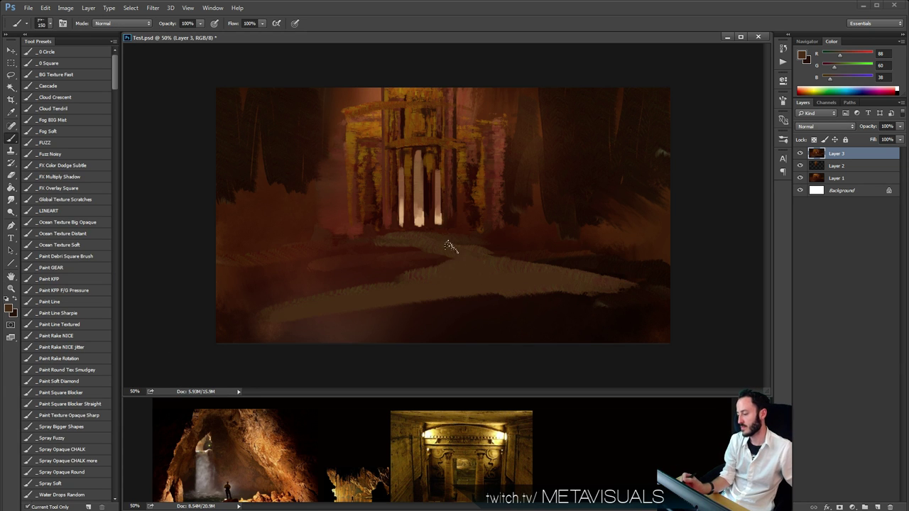
# Extend the brown path to the canvas's right edge and broaden its lower side, enlarging the brush to size 200.
pyautogui.moveTo(417, 300); pyautogui.dragTo(604, 306)
pyautogui.press(']')
pyautogui.press(']')
pyautogui.moveTo(511, 304); pyautogui.dragTo(582, 313)
pyautogui.press('space')
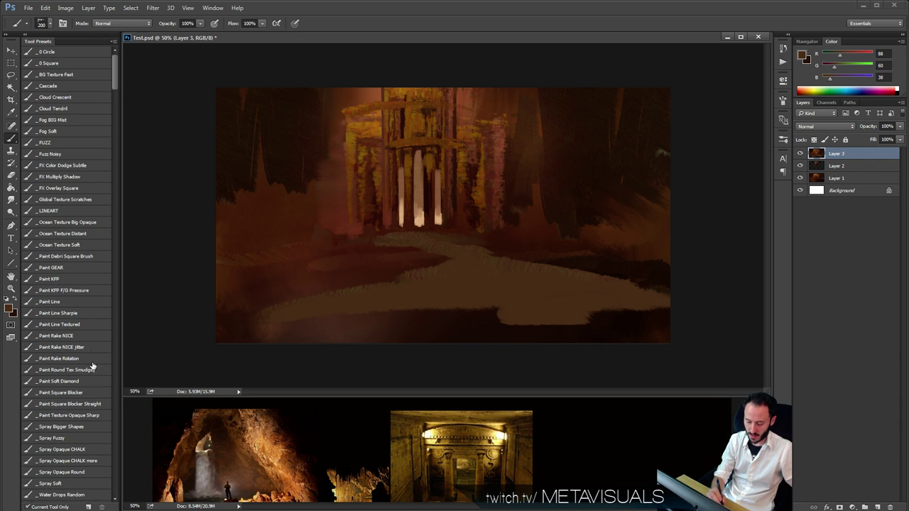
# Paint light strokes along the path's upper bend using the Paint Rake Rotation brush, RGB 132, 106, 84, starting at size 80.
pyautogui.click(83, 359)
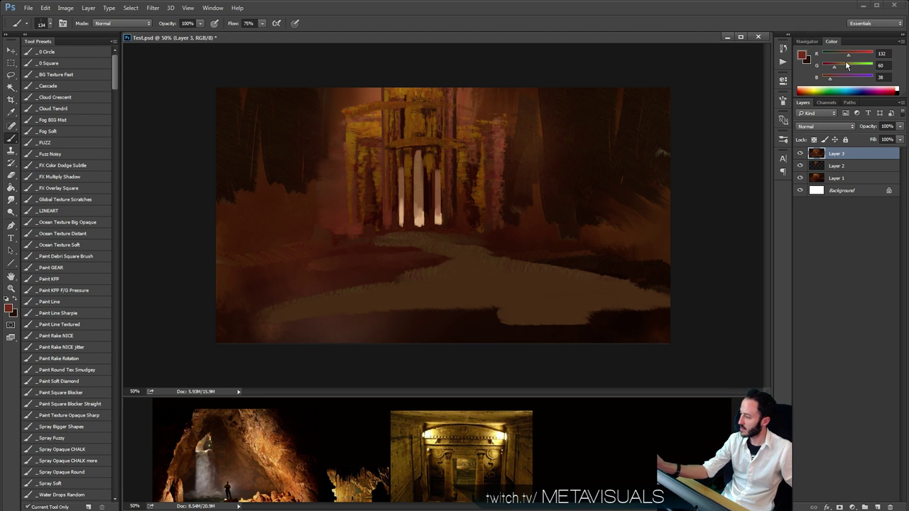
pyautogui.click(846, 66)
pyautogui.click(839, 81)
pyautogui.moveTo(438, 265); pyautogui.dragTo(426, 274)
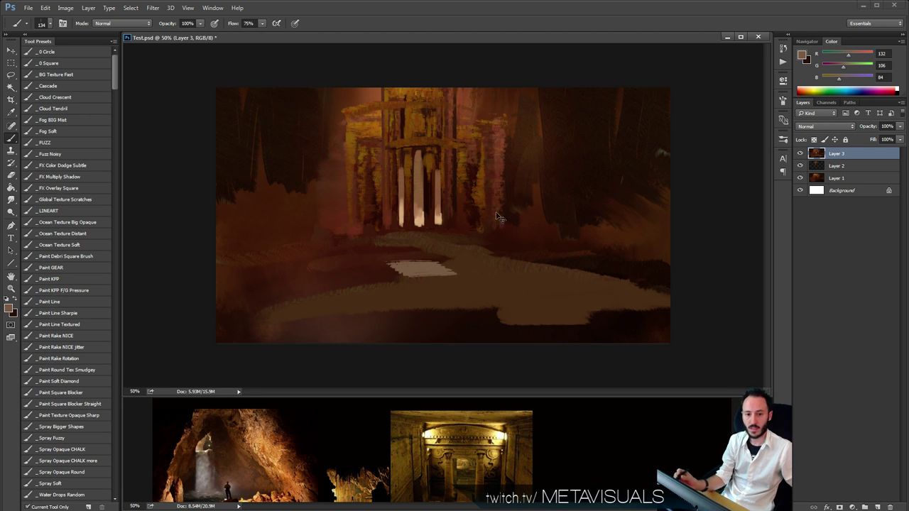
pyautogui.hotkey('ctrl', 'z')
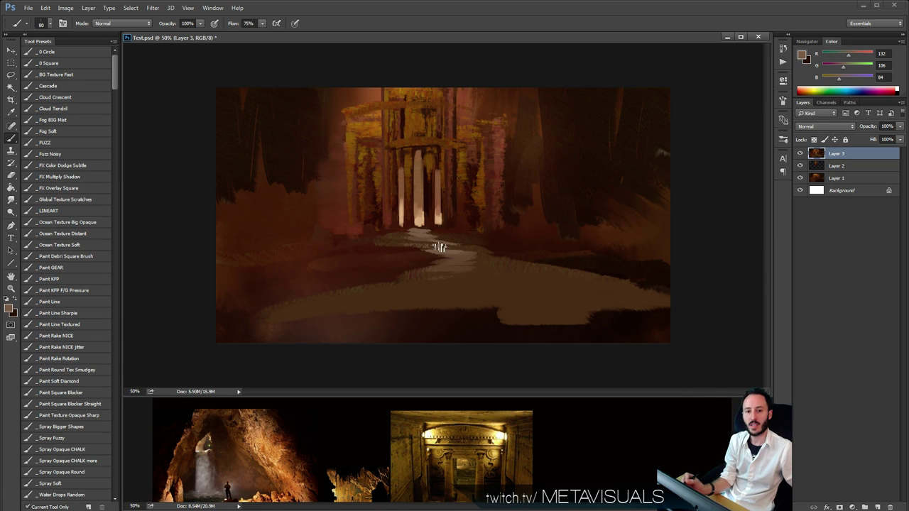
pyautogui.moveTo(430, 243)
pyautogui.mouseDown()
pyautogui.moveTo(512, 265)
pyautogui.moveTo(451, 254)
pyautogui.moveTo(462, 271)
pyautogui.moveTo(403, 285)
pyautogui.mouseUp()
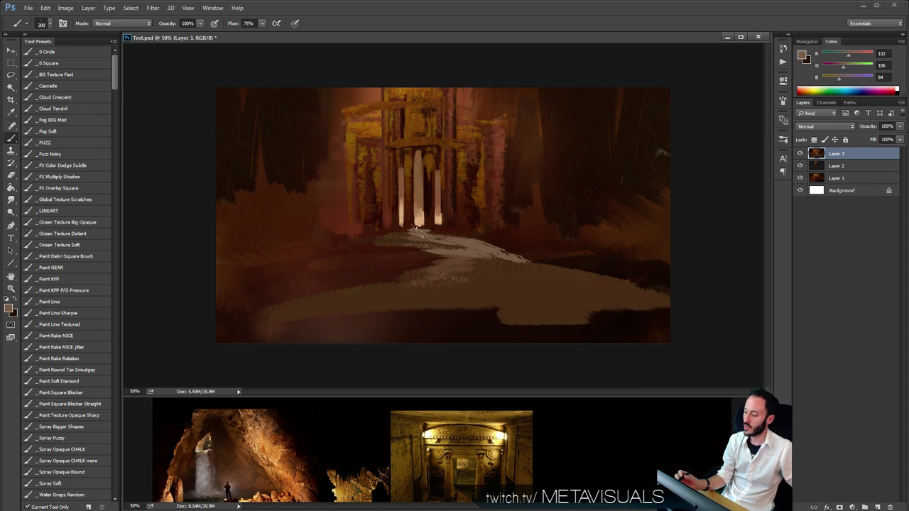
# Paint a dark patch in the inner curve left of the path's upper bend with sampled RGB 40, 21, 10 at size 150.
pyautogui.keyDown('alt'); pyautogui.click(619, 267); pyautogui.keyUp('alt')
pyautogui.press('[')
pyautogui.press('[')
pyautogui.press('[')
pyautogui.press('[')
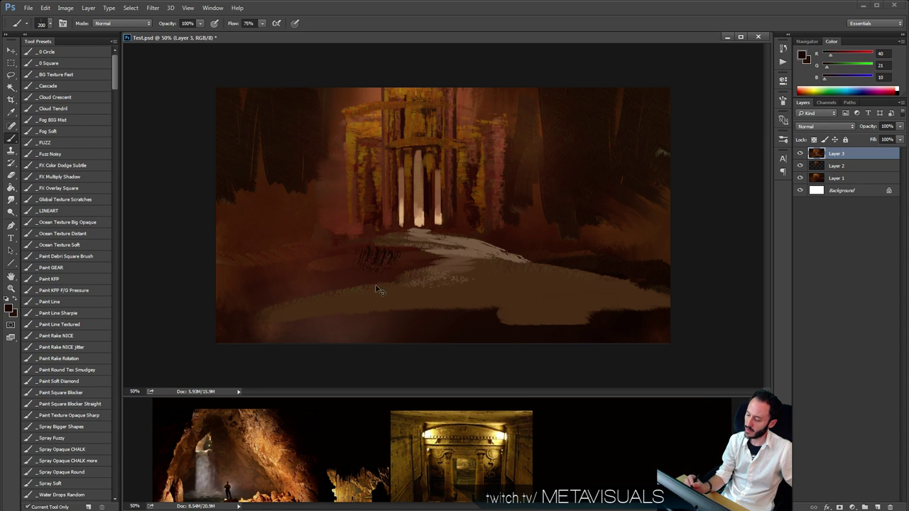
pyautogui.hotkey('ctrl', 'z')
pyautogui.moveTo(397, 256)
pyautogui.mouseDown()
pyautogui.moveTo(371, 264)
pyautogui.moveTo(420, 260)
pyautogui.mouseUp()
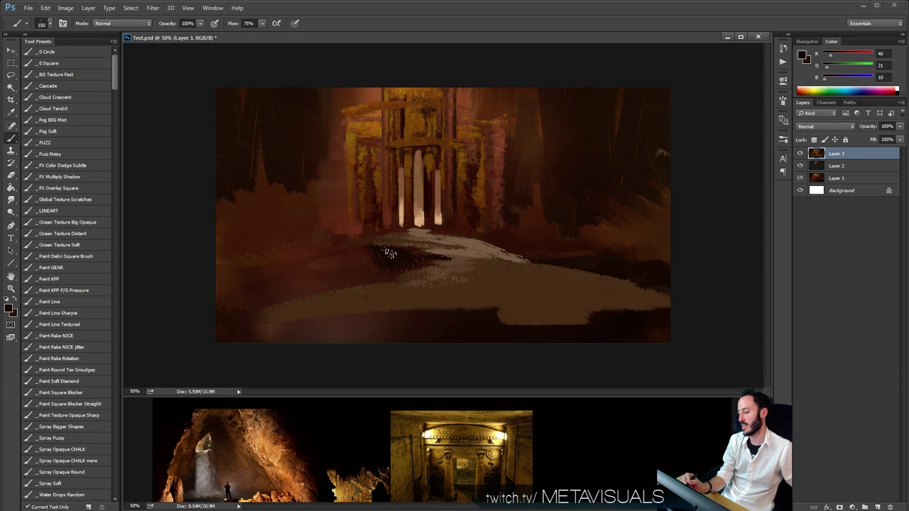
# Paint a light strip along the path's lower left branch with sampled RGB 132, 106, 84 at size 100, and smudge it into the brown.
pyautogui.keyDown('alt'); pyautogui.click(446, 251); pyautogui.keyUp('alt')
pyautogui.press('[')
pyautogui.press('[')
pyautogui.press('[')
pyautogui.press('[')
pyautogui.press('[')
pyautogui.moveTo(416, 275)
pyautogui.mouseDown()
pyautogui.moveTo(396, 288)
pyautogui.moveTo(264, 310)
pyautogui.mouseUp()
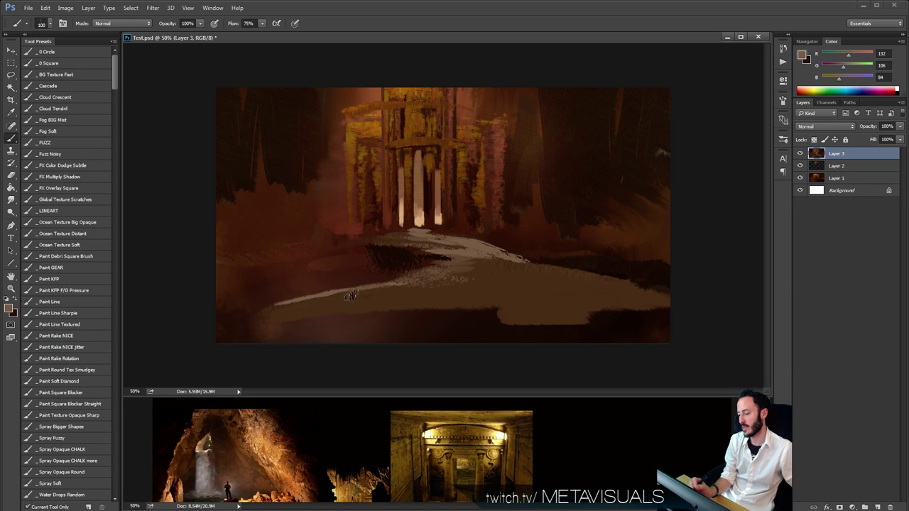
pyautogui.moveTo(441, 282); pyautogui.dragTo(305, 306)
pyautogui.moveTo(416, 290)
pyautogui.mouseDown()
pyautogui.moveTo(467, 282)
pyautogui.moveTo(403, 292)
pyautogui.mouseUp()
pyautogui.press('r')
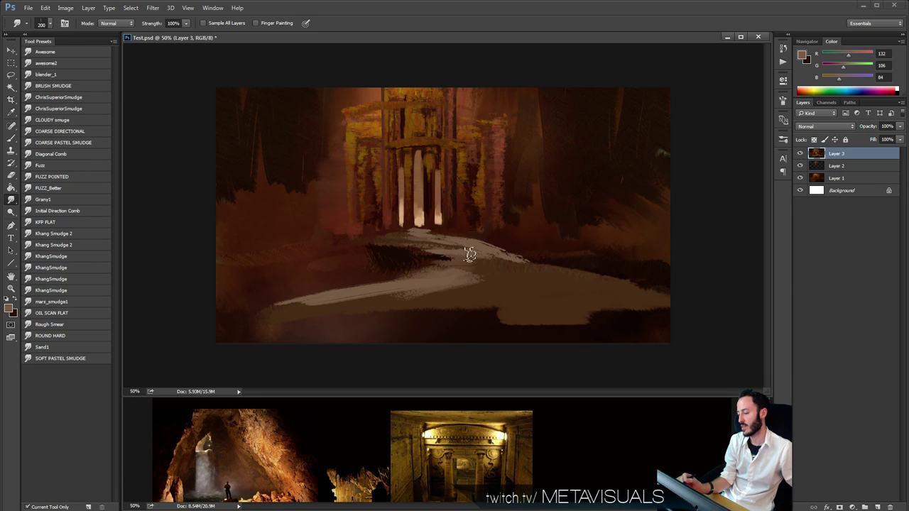
# Examine the temple and the foreground path at closer and wider views to judge the composition.
pyautogui.press('z')
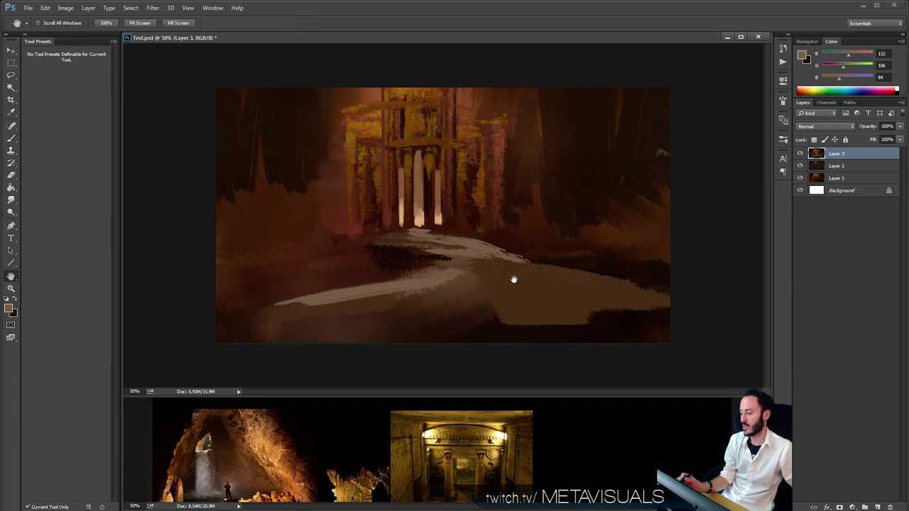
pyautogui.keyDown('alt'); pyautogui.click(533, 298); pyautogui.keyUp('alt')
pyautogui.keyDown('alt'); pyautogui.click(536, 296); pyautogui.keyUp('alt')
pyautogui.keyDown('alt'); pyautogui.click(550, 287); pyautogui.keyUp('alt')
pyautogui.keyDown('ctrl'); pyautogui.click(534, 247); pyautogui.keyUp('ctrl')
pyautogui.keyDown('ctrl'); pyautogui.click(539, 247); pyautogui.keyUp('ctrl')
pyautogui.keyDown('ctrl'); pyautogui.click(538, 248); pyautogui.keyUp('ctrl')
pyautogui.keyDown('ctrl'); pyautogui.click(532, 256); pyautogui.keyUp('ctrl')
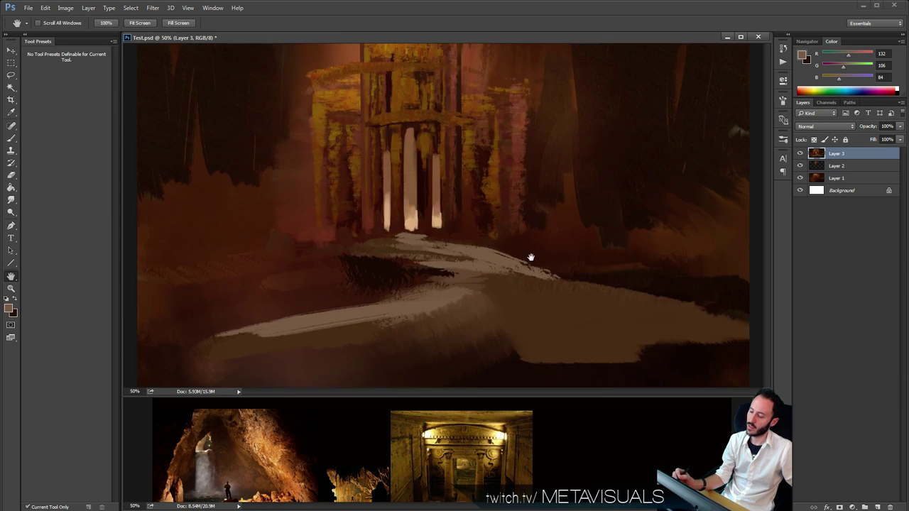
pyautogui.keyDown('alt'); pyautogui.click(536, 241); pyautogui.keyUp('alt')
pyautogui.press('z')
pyautogui.scroll(-2, 559, 241)
pyautogui.scroll(3, 566, 265)
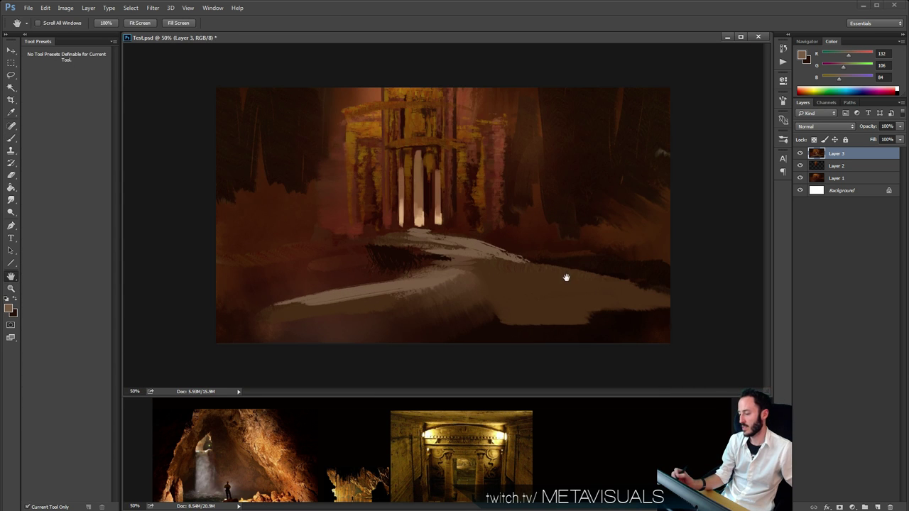
pyautogui.press('b')
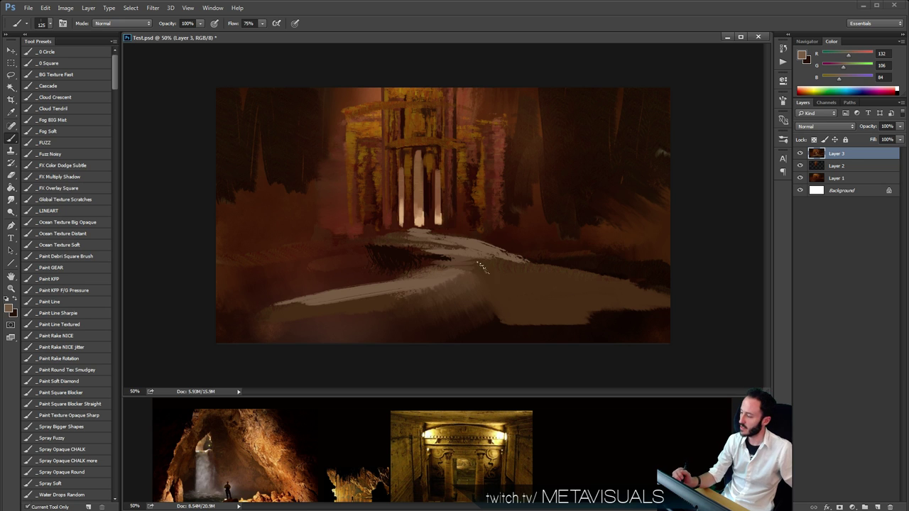
# Expand the canvas beyond all four sides of the painting with the Crop tool.
pyautogui.press('z')
pyautogui.scroll(-2, 506, 247)
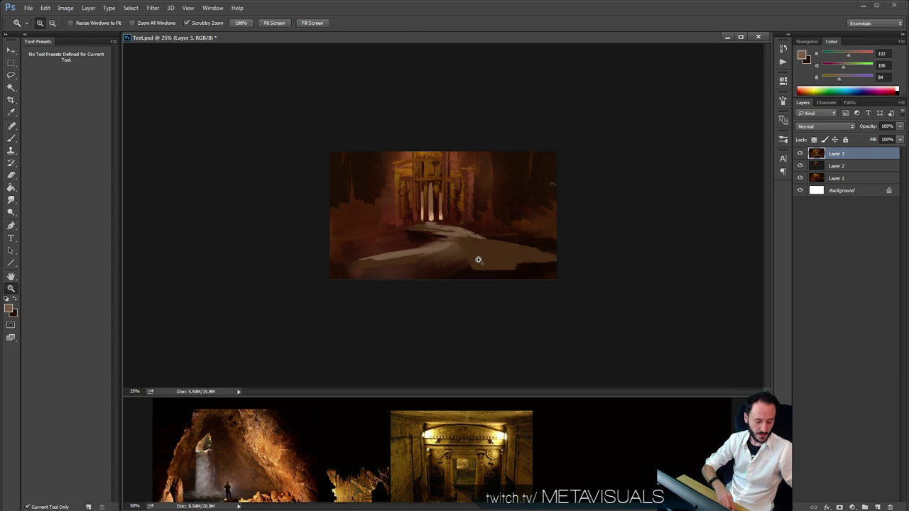
pyautogui.press('c')
pyautogui.moveTo(558, 154); pyautogui.dragTo(613, 113)
pyautogui.moveTo(516, 222); pyautogui.dragTo(489, 251)
pyautogui.moveTo(519, 265); pyautogui.dragTo(508, 263)
pyautogui.moveTo(460, 280); pyautogui.dragTo(483, 292)
pyautogui.press('Return')
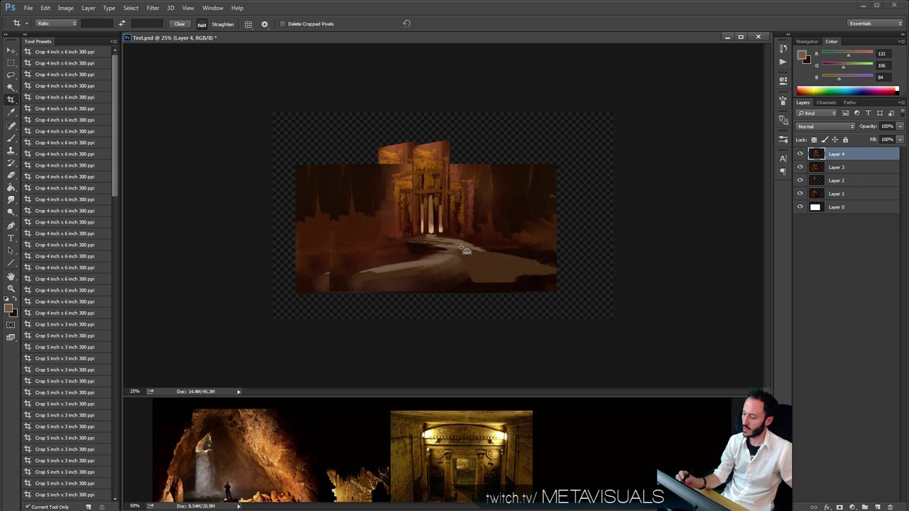
# Hide Layers 1 to 3 and fill all of Layer 0 with the sampled dark brown RGB 44, 28, 15.
pyautogui.click(801, 207)
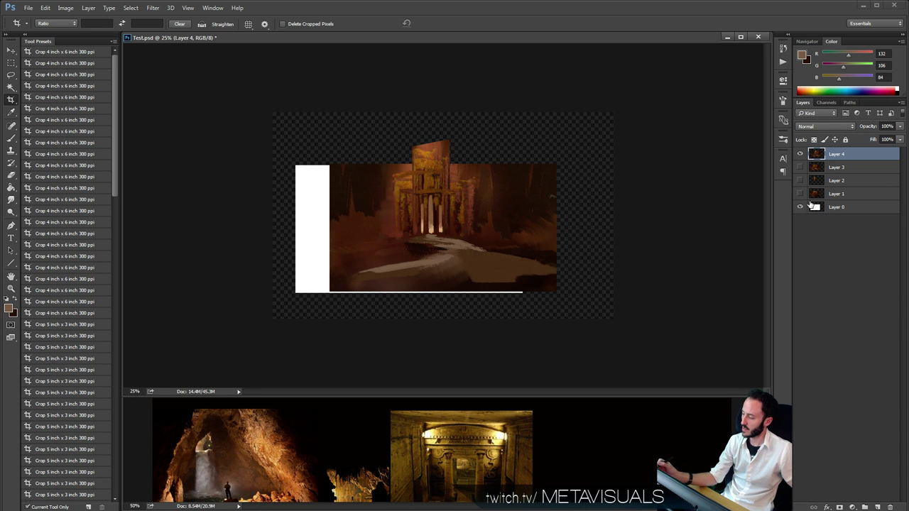
pyautogui.click(817, 207)
pyautogui.press('g')
pyautogui.keyDown('alt'); pyautogui.click(355, 195); pyautogui.keyUp('alt')
pyautogui.click(335, 229)
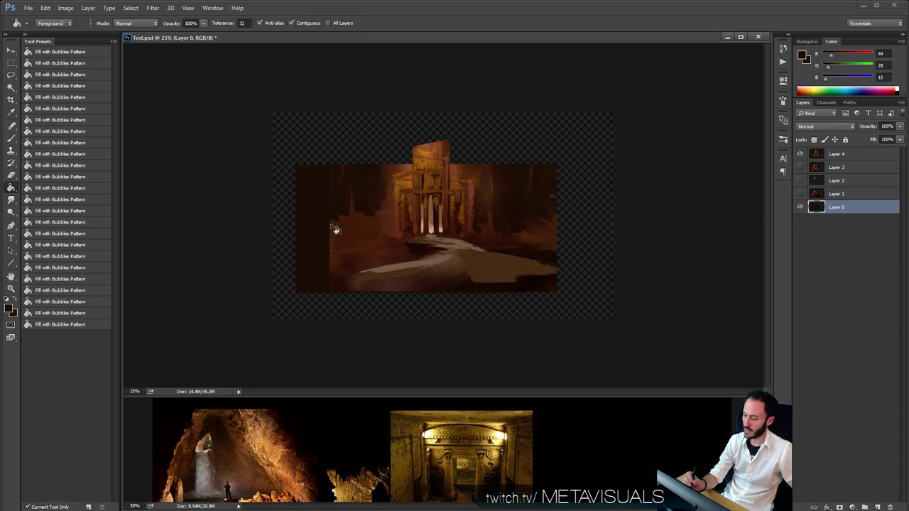
pyautogui.click(440, 127)
# Move the painting on Layer 4 slightly up and to the left within the enlarged canvas.
pyautogui.click(818, 154)
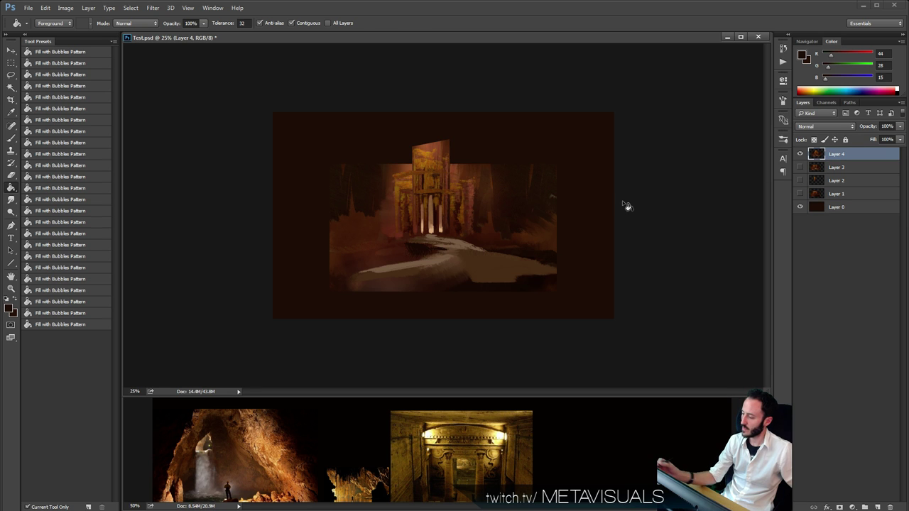
pyautogui.hotkey('ctrl', 't')
pyautogui.moveTo(473, 224); pyautogui.dragTo(443, 198)
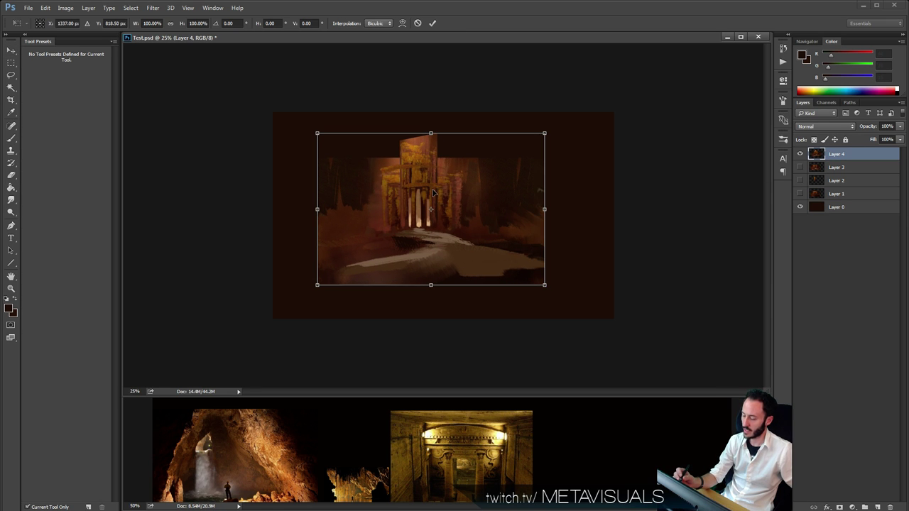
pyautogui.press('Return')
# Lasso the temple and cave walls on Layer 4, narrow their top with a Perspective transform and shift them left.
pyautogui.press('l')
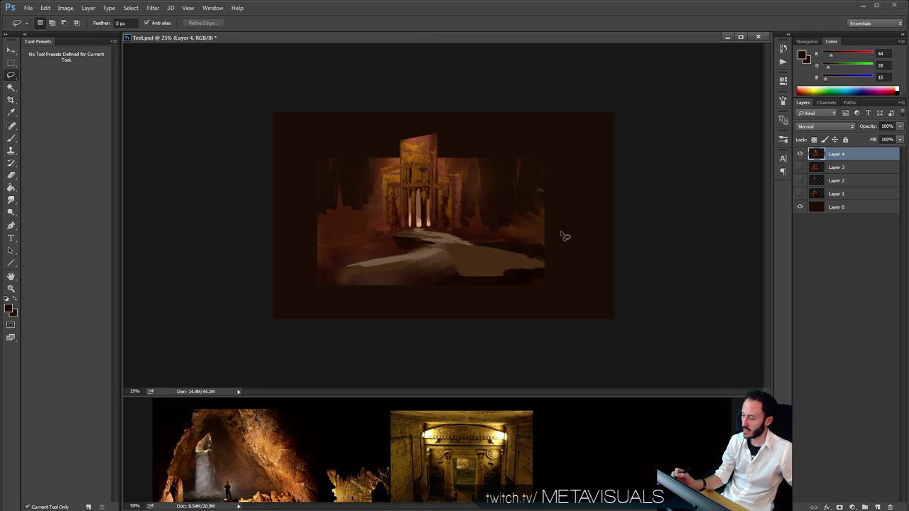
pyautogui.moveTo(395, 236)
pyautogui.mouseDown()
pyautogui.moveTo(248, 208)
pyautogui.moveTo(600, 147)
pyautogui.mouseUp()
pyautogui.hotkey('ctrl', 't')
pyautogui.rightClick(476, 189)
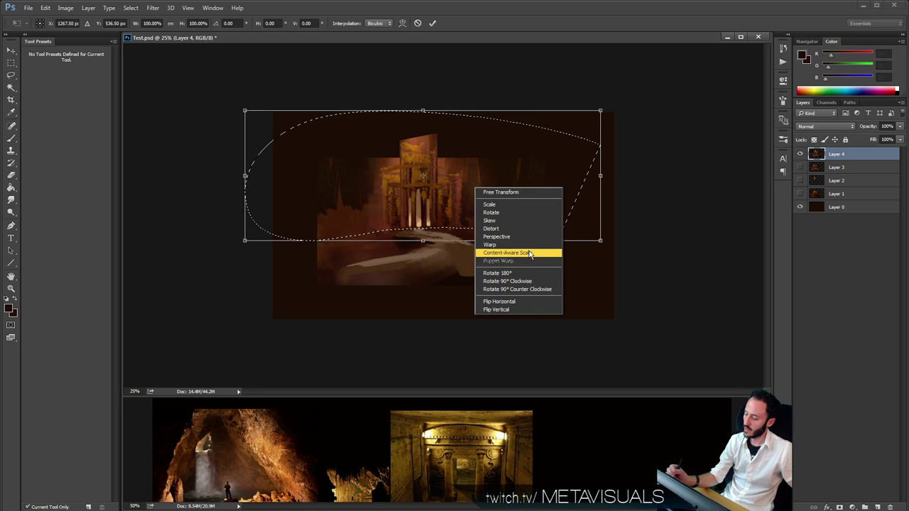
pyautogui.click(510, 232)
pyautogui.moveTo(600, 111); pyautogui.dragTo(534, 100)
pyautogui.moveTo(423, 112)
pyautogui.mouseDown()
pyautogui.moveTo(404, 112)
pyautogui.moveTo(418, 110)
pyautogui.mouseUp()
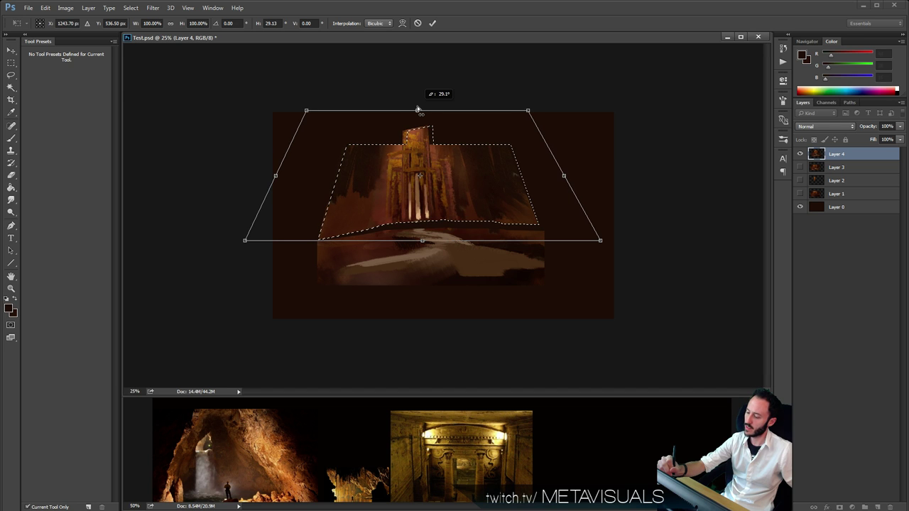
pyautogui.moveTo(480, 165); pyautogui.dragTo(450, 168)
pyautogui.press('Return')
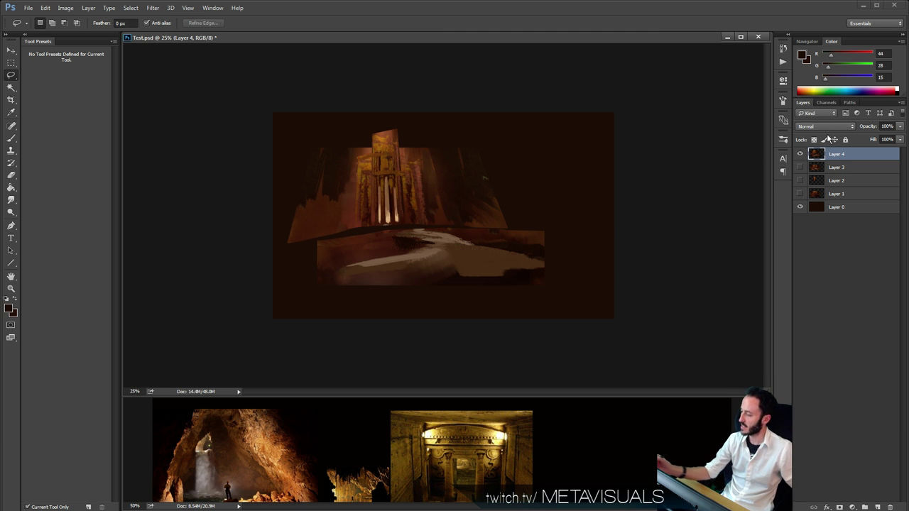
# Add a new layer above Layer 4 and paint reddish-brown strokes over the tower's top, extending it towards the canvas's upper edge.
pyautogui.hotkey('ctrl', 'shift', 'alt', 'n')
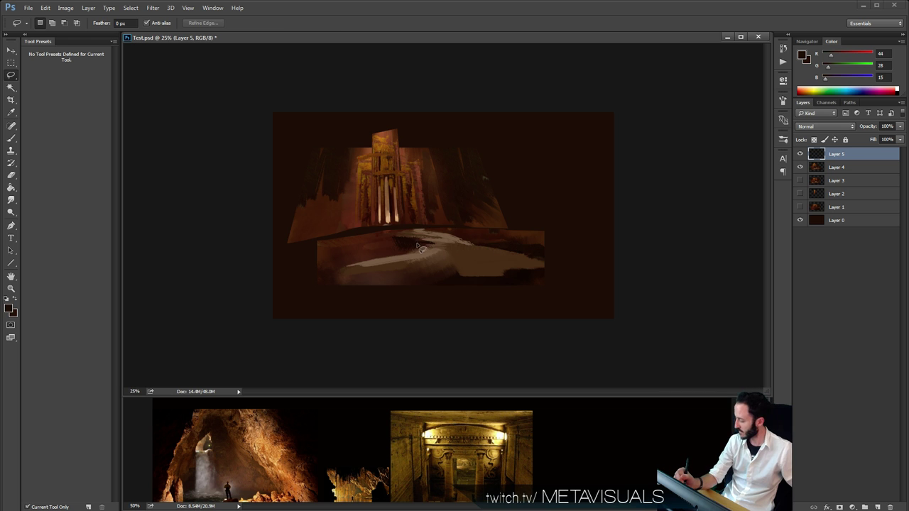
pyautogui.press('z')
pyautogui.click(421, 235)
pyautogui.press('space')
pyautogui.moveTo(433, 253); pyautogui.dragTo(443, 299)
pyautogui.press('b')
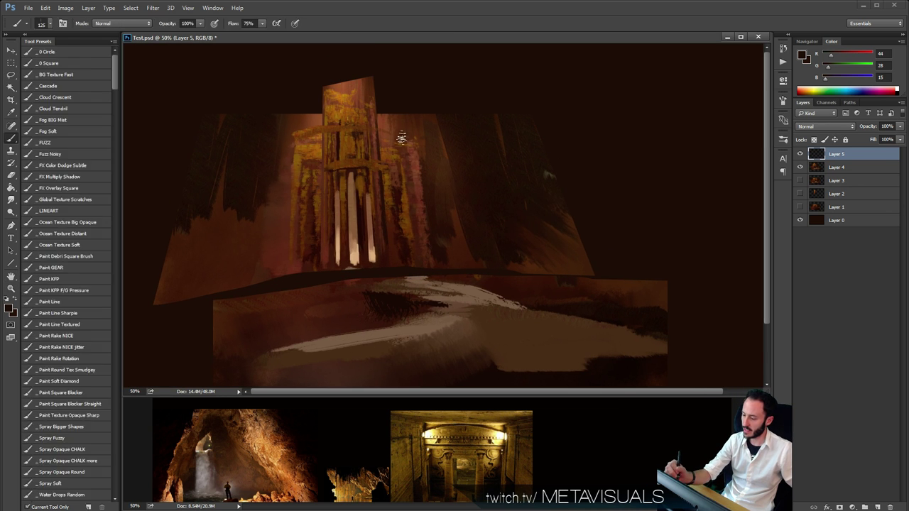
pyautogui.press('space')
pyautogui.keyDown('alt'); pyautogui.click(418, 138); pyautogui.keyUp('alt')
pyautogui.keyDown('ctrl'); pyautogui.click(418, 139); pyautogui.keyUp('ctrl')
pyautogui.moveTo(406, 148); pyautogui.dragTo(413, 159)
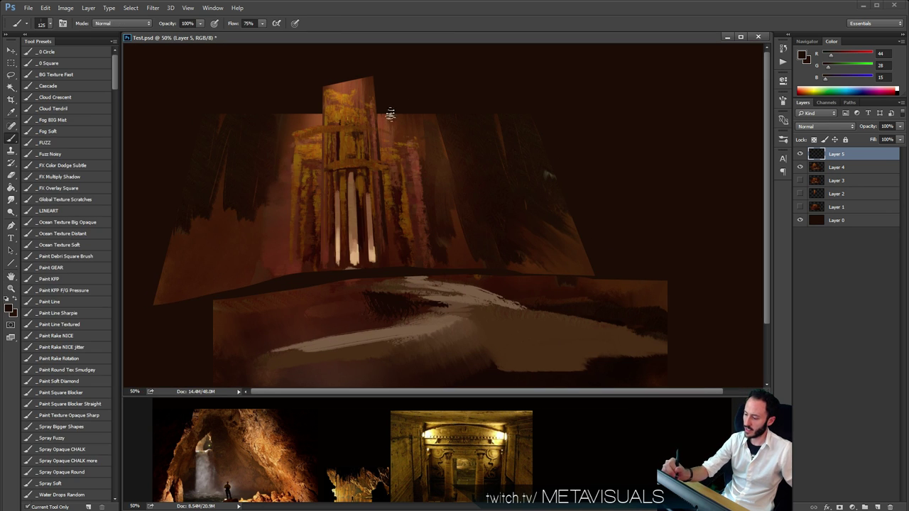
pyautogui.keyDown('alt'); pyautogui.click(388, 121); pyautogui.keyUp('alt')
pyautogui.hotkey('ctrl', 'z')
pyautogui.moveTo(377, 74)
pyautogui.mouseDown()
pyautogui.moveTo(383, 104)
pyautogui.moveTo(380, 59)
pyautogui.moveTo(393, 109)
pyautogui.moveTo(394, 71)
pyautogui.mouseUp()
pyautogui.moveTo(320, 62); pyautogui.dragTo(377, 54)
# Paint broad brown strokes across the upper cave wall right of the tower, using sampled colours including RGB 84, 53, 29.
pyautogui.press('space')
pyautogui.keyDown('alt'); pyautogui.click(478, 170); pyautogui.keyUp('alt')
pyautogui.press('b')
pyautogui.keyDown('alt'); pyautogui.click(411, 131); pyautogui.keyUp('alt')
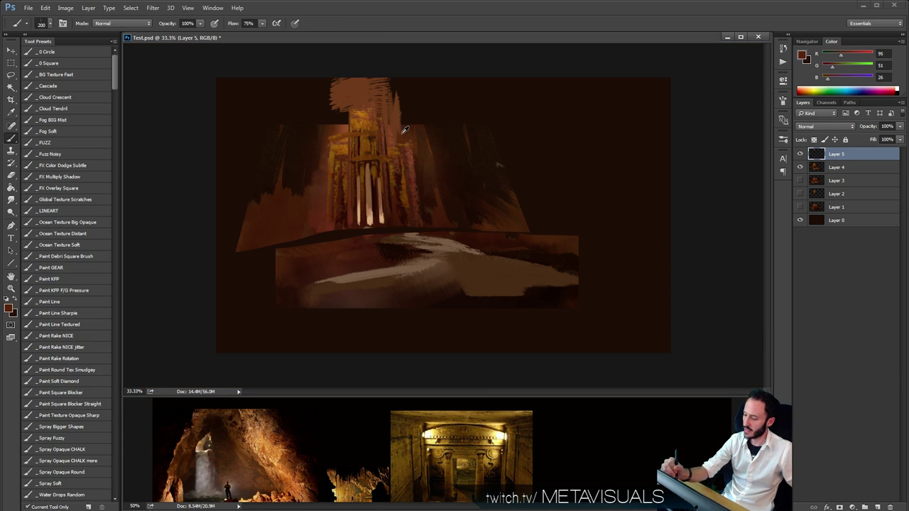
pyautogui.moveTo(409, 132)
pyautogui.mouseDown()
pyautogui.moveTo(404, 107)
pyautogui.moveTo(429, 112)
pyautogui.moveTo(404, 60)
pyautogui.moveTo(425, 120)
pyautogui.moveTo(436, 126)
pyautogui.moveTo(426, 74)
pyautogui.moveTo(458, 110)
pyautogui.moveTo(467, 141)
pyautogui.moveTo(444, 81)
pyautogui.moveTo(478, 126)
pyautogui.moveTo(481, 67)
pyautogui.moveTo(500, 164)
pyautogui.mouseUp()
pyautogui.press(']')
pyautogui.press('h')
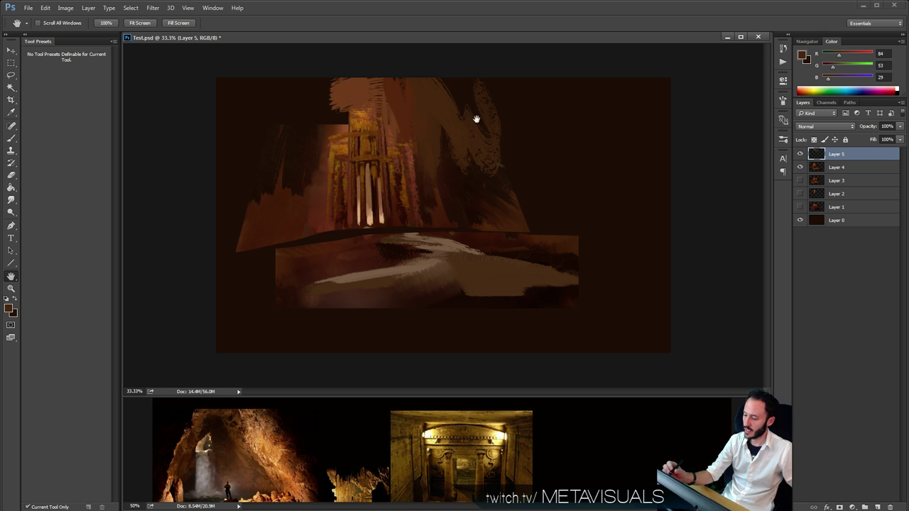
pyautogui.press('b')
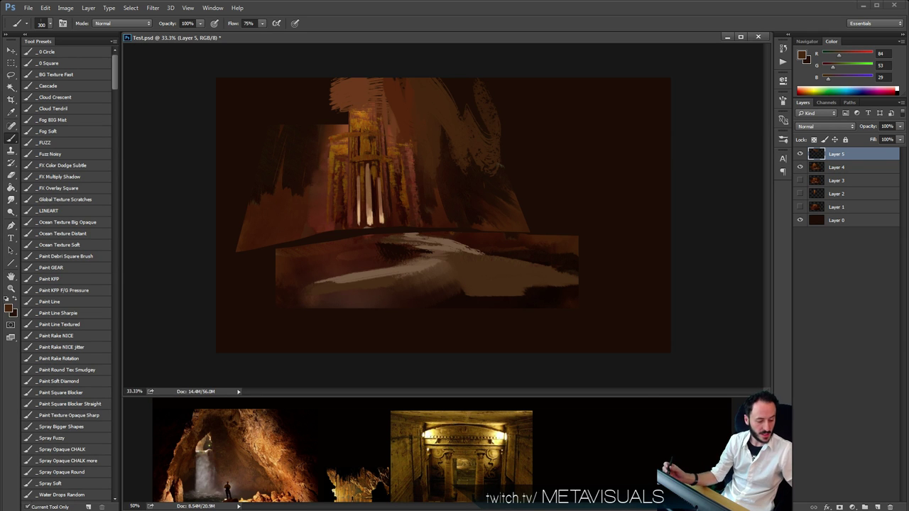
# On a new layer, paint over the dark seam beneath the temple using the Paint KFP brush with RGB 85, 43, 26 and RGB 88, 63, 39.
pyautogui.hotkey('ctrl', 'shift', 'alt', 'n')
pyautogui.click(74, 279)
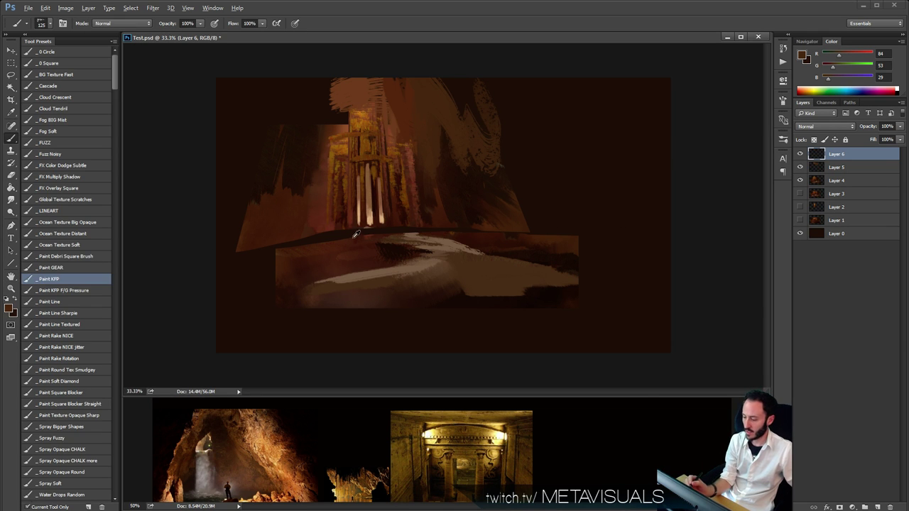
pyautogui.keyDown('alt'); pyautogui.click(347, 244); pyautogui.keyUp('alt')
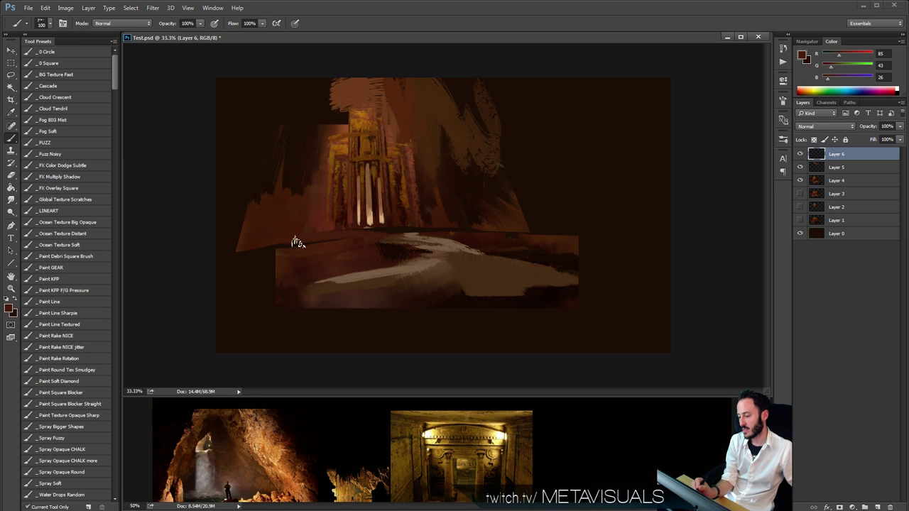
pyautogui.press(']')
pyautogui.keyDown('alt'); pyautogui.click(395, 238); pyautogui.keyUp('alt')
# Paint a highlight below the central doorway with sampled RGB 223, 177, 137 at size 45, and smudge it into the path.
pyautogui.press('[')
pyautogui.press('[')
pyautogui.press('[')
pyautogui.press('[')
pyautogui.press('[')
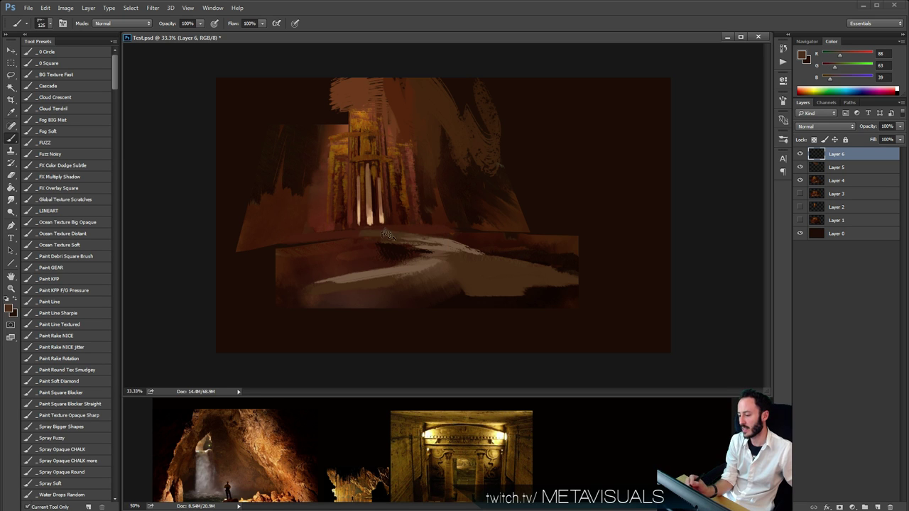
pyautogui.keyDown('alt'); pyautogui.click(368, 223); pyautogui.keyUp('alt')
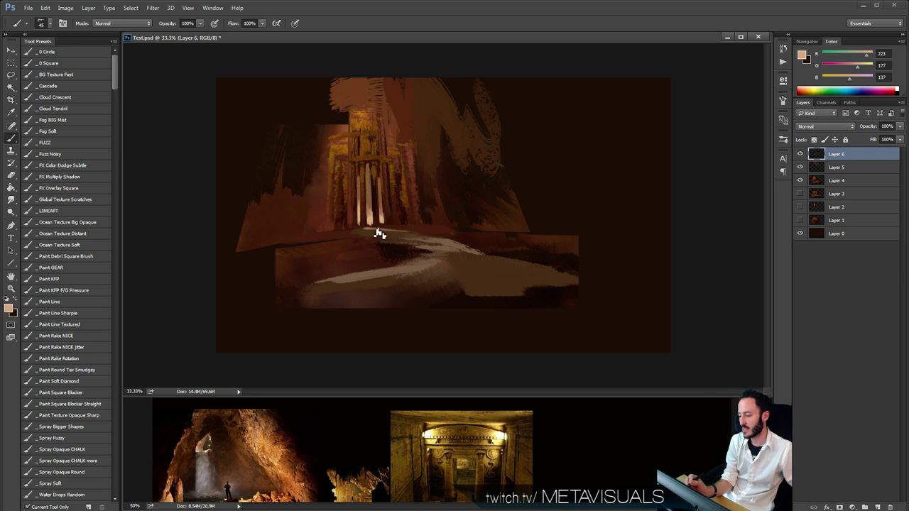
pyautogui.press('space')
pyautogui.press('r')
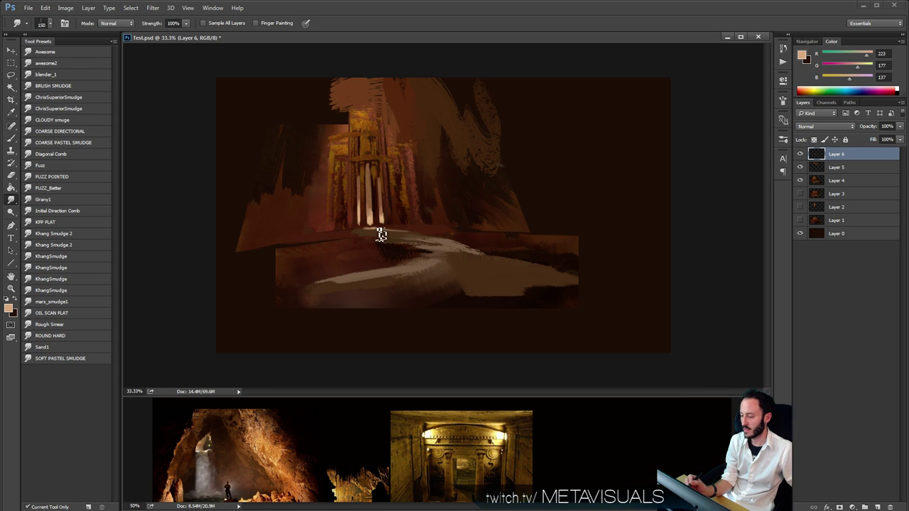
pyautogui.press('b')
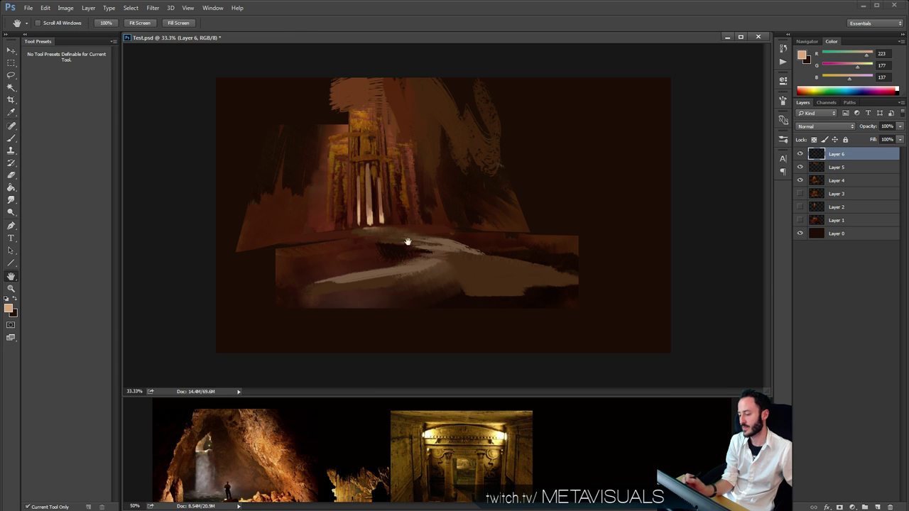
# Paint reddish-brown ground strokes out to the canvas's left edge beside the temple base, using sampled RGB 87, 44, 24.
pyautogui.keyDown('alt'); pyautogui.click(342, 239); pyautogui.keyUp('alt')
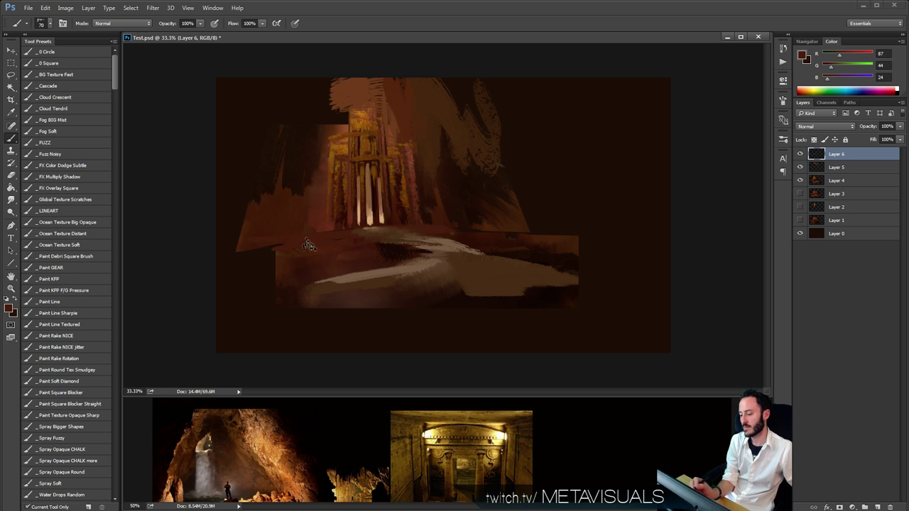
pyautogui.moveTo(217, 242)
pyautogui.mouseDown()
pyautogui.moveTo(274, 245)
pyautogui.moveTo(253, 274)
pyautogui.moveTo(284, 264)
pyautogui.moveTo(248, 261)
pyautogui.moveTo(254, 243)
pyautogui.moveTo(271, 269)
pyautogui.mouseUp()
pyautogui.press(']')
pyautogui.press(']')
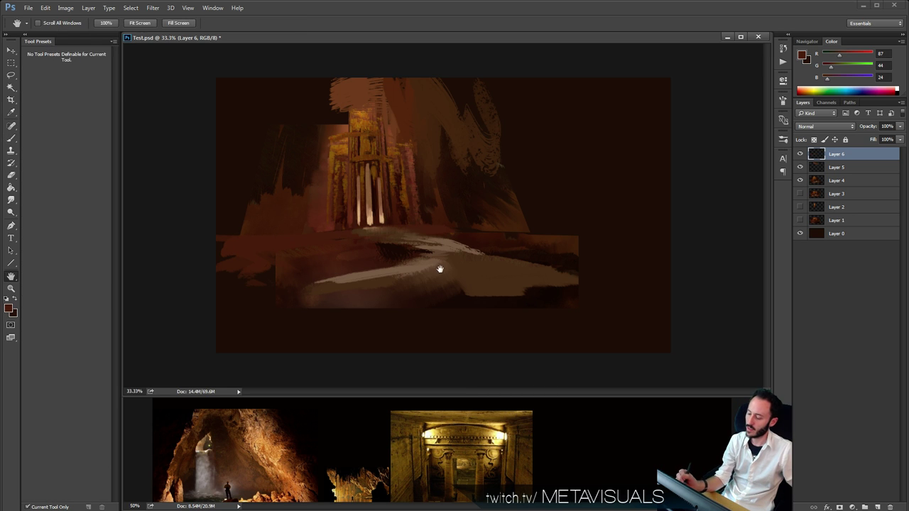
# Extend the foreground path towards both sides of the canvas with broad strokes, using sampled RGB 132, 106, 84 at size 200.
pyautogui.keyDown('alt'); pyautogui.click(419, 268); pyautogui.keyUp('alt')
pyautogui.press(']')
pyautogui.press(']')
pyautogui.moveTo(284, 298); pyautogui.dragTo(428, 271)
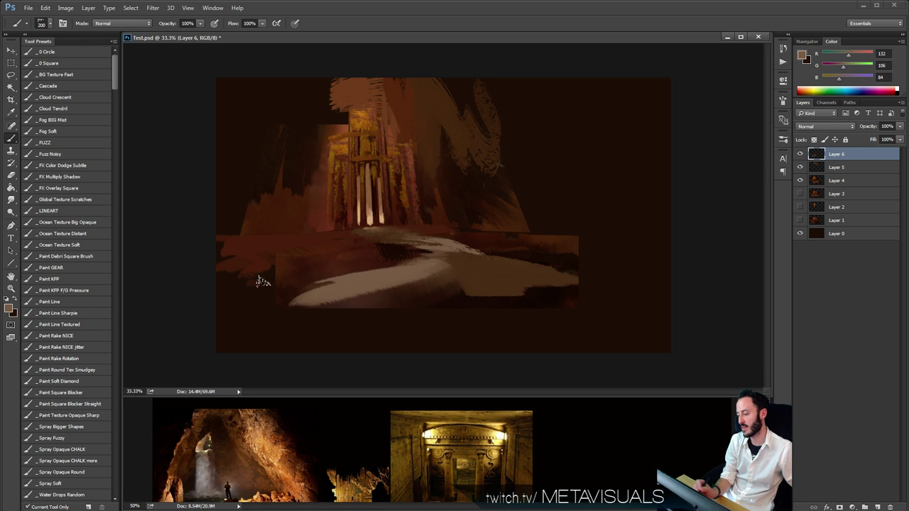
pyautogui.moveTo(263, 281); pyautogui.dragTo(351, 278)
pyautogui.moveTo(204, 294)
pyautogui.mouseDown()
pyautogui.moveTo(440, 275)
pyautogui.moveTo(461, 281)
pyautogui.mouseUp()
pyautogui.moveTo(506, 266)
pyautogui.mouseDown()
pyautogui.moveTo(414, 277)
pyautogui.moveTo(464, 292)
pyautogui.moveTo(517, 274)
pyautogui.moveTo(500, 298)
pyautogui.moveTo(558, 272)
pyautogui.moveTo(582, 287)
pyautogui.moveTo(501, 298)
pyautogui.mouseUp()
pyautogui.moveTo(536, 260)
pyautogui.mouseDown()
pyautogui.moveTo(545, 307)
pyautogui.moveTo(555, 279)
pyautogui.moveTo(543, 277)
pyautogui.moveTo(571, 255)
pyautogui.moveTo(584, 213)
pyautogui.moveTo(520, 296)
pyautogui.moveTo(519, 267)
pyautogui.mouseUp()
# Paint a large dark shape across the right part of the path with sampled RGB 44, 28, 15 at size 200.
pyautogui.press('[')
pyautogui.press('space')
pyautogui.keyDown('alt'); pyautogui.click(486, 333); pyautogui.keyUp('alt')
pyautogui.press(']')
pyautogui.moveTo(584, 269); pyautogui.dragTo(616, 277)
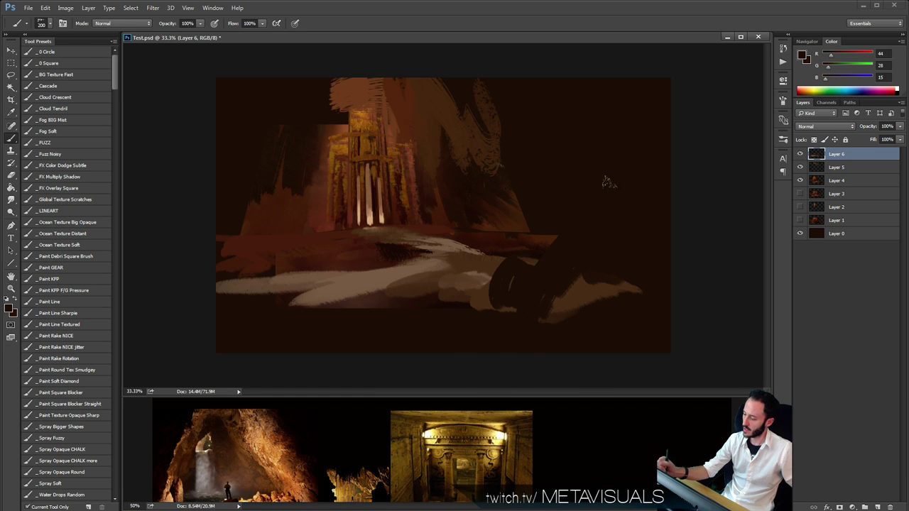
# Paint large reddish-brown rock masses above the dark shape on the canvas's right side, using sampled RGB 79, 45, 22.
pyautogui.keyDown('alt'); pyautogui.click(509, 226); pyautogui.keyUp('alt')
pyautogui.moveTo(537, 155)
pyautogui.mouseDown()
pyautogui.moveTo(518, 221)
pyautogui.moveTo(631, 189)
pyautogui.moveTo(517, 199)
pyautogui.moveTo(532, 126)
pyautogui.moveTo(595, 181)
pyautogui.mouseUp()
pyautogui.press(']')
pyautogui.moveTo(585, 142); pyautogui.dragTo(623, 169)
pyautogui.press('r')
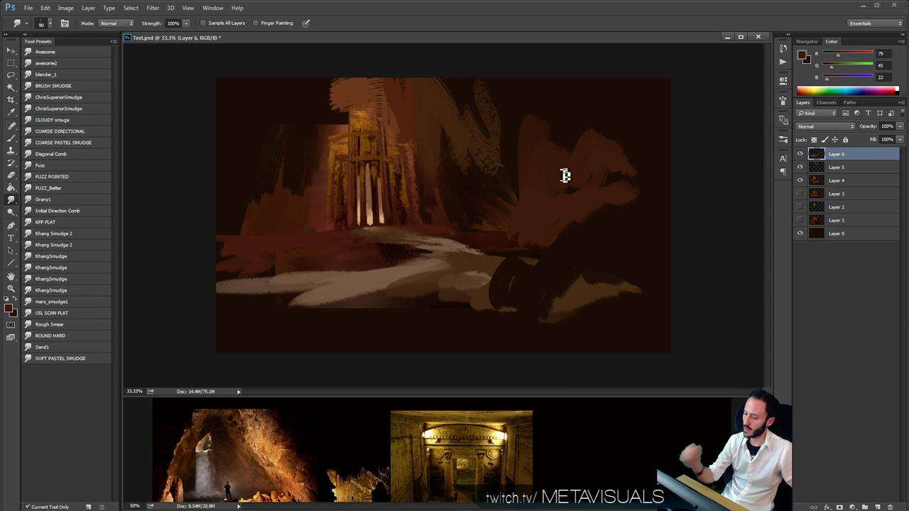
# Resize the image to 1920 pixels wide with width and height linked to keep the proportions.
pyautogui.press('z')
pyautogui.click(551, 187)
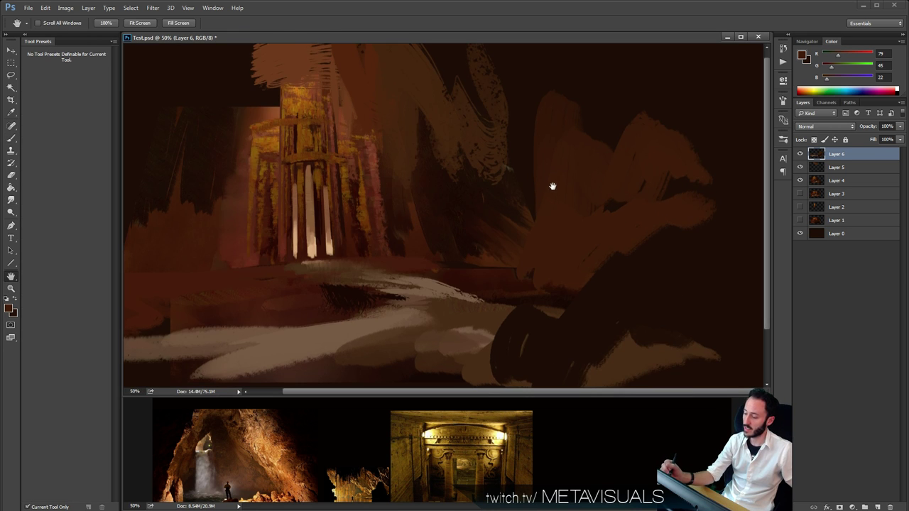
pyautogui.keyDown('alt'); pyautogui.click(546, 188); pyautogui.keyUp('alt')
pyautogui.keyDown('alt'); pyautogui.click(539, 187); pyautogui.keyUp('alt')
pyautogui.click(65, 8)
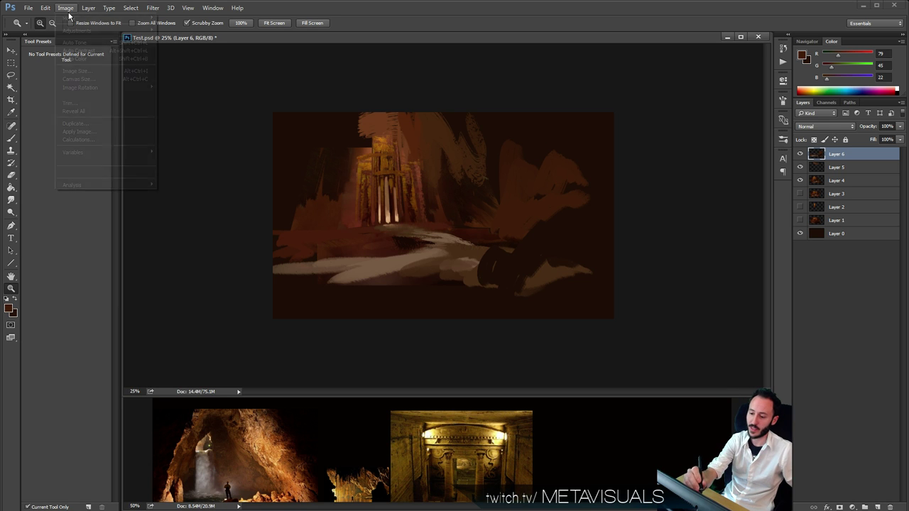
pyautogui.click(74, 72)
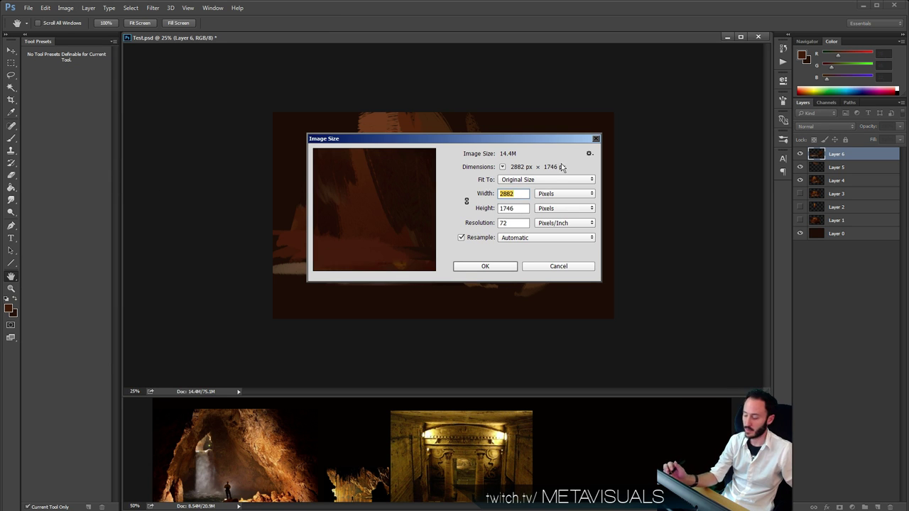
pyautogui.write('1920')
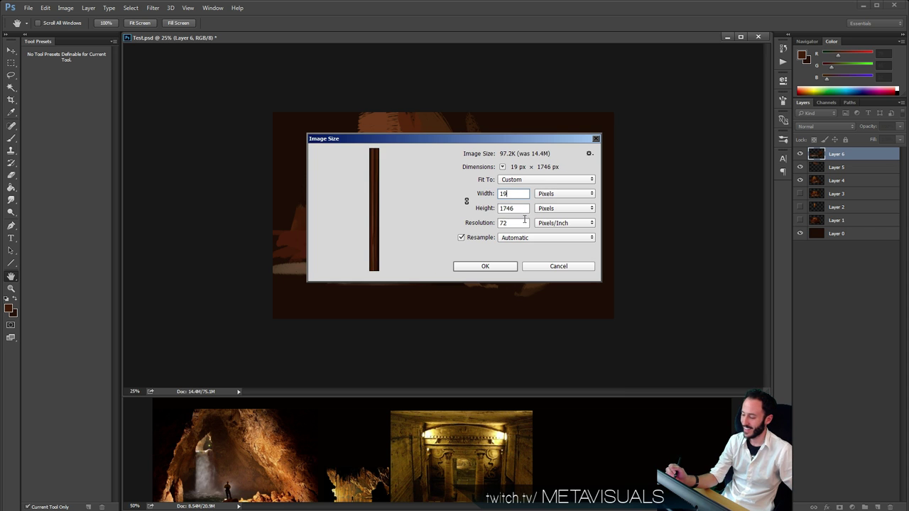
pyautogui.click(467, 201)
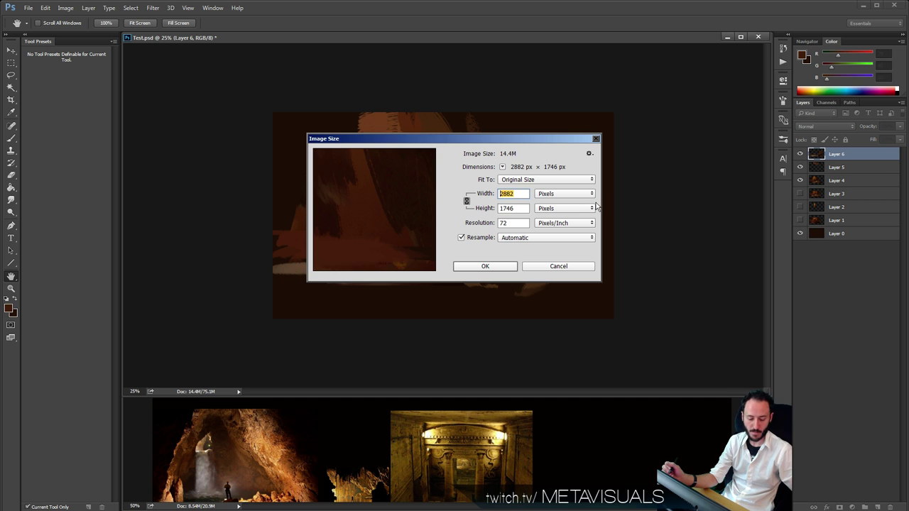
pyautogui.write('1920')
pyautogui.click(496, 268)
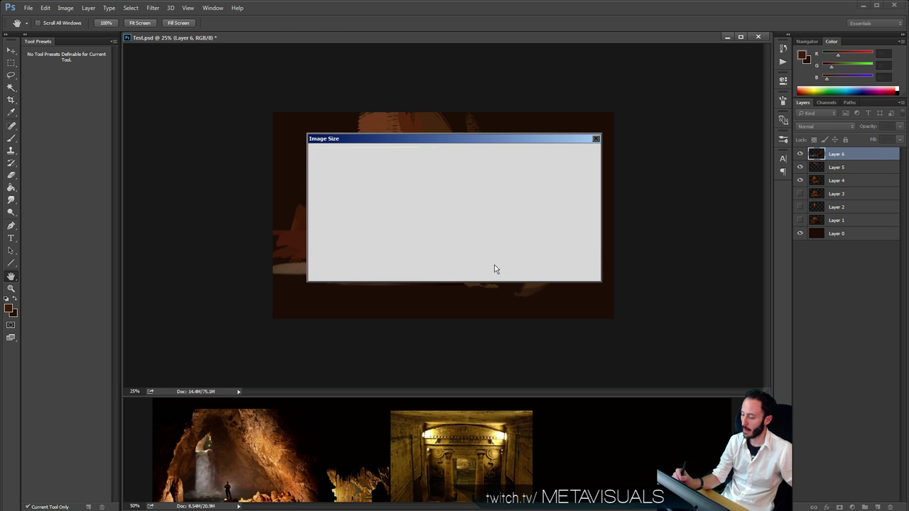
# With a reduced brush, paint lighter reddish-brown over the hard edge beside the tower's upper left and sample RGB 150, 89, 52 there.
pyautogui.press('z')
pyautogui.keyDown('alt'); pyautogui.click(511, 209); pyautogui.keyUp('alt')
pyautogui.click(472, 216)
pyautogui.click(465, 213)
pyautogui.click(474, 220)
pyautogui.click(478, 224)
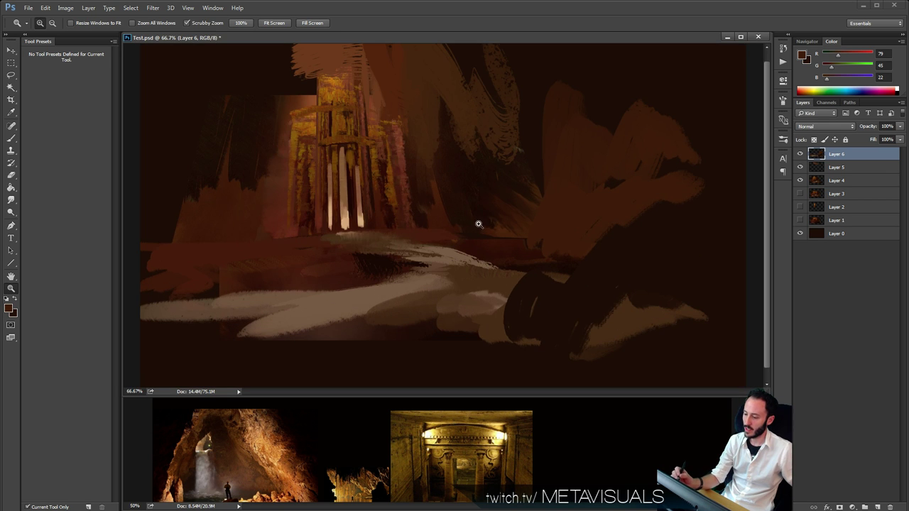
pyautogui.press('space')
pyautogui.moveTo(453, 218); pyautogui.dragTo(476, 262)
pyautogui.press('b')
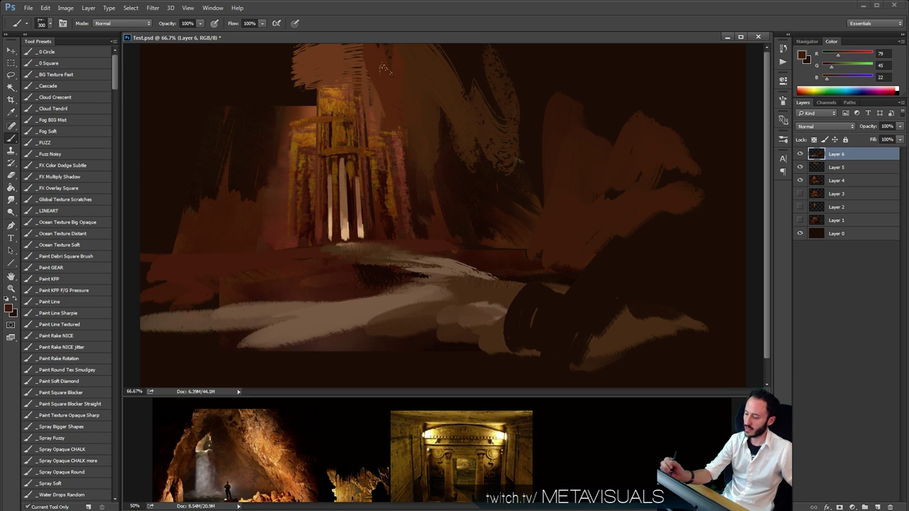
pyautogui.keyDown('alt'); pyautogui.click(290, 103); pyautogui.keyUp('alt')
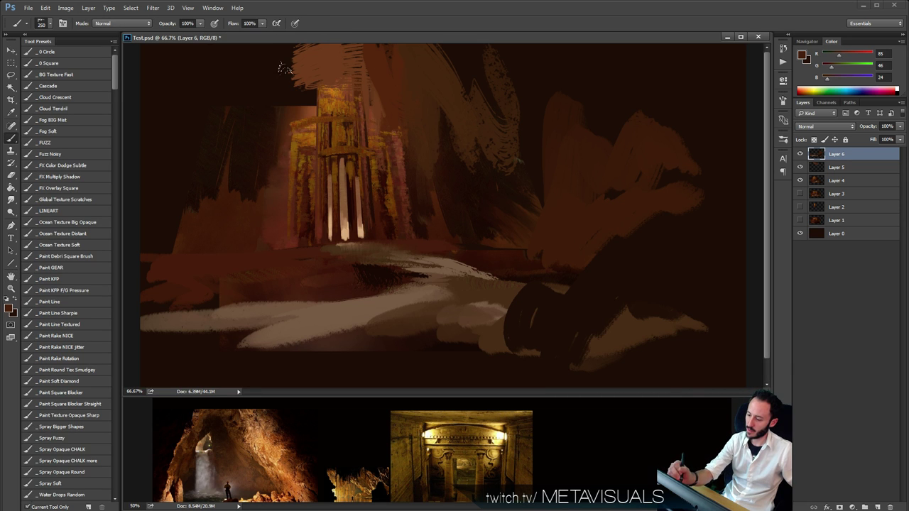
pyautogui.press('[')
pyautogui.press('[')
pyautogui.press('[')
pyautogui.press('[')
pyautogui.press('[')
pyautogui.press('[')
pyautogui.press('[')
pyautogui.moveTo(286, 106)
pyautogui.mouseDown()
pyautogui.moveTo(304, 67)
pyautogui.moveTo(320, 74)
pyautogui.moveTo(309, 90)
pyautogui.moveTo(318, 52)
pyautogui.moveTo(291, 77)
pyautogui.mouseUp()
pyautogui.keyDown('alt'); pyautogui.click(310, 114); pyautogui.keyUp('alt')
pyautogui.press('space')
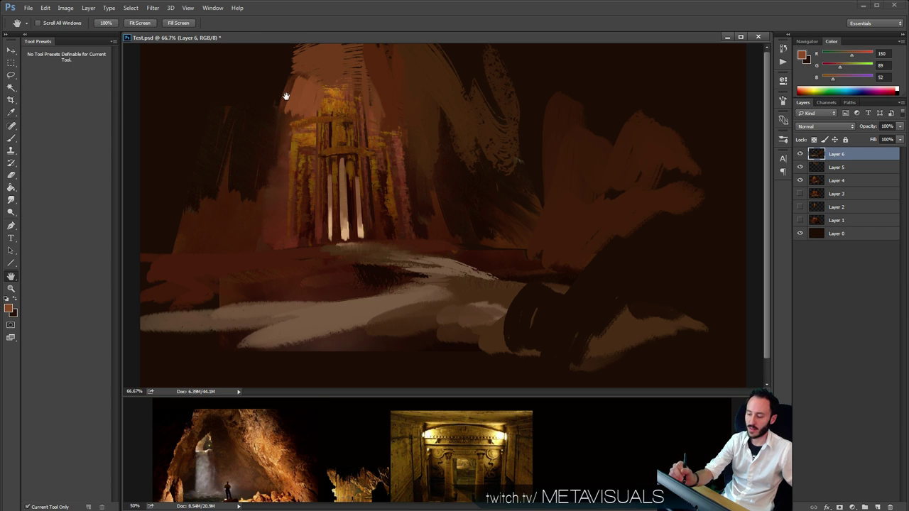
# Paint curved brown strokes up to the canvas's top edge left of the tower, using sampled RGB 69, 43, 24 at size 90.
pyautogui.keyDown('alt'); pyautogui.click(279, 126); pyautogui.keyUp('alt')
pyautogui.moveTo(271, 122); pyautogui.dragTo(302, 48)
pyautogui.moveTo(256, 96); pyautogui.dragTo(275, 50)
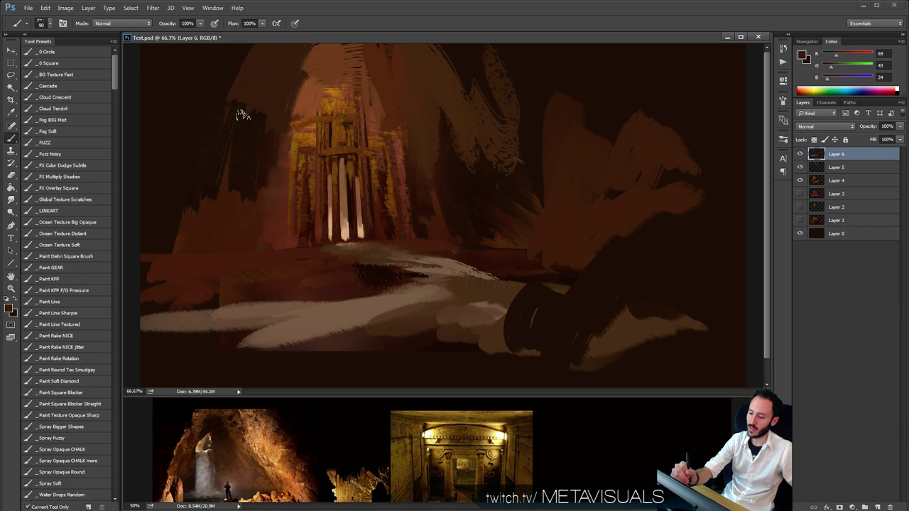
# Darken the outer cave wall left of the tower with long downward strokes, using sampled RGB 48, 29, 17 at size 175.
pyautogui.keyDown('alt'); pyautogui.click(244, 122); pyautogui.keyUp('alt')
pyautogui.press(']')
pyautogui.press(']')
pyautogui.press(']')
pyautogui.press(']')
pyautogui.press(']')
pyautogui.moveTo(207, 137)
pyautogui.mouseDown()
pyautogui.moveTo(230, 33)
pyautogui.moveTo(158, 61)
pyautogui.moveTo(191, 169)
pyautogui.moveTo(187, 200)
pyautogui.mouseUp()
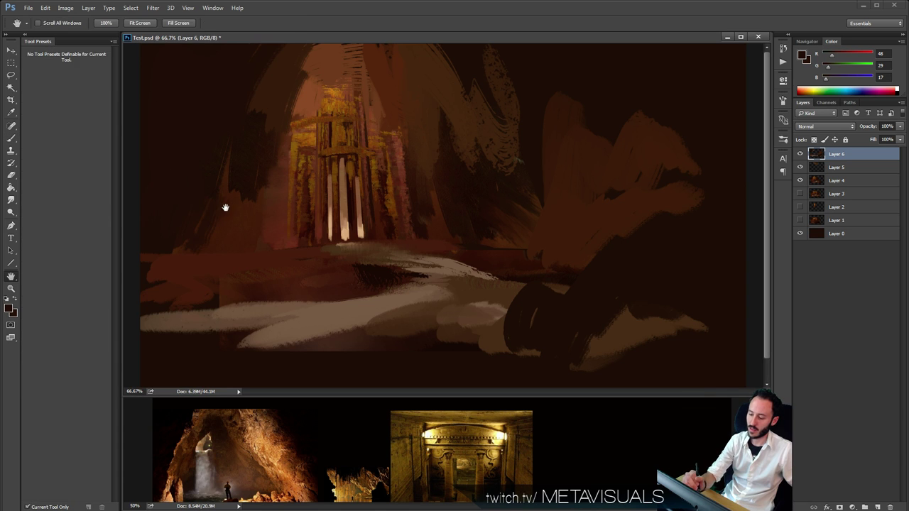
pyautogui.keyDown('alt'); pyautogui.click(195, 208); pyautogui.keyUp('alt')
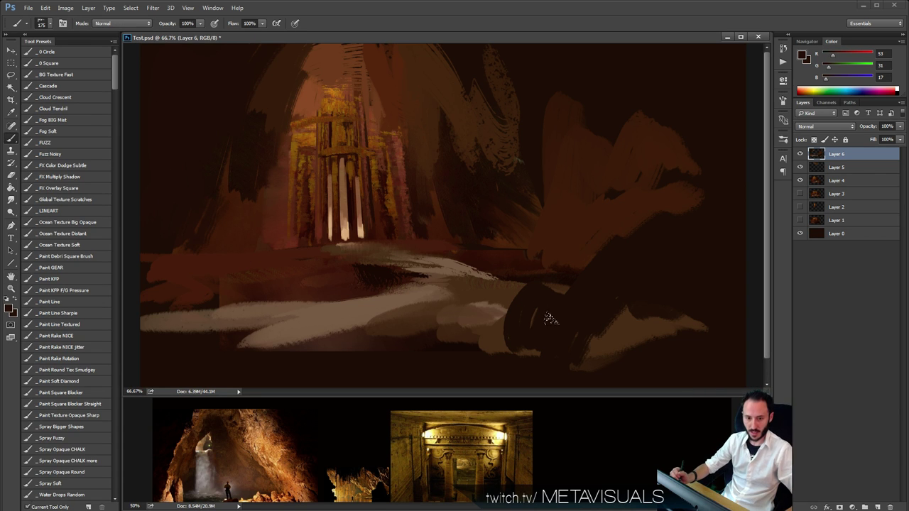
pyautogui.hotkey('alt', 'Tab')
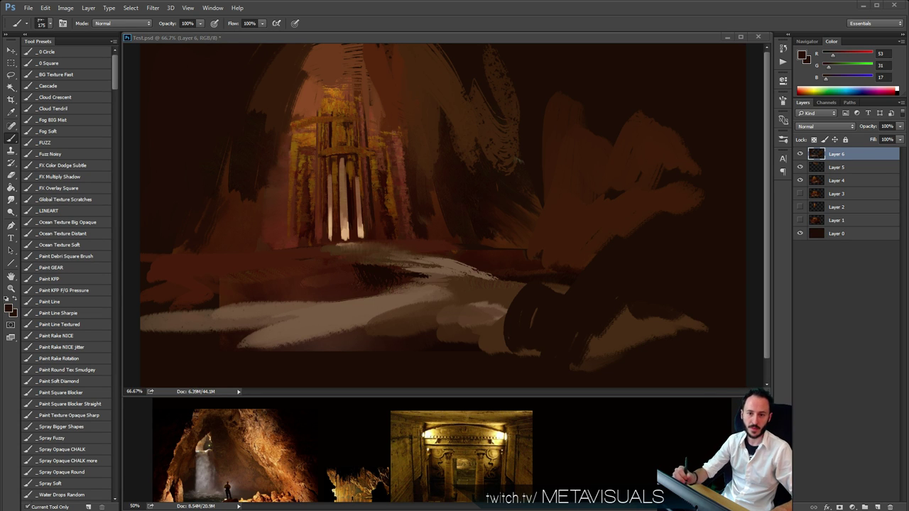
pyautogui.hotkey('alt', 'Tab')
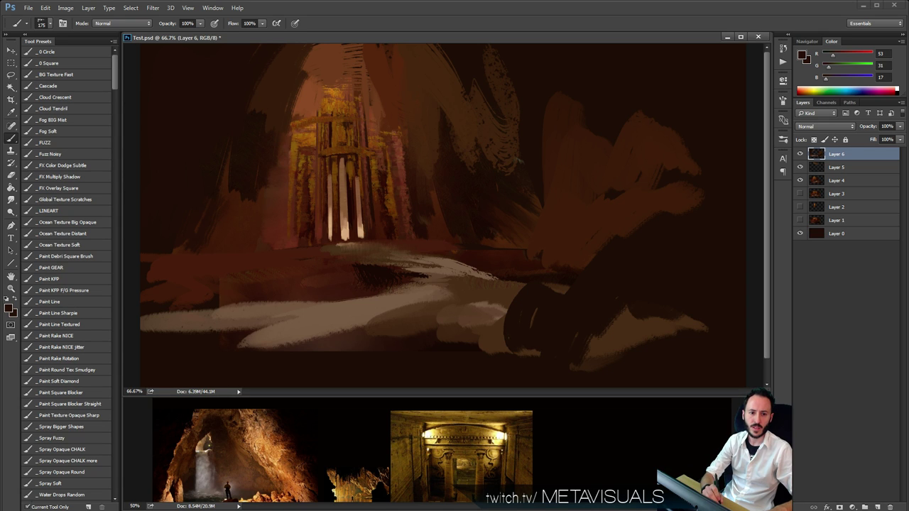
pyautogui.hotkey('ctrl', 'Tab')
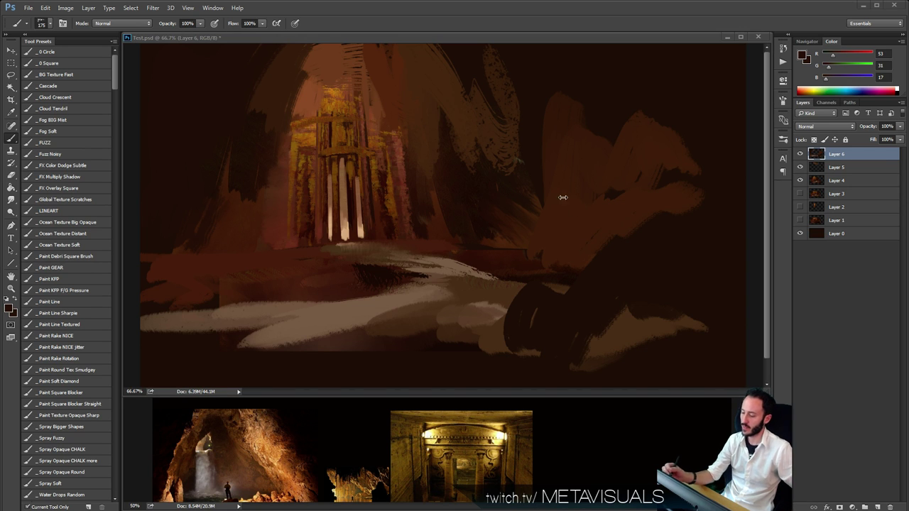
pyautogui.click(363, 156)
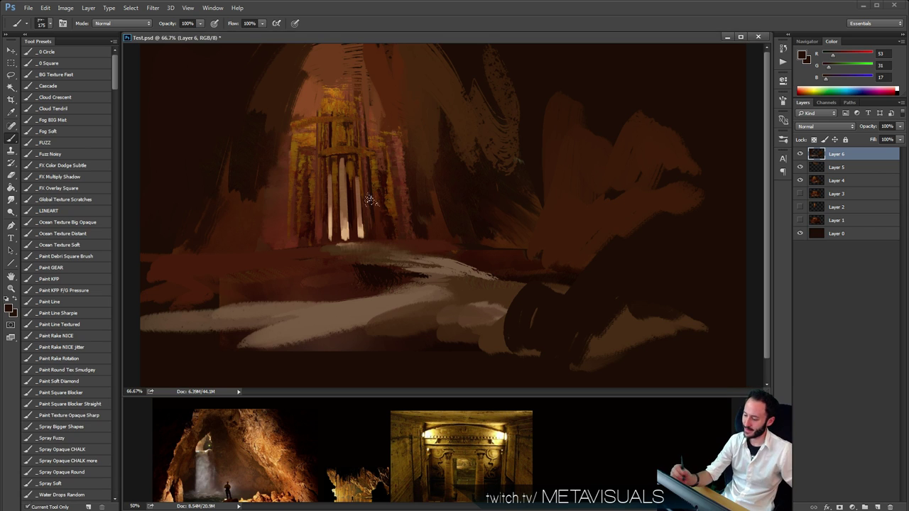
pyautogui.press('h')
pyautogui.press('b')
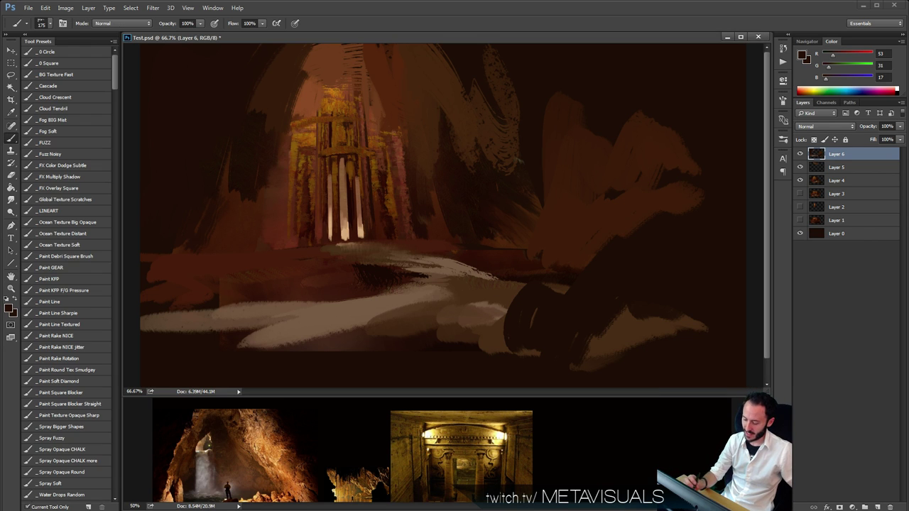
# Sample RGB 211, 152, 76 from the cave reference photo and paint a small highlight on the path below the doorways at size 40.
pyautogui.keyDown('alt'); pyautogui.click(253, 438); pyautogui.keyUp('alt')
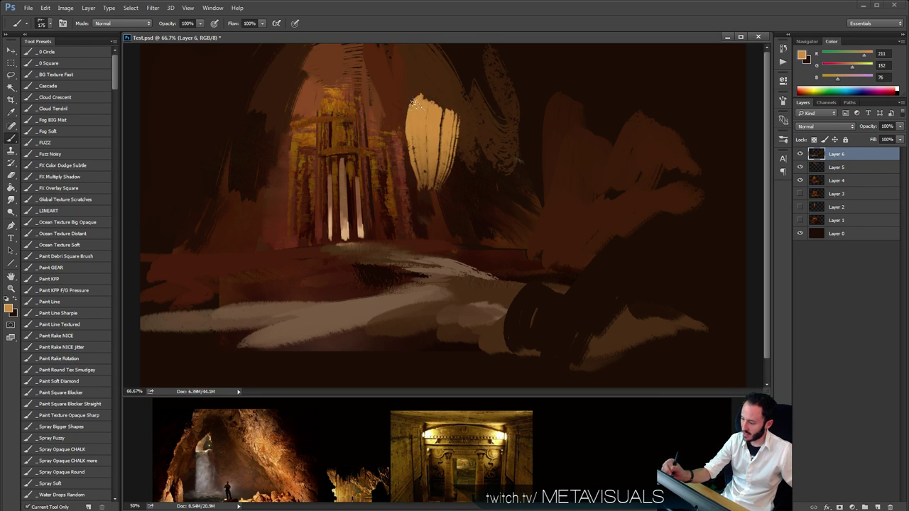
pyautogui.press('space')
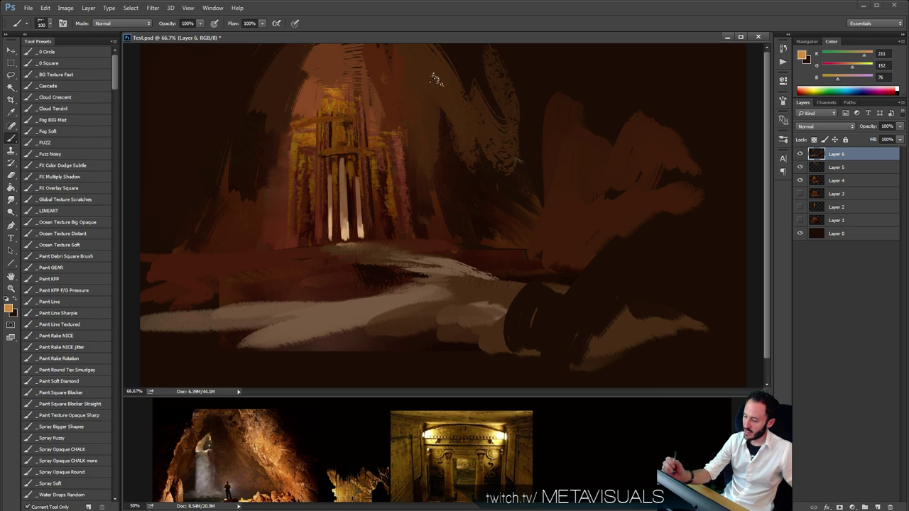
pyautogui.press('space')
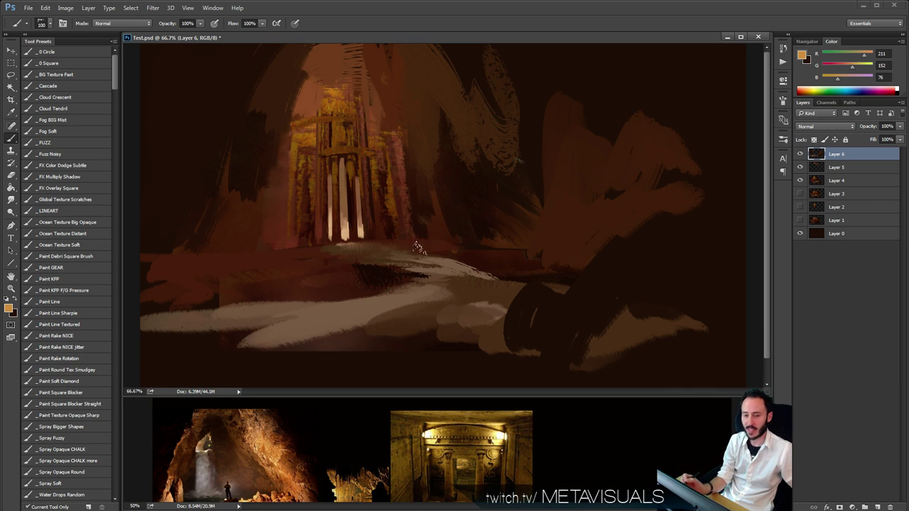
pyautogui.press('space')
pyautogui.press('[')
pyautogui.press('[')
pyautogui.press('[')
pyautogui.press('[')
pyautogui.press('[')
pyautogui.press('[')
pyautogui.press('[')
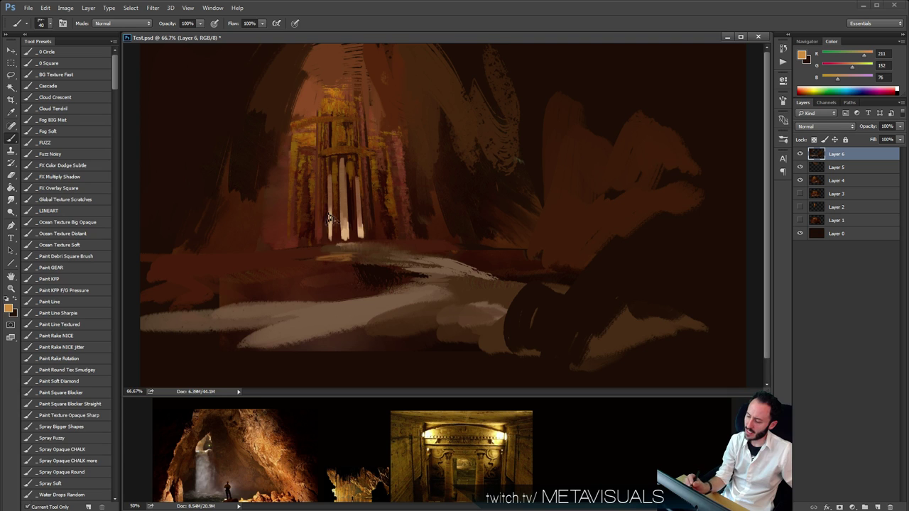
# Paint golden highlights along the temple's side ledges and central crossbeam with RGB 211, 152, 76 at sizes 30 and 25.
pyautogui.press('space')
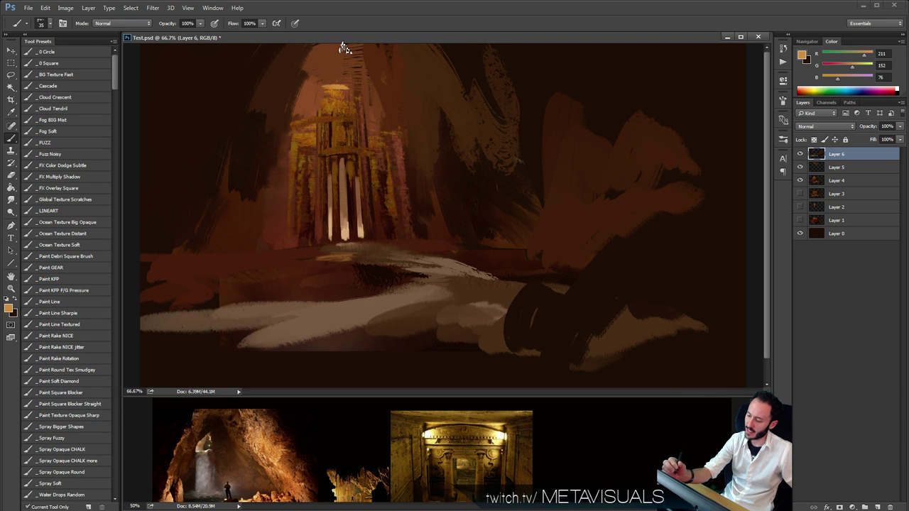
pyautogui.moveTo(287, 123)
pyautogui.mouseDown()
pyautogui.moveTo(319, 112)
pyautogui.moveTo(299, 121)
pyautogui.moveTo(392, 130)
pyautogui.moveTo(387, 122)
pyautogui.mouseUp()
pyautogui.hotkey('ctrl', 'z')
pyautogui.press('[')
pyautogui.press('[')
pyautogui.press('[')
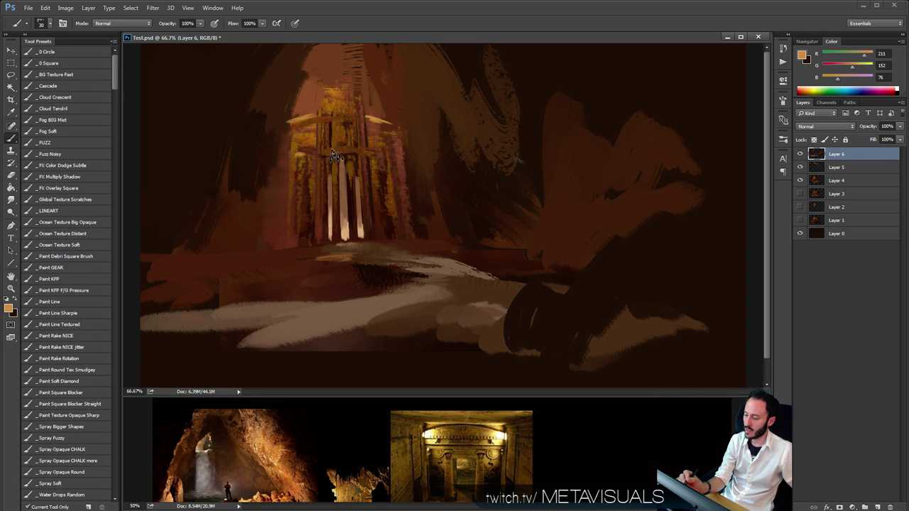
pyautogui.press('[')
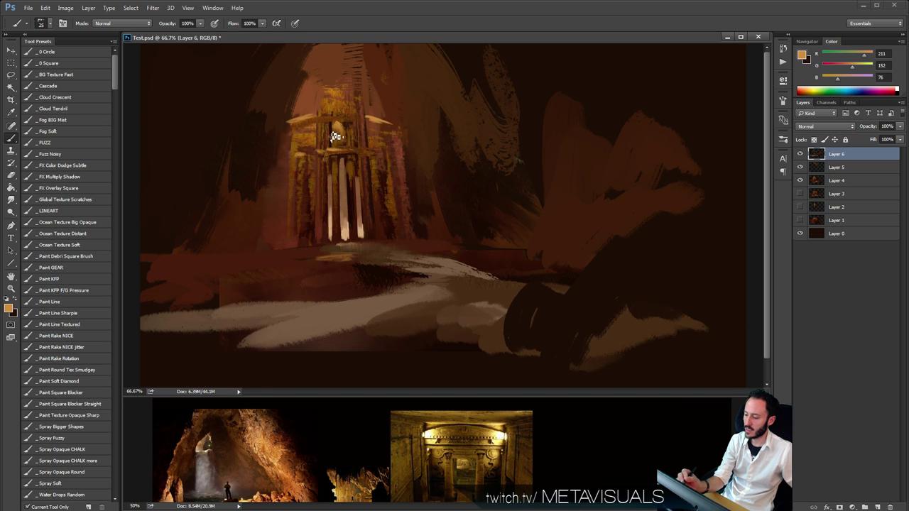
# Define the tower's upper section with dark RGB 57, 26, 15 details and trim its top with brown RGB 124, 75, 43.
pyautogui.keyDown('alt'); pyautogui.click(337, 137); pyautogui.keyUp('alt')
pyautogui.press(']')
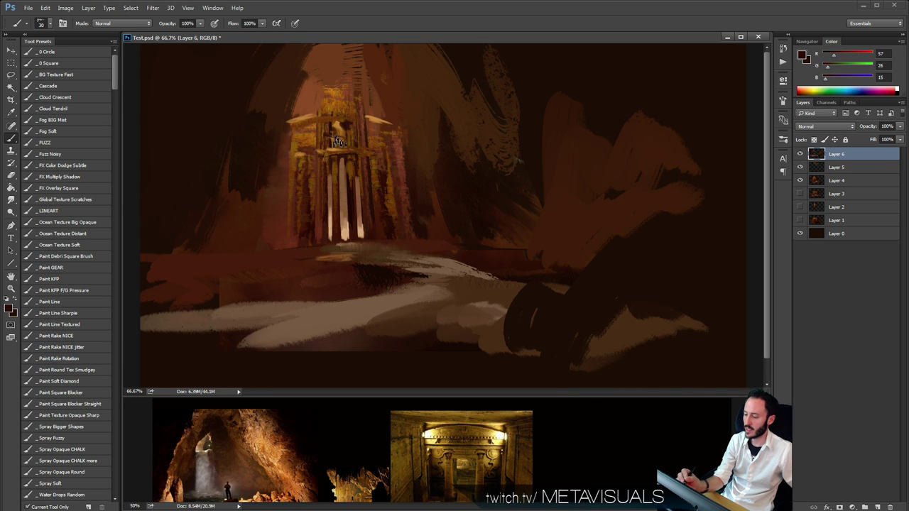
pyautogui.moveTo(344, 102)
pyautogui.mouseDown()
pyautogui.moveTo(346, 67)
pyautogui.moveTo(361, 109)
pyautogui.mouseUp()
pyautogui.press(']')
pyautogui.press(']')
pyautogui.press(']')
pyautogui.press(']')
pyautogui.press(']')
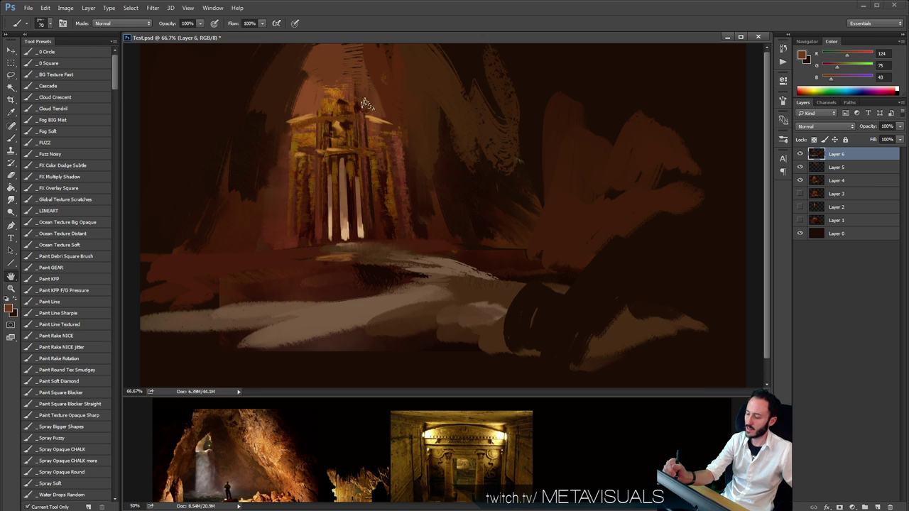
# Paint sampled reddish-brown strokes over the background beside the tower's upper left with an enlarged brush.
pyautogui.keyDown('alt'); pyautogui.click(297, 84); pyautogui.keyUp('alt')
pyautogui.keyDown('alt'); pyautogui.click(308, 97); pyautogui.keyUp('alt')
pyautogui.press(']')
pyautogui.press(']')
pyautogui.moveTo(292, 106)
pyautogui.mouseDown()
pyautogui.moveTo(291, 38)
pyautogui.moveTo(281, 121)
pyautogui.mouseUp()
# Paint long upward strokes over the dark cave wall left of the temple, using sampled RGB 88, 50, 32.
pyautogui.keyDown('alt'); pyautogui.click(269, 153); pyautogui.keyUp('alt')
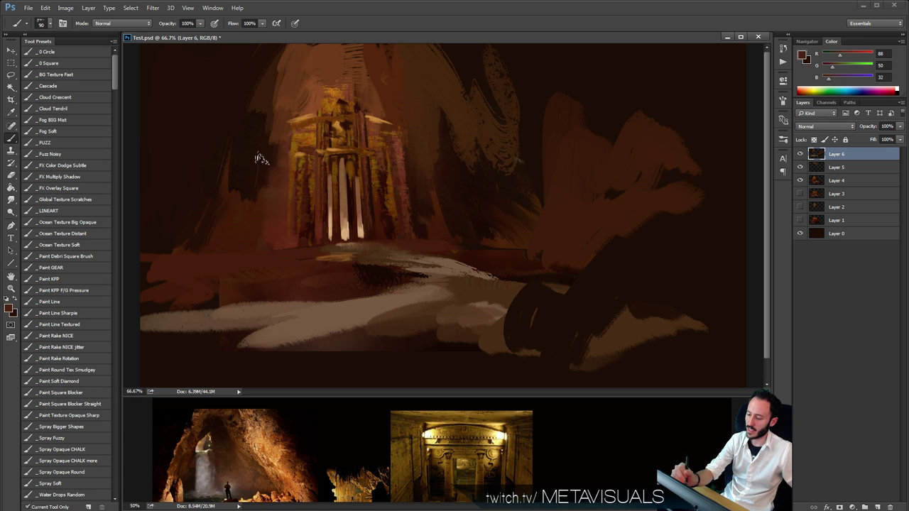
pyautogui.moveTo(260, 156)
pyautogui.mouseDown()
pyautogui.moveTo(264, 78)
pyautogui.moveTo(235, 153)
pyautogui.moveTo(255, 122)
pyautogui.mouseUp()
pyautogui.moveTo(232, 179)
pyautogui.mouseDown()
pyautogui.moveTo(251, 45)
pyautogui.moveTo(247, 98)
pyautogui.mouseUp()
pyautogui.press('space')
pyautogui.press('space')
pyautogui.press('b')
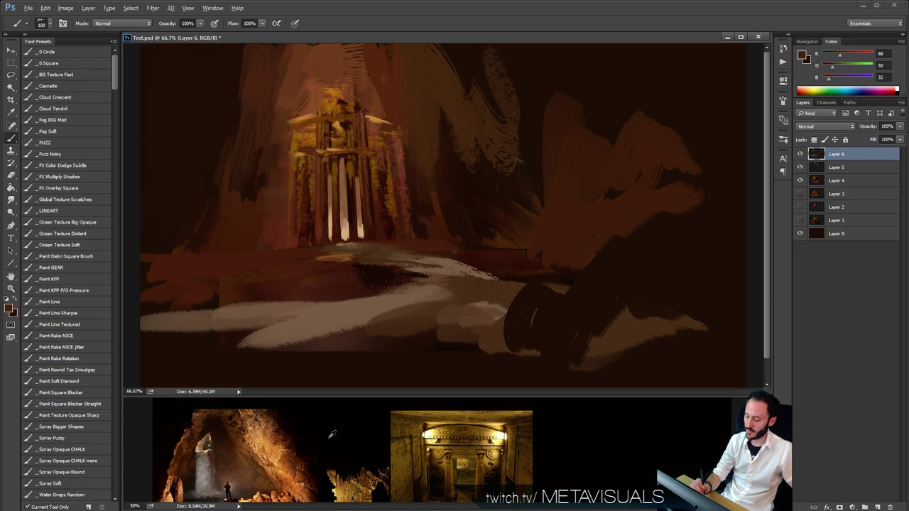
# Sample near-black RGB 14, 4, 2 from the reference image and paint a dark foreground wall down the canvas's left side.
pyautogui.keyDown('alt'); pyautogui.click(332, 434); pyautogui.keyUp('alt')
pyautogui.press(']')
pyautogui.press(']')
pyautogui.press(']')
pyautogui.moveTo(170, 152); pyautogui.dragTo(230, 50)
pyautogui.moveTo(155, 123)
pyautogui.mouseDown()
pyautogui.moveTo(154, 52)
pyautogui.moveTo(145, 92)
pyautogui.mouseUp()
pyautogui.moveTo(137, 189)
pyautogui.mouseDown()
pyautogui.moveTo(245, 60)
pyautogui.moveTo(183, 229)
pyautogui.moveTo(201, 271)
pyautogui.mouseUp()
pyautogui.moveTo(189, 232); pyautogui.dragTo(164, 279)
pyautogui.press('space')
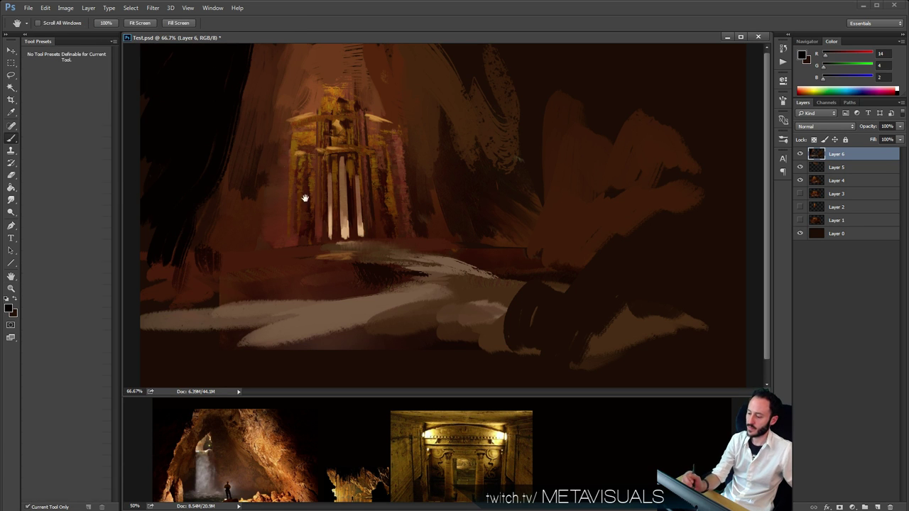
# Paint long diagonal strokes over the dark cave wall left of the temple, using sampled reddish-brown RGB 82, 42, 21.
pyautogui.keyDown('alt'); pyautogui.click(210, 170); pyautogui.keyUp('alt')
pyautogui.moveTo(229, 169); pyautogui.dragTo(199, 233)
pyautogui.keyDown('alt'); pyautogui.click(237, 240); pyautogui.keyUp('alt')
pyautogui.moveTo(227, 120); pyautogui.dragTo(186, 229)
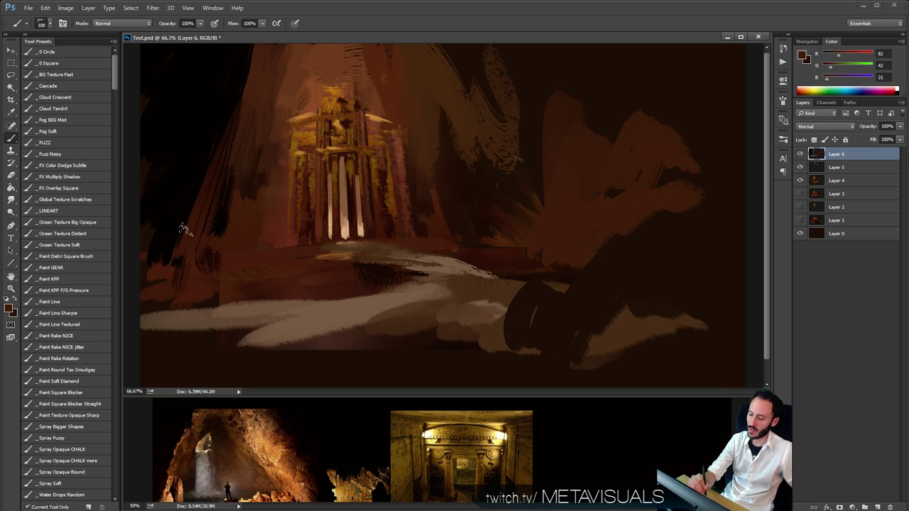
pyautogui.moveTo(229, 173); pyautogui.dragTo(204, 266)
pyautogui.moveTo(224, 119); pyautogui.dragTo(151, 241)
pyautogui.moveTo(180, 162); pyautogui.dragTo(145, 240)
# Smudge the reddish strokes into the dark cave wall left of the temple, and reduce the paint brush size.
pyautogui.press('r')
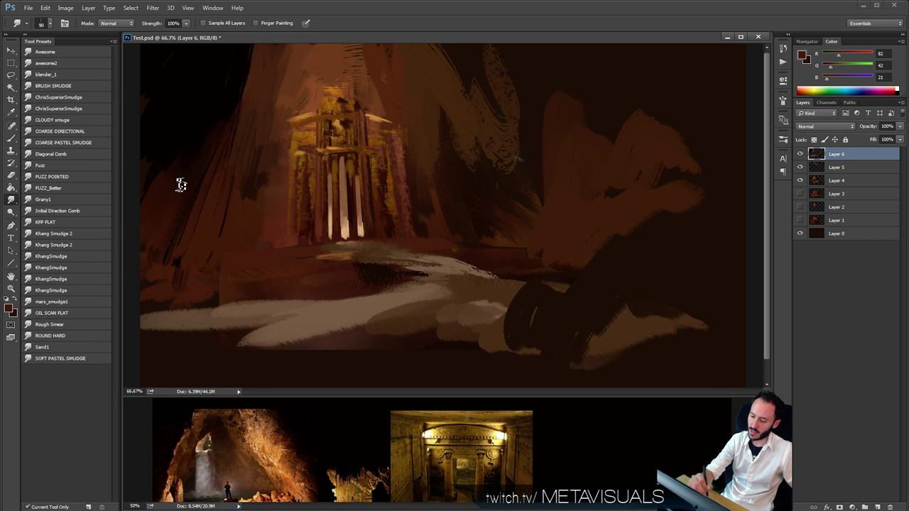
pyautogui.press('h')
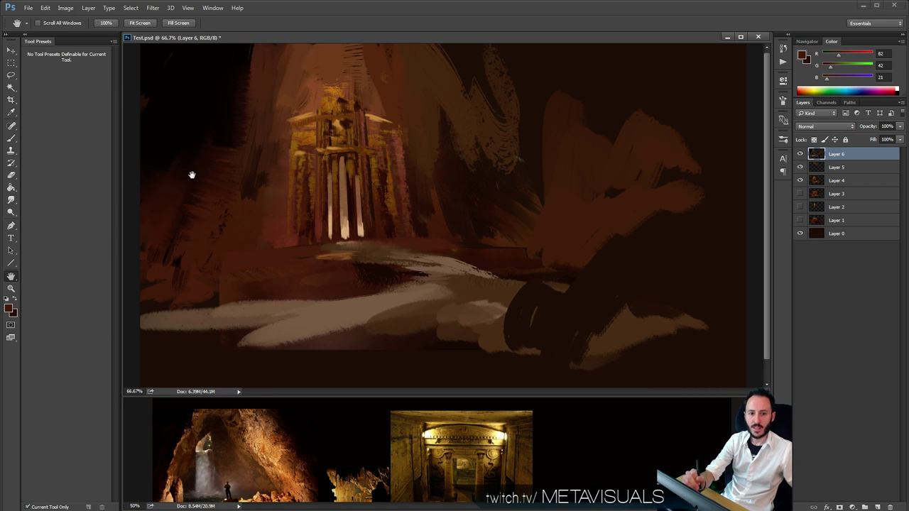
pyautogui.press('b')
pyautogui.press('[')
pyautogui.press('[')
pyautogui.press('[')
pyautogui.press('[')
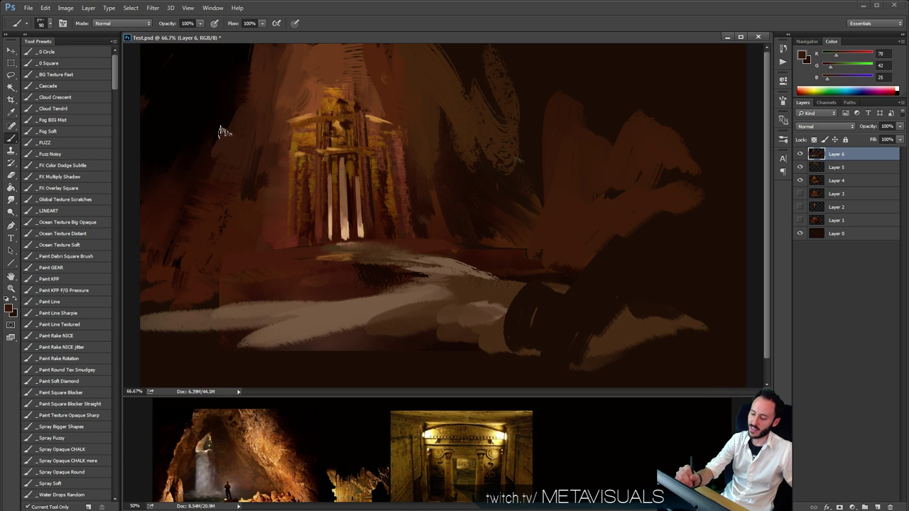
# Paint broad diagonal strokes of dark brown RGB 70, 42, 25 over the wall right of the temple with a 175-pixel brush.
pyautogui.press('space')
pyautogui.press(']')
pyautogui.press(']')
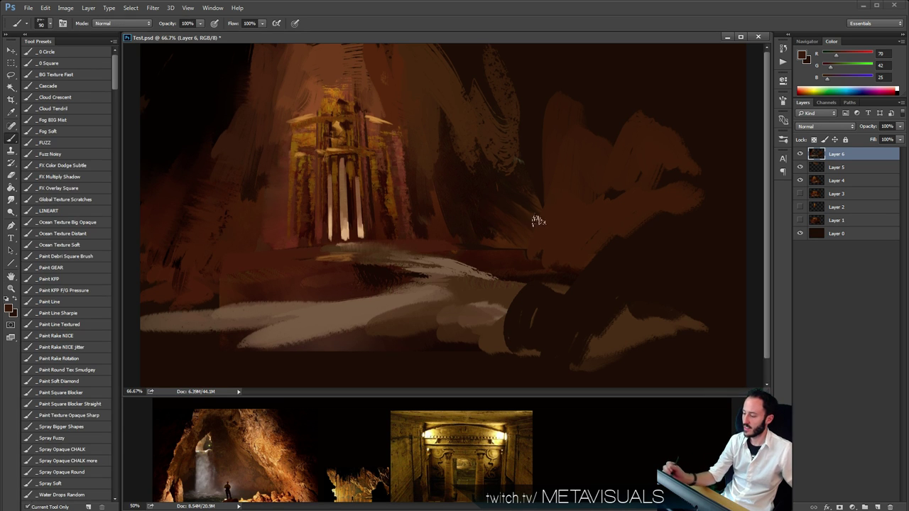
pyautogui.press(']')
pyautogui.press(']')
pyautogui.moveTo(438, 80)
pyautogui.mouseDown()
pyautogui.moveTo(497, 198)
pyautogui.moveTo(414, 82)
pyautogui.moveTo(512, 188)
pyautogui.mouseUp()
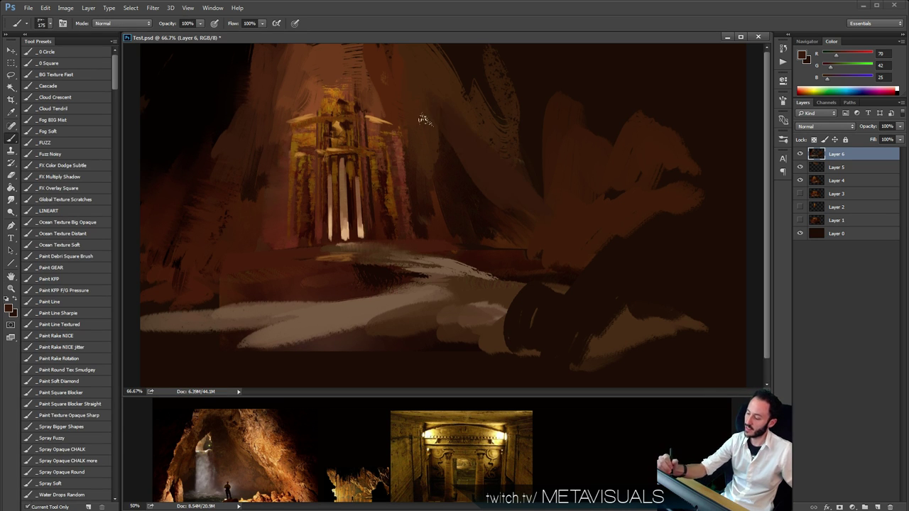
pyautogui.moveTo(426, 120); pyautogui.dragTo(495, 217)
pyautogui.moveTo(439, 167); pyautogui.dragTo(489, 233)
pyautogui.moveTo(429, 195); pyautogui.dragTo(476, 240)
# Cover the remaining rough marks right of the temple with a 150-pixel brush, finishing with sampled brown RGB 84, 53, 29.
pyautogui.press('[')
pyautogui.press('[')
pyautogui.moveTo(455, 183); pyautogui.dragTo(505, 234)
pyautogui.moveTo(475, 93); pyautogui.dragTo(529, 141)
pyautogui.moveTo(459, 63); pyautogui.dragTo(524, 118)
pyautogui.keyDown('alt'); pyautogui.click(462, 84); pyautogui.keyUp('alt')
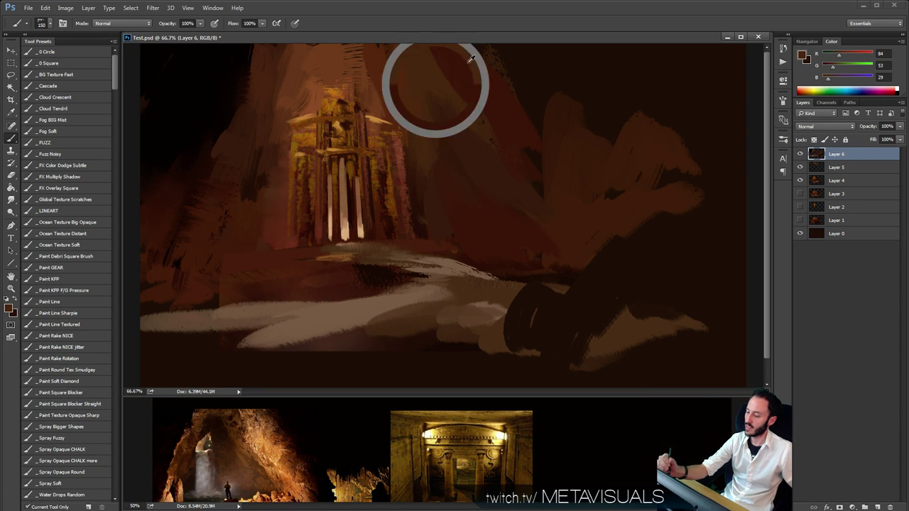
pyautogui.moveTo(465, 78)
pyautogui.mouseDown()
pyautogui.moveTo(519, 197)
pyautogui.moveTo(533, 135)
pyautogui.mouseUp()
# Sample brown RGB 124, 75, 43 and paint lighter patches on the rock wall right of the temple with a 100-pixel brush.
pyautogui.keyDown('alt'); pyautogui.click(375, 99); pyautogui.keyUp('alt')
pyautogui.press('[')
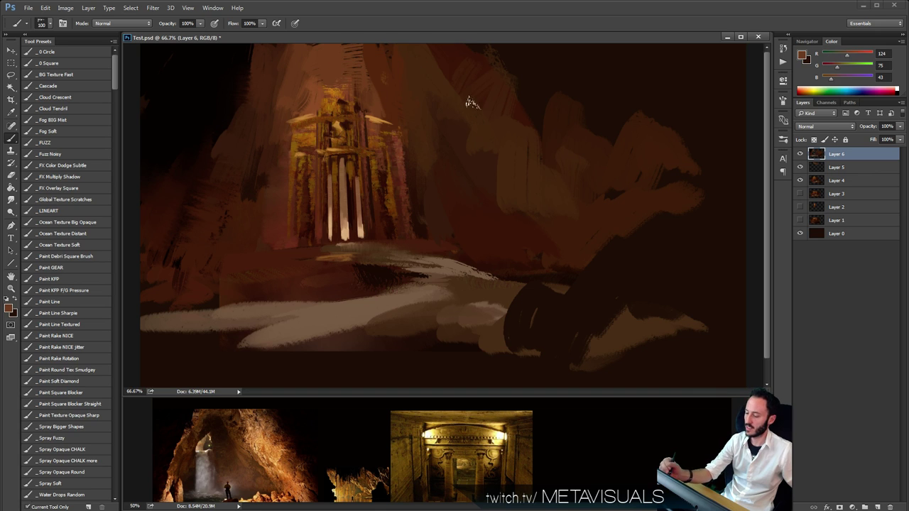
pyautogui.moveTo(453, 49); pyautogui.dragTo(484, 70)
pyautogui.moveTo(448, 44)
pyautogui.mouseDown()
pyautogui.moveTo(481, 81)
pyautogui.moveTo(471, 106)
pyautogui.moveTo(440, 41)
pyautogui.moveTo(412, 36)
pyautogui.moveTo(407, 60)
pyautogui.mouseUp()
pyautogui.hotkey('ctrl', 'z')
pyautogui.hotkey('ctrl', 'alt', 'z')
pyautogui.hotkey('ctrl', 'alt', 'z')
pyautogui.moveTo(498, 154); pyautogui.dragTo(485, 160)
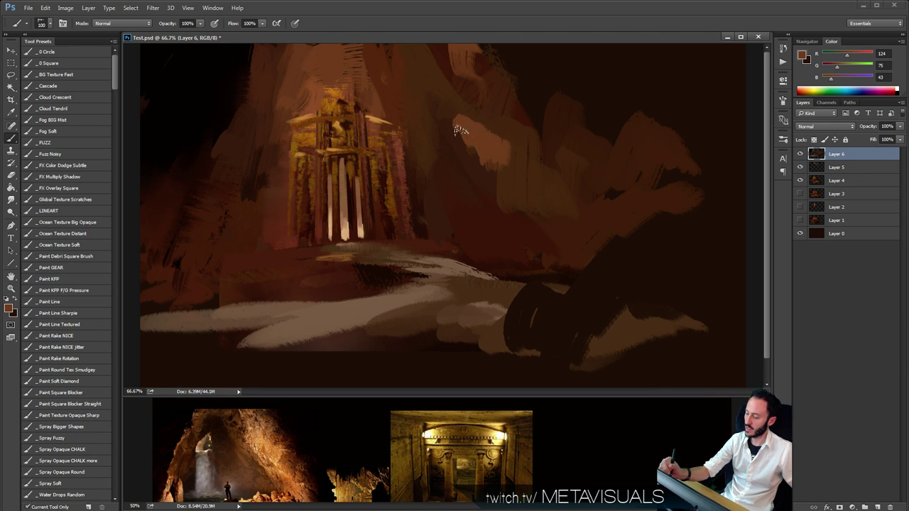
# Extend the light brown patches into one tall, jagged rock shape right of the temple, varying the brush size.
pyautogui.press('[')
pyautogui.press('[')
pyautogui.moveTo(429, 145)
pyautogui.mouseDown()
pyautogui.moveTo(442, 164)
pyautogui.moveTo(460, 202)
pyautogui.moveTo(468, 191)
pyautogui.moveTo(464, 208)
pyautogui.moveTo(487, 215)
pyautogui.mouseUp()
pyautogui.press('[')
pyautogui.press(']')
pyautogui.press(']')
pyautogui.press(']')
pyautogui.moveTo(489, 136)
pyautogui.mouseDown()
pyautogui.moveTo(494, 194)
pyautogui.moveTo(513, 195)
pyautogui.moveTo(490, 181)
pyautogui.mouseUp()
pyautogui.moveTo(474, 79)
pyautogui.mouseDown()
pyautogui.moveTo(483, 140)
pyautogui.moveTo(458, 164)
pyautogui.mouseUp()
pyautogui.moveTo(449, 120); pyautogui.dragTo(456, 150)
# Sample dark brown RGB 70, 42, 25 and paint strokes along both sides of the temple with a 100-pixel brush.
pyautogui.press(']')
pyautogui.press(']')
pyautogui.keyDown('alt'); pyautogui.click(431, 180); pyautogui.keyUp('alt')
pyautogui.press('[')
pyautogui.press('[')
pyautogui.moveTo(402, 144); pyautogui.dragTo(397, 204)
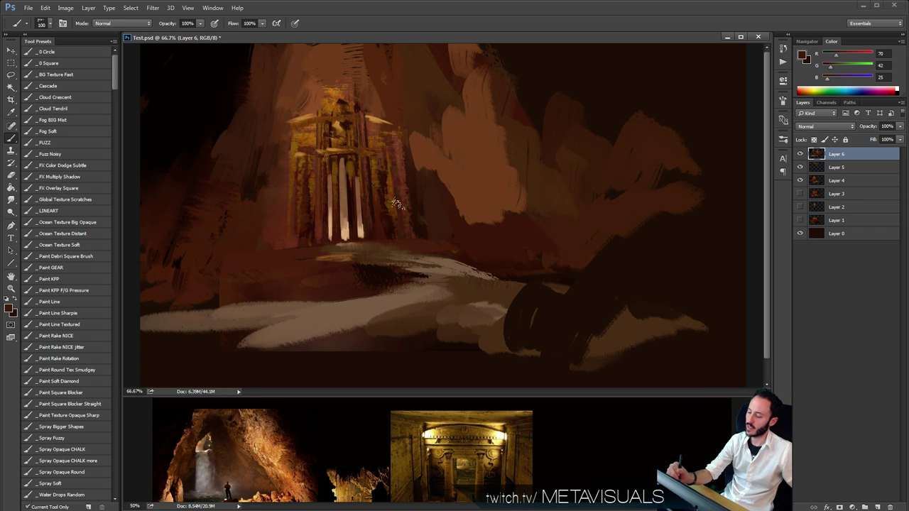
pyautogui.moveTo(274, 68); pyautogui.dragTo(253, 149)
# Add an unclipped layer on top with Overlay blend mode and choose the FUZZ brush preset.
pyautogui.click(57, 145)
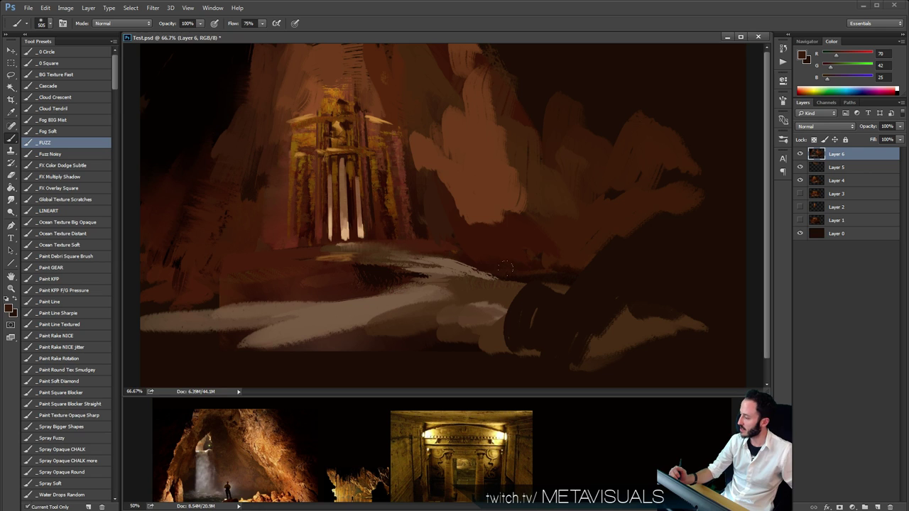
pyautogui.hotkey('ctrl', 'shift', 'alt', 'n')
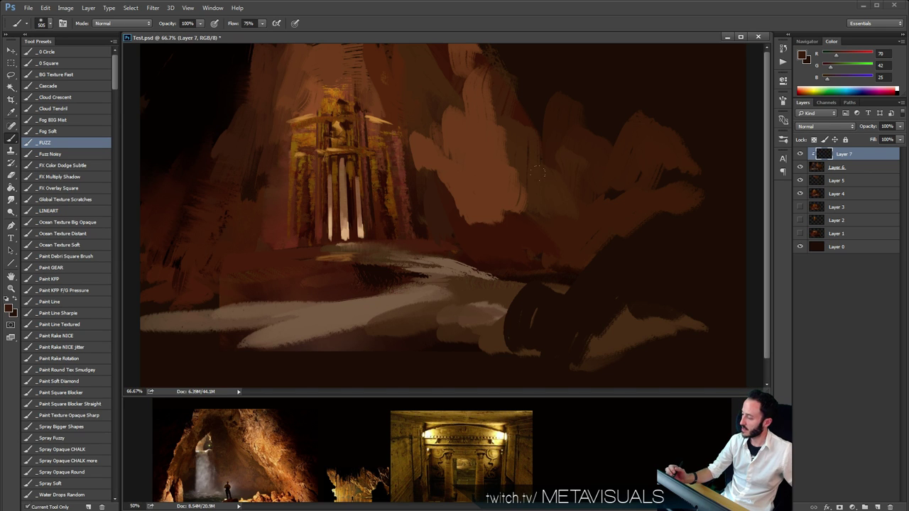
pyautogui.hotkey('ctrl', 'alt', 'g')
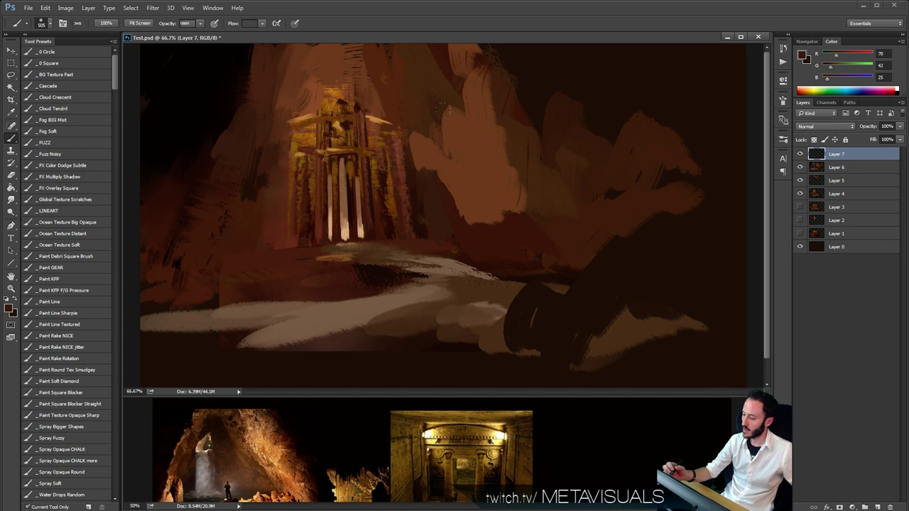
pyautogui.moveTo(405, 151); pyautogui.dragTo(347, 89)
pyautogui.hotkey('ctrl', 'z')
pyautogui.click(826, 126)
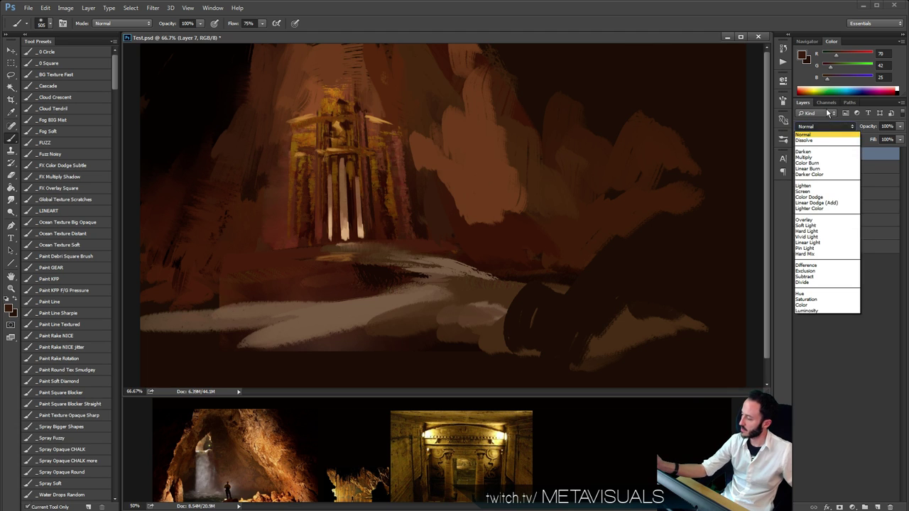
pyautogui.click(816, 213)
# Brush soft overlay colour across the temple's upper part, switching the paint colour to purple RGB 91, 65, 79.
pyautogui.hotkey('ctrl', 'z')
pyautogui.moveTo(419, 132); pyautogui.dragTo(349, 95)
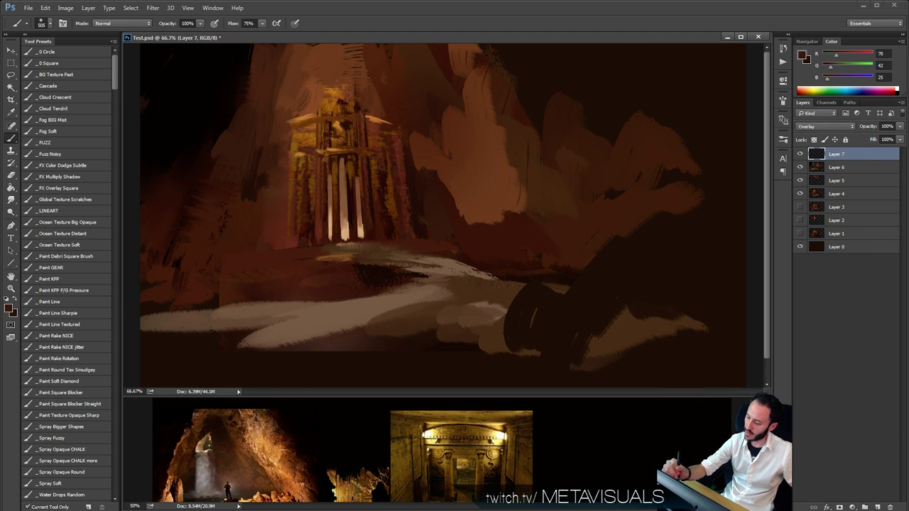
pyautogui.moveTo(830, 66); pyautogui.dragTo(835, 65)
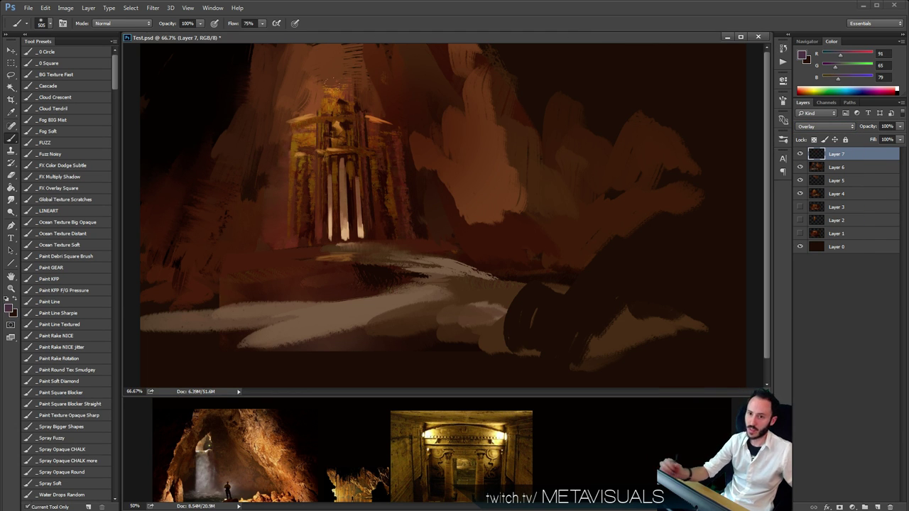
pyautogui.moveTo(347, 128); pyautogui.dragTo(369, 86)
pyautogui.hotkey('ctrl', 'z')
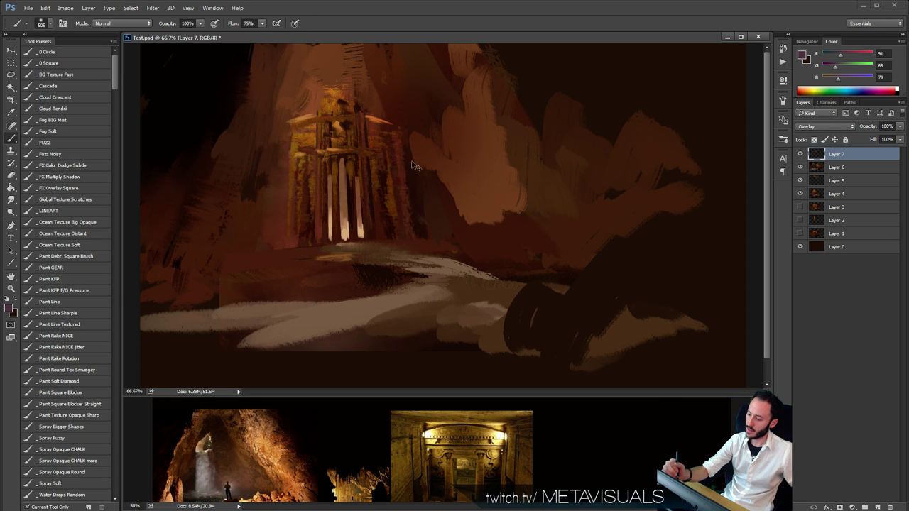
# Sample peach RGB 202, 156, 119 from the doorways and try a soft 400-pixel overlay glow over them.
pyautogui.press('space')
pyautogui.keyDown('alt'); pyautogui.click(345, 221); pyautogui.keyUp('alt')
pyautogui.press('[')
pyautogui.moveTo(354, 160); pyautogui.dragTo(362, 210)
pyautogui.hotkey('ctrl', 'z')
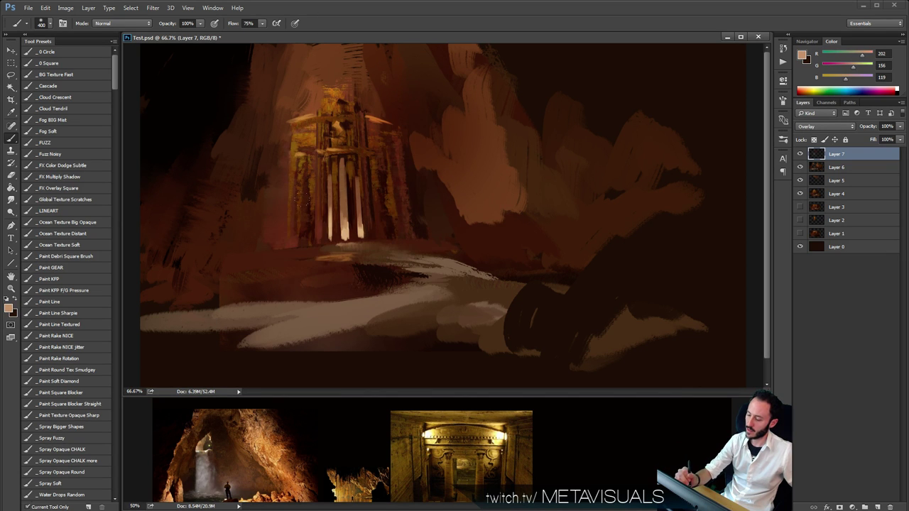
# Sample orange-brown RGB 138, 77, 42 and brush an overlay glow onto the light rock shape right of the temple.
pyautogui.hotkey('ctrl', 'space')
pyautogui.keyDown('ctrl'); pyautogui.keyDown('alt'); pyautogui.click(466, 290); pyautogui.keyUp('alt'); pyautogui.keyUp('ctrl')
pyautogui.keyDown('ctrl'); pyautogui.keyDown('alt'); pyautogui.click(501, 266); pyautogui.keyUp('alt'); pyautogui.keyUp('ctrl')
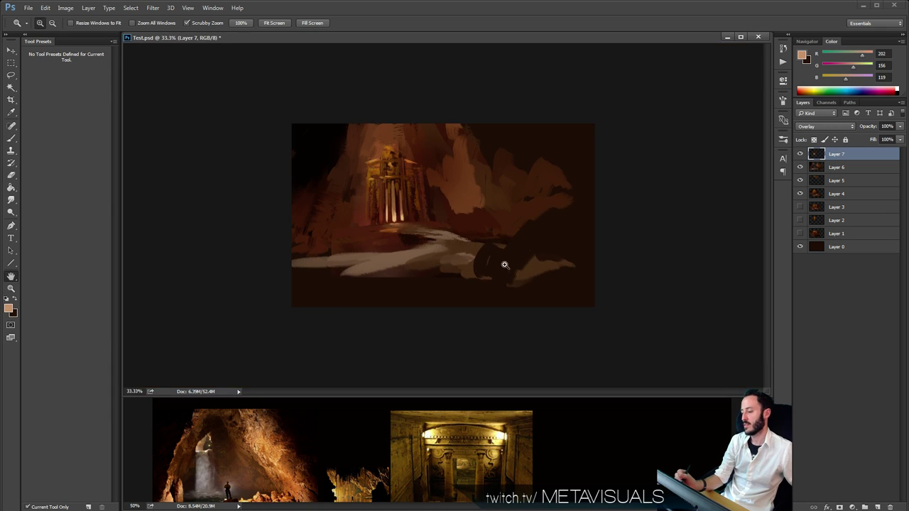
pyautogui.keyDown('ctrl'); pyautogui.click(507, 262); pyautogui.keyUp('ctrl')
pyautogui.keyDown('ctrl'); pyautogui.click(520, 250); pyautogui.keyUp('ctrl')
pyautogui.keyDown('alt'); pyautogui.click(491, 187); pyautogui.keyUp('alt')
pyautogui.moveTo(491, 187)
pyautogui.mouseDown()
pyautogui.moveTo(477, 192)
pyautogui.moveTo(507, 174)
pyautogui.mouseUp()
pyautogui.press('h')
pyautogui.hotkey('ctrl', '-')
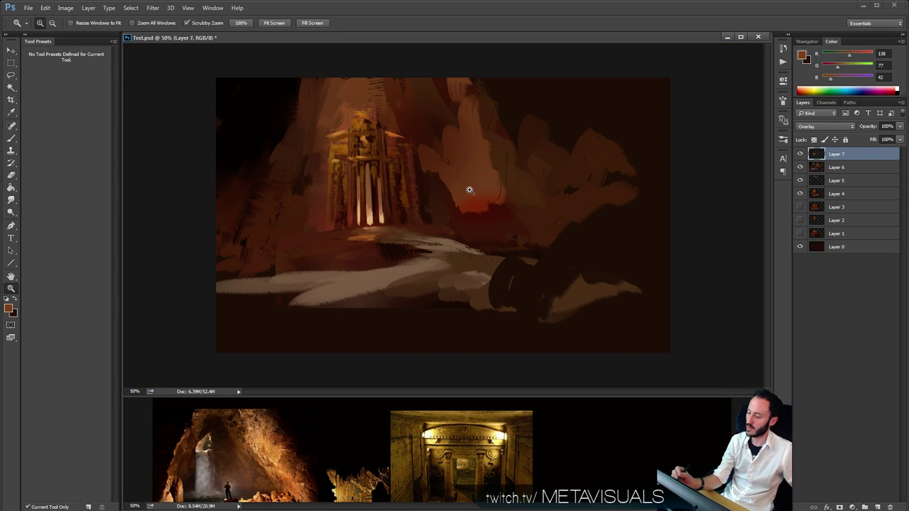
pyautogui.press('r')
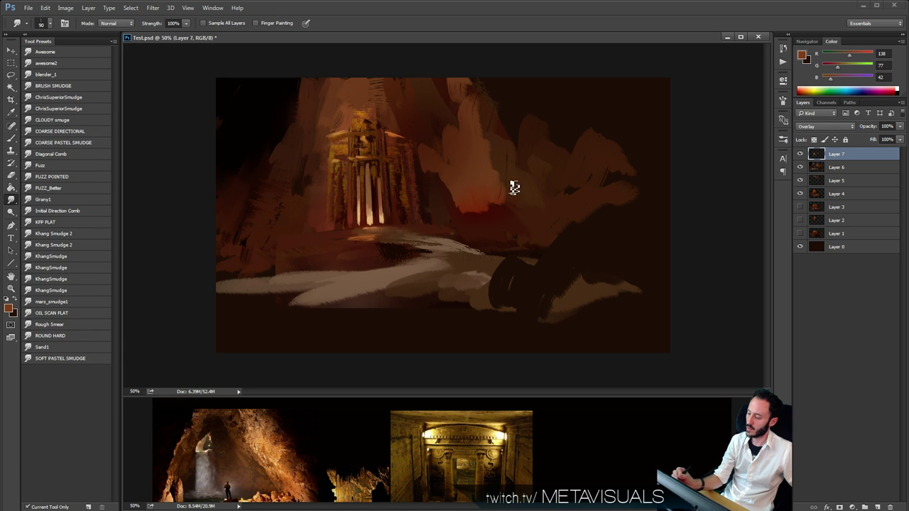
# Sample light grey from the reference waterfall and brush RGB 153, 144, 137 as soft overlay light onto the rock right of the temple.
pyautogui.press('b')
pyautogui.keyDown('alt'); pyautogui.click(471, 186); pyautogui.keyUp('alt')
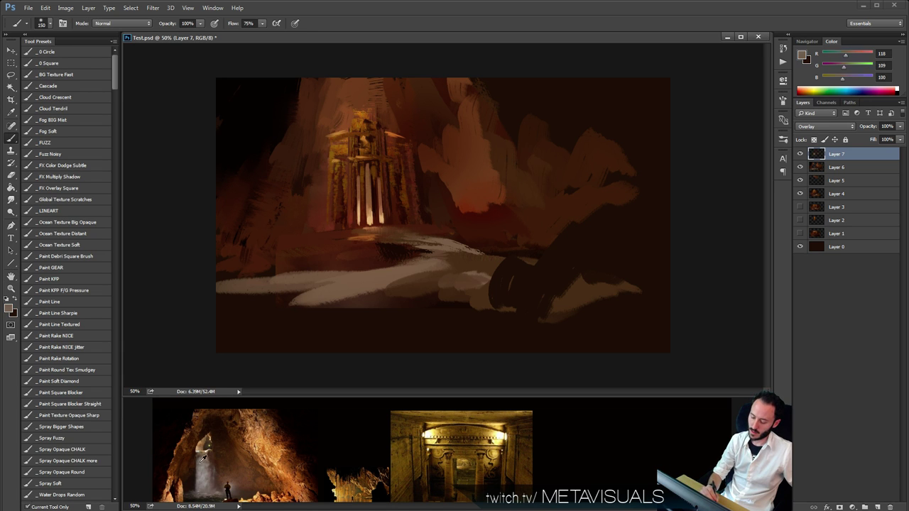
pyautogui.moveTo(471, 187); pyautogui.dragTo(497, 213)
pyautogui.hotkey('ctrl', 'z')
pyautogui.press(']')
pyautogui.press(']')
pyautogui.moveTo(458, 191); pyautogui.dragTo(493, 195)
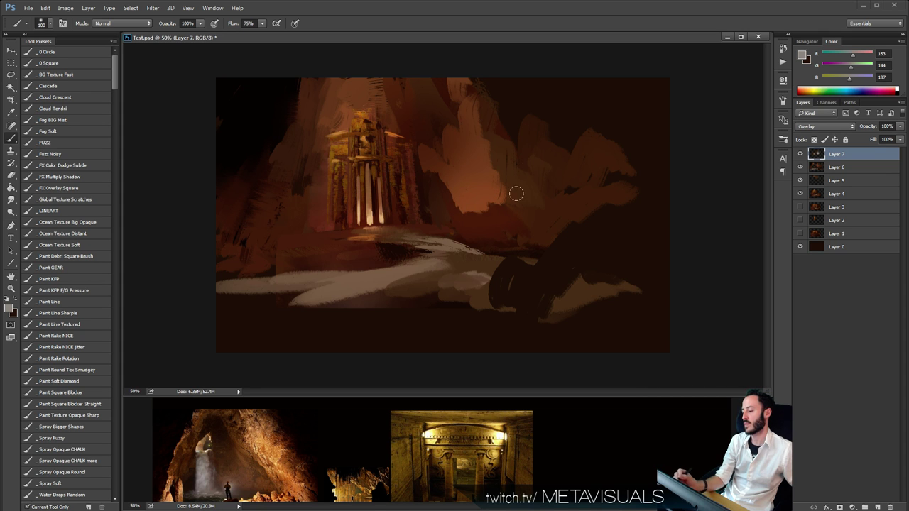
pyautogui.press(']')
pyautogui.press(']')
pyautogui.press(']')
pyautogui.press('space')
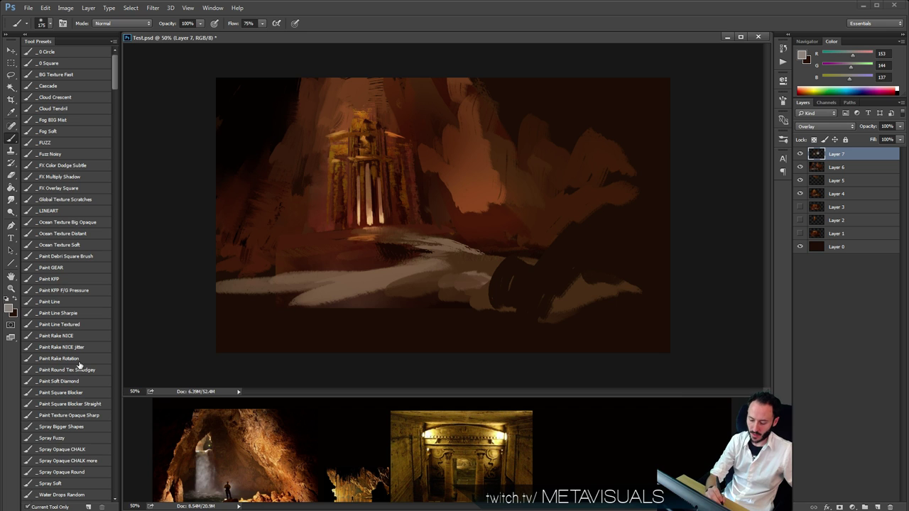
# Add a new Normal layer and paint sampled RGB 131, 76, 42 up the rock with the Paint Line Textured preset at 80 pixels.
pyautogui.click(76, 325)
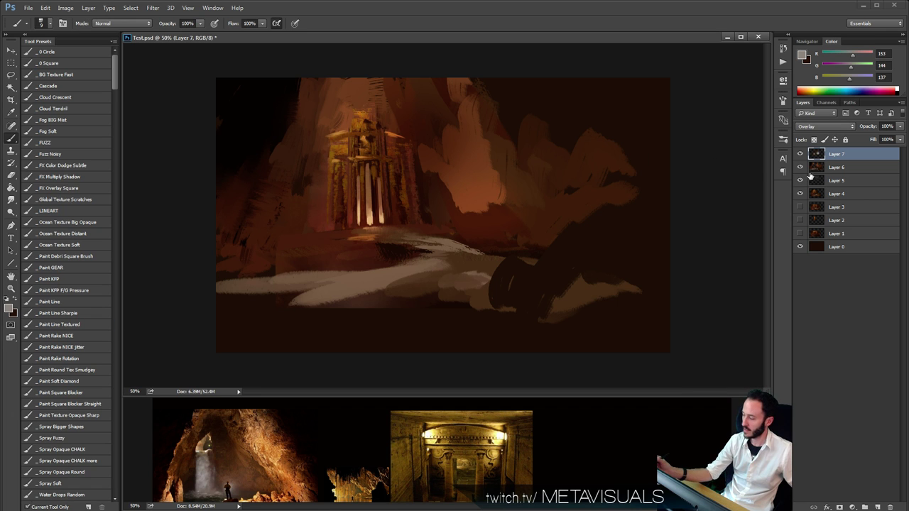
pyautogui.press(']')
pyautogui.hotkey('ctrl', 'shift', 'alt', 'n')
pyautogui.keyDown('alt'); pyautogui.click(476, 178); pyautogui.keyUp('alt')
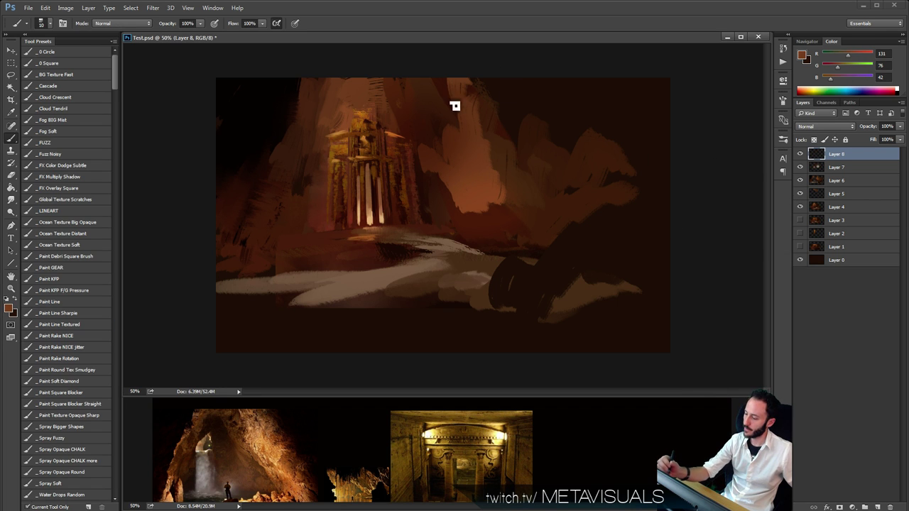
pyautogui.press(']')
pyautogui.press(']')
pyautogui.press(']')
pyautogui.press(']')
pyautogui.press(']')
pyautogui.press(']')
pyautogui.press(']')
pyautogui.moveTo(455, 162); pyautogui.dragTo(443, 74)
# Cover the background right of the temple with textured orange-brown strokes, using sampled RGB 134, 78, 44 and a 100-pixel brush.
pyautogui.keyDown('alt'); pyautogui.click(463, 179); pyautogui.keyUp('alt')
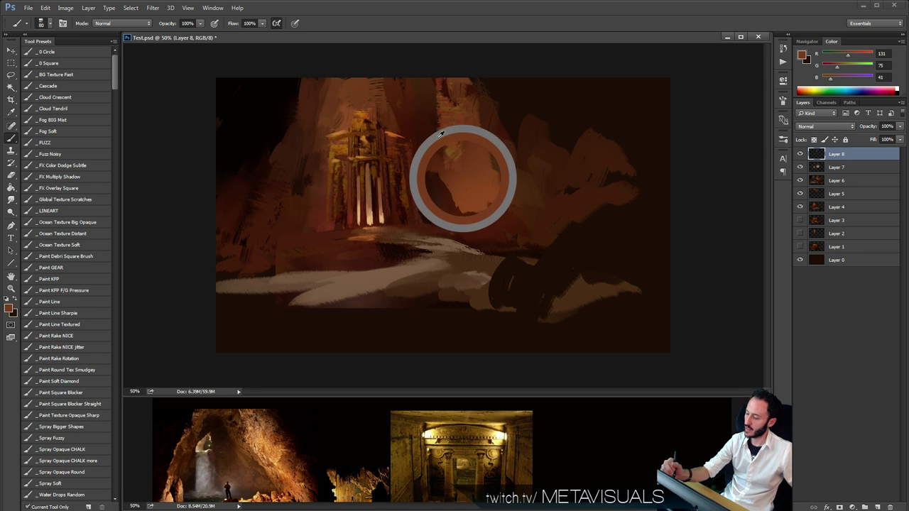
pyautogui.moveTo(431, 151)
pyautogui.mouseDown()
pyautogui.moveTo(417, 115)
pyautogui.moveTo(468, 151)
pyautogui.moveTo(493, 140)
pyautogui.moveTo(469, 102)
pyautogui.moveTo(435, 104)
pyautogui.moveTo(457, 144)
pyautogui.moveTo(512, 106)
pyautogui.mouseUp()
pyautogui.press('r')
pyautogui.press('b')
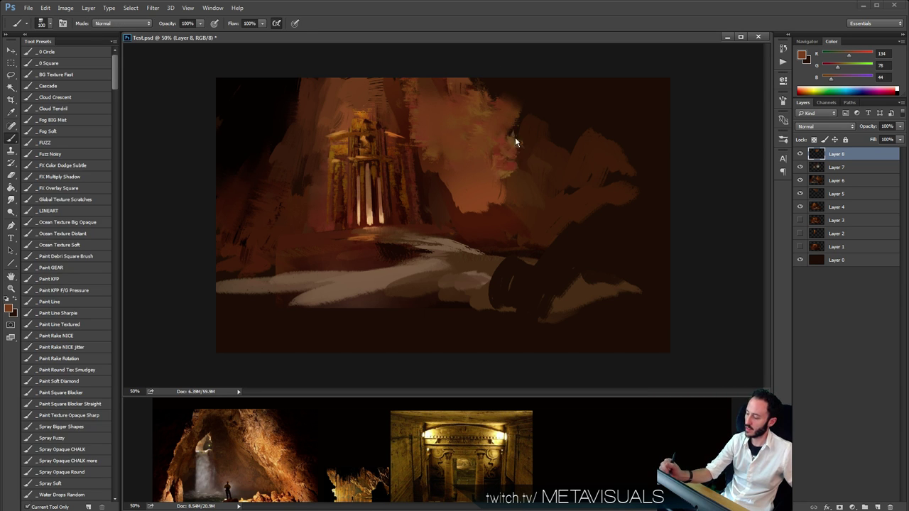
pyautogui.moveTo(513, 173)
pyautogui.mouseDown()
pyautogui.moveTo(551, 186)
pyautogui.moveTo(526, 177)
pyautogui.moveTo(536, 192)
pyautogui.moveTo(623, 222)
pyautogui.moveTo(460, 78)
pyautogui.moveTo(511, 116)
pyautogui.mouseUp()
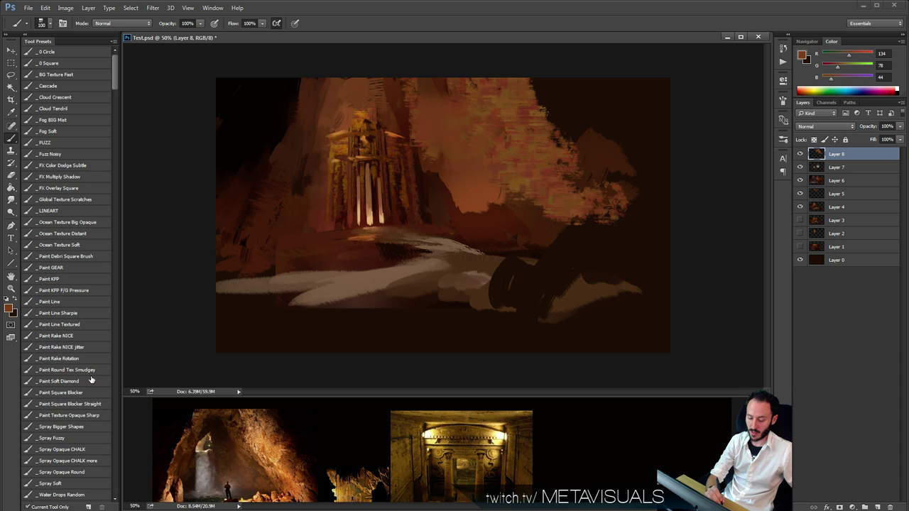
# Switch to another brush preset at 150 pixels and soften the textured area right of the temple with sampled orange-browns.
pyautogui.moveTo(116, 77); pyautogui.dragTo(115, 83)
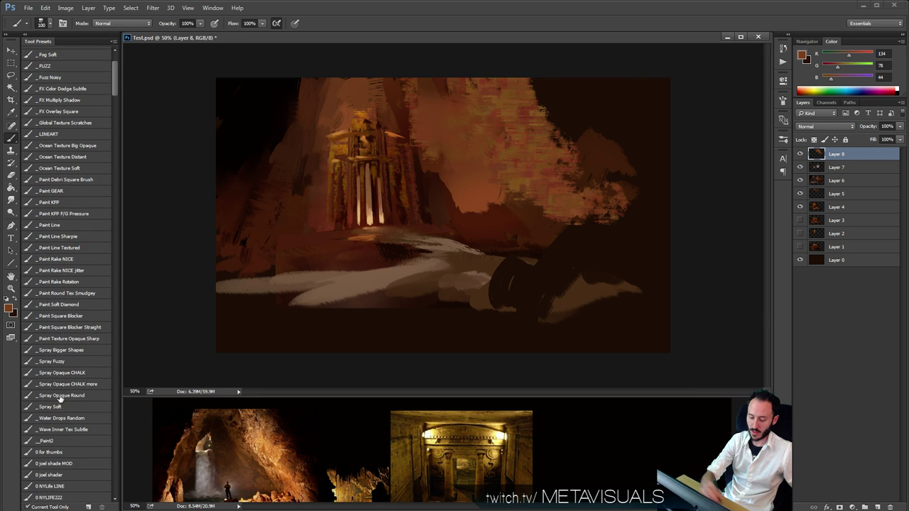
pyautogui.click(59, 440)
pyautogui.press('space')
pyautogui.press(']')
pyautogui.keyDown('alt'); pyautogui.click(468, 148); pyautogui.keyUp('alt')
pyautogui.moveTo(456, 115)
pyautogui.mouseDown()
pyautogui.moveTo(455, 94)
pyautogui.moveTo(507, 168)
pyautogui.moveTo(536, 99)
pyautogui.mouseUp()
pyautogui.keyDown('alt'); pyautogui.click(477, 196); pyautogui.keyUp('alt')
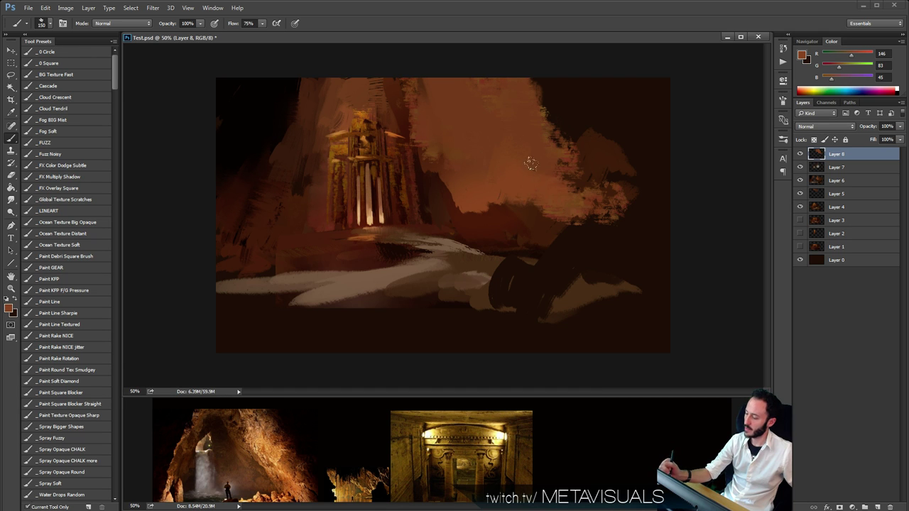
# Extend the orange-brown sky to the canvas's right edge with sampled colours, leaving dark mountain silhouettes below it.
pyautogui.keyDown('alt'); pyautogui.click(531, 164); pyautogui.keyUp('alt')
pyautogui.moveTo(561, 167)
pyautogui.mouseDown()
pyautogui.moveTo(575, 117)
pyautogui.moveTo(614, 92)
pyautogui.moveTo(612, 63)
pyautogui.moveTo(658, 67)
pyautogui.moveTo(664, 145)
pyautogui.mouseUp()
pyautogui.press('space')
pyautogui.keyDown('alt'); pyautogui.click(533, 229); pyautogui.keyUp('alt')
pyautogui.moveTo(593, 194)
pyautogui.mouseDown()
pyautogui.moveTo(582, 173)
pyautogui.moveTo(639, 113)
pyautogui.moveTo(675, 181)
pyautogui.moveTo(666, 205)
pyautogui.mouseUp()
pyautogui.keyDown('alt'); pyautogui.click(592, 134); pyautogui.keyUp('alt')
pyautogui.moveTo(611, 168); pyautogui.dragTo(666, 213)
pyautogui.moveTo(655, 152); pyautogui.dragTo(668, 162)
pyautogui.press('space')
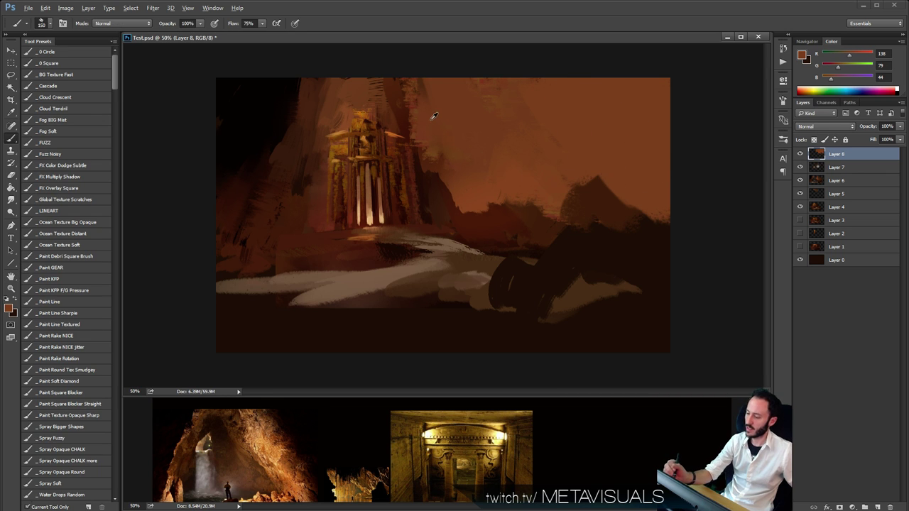
# Paint sky over the dark upper-left corner beside the temple with sampled orange-brown RGB 129, 75, 42.
pyautogui.keyDown('alt'); pyautogui.click(432, 109); pyautogui.keyUp('alt')
pyautogui.keyDown('alt'); pyautogui.click(284, 114); pyautogui.keyUp('alt')
pyautogui.keyDown('alt'); pyautogui.click(292, 210); pyautogui.keyUp('alt')
pyautogui.keyDown('alt'); pyautogui.click(483, 123); pyautogui.keyUp('alt')
pyautogui.moveTo(268, 83)
pyautogui.mouseDown()
pyautogui.moveTo(267, 122)
pyautogui.moveTo(248, 152)
pyautogui.moveTo(249, 59)
pyautogui.moveTo(229, 63)
pyautogui.moveTo(287, 90)
pyautogui.mouseUp()
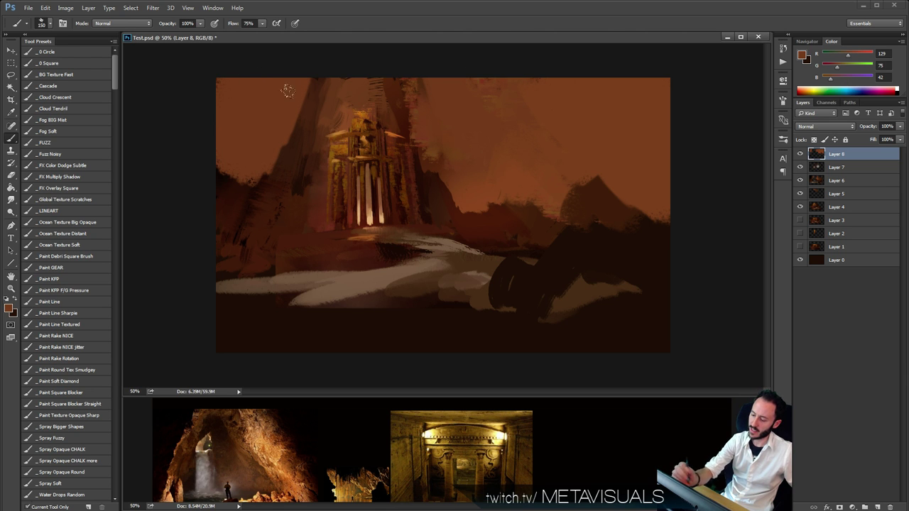
pyautogui.press('space')
pyautogui.keyDown('alt'); pyautogui.click(276, 188); pyautogui.keyUp('alt')
pyautogui.keyDown('alt'); pyautogui.click(226, 140); pyautogui.keyUp('alt')
pyautogui.press('space')
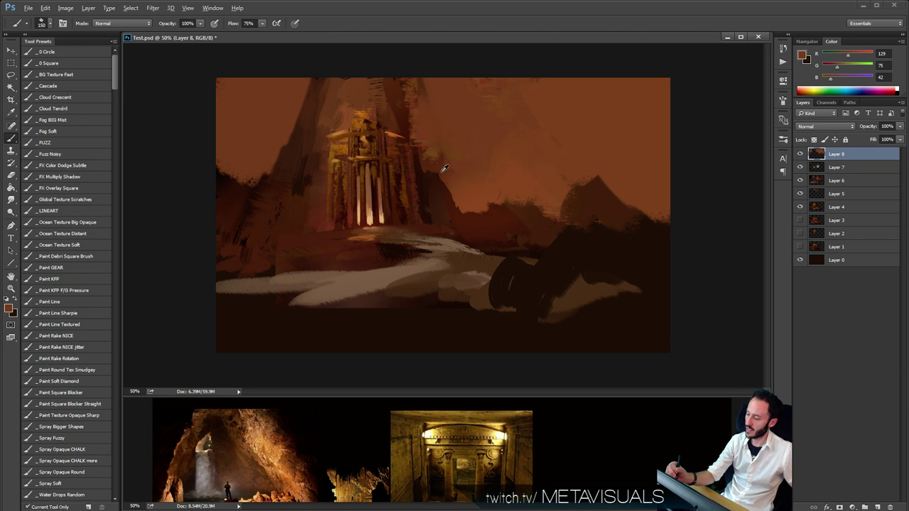
# Paint a distant mountain silhouette just right of the temple using sampled reddish-brown RGB 99, 52, 27.
pyautogui.keyDown('alt'); pyautogui.click(444, 168); pyautogui.keyUp('alt')
pyautogui.moveTo(447, 155)
pyautogui.mouseDown()
pyautogui.moveTo(436, 118)
pyautogui.moveTo(483, 144)
pyautogui.moveTo(480, 169)
pyautogui.mouseUp()
pyautogui.keyDown('alt'); pyautogui.click(459, 134); pyautogui.keyUp('alt')
pyautogui.keyDown('alt'); pyautogui.click(448, 154); pyautogui.keyUp('alt')
pyautogui.press(']')
pyautogui.moveTo(453, 138)
pyautogui.mouseDown()
pyautogui.moveTo(484, 154)
pyautogui.moveTo(446, 150)
pyautogui.moveTo(482, 154)
pyautogui.moveTo(476, 194)
pyautogui.mouseUp()
pyautogui.keyDown('alt'); pyautogui.click(442, 144); pyautogui.keyUp('alt')
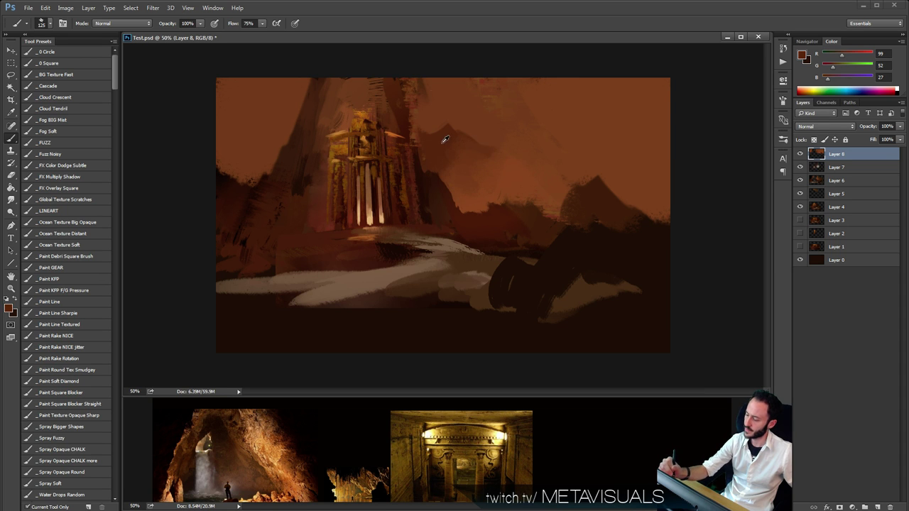
# Extend the distant mountain's slope downward to the right at 90 pixels, refining its edge with sampled sky orange-brown.
pyautogui.press('[')
pyautogui.press('[')
pyautogui.moveTo(497, 152)
pyautogui.mouseDown()
pyautogui.moveTo(516, 180)
pyautogui.moveTo(541, 188)
pyautogui.mouseUp()
pyautogui.keyDown('alt'); pyautogui.click(505, 135); pyautogui.keyUp('alt')
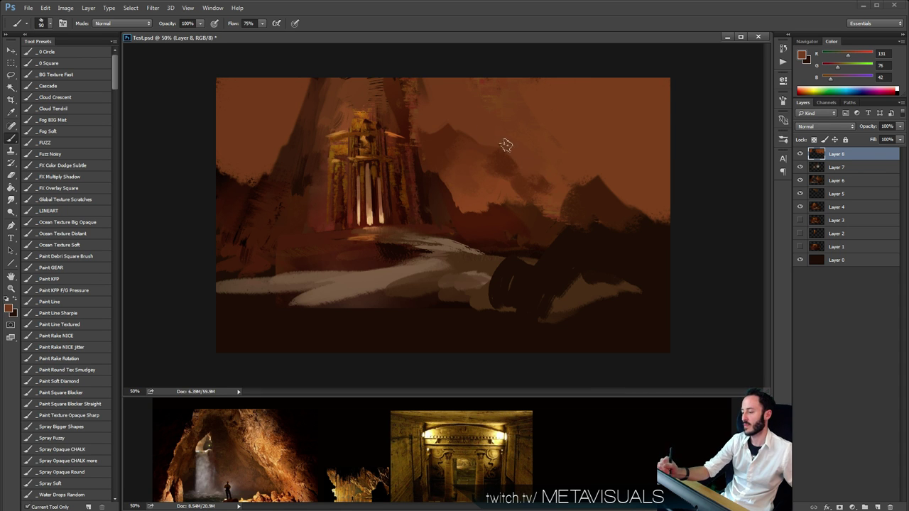
pyautogui.keyDown('alt'); pyautogui.click(544, 186); pyautogui.keyUp('alt')
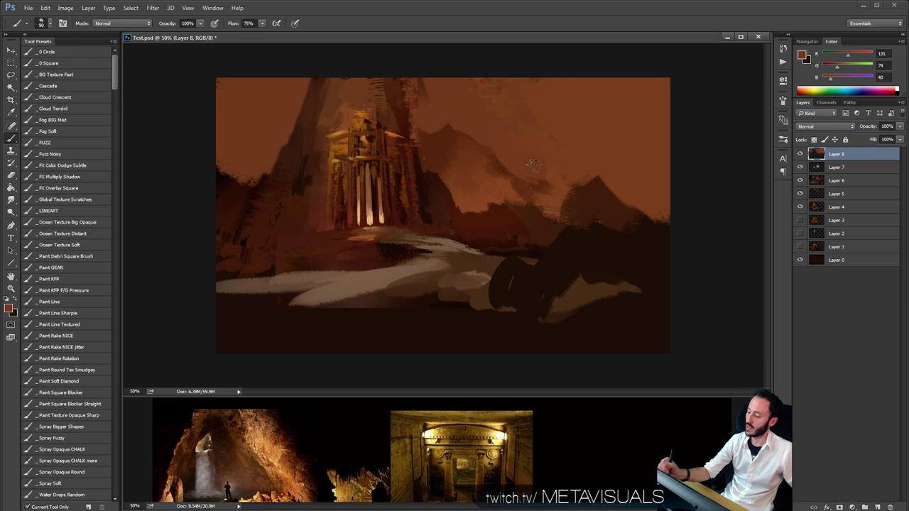
# Paint a broad diagonal haze streak above the distant mountain's slope in muted greyish pink RGB 132, 108, 96.
pyautogui.click(843, 66)
pyautogui.moveTo(531, 142)
pyautogui.mouseDown()
pyautogui.moveTo(527, 166)
pyautogui.moveTo(544, 172)
pyautogui.mouseUp()
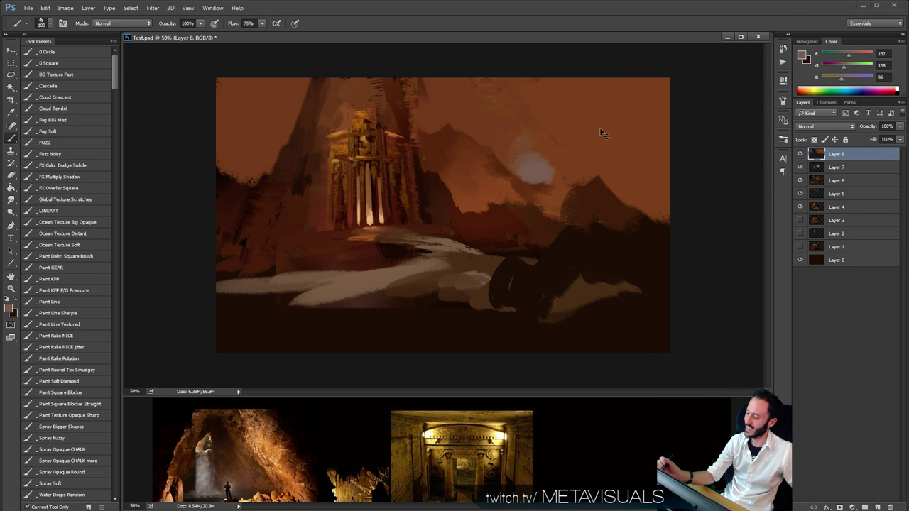
pyautogui.hotkey('ctrl', 'z')
pyautogui.press(']')
pyautogui.press(']')
pyautogui.moveTo(517, 122)
pyautogui.mouseDown()
pyautogui.moveTo(512, 153)
pyautogui.moveTo(550, 157)
pyautogui.mouseUp()
pyautogui.press(']')
pyautogui.press(']')
pyautogui.moveTo(490, 106)
pyautogui.mouseDown()
pyautogui.moveTo(497, 133)
pyautogui.moveTo(470, 98)
pyautogui.moveTo(443, 95)
pyautogui.moveTo(426, 129)
pyautogui.moveTo(449, 115)
pyautogui.mouseUp()
# Cover the dark spire behind the temple with sampled orange-brown RGB 129, 75, 42 at 175 pixels, leaving a dark peak beside it.
pyautogui.keyDown('alt'); pyautogui.click(408, 115); pyautogui.keyUp('alt')
pyautogui.press('[')
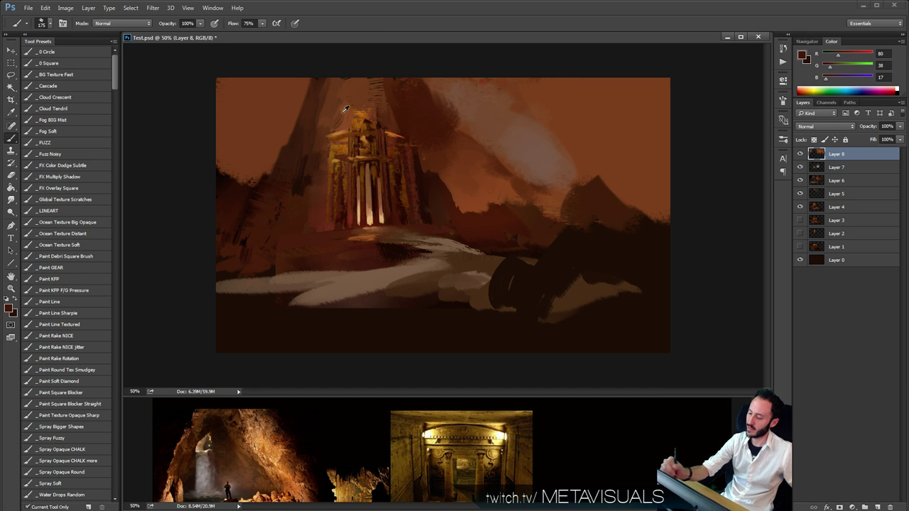
pyautogui.keyDown('alt'); pyautogui.click(288, 110); pyautogui.keyUp('alt')
pyautogui.moveTo(325, 99)
pyautogui.mouseDown()
pyautogui.moveTo(310, 85)
pyautogui.moveTo(292, 120)
pyautogui.moveTo(316, 145)
pyautogui.mouseUp()
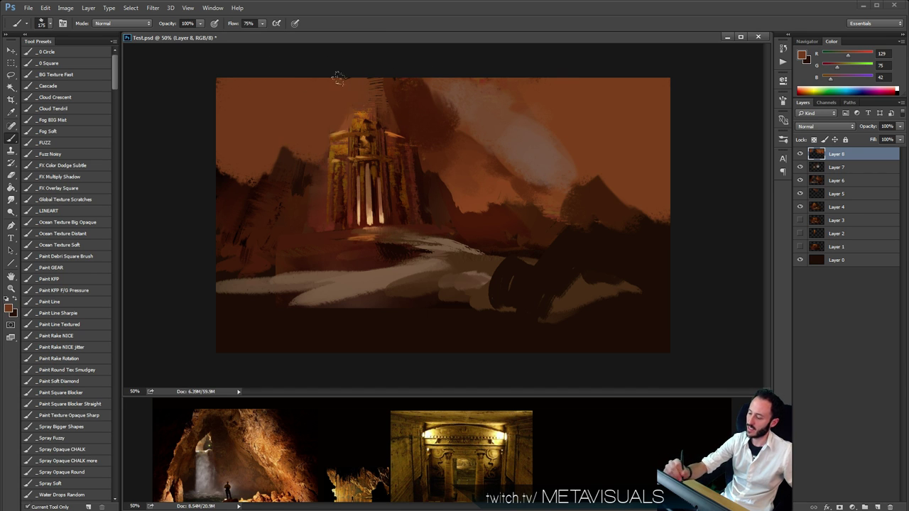
pyautogui.moveTo(412, 97)
pyautogui.mouseDown()
pyautogui.moveTo(407, 107)
pyautogui.moveTo(441, 93)
pyautogui.mouseUp()
pyautogui.press('space')
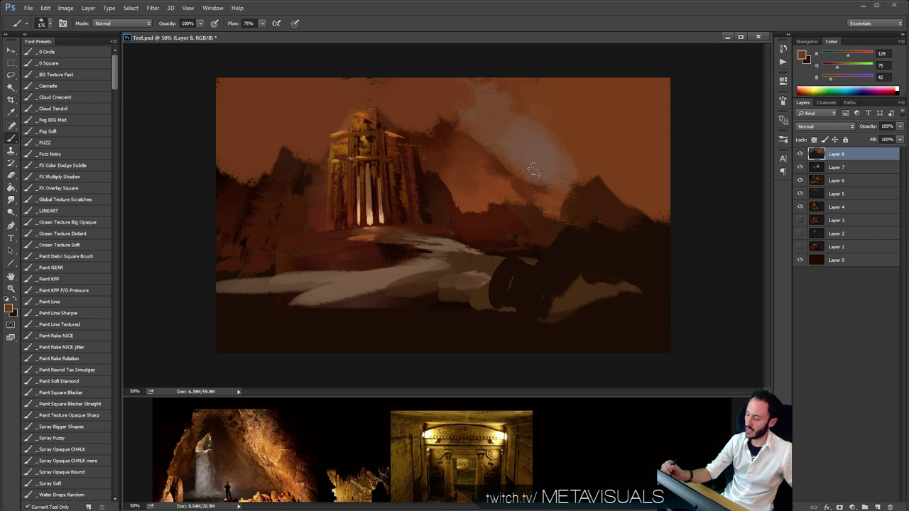
pyautogui.press('space')
# Lighten and reshape the mountains left of the temple at 90 pixels using sampled orange-browns and reddish-browns.
pyautogui.press('[')
pyautogui.press('[')
pyautogui.press('[')
pyautogui.moveTo(296, 168)
pyautogui.mouseDown()
pyautogui.moveTo(292, 202)
pyautogui.moveTo(253, 218)
pyautogui.moveTo(286, 196)
pyautogui.moveTo(266, 177)
pyautogui.moveTo(301, 176)
pyautogui.moveTo(241, 218)
pyautogui.moveTo(284, 178)
pyautogui.moveTo(243, 200)
pyautogui.mouseUp()
pyautogui.keyDown('alt'); pyautogui.click(285, 181); pyautogui.keyUp('alt')
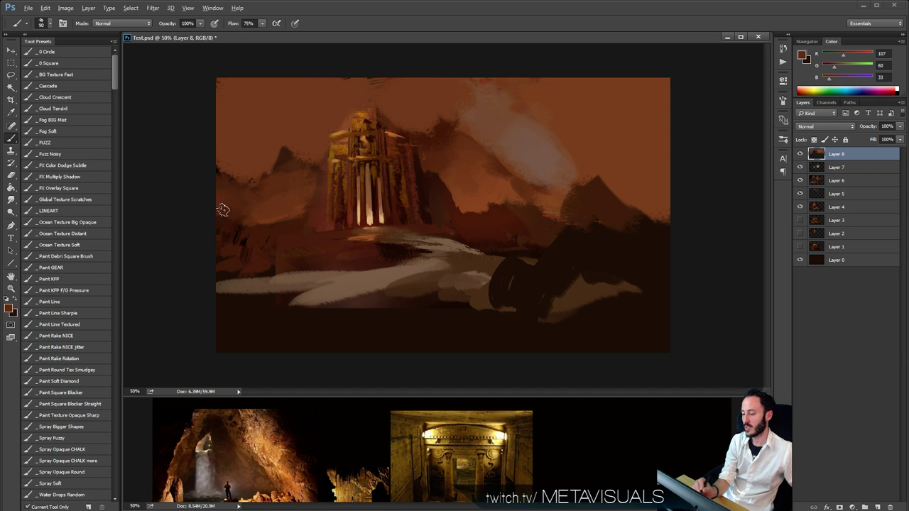
pyautogui.keyDown('alt'); pyautogui.click(268, 237); pyautogui.keyUp('alt')
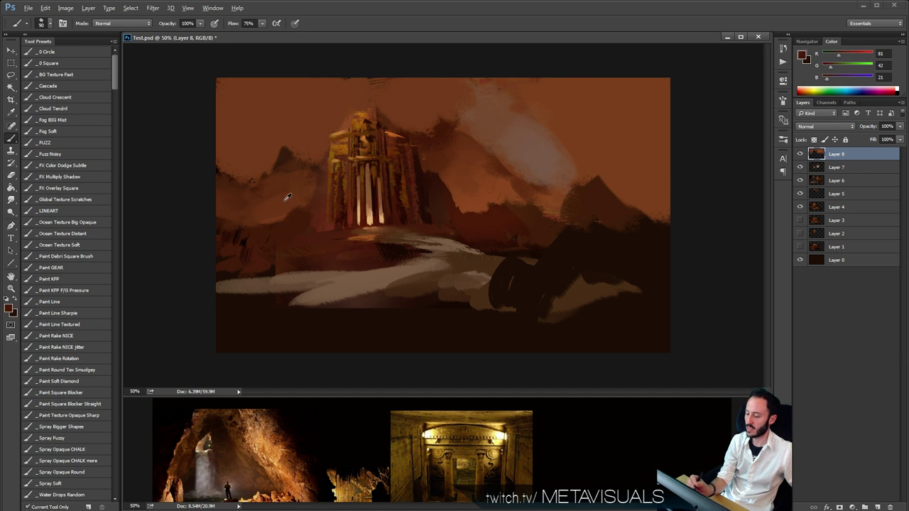
pyautogui.keyDown('alt'); pyautogui.click(285, 201); pyautogui.keyUp('alt')
pyautogui.press('space')
pyautogui.keyDown('alt'); pyautogui.click(291, 262); pyautogui.keyUp('alt')
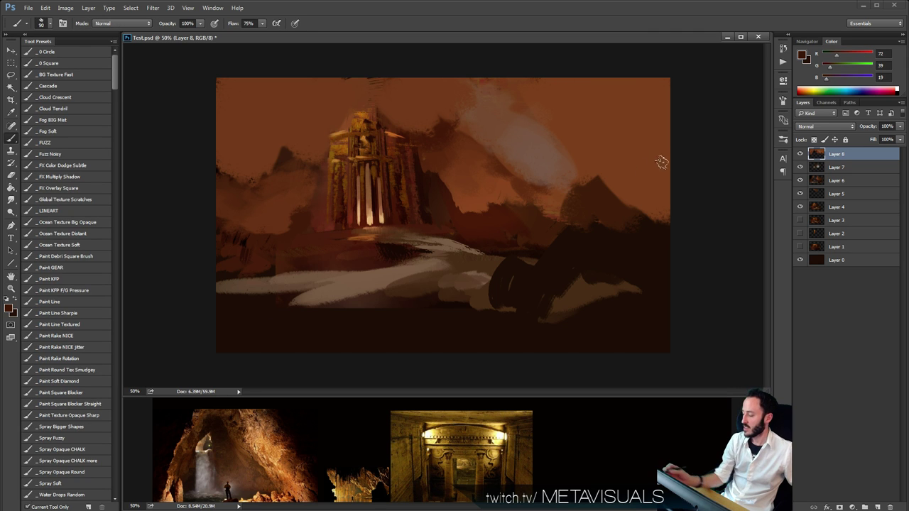
# Paint a grey mist band on the ground left of the temple with RGB 130, 121, 114 sampled from the waterfall reference.
pyautogui.keyDown('alt'); pyautogui.click(207, 485); pyautogui.keyUp('alt')
pyautogui.moveTo(310, 241)
pyautogui.mouseDown()
pyautogui.moveTo(319, 253)
pyautogui.moveTo(229, 266)
pyautogui.mouseUp()
pyautogui.hotkey('ctrl', 'z')
pyautogui.press('space')
pyautogui.press('[')
pyautogui.press('[')
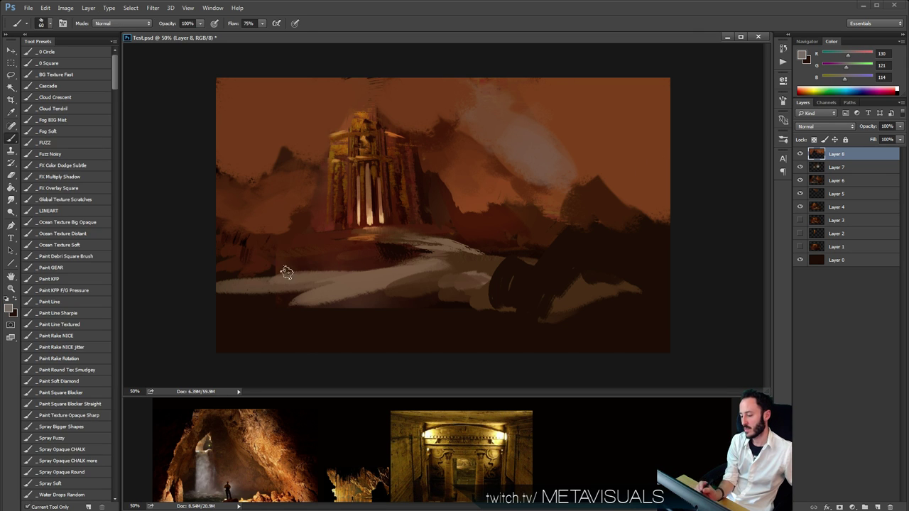
pyautogui.press('[')
pyautogui.press('[')
pyautogui.moveTo(316, 268)
pyautogui.mouseDown()
pyautogui.moveTo(266, 274)
pyautogui.moveTo(321, 269)
pyautogui.moveTo(249, 265)
pyautogui.mouseUp()
# Extend the mist to the canvas's left edge with RGB 107, 90, 81 and smudge it softly upward.
pyautogui.press('r')
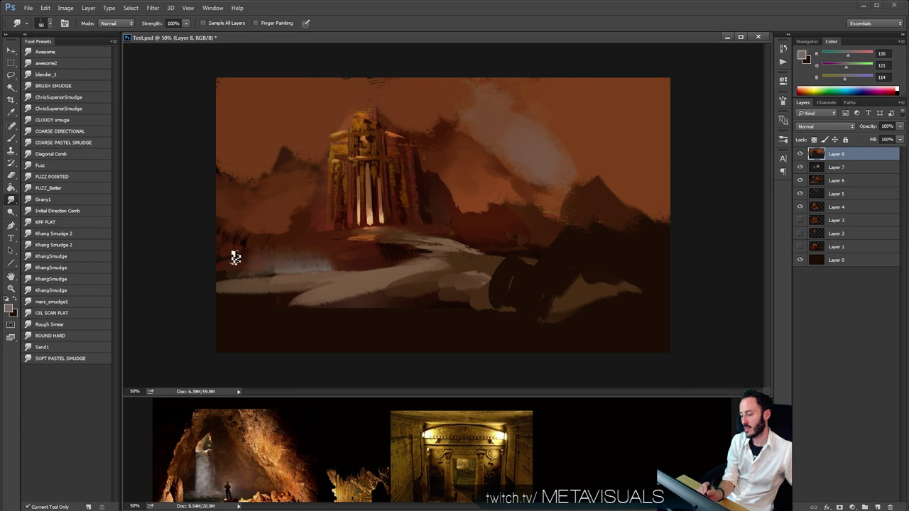
pyautogui.press('b')
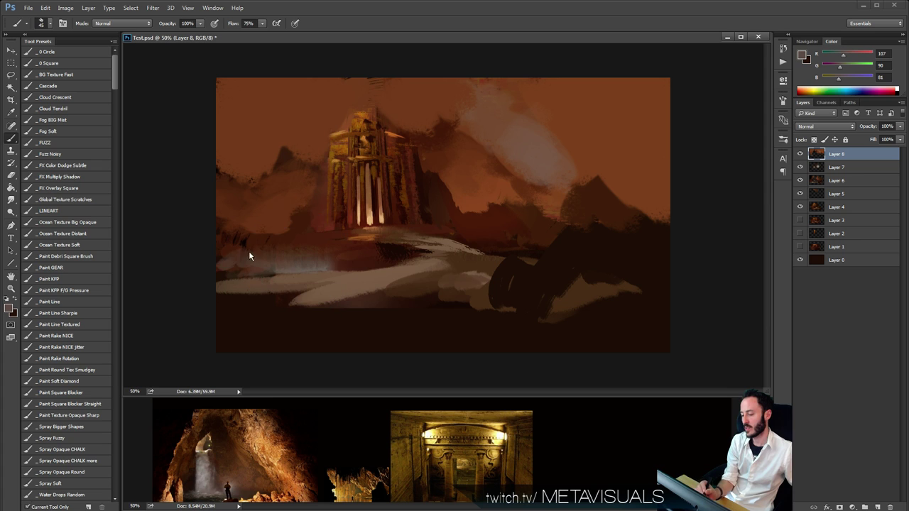
pyautogui.press('r')
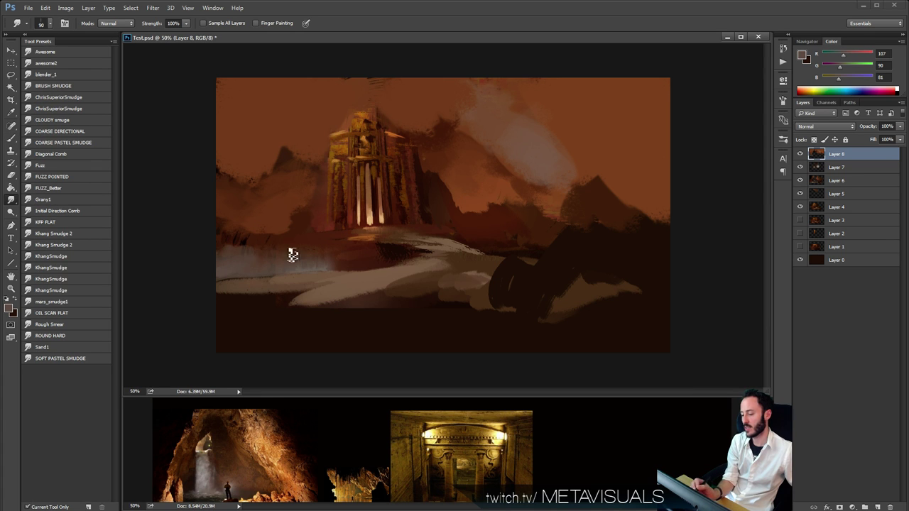
# Paint a matching RGB 107, 90, 81 mist band behind the dark rocks right of the path and smudge it upward.
pyautogui.press('b')
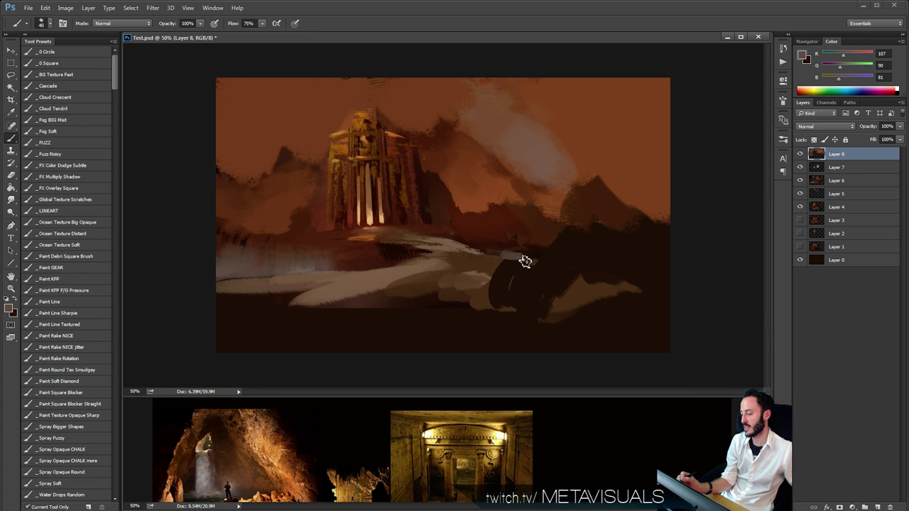
pyautogui.moveTo(514, 254)
pyautogui.mouseDown()
pyautogui.moveTo(628, 264)
pyautogui.moveTo(528, 258)
pyautogui.moveTo(564, 263)
pyautogui.moveTo(602, 253)
pyautogui.moveTo(536, 257)
pyautogui.moveTo(588, 259)
pyautogui.mouseUp()
pyautogui.press('r')
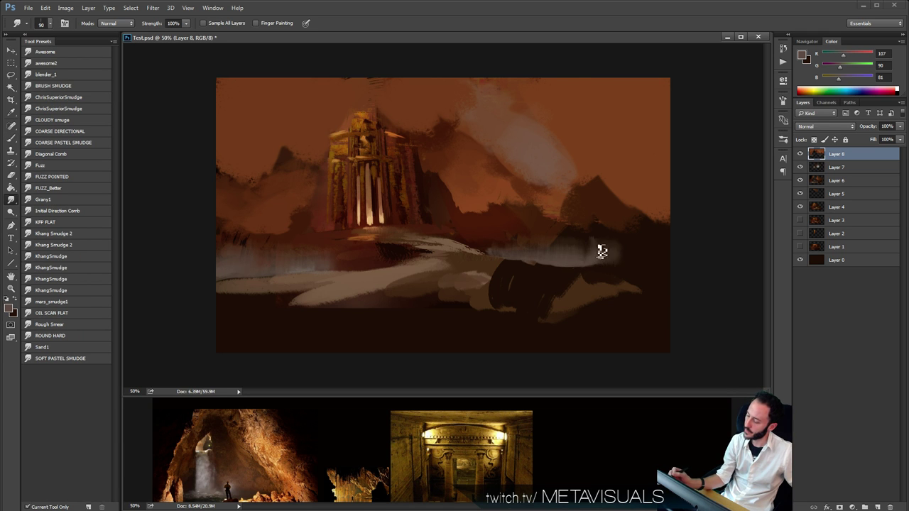
# Refine the mountain peaks just right of the temple with sampled dark reddish-brown and sky orange-brown.
pyautogui.press('b')
pyautogui.keyDown('alt'); pyautogui.click(440, 124); pyautogui.keyUp('alt')
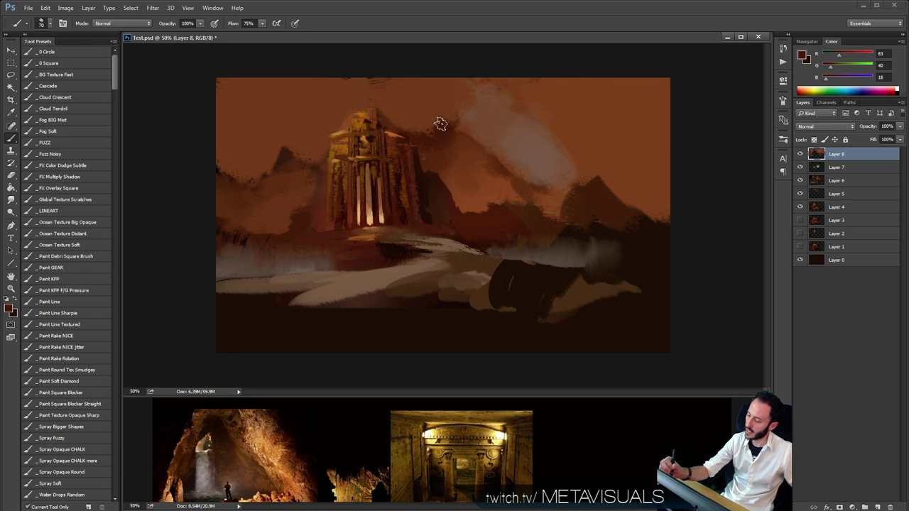
pyautogui.keyDown('alt'); pyautogui.click(465, 160); pyautogui.keyUp('alt')
# Create a new layer above the painting and switch to the Paint Square Blocker Straight brush preset.
pyautogui.hotkey('ctrl', 'shift', 'alt', 'n')
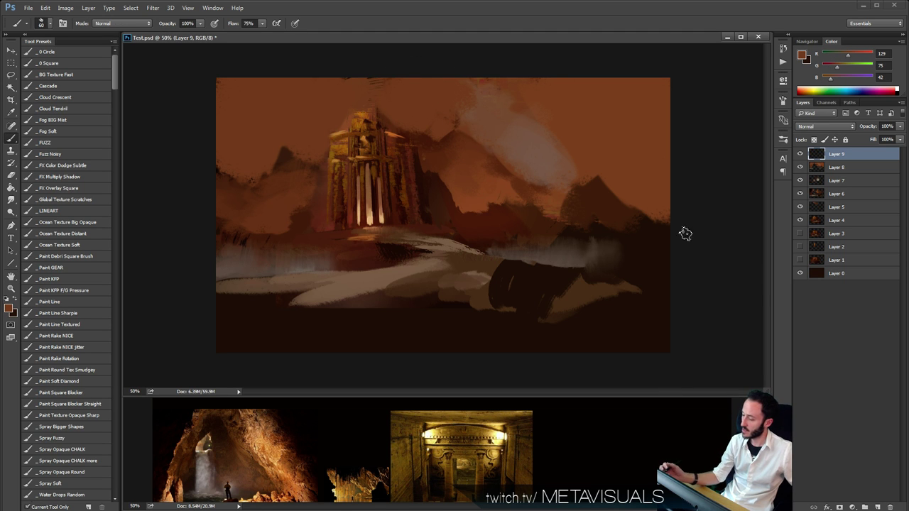
pyautogui.click(83, 370)
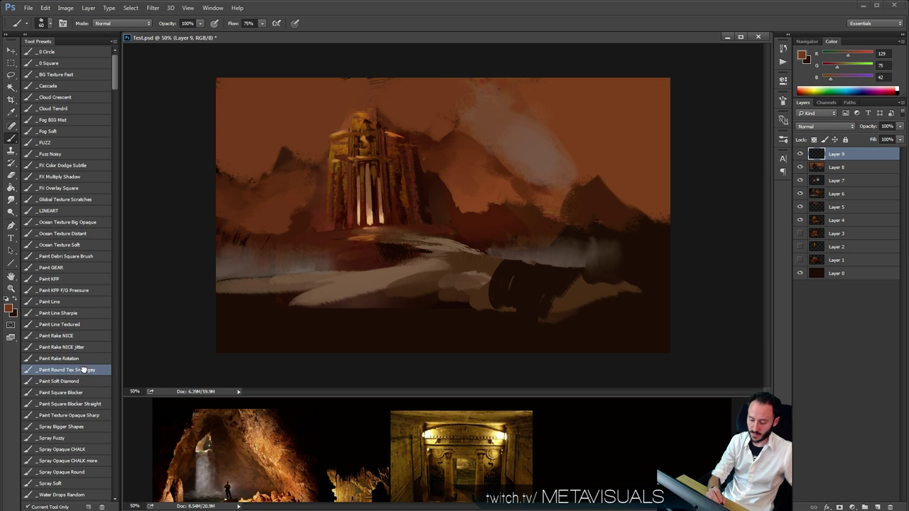
pyautogui.click(91, 403)
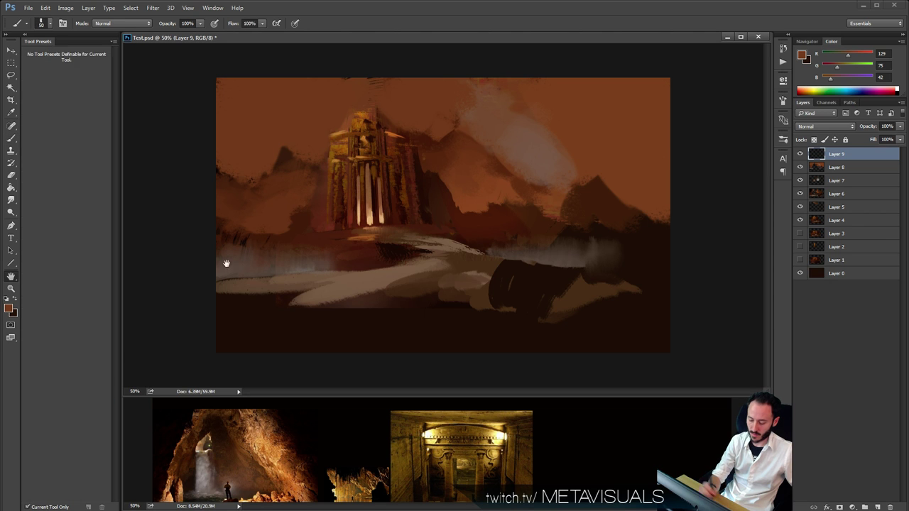
# Paint thin vertical towers behind the temple's left side at 35 pixels with sampled golden and dark browns.
pyautogui.keyDown('alt'); pyautogui.click(332, 150); pyautogui.keyUp('alt')
pyautogui.press('[')
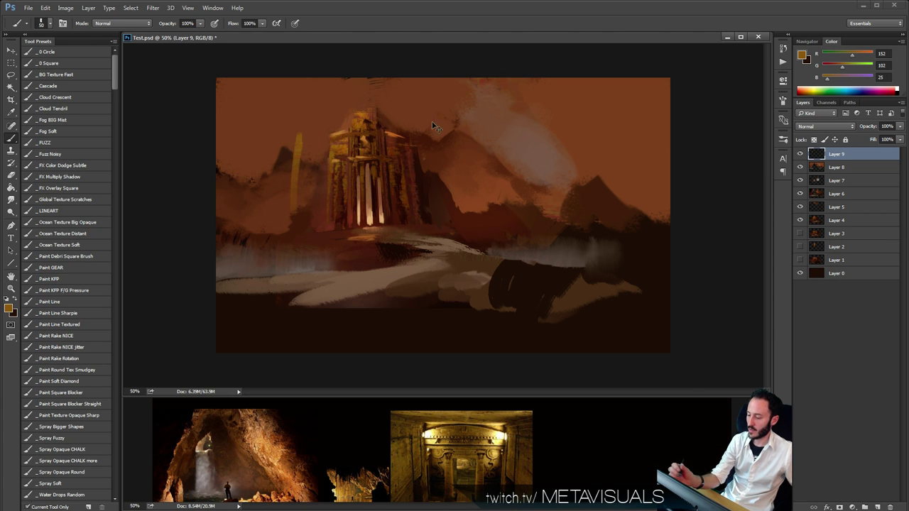
pyautogui.moveTo(315, 125)
pyautogui.mouseDown()
pyautogui.moveTo(316, 176)
pyautogui.moveTo(317, 132)
pyautogui.moveTo(314, 183)
pyautogui.moveTo(315, 149)
pyautogui.mouseUp()
pyautogui.keyDown('alt'); pyautogui.click(316, 176); pyautogui.keyUp('alt')
pyautogui.press(']')
pyautogui.keyDown('alt'); pyautogui.click(315, 147); pyautogui.keyUp('alt')
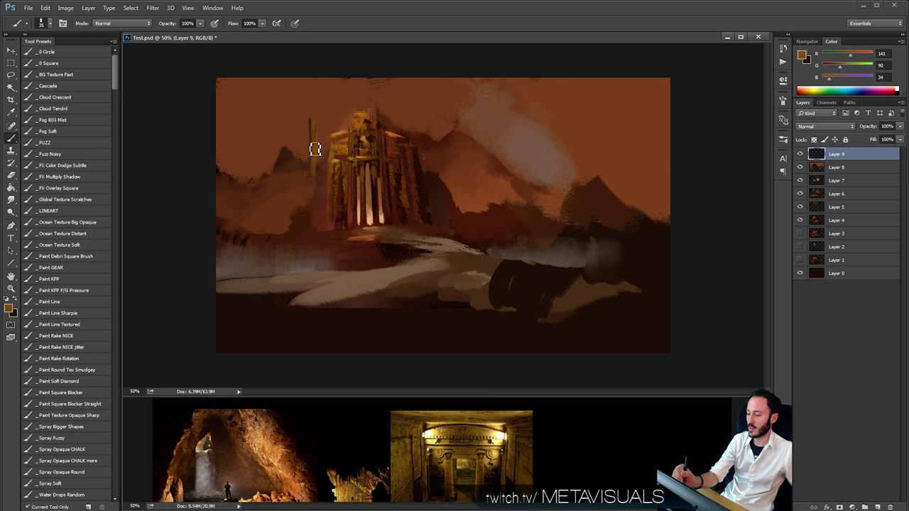
pyautogui.keyDown('alt'); pyautogui.click(318, 172); pyautogui.keyUp('alt')
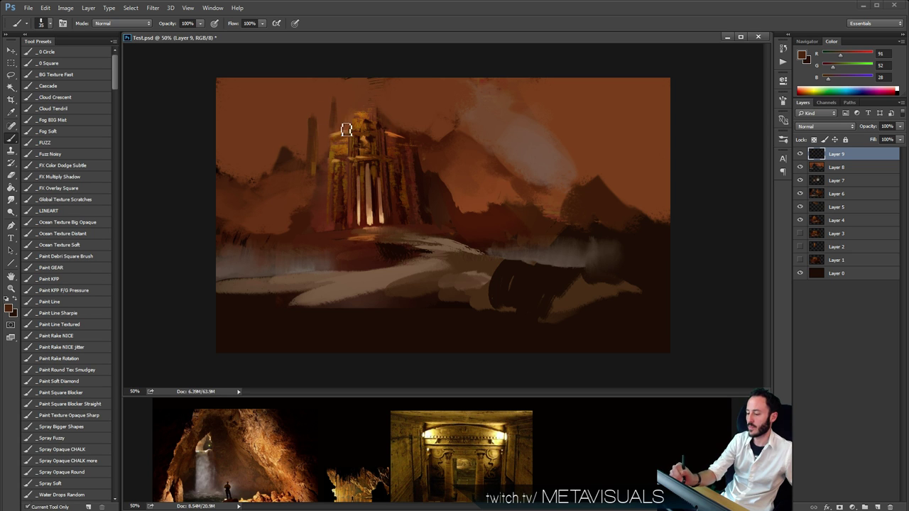
# Thicken the tower cluster behind the temple's left side with dark brown RGB 91, 52, 28, enlarging the brush to 70 pixels.
pyautogui.press(']')
pyautogui.press(']')
pyautogui.moveTo(323, 121); pyautogui.dragTo(322, 144)
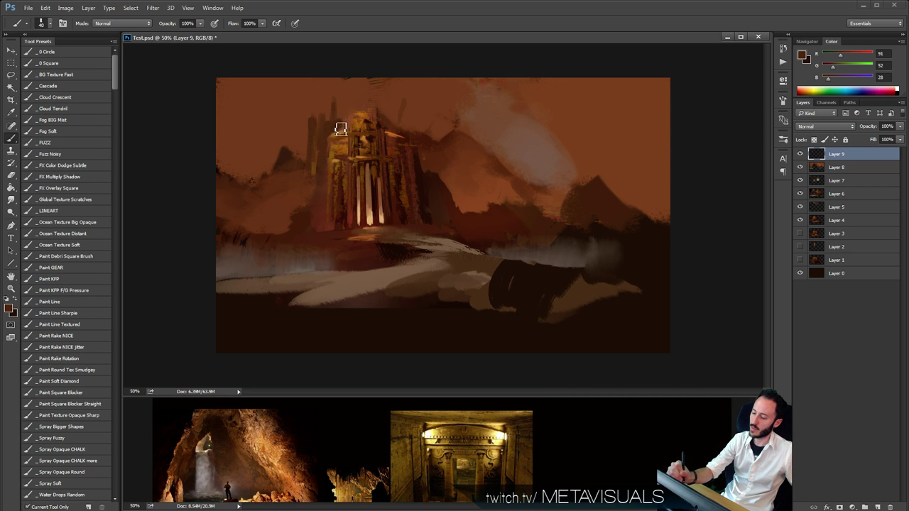
pyautogui.press(']')
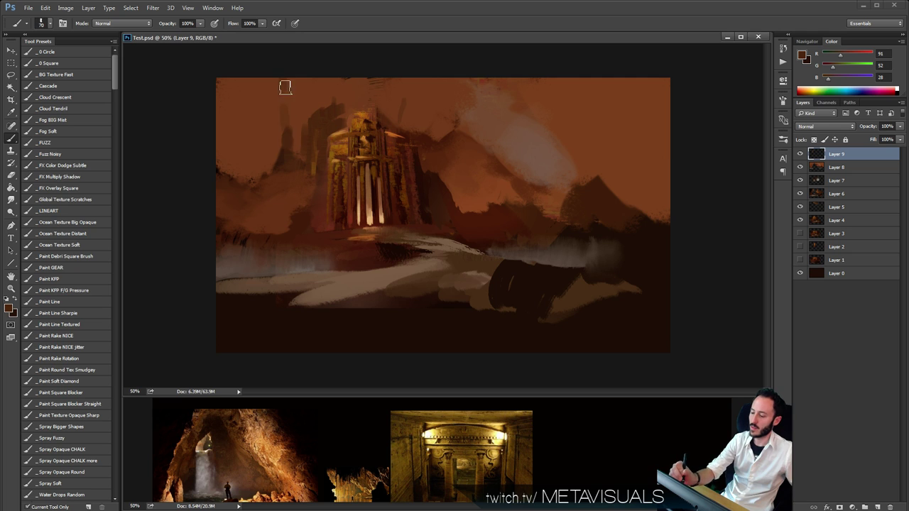
# Extend the dark brown towers up to the canvas's top edge and add another farther left with a 70 to 90 pixel brush.
pyautogui.moveTo(285, 87)
pyautogui.mouseDown()
pyautogui.moveTo(298, 137)
pyautogui.moveTo(307, 98)
pyautogui.moveTo(318, 103)
pyautogui.moveTo(331, 73)
pyautogui.mouseUp()
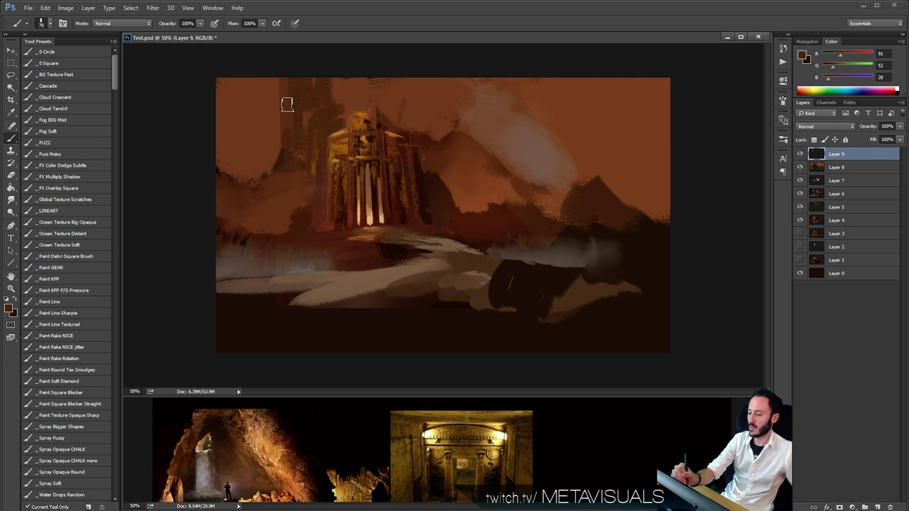
pyautogui.press(']')
pyautogui.moveTo(276, 171); pyautogui.dragTo(270, 122)
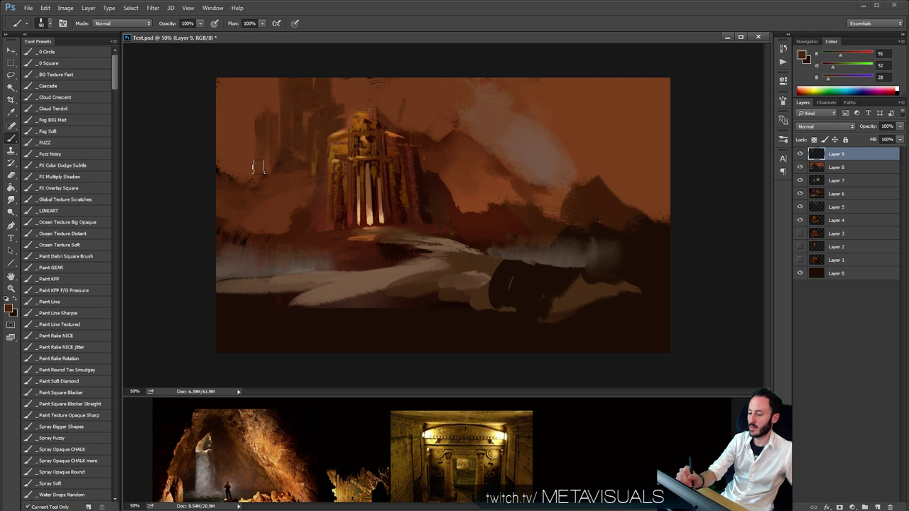
pyautogui.press('r')
pyautogui.press('b')
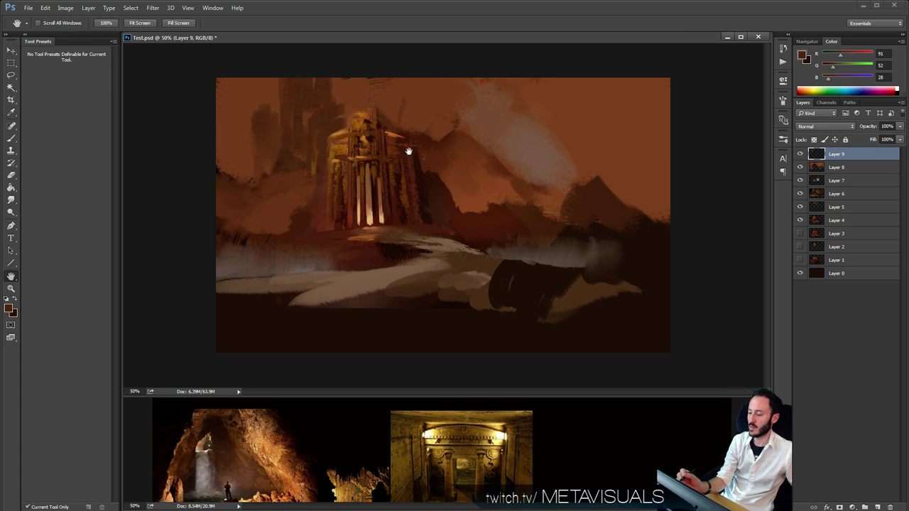
# Rotate the square brush tip's angle in the brush settings so it paints horizontal strokes.
pyautogui.click(781, 82)
pyautogui.moveTo(749, 193); pyautogui.dragTo(752, 203)
pyautogui.click(782, 103)
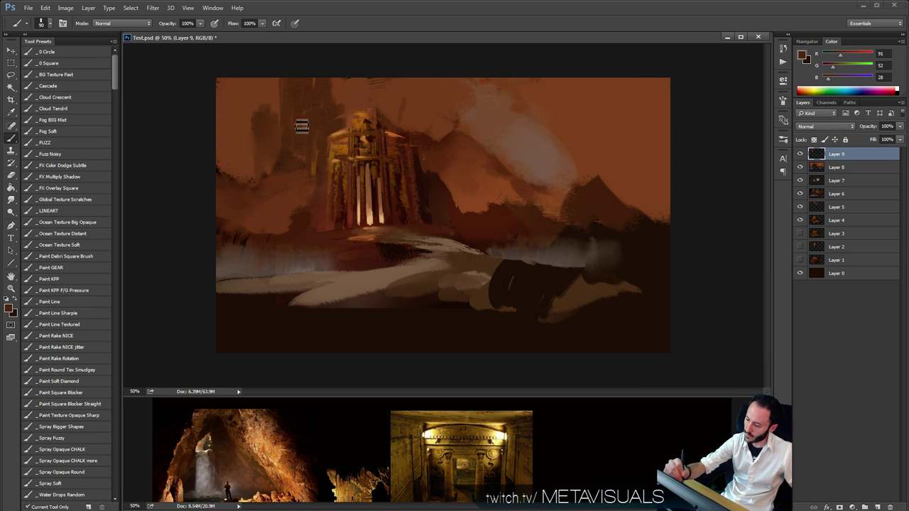
# Dab small horizontal golden highlights onto the background towers left of the temple with sampled RGB 198, 139, 70.
pyautogui.press('[')
pyautogui.press('[')
pyautogui.keyDown('alt'); pyautogui.click(339, 135); pyautogui.keyUp('alt')
pyautogui.press('[')
pyautogui.press('[')
pyautogui.press('[')
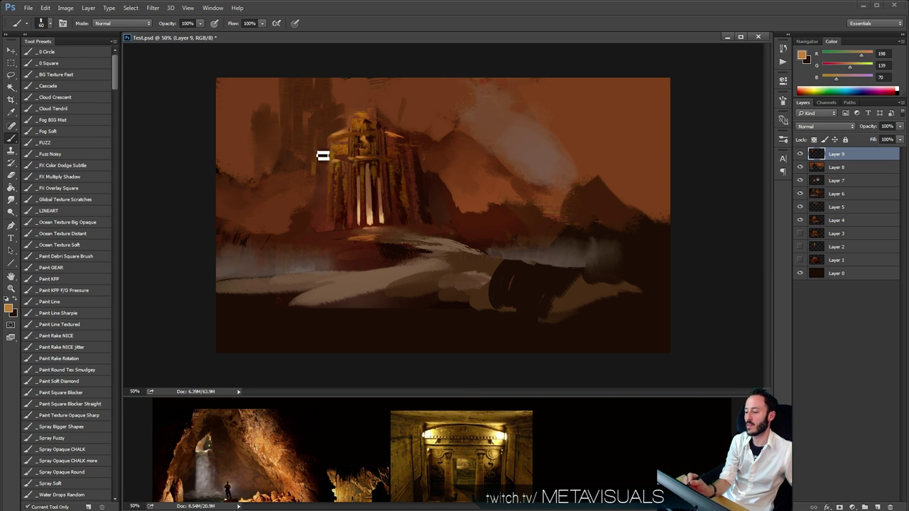
pyautogui.press('[')
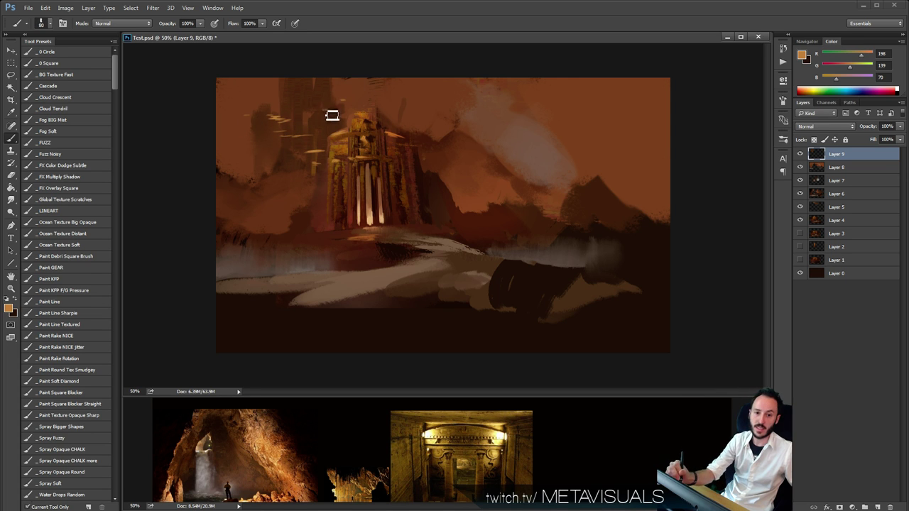
pyautogui.press('space')
pyautogui.press('b')
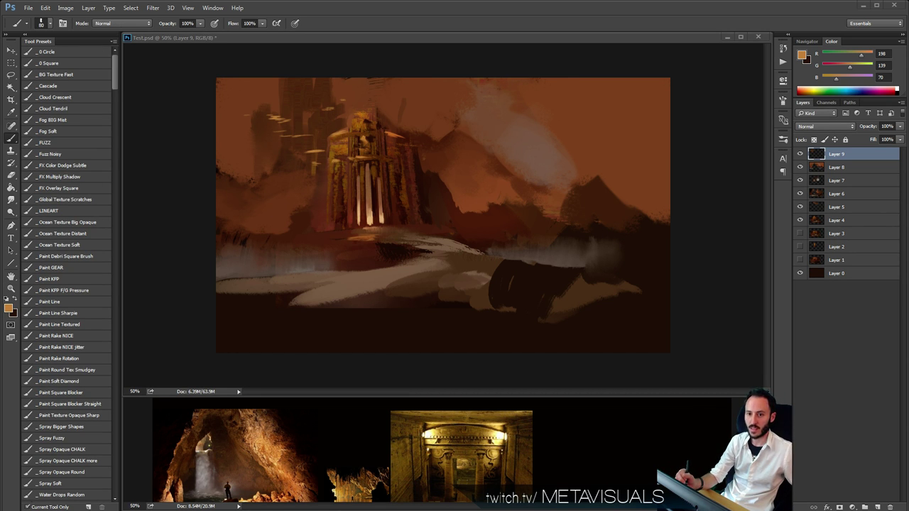
pyautogui.click(355, 213)
pyautogui.press('space')
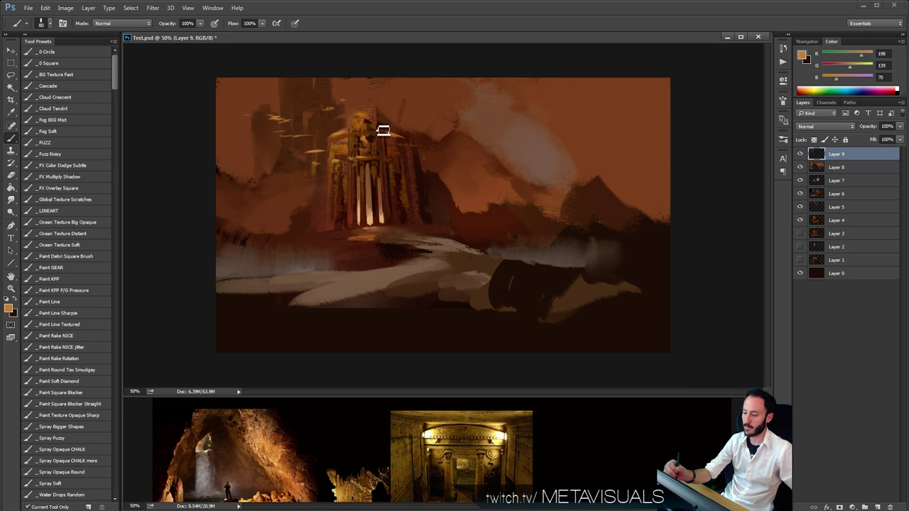
# Block in broader golden ledges on the background towers with sampled orange RGB 164, 90, 23, using brush sizes up to 150 pixels.
pyautogui.keyDown('alt'); pyautogui.click(340, 157); pyautogui.keyUp('alt')
pyautogui.press(']')
pyautogui.press(']')
pyautogui.press(']')
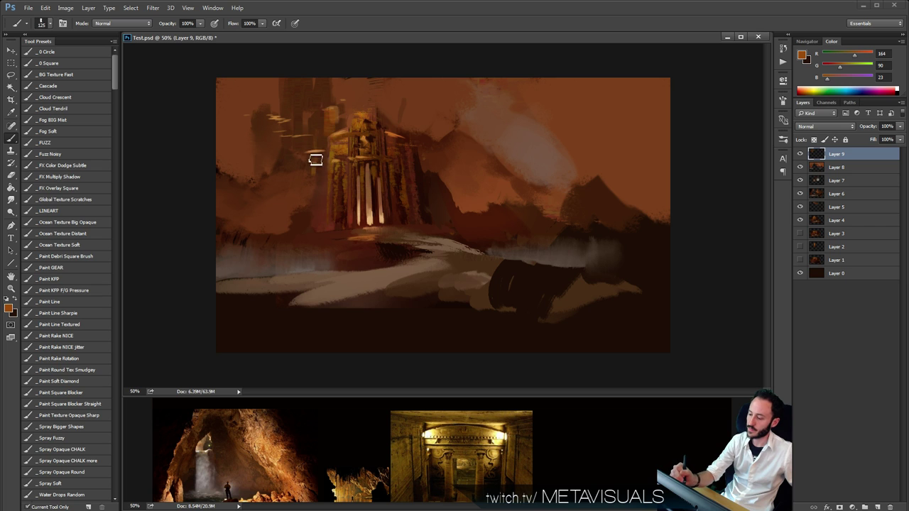
pyautogui.press('[')
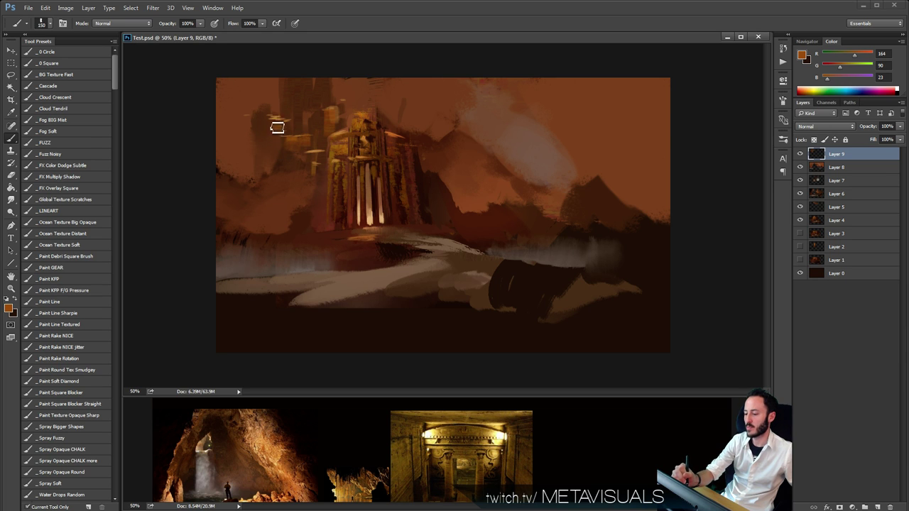
pyautogui.press('[')
pyautogui.press('[')
pyautogui.press('[')
pyautogui.press('space')
pyautogui.press('[')
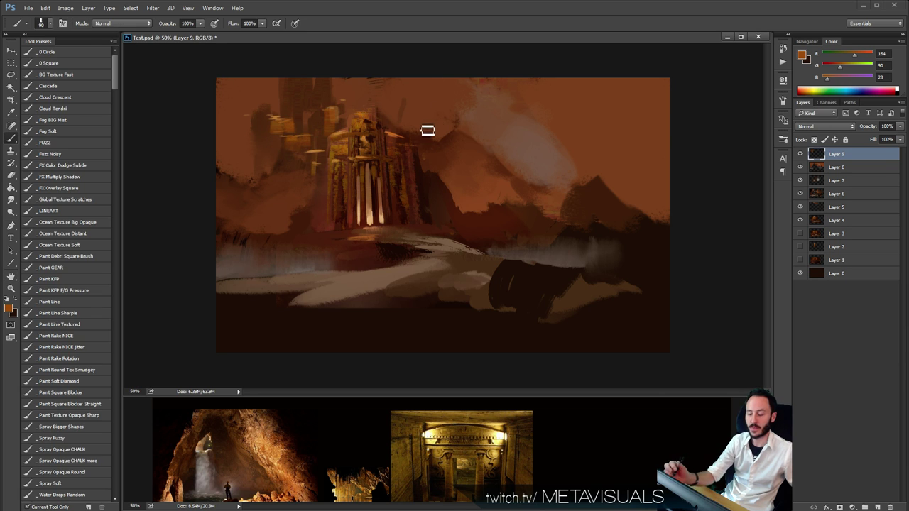
# Paint muted golden-brown strokes on the background towers with sampled RGB 111, 65, 26 and 143, 81, 28, using an 80 to 100 pixel brush.
pyautogui.keyDown('alt'); pyautogui.click(300, 135); pyautogui.keyUp('alt')
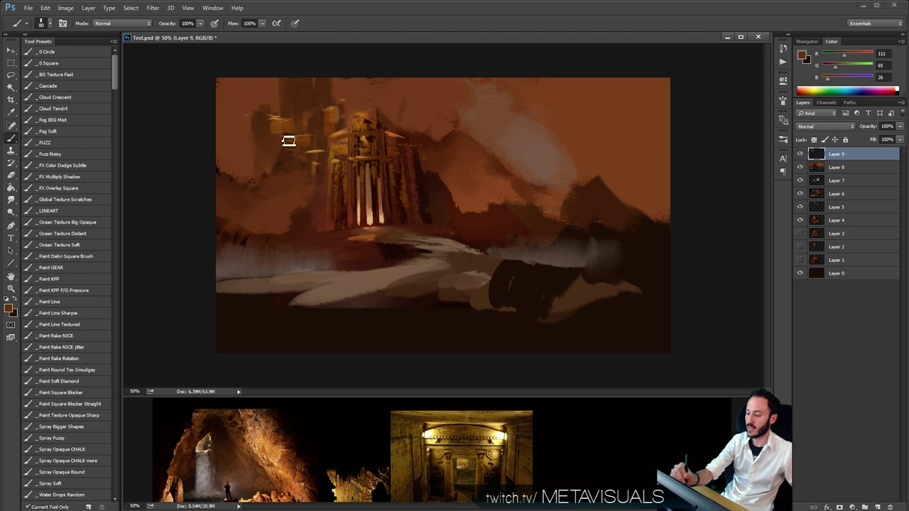
pyautogui.press(']')
pyautogui.keyDown('alt'); pyautogui.click(273, 127); pyautogui.keyUp('alt')
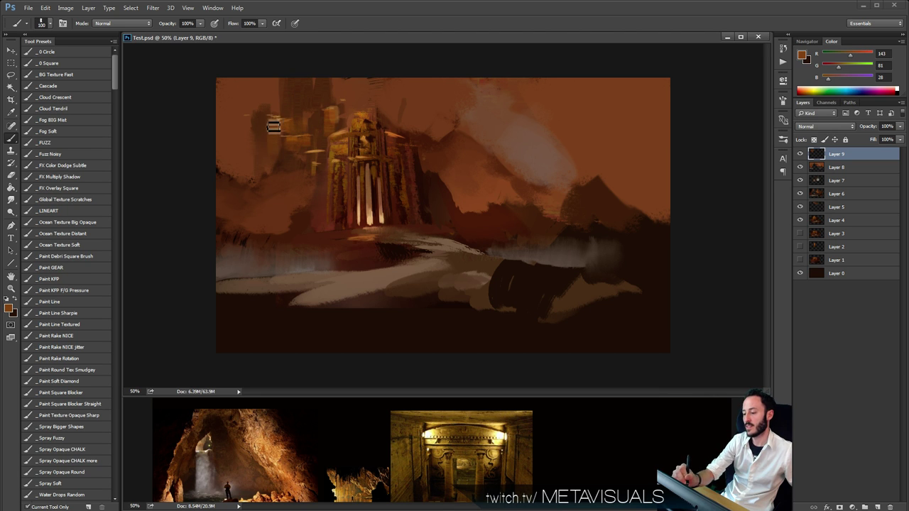
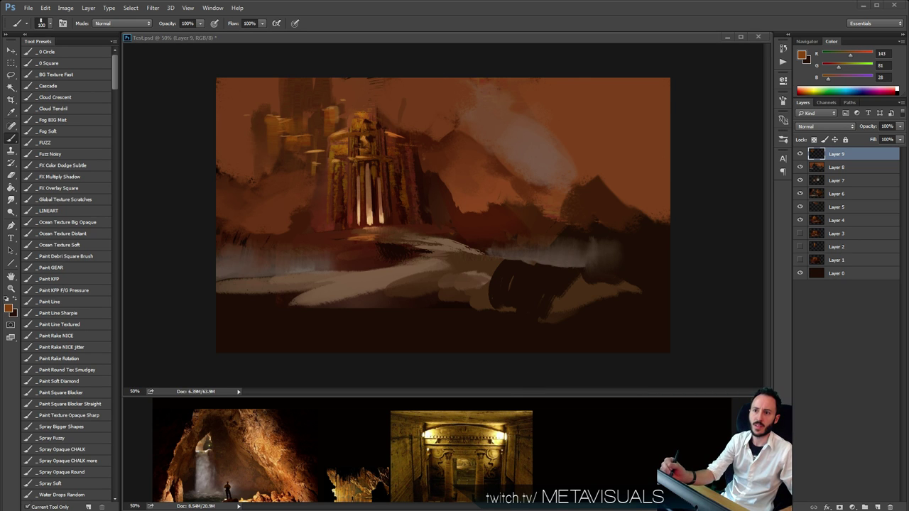
pyautogui.click(165, 257)
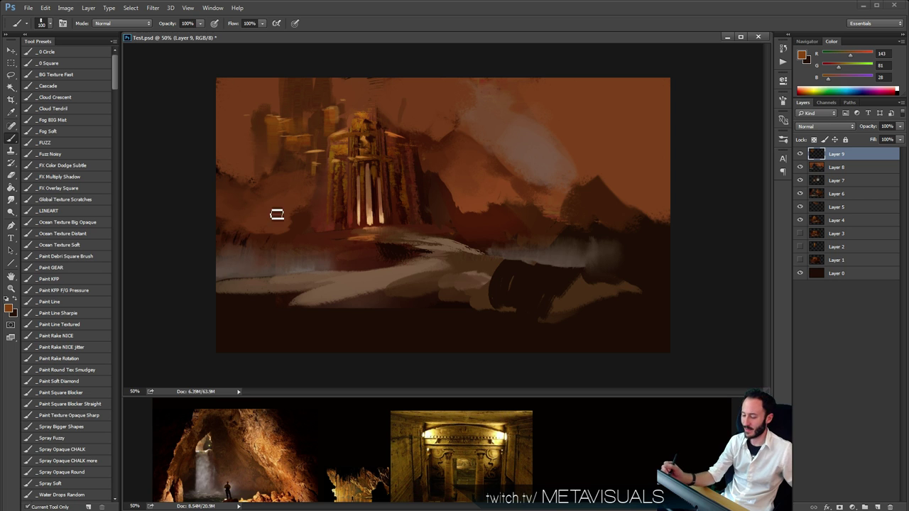
# Darken the area beneath the towers and left of the temple with sampled browns such as RGB 71, 42, 24, using brush sizes up to 250 pixels.
pyautogui.keyDown('alt'); pyautogui.click(279, 165); pyautogui.keyUp('alt')
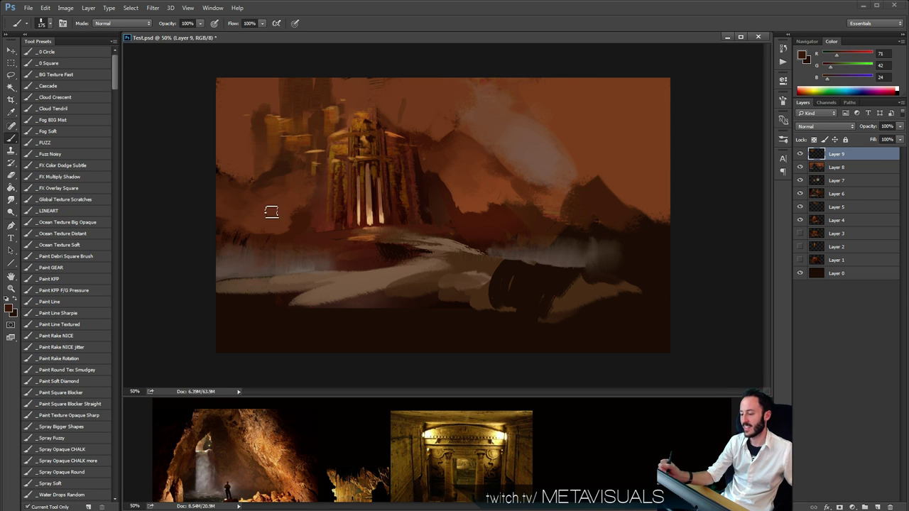
pyautogui.press(']')
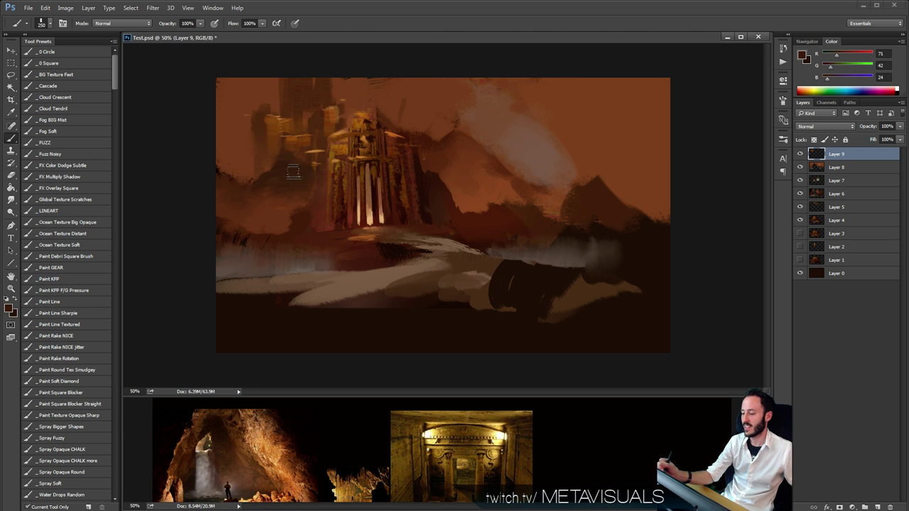
pyautogui.keyDown('alt'); pyautogui.click(260, 92); pyautogui.keyUp('alt')
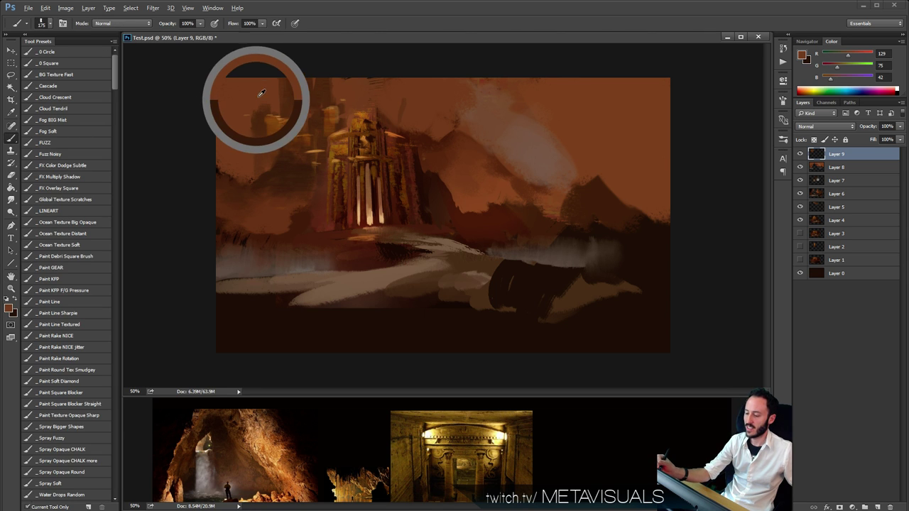
pyautogui.press('space')
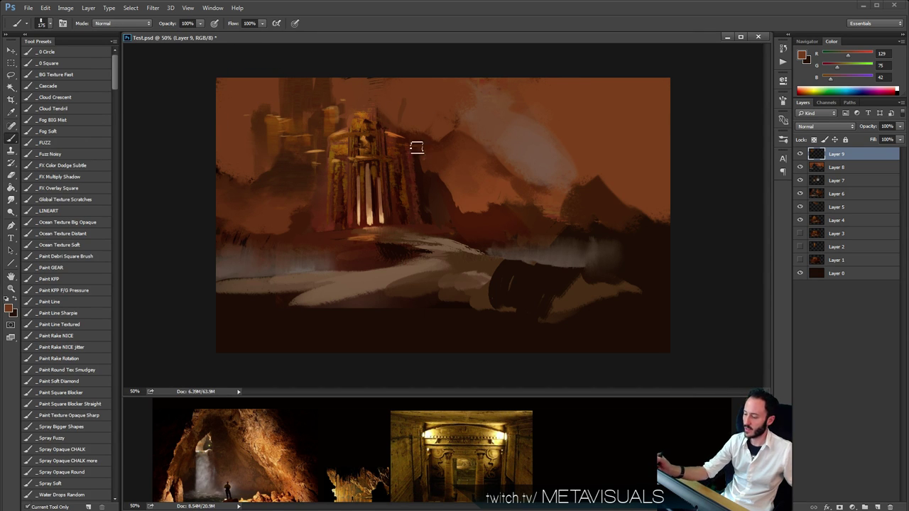
pyautogui.keyDown('alt'); pyautogui.click(416, 184); pyautogui.keyUp('alt')
pyautogui.press('[')
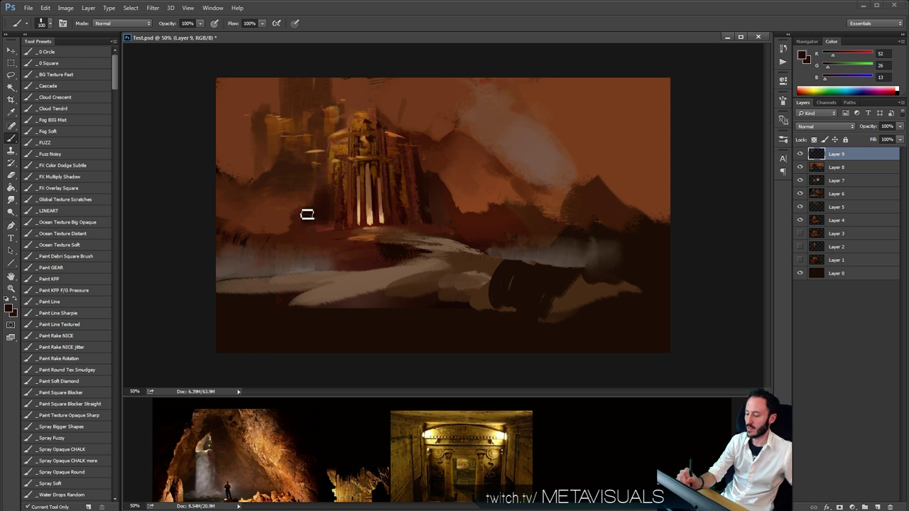
# Paint thin golden ledges along the temple's base with sampled RGB 162, 100, 48, using a 60 to 100 pixel brush.
pyautogui.keyDown('alt'); pyautogui.click(366, 236); pyautogui.keyUp('alt')
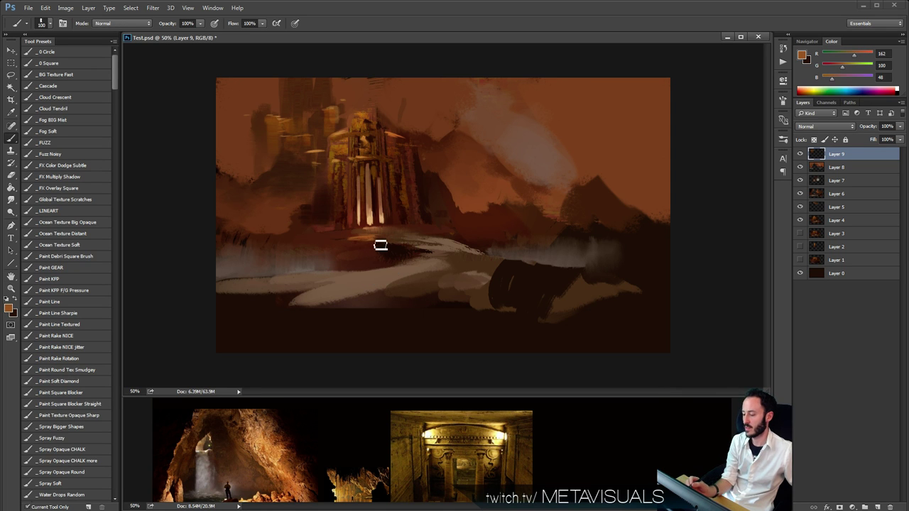
pyautogui.press('[')
pyautogui.press('[')
pyautogui.press('[')
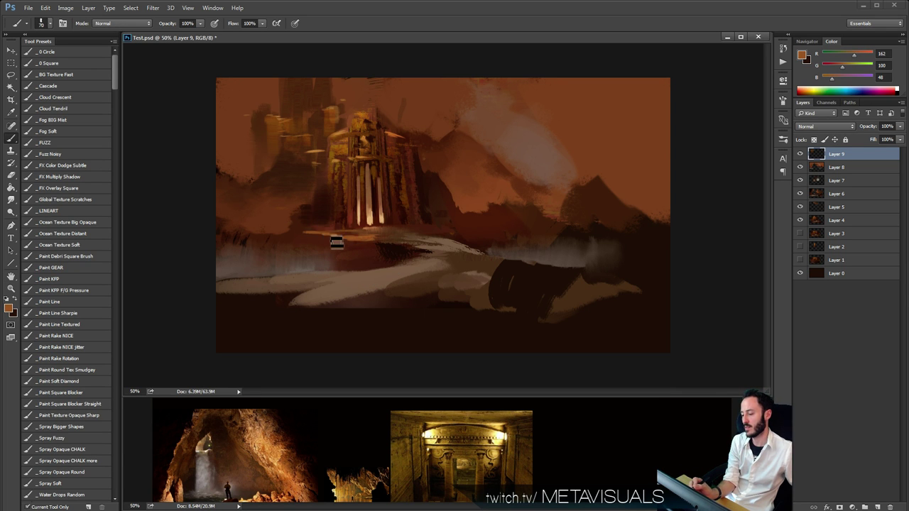
pyautogui.press('[')
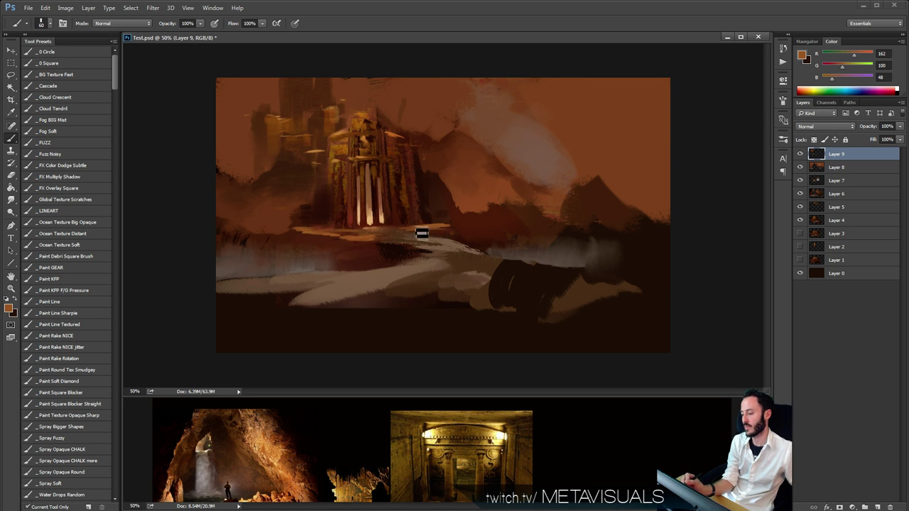
pyautogui.press(']')
pyautogui.press(']')
pyautogui.press(']')
pyautogui.press(']')
pyautogui.press(']')
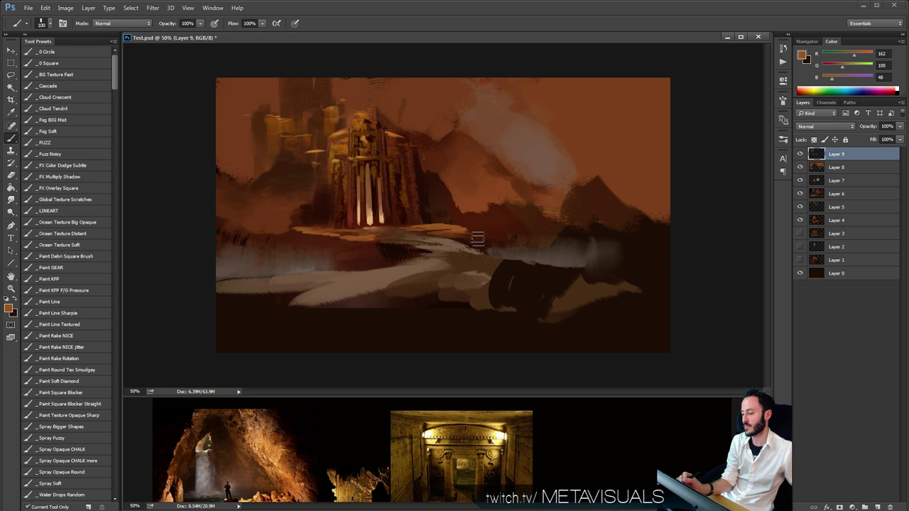
# Extend the path's upper right edge below the temple with sampled RGB 133, 106, 84 and 147, 104, 66, using a 125 to 200 pixel brush.
pyautogui.keyDown('alt'); pyautogui.click(443, 240); pyautogui.keyUp('alt')
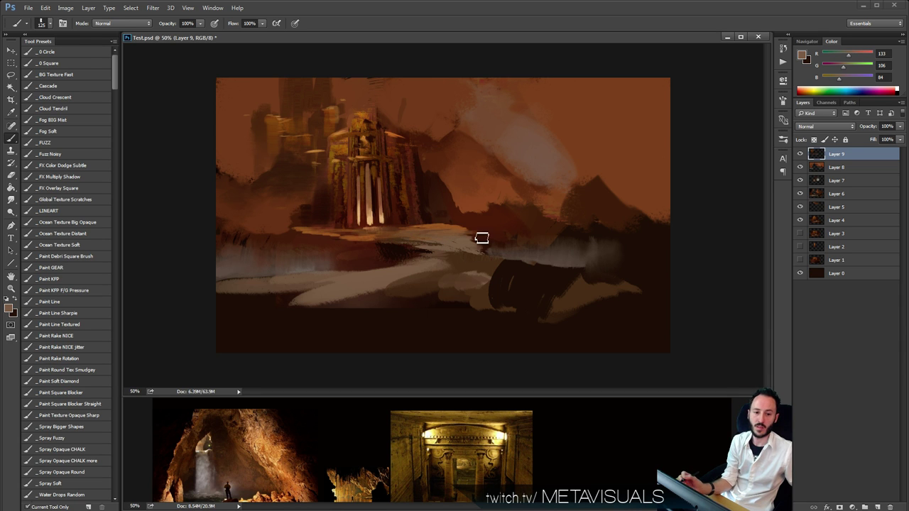
pyautogui.keyDown('alt'); pyautogui.click(468, 235); pyautogui.keyUp('alt')
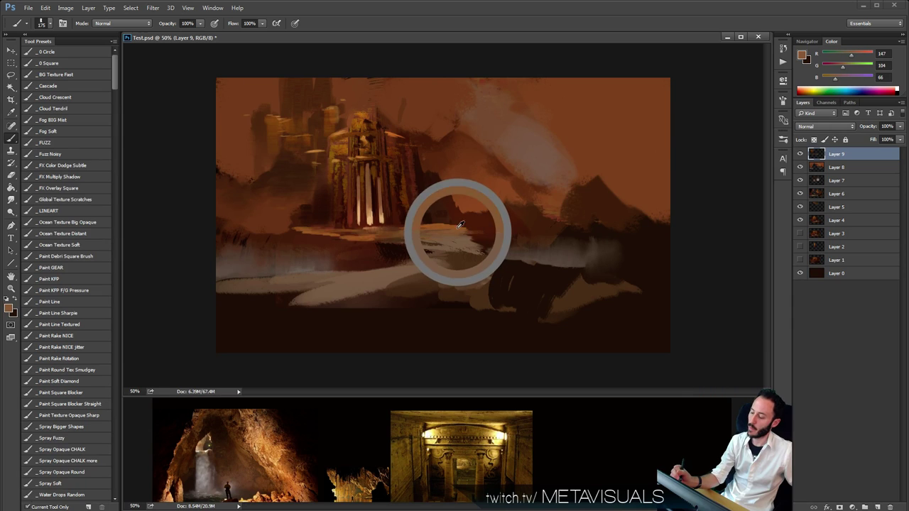
pyautogui.press(']')
pyautogui.press(']')
pyautogui.press(']')
pyautogui.press(']')
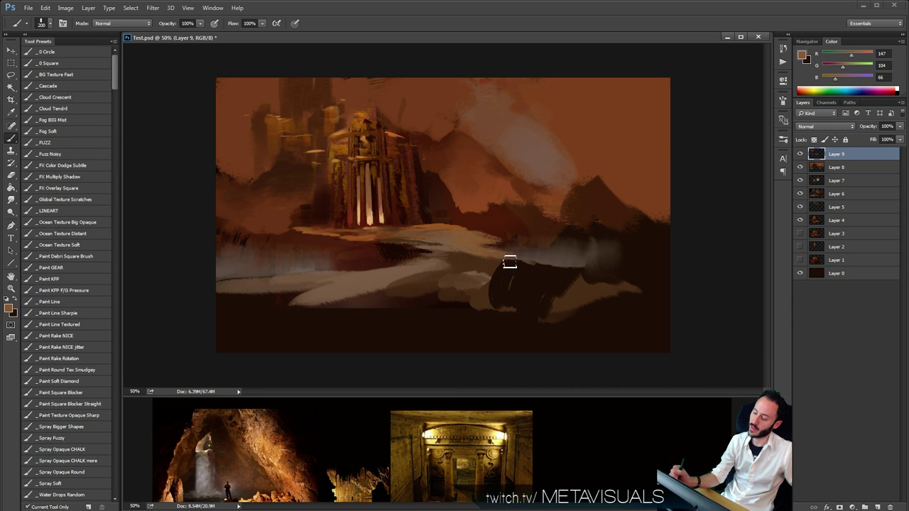
# Broaden and blend the path from its upper bend down to the lower ground with sampled RGB 123, 87, 56, using a 300 to 400 pixel brush.
pyautogui.keyDown('alt'); pyautogui.click(476, 264); pyautogui.keyUp('alt')
pyautogui.keyDown('alt'); pyautogui.click(495, 252); pyautogui.keyUp('alt')
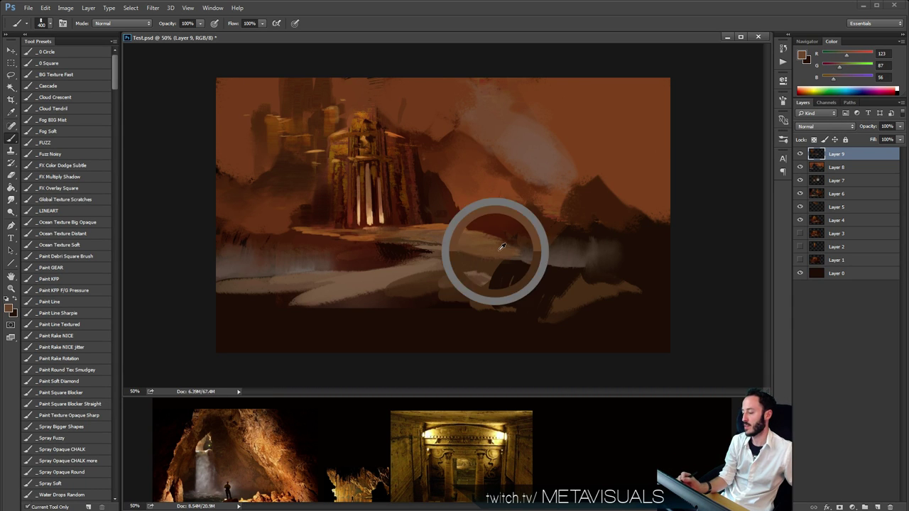
pyautogui.press('[')
pyautogui.press('[')
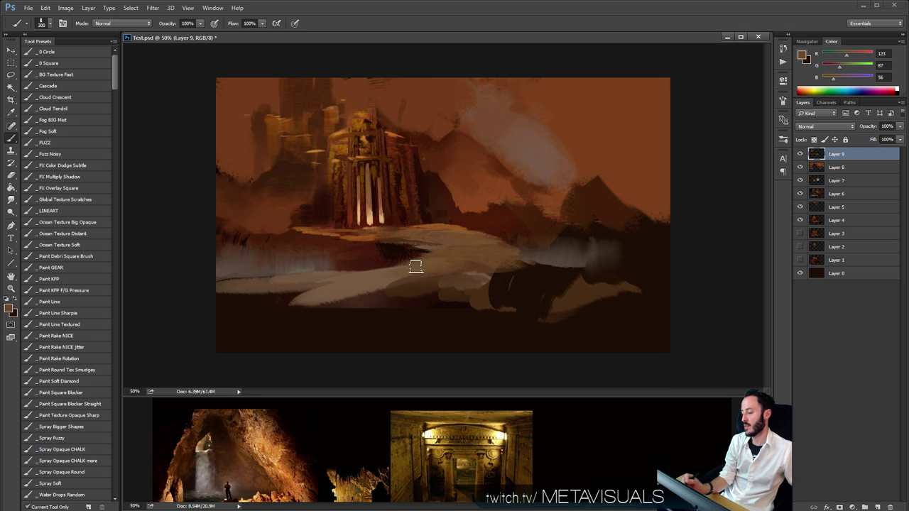
pyautogui.moveTo(461, 269); pyautogui.dragTo(495, 273)
pyautogui.moveTo(314, 299)
pyautogui.mouseDown()
pyautogui.moveTo(286, 299)
pyautogui.moveTo(379, 294)
pyautogui.moveTo(305, 301)
pyautogui.mouseUp()
pyautogui.keyDown('alt'); pyautogui.click(355, 297); pyautogui.keyUp('alt')
pyautogui.moveTo(377, 295)
pyautogui.mouseDown()
pyautogui.moveTo(328, 305)
pyautogui.moveTo(497, 274)
pyautogui.moveTo(489, 257)
pyautogui.moveTo(578, 278)
pyautogui.moveTo(456, 299)
pyautogui.moveTo(540, 301)
pyautogui.moveTo(580, 291)
pyautogui.mouseUp()
# Blend dark ground over the right side of the path with sampled browns including RGB 56, 36, 19, using brush sizes up to 400 pixels.
pyautogui.keyDown('alt'); pyautogui.click(525, 278); pyautogui.keyUp('alt')
pyautogui.keyDown('alt'); pyautogui.click(515, 281); pyautogui.keyUp('alt')
pyautogui.press(']')
pyautogui.keyDown('alt'); pyautogui.click(580, 290); pyautogui.keyUp('alt')
pyautogui.press(']')
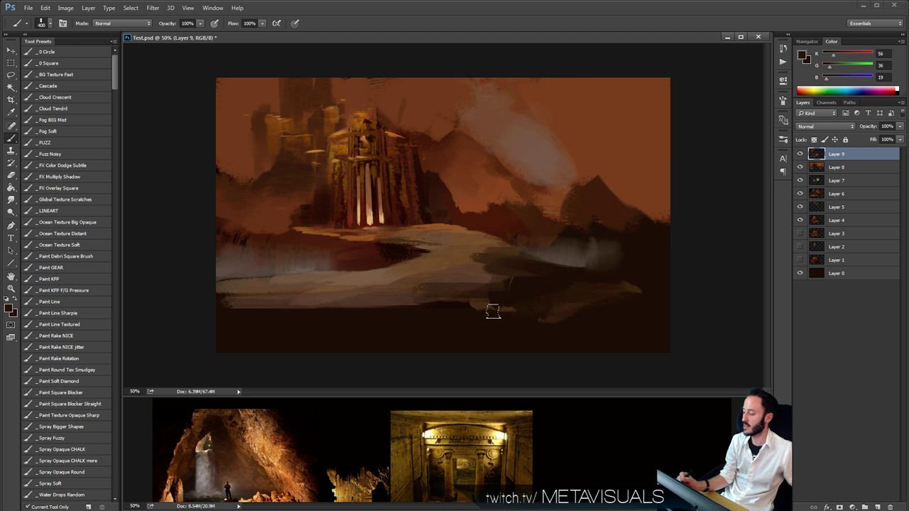
# Soften the foreground edge beneath the path with horizontal strokes in sampled RGB 88, 60, 38 and 44, 28, 15, using a 500 pixel brush.
pyautogui.keyDown('alt'); pyautogui.click(518, 306); pyautogui.keyUp('alt')
pyautogui.press(']')
pyautogui.moveTo(444, 308); pyautogui.dragTo(345, 313)
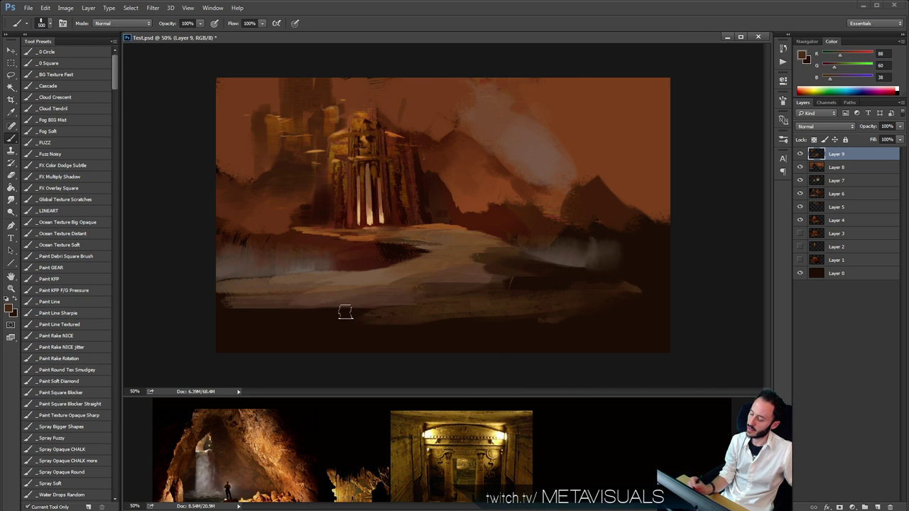
pyautogui.keyDown('alt'); pyautogui.click(314, 315); pyautogui.keyUp('alt')
pyautogui.moveTo(402, 315)
pyautogui.mouseDown()
pyautogui.moveTo(209, 326)
pyautogui.moveTo(458, 319)
pyautogui.moveTo(191, 314)
pyautogui.mouseUp()
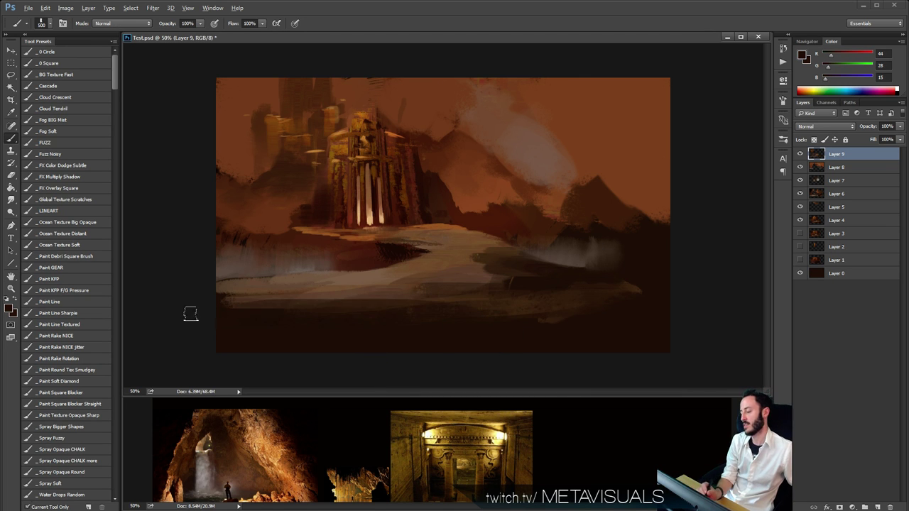
pyautogui.moveTo(281, 303); pyautogui.dragTo(392, 303)
pyautogui.press('space')
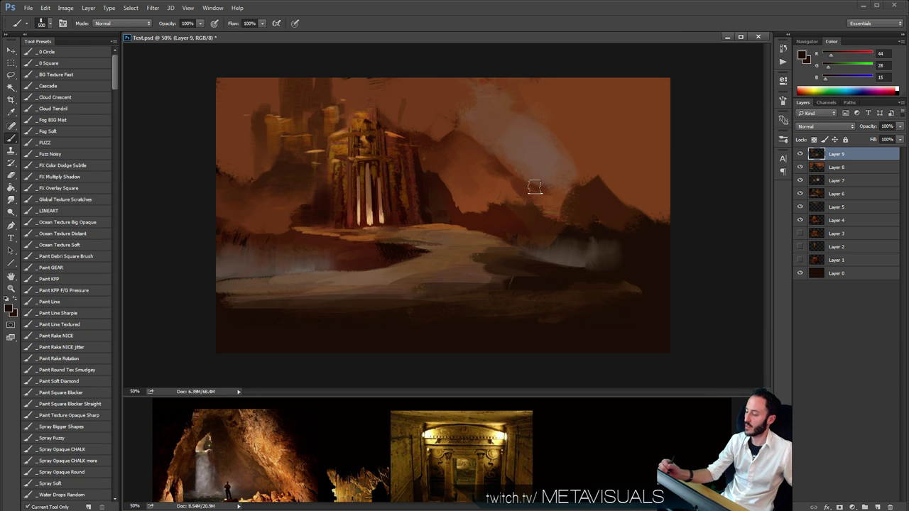
# Paint over the right mountain's peak with sampled sky orange RGB 140, 80, 44, using a 400 pixel brush.
pyautogui.keyDown('alt'); pyautogui.click(558, 191); pyautogui.keyUp('alt')
pyautogui.press('[')
pyautogui.moveTo(573, 167)
pyautogui.mouseDown()
pyautogui.moveTo(580, 161)
pyautogui.moveTo(608, 189)
pyautogui.moveTo(600, 197)
pyautogui.mouseUp()
pyautogui.press('space')
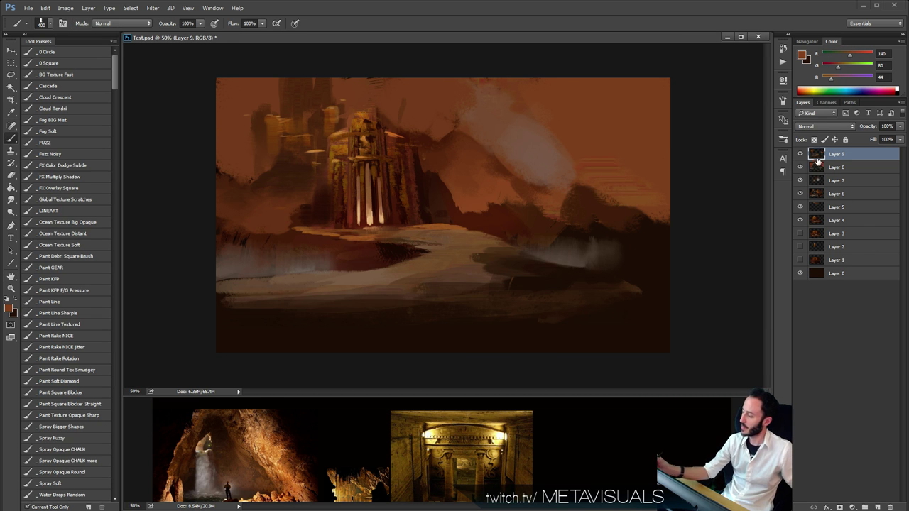
# Add a Color Balance adjustment layer with midtones at Cyan-Red -44, Magenta-Green -11 and Yellow-Blue +66.
pyautogui.click(853, 506)
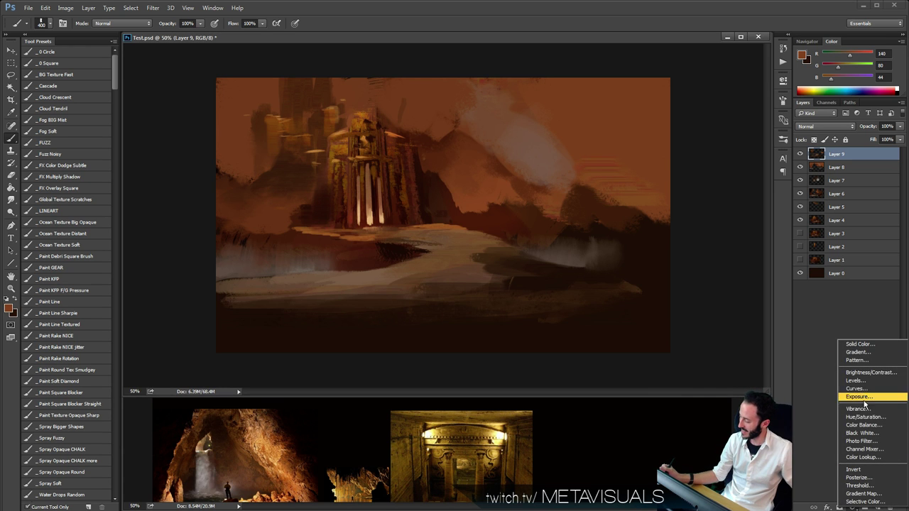
pyautogui.click(863, 424)
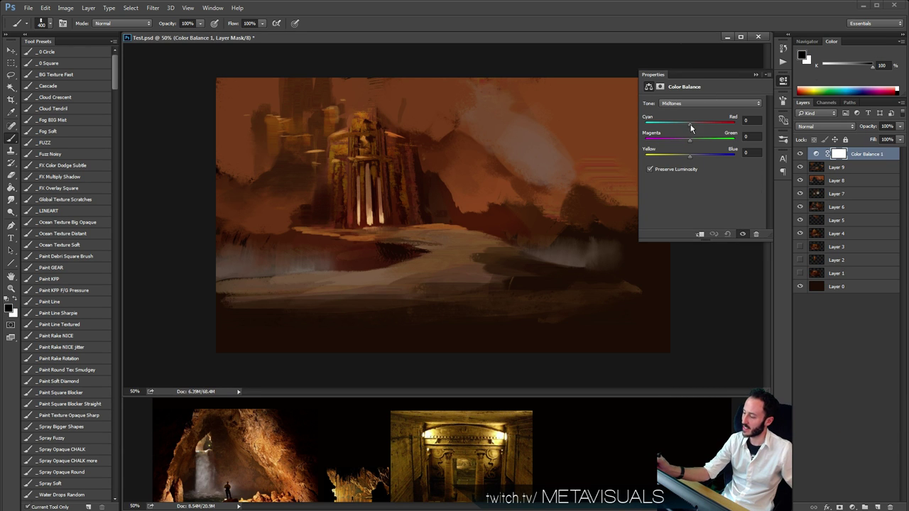
pyautogui.moveTo(684, 126)
pyautogui.mouseDown()
pyautogui.moveTo(673, 128)
pyautogui.moveTo(692, 142)
pyautogui.moveTo(684, 144)
pyautogui.moveTo(715, 160)
pyautogui.mouseUp()
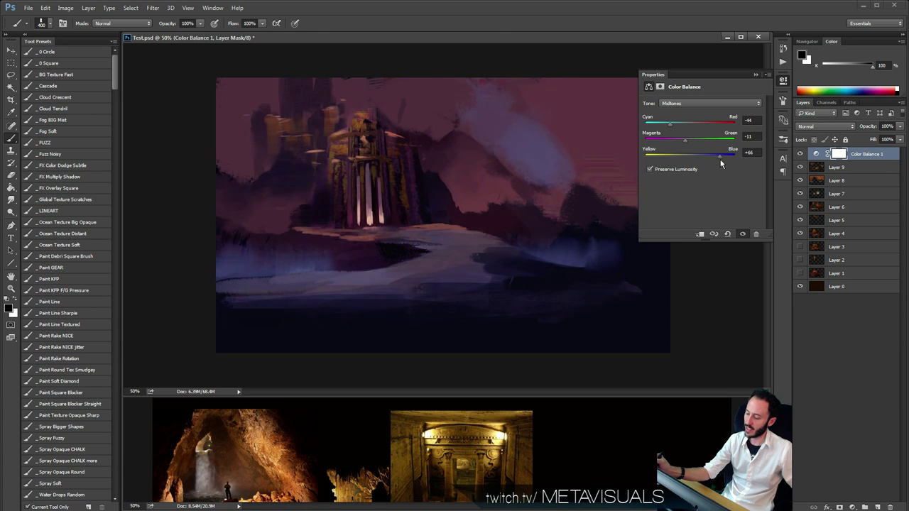
pyautogui.click(753, 74)
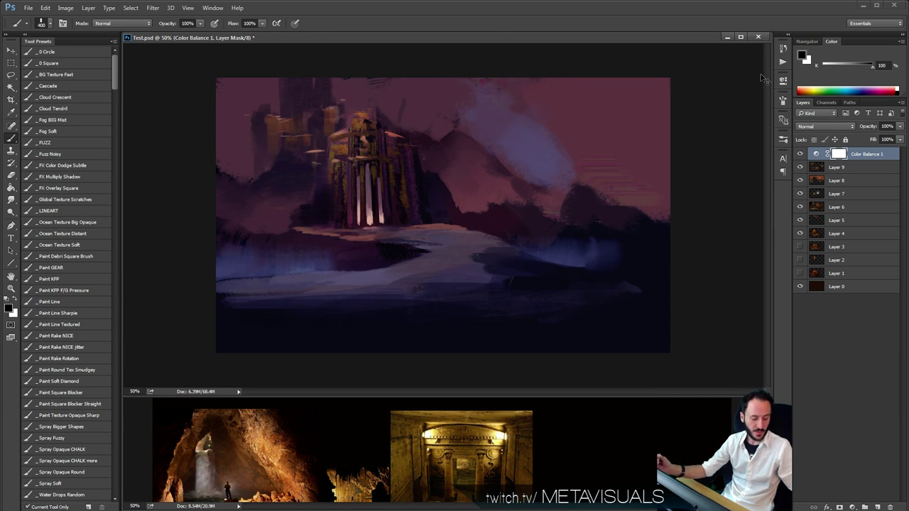
# Invert the Color Balance mask, reveal the blue tint over the ground in white with the 500 to 600 pixel _FUZZ brush, and compare it on and off.
pyautogui.hotkey('ctrl', 'i')
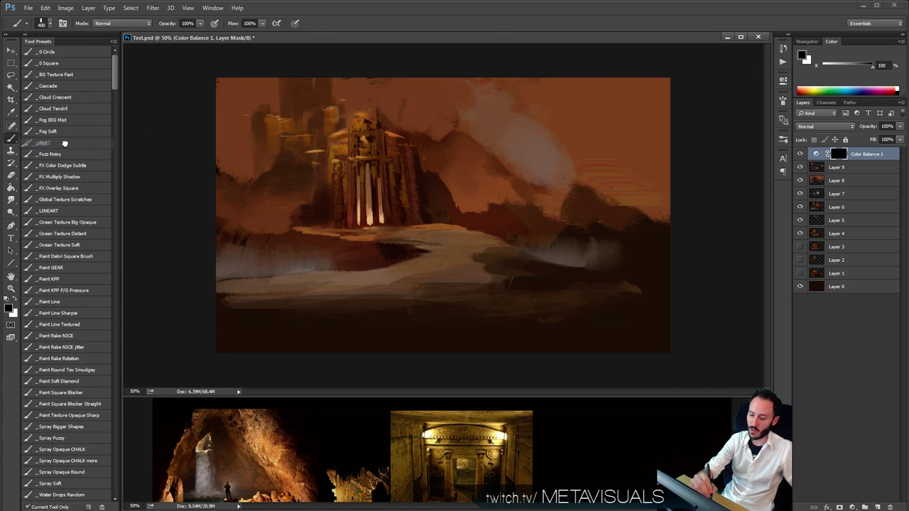
pyautogui.click(65, 143)
pyautogui.press('x')
pyautogui.moveTo(412, 259); pyautogui.dragTo(179, 235)
pyautogui.hotkey('ctrl', 'z')
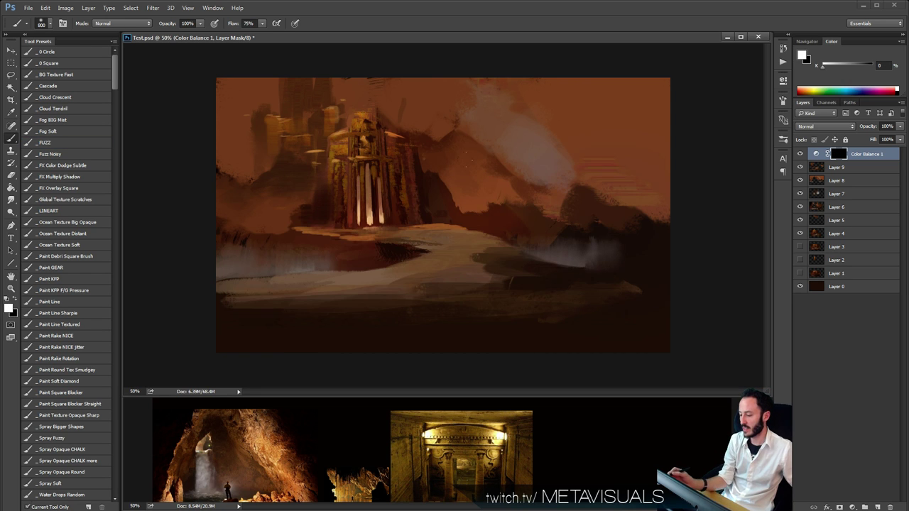
pyautogui.moveTo(526, 273); pyautogui.dragTo(341, 262)
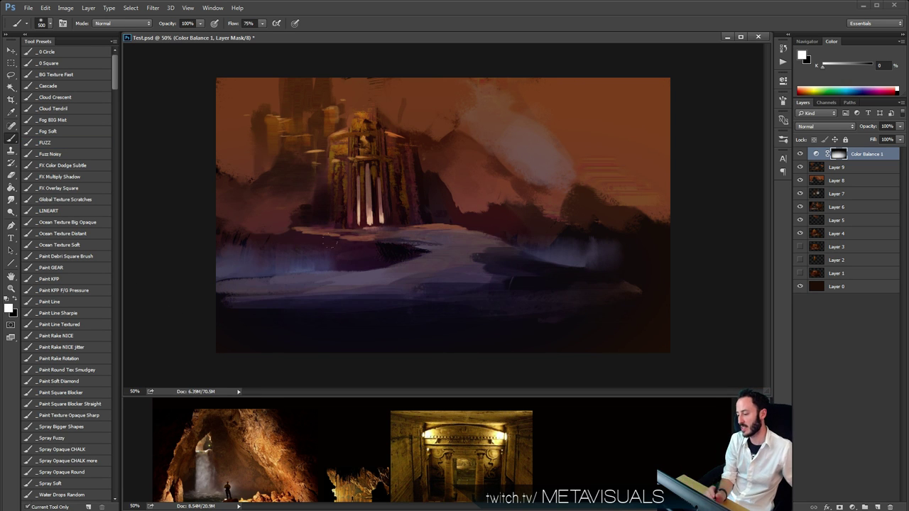
pyautogui.press('space')
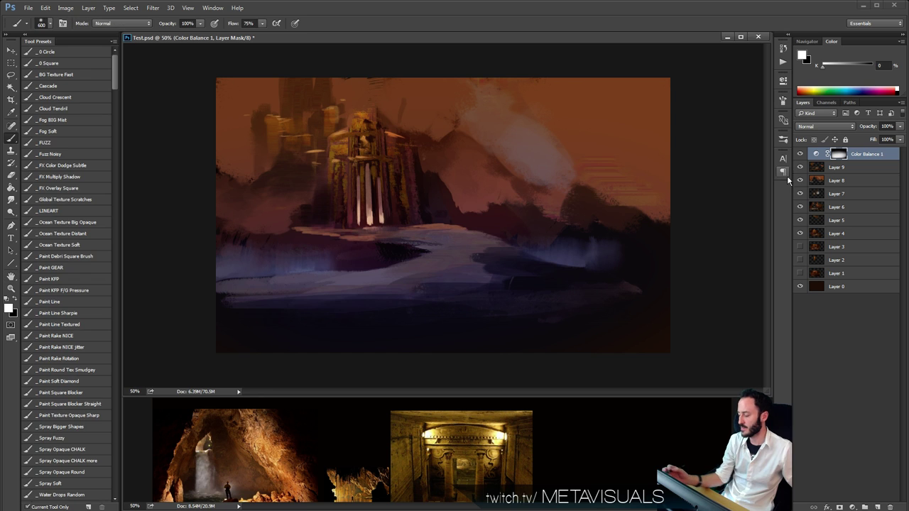
pyautogui.click(799, 155)
pyautogui.click(799, 155)
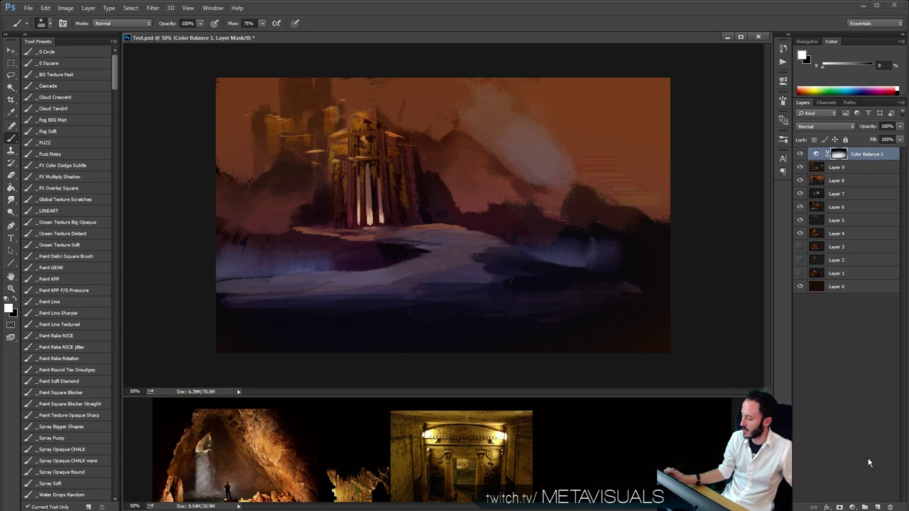
# Add a second Color Balance adjustment layer with midtones at Cyan-Red -54 and Magenta-Green -9.
pyautogui.click(852, 507)
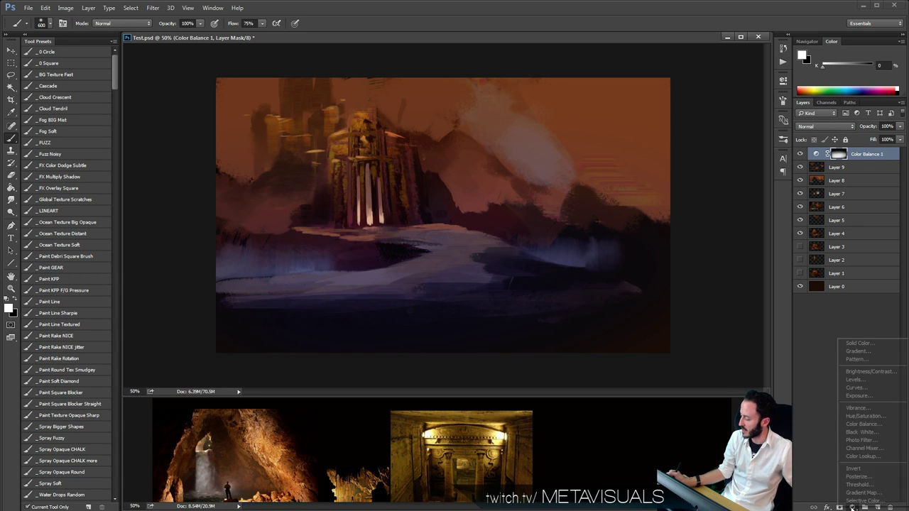
pyautogui.click(865, 424)
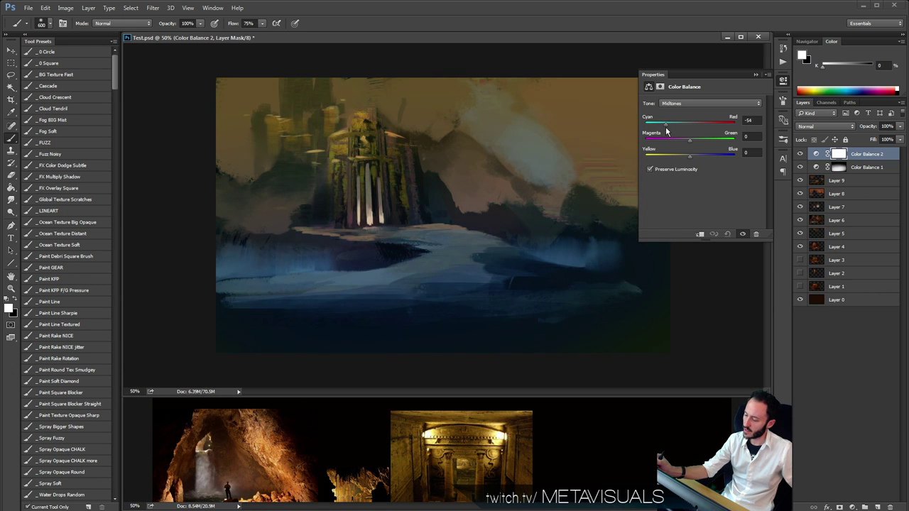
pyautogui.moveTo(691, 141); pyautogui.dragTo(686, 141)
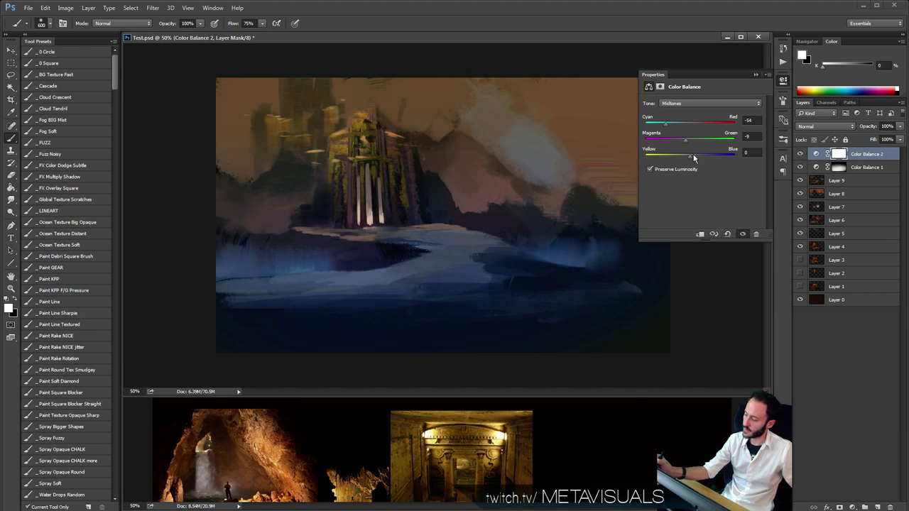
# Set the Color Balance 2 midtones to +3 on Yellow–Blue, and its shadows to +12 on Cyan–Red and -29 on Yellow–Blue.
pyautogui.click(686, 157)
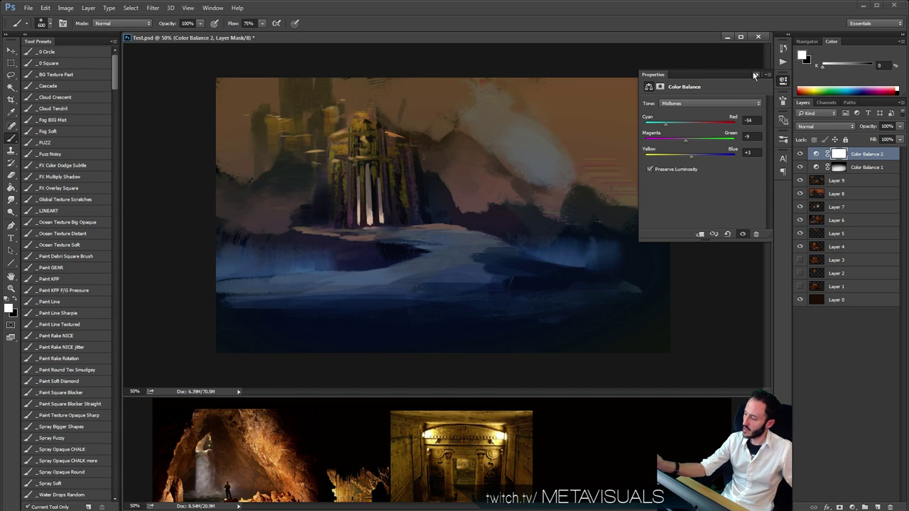
pyautogui.click(739, 103)
pyautogui.click(689, 118)
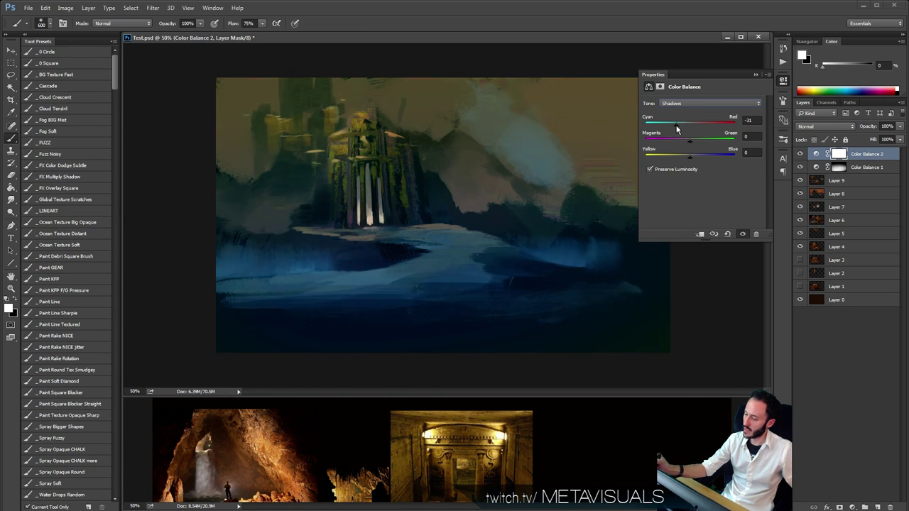
pyautogui.moveTo(676, 129); pyautogui.dragTo(694, 128)
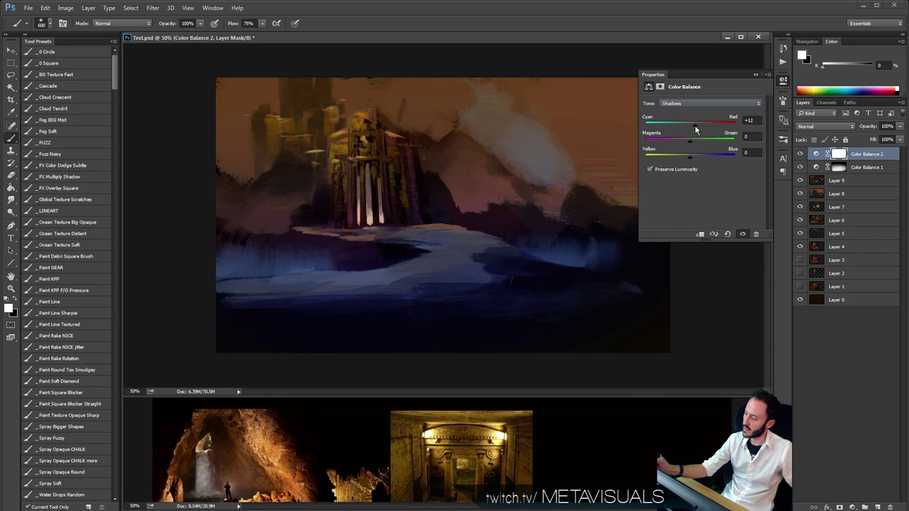
pyautogui.moveTo(689, 155); pyautogui.dragTo(689, 160)
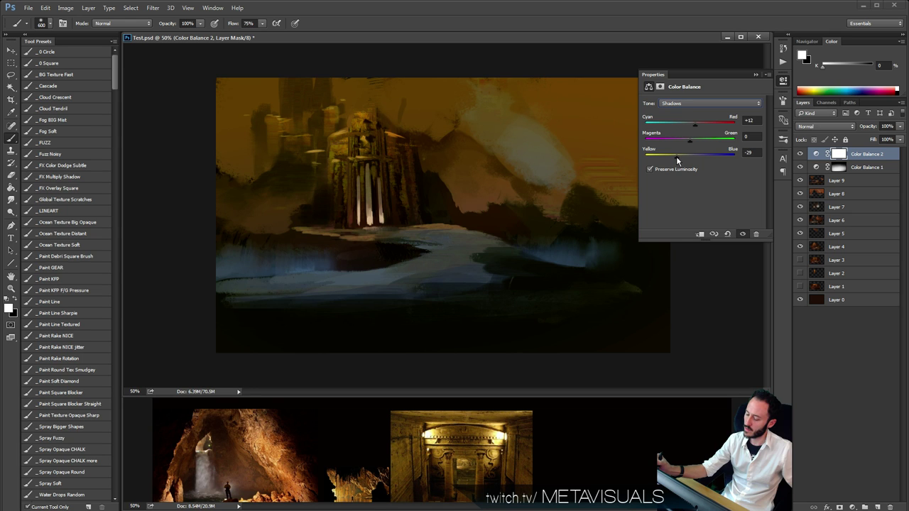
pyautogui.click(756, 74)
# Invert the Color Balance 2 mask to black and paint white on it across the upper part of the scene.
pyautogui.hotkey('ctrl', 'i')
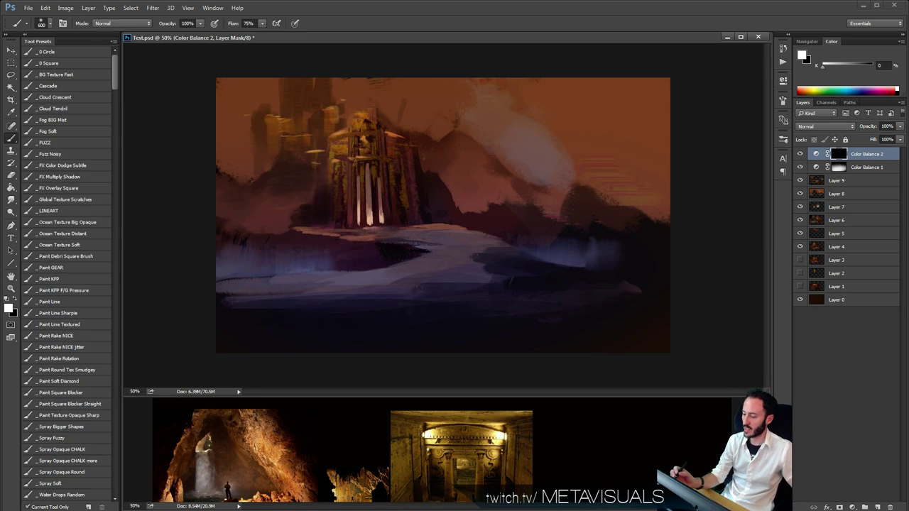
pyautogui.hotkey('ctrl', 'i')
pyautogui.hotkey('ctrl', 'i')
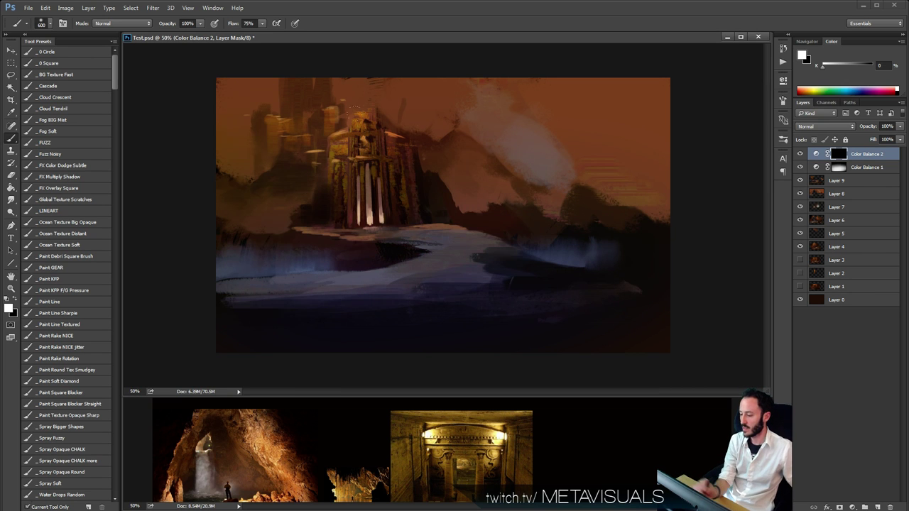
pyautogui.moveTo(660, 188); pyautogui.dragTo(583, 154)
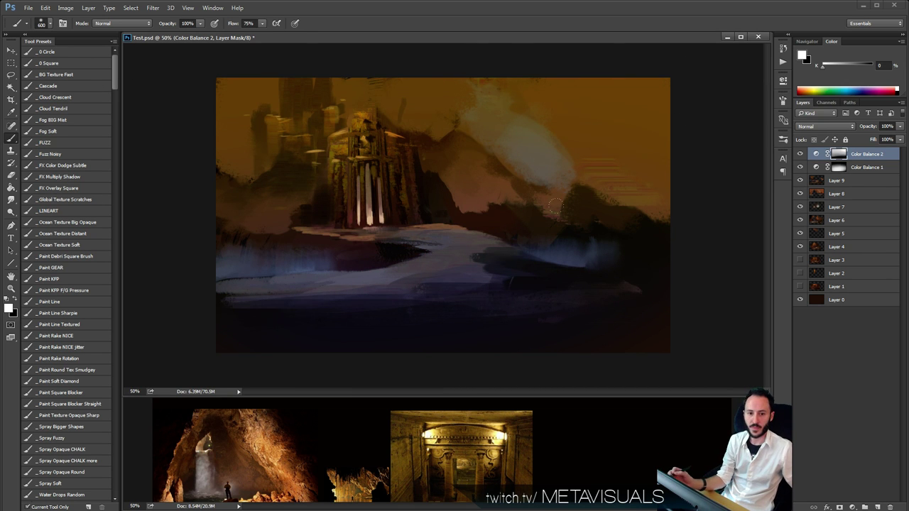
# Compare the painting with and without the Color Balance 2 layer, and view it at a smaller zoom.
pyautogui.press('z')
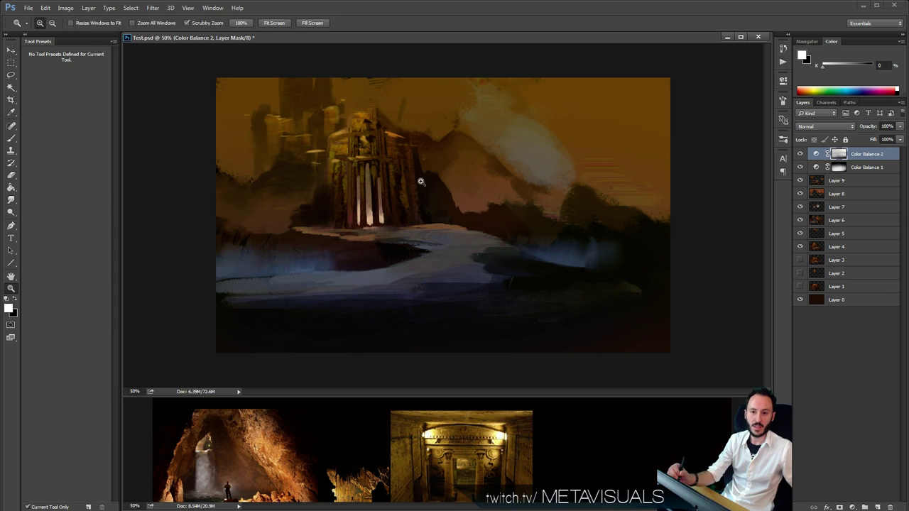
pyautogui.keyDown('alt'); pyautogui.click(492, 208); pyautogui.keyUp('alt')
pyautogui.keyDown('alt'); pyautogui.click(492, 208); pyautogui.keyUp('alt')
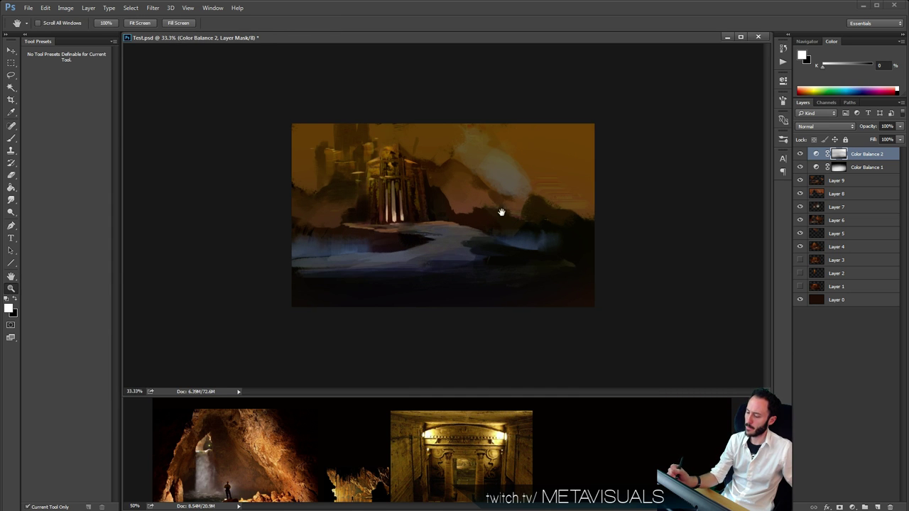
pyautogui.click(497, 209)
pyautogui.press('b')
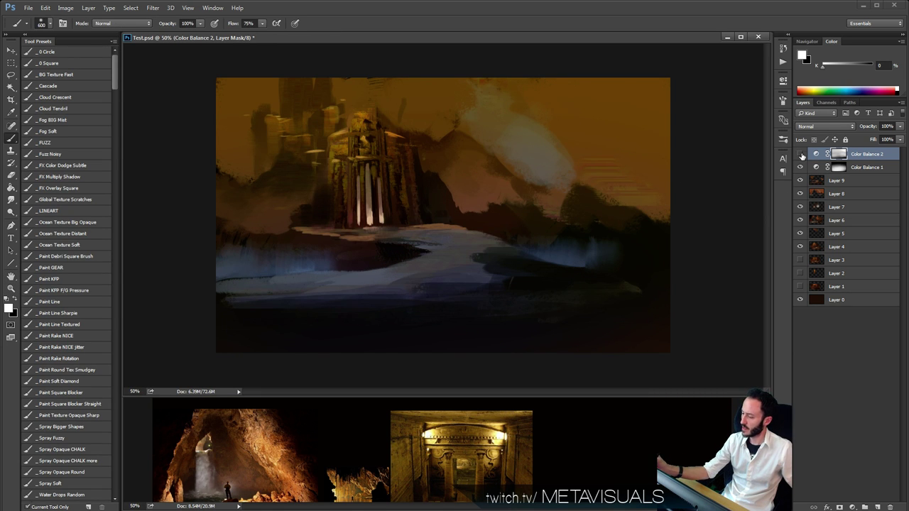
pyautogui.click(801, 154)
pyautogui.click(801, 154)
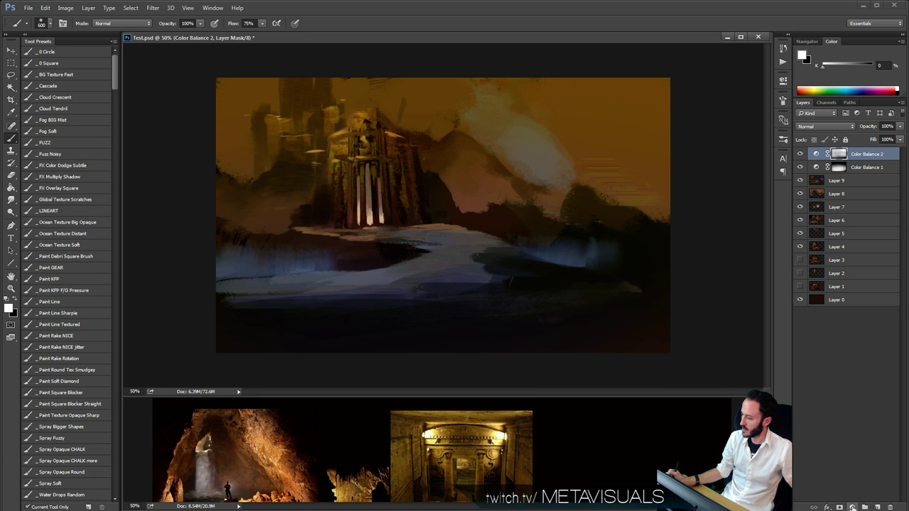
# Add a new layer in Soft Light mode on top and brush on it with grey-blue sampled from the water.
pyautogui.hotkey('ctrl', 'alt', 'shift', 'n')
pyautogui.click(818, 126)
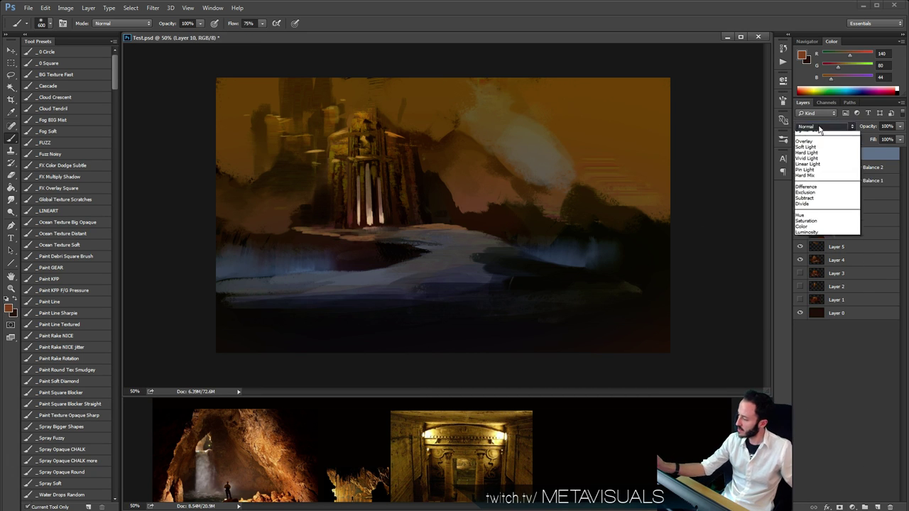
pyautogui.click(819, 227)
pyautogui.keyDown('alt'); pyautogui.click(379, 282); pyautogui.keyUp('alt')
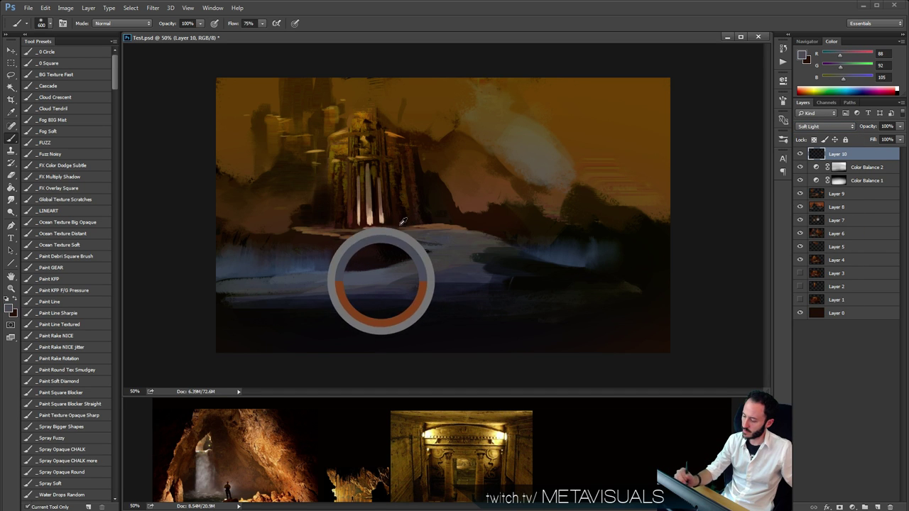
pyautogui.press('[')
pyautogui.moveTo(290, 93); pyautogui.dragTo(222, 105)
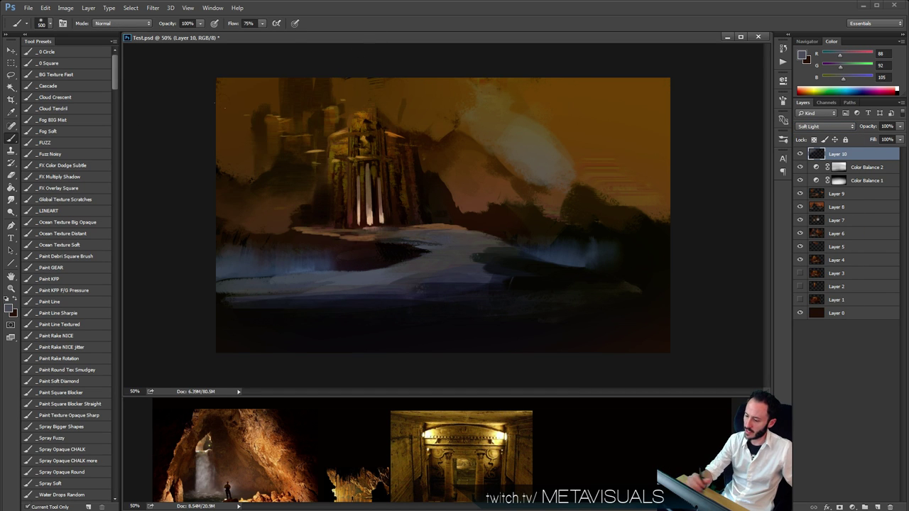
# Darken the upper corners and top edge of the sky on the Soft Light layer with sampled dark brown.
pyautogui.keyDown('alt'); pyautogui.click(224, 233); pyautogui.keyUp('alt')
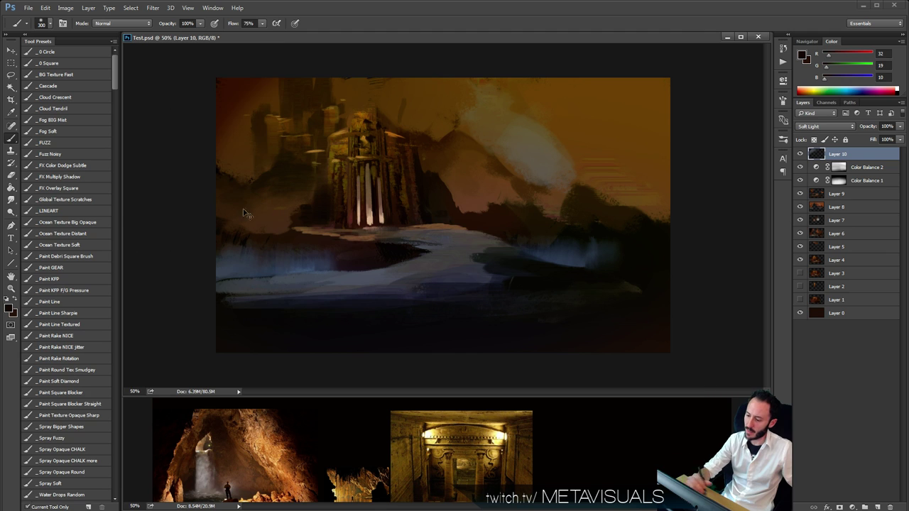
pyautogui.moveTo(273, 81); pyautogui.dragTo(217, 106)
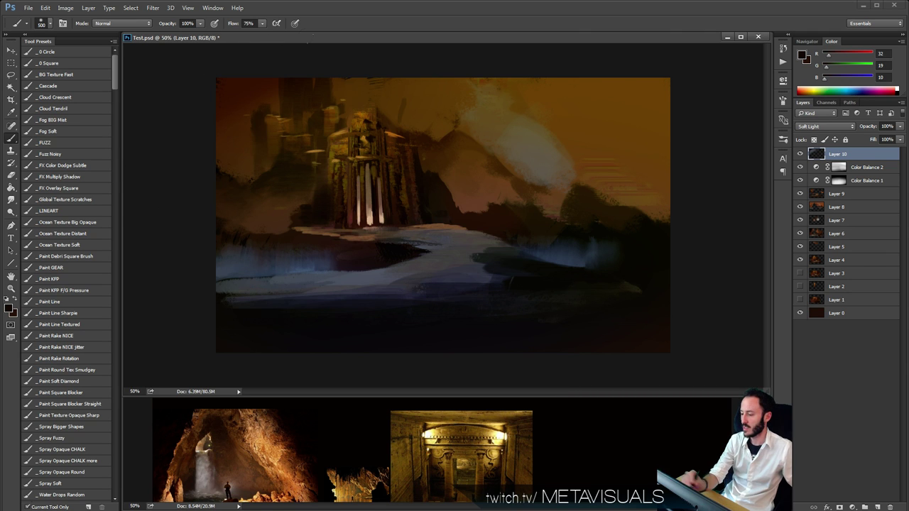
pyautogui.moveTo(362, 81); pyautogui.dragTo(664, 128)
pyautogui.moveTo(561, 81); pyautogui.dragTo(682, 100)
pyautogui.press('space')
pyautogui.press('[')
pyautogui.press('[')
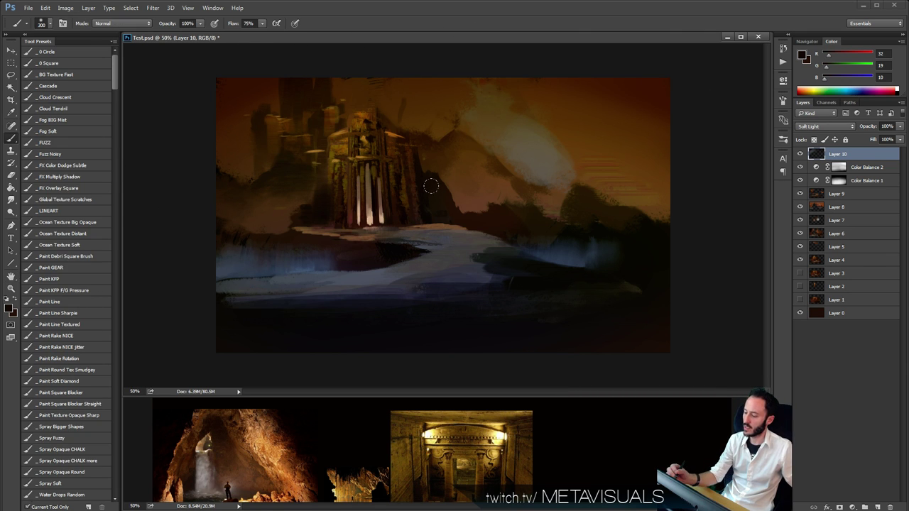
pyautogui.keyDown('alt'); pyautogui.click(422, 245); pyautogui.keyUp('alt')
pyautogui.click(531, 178)
pyautogui.hotkey('ctrl', 'z')
pyautogui.press('space')
# Sample the grey-blue of the water and brush it softly over the water area with a size 300 brush.
pyautogui.press(']')
pyautogui.press(']')
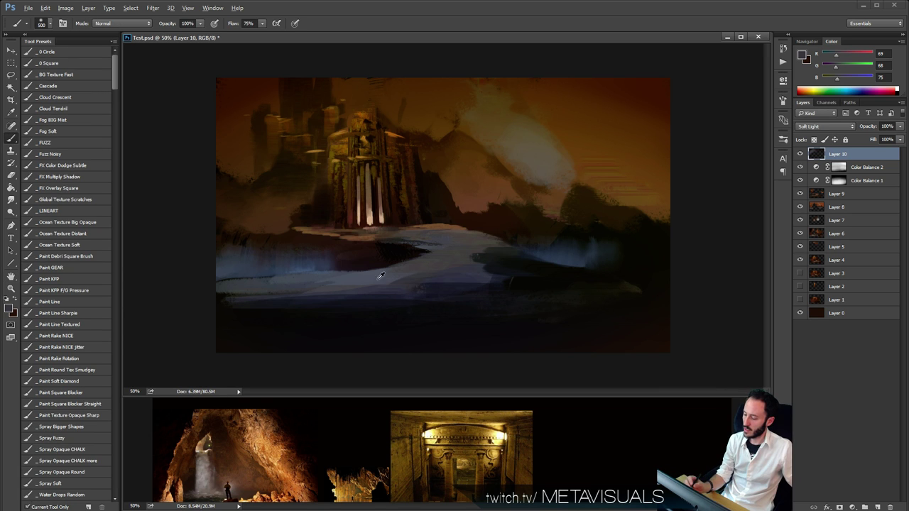
pyautogui.keyDown('alt'); pyautogui.click(380, 276); pyautogui.keyUp('alt')
pyautogui.press('[')
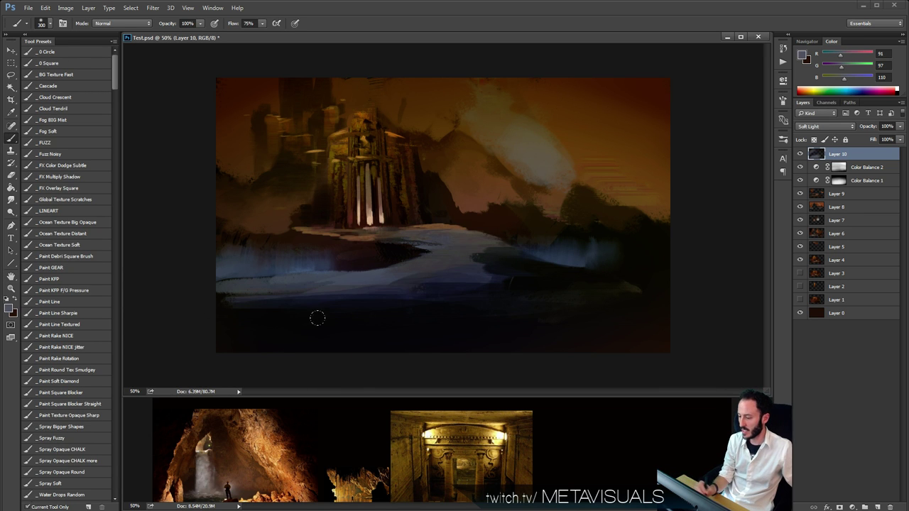
pyautogui.press('space')
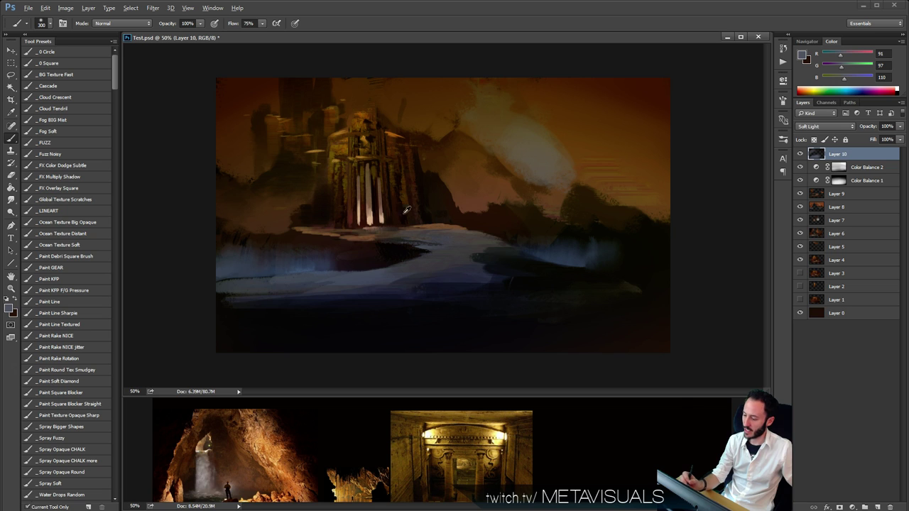
# Change the brush colour to reddish brown (R 125, G 84, B 65) and brush a warm tint over the temple's base.
pyautogui.click(837, 66)
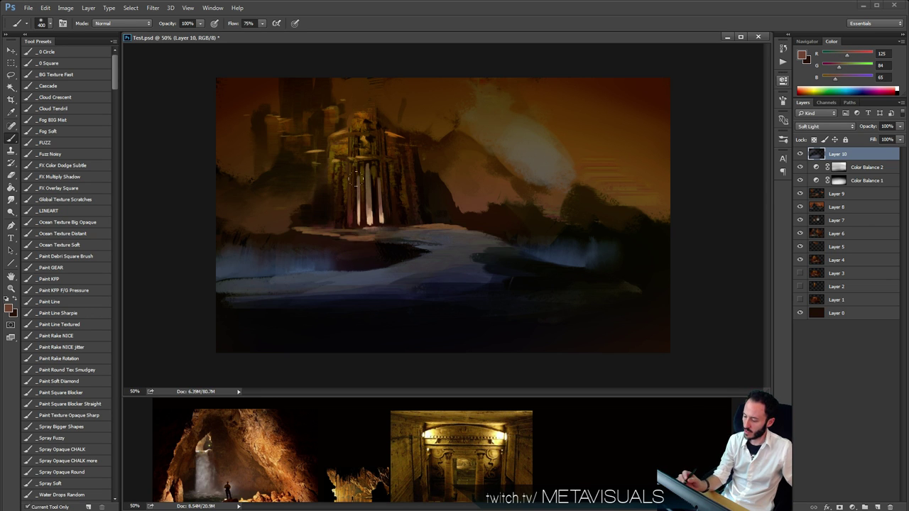
pyautogui.press(']')
pyautogui.press(']')
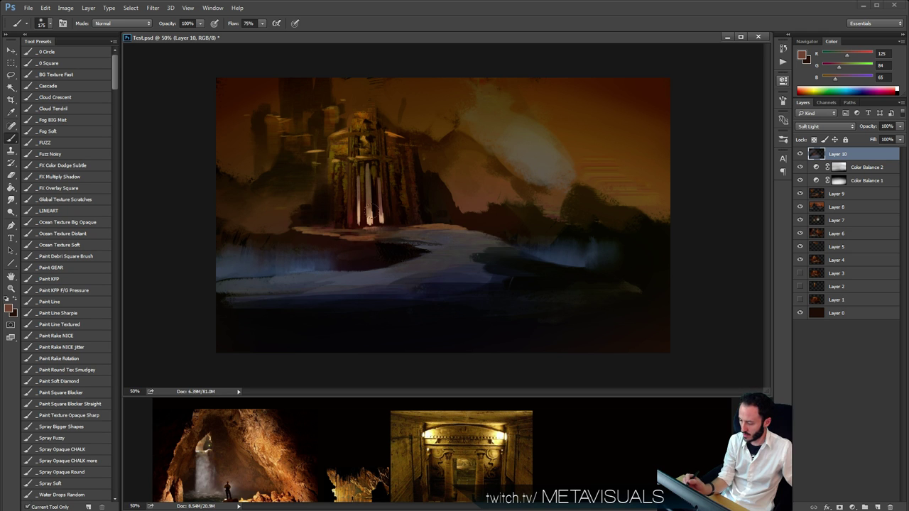
# Examine the whole painting's colour and light balance at several zoom levels.
pyautogui.hotkey('ctrl', '-')
pyautogui.hotkey('ctrl', '-')
pyautogui.hotkey('ctrl', '-')
pyautogui.keyDown('ctrl'); pyautogui.click(443, 249); pyautogui.keyUp('ctrl')
pyautogui.keyDown('ctrl'); pyautogui.click(443, 249); pyautogui.keyUp('ctrl')
pyautogui.keyDown('ctrl'); pyautogui.click(446, 246); pyautogui.keyUp('ctrl')
pyautogui.keyDown('ctrl'); pyautogui.click(449, 243); pyautogui.keyUp('ctrl')
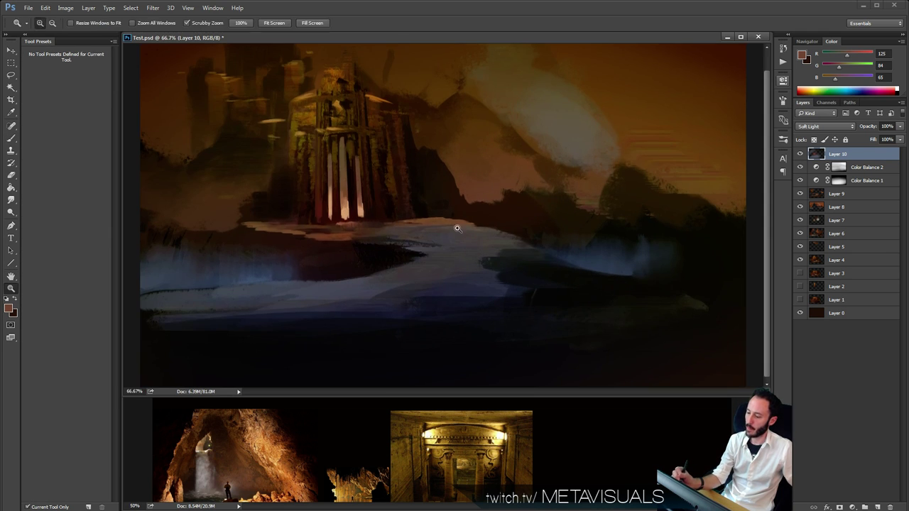
pyautogui.keyDown('alt'); pyautogui.click(461, 221); pyautogui.keyUp('alt')
pyautogui.keyDown('ctrl'); pyautogui.click(442, 171); pyautogui.keyUp('ctrl')
pyautogui.keyDown('alt'); pyautogui.click(545, 213); pyautogui.keyUp('alt')
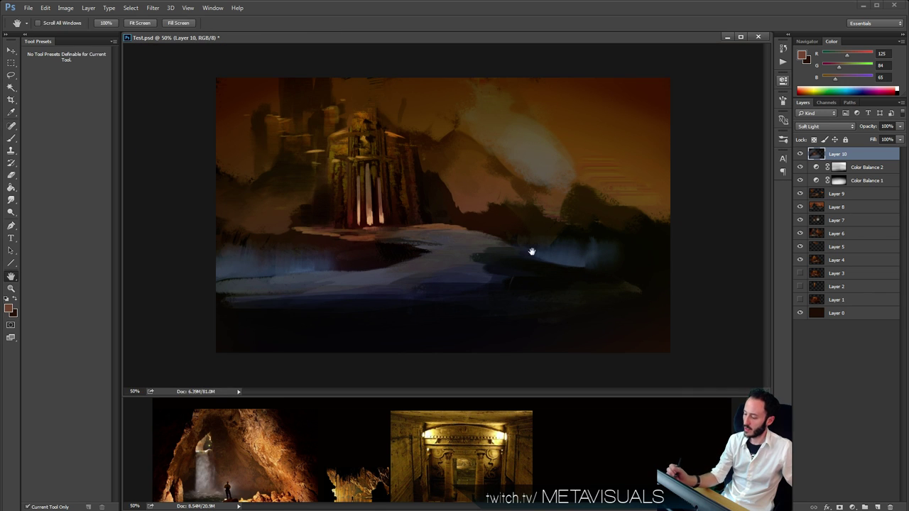
# Choose the Paint Square Blocker Straight brush preset and add a new normal layer above the Soft Light layer.
pyautogui.click(83, 404)
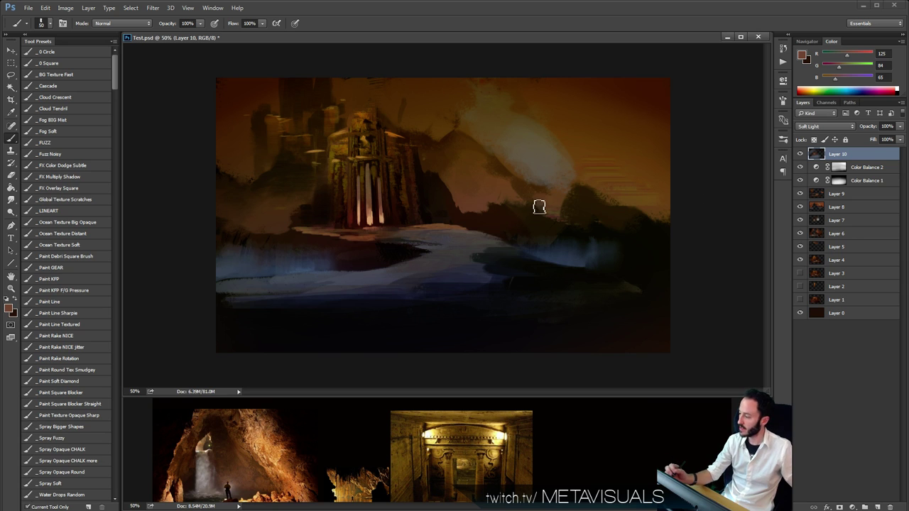
pyautogui.hotkey('ctrl', 'shift', 'alt', 'n')
pyautogui.press('h')
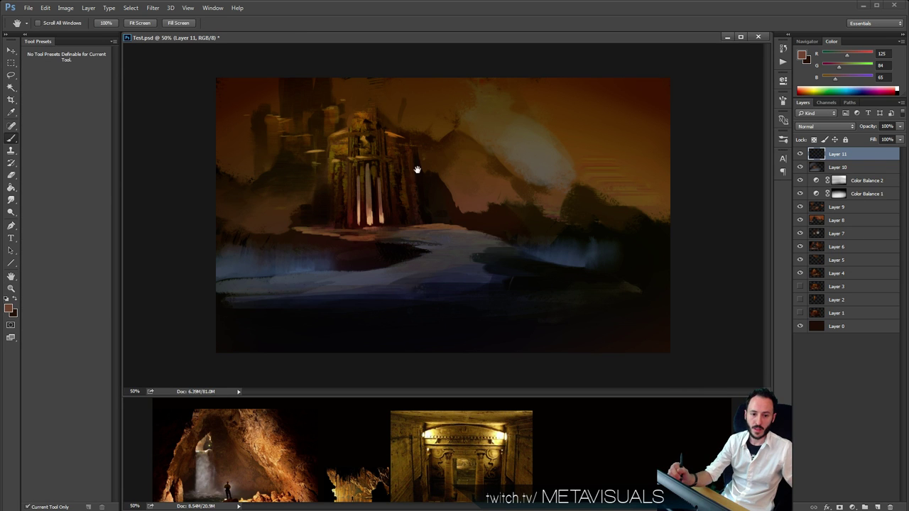
pyautogui.press('b')
# Paint over the bright strokes on the distant buildings just left of the temple's top with sampled dark browns.
pyautogui.keyDown('alt'); pyautogui.click(321, 123); pyautogui.keyUp('alt')
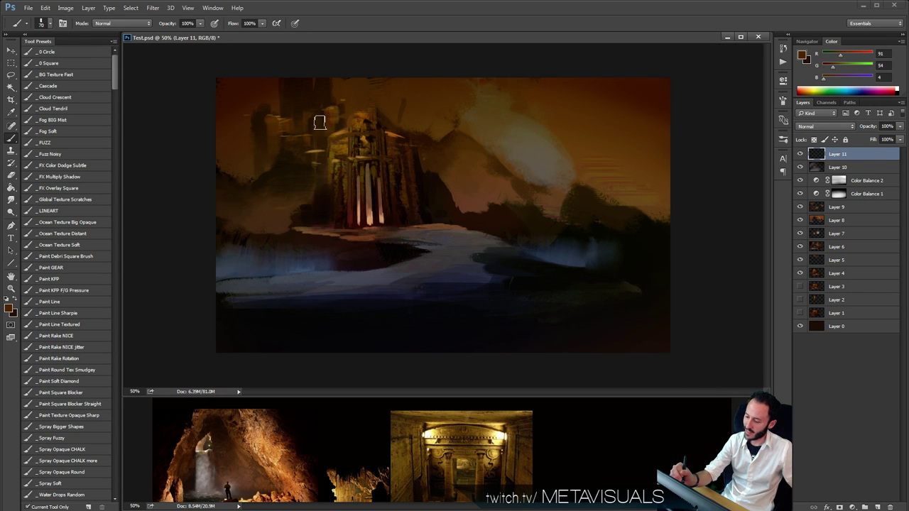
pyautogui.keyDown('alt'); pyautogui.click(318, 140); pyautogui.keyUp('alt')
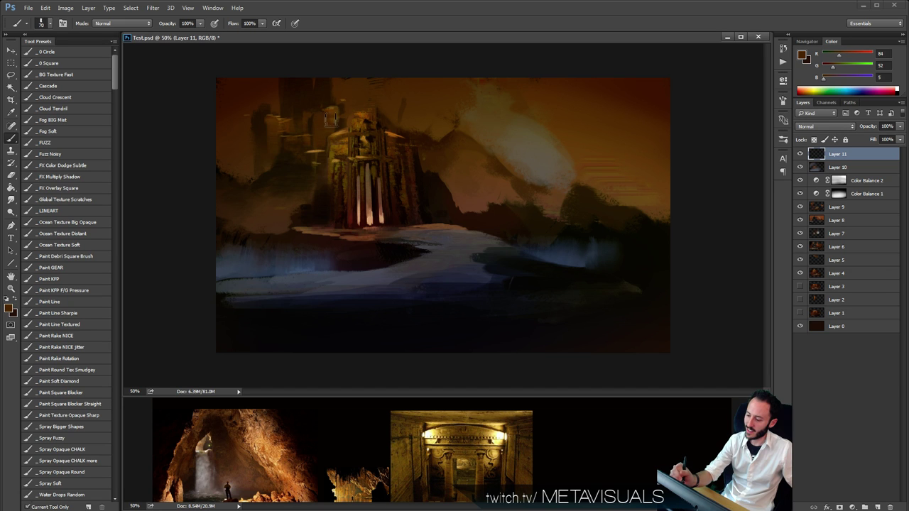
pyautogui.press('space')
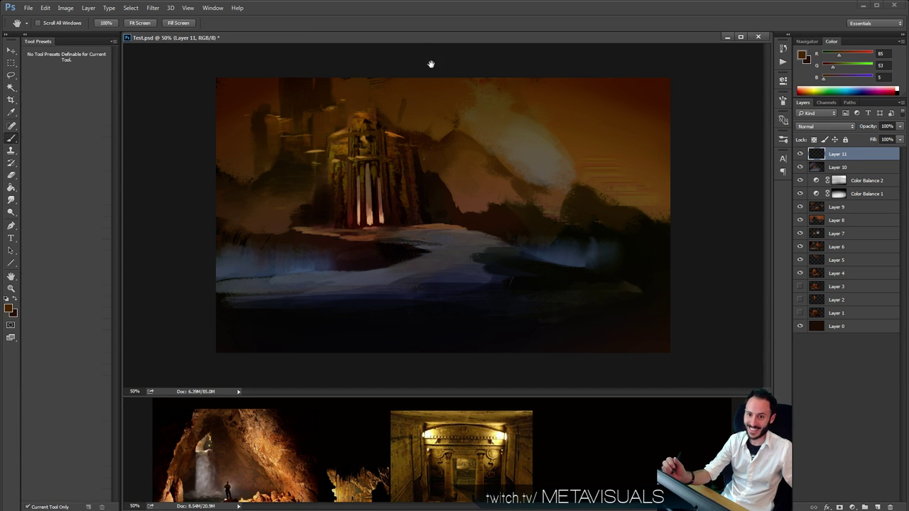
# Block in dark brown shapes around the temple's top and right shoulder using colours sampled from the surrounding background.
pyautogui.keyDown('alt'); pyautogui.click(347, 115); pyautogui.keyUp('alt')
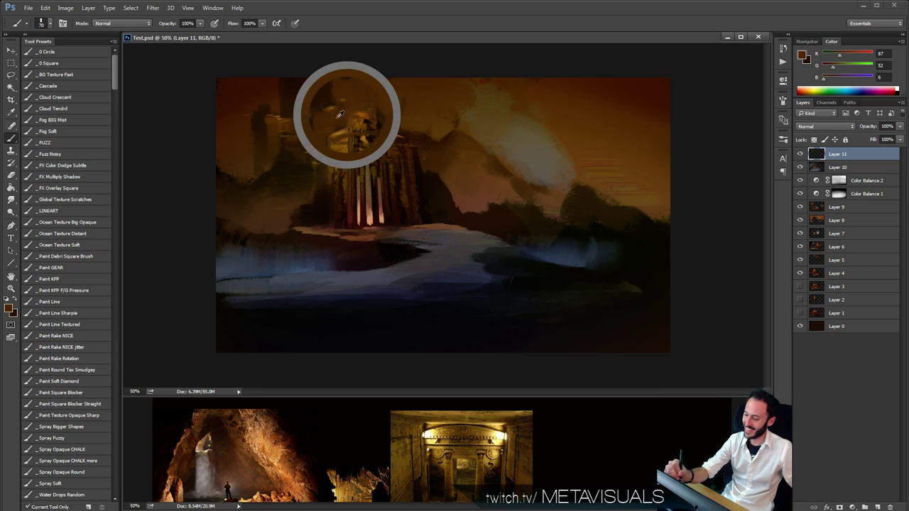
pyautogui.keyDown('alt'); pyautogui.click(428, 150); pyautogui.keyUp('alt')
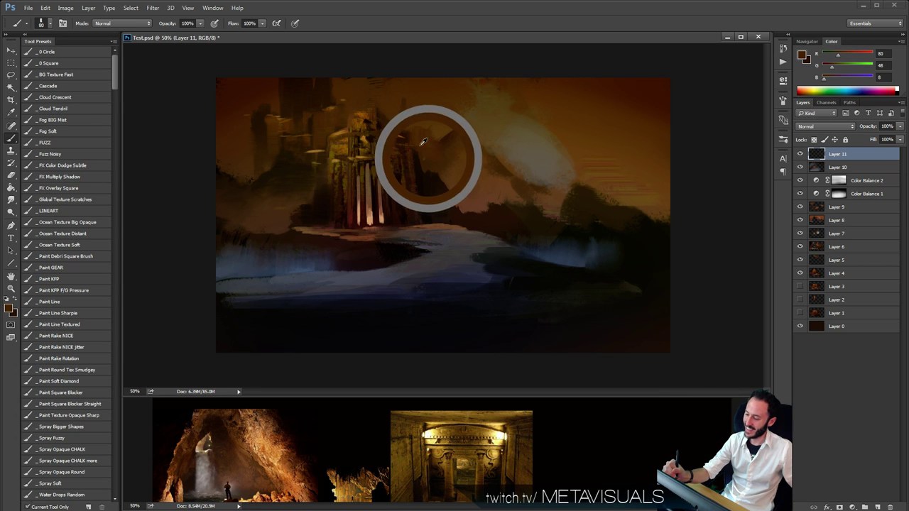
pyautogui.keyDown('alt'); pyautogui.click(385, 120); pyautogui.keyUp('alt')
pyautogui.press('space')
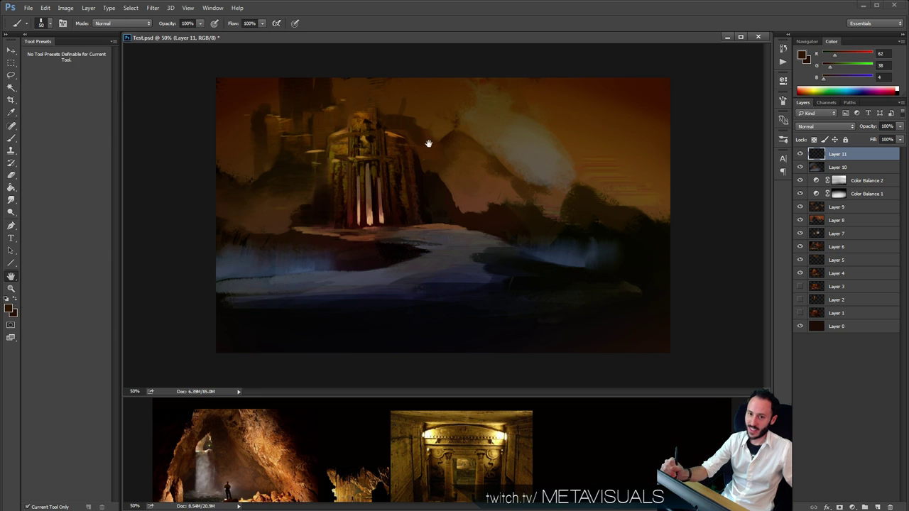
pyautogui.press('space')
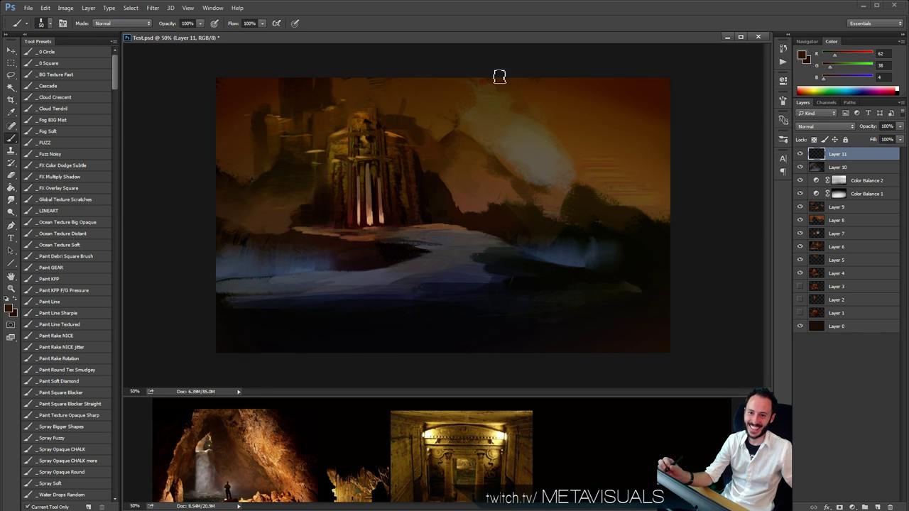
pyautogui.press('space')
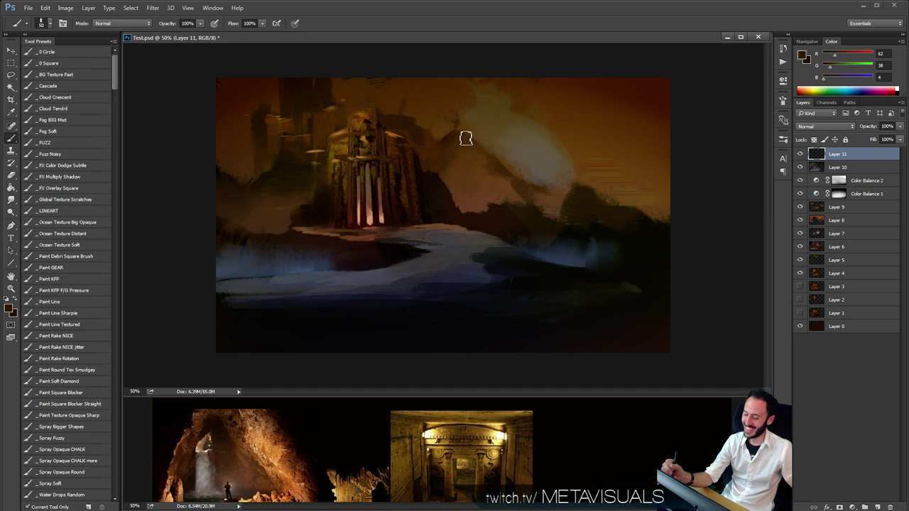
pyautogui.press('space')
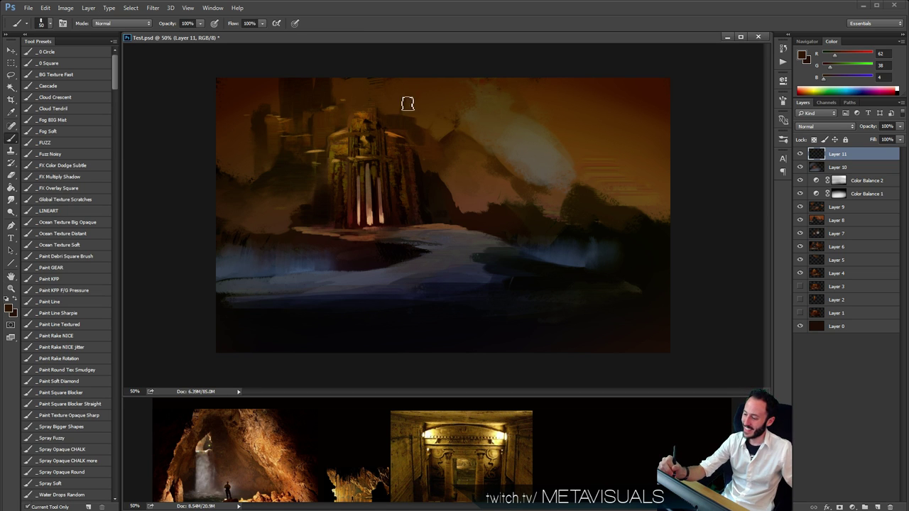
# Paint warm browns sampled from the background over the sky just right of the temple's top.
pyautogui.keyDown('alt'); pyautogui.click(397, 90); pyautogui.keyUp('alt')
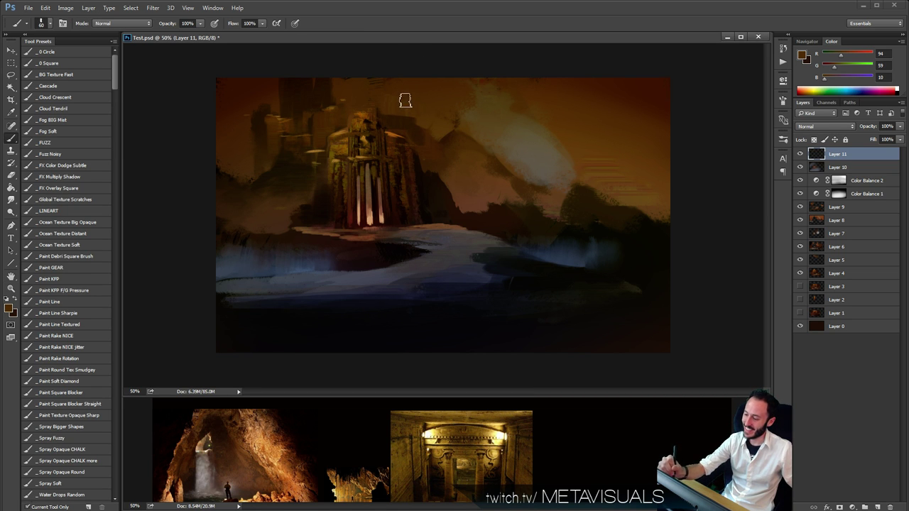
pyautogui.keyDown('alt'); pyautogui.click(404, 97); pyautogui.keyUp('alt')
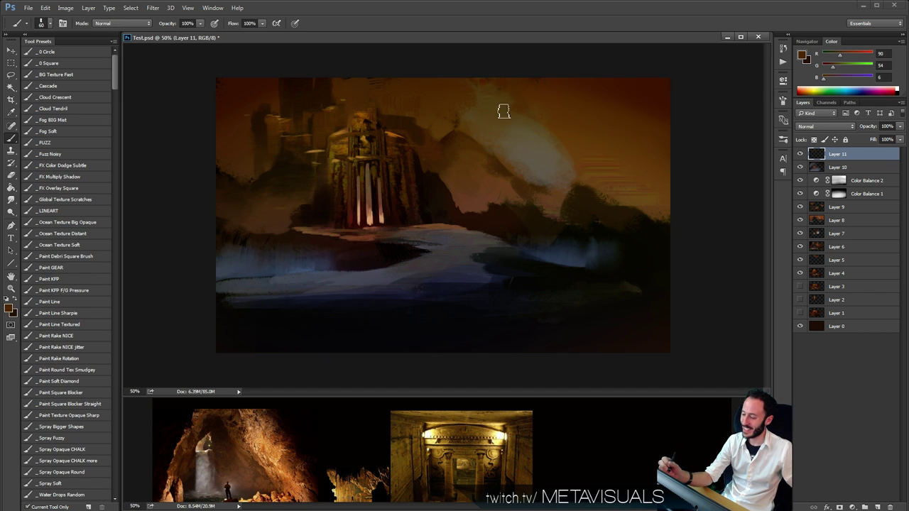
# Examine the whole painting at several zoom levels to judge the balance around the temple.
pyautogui.press('h')
pyautogui.hotkey('ctrl', '+')
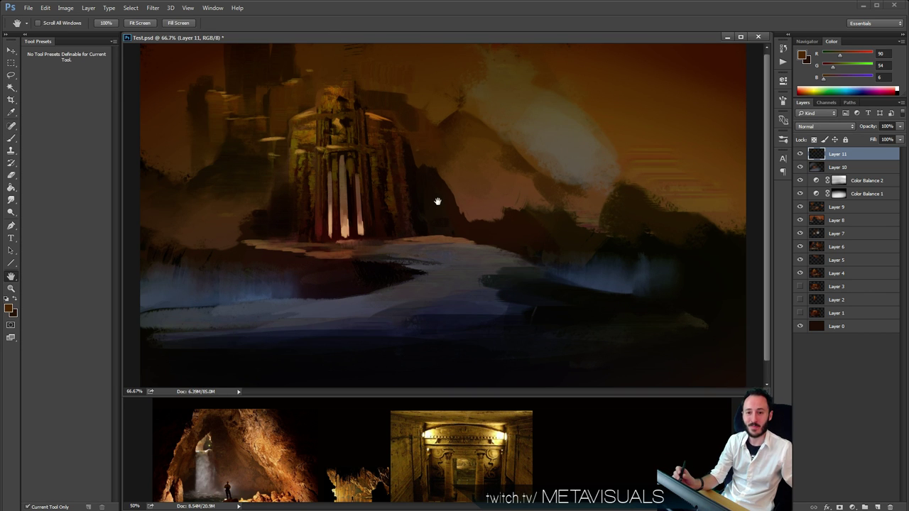
pyautogui.keyDown('alt'); pyautogui.click(454, 223); pyautogui.keyUp('alt')
pyautogui.keyDown('ctrl'); pyautogui.click(480, 212); pyautogui.keyUp('ctrl')
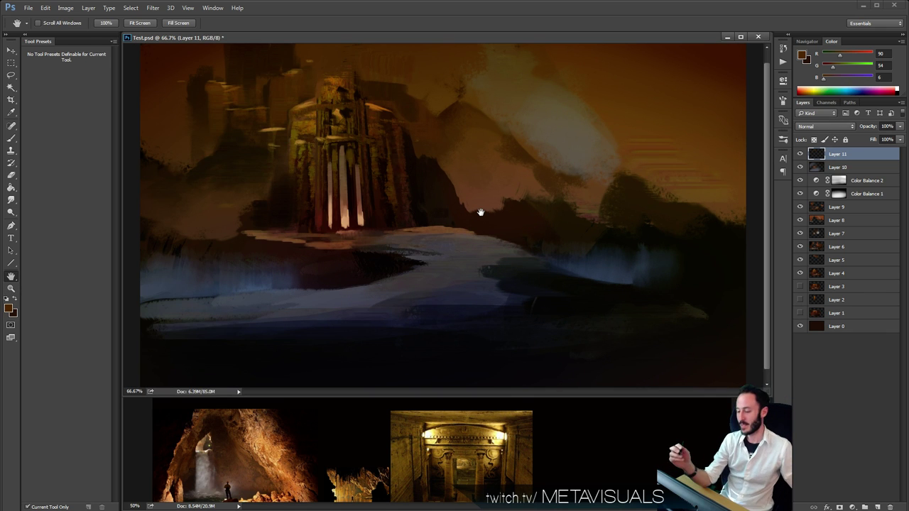
pyautogui.moveTo(466, 235); pyautogui.dragTo(450, 282)
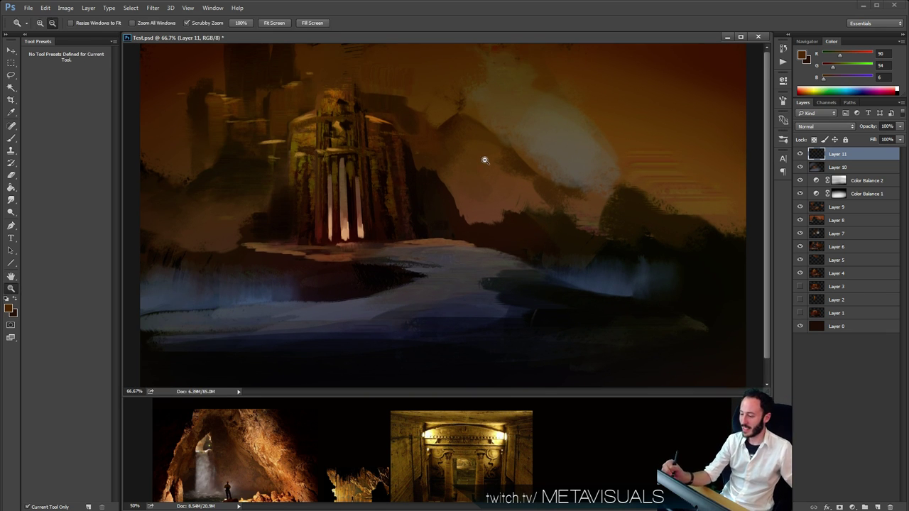
pyautogui.keyDown('alt'); pyautogui.click(495, 163); pyautogui.keyUp('alt')
pyautogui.press('b')
pyautogui.keyDown('alt'); pyautogui.click(235, 475); pyautogui.keyUp('alt')
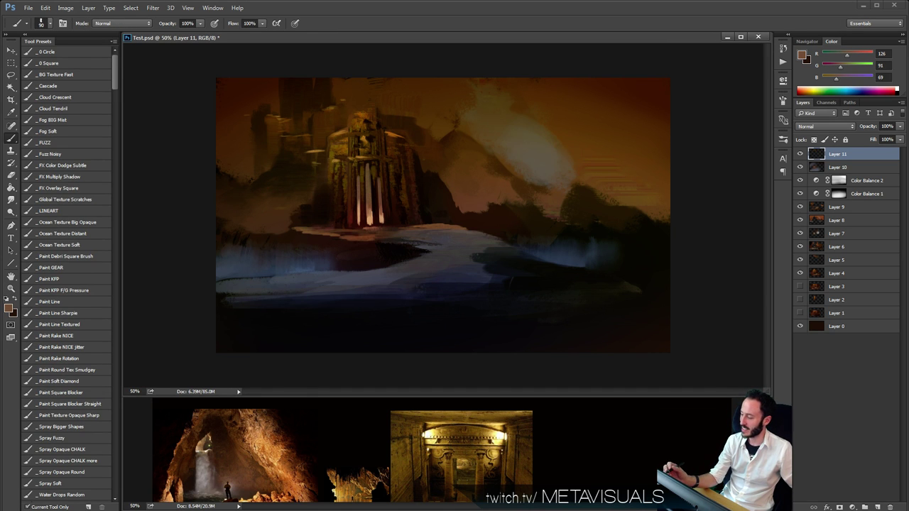
pyautogui.press('h')
pyautogui.press('b')
pyautogui.press('space')
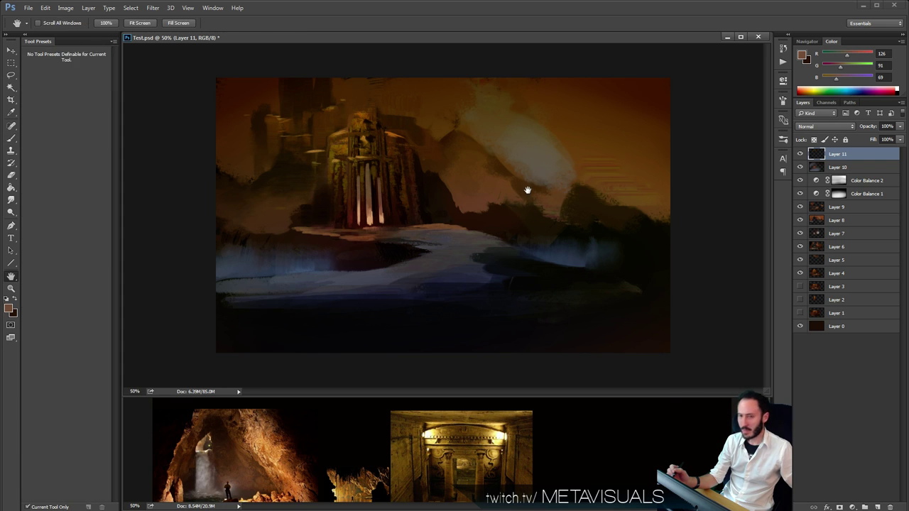
pyautogui.press('space')
pyautogui.hotkey('ctrl', 'space')
pyautogui.keyDown('ctrl'); pyautogui.click(534, 148); pyautogui.keyUp('ctrl')
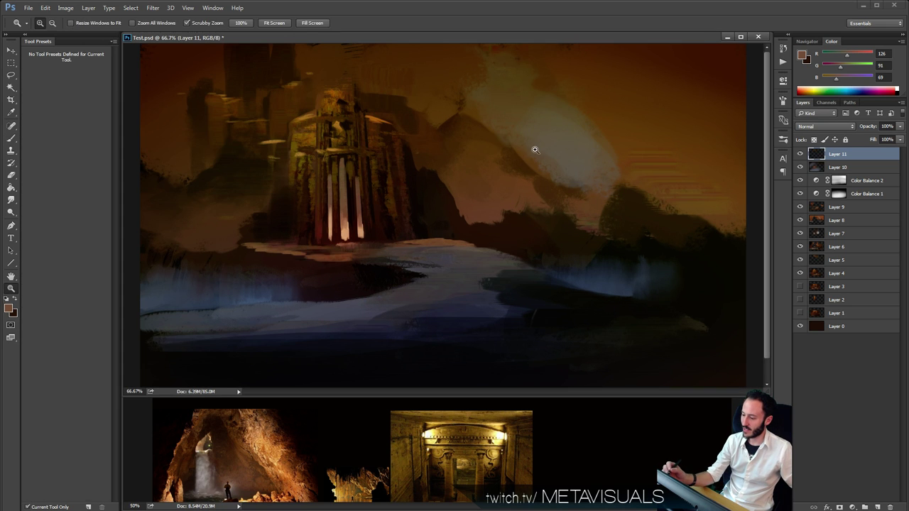
# Paint a muted brown rock shape against the temple's lower left side using sampled browns and varying brush sizes.
pyautogui.press('b')
pyautogui.keyDown('alt'); pyautogui.click(284, 245); pyautogui.keyUp('alt')
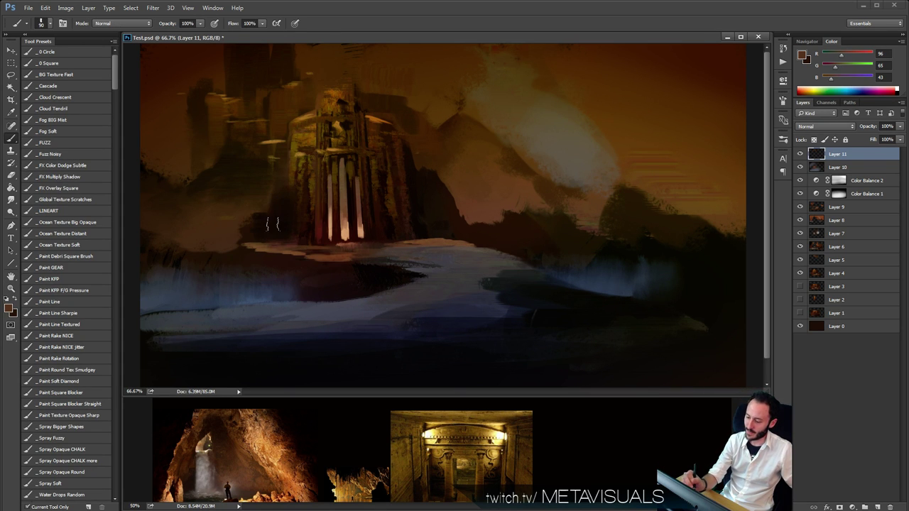
pyautogui.keyDown('alt'); pyautogui.click(276, 183); pyautogui.keyUp('alt')
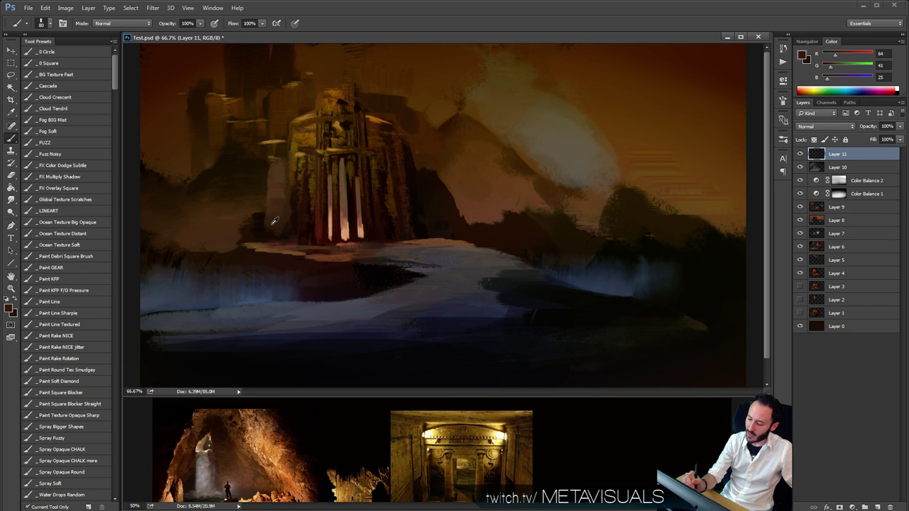
pyautogui.keyDown('alt'); pyautogui.click(274, 174); pyautogui.keyUp('alt')
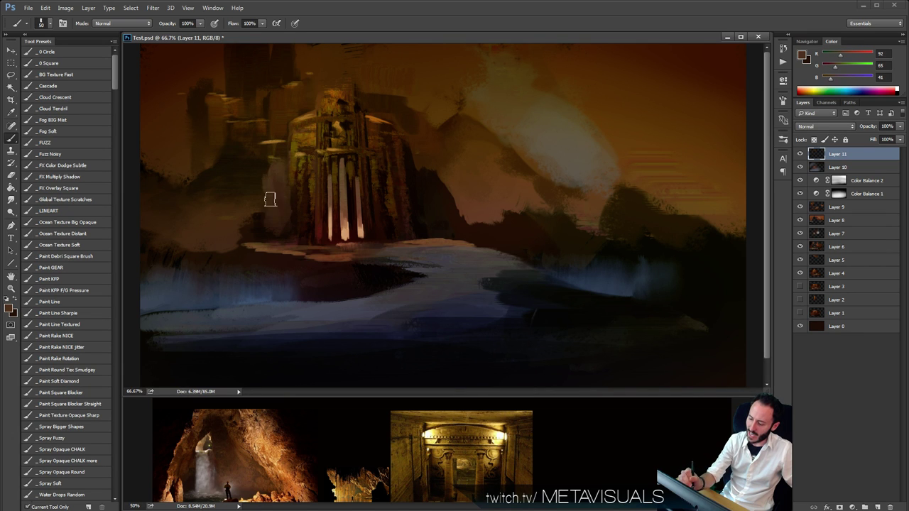
pyautogui.keyDown('alt'); pyautogui.click(260, 172); pyautogui.keyUp('alt')
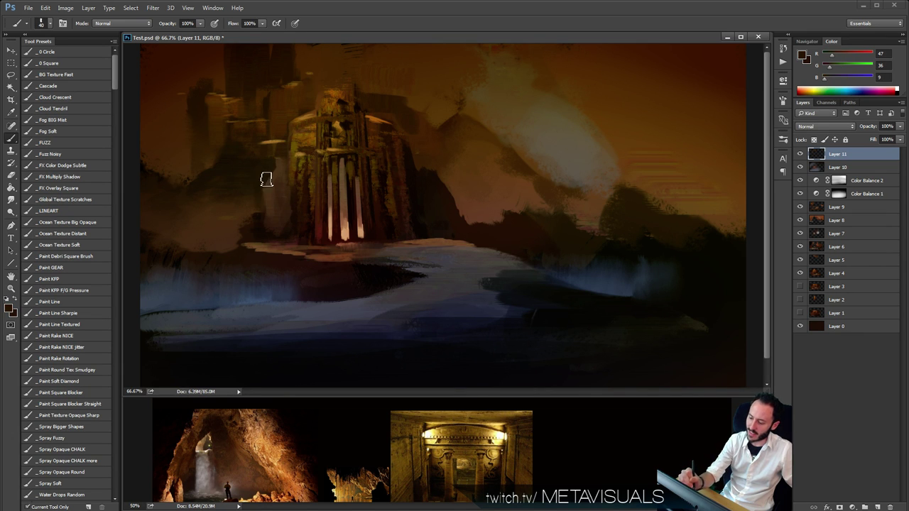
pyautogui.press('space')
pyautogui.keyDown('alt'); pyautogui.click(273, 194); pyautogui.keyUp('alt')
pyautogui.press(']')
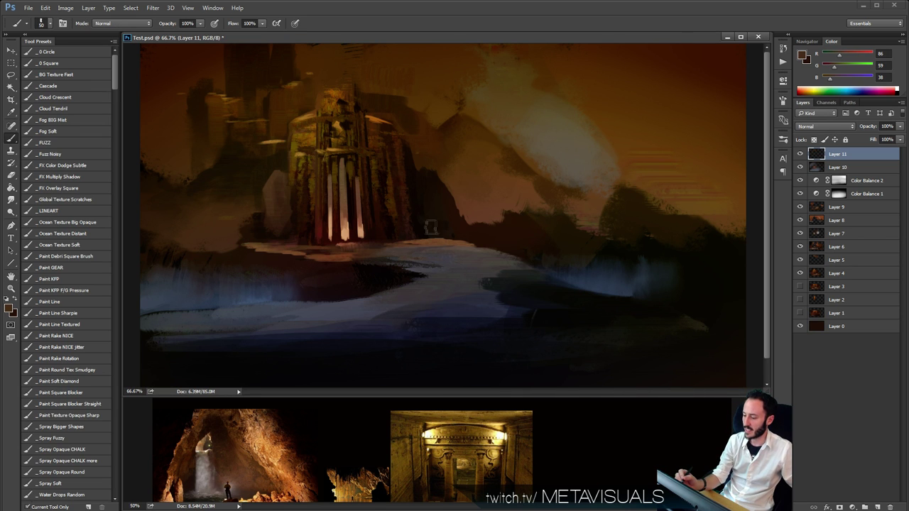
# Paint a matching rock shape beside the temple's lower right side and darken it with sampled browns.
pyautogui.moveTo(430, 193)
pyautogui.mouseDown()
pyautogui.moveTo(421, 178)
pyautogui.moveTo(440, 195)
pyautogui.mouseUp()
pyautogui.press('space')
pyautogui.keyDown('alt'); pyautogui.click(432, 217); pyautogui.keyUp('alt')
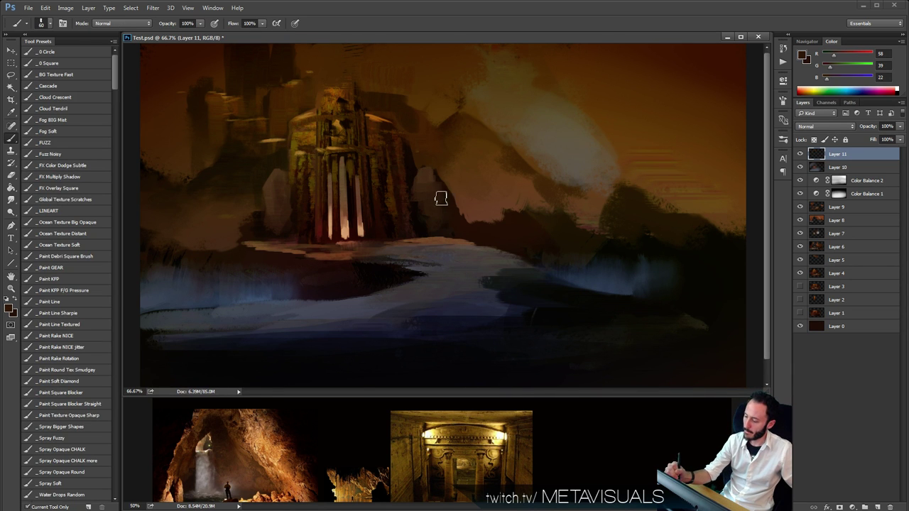
pyautogui.keyDown('alt'); pyautogui.click(455, 213); pyautogui.keyUp('alt')
pyautogui.press(']')
pyautogui.press(']')
# Add golden-brown highlights to the rocks left of the temple with a smaller brush and a colour sampled from the temple wall.
pyautogui.keyDown('alt'); pyautogui.click(306, 138); pyautogui.keyUp('alt')
pyautogui.press('[')
pyautogui.press('[')
pyautogui.press('[')
pyautogui.press('[')
pyautogui.press('[')
pyautogui.press('[')
pyautogui.press('[')
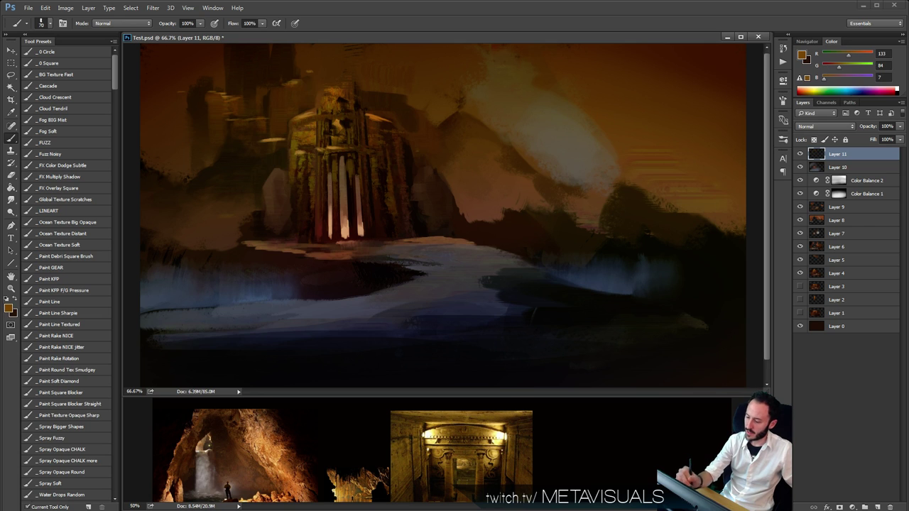
pyautogui.moveTo(285, 174)
pyautogui.mouseDown()
pyautogui.moveTo(282, 205)
pyautogui.moveTo(273, 212)
pyautogui.moveTo(264, 201)
pyautogui.mouseUp()
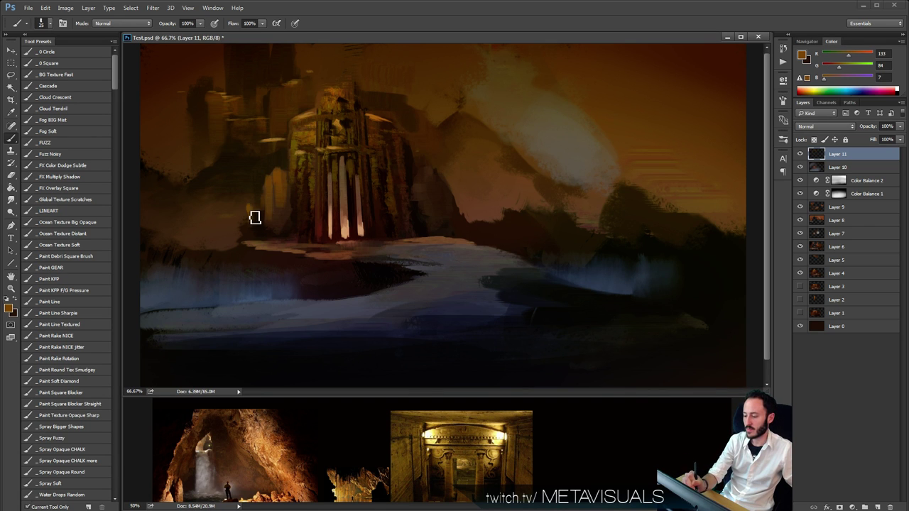
pyautogui.press(']')
pyautogui.press(']')
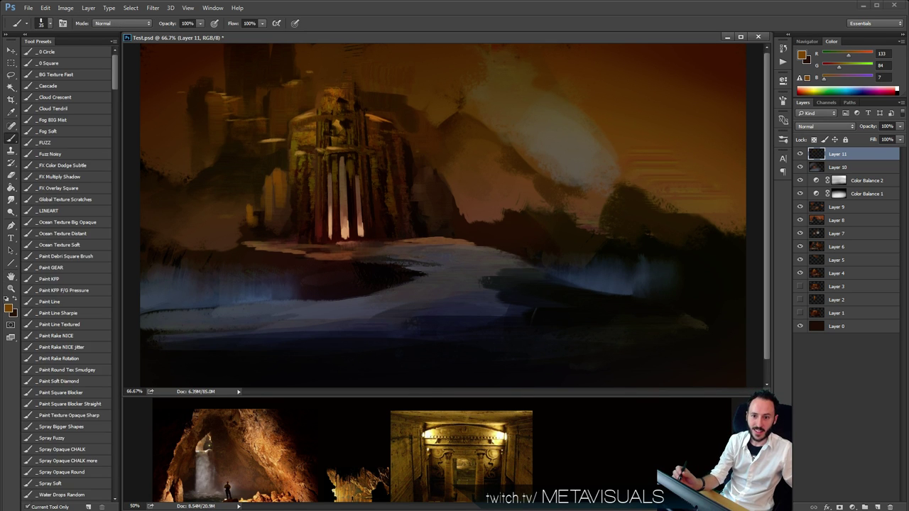
pyautogui.press('h')
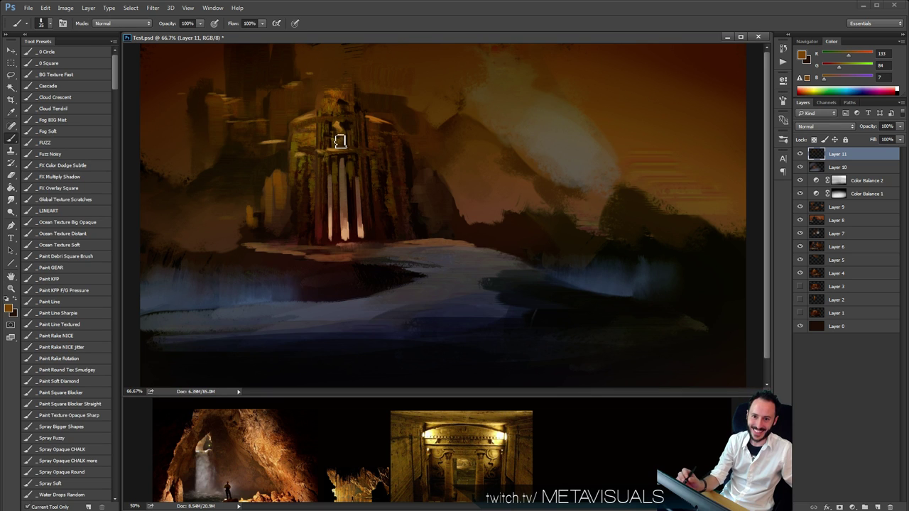
pyautogui.press('space')
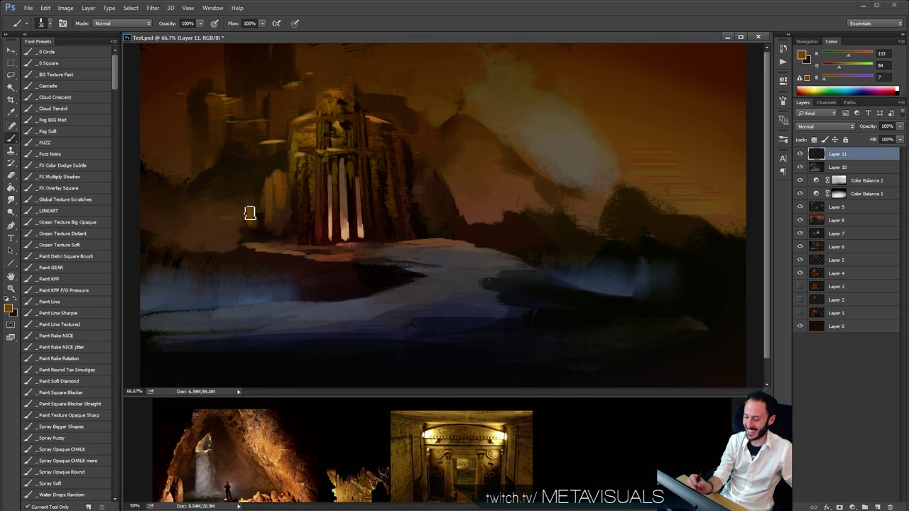
# Block in a dark brown mountain shape right of the temple with sampled background colours and a larger brush.
pyautogui.keyDown('alt'); pyautogui.click(235, 208); pyautogui.keyUp('alt')
pyautogui.keyDown('alt'); pyautogui.click(226, 179); pyautogui.keyUp('alt')
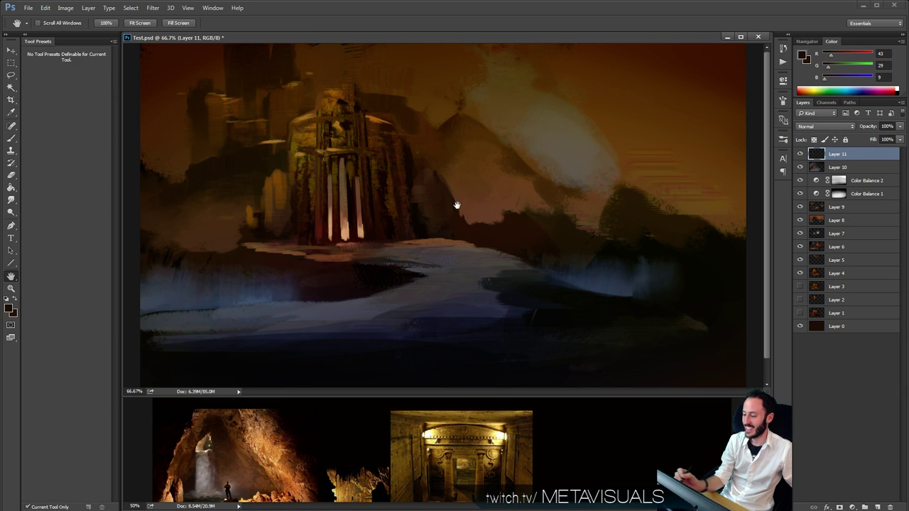
pyautogui.press(']')
pyautogui.keyDown('alt'); pyautogui.click(412, 164); pyautogui.keyUp('alt')
pyautogui.press(']')
pyautogui.press(']')
pyautogui.press(']')
pyautogui.moveTo(422, 224)
pyautogui.mouseDown()
pyautogui.moveTo(436, 195)
pyautogui.moveTo(452, 196)
pyautogui.moveTo(436, 181)
pyautogui.moveTo(494, 225)
pyautogui.moveTo(484, 194)
pyautogui.mouseUp()
pyautogui.press(']')
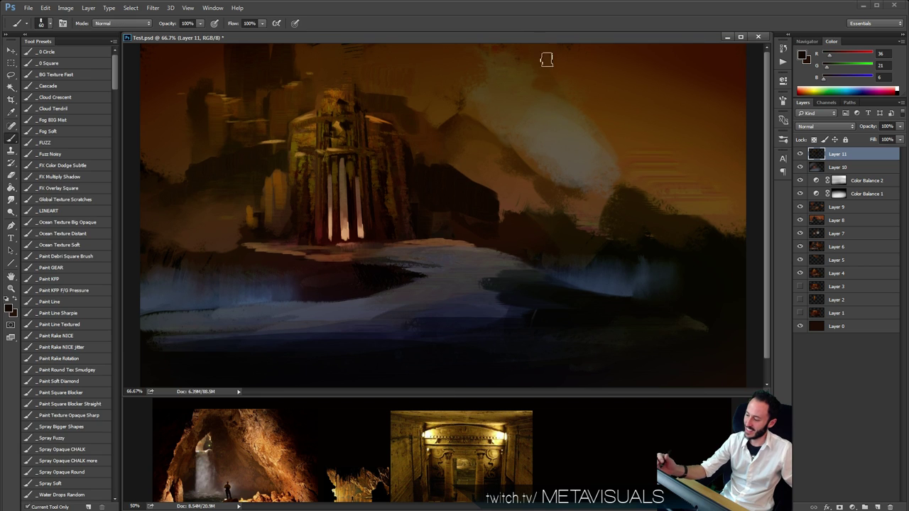
# Paint pale smoke clouds above the mountain right of the temple's top using colours sampled from the bright cloud and sky.
pyautogui.keyDown('alt'); pyautogui.click(548, 141); pyautogui.keyUp('alt')
pyautogui.moveTo(449, 87)
pyautogui.mouseDown()
pyautogui.moveTo(439, 108)
pyautogui.moveTo(416, 96)
pyautogui.moveTo(410, 75)
pyautogui.moveTo(403, 84)
pyautogui.mouseUp()
pyautogui.press('r')
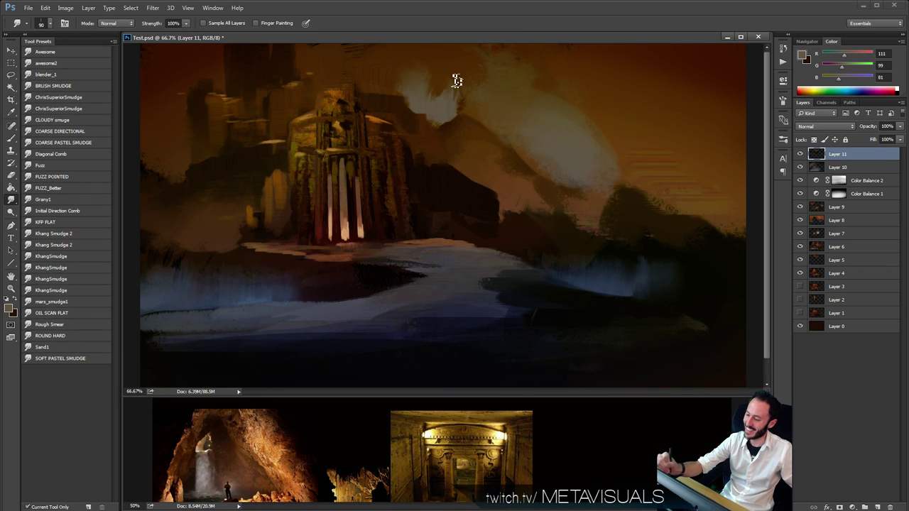
pyautogui.press('b')
pyautogui.moveTo(374, 73); pyautogui.dragTo(390, 93)
pyautogui.keyDown('alt'); pyautogui.click(334, 64); pyautogui.keyUp('alt')
pyautogui.keyDown('alt'); pyautogui.click(412, 94); pyautogui.keyUp('alt')
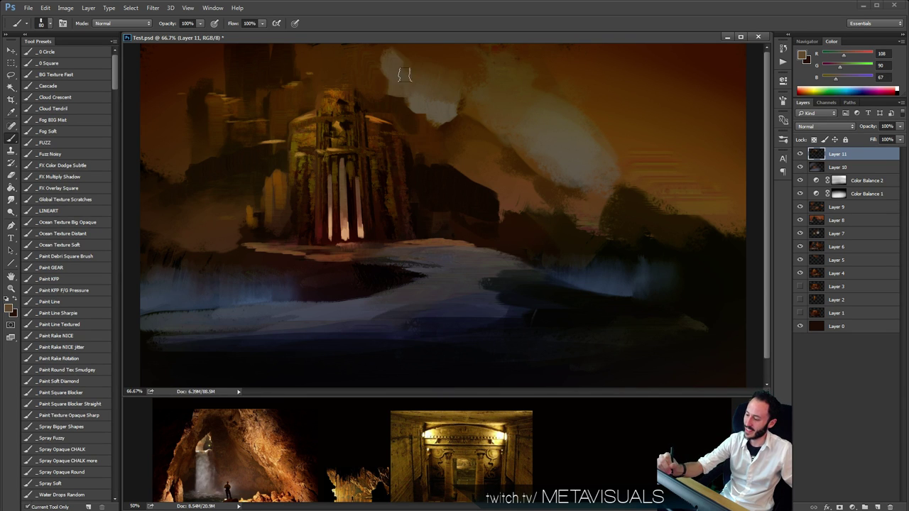
pyautogui.moveTo(400, 63)
pyautogui.mouseDown()
pyautogui.moveTo(445, 86)
pyautogui.moveTo(436, 75)
pyautogui.moveTo(470, 68)
pyautogui.moveTo(478, 88)
pyautogui.mouseUp()
pyautogui.press(']')
pyautogui.press(']')
pyautogui.keyDown('alt'); pyautogui.click(396, 44); pyautogui.keyUp('alt')
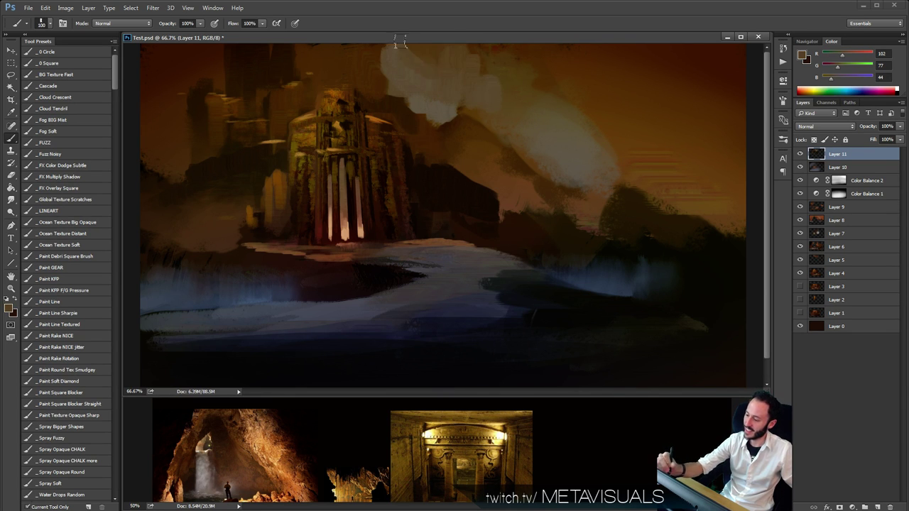
# Paint a broad blue-grey band across the water below the temple with a colour sampled from the water.
pyautogui.press('h')
pyautogui.moveTo(561, 189); pyautogui.dragTo(492, 290)
pyautogui.press('b')
pyautogui.keyDown('alt'); pyautogui.click(335, 270); pyautogui.keyUp('alt')
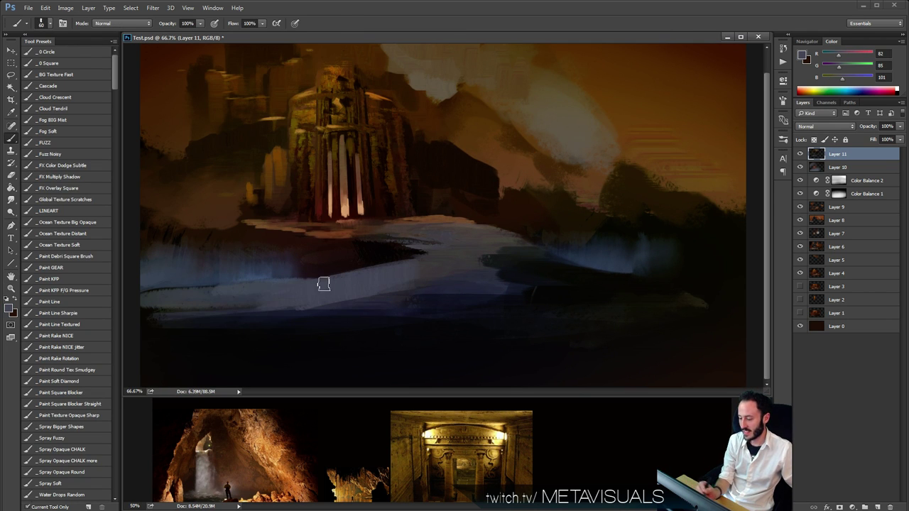
pyautogui.press('h')
pyautogui.press('b')
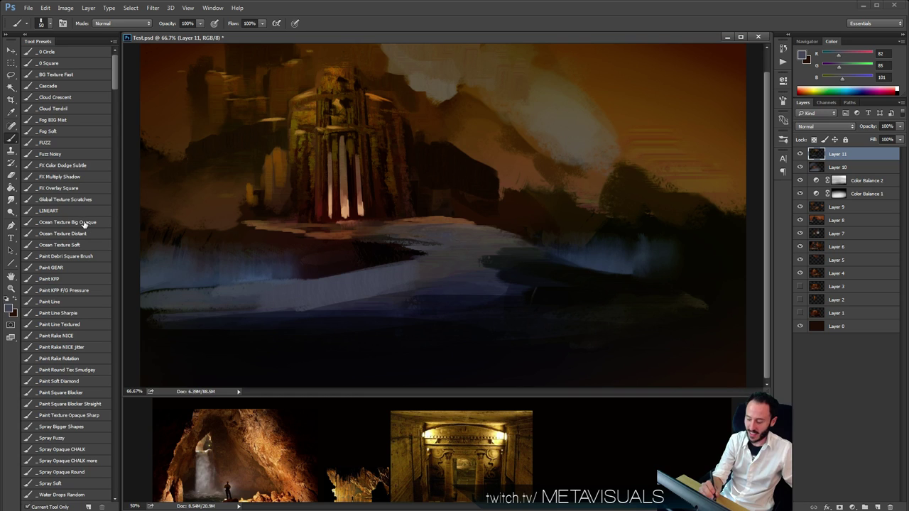
# Rotate the square brush tip so that it lies horizontally.
pyautogui.click(782, 103)
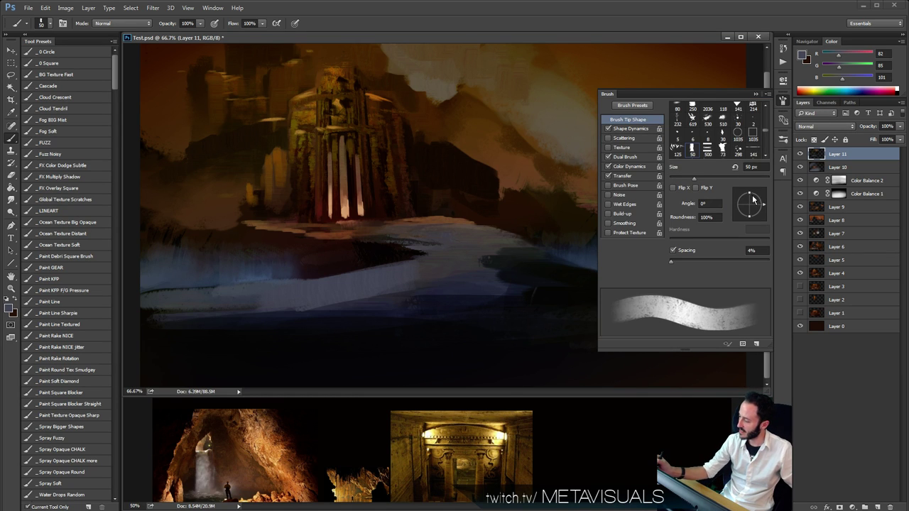
pyautogui.moveTo(752, 201); pyautogui.dragTo(750, 206)
pyautogui.click(783, 103)
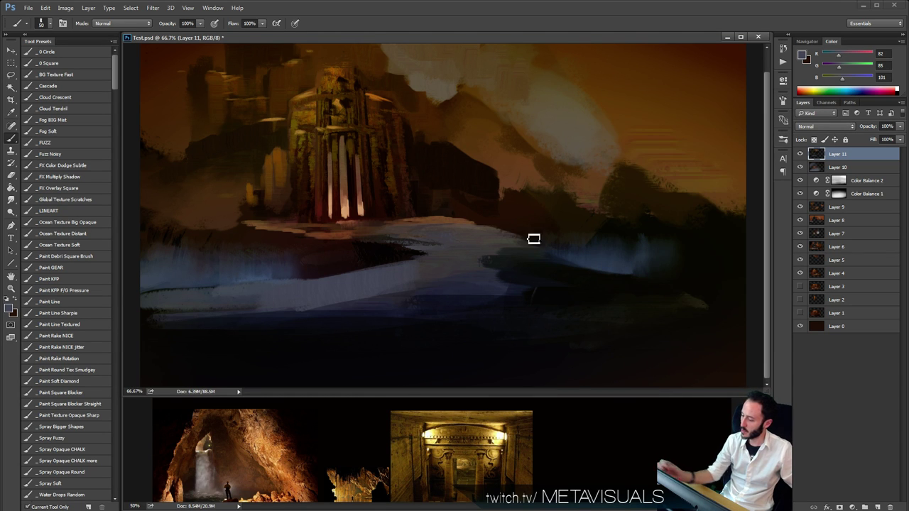
# Add a new layer on top and set the foreground colour to a pale blue-grey (RGB 177, 182, 201).
pyautogui.hotkey('ctrl', 'shift', 'alt', 'n')
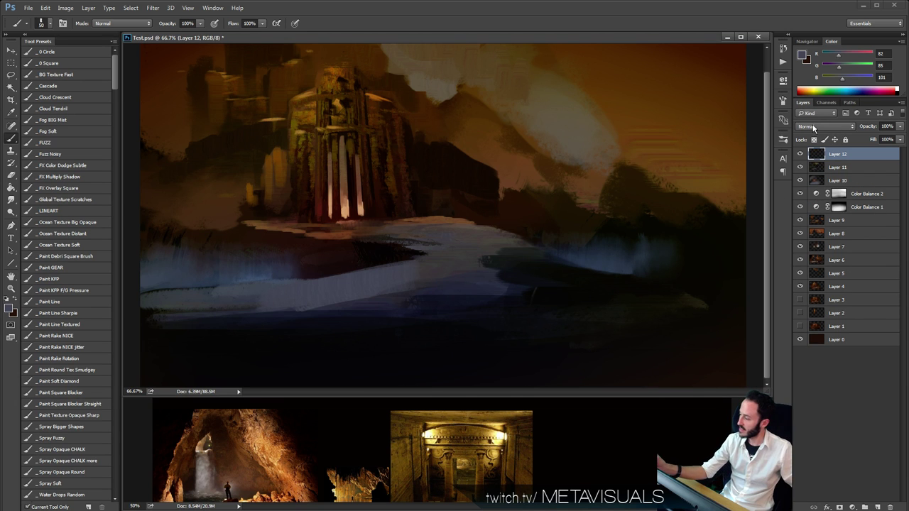
pyautogui.keyDown('alt'); pyautogui.click(394, 278); pyautogui.keyUp('alt')
pyautogui.click(799, 56)
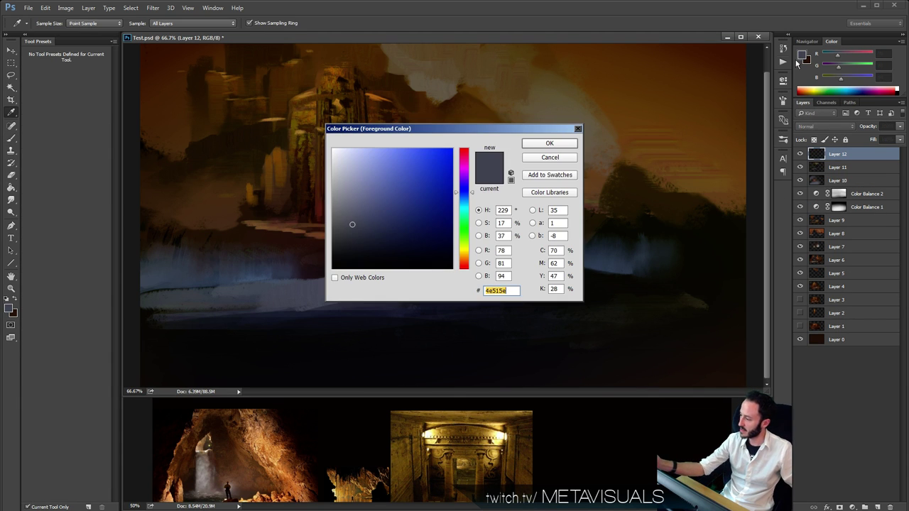
pyautogui.click(372, 204)
pyautogui.moveTo(372, 204); pyautogui.dragTo(347, 175)
pyautogui.click(559, 144)
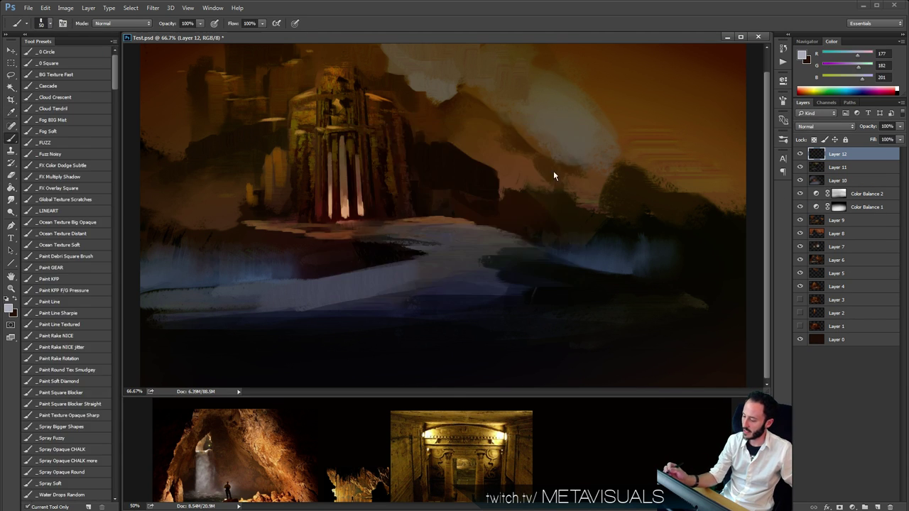
# Paint pale blue-grey horizontal highlights across the middle of the water and along its upper edge near the temple's foot.
pyautogui.moveTo(337, 288); pyautogui.dragTo(460, 278)
pyautogui.hotkey('ctrl', 'z')
pyautogui.press(']')
pyautogui.moveTo(312, 284); pyautogui.dragTo(349, 280)
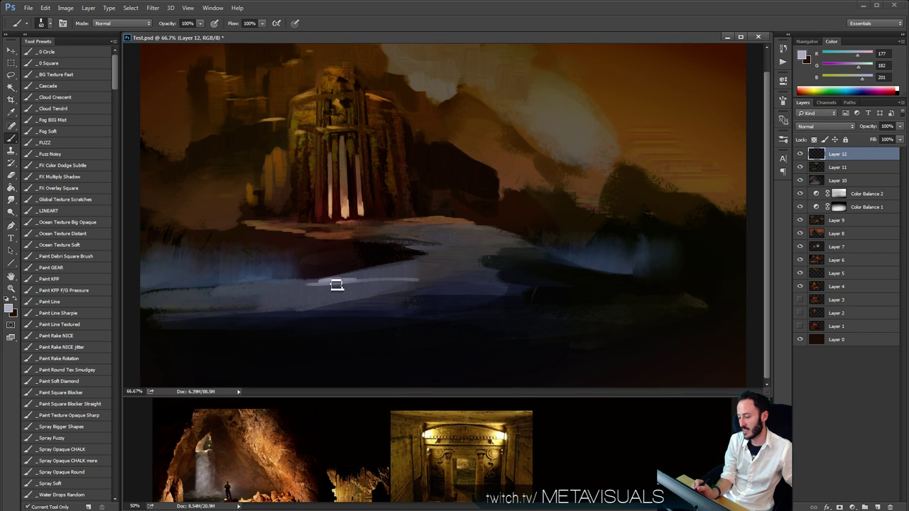
pyautogui.moveTo(262, 287); pyautogui.dragTo(449, 280)
pyautogui.moveTo(332, 286)
pyautogui.mouseDown()
pyautogui.moveTo(287, 296)
pyautogui.moveTo(504, 285)
pyautogui.mouseUp()
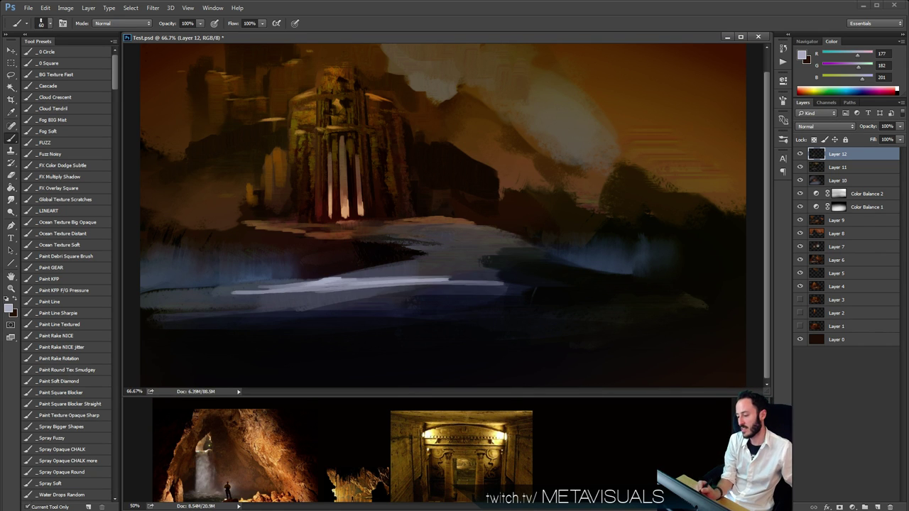
pyautogui.moveTo(306, 290)
pyautogui.mouseDown()
pyautogui.moveTo(478, 287)
pyautogui.moveTo(365, 281)
pyautogui.moveTo(373, 280)
pyautogui.moveTo(501, 276)
pyautogui.mouseUp()
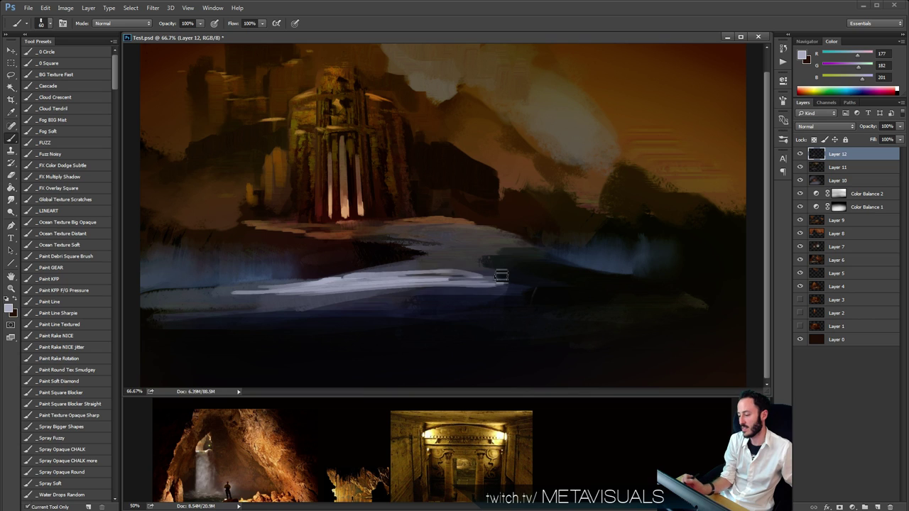
pyautogui.moveTo(508, 244)
pyautogui.mouseDown()
pyautogui.moveTo(443, 245)
pyautogui.moveTo(487, 243)
pyautogui.moveTo(435, 236)
pyautogui.moveTo(344, 244)
pyautogui.mouseUp()
pyautogui.press('[')
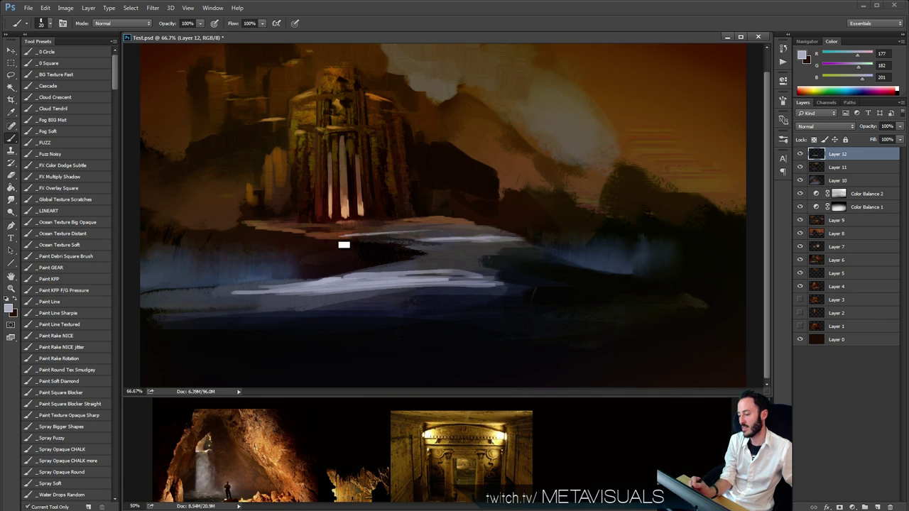
# Paint thin pale blue-grey highlight streaks along the water's upper edge at the temple's foot.
pyautogui.moveTo(399, 241); pyautogui.dragTo(322, 240)
pyautogui.moveTo(421, 228); pyautogui.dragTo(387, 231)
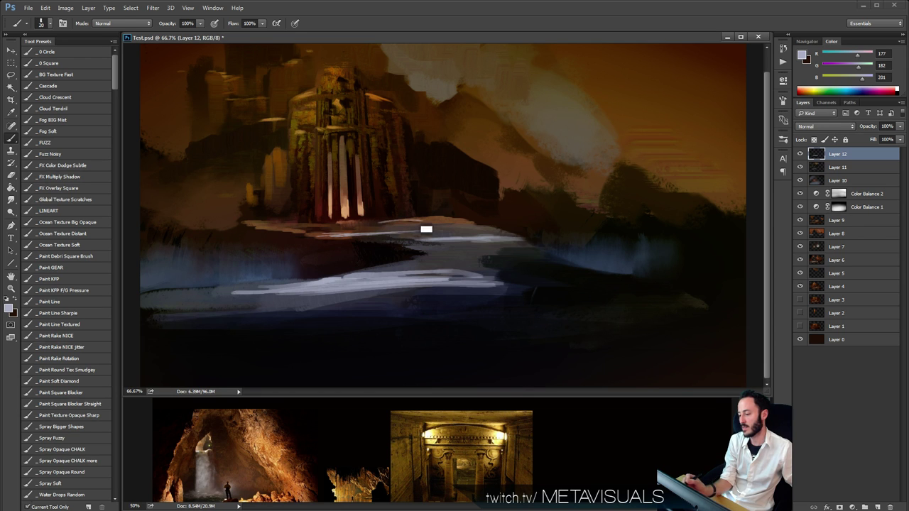
pyautogui.press('space')
pyautogui.moveTo(419, 202); pyautogui.dragTo(424, 213)
pyautogui.keyDown('alt'); pyautogui.click(469, 204); pyautogui.keyUp('alt')
pyautogui.keyDown('alt'); pyautogui.click(475, 211); pyautogui.keyUp('alt')
pyautogui.keyDown('alt'); pyautogui.click(483, 223); pyautogui.keyUp('alt')
pyautogui.keyDown('ctrl'); pyautogui.click(504, 265); pyautogui.keyUp('ctrl')
pyautogui.keyDown('ctrl'); pyautogui.click(490, 269); pyautogui.keyUp('ctrl')
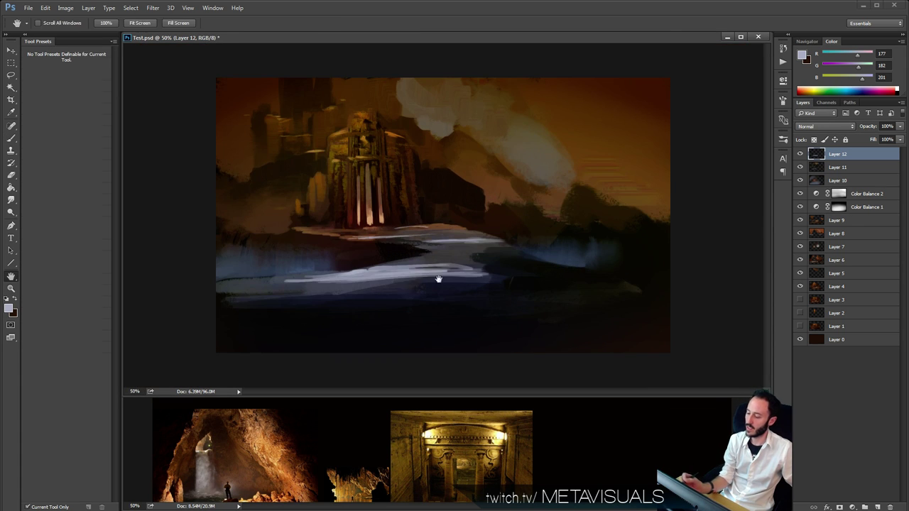
# Smudge the pale highlight across the middle of the water to soften its streaks.
pyautogui.press('r')
pyautogui.moveTo(446, 274); pyautogui.dragTo(322, 283)
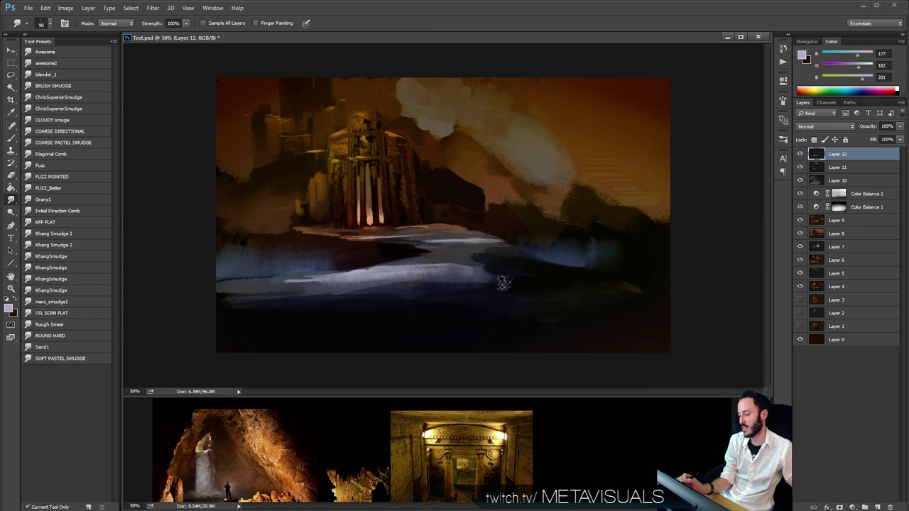
pyautogui.press('b')
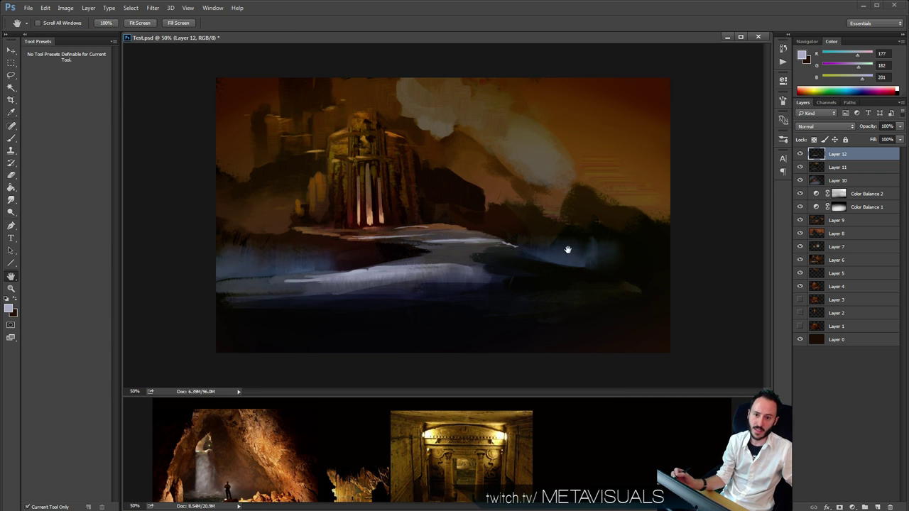
# Extend the water towards the right bank with sampled dark greys, enlarging the brush to 250.
pyautogui.keyDown('alt'); pyautogui.click(500, 244); pyautogui.keyUp('alt')
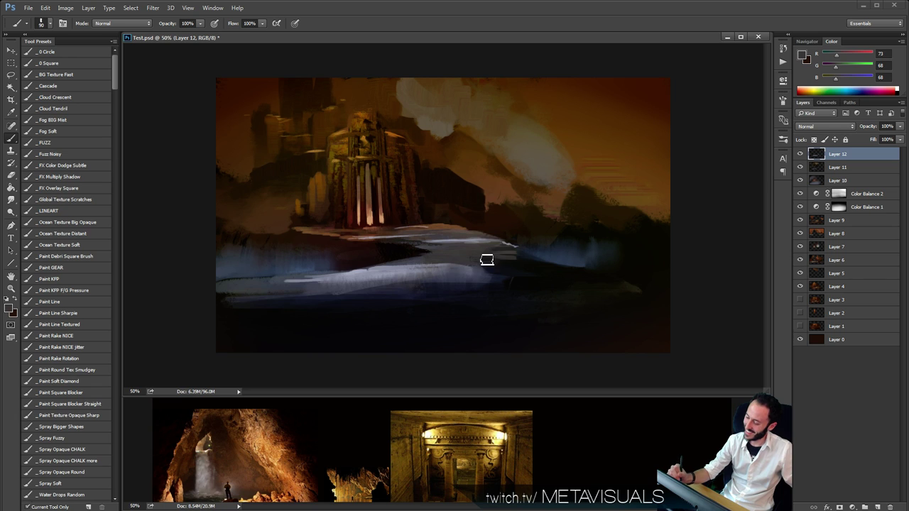
pyautogui.press(']')
pyautogui.press(']')
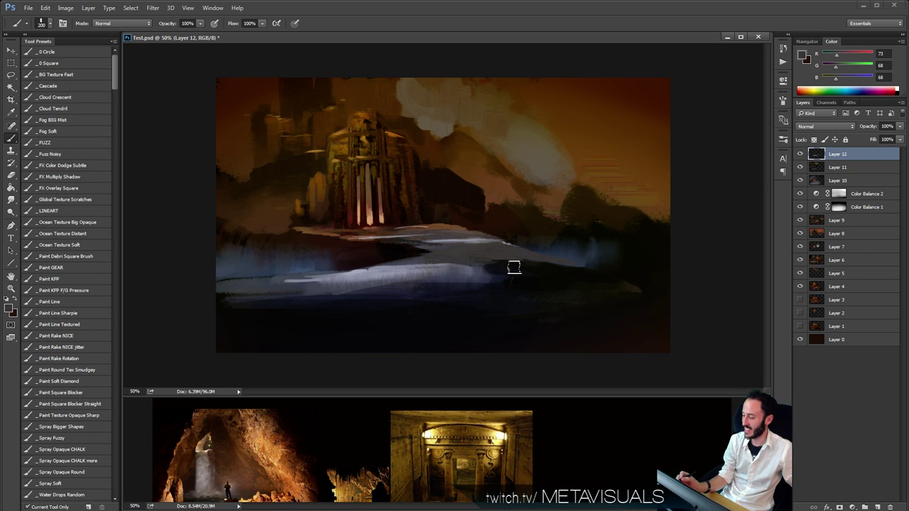
pyautogui.keyDown('alt'); pyautogui.click(493, 270); pyautogui.keyUp('alt')
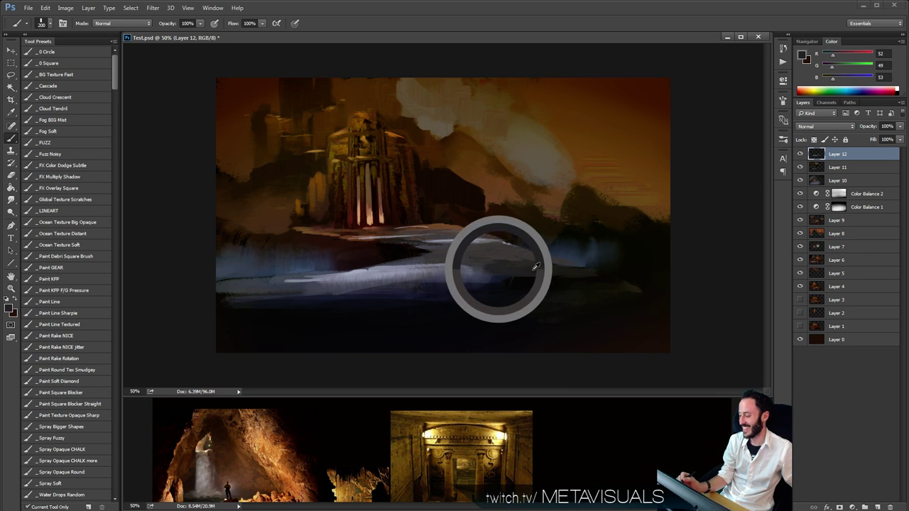
pyautogui.press(']')
pyautogui.keyDown('alt'); pyautogui.click(503, 249); pyautogui.keyUp('alt')
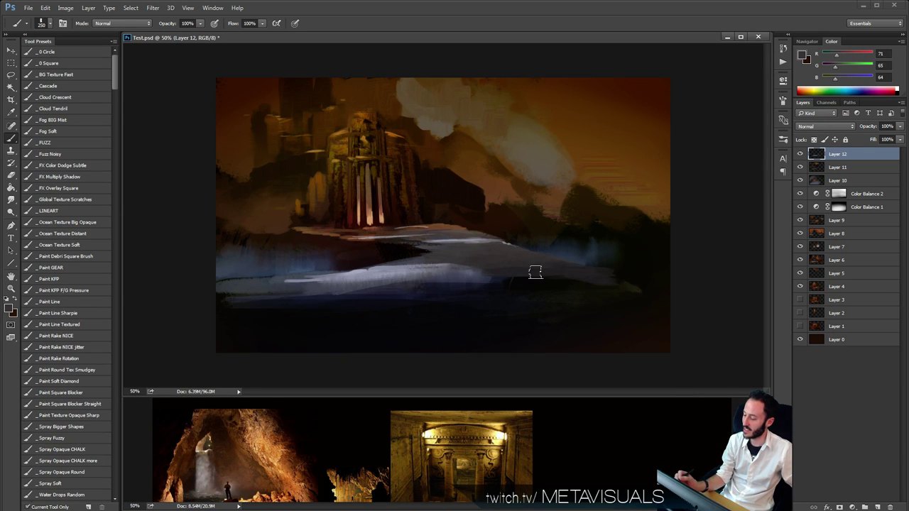
pyautogui.keyDown('alt'); pyautogui.click(533, 279); pyautogui.keyUp('alt')
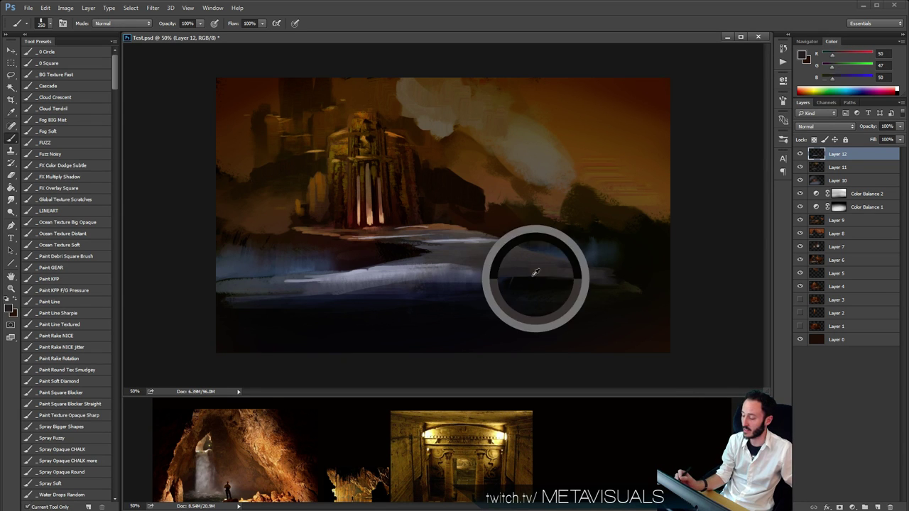
# Paint broad blue-grey strokes across the lower part of the water with sampled colours and the brush enlarged to 400.
pyautogui.keyDown('alt'); pyautogui.click(444, 286); pyautogui.keyUp('alt')
pyautogui.press(']')
pyautogui.press(']')
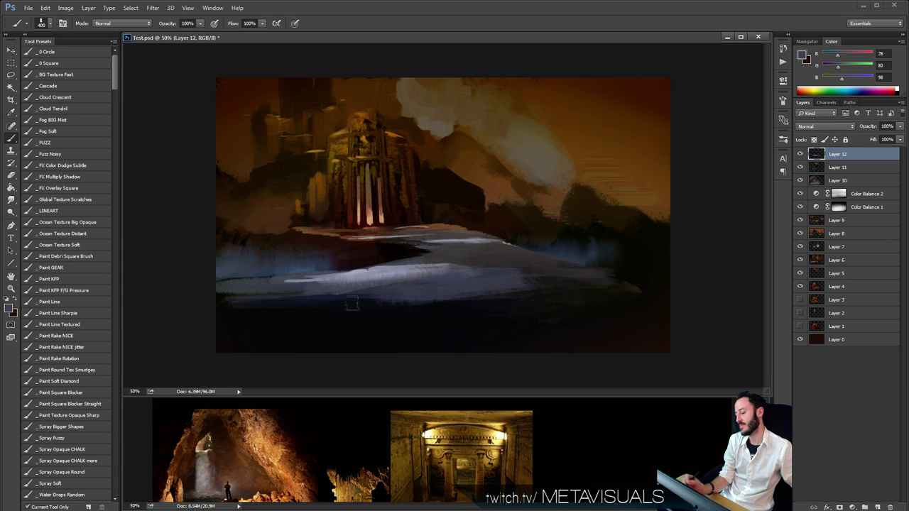
pyautogui.keyDown('alt'); pyautogui.click(339, 287); pyautogui.keyUp('alt')
pyautogui.press('space')
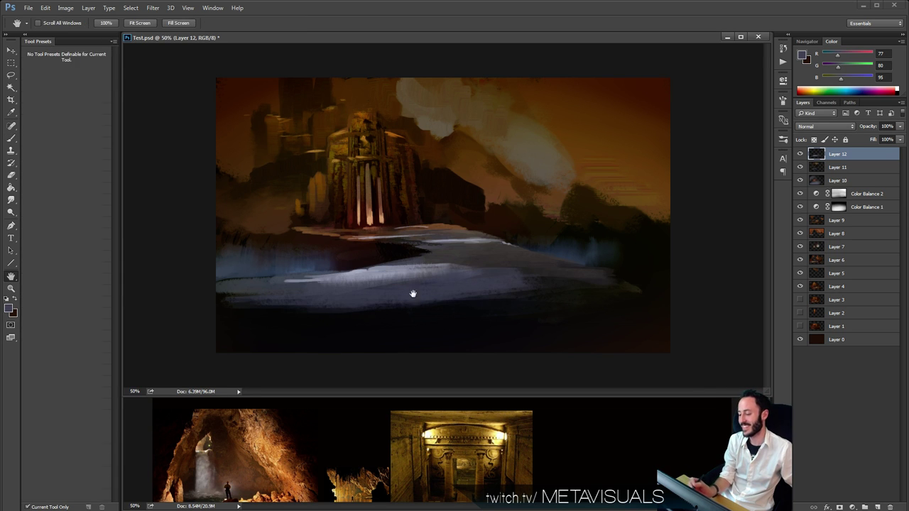
# Lengthen the central water highlight to the right with a sampled light blue-grey (RGB 133, 136, 151) at brush size 200.
pyautogui.keyDown('alt'); pyautogui.click(423, 276); pyautogui.keyUp('alt')
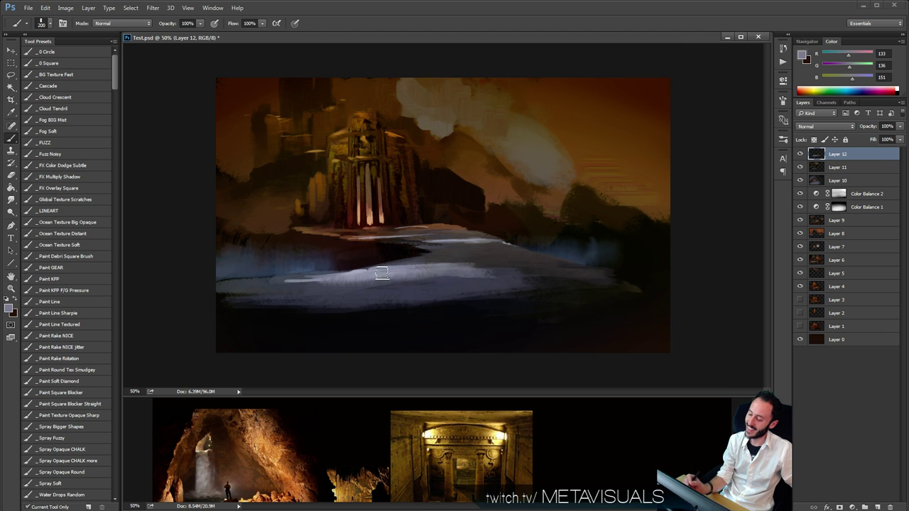
pyautogui.moveTo(478, 275); pyautogui.dragTo(538, 275)
pyautogui.moveTo(438, 279); pyautogui.dragTo(544, 281)
pyautogui.press('space')
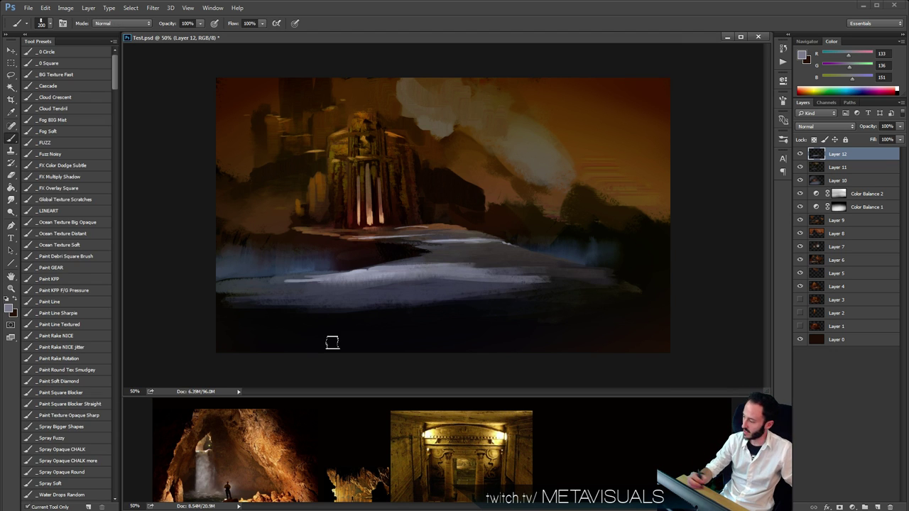
# Add a new layer and use the Paint Rake NICE brush to paint sampled-brown vertical strokes on the bank below the temple's left side.
pyautogui.hotkey('ctrl', 'shift', 'alt', 'n')
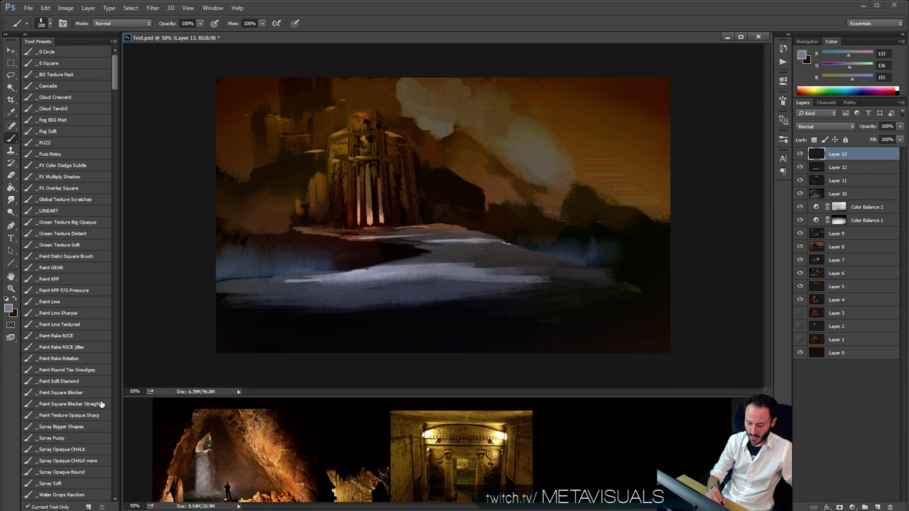
pyautogui.click(80, 335)
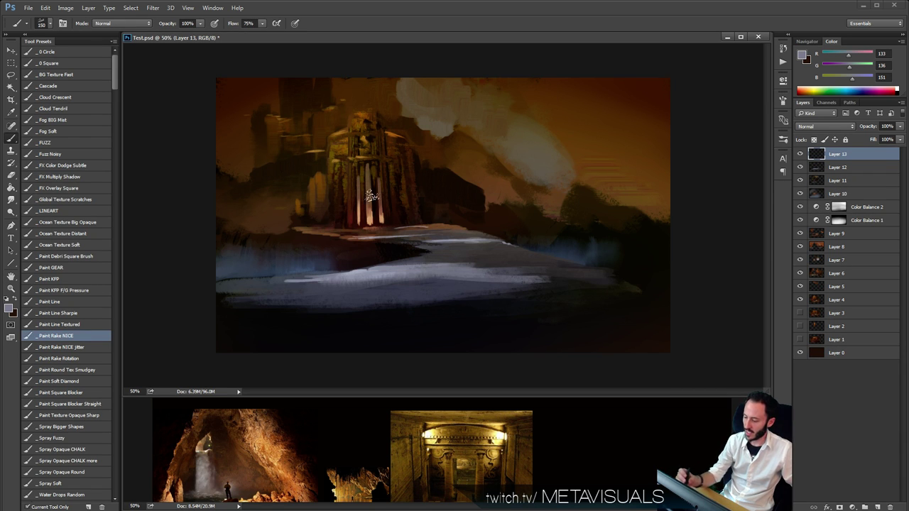
pyautogui.keyDown('ctrl'); pyautogui.click(379, 236); pyautogui.keyUp('ctrl')
pyautogui.keyDown('ctrl'); pyautogui.click(377, 234); pyautogui.keyUp('ctrl')
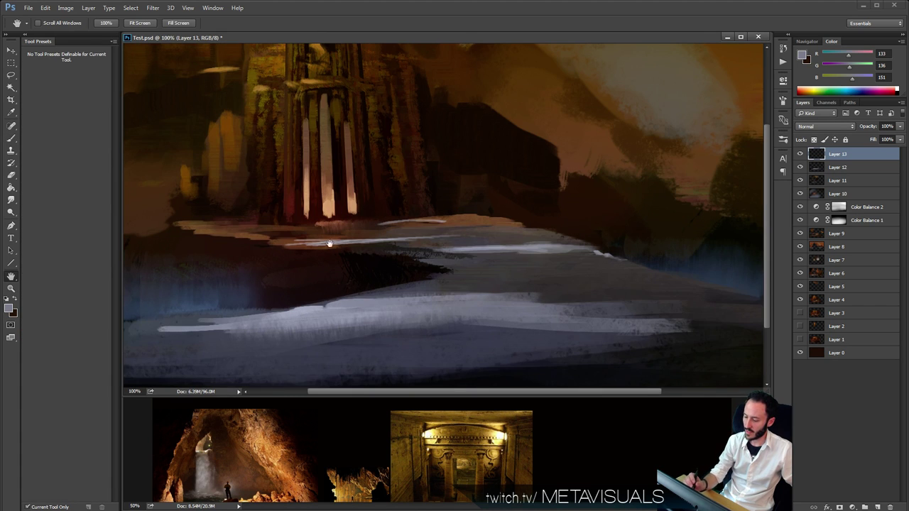
pyautogui.moveTo(329, 243); pyautogui.dragTo(429, 272)
pyautogui.keyDown('alt'); pyautogui.click(349, 254); pyautogui.keyUp('alt')
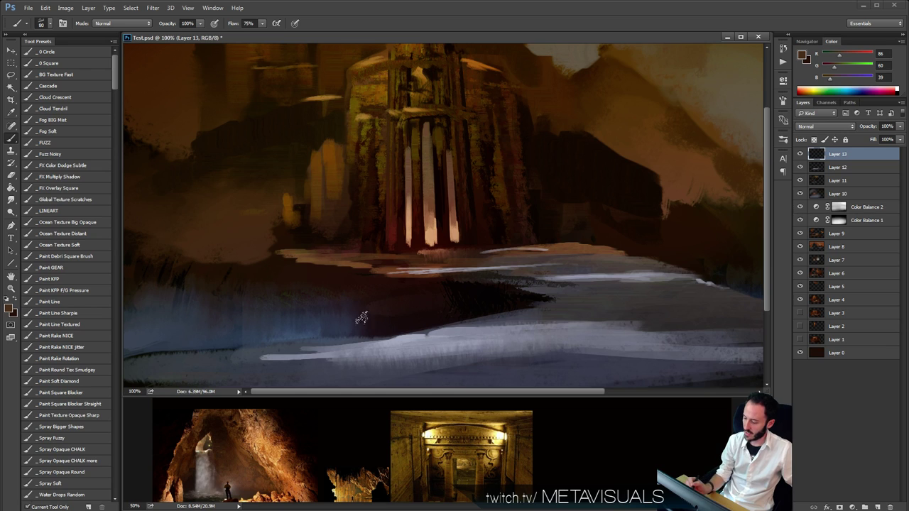
pyautogui.moveTo(336, 297)
pyautogui.mouseDown()
pyautogui.moveTo(347, 312)
pyautogui.moveTo(316, 283)
pyautogui.moveTo(295, 327)
pyautogui.moveTo(286, 264)
pyautogui.mouseUp()
pyautogui.press('[')
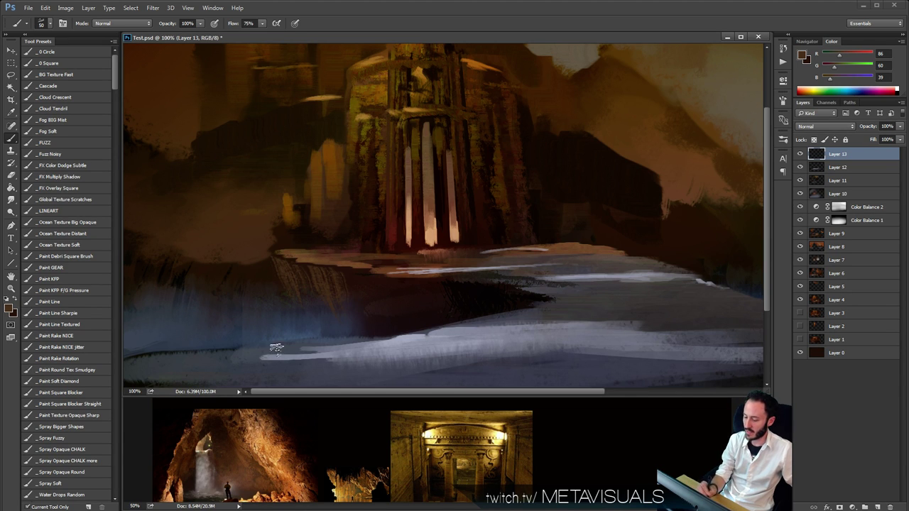
# Enlarge the reference image to 100% around the figure standing in front of the waterfall.
pyautogui.keyDown('ctrl'); pyautogui.click(218, 483); pyautogui.keyUp('ctrl')
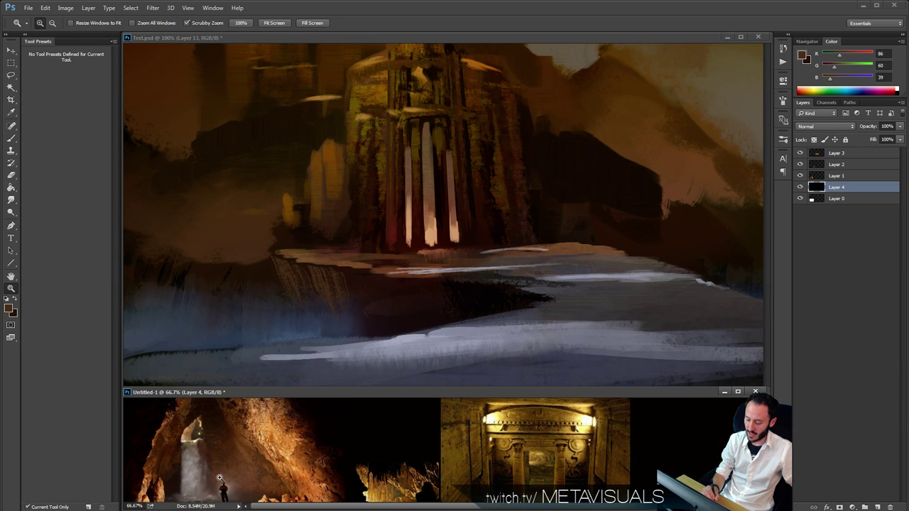
pyautogui.moveTo(231, 498); pyautogui.dragTo(230, 470)
pyautogui.keyDown('ctrl'); pyautogui.click(232, 471); pyautogui.keyUp('ctrl')
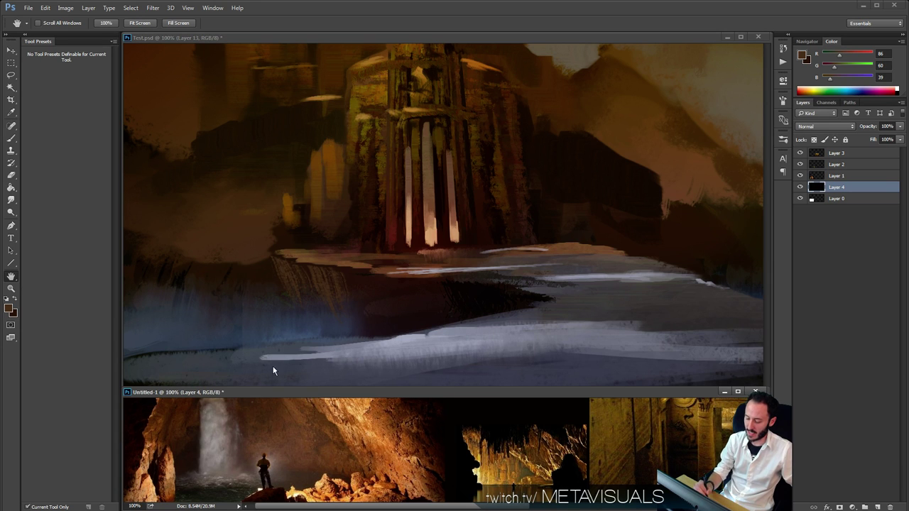
# Return to the temple painting and rake sampled brown and grey strokes down the cliff face of the left bank.
pyautogui.click(371, 306)
pyautogui.keyDown('alt'); pyautogui.click(371, 317); pyautogui.keyUp('alt')
pyautogui.keyDown('alt'); pyautogui.click(372, 317); pyautogui.keyUp('alt')
pyautogui.keyDown('ctrl'); pyautogui.click(397, 307); pyautogui.keyUp('ctrl')
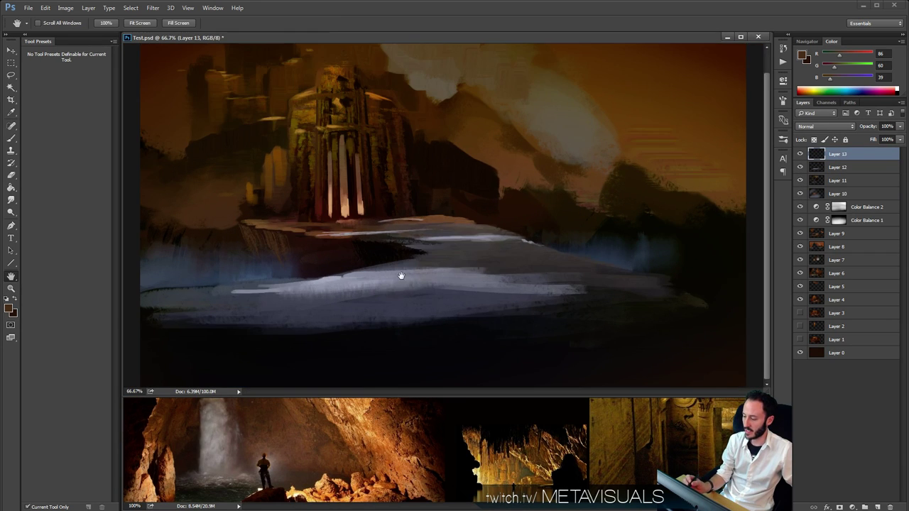
pyautogui.moveTo(401, 275); pyautogui.dragTo(401, 298)
pyautogui.press('b')
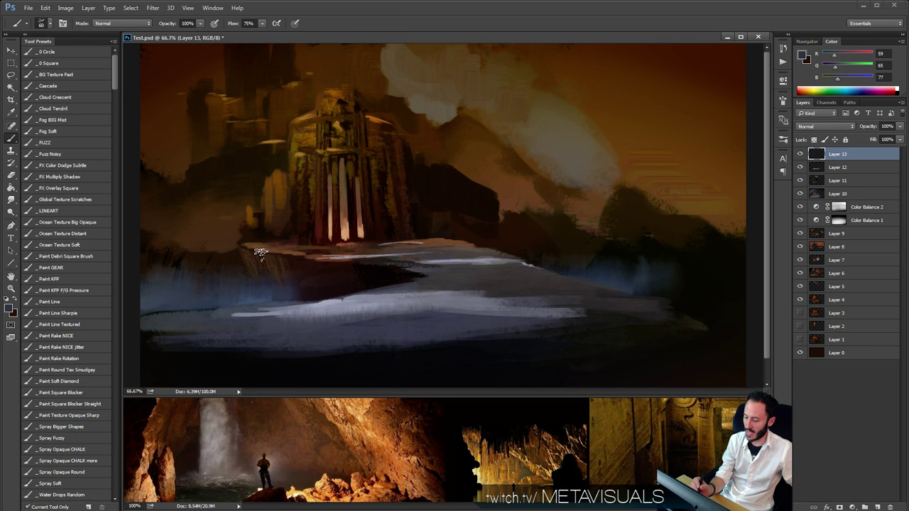
pyautogui.keyDown('ctrl'); pyautogui.click(293, 266); pyautogui.keyUp('ctrl')
pyautogui.keyDown('alt'); pyautogui.click(292, 266); pyautogui.keyUp('alt')
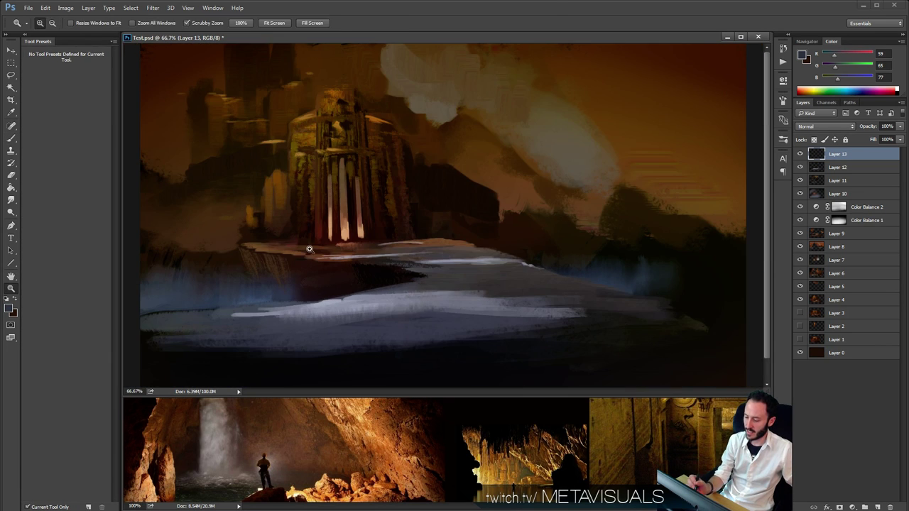
pyautogui.keyDown('alt'); pyautogui.click(269, 270); pyautogui.keyUp('alt')
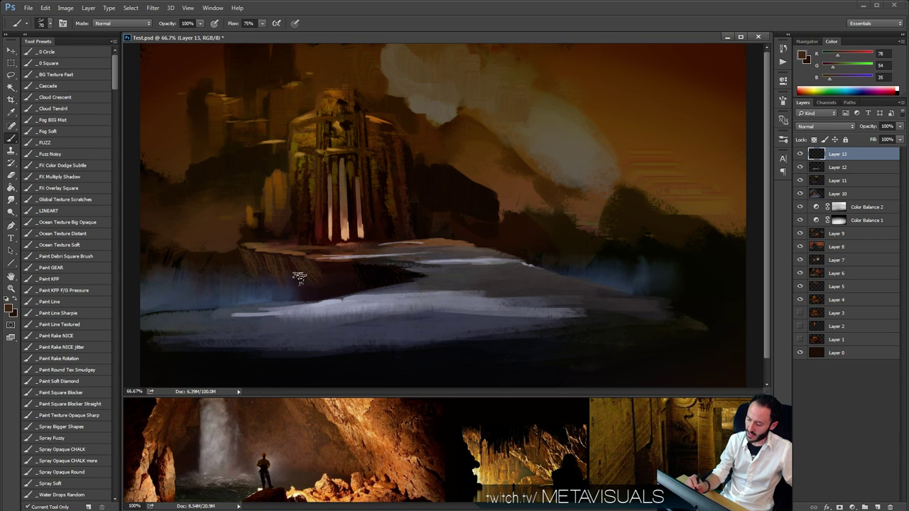
pyautogui.press(']')
pyautogui.press(']')
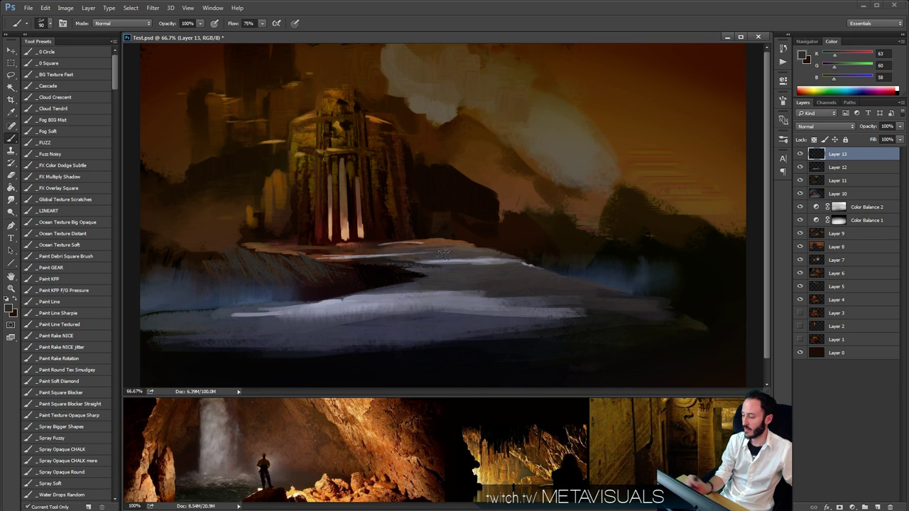
# Rake grey strokes along the water's right edge and vertically down the bank behind it, then smudge the bank strokes.
pyautogui.moveTo(689, 305)
pyautogui.mouseDown()
pyautogui.moveTo(641, 302)
pyautogui.moveTo(678, 309)
pyautogui.mouseUp()
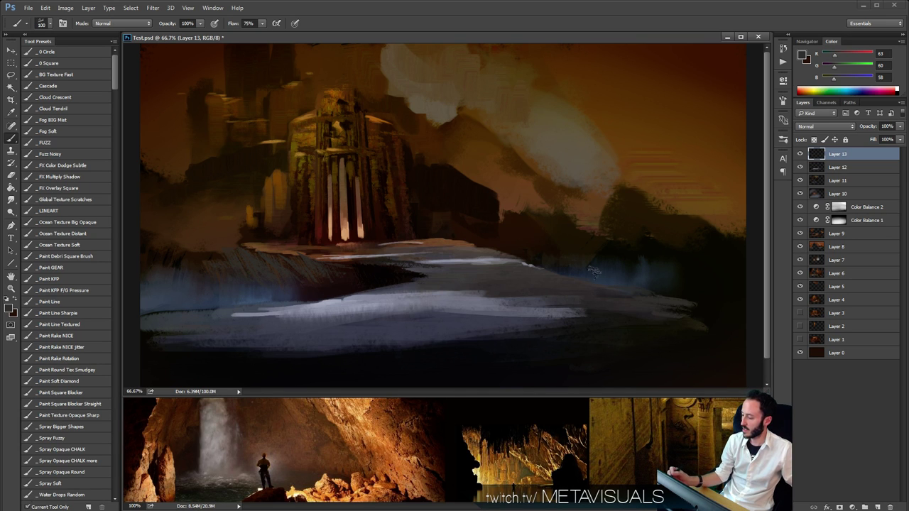
pyautogui.moveTo(544, 259); pyautogui.dragTo(564, 252)
pyautogui.hotkey('ctrl', 'z')
pyautogui.press('[')
pyautogui.moveTo(622, 253); pyautogui.dragTo(628, 281)
pyautogui.moveTo(645, 251)
pyautogui.mouseDown()
pyautogui.moveTo(658, 296)
pyautogui.moveTo(678, 285)
pyautogui.mouseUp()
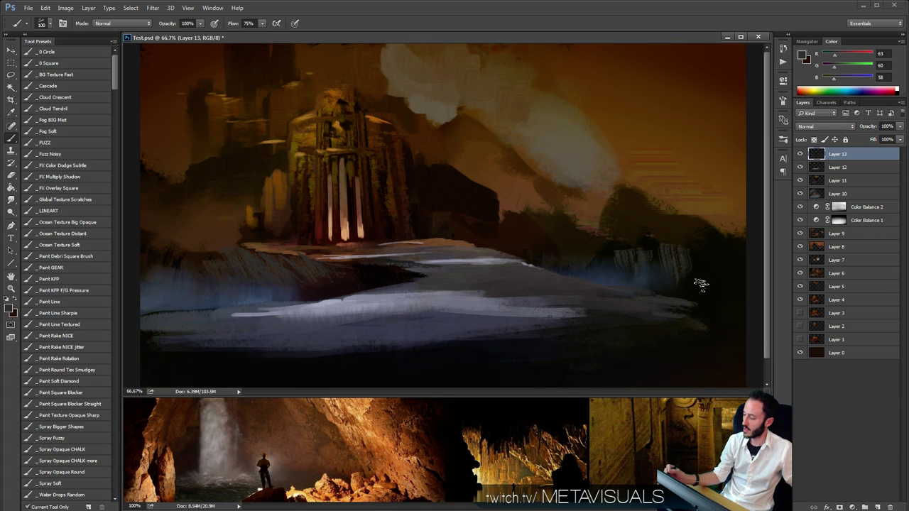
pyautogui.moveTo(704, 250); pyautogui.dragTo(716, 293)
pyautogui.moveTo(596, 247); pyautogui.dragTo(605, 267)
pyautogui.moveTo(541, 247)
pyautogui.mouseDown()
pyautogui.moveTo(553, 265)
pyautogui.moveTo(544, 261)
pyautogui.mouseUp()
pyautogui.moveTo(514, 245); pyautogui.dragTo(527, 256)
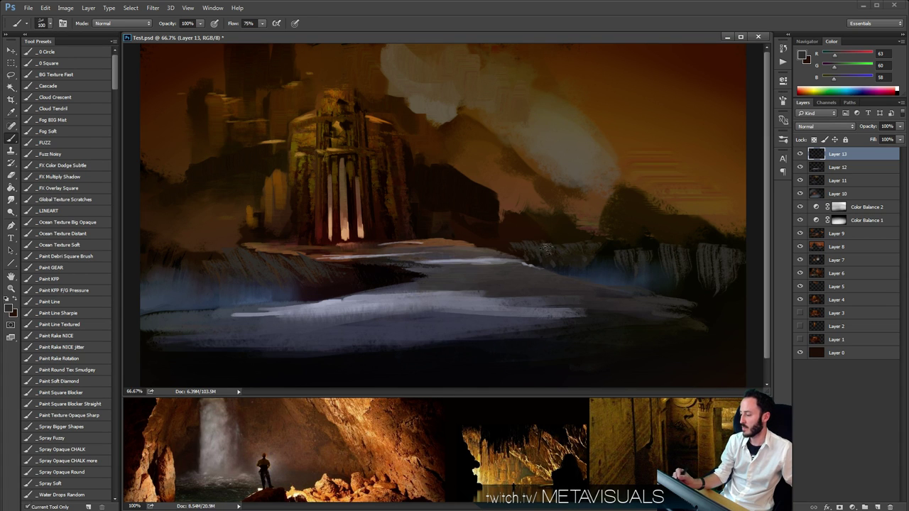
pyautogui.press('r')
pyautogui.moveTo(726, 259); pyautogui.dragTo(718, 281)
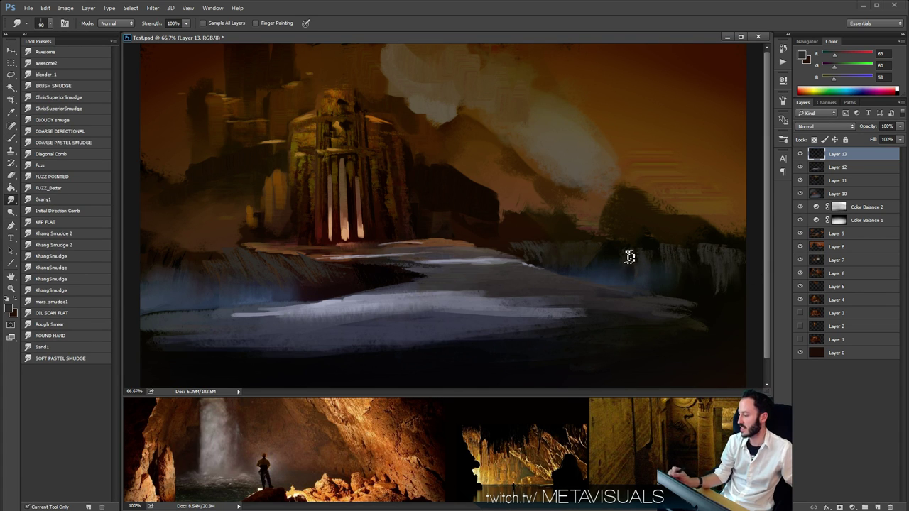
# Paint light brown (RGB 123, 86, 54) horizontal strokes over the ground right of the mountain's foot at brush size 80.
pyautogui.press('b')
pyautogui.keyDown('alt'); pyautogui.click(527, 219); pyautogui.keyUp('alt')
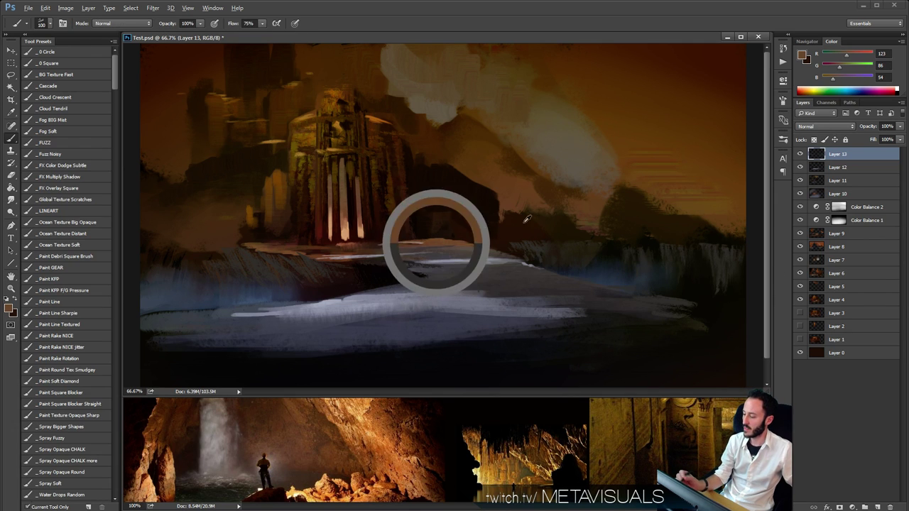
pyautogui.press('[')
pyautogui.press('[')
pyautogui.moveTo(554, 243)
pyautogui.mouseDown()
pyautogui.moveTo(645, 244)
pyautogui.moveTo(490, 233)
pyautogui.moveTo(543, 230)
pyautogui.moveTo(511, 220)
pyautogui.mouseUp()
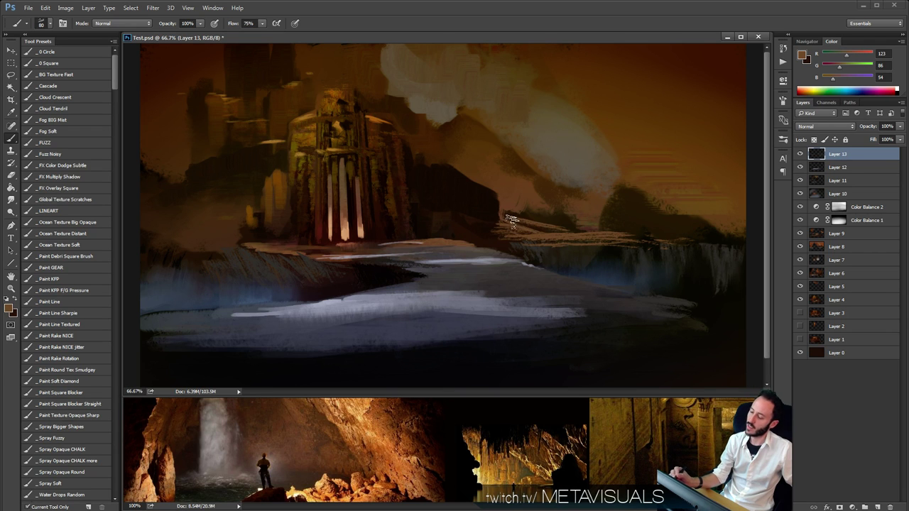
# Rake dark brown and golden-brown strokes down the right slope of the mountain beside the temple with sampled colours.
pyautogui.keyDown('alt'); pyautogui.click(462, 224); pyautogui.keyUp('alt')
pyautogui.press('h')
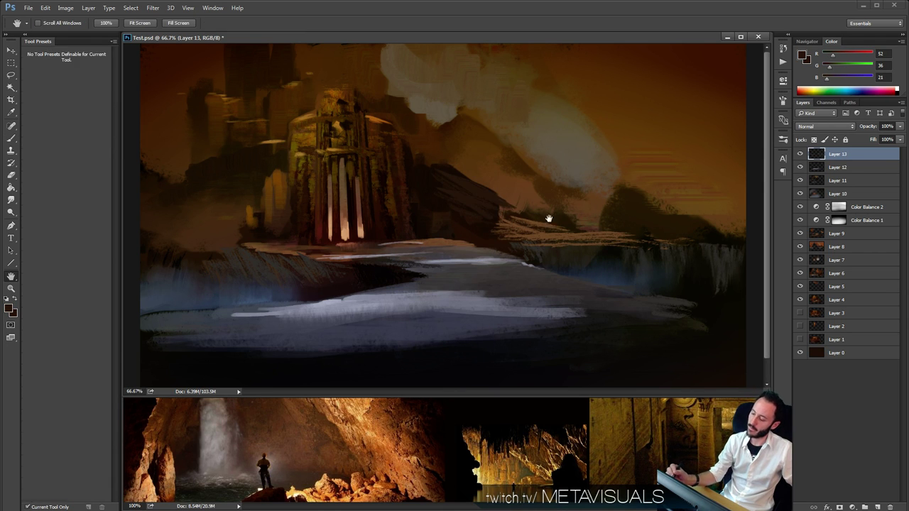
pyautogui.press('b')
pyautogui.keyDown('alt'); pyautogui.click(279, 189); pyautogui.keyUp('alt')
pyautogui.moveTo(429, 169)
pyautogui.mouseDown()
pyautogui.moveTo(490, 169)
pyautogui.moveTo(465, 189)
pyautogui.moveTo(440, 165)
pyautogui.moveTo(463, 184)
pyautogui.moveTo(502, 210)
pyautogui.mouseUp()
pyautogui.hotkey('ctrl', 'z')
pyautogui.press(']')
pyautogui.moveTo(466, 182)
pyautogui.mouseDown()
pyautogui.moveTo(497, 190)
pyautogui.moveTo(490, 206)
pyautogui.mouseUp()
pyautogui.keyDown('alt'); pyautogui.click(466, 201); pyautogui.keyUp('alt')
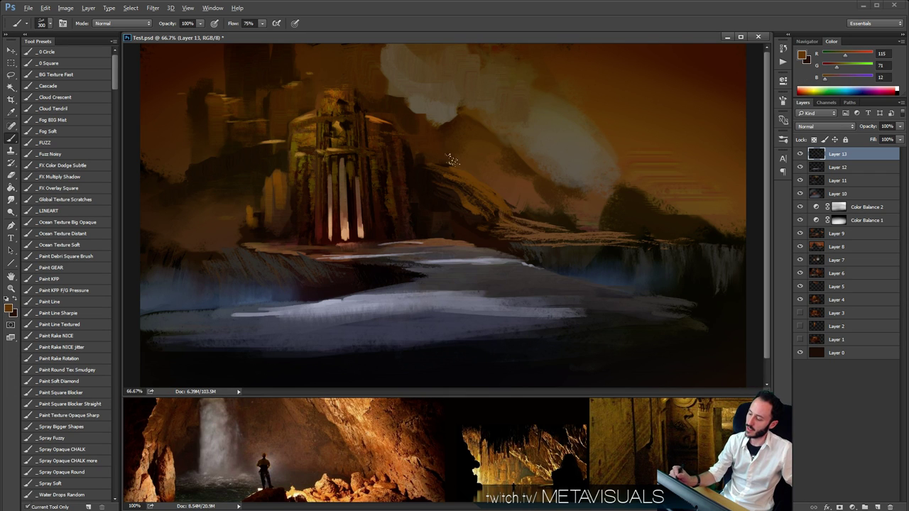
# Rake sampled dark brown and golden-brown strokes across the middle of the mountain's right slope.
pyautogui.keyDown('alt'); pyautogui.click(469, 225); pyautogui.keyUp('alt')
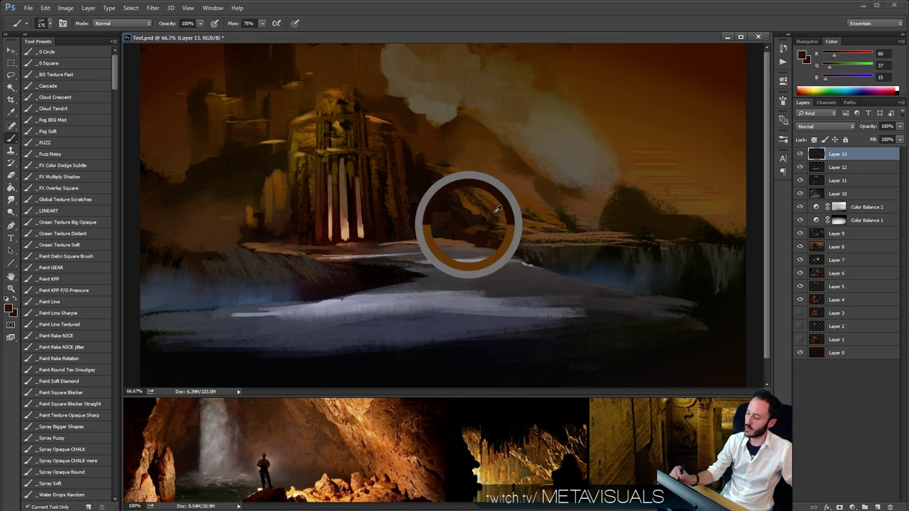
pyautogui.moveTo(476, 213); pyautogui.dragTo(523, 184)
pyautogui.keyDown('alt'); pyautogui.click(513, 191); pyautogui.keyUp('alt')
pyautogui.keyDown('alt'); pyautogui.click(627, 102); pyautogui.keyUp('alt')
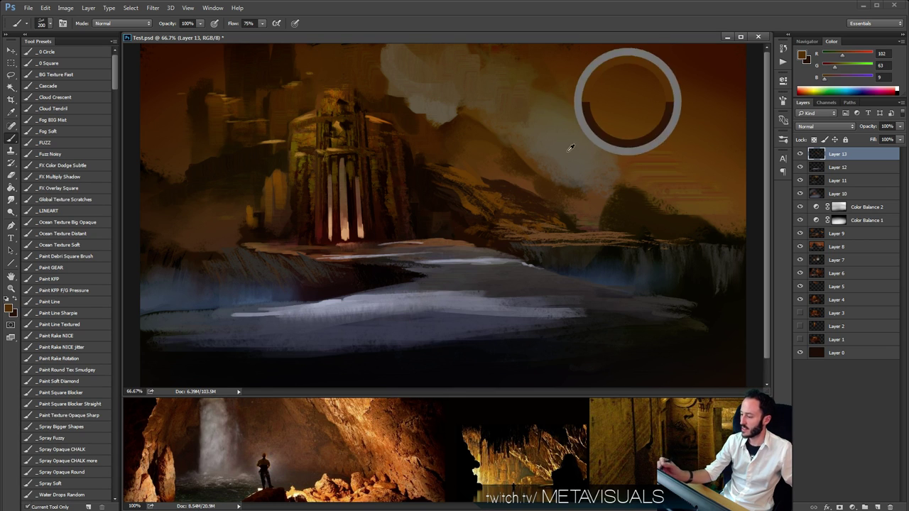
pyautogui.press('h')
pyautogui.press('space')
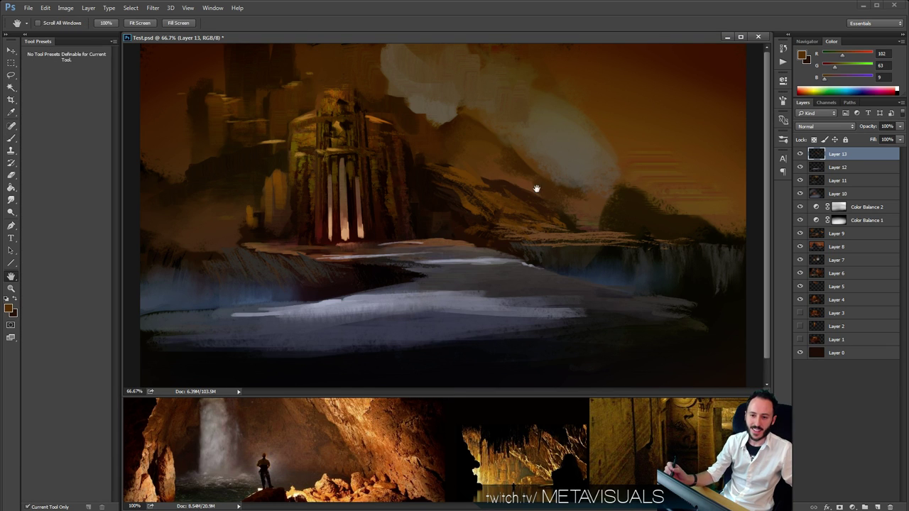
# Add finer sampled dark brown strokes along the mountain's upper right slope and down to its foot, reducing the brush size to 90.
pyautogui.keyDown('alt'); pyautogui.click(514, 204); pyautogui.keyUp('alt')
pyautogui.moveTo(497, 181); pyautogui.dragTo(542, 186)
pyautogui.press('[')
pyautogui.press('[')
pyautogui.press('[')
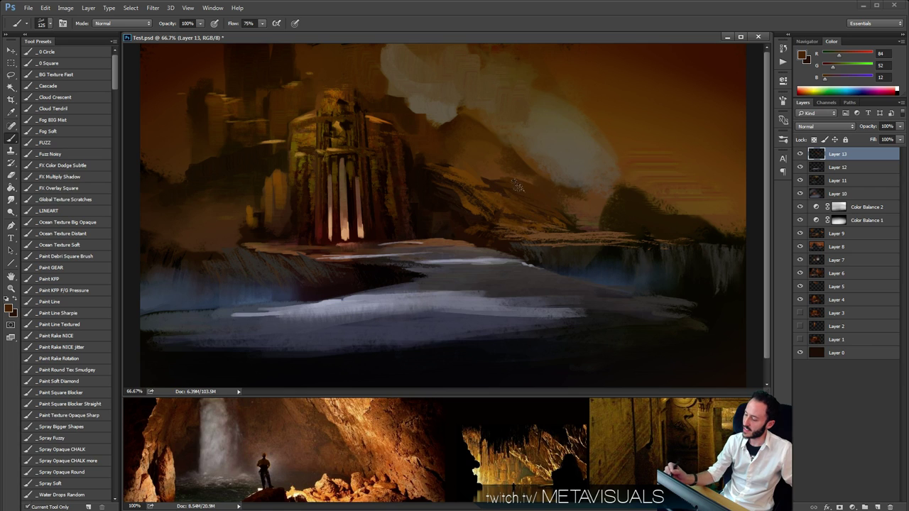
pyautogui.keyDown('alt'); pyautogui.click(497, 188); pyautogui.keyUp('alt')
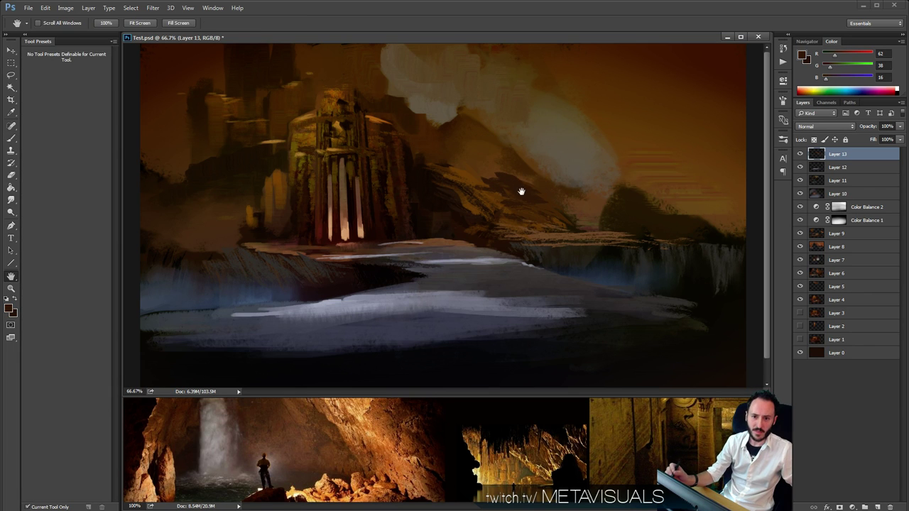
pyautogui.keyDown('alt'); pyautogui.click(516, 190); pyautogui.keyUp('alt')
pyautogui.moveTo(516, 191); pyautogui.dragTo(505, 184)
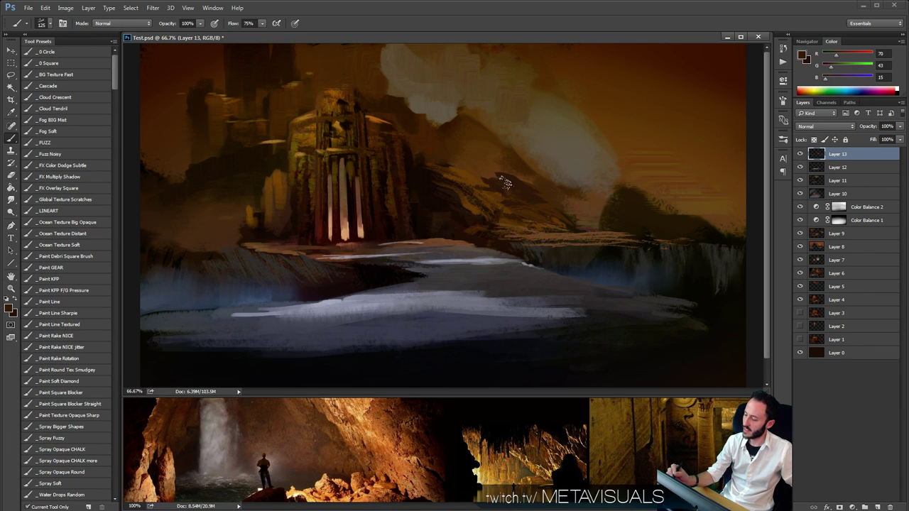
pyautogui.press('space')
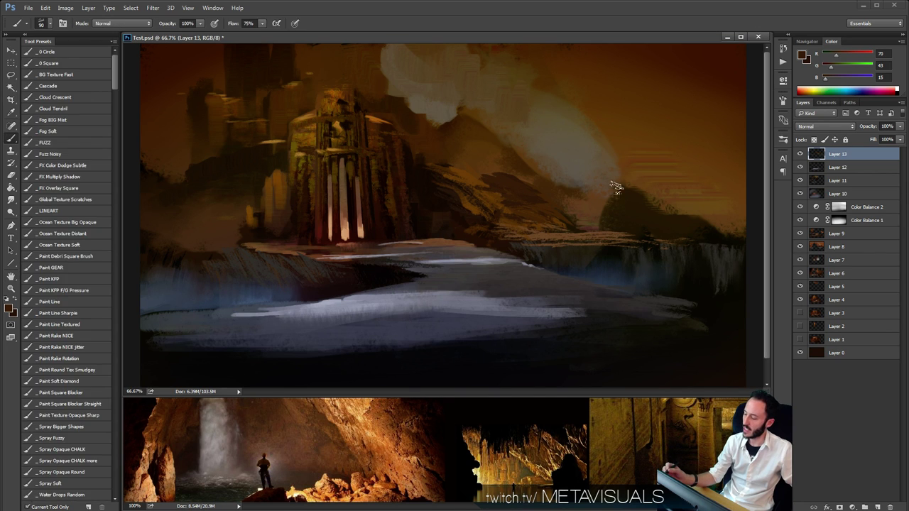
pyautogui.press('space')
pyautogui.keyDown('alt'); pyautogui.click(550, 199); pyautogui.keyUp('alt')
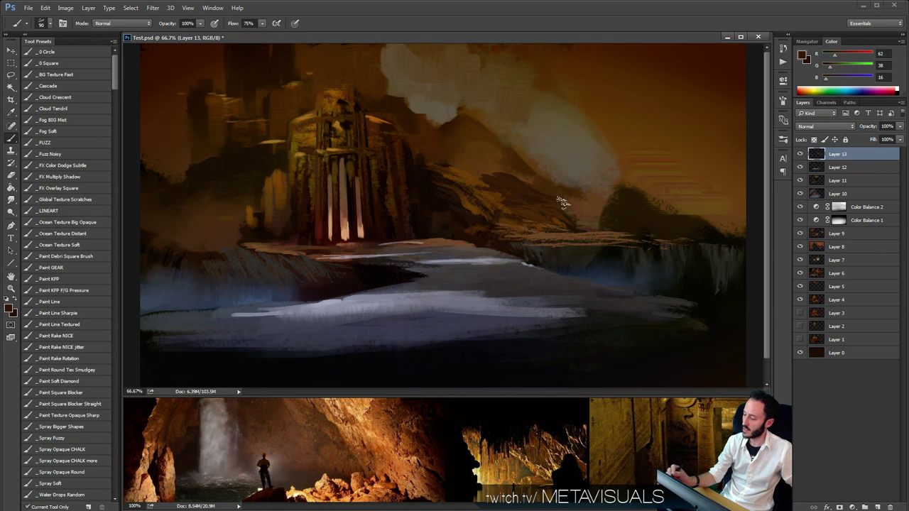
# Paint sampled golden-brown strokes to form a textured rocky slope left of the temple, using brush sizes 175 and 125.
pyautogui.keyDown('alt'); pyautogui.click(253, 224); pyautogui.keyUp('alt')
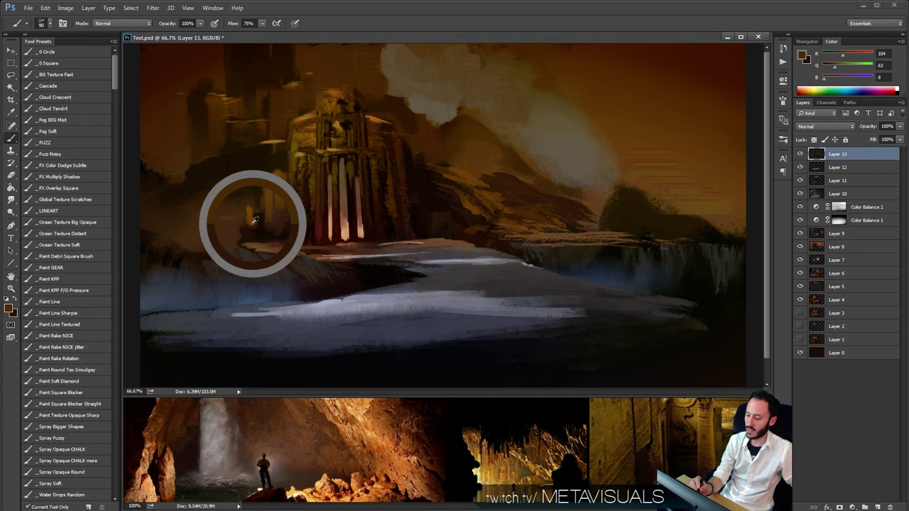
pyautogui.keyDown('alt'); pyautogui.click(254, 238); pyautogui.keyUp('alt')
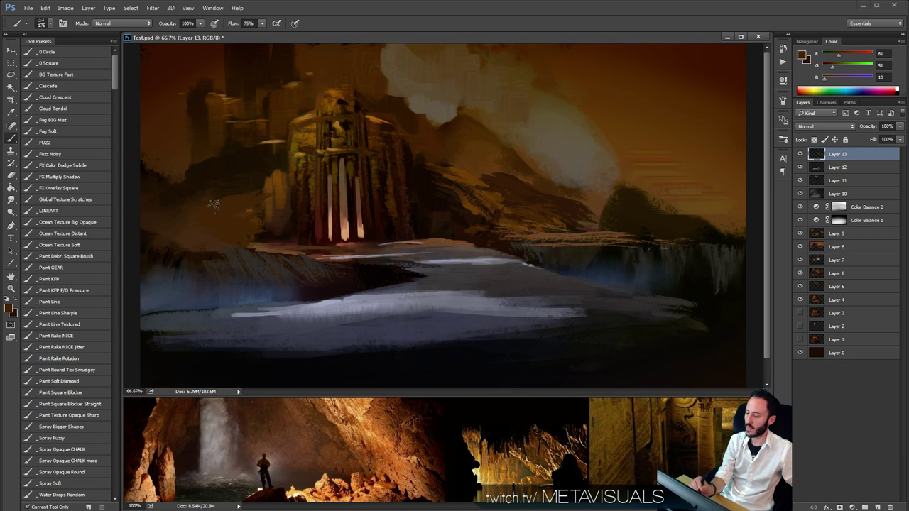
pyautogui.press(']')
pyautogui.keyDown('alt'); pyautogui.click(264, 209); pyautogui.keyUp('alt')
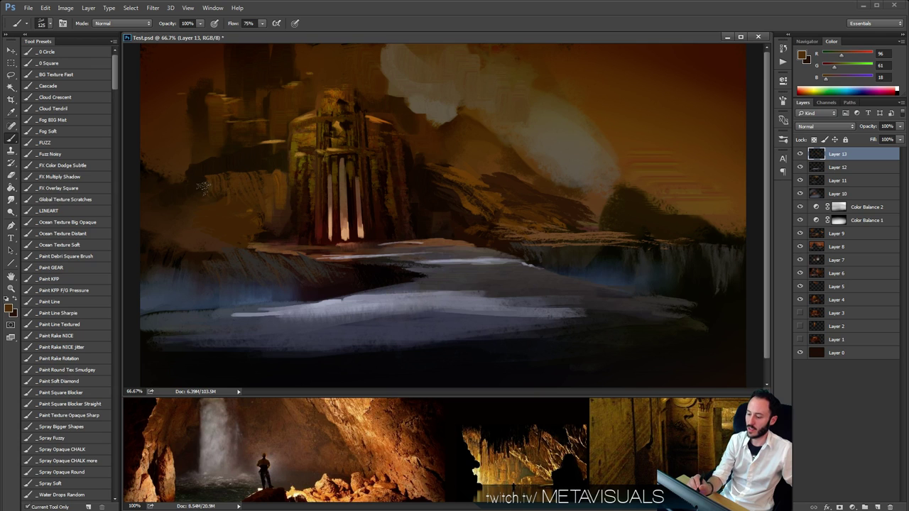
pyautogui.press('space')
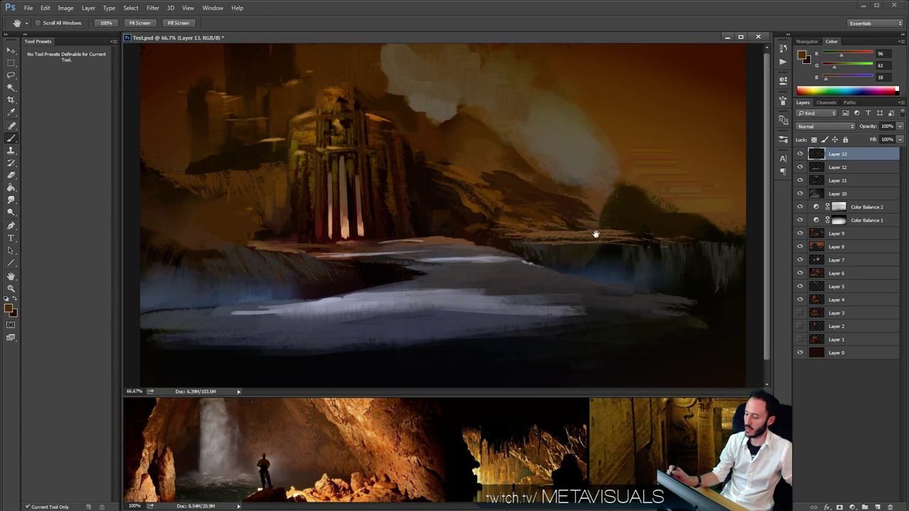
# Add dark grey-brown (RGB 66, 59, 53) strokes at the water's right edge and light grey (RGB 122, 125, 141) strokes across the foreground water.
pyautogui.keyDown('alt'); pyautogui.click(306, 272); pyautogui.keyUp('alt')
pyautogui.press('space')
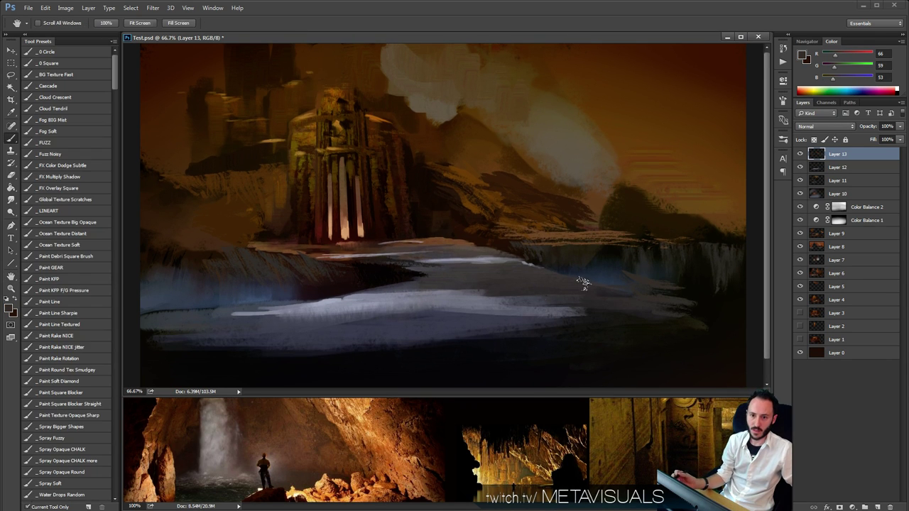
pyautogui.keyDown('alt'); pyautogui.click(465, 308); pyautogui.keyUp('alt')
pyautogui.press(']')
pyautogui.press(']')
pyautogui.moveTo(483, 320); pyautogui.dragTo(171, 317)
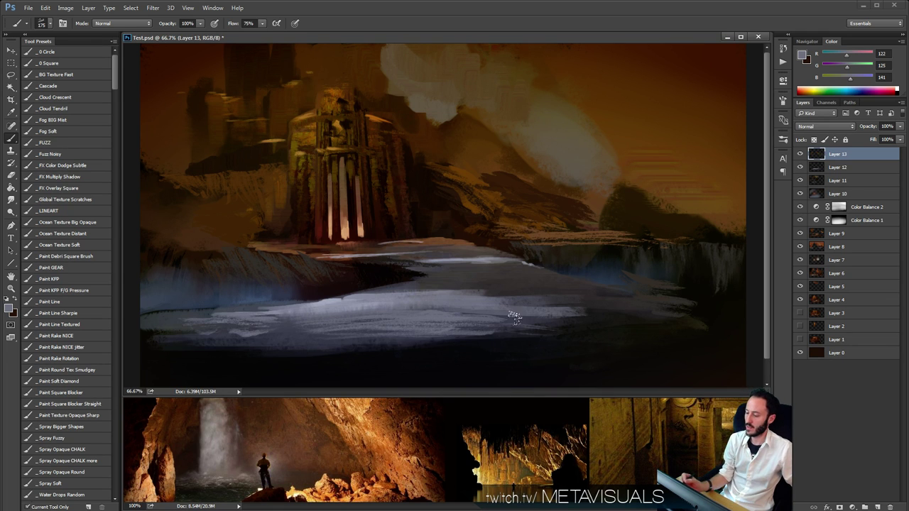
# Replace a long curved grey stroke over the water's right bend with shorter light grey strokes at brush size 100.
pyautogui.moveTo(436, 278)
pyautogui.mouseDown()
pyautogui.moveTo(487, 279)
pyautogui.moveTo(551, 302)
pyautogui.mouseUp()
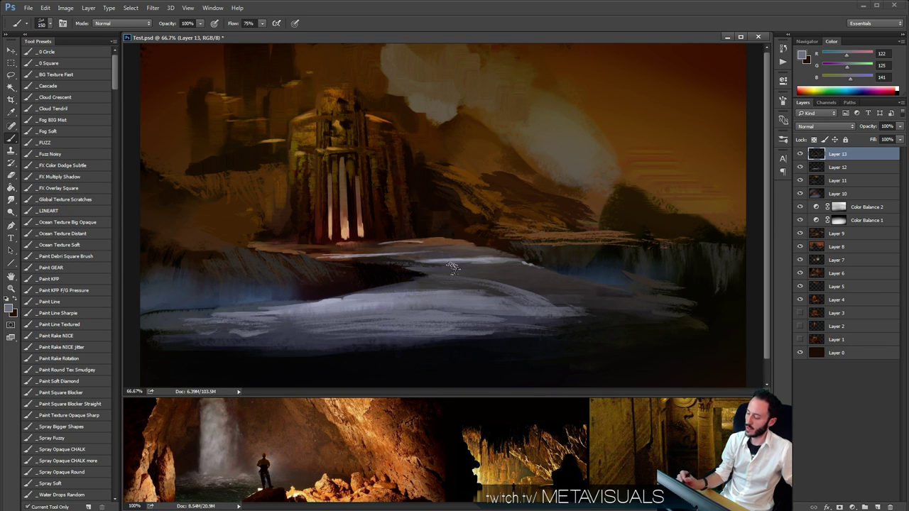
pyautogui.hotkey('ctrl', 'z')
pyautogui.press('[')
pyautogui.press('[')
pyautogui.moveTo(483, 280); pyautogui.dragTo(528, 292)
pyautogui.moveTo(530, 277); pyautogui.dragTo(557, 298)
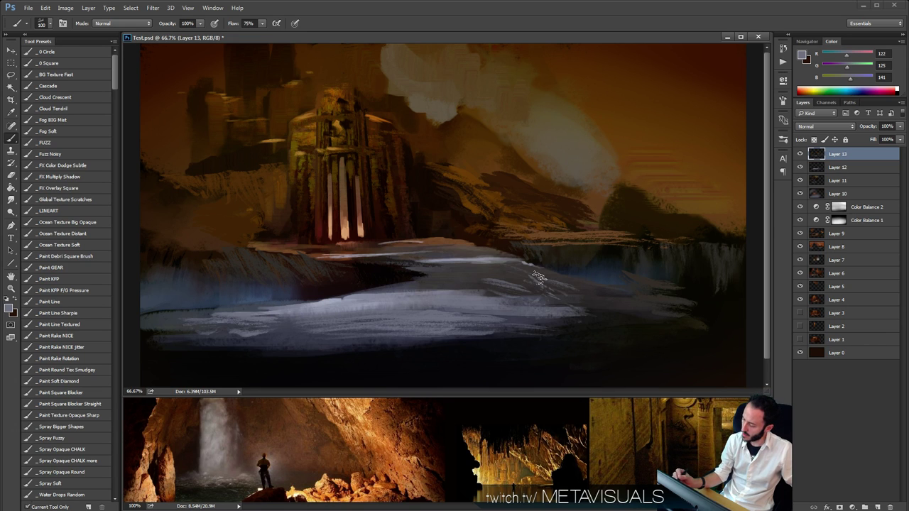
# Rake dark grey (RGB 30, 31, 37) strokes down the water's right bend and back toward the temple.
pyautogui.keyDown('alt'); pyautogui.click(536, 348); pyautogui.keyUp('alt')
pyautogui.press(']')
pyautogui.moveTo(500, 284)
pyautogui.mouseDown()
pyautogui.moveTo(541, 310)
pyautogui.moveTo(556, 284)
pyautogui.mouseUp()
pyautogui.moveTo(489, 264); pyautogui.dragTo(632, 305)
pyautogui.press(']')
pyautogui.moveTo(532, 284); pyautogui.dragTo(461, 263)
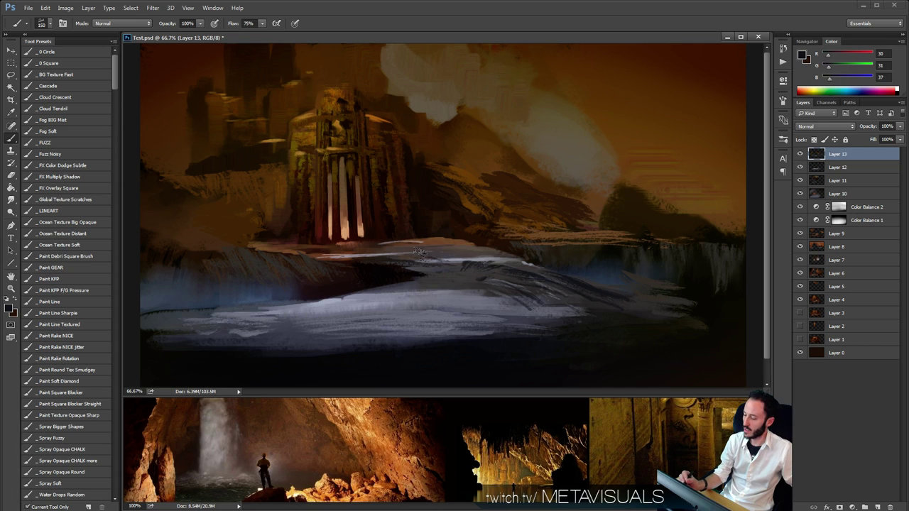
# Rake brown (RGB 119, 80, 54) strokes down the water's right bend and along the lower edge of the foreground water.
pyautogui.press('[')
pyautogui.keyDown('alt'); pyautogui.click(412, 256); pyautogui.keyUp('alt')
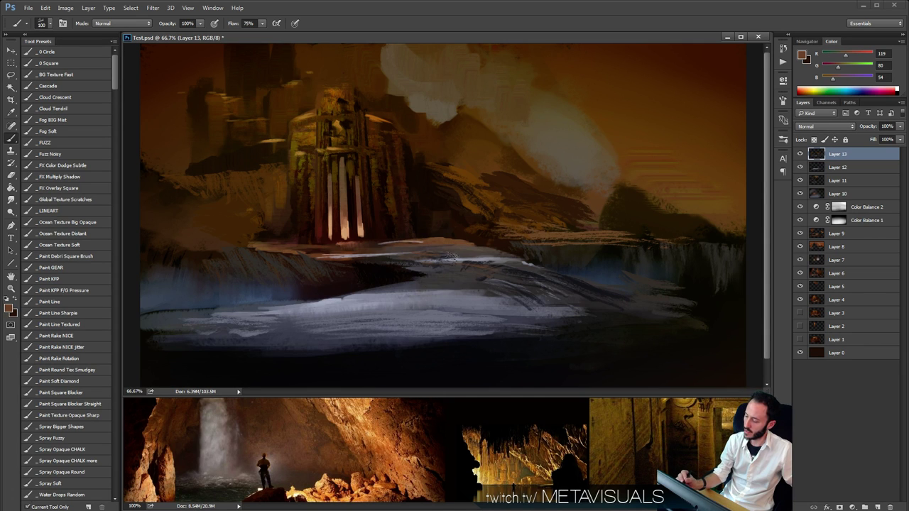
pyautogui.moveTo(538, 283)
pyautogui.mouseDown()
pyautogui.moveTo(501, 276)
pyautogui.moveTo(612, 311)
pyautogui.mouseUp()
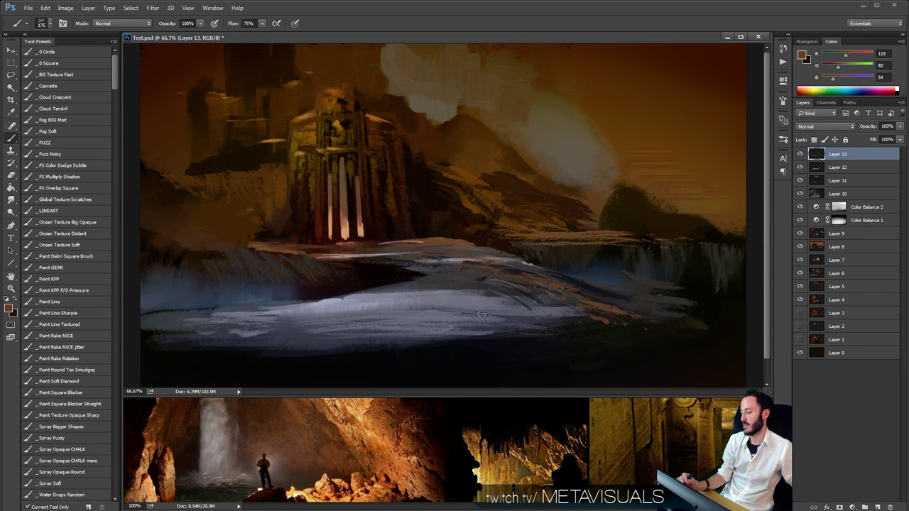
pyautogui.moveTo(538, 335); pyautogui.dragTo(403, 355)
pyautogui.press(']')
# Crop the dark strip off the bottom of the painting.
pyautogui.press('z')
pyautogui.keyDown('alt'); pyautogui.click(514, 308); pyautogui.keyUp('alt')
pyautogui.keyDown('alt'); pyautogui.click(513, 309); pyautogui.keyUp('alt')
pyautogui.click(568, 254)
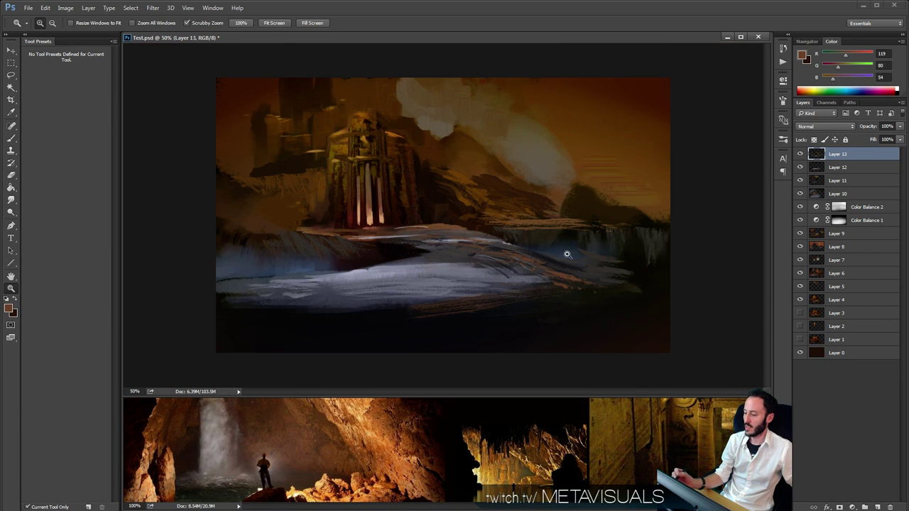
pyautogui.press('c')
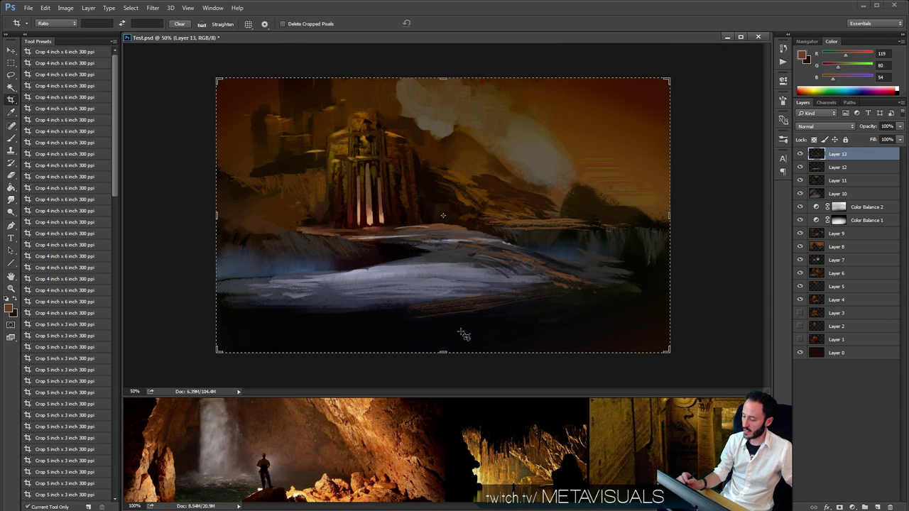
pyautogui.moveTo(444, 352); pyautogui.dragTo(447, 327)
pyautogui.press('Return')
# Add a new layer above Layer 13 and choose the _Paint Square Blocker Straight brush preset.
pyautogui.press('z')
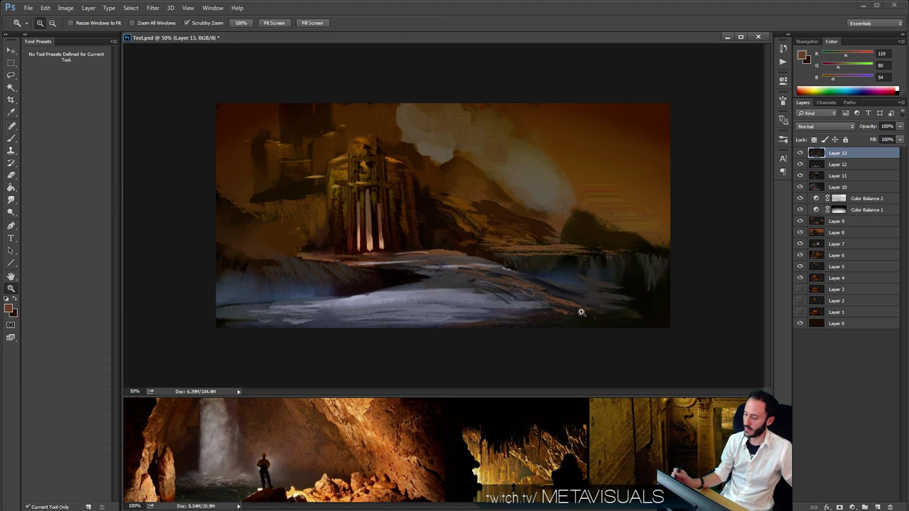
pyautogui.keyDown('alt'); pyautogui.click(544, 296); pyautogui.keyUp('alt')
pyautogui.click(528, 264)
pyautogui.click(528, 265)
pyautogui.click(528, 264)
pyautogui.keyDown('alt'); pyautogui.click(538, 270); pyautogui.keyUp('alt')
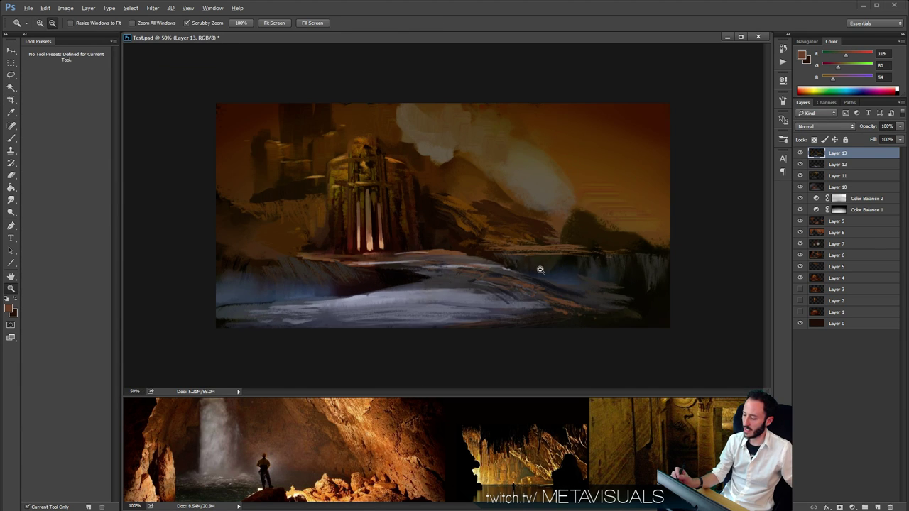
pyautogui.click(550, 269)
pyautogui.press('b')
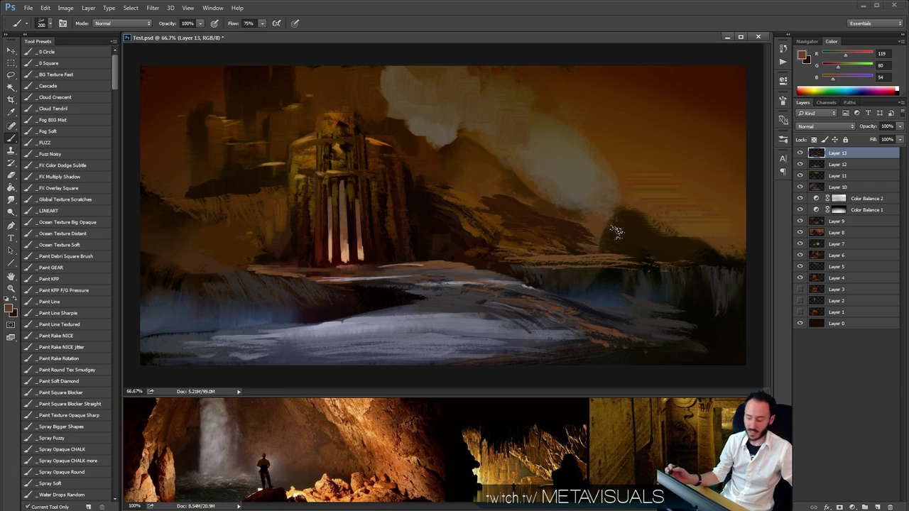
pyautogui.hotkey('ctrl', 'shift', 'alt', 'n')
pyautogui.press('space')
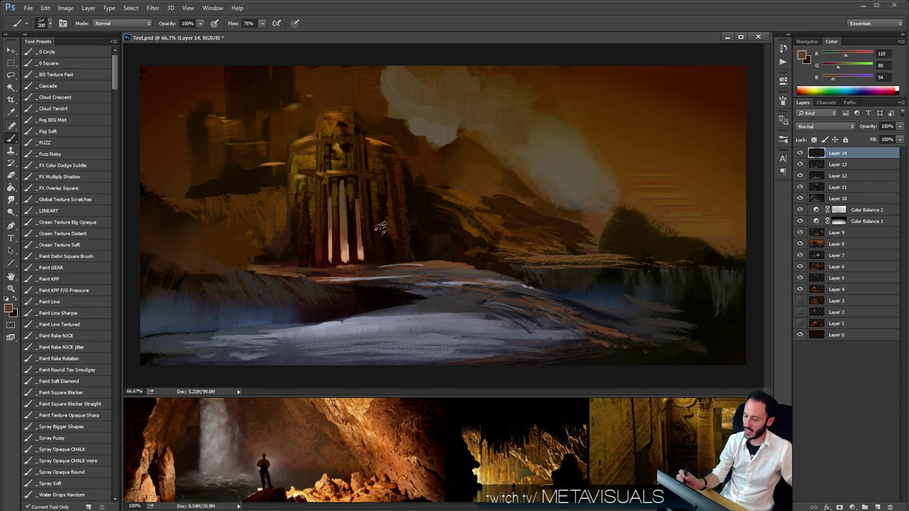
pyautogui.press('space')
pyautogui.press('b')
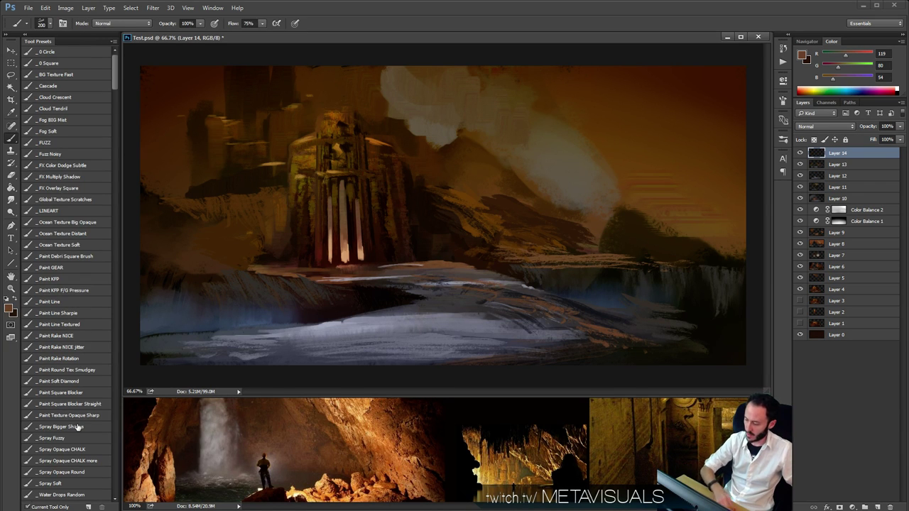
pyautogui.scroll(-3, 115, 80)
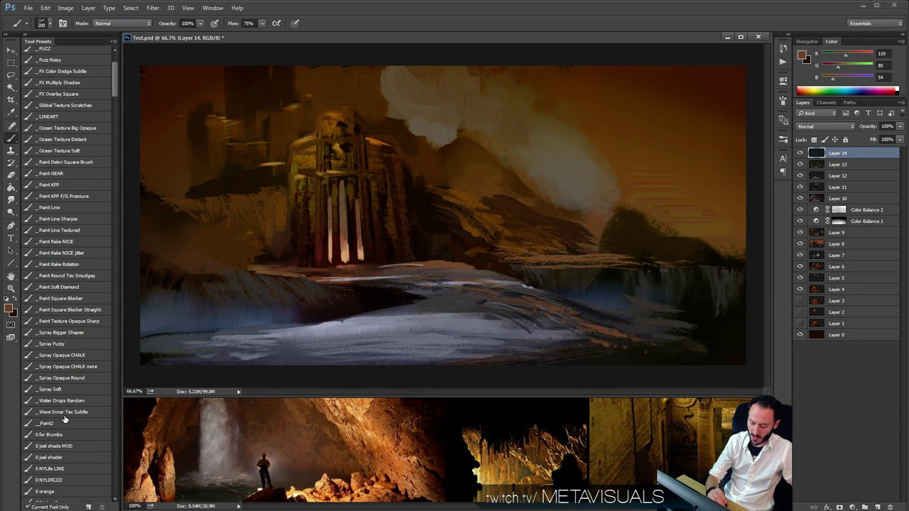
pyautogui.click(89, 310)
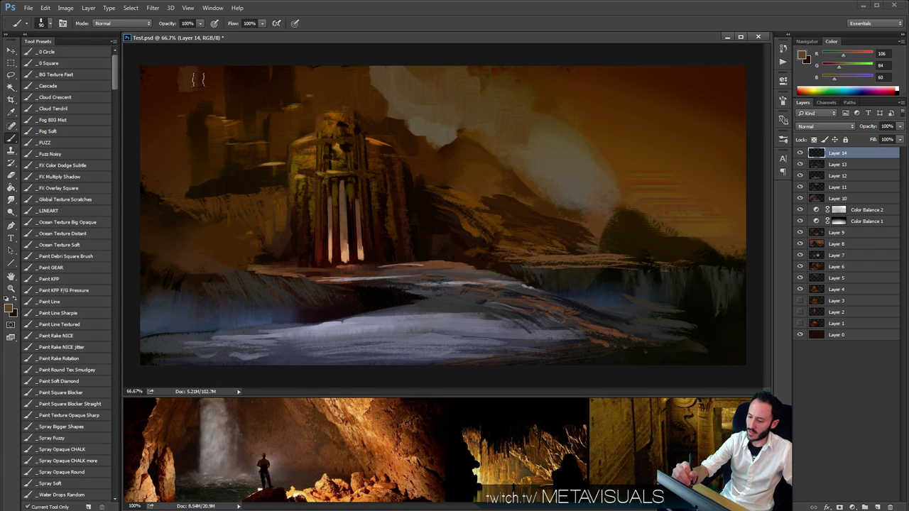
# Block in grey-brown (RGB 106, 84, 60) sky in the painting's upper left corner and reshape the distant towers with sampled browns.
pyautogui.moveTo(198, 79)
pyautogui.mouseDown()
pyautogui.moveTo(180, 63)
pyautogui.moveTo(151, 80)
pyautogui.mouseUp()
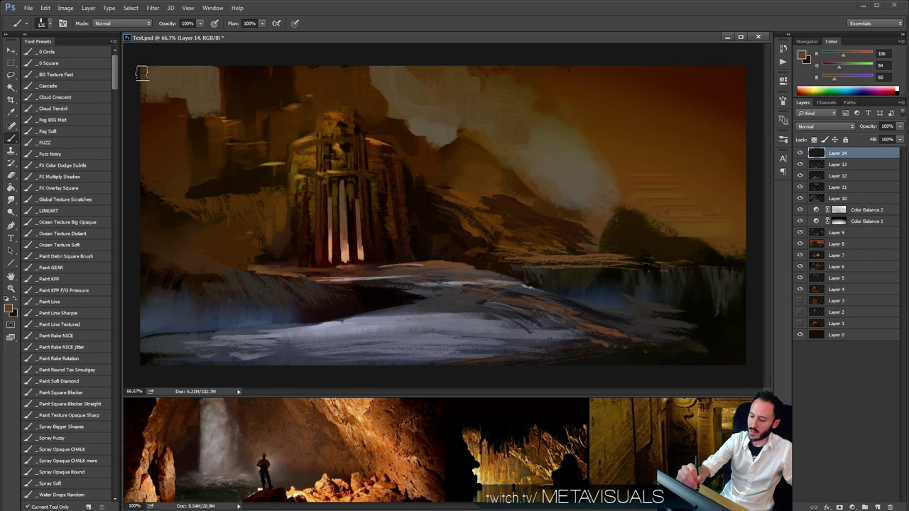
pyautogui.press('space')
pyautogui.keyDown('alt'); pyautogui.click(338, 99); pyautogui.keyUp('alt')
pyautogui.press('[')
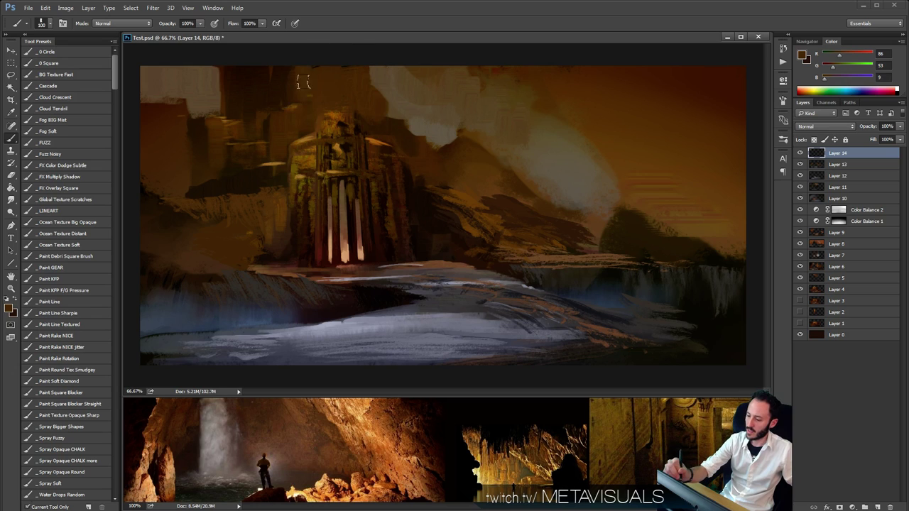
pyautogui.keyDown('alt'); pyautogui.click(265, 93); pyautogui.keyUp('alt')
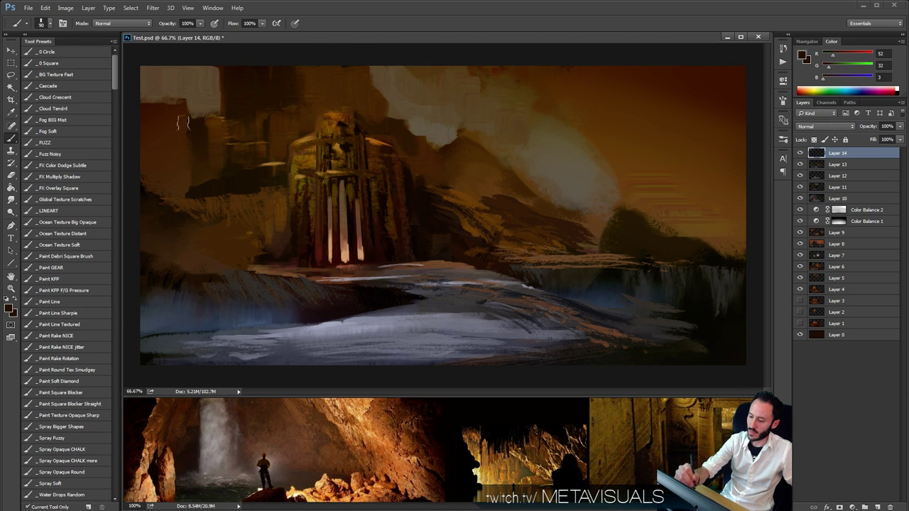
pyautogui.keyDown('alt'); pyautogui.click(164, 158); pyautogui.keyUp('alt')
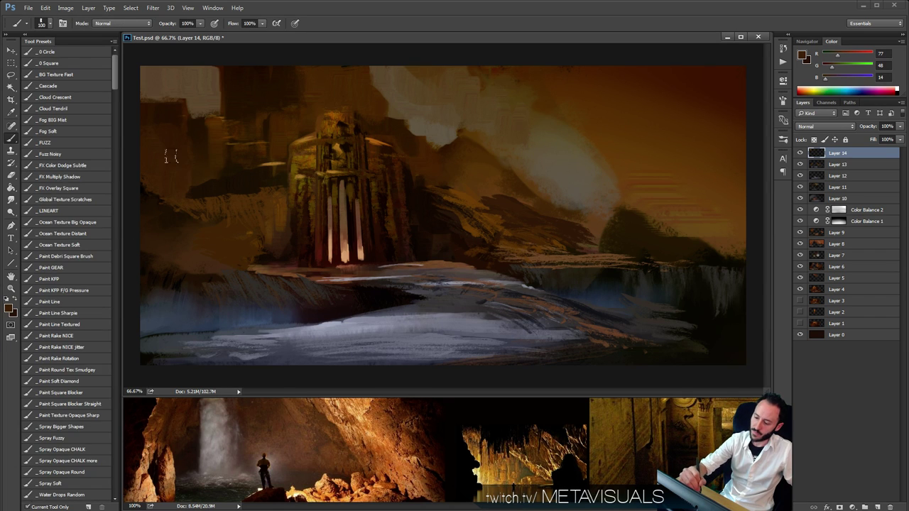
pyautogui.press('space')
pyautogui.press('space')
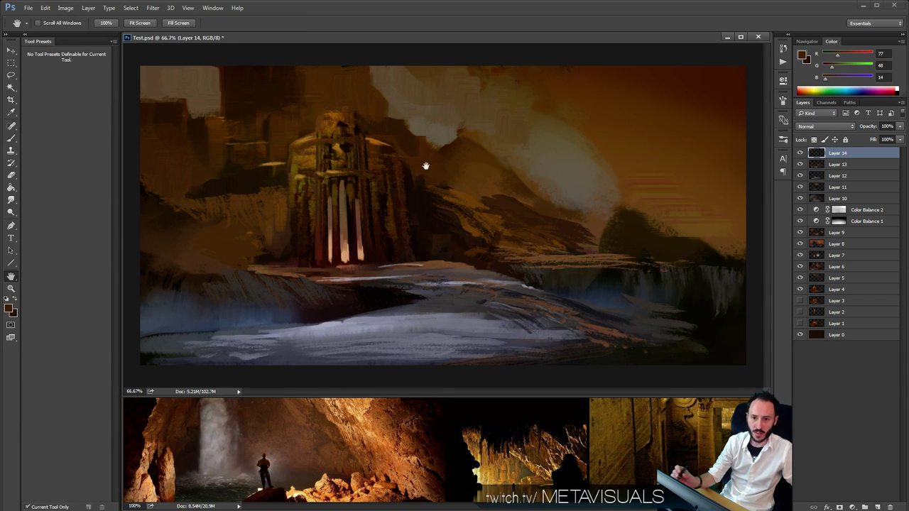
# Reshape the dark mountain ridge right of the temple with sampled browns (RGB 62, 37, 4 and 87, 52, 8).
pyautogui.press('space')
pyautogui.keyDown('alt'); pyautogui.click(407, 146); pyautogui.keyUp('alt')
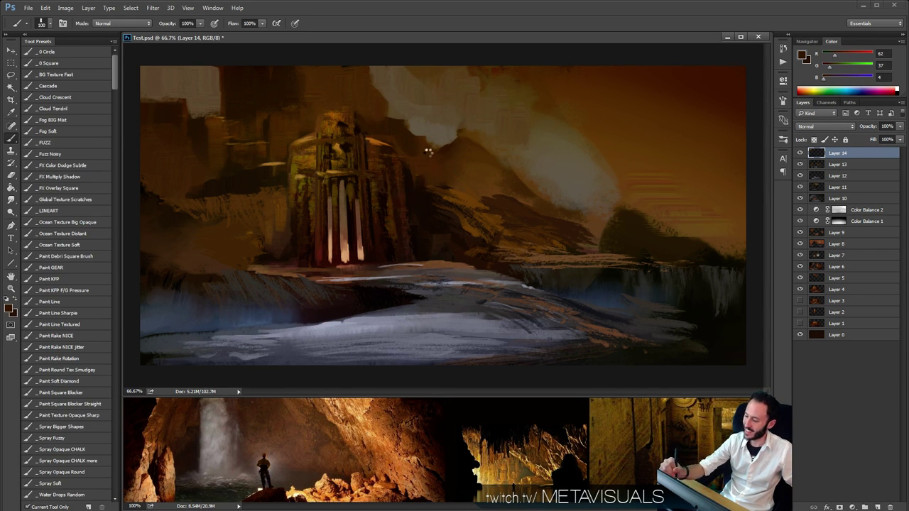
pyautogui.press('[')
pyautogui.press('[')
pyautogui.moveTo(426, 148)
pyautogui.mouseDown()
pyautogui.moveTo(434, 135)
pyautogui.moveTo(396, 118)
pyautogui.mouseUp()
pyautogui.keyDown('alt'); pyautogui.click(416, 132); pyautogui.keyUp('alt')
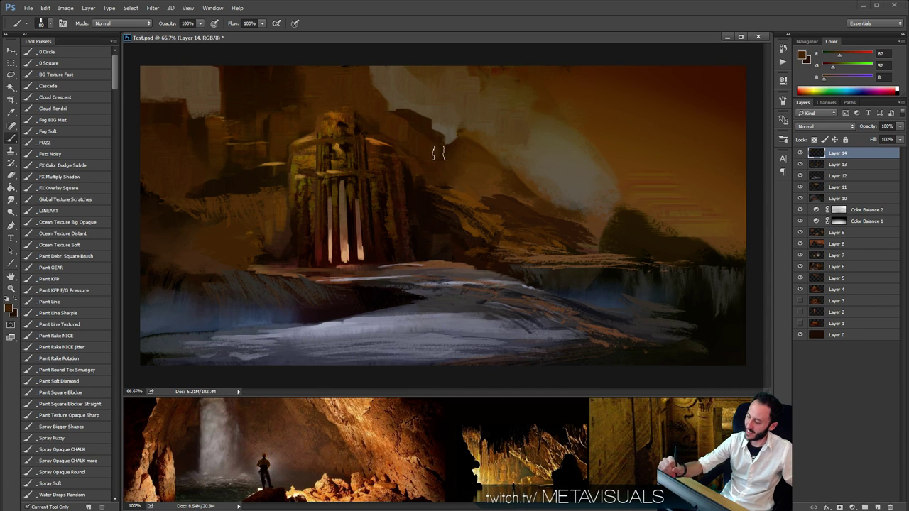
pyautogui.press('space')
pyautogui.press('space')
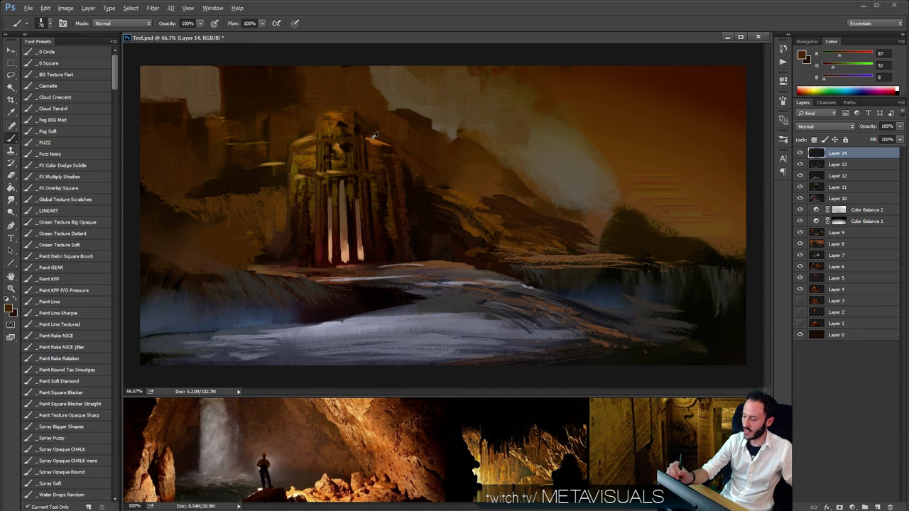
# Paint a lit orange (RGB 179, 109, 29) ledge on the temple's upper right side.
pyautogui.keyDown('alt'); pyautogui.click(373, 141); pyautogui.keyUp('alt')
pyautogui.moveTo(368, 168); pyautogui.dragTo(387, 169)
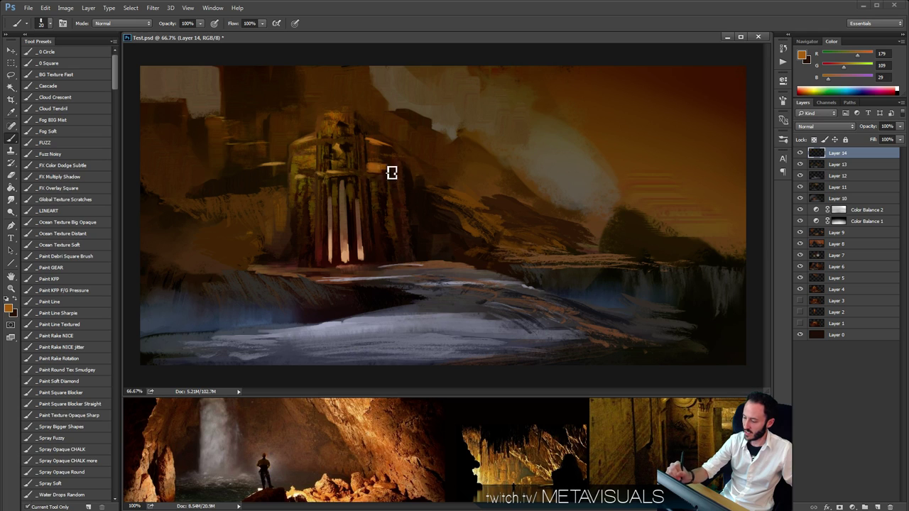
pyautogui.press('space')
pyautogui.press('[')
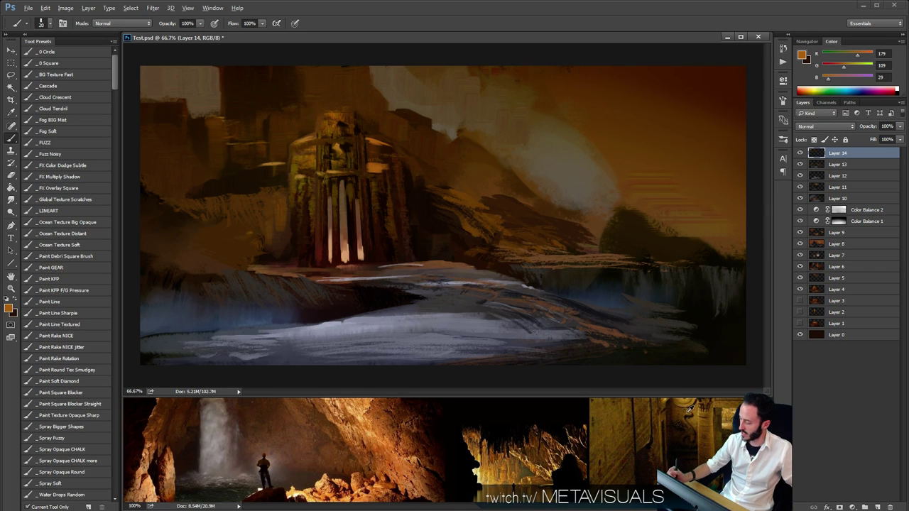
# Sample ochre (RGB 132, 98, 26) from the carved stone reference and paint a lit pillar on the temple's right edge.
pyautogui.keyDown('alt'); pyautogui.click(689, 410); pyautogui.keyUp('alt')
pyautogui.press(']')
pyautogui.press(']')
pyautogui.press(']')
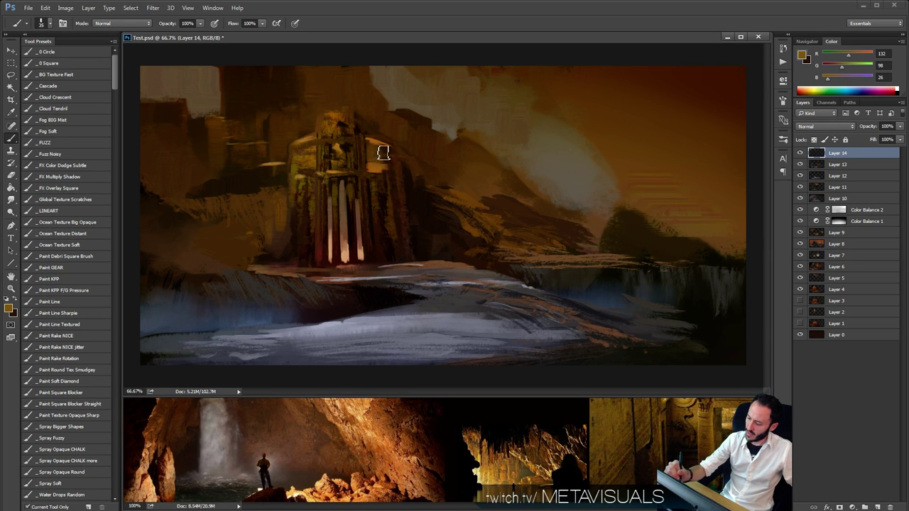
pyautogui.press('[')
pyautogui.press('[')
pyautogui.press('[')
pyautogui.moveTo(394, 186); pyautogui.dragTo(414, 213)
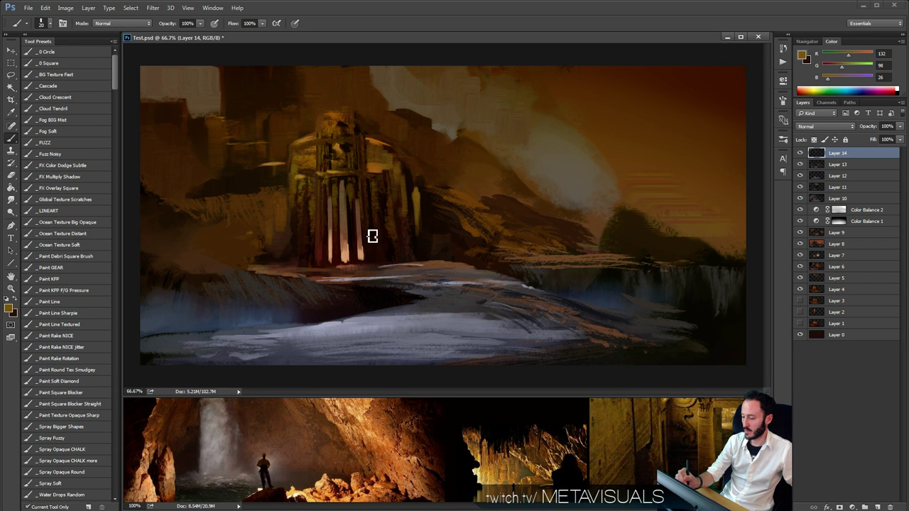
# Paint a reddish-brown (RGB 103, 42, 29) vertical stroke in the gap between the temple's left and middle light columns.
pyautogui.keyDown('ctrl'); pyautogui.click(349, 252); pyautogui.keyUp('ctrl')
pyautogui.keyDown('ctrl'); pyautogui.click(348, 251); pyautogui.keyUp('ctrl')
pyautogui.keyDown('ctrl'); pyautogui.click(348, 251); pyautogui.keyUp('ctrl')
pyautogui.moveTo(383, 258); pyautogui.dragTo(468, 258)
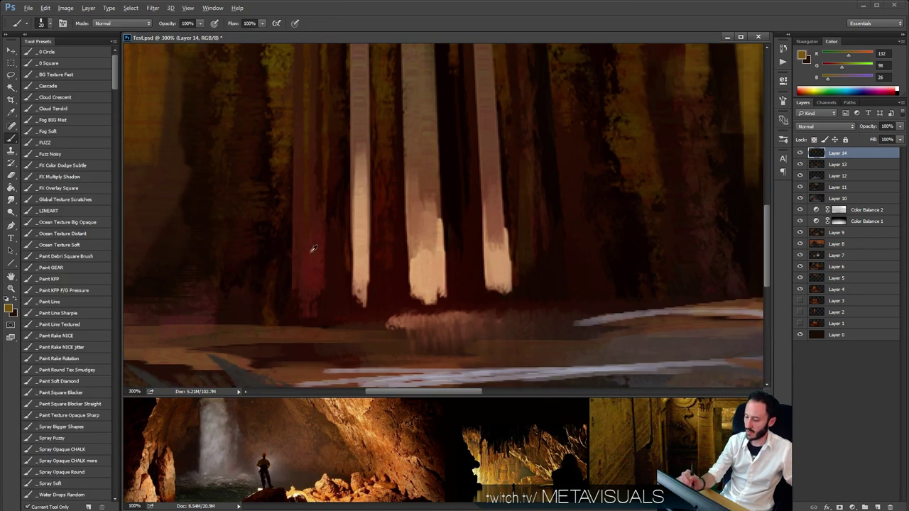
pyautogui.keyDown('alt'); pyautogui.click(312, 250); pyautogui.keyUp('alt')
pyautogui.moveTo(384, 209); pyautogui.dragTo(385, 298)
pyautogui.hotkey('ctrl', 'z')
pyautogui.moveTo(386, 186); pyautogui.dragTo(386, 301)
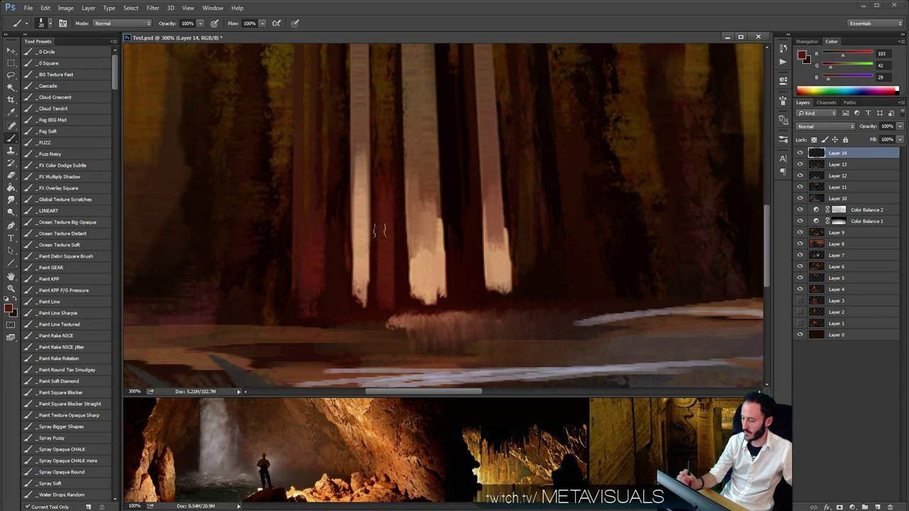
# Fill the dark gaps on both sides of the temple's right light column with the same reddish brown.
pyautogui.moveTo(454, 216); pyautogui.dragTo(457, 307)
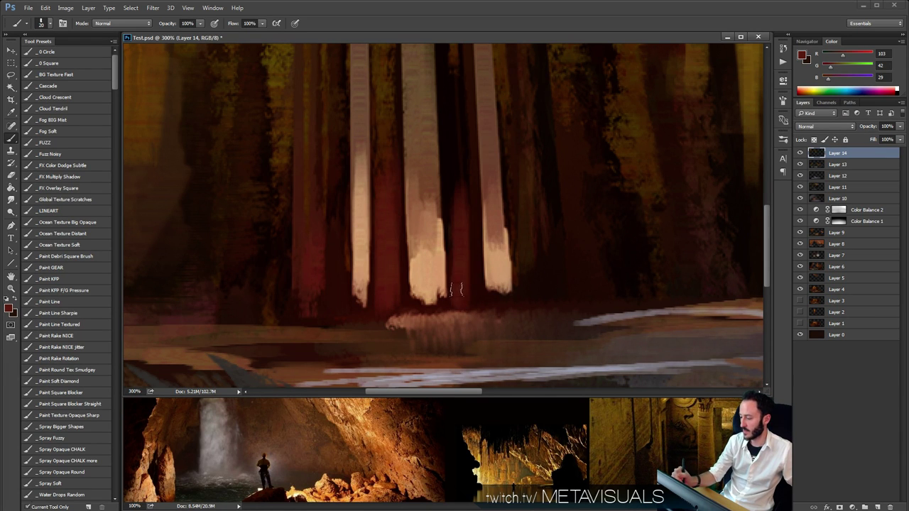
pyautogui.moveTo(466, 207); pyautogui.dragTo(468, 298)
pyautogui.moveTo(524, 249); pyautogui.dragTo(524, 304)
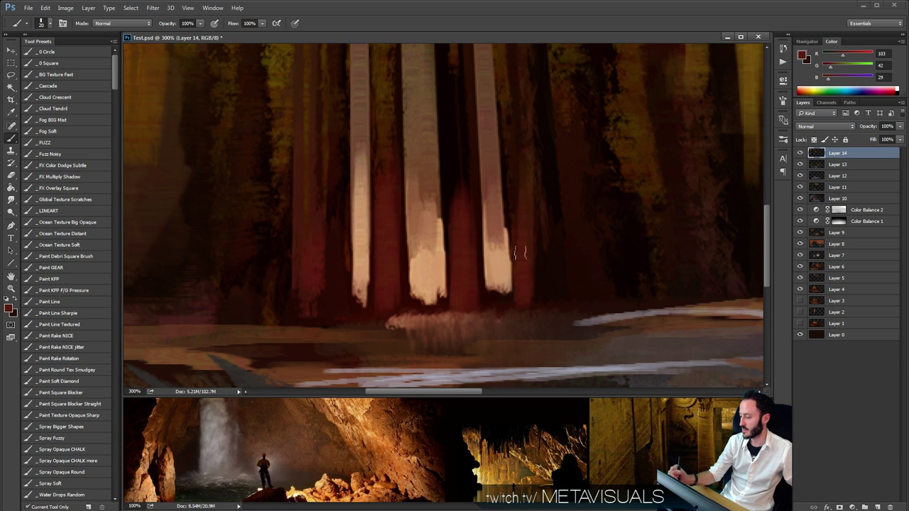
pyautogui.moveTo(516, 211); pyautogui.dragTo(521, 284)
pyautogui.press('space')
pyautogui.moveTo(533, 217); pyautogui.dragTo(536, 293)
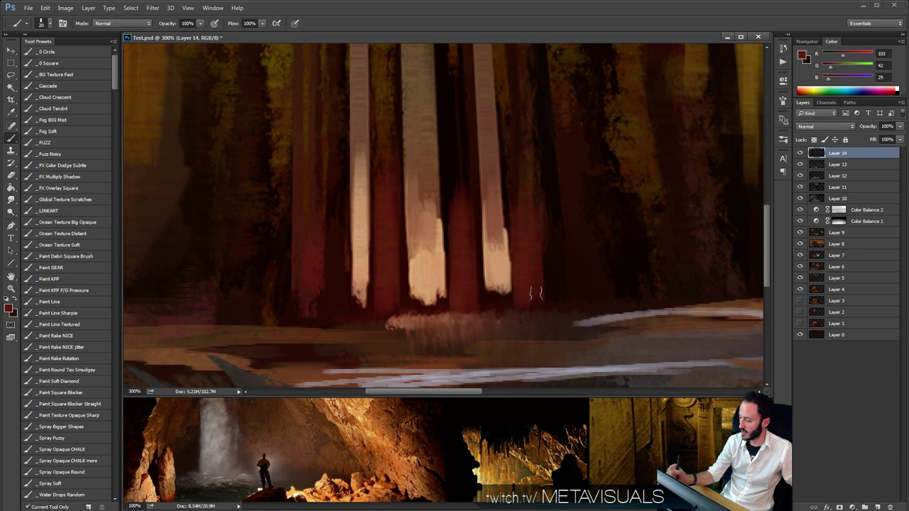
pyautogui.keyDown('alt'); pyautogui.click(537, 198); pyautogui.keyUp('alt')
pyautogui.keyDown('ctrl'); pyautogui.keyDown('alt'); pyautogui.click(566, 240); pyautogui.keyUp('alt'); pyautogui.keyUp('ctrl')
pyautogui.keyDown('ctrl'); pyautogui.keyDown('alt'); pyautogui.click(565, 240); pyautogui.keyUp('alt'); pyautogui.keyUp('ctrl')
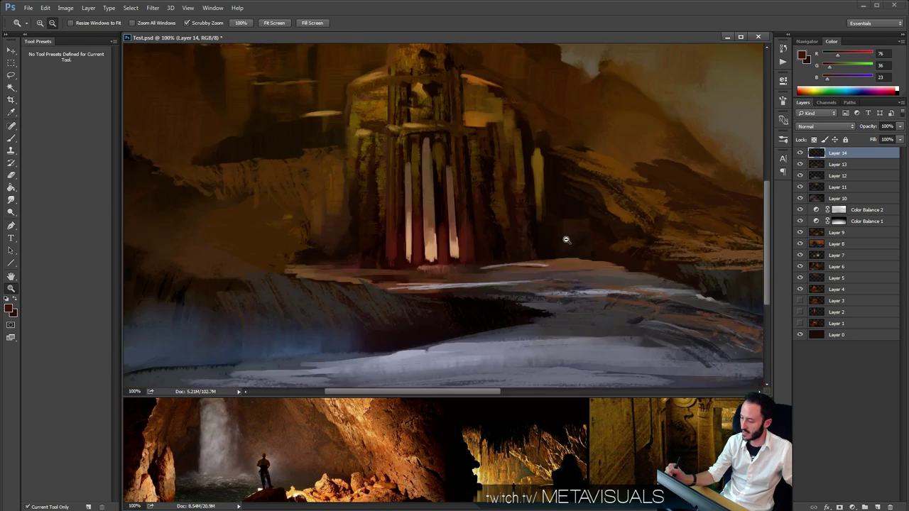
pyautogui.keyDown('ctrl'); pyautogui.keyDown('alt'); pyautogui.click(566, 239); pyautogui.keyUp('alt'); pyautogui.keyUp('ctrl')
pyautogui.keyDown('ctrl'); pyautogui.click(460, 260); pyautogui.keyUp('ctrl')
pyautogui.keyDown('ctrl'); pyautogui.keyDown('alt'); pyautogui.click(441, 281); pyautogui.keyUp('alt'); pyautogui.keyUp('ctrl')
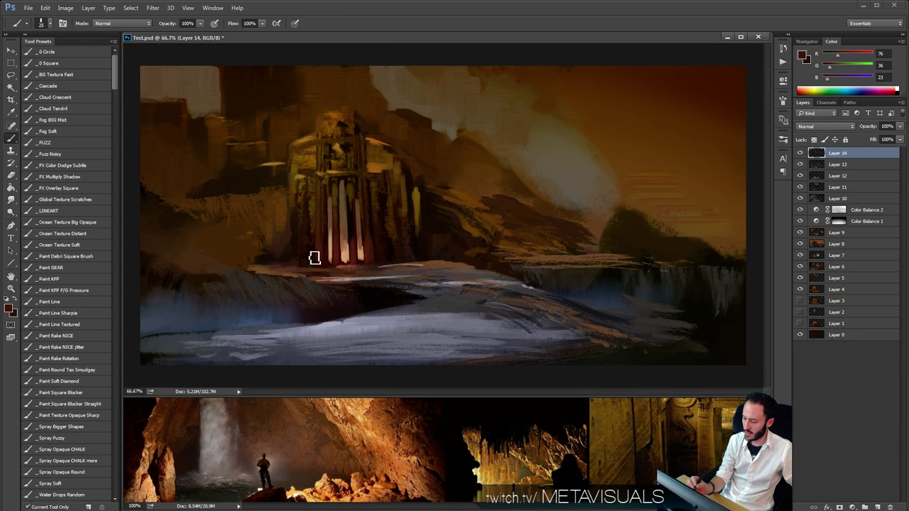
# Block in dark brown (RGB 36, 23, 10) rocks left of the temple's base.
pyautogui.keyDown('alt'); pyautogui.click(262, 264); pyautogui.keyUp('alt')
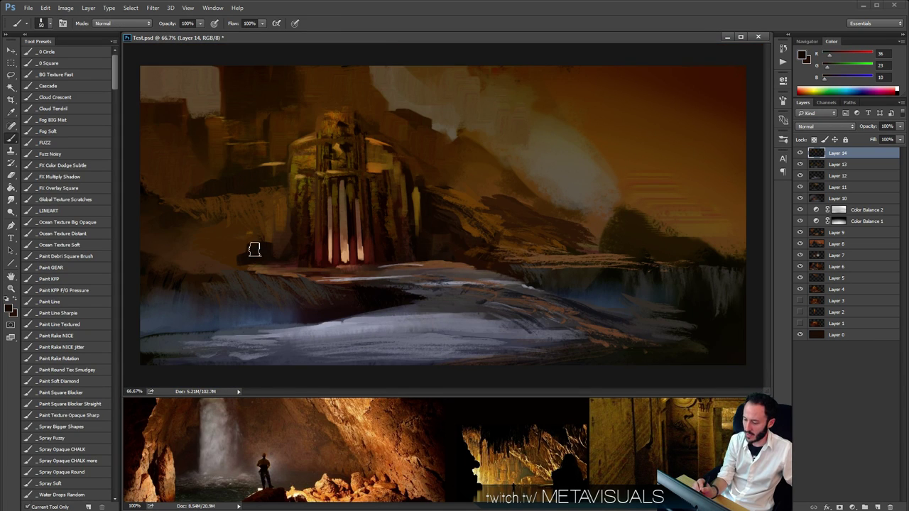
pyautogui.moveTo(254, 250)
pyautogui.mouseDown()
pyautogui.moveTo(222, 252)
pyautogui.moveTo(242, 246)
pyautogui.mouseUp()
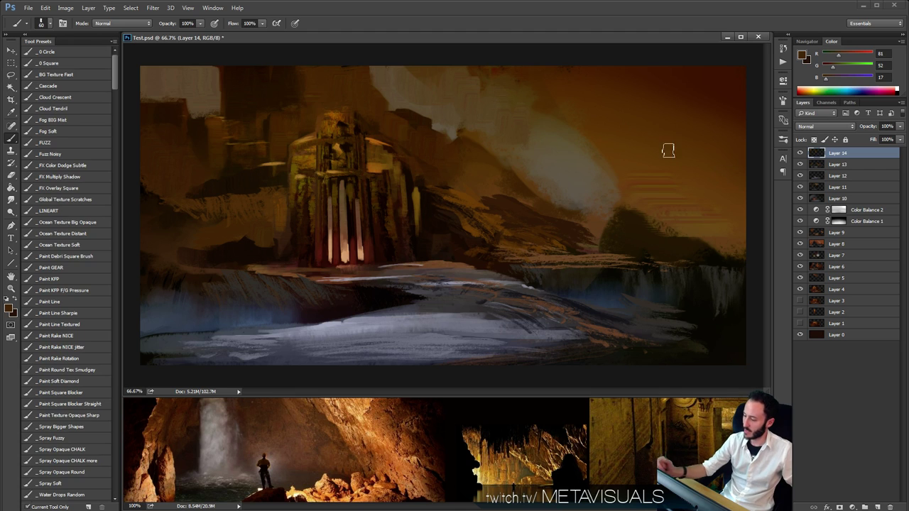
pyautogui.press('h')
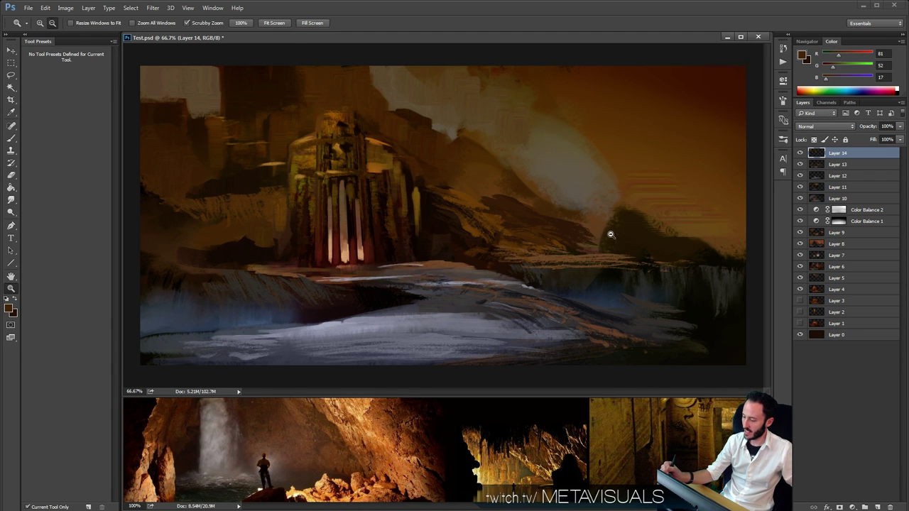
# Paint thin pale blue-grey (RGB 146, 150, 168) highlights along the upper edge of the foreground water.
pyautogui.keyDown('alt'); pyautogui.click(611, 232); pyautogui.keyUp('alt')
pyautogui.keyDown('ctrl'); pyautogui.click(615, 231); pyautogui.keyUp('ctrl')
pyautogui.keyDown('alt'); pyautogui.click(359, 322); pyautogui.keyUp('alt')
pyautogui.keyDown('alt'); pyautogui.click(392, 311); pyautogui.keyUp('alt')
pyautogui.press('[')
pyautogui.press('[')
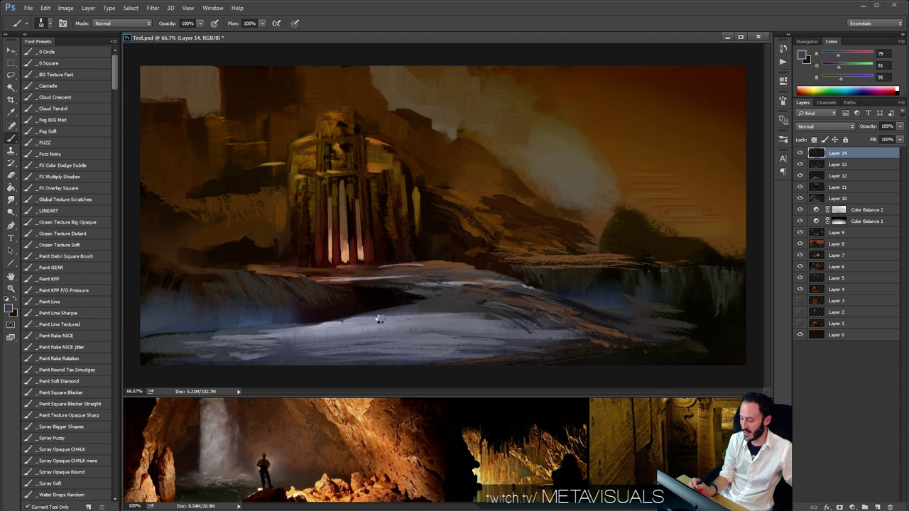
pyautogui.keyDown('alt'); pyautogui.click(377, 323); pyautogui.keyUp('alt')
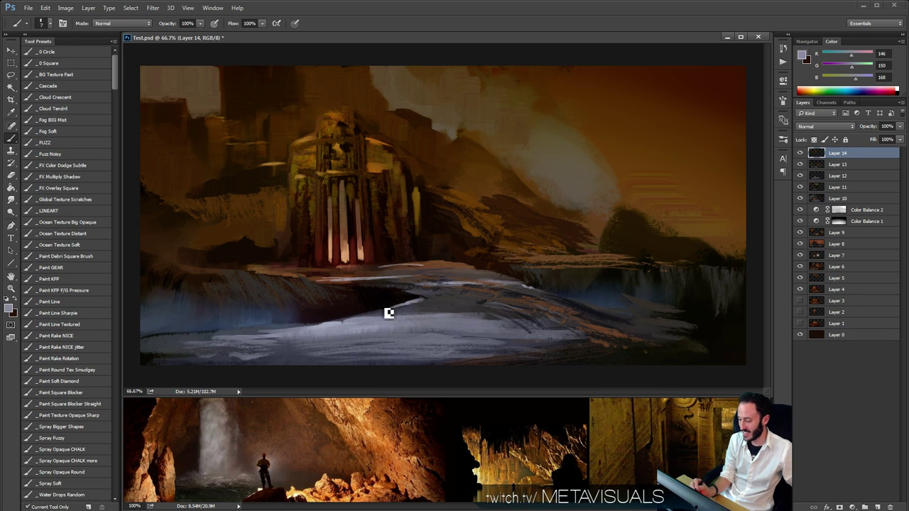
pyautogui.moveTo(265, 335); pyautogui.dragTo(417, 302)
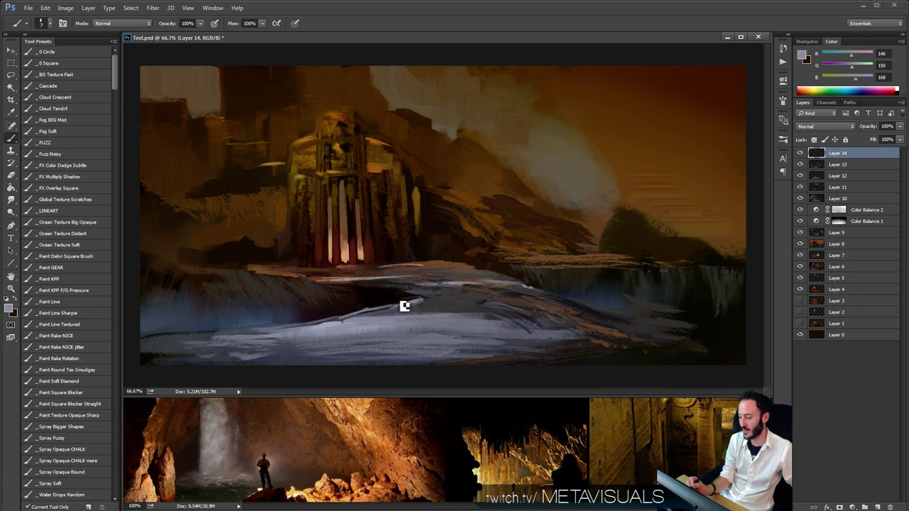
# Cover the right bank and lower right foreground with sampled browns (RGB 116, 79, 54 and 83, 60, 44), blending grey into the water.
pyautogui.keyDown('alt'); pyautogui.click(580, 299); pyautogui.keyUp('alt')
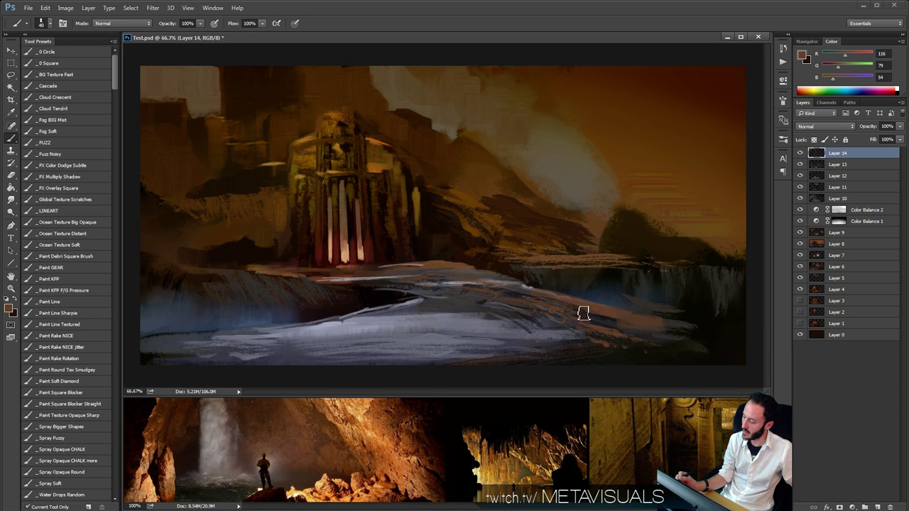
pyautogui.keyDown('alt'); pyautogui.click(641, 340); pyautogui.keyUp('alt')
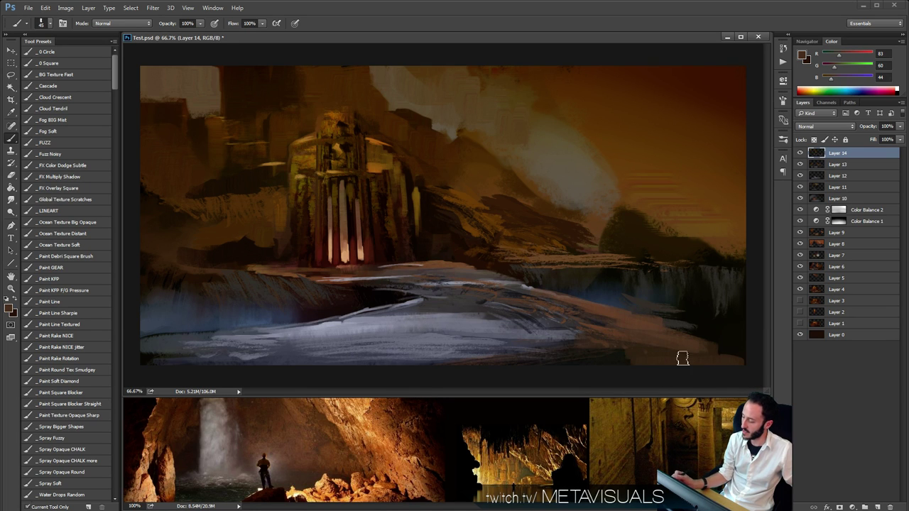
pyautogui.moveTo(682, 358)
pyautogui.mouseDown()
pyautogui.moveTo(560, 348)
pyautogui.moveTo(542, 367)
pyautogui.mouseUp()
pyautogui.keyDown('alt'); pyautogui.click(550, 338); pyautogui.keyUp('alt')
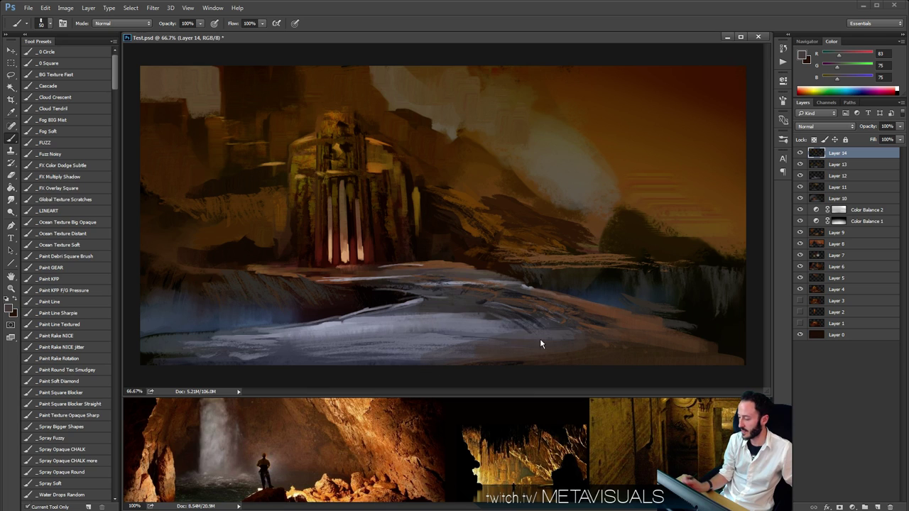
pyautogui.press('space')
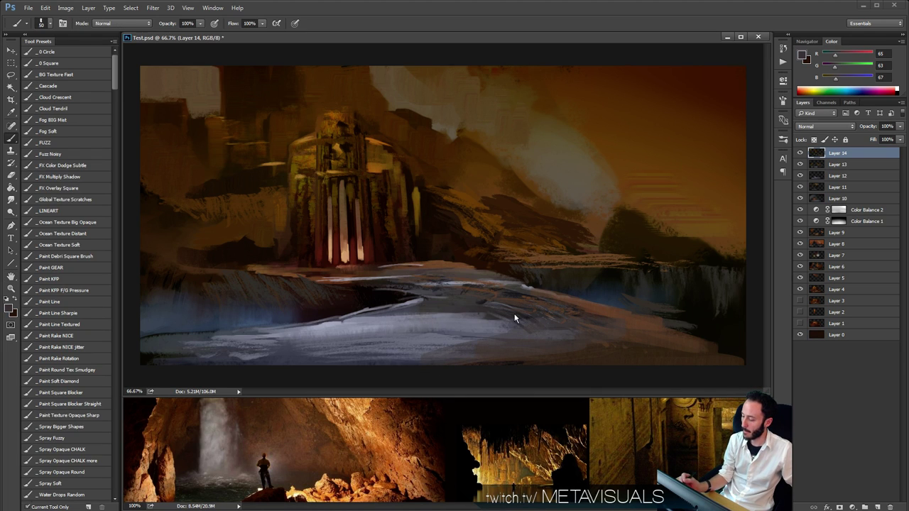
# Paint pale grey (RGB 154, 157, 171) highlights across the middle of the river with a smaller brush.
pyautogui.keyDown('alt'); pyautogui.click(440, 300); pyautogui.keyUp('alt')
pyautogui.press('[')
pyautogui.press('[')
pyautogui.press('[')
pyautogui.moveTo(426, 290); pyautogui.dragTo(517, 294)
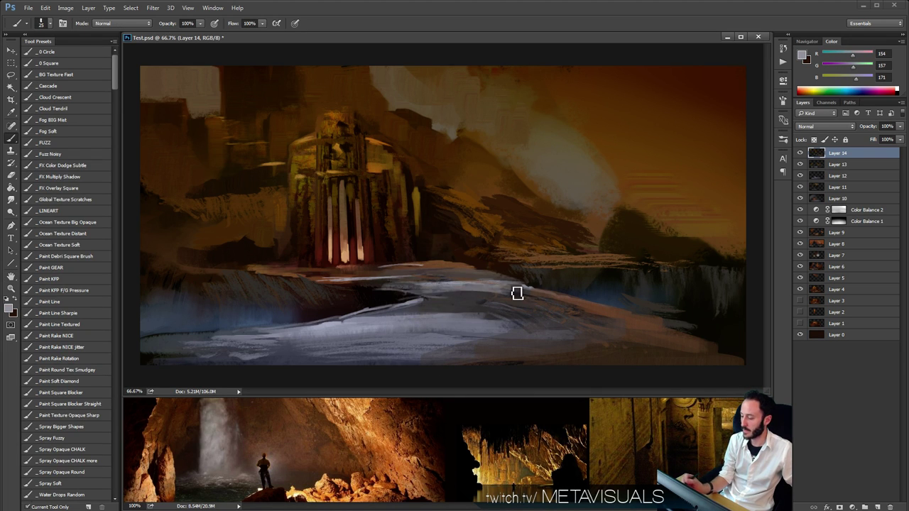
pyautogui.press('space')
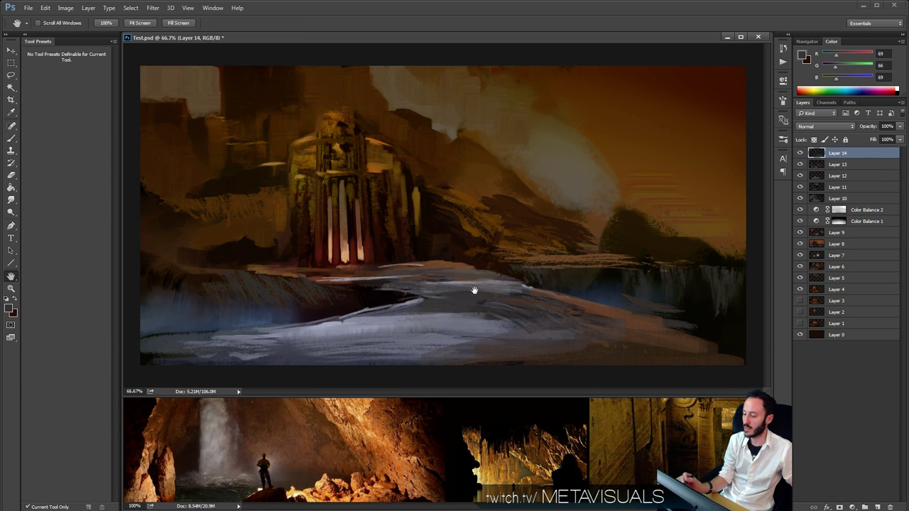
# Touch up the river's edge below the temple with sampled grey-brown (RGB 88, 79, 72).
pyautogui.keyDown('alt'); pyautogui.click(349, 277); pyautogui.keyUp('alt')
pyautogui.keyDown('alt'); pyautogui.click(372, 283); pyautogui.keyUp('alt')
pyautogui.keyDown('alt'); pyautogui.click(379, 269); pyautogui.keyUp('alt')
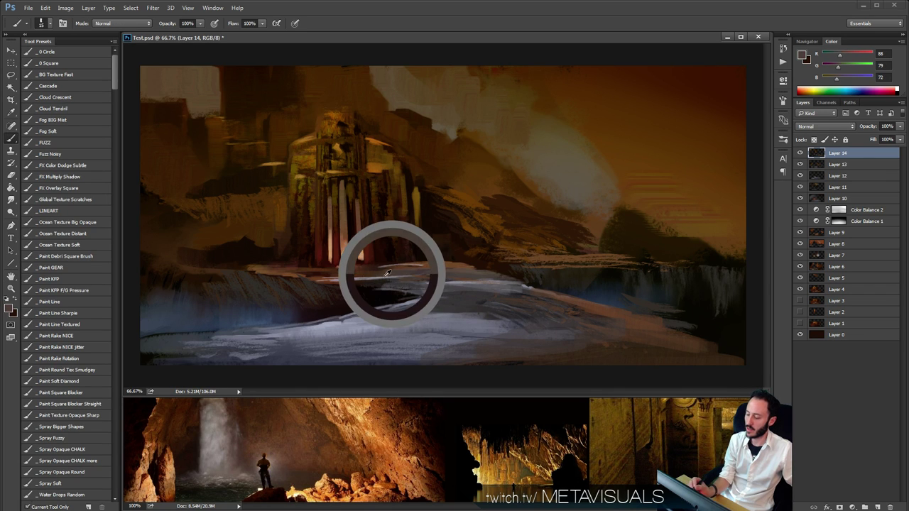
pyautogui.press('space')
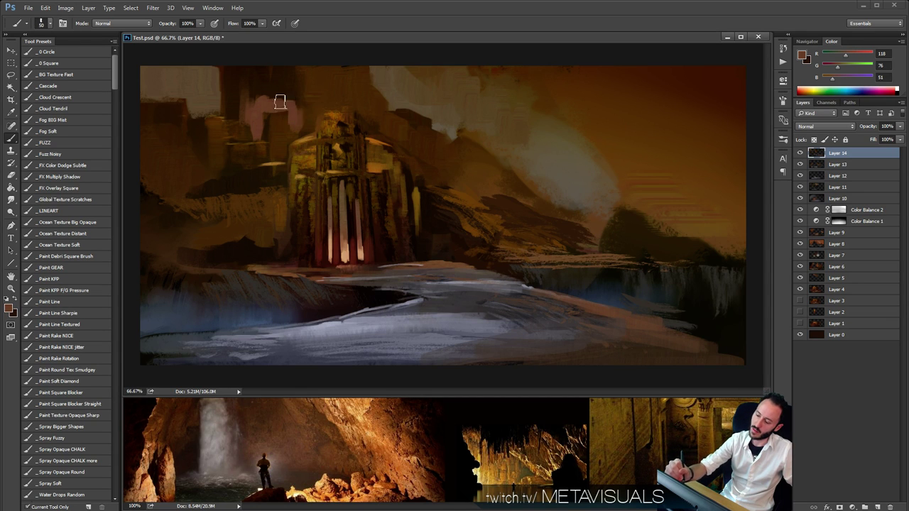
# Spread reddish-brown (RGB 118, 76, 51) haze behind the temple's upper left side with a larger brush.
pyautogui.press(']')
pyautogui.press(']')
pyautogui.press(']')
pyautogui.press(']')
pyautogui.moveTo(280, 102)
pyautogui.mouseDown()
pyautogui.moveTo(302, 114)
pyautogui.moveTo(275, 85)
pyautogui.moveTo(306, 81)
pyautogui.mouseUp()
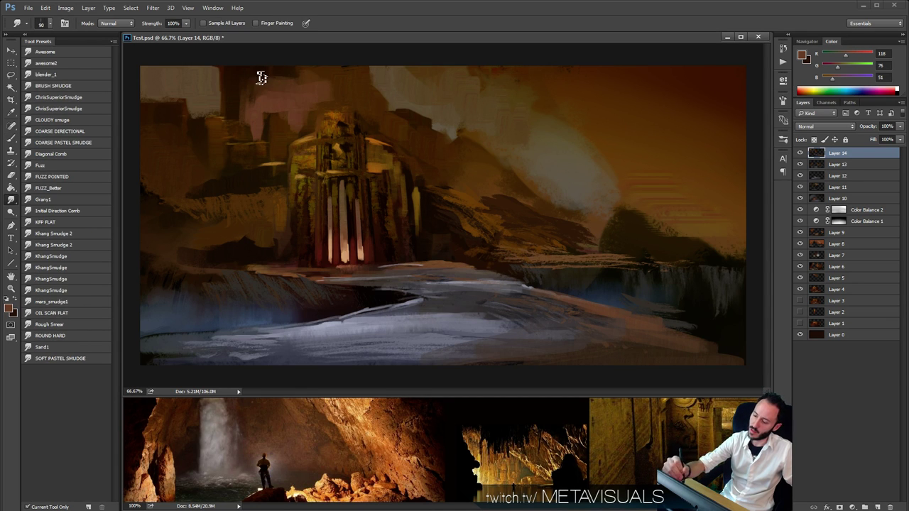
pyautogui.press('h')
pyautogui.press('b')
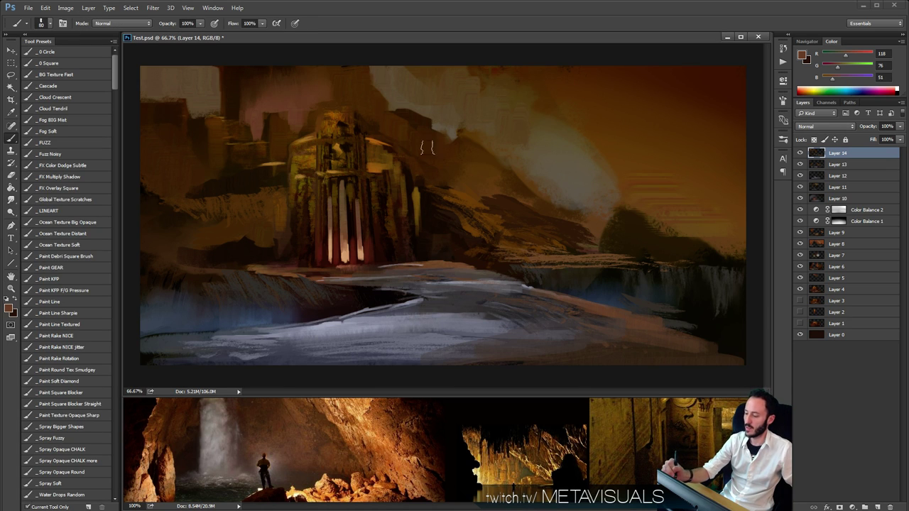
# Block in the same reddish-brown haze over the mountain right of the temple, leaving stepped edges.
pyautogui.moveTo(418, 122)
pyautogui.mouseDown()
pyautogui.moveTo(426, 144)
pyautogui.moveTo(454, 152)
pyautogui.moveTo(447, 152)
pyautogui.moveTo(462, 170)
pyautogui.moveTo(460, 147)
pyautogui.moveTo(476, 156)
pyautogui.mouseUp()
pyautogui.press(']')
pyautogui.press(']')
pyautogui.press(']')
pyautogui.press(']')
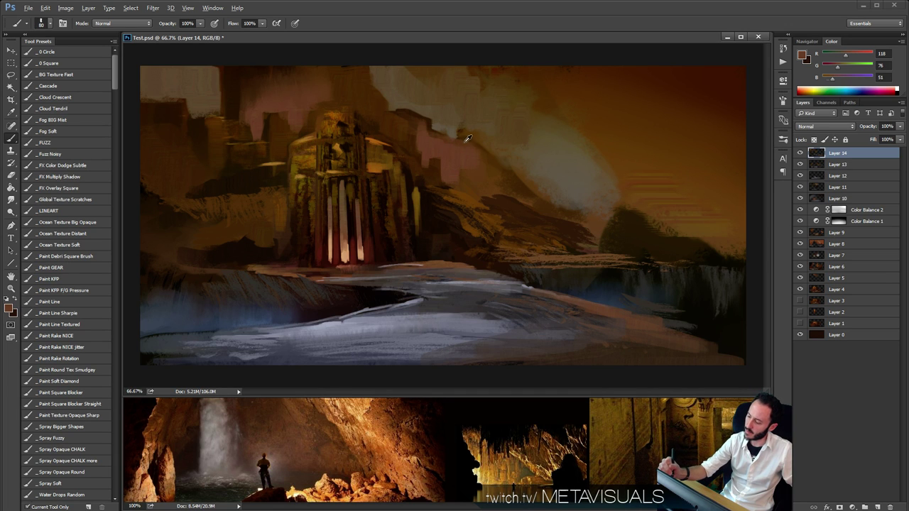
# Carve blocky building silhouettes around the haze right of the temple with sampled brown (RGB 102, 66, 29).
pyautogui.keyDown('alt'); pyautogui.click(466, 141); pyautogui.keyUp('alt')
pyautogui.press('[')
pyautogui.press('[')
pyautogui.press('[')
pyautogui.press('[')
pyautogui.moveTo(423, 126); pyautogui.dragTo(416, 121)
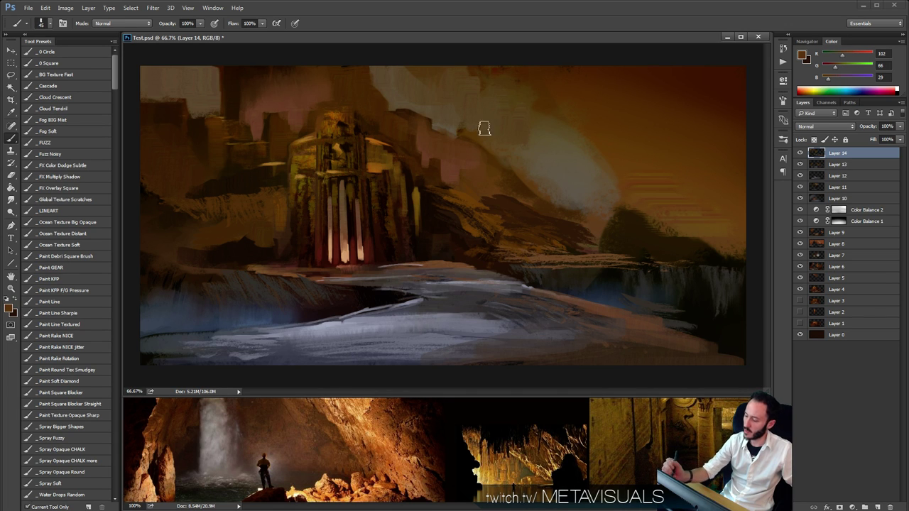
pyautogui.press('space')
pyautogui.press('space')
pyautogui.press('space')
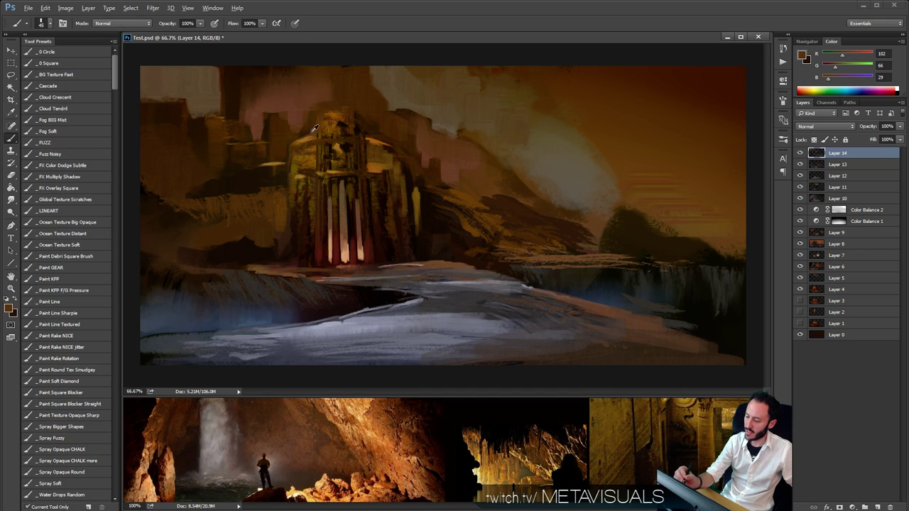
# Sample the temple's ochre (RGB 166, 118, 48) and bring the carved temple facade photo into view on the reference board.
pyautogui.keyDown('alt'); pyautogui.click(305, 139); pyautogui.keyUp('alt')
pyautogui.press('space')
pyautogui.click(695, 457)
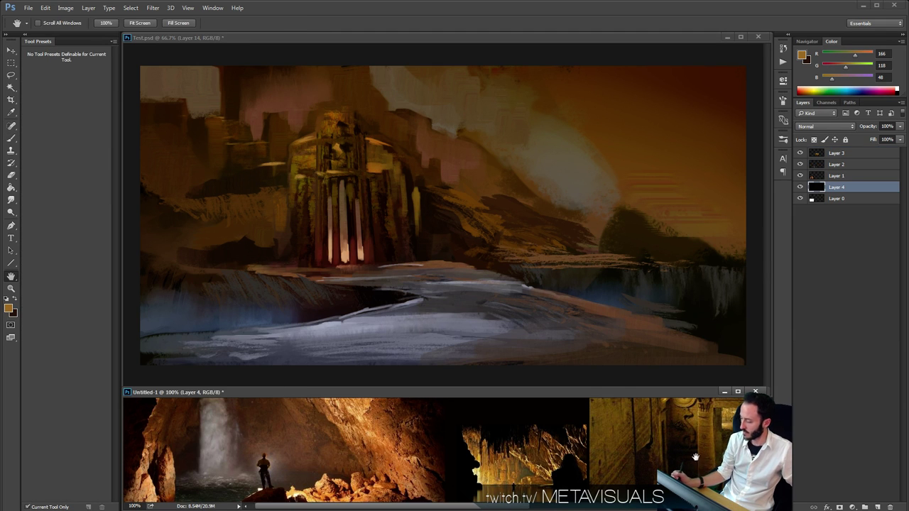
pyautogui.moveTo(696, 457); pyautogui.dragTo(551, 436)
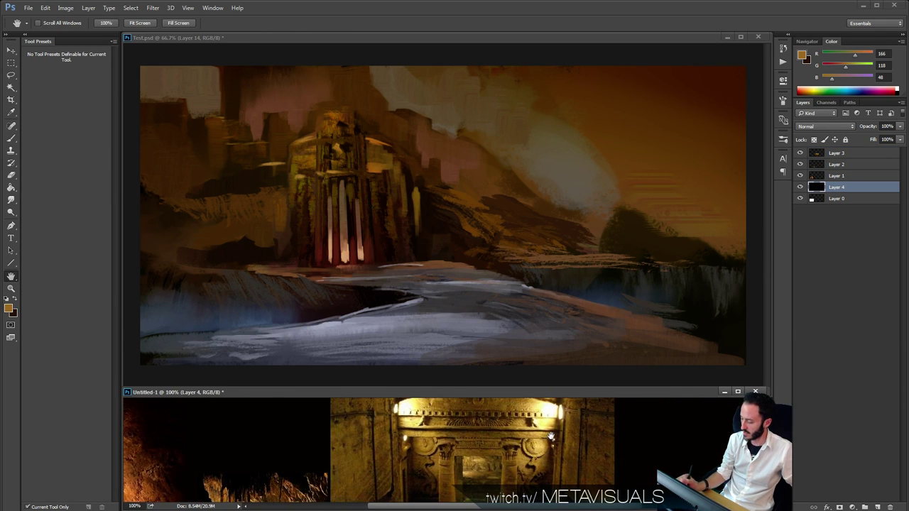
# Bring the columned doorway of the carved facade photo into view on the reference board.
pyautogui.click(519, 284)
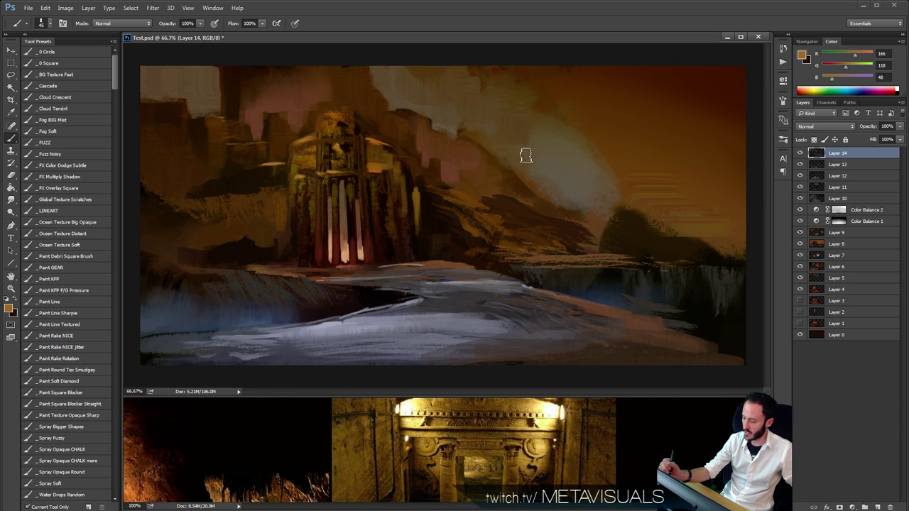
pyautogui.press('space')
pyautogui.click(547, 414)
pyautogui.moveTo(548, 414); pyautogui.dragTo(552, 455)
pyautogui.click(383, 211)
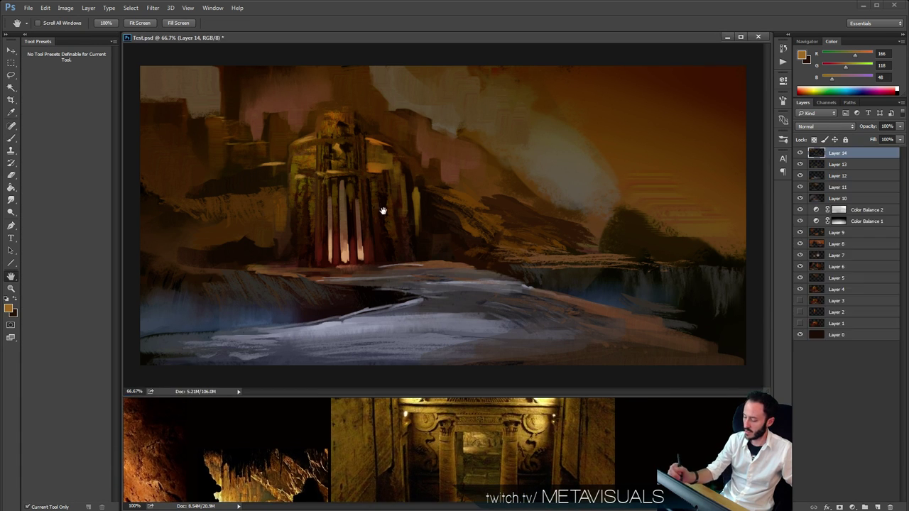
# Lasso a rectangular block on each side of the temple's lit columns and paint their upper parts olive-ochre (RGB 142, 110, 7).
pyautogui.press('z')
pyautogui.click(316, 206)
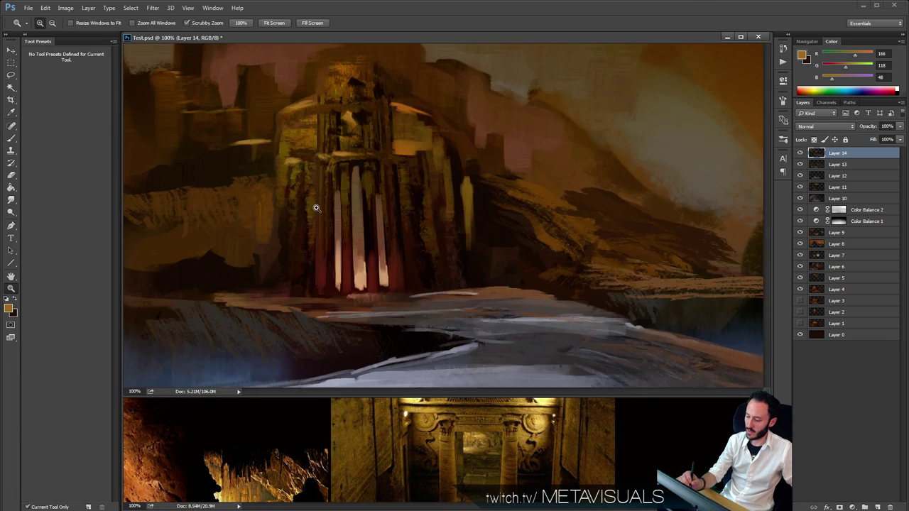
pyautogui.click(316, 208)
pyautogui.hotkey('ctrl', '-')
pyautogui.press('b')
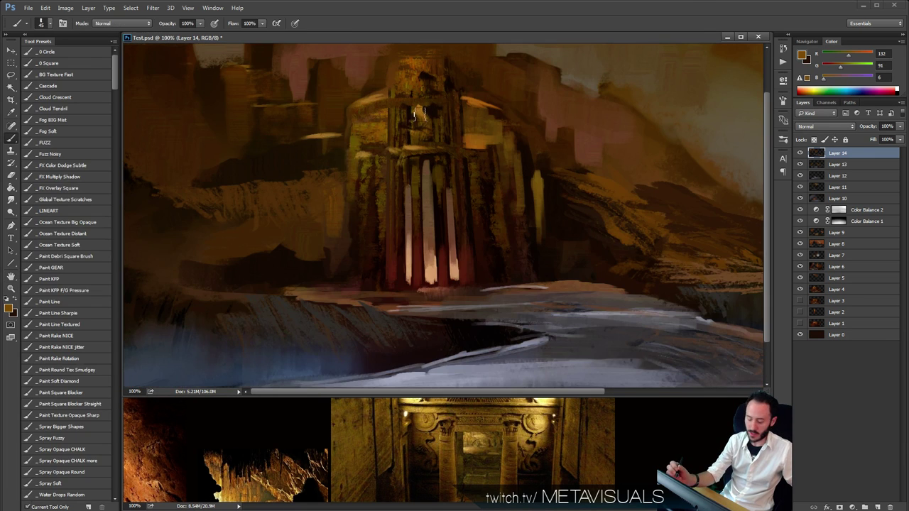
pyautogui.press('l')
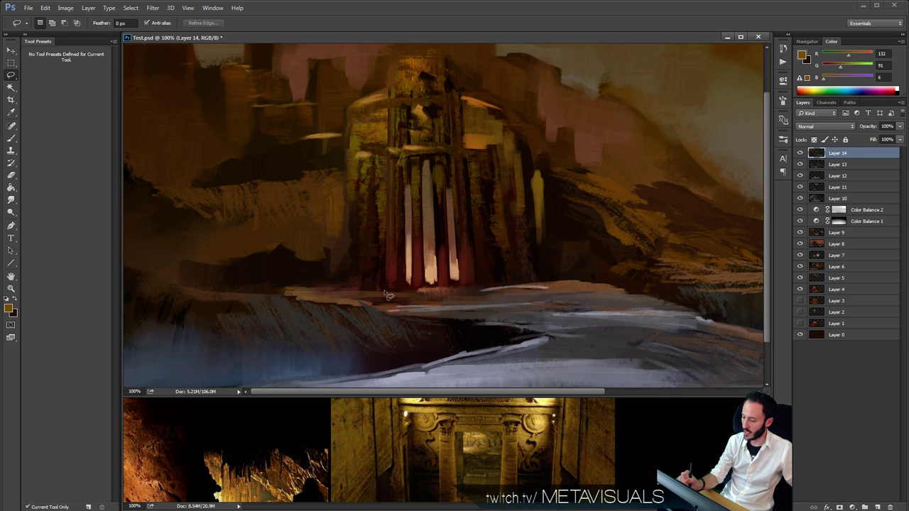
pyautogui.moveTo(385, 291)
pyautogui.mouseDown()
pyautogui.moveTo(386, 214)
pyautogui.moveTo(347, 213)
pyautogui.moveTo(347, 291)
pyautogui.mouseUp()
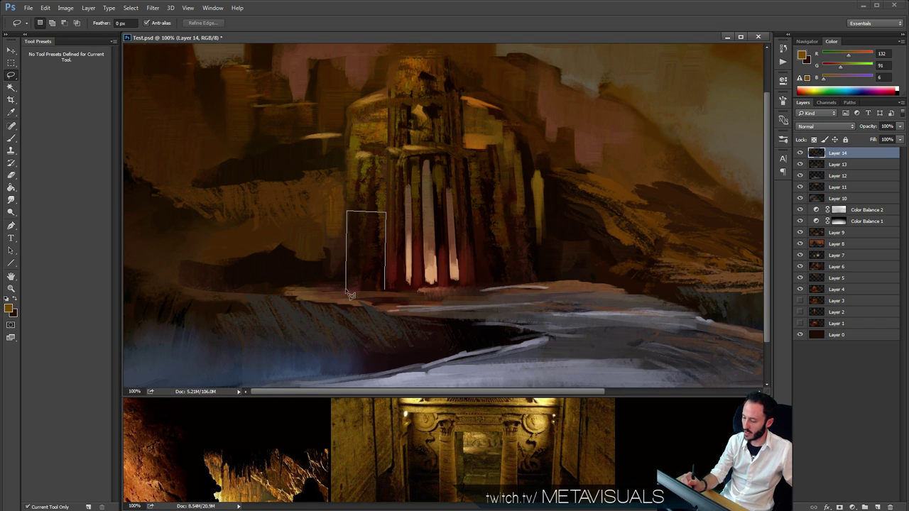
pyautogui.press('shift')
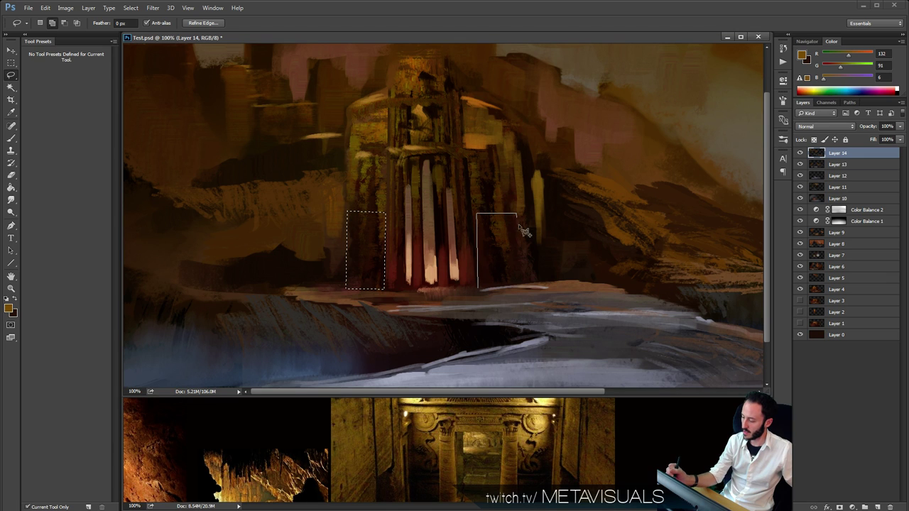
pyautogui.press('b')
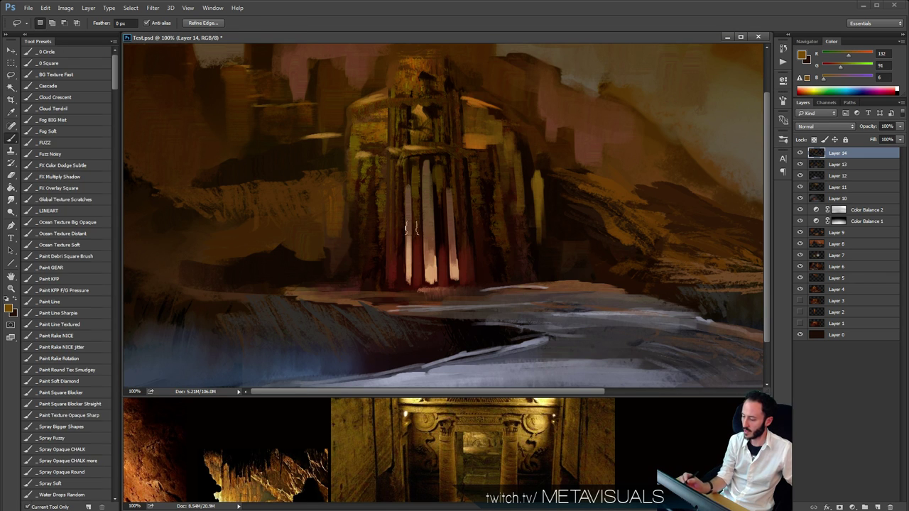
pyautogui.hotkey('ctrl', 'd')
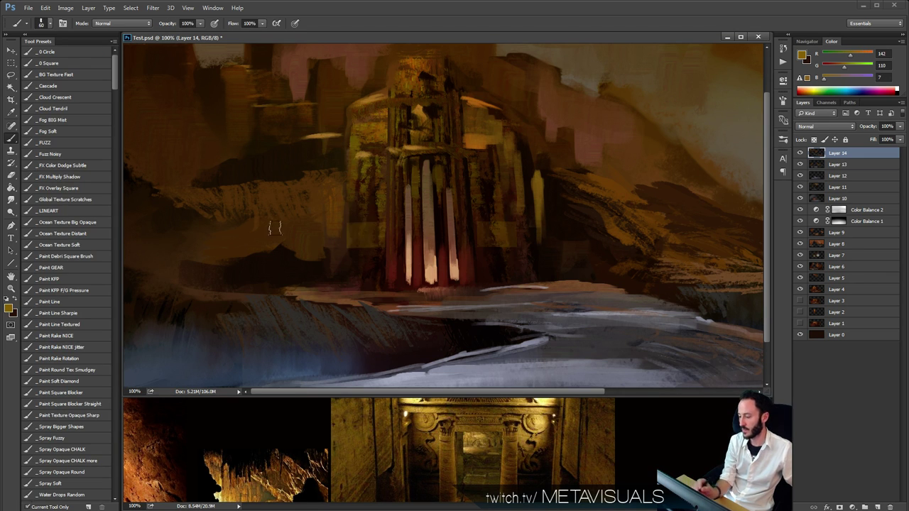
# Extend the two flanking blocks down to the temple's base with sampled dark browns such as RGB 83, 58, 6.
pyautogui.keyDown('alt'); pyautogui.click(487, 175); pyautogui.keyUp('alt')
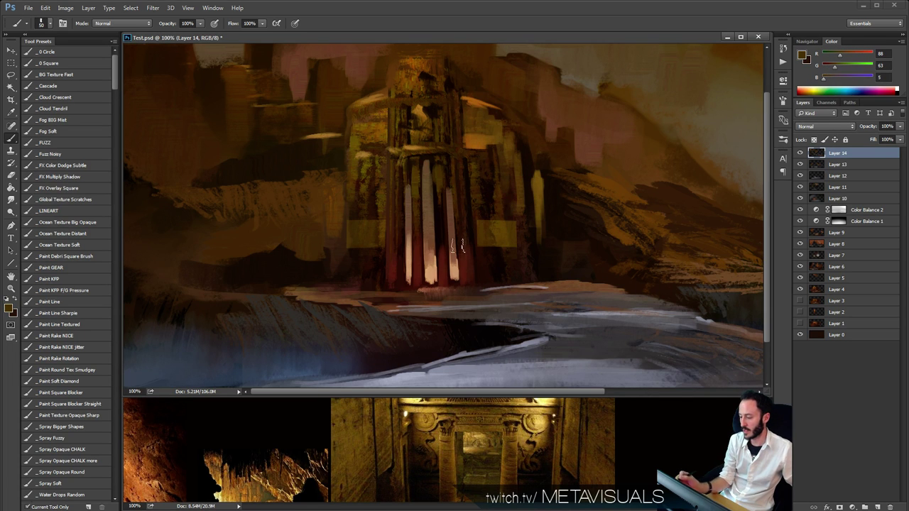
pyautogui.keyDown('alt'); pyautogui.click(356, 270); pyautogui.keyUp('alt')
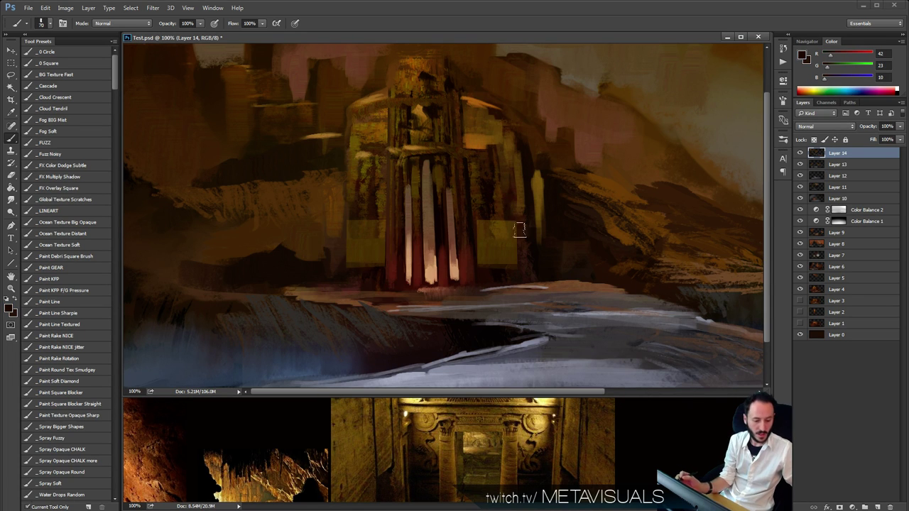
pyautogui.moveTo(531, 240)
pyautogui.mouseDown()
pyautogui.moveTo(304, 260)
pyautogui.moveTo(524, 244)
pyautogui.mouseUp()
pyautogui.press('space')
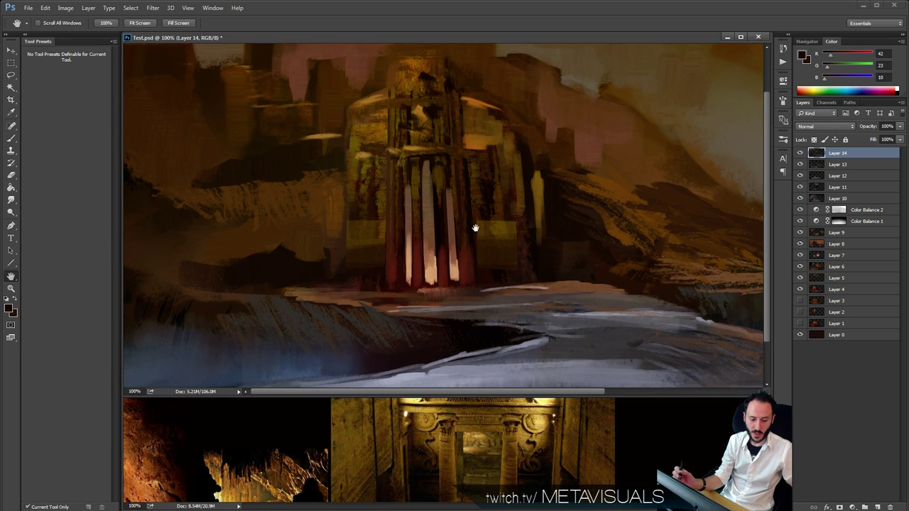
pyautogui.keyDown('alt'); pyautogui.click(362, 269); pyautogui.keyUp('alt')
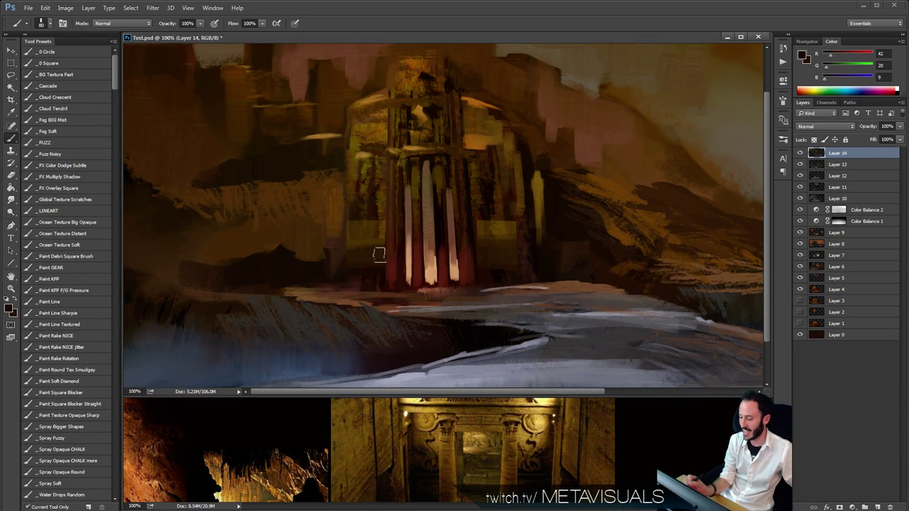
pyautogui.press('space')
pyautogui.keyDown('alt'); pyautogui.click(365, 240); pyautogui.keyUp('alt')
pyautogui.moveTo(424, 242); pyautogui.dragTo(312, 242)
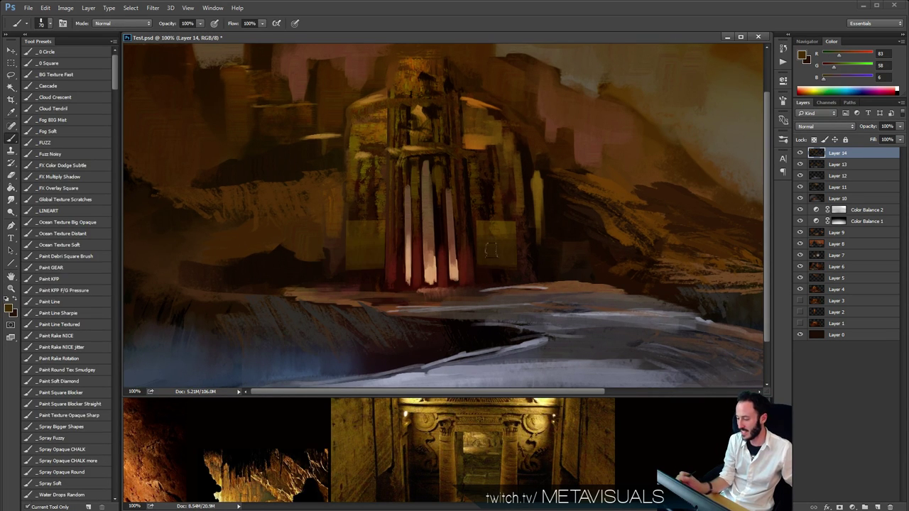
pyautogui.press('space')
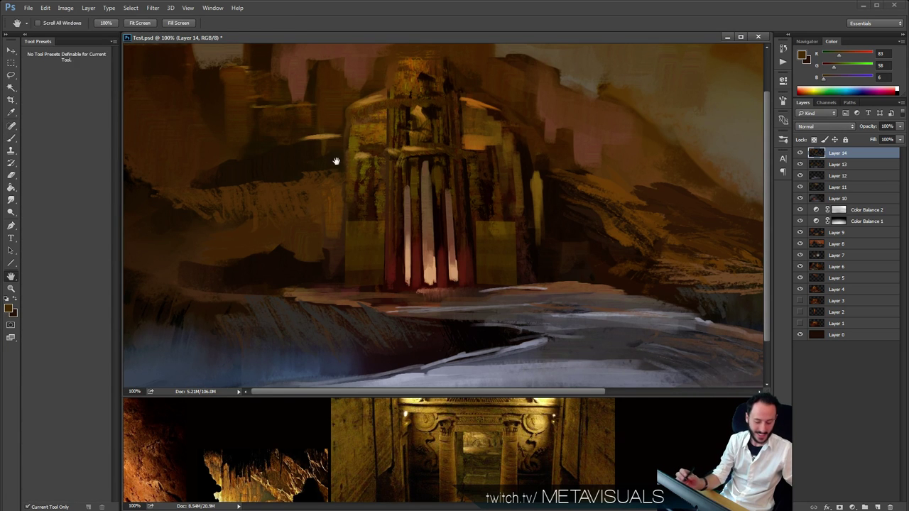
# Paint light ochre (RGB 177, 126, 54) top edges on both blocks and a small lit post outside each one.
pyautogui.keyDown('alt'); pyautogui.click(402, 147); pyautogui.keyUp('alt')
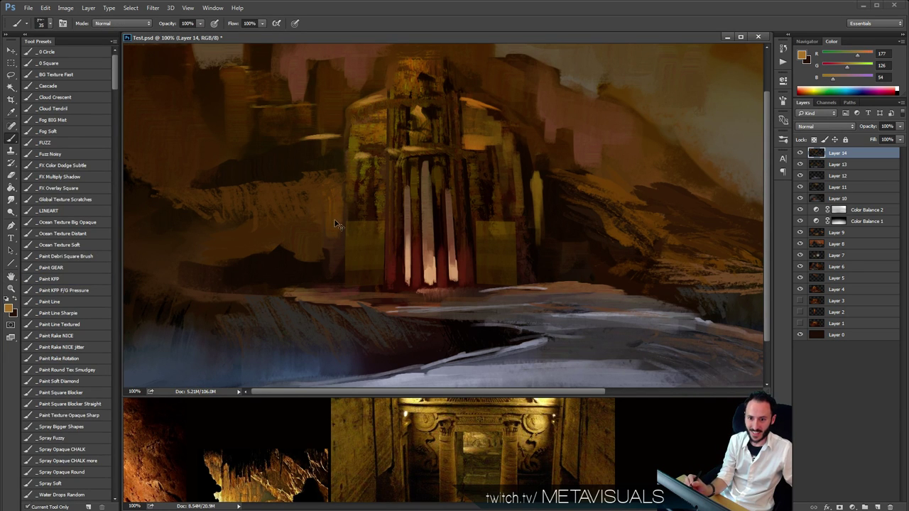
pyautogui.press('space')
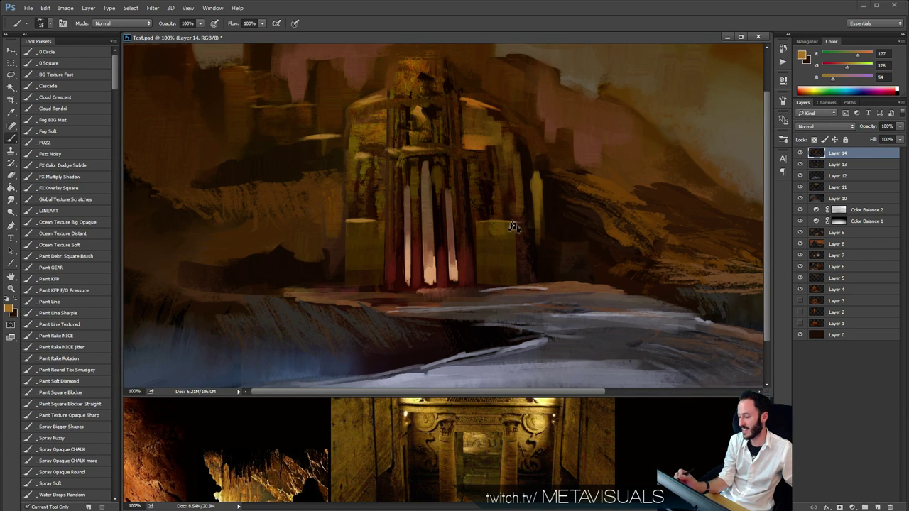
pyautogui.press('space')
pyautogui.keyDown('alt'); pyautogui.click(356, 224); pyautogui.keyUp('alt')
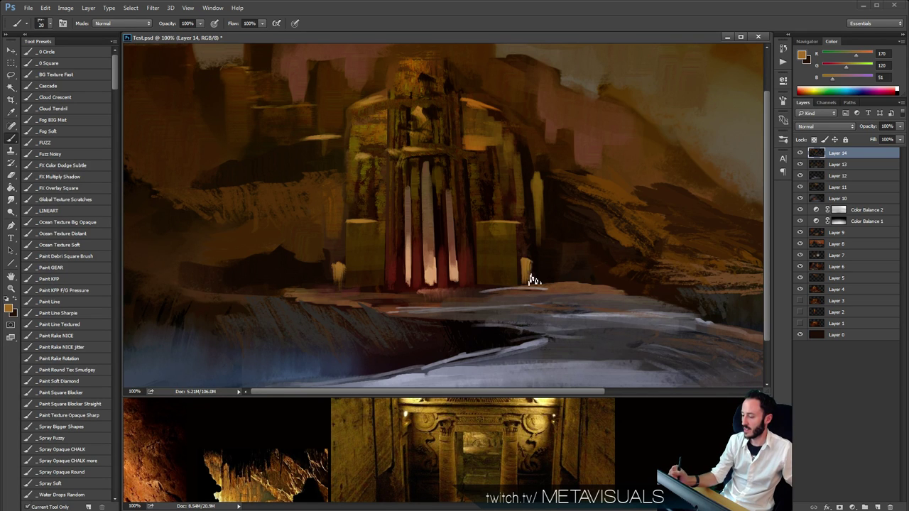
# Block in dark reddish-brown (RGB 64, 34, 20) rocks at ground level on both sides of the temple.
pyautogui.press('space')
pyautogui.keyDown('alt'); pyautogui.click(536, 243); pyautogui.keyUp('alt')
pyautogui.keyDown('alt'); pyautogui.click(546, 240); pyautogui.keyUp('alt')
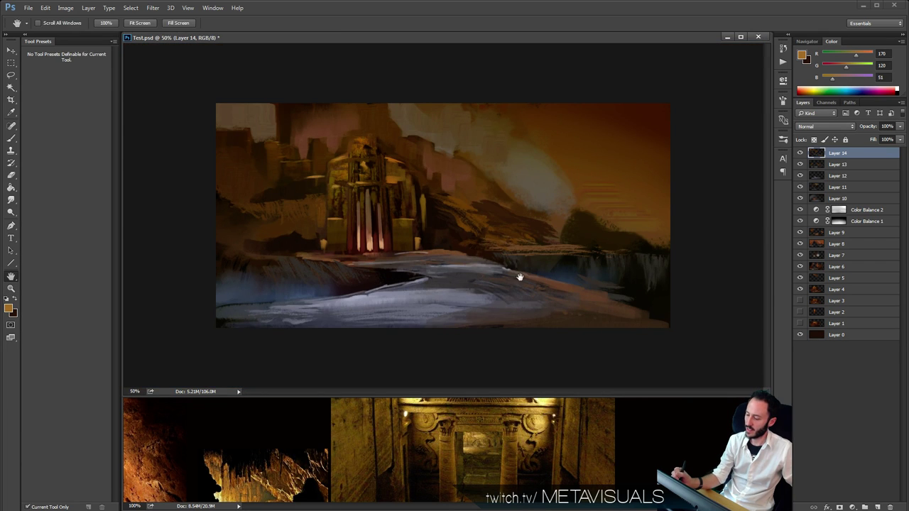
pyautogui.press('space')
pyautogui.keyDown('ctrl'); pyautogui.click(465, 257); pyautogui.keyUp('ctrl')
pyautogui.keyDown('alt'); pyautogui.click(368, 254); pyautogui.keyUp('alt')
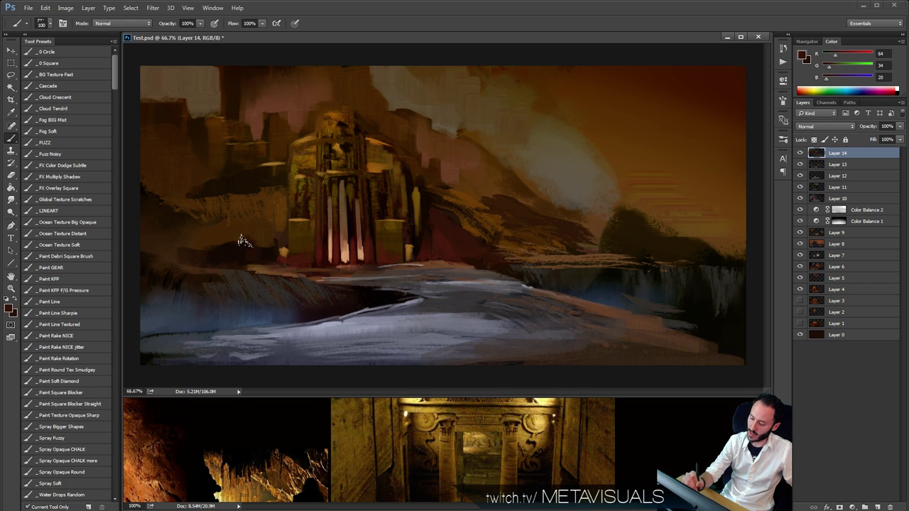
pyautogui.press('space')
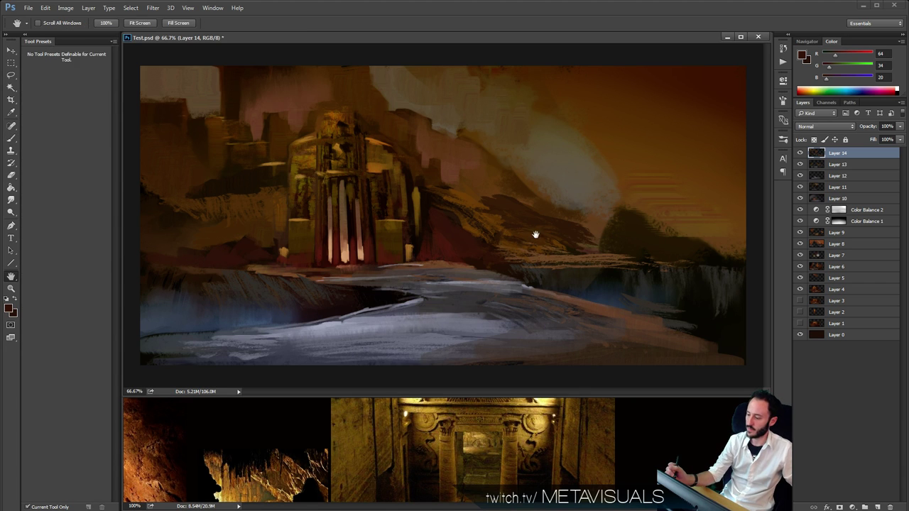
# Dab small ochre ledge highlights on the buildings left of the temple and undo the ochre stroke on the tower above.
pyautogui.press('[')
pyautogui.press('[')
pyautogui.press('[')
pyautogui.moveTo(353, 102); pyautogui.dragTo(304, 142)
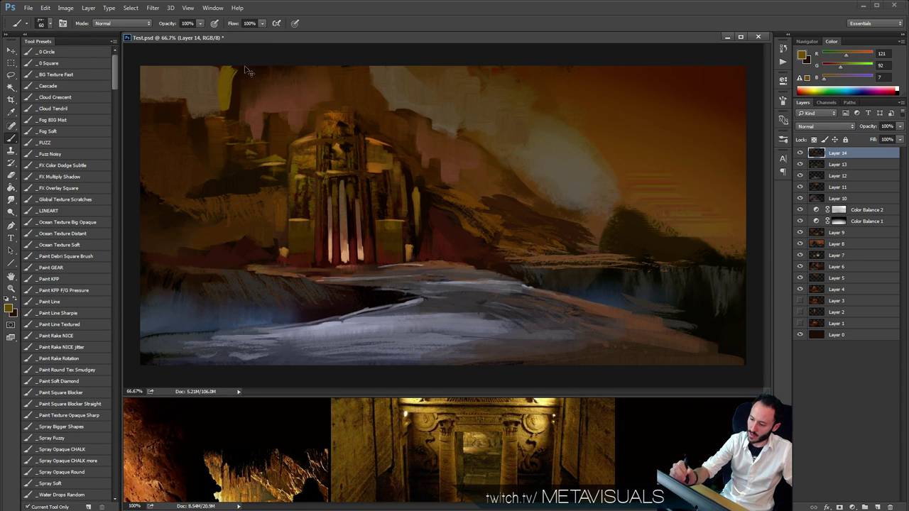
pyautogui.hotkey('ctrl', 'z')
# Reshape the tall tower at the canvas's upper left into a slope with sampled brown (RGB 89, 59, 27).
pyautogui.keyDown('alt'); pyautogui.click(222, 95); pyautogui.keyUp('alt')
pyautogui.press(']')
pyautogui.press(']')
pyautogui.moveTo(203, 101); pyautogui.dragTo(192, 126)
pyautogui.moveTo(233, 69); pyautogui.dragTo(206, 110)
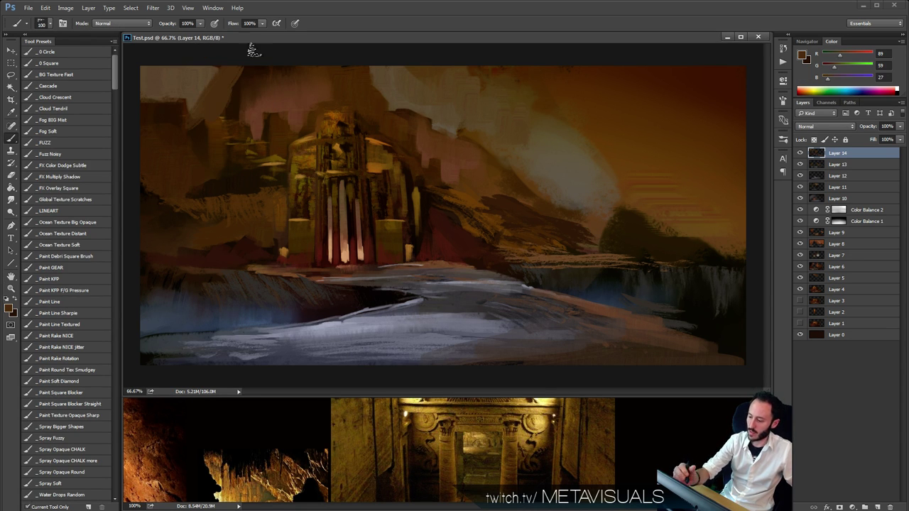
pyautogui.keyDown('alt'); pyautogui.click(225, 100); pyautogui.keyUp('alt')
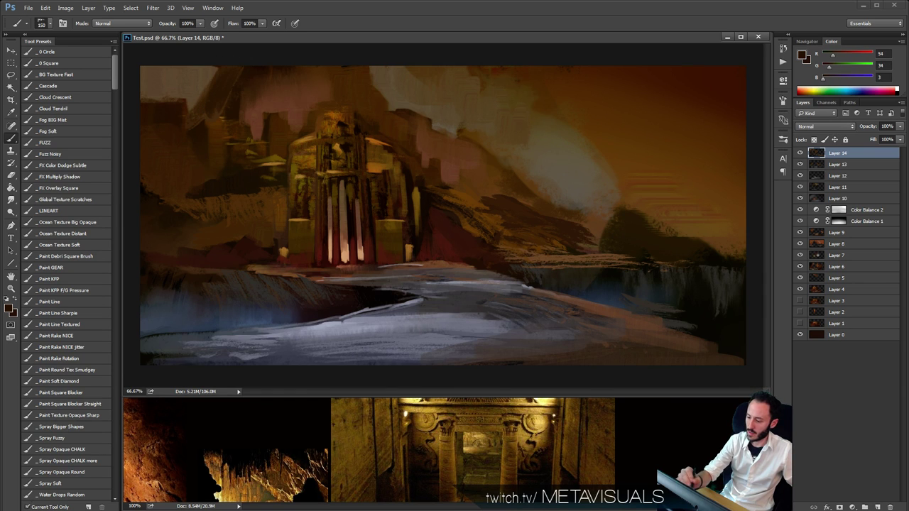
# Brush rough texture into the pale cloud to the upper right of the temple with a larger brush.
pyautogui.press(']')
pyautogui.moveTo(438, 110)
pyautogui.mouseDown()
pyautogui.moveTo(391, 52)
pyautogui.moveTo(440, 142)
pyautogui.moveTo(405, 63)
pyautogui.moveTo(429, 104)
pyautogui.moveTo(391, 75)
pyautogui.moveTo(414, 71)
pyautogui.moveTo(461, 104)
pyautogui.mouseUp()
pyautogui.keyDown('alt'); pyautogui.click(406, 97); pyautogui.keyUp('alt')
pyautogui.press('space')
# Paint a near-black (RGB 17, 8, 7) rock overhang with hanging points across the canvas's upper right corner.
pyautogui.keyDown('alt'); pyautogui.click(371, 299); pyautogui.keyUp('alt')
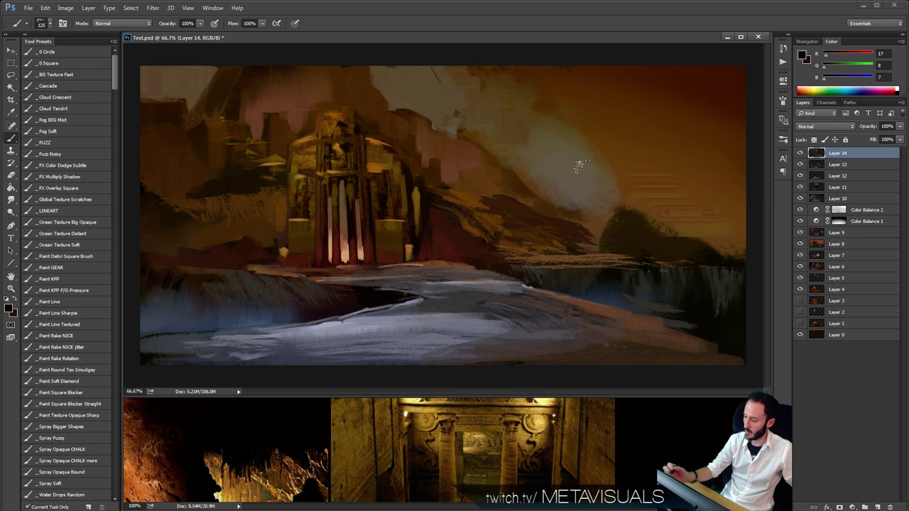
pyautogui.moveTo(516, 103); pyautogui.dragTo(501, 65)
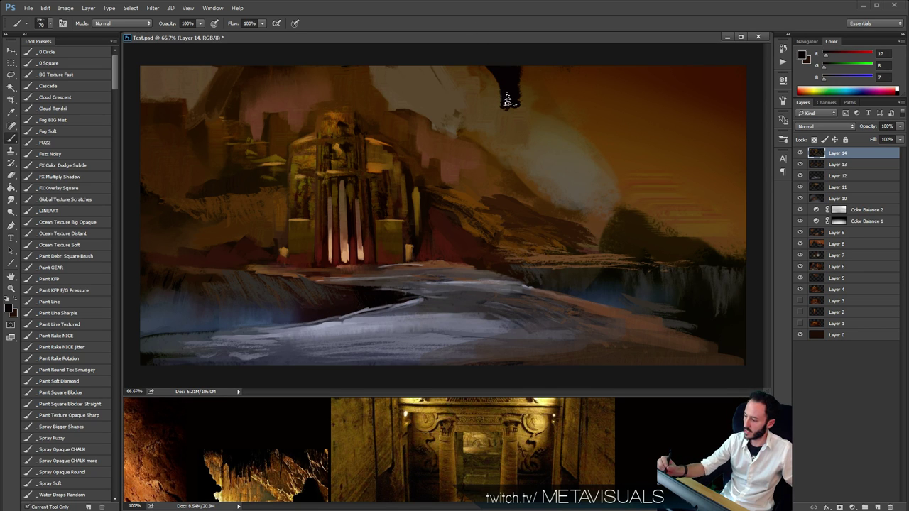
pyautogui.moveTo(519, 105); pyautogui.dragTo(525, 76)
pyautogui.moveTo(595, 91); pyautogui.dragTo(616, 113)
pyautogui.moveTo(616, 100)
pyautogui.mouseDown()
pyautogui.moveTo(566, 52)
pyautogui.moveTo(657, 124)
pyautogui.moveTo(688, 167)
pyautogui.mouseUp()
pyautogui.press(']')
pyautogui.press(']')
pyautogui.moveTo(708, 197); pyautogui.dragTo(674, 105)
pyautogui.moveTo(628, 77)
pyautogui.mouseDown()
pyautogui.moveTo(644, 55)
pyautogui.moveTo(741, 158)
pyautogui.moveTo(680, 60)
pyautogui.moveTo(725, 105)
pyautogui.mouseUp()
pyautogui.hotkey('ctrl', '-')
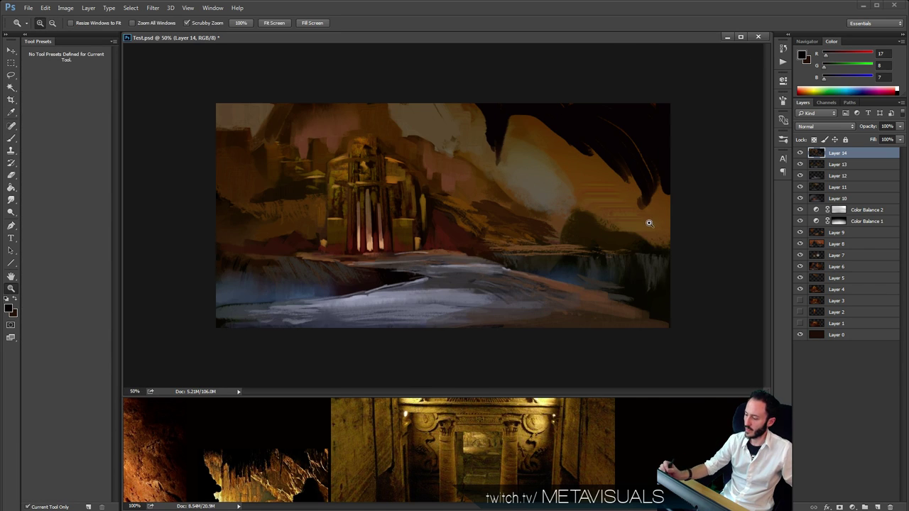
pyautogui.press('[')
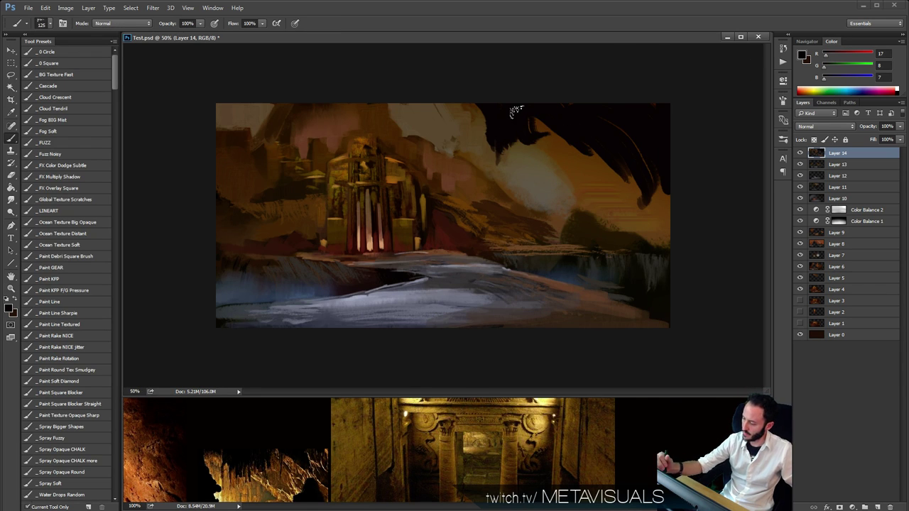
# Extend the near-black overhang down the canvas's right side and add a dark rounded mound at its foot with a larger brush.
pyautogui.moveTo(521, 115)
pyautogui.mouseDown()
pyautogui.moveTo(598, 182)
pyautogui.moveTo(614, 226)
pyautogui.mouseUp()
pyautogui.hotkey('ctrl', 'z')
pyautogui.press(']')
pyautogui.press(']')
pyautogui.press(']')
pyautogui.moveTo(533, 123)
pyautogui.mouseDown()
pyautogui.moveTo(631, 210)
pyautogui.moveTo(574, 139)
pyautogui.moveTo(644, 247)
pyautogui.moveTo(644, 216)
pyautogui.moveTo(612, 320)
pyautogui.moveTo(633, 271)
pyautogui.moveTo(596, 315)
pyautogui.moveTo(552, 306)
pyautogui.moveTo(555, 289)
pyautogui.moveTo(580, 306)
pyautogui.mouseUp()
pyautogui.press(']')
pyautogui.press(']')
pyautogui.press(']')
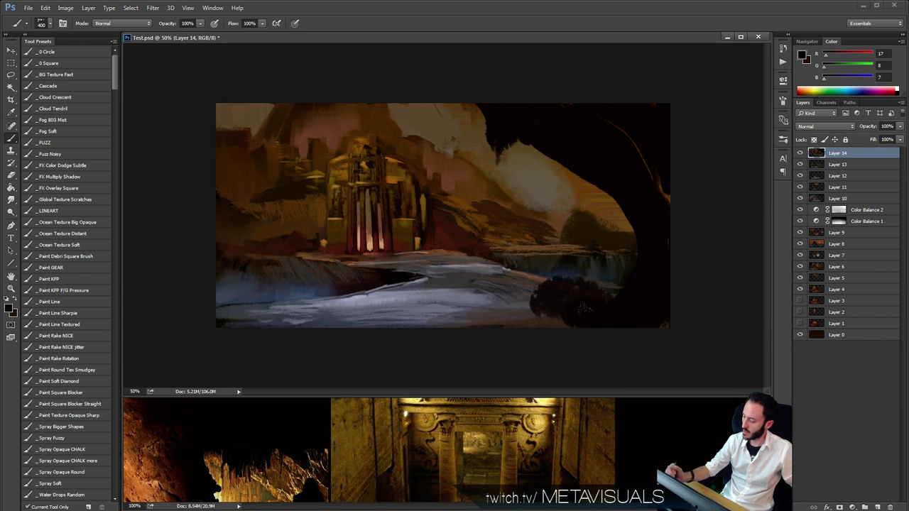
# Enlarge the lit cavern photo to 300% on the reference board and sample its ochre (RGB 178, 139, 74).
pyautogui.press('space')
pyautogui.moveTo(264, 448); pyautogui.dragTo(278, 399)
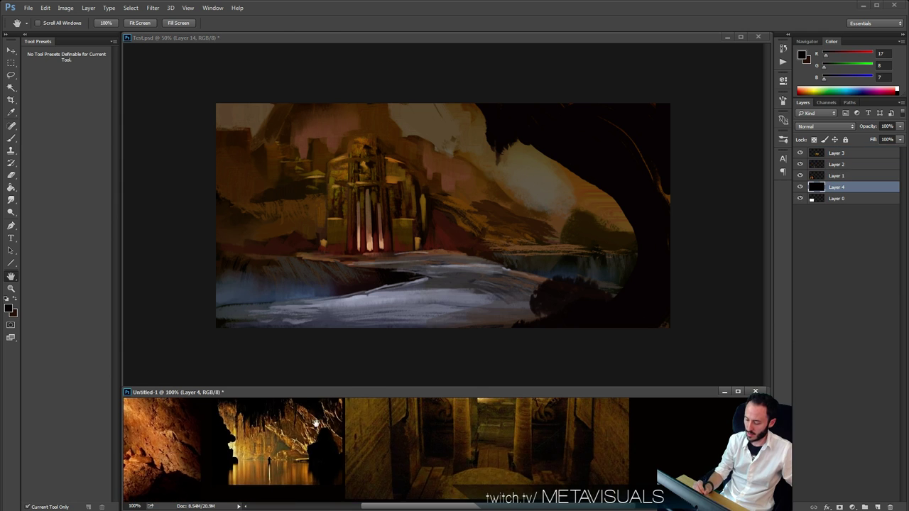
pyautogui.keyDown('ctrl'); pyautogui.click(316, 436); pyautogui.keyUp('ctrl')
pyautogui.keyDown('ctrl'); pyautogui.click(315, 436); pyautogui.keyUp('ctrl')
pyautogui.keyDown('alt'); pyautogui.click(295, 439); pyautogui.keyUp('alt')
pyautogui.keyDown('alt'); pyautogui.click(296, 441); pyautogui.keyUp('alt')
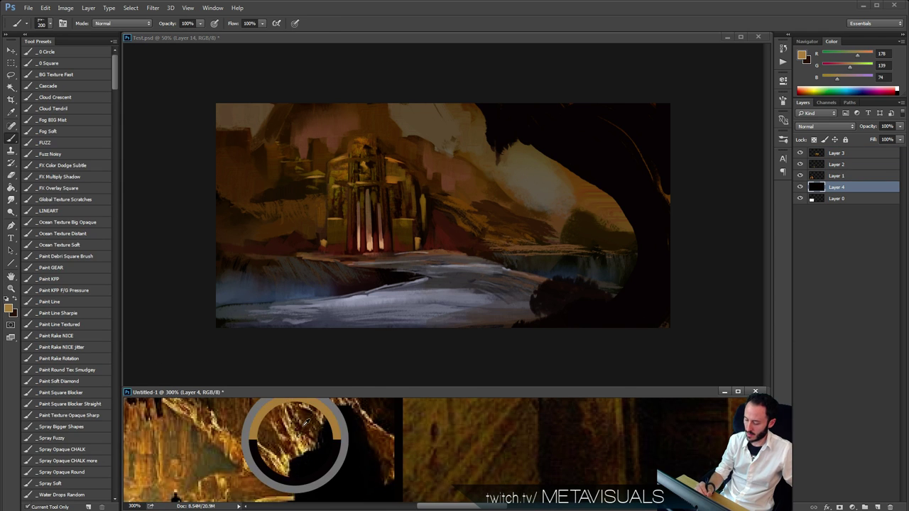
# Paint ochre light strokes along the left side of the dark foreground mound, undoing the first attempt.
pyautogui.click(595, 210)
pyautogui.press('[')
pyautogui.hotkey('ctrl', 'z')
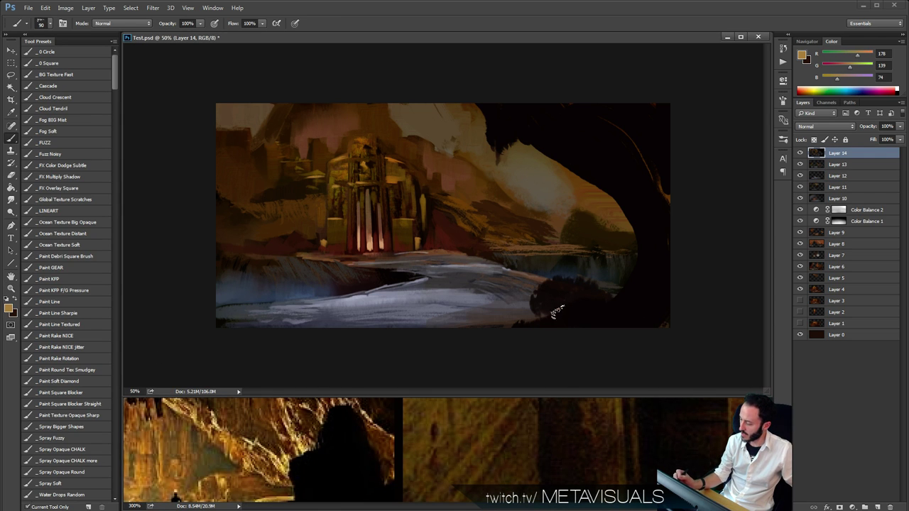
pyautogui.moveTo(531, 322); pyautogui.dragTo(563, 308)
pyautogui.moveTo(560, 306)
pyautogui.mouseDown()
pyautogui.moveTo(524, 309)
pyautogui.moveTo(551, 283)
pyautogui.moveTo(525, 306)
pyautogui.moveTo(573, 279)
pyautogui.moveTo(529, 299)
pyautogui.moveTo(474, 295)
pyautogui.moveTo(527, 305)
pyautogui.mouseUp()
pyautogui.press('[')
pyautogui.press('[')
pyautogui.press('[')
pyautogui.press('[')
pyautogui.press('[')
# Sample the water's blue-grey (RGB 118, 120, 136) and paint cool light strokes across the foreground mound.
pyautogui.keyDown('alt'); pyautogui.click(465, 299); pyautogui.keyUp('alt')
pyautogui.press(']')
pyautogui.press(']')
pyautogui.press(']')
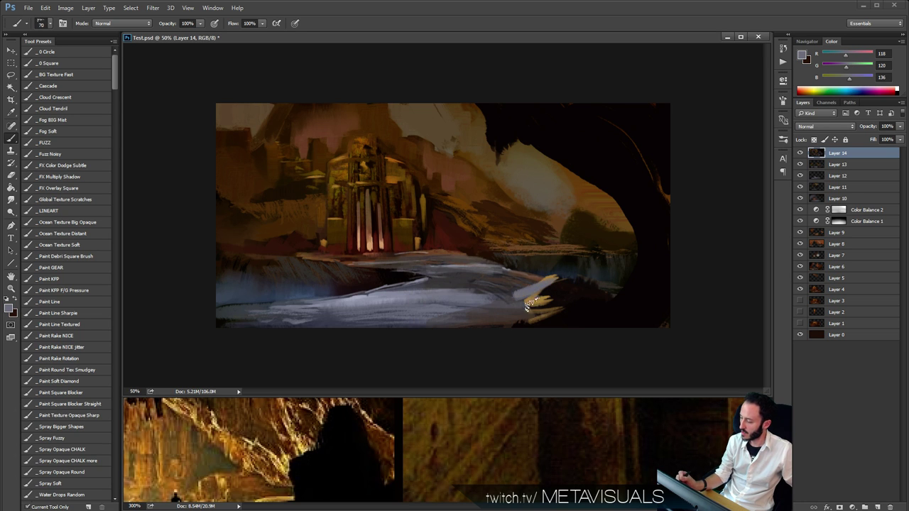
pyautogui.press('[')
pyautogui.press('[')
pyautogui.moveTo(587, 299)
pyautogui.mouseDown()
pyautogui.moveTo(530, 323)
pyautogui.moveTo(617, 295)
pyautogui.mouseUp()
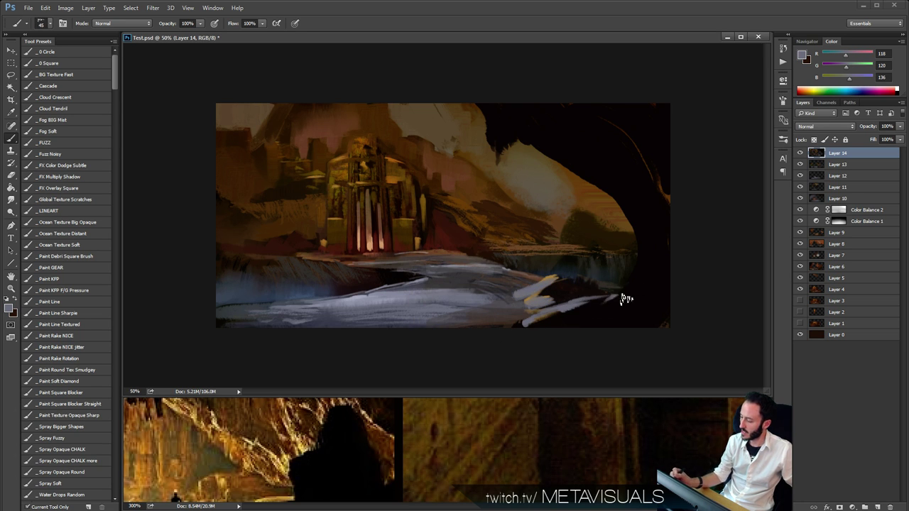
# Sample the hazy sky's brown (RGB 109, 94, 65) and paint over the overhang's ragged tip to trim its edge into a clean diagonal.
pyautogui.keyDown('alt'); pyautogui.click(522, 133); pyautogui.keyUp('alt')
pyautogui.keyDown('alt'); pyautogui.click(511, 161); pyautogui.keyUp('alt')
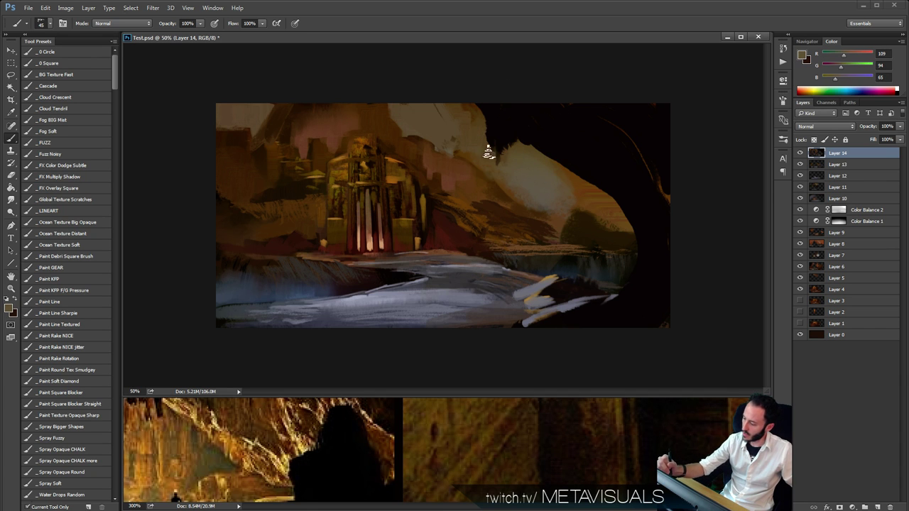
pyautogui.press(']')
pyautogui.press(']')
pyautogui.moveTo(487, 150)
pyautogui.mouseDown()
pyautogui.moveTo(507, 164)
pyautogui.moveTo(489, 124)
pyautogui.moveTo(515, 142)
pyautogui.moveTo(533, 120)
pyautogui.moveTo(462, 97)
pyautogui.mouseUp()
pyautogui.press('space')
# Sample a dark ochre (RGB 101, 74, 21) and sweep streaky strokes along the dark overhang with a size 150 brush.
pyautogui.keyDown('alt'); pyautogui.click(533, 120); pyautogui.keyUp('alt')
pyautogui.press('space')
pyautogui.keyDown('alt'); pyautogui.click(530, 316); pyautogui.keyUp('alt')
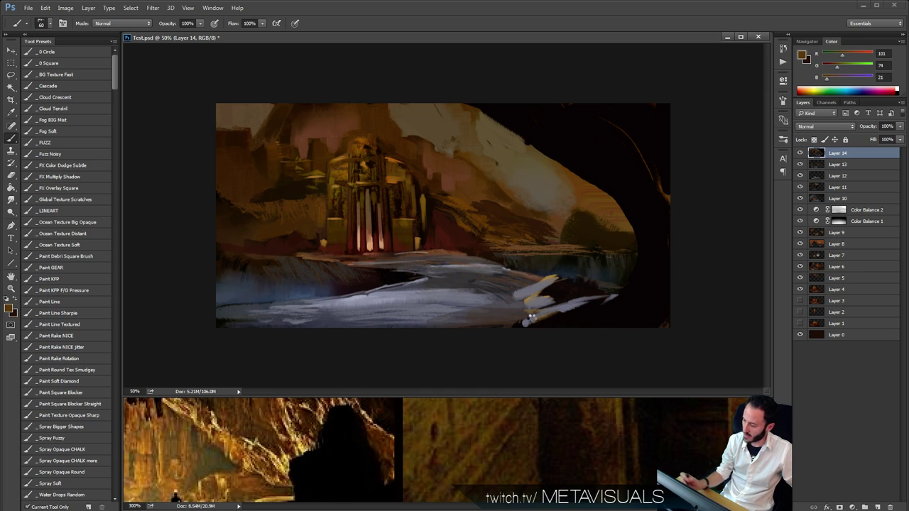
pyautogui.press(']')
pyautogui.press(']')
pyautogui.press(']')
pyautogui.moveTo(641, 194)
pyautogui.mouseDown()
pyautogui.moveTo(538, 104)
pyautogui.moveTo(478, 85)
pyautogui.mouseUp()
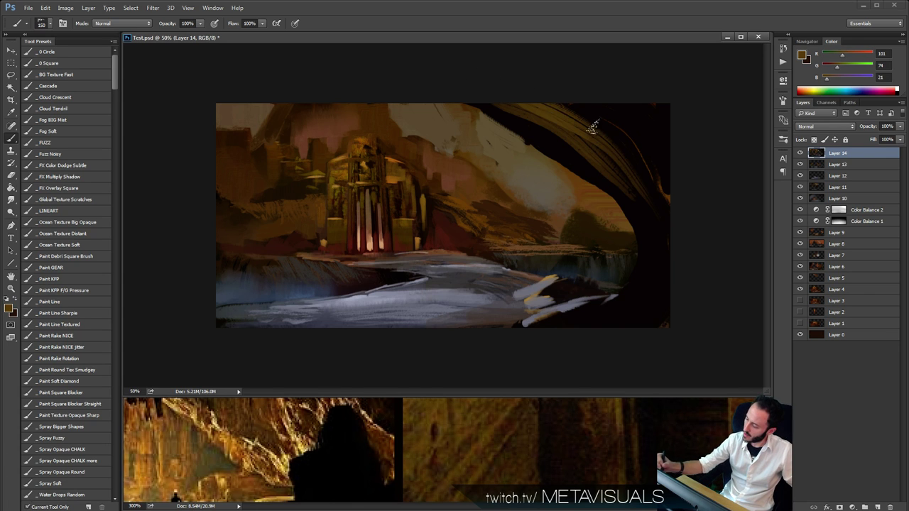
pyautogui.moveTo(593, 126); pyautogui.dragTo(645, 181)
pyautogui.moveTo(645, 180); pyautogui.dragTo(615, 86)
# Darken most of the overhang's ochre streaks with near-black brown (RGB 37, 24, 10) and a size 175 brush.
pyautogui.keyDown('alt'); pyautogui.click(608, 152); pyautogui.keyUp('alt')
pyautogui.press(']')
pyautogui.moveTo(537, 114)
pyautogui.mouseDown()
pyautogui.moveTo(616, 165)
pyautogui.moveTo(519, 99)
pyautogui.moveTo(616, 194)
pyautogui.mouseUp()
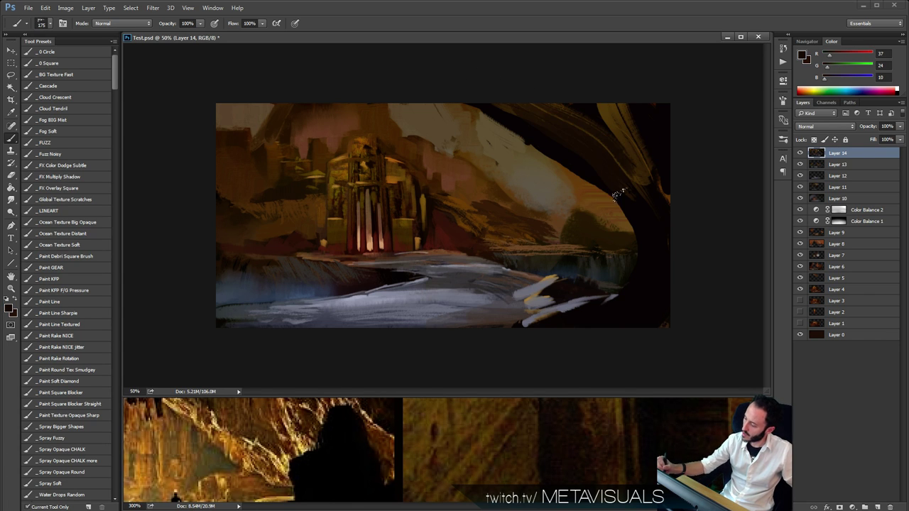
pyautogui.moveTo(614, 134); pyautogui.dragTo(644, 213)
pyautogui.moveTo(618, 113); pyautogui.dragTo(622, 176)
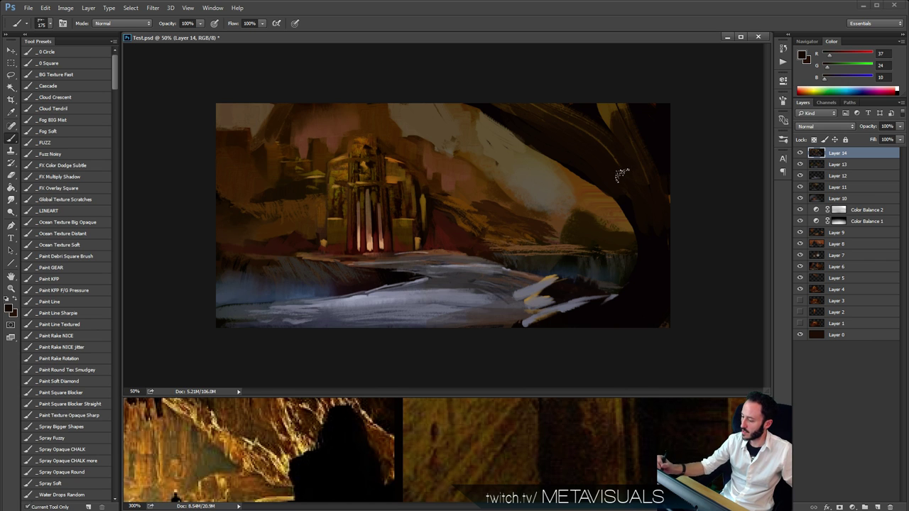
# Paint dark brown patches (RGB 65, 46, 15) on the upper overhang with a size 200 brush.
pyautogui.keyDown('alt'); pyautogui.click(611, 122); pyautogui.keyUp('alt')
pyautogui.press(']')
pyautogui.moveTo(608, 127)
pyautogui.mouseDown()
pyautogui.moveTo(572, 101)
pyautogui.moveTo(617, 142)
pyautogui.mouseUp()
pyautogui.moveTo(637, 159)
pyautogui.mouseDown()
pyautogui.moveTo(615, 105)
pyautogui.moveTo(657, 175)
pyautogui.mouseUp()
pyautogui.press('space')
pyautogui.press('space')
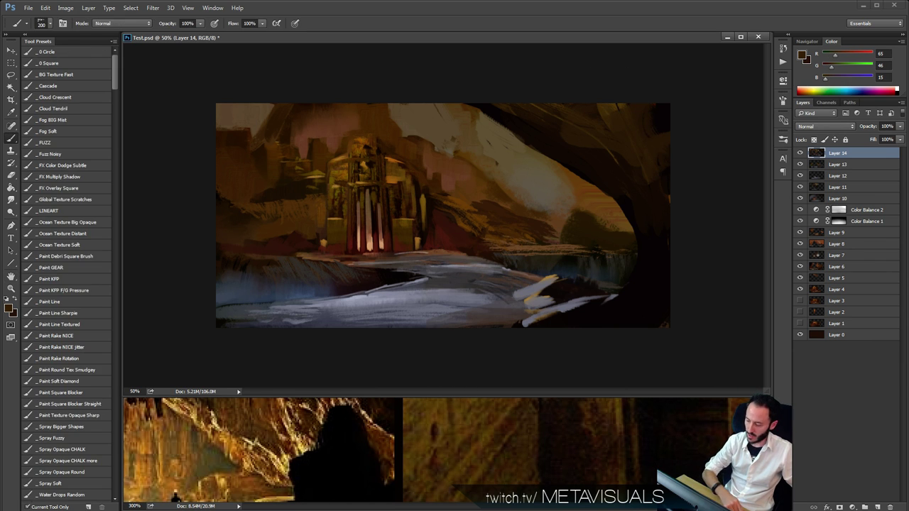
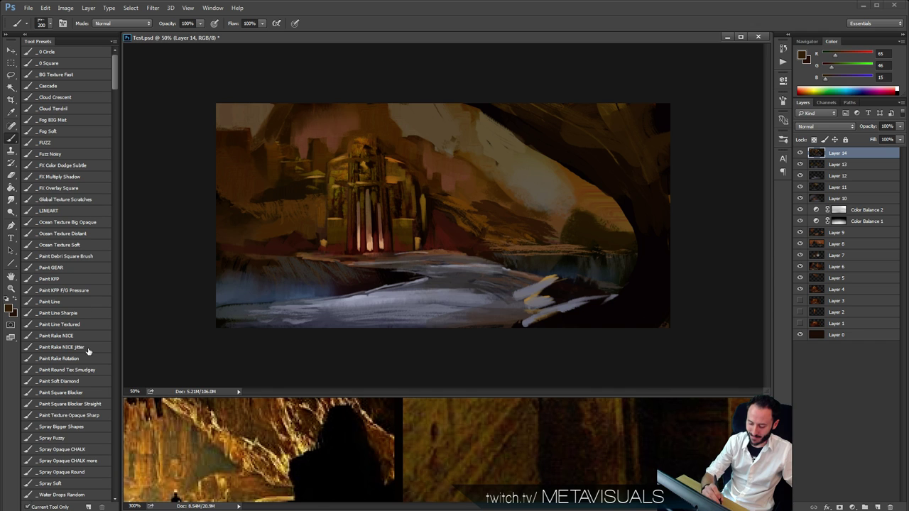
# Texture the cave wall's edge with the Paint Debri Square Brush, using sampled brown (RGB 61, 43, 14) and near-black (RGB 17, 8, 7).
pyautogui.click(84, 260)
pyautogui.keyDown('alt'); pyautogui.click(575, 100); pyautogui.keyUp('alt')
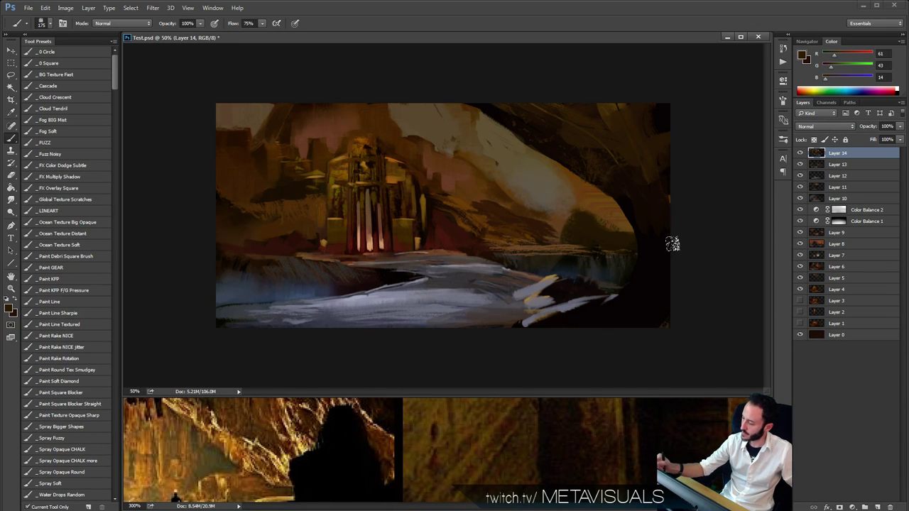
pyautogui.moveTo(639, 240); pyautogui.dragTo(649, 170)
pyautogui.keyDown('alt'); pyautogui.click(632, 301); pyautogui.keyUp('alt')
pyautogui.moveTo(654, 226); pyautogui.dragTo(648, 165)
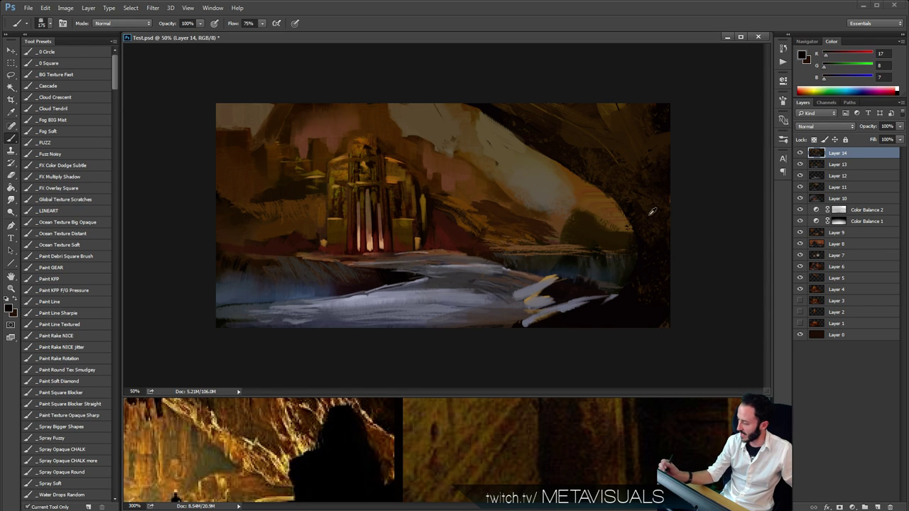
# Break up the foreground mound's light strokes with debris texture in sampled dark tones at size 150 and smudge them.
pyautogui.keyDown('alt'); pyautogui.click(538, 309); pyautogui.keyUp('alt')
pyautogui.press('[')
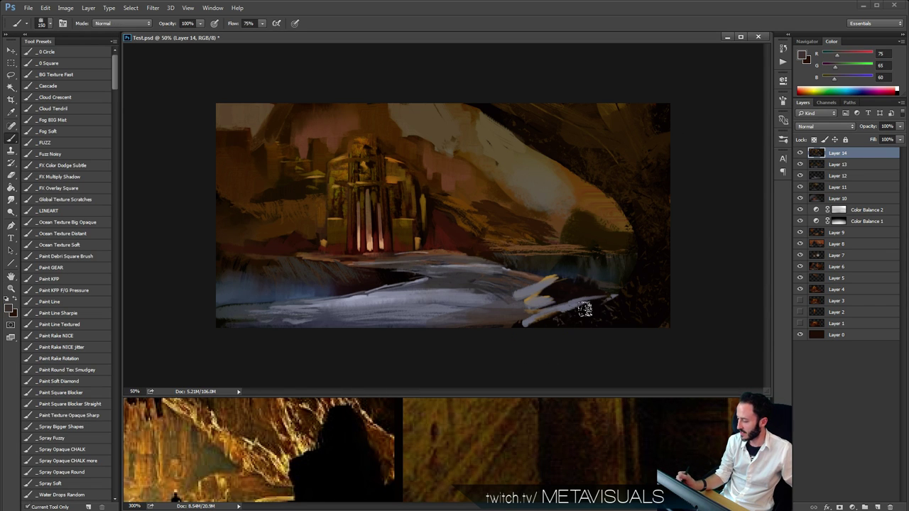
pyautogui.keyDown('alt'); pyautogui.click(585, 313); pyautogui.keyUp('alt')
pyautogui.press('r')
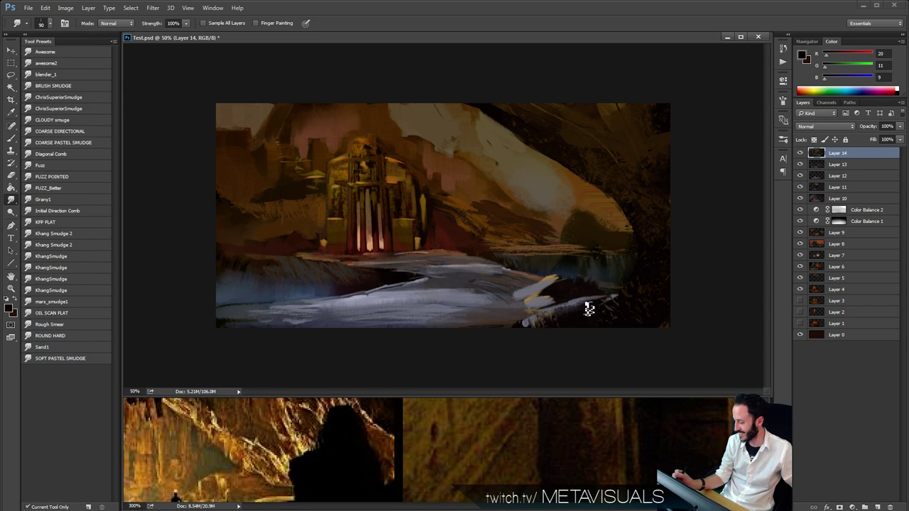
pyautogui.moveTo(541, 320)
pyautogui.mouseDown()
pyautogui.moveTo(610, 306)
pyautogui.moveTo(566, 314)
pyautogui.moveTo(548, 298)
pyautogui.moveTo(577, 284)
pyautogui.moveTo(596, 294)
pyautogui.moveTo(546, 301)
pyautogui.mouseUp()
pyautogui.press('space')
# Dab small light debris marks over the dark top of the foreground mound with a size 70 brush.
pyautogui.press('b')
pyautogui.keyDown('alt'); pyautogui.click(544, 298); pyautogui.keyUp('alt')
pyautogui.keyDown('alt'); pyautogui.click(544, 298); pyautogui.keyUp('alt')
pyautogui.press('[')
pyautogui.press('[')
pyautogui.press('[')
pyautogui.press('[')
pyautogui.moveTo(568, 287); pyautogui.dragTo(574, 297)
pyautogui.keyDown('alt'); pyautogui.click(565, 296); pyautogui.keyUp('alt')
# Sample brown (RGB 76, 49, 20) from the reference photo and scatter size 100 debris texture across the foreground water.
pyautogui.keyDown('alt'); pyautogui.click(551, 445); pyautogui.keyUp('alt')
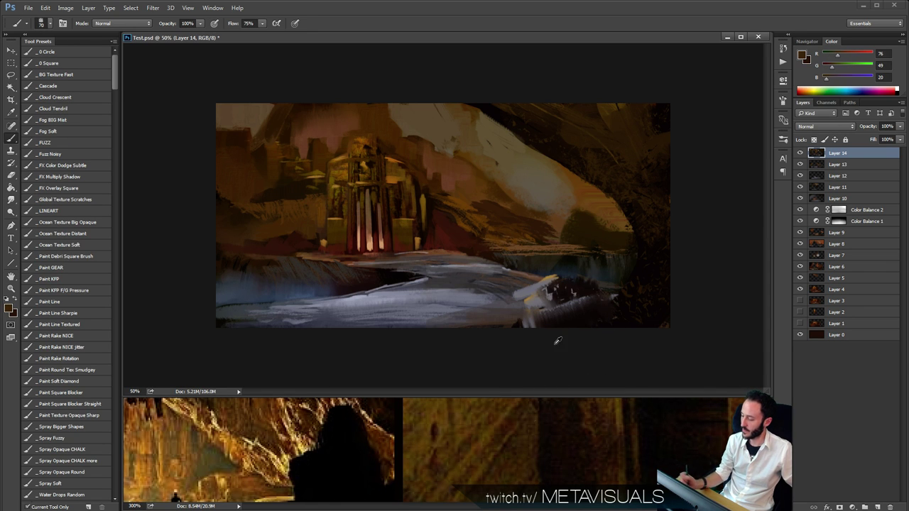
pyautogui.press(']')
pyautogui.press(']')
pyautogui.moveTo(475, 300); pyautogui.dragTo(345, 319)
pyautogui.moveTo(478, 323); pyautogui.dragTo(341, 326)
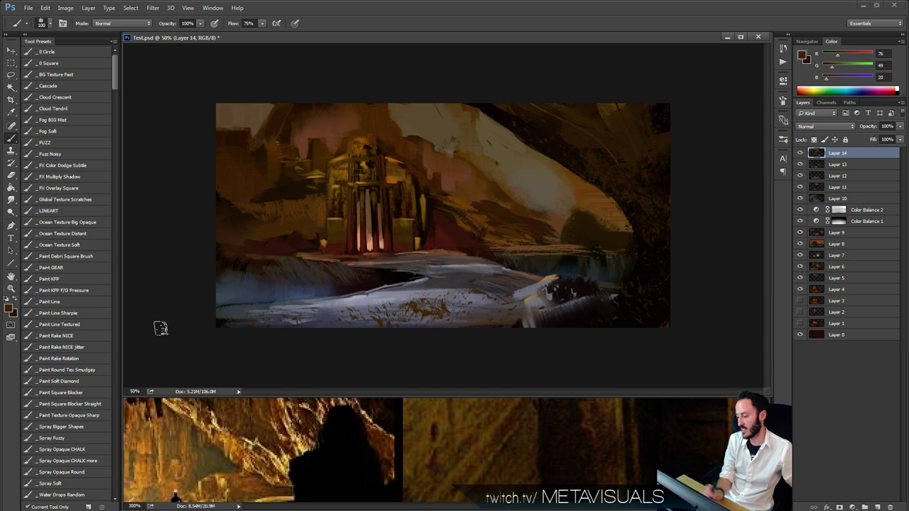
# Paint the water's blue-grey (RGB 139, 143, 160) back over the brown specks and smudge the foreground water.
pyautogui.keyDown('alt'); pyautogui.click(390, 291); pyautogui.keyUp('alt')
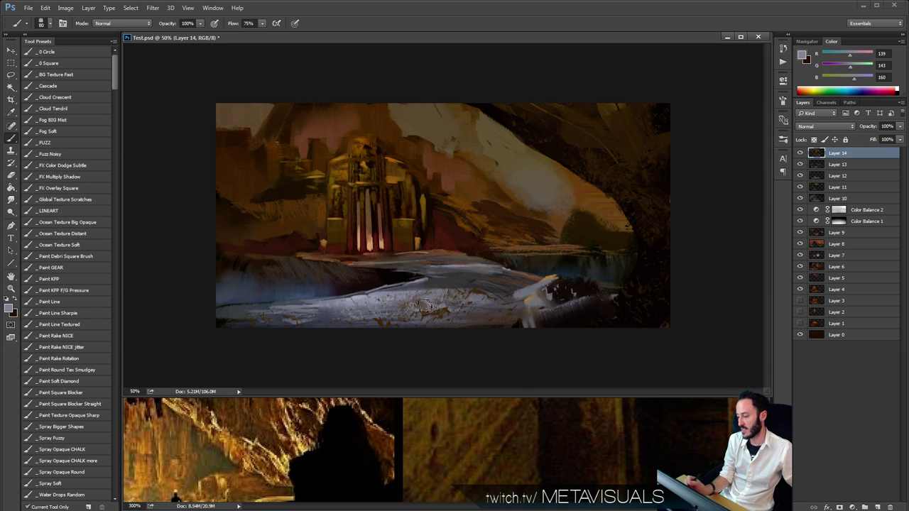
pyautogui.press('r')
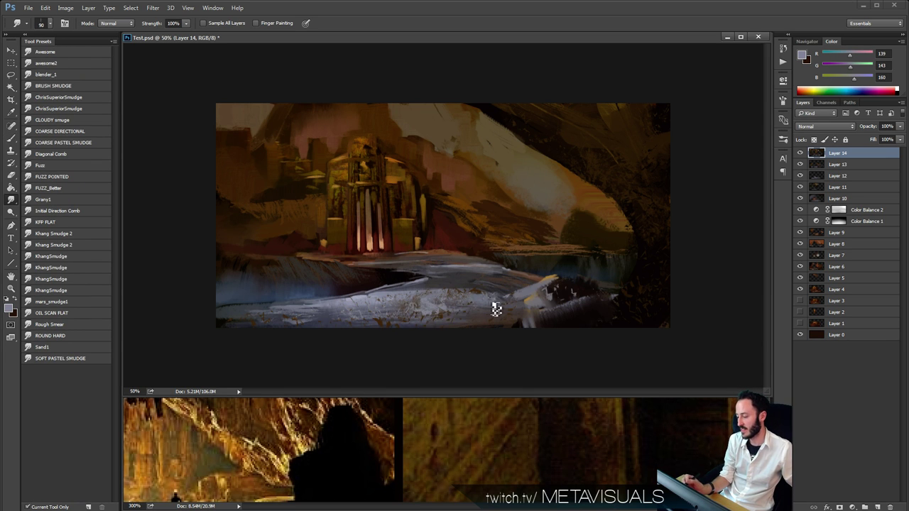
pyautogui.press('space')
# Texture the water beside the mound with sampled grey-brown (RGB 106, 98, 96), reference brown (RGB 100, 70, 32) and grey (RGB 112, 108, 109).
pyautogui.keyDown('alt'); pyautogui.click(486, 284); pyautogui.keyUp('alt')
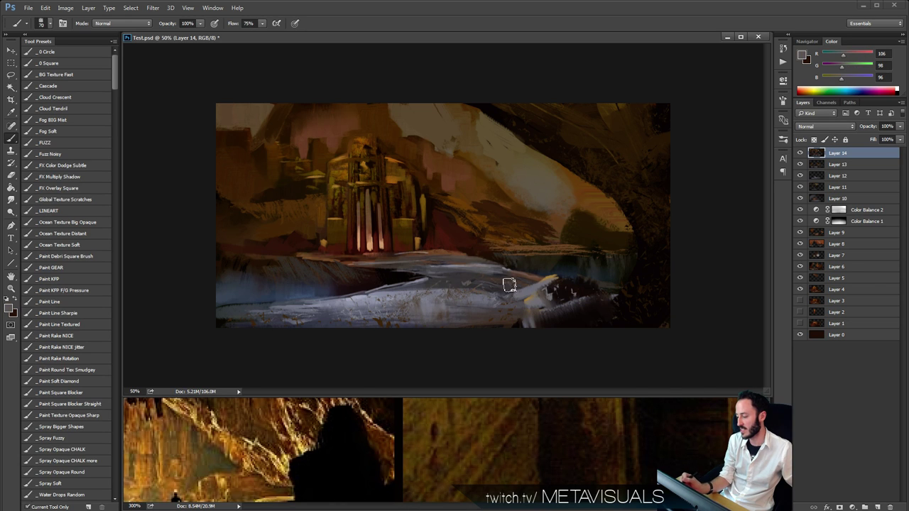
pyautogui.keyDown('alt'); pyautogui.click(440, 426); pyautogui.keyUp('alt')
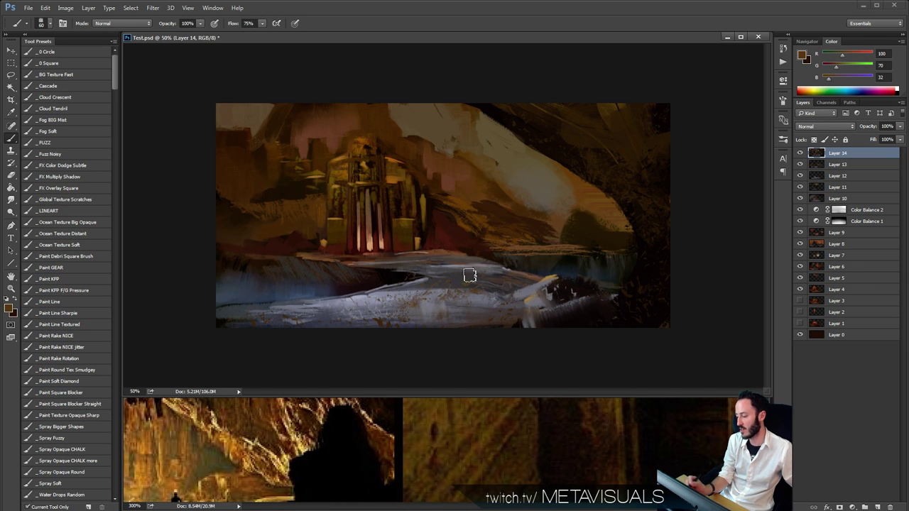
pyautogui.keyDown('alt'); pyautogui.click(486, 264); pyautogui.keyUp('alt')
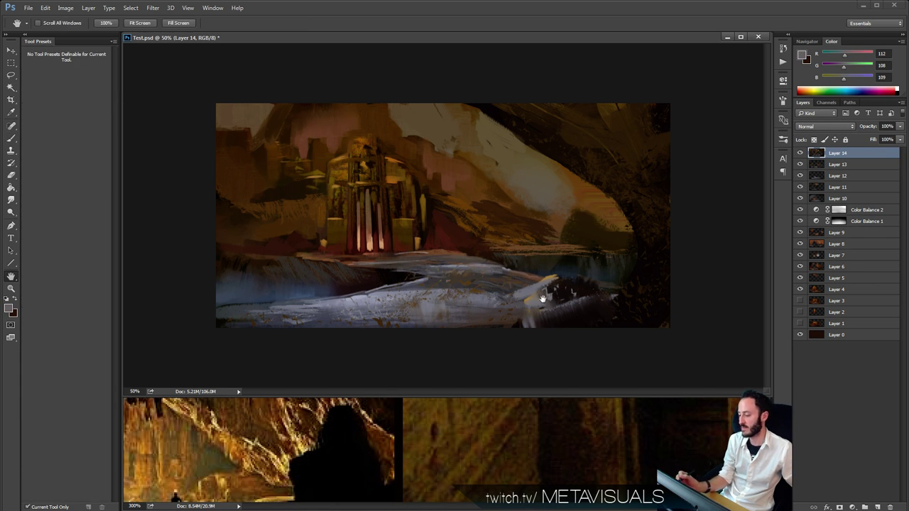
# Dab sampled ochre-brown (RGB 108, 83, 47) debris texture along the left riverbank and smudge its far end.
pyautogui.keyDown('alt'); pyautogui.click(306, 253); pyautogui.keyUp('alt')
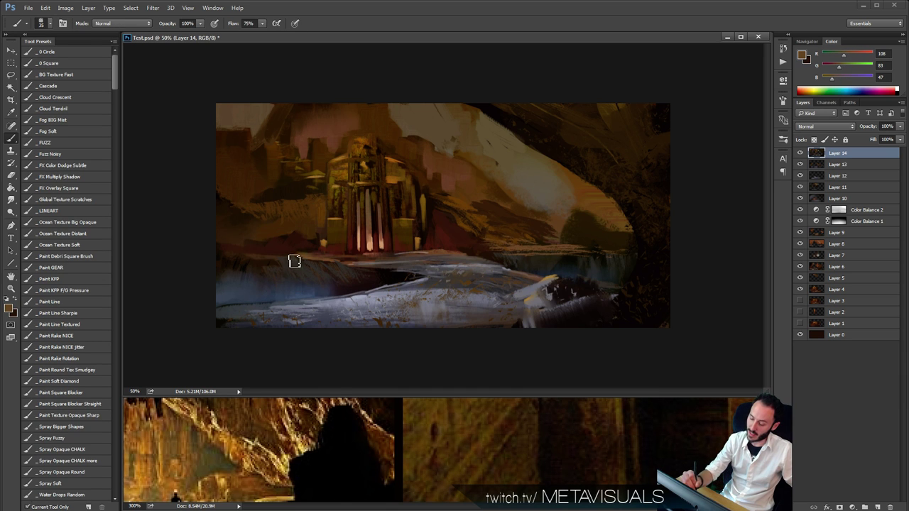
pyautogui.press('[')
pyautogui.click(276, 263)
pyautogui.press(']')
pyautogui.press(']')
pyautogui.press(']')
pyautogui.press(']')
pyautogui.press(']')
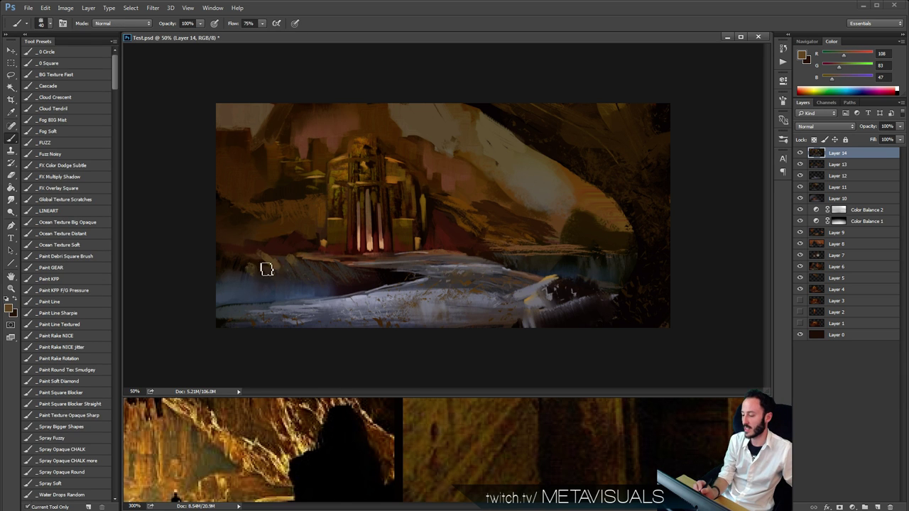
pyautogui.press('r')
pyautogui.moveTo(259, 258)
pyautogui.mouseDown()
pyautogui.moveTo(224, 256)
pyautogui.moveTo(284, 249)
pyautogui.moveTo(213, 255)
pyautogui.mouseUp()
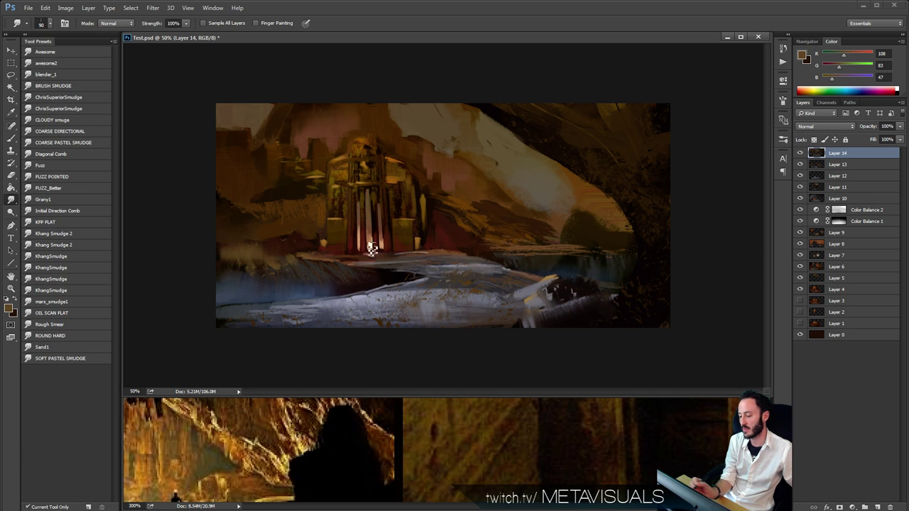
# Touch up the rocks left of the temple with dark brown (RGB 63, 38, 20) and sample reddish brown (RGB 109, 70, 42) above it.
pyautogui.press('b')
pyautogui.press('r')
pyautogui.press('h')
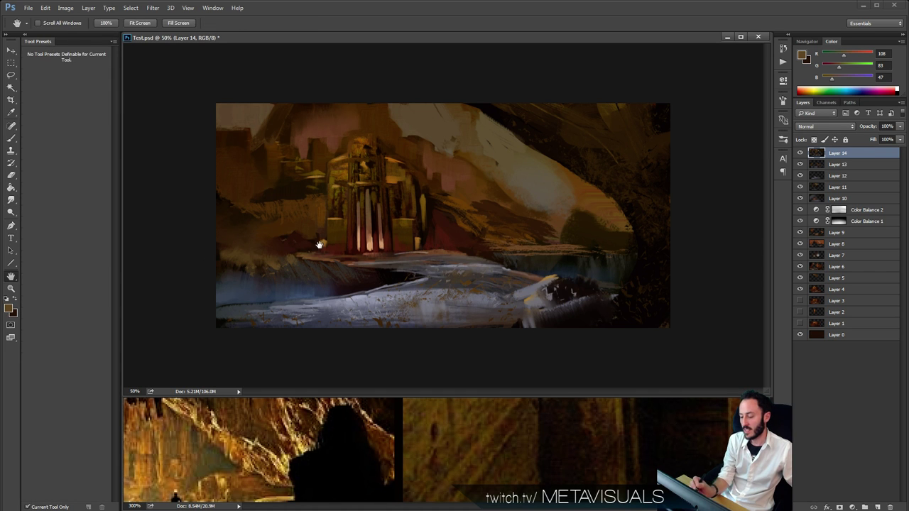
pyautogui.press('b')
pyautogui.keyDown('alt'); pyautogui.click(276, 243); pyautogui.keyUp('alt')
pyautogui.press(']')
pyautogui.press(']')
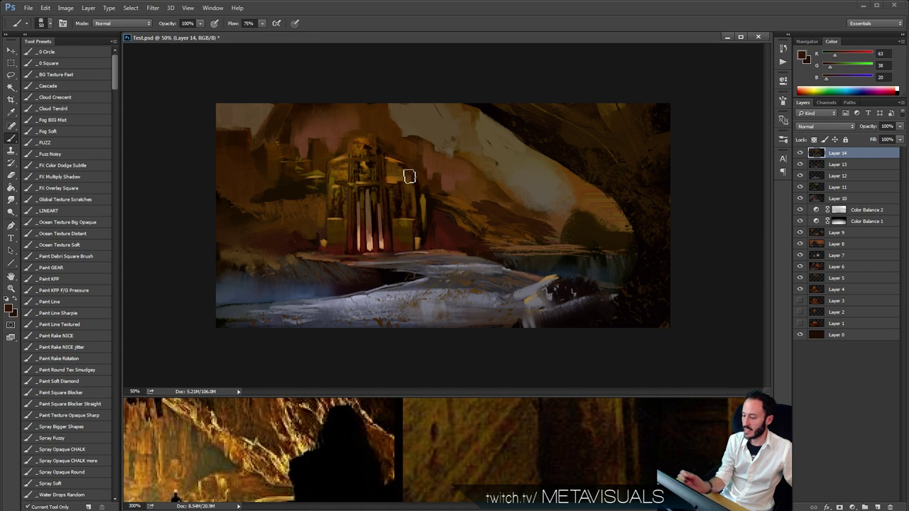
pyautogui.keyDown('alt'); pyautogui.click(345, 122); pyautogui.keyUp('alt')
pyautogui.press('space')
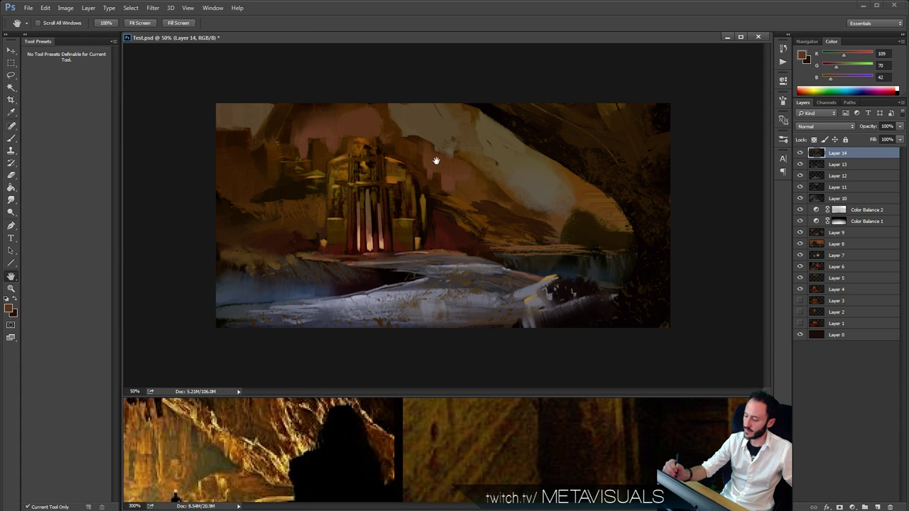
# Choose the FUZZ brush and add a Levels adjustment above Layer 14 with RGB midtones 0.71 and white input 226.
pyautogui.click(63, 143)
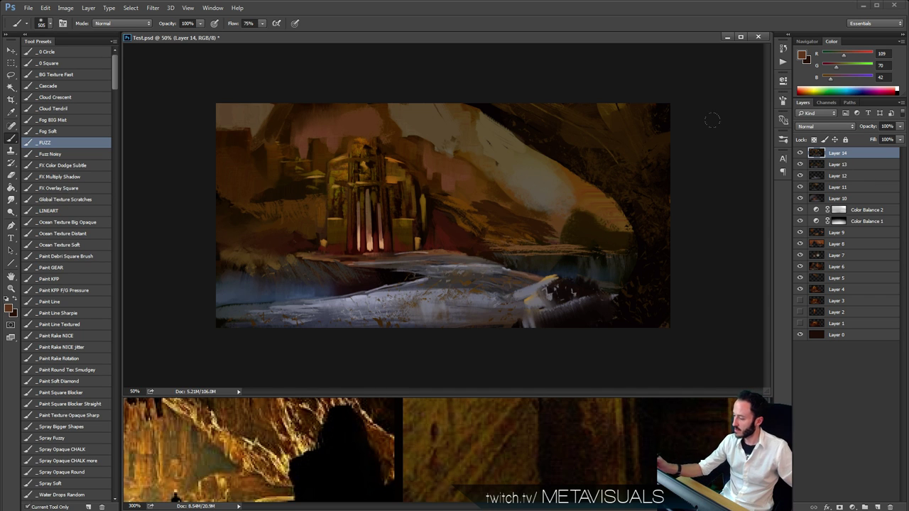
pyautogui.press('r')
pyautogui.press('b')
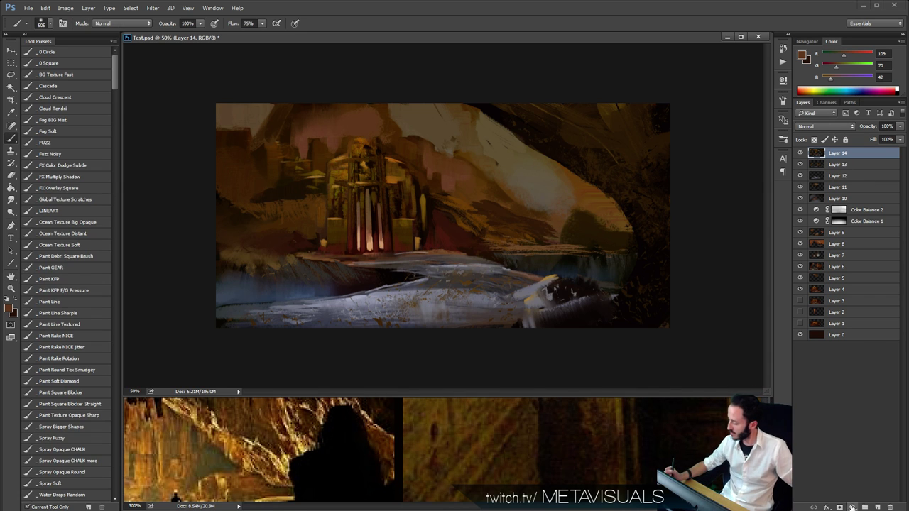
pyautogui.click(852, 506)
pyautogui.click(864, 385)
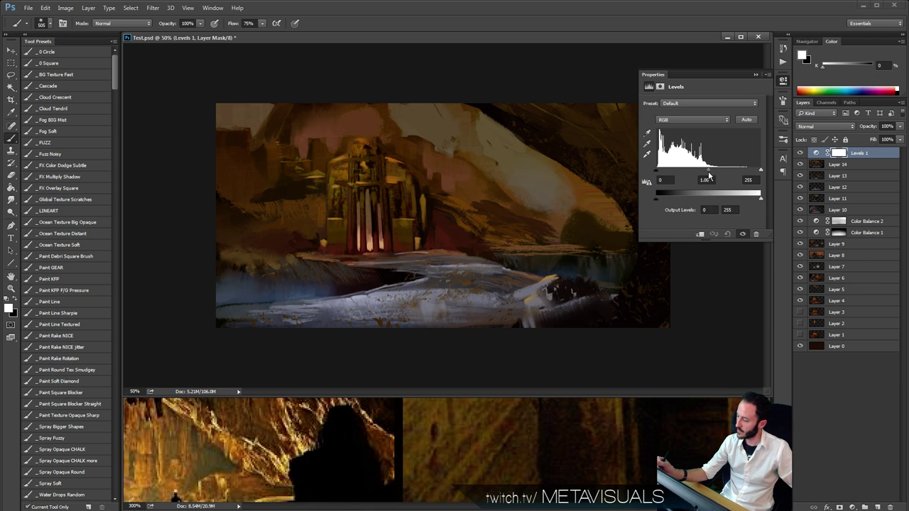
pyautogui.moveTo(708, 171)
pyautogui.mouseDown()
pyautogui.moveTo(700, 171)
pyautogui.moveTo(754, 168)
pyautogui.moveTo(713, 173)
pyautogui.mouseUp()
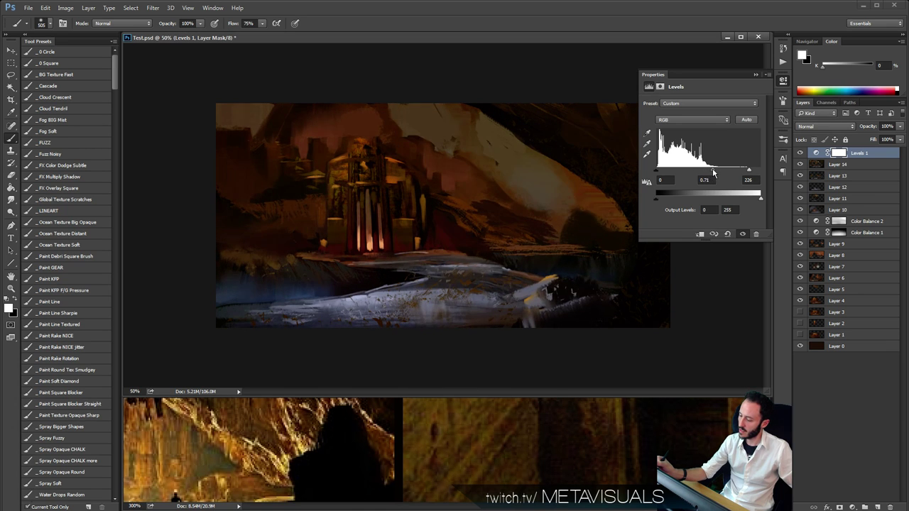
# Raise the Levels adjustment's Green channel midtones to about 1.27 and close its properties.
pyautogui.click(687, 122)
pyautogui.click(685, 140)
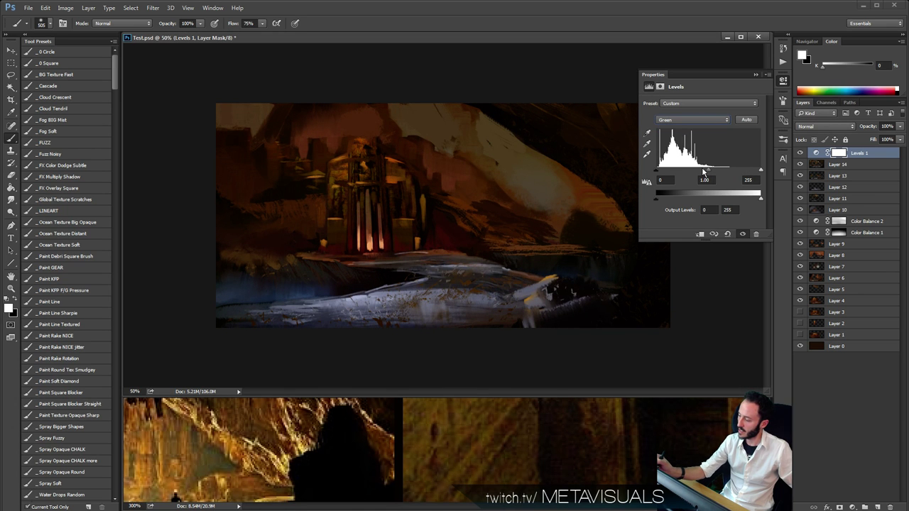
pyautogui.moveTo(708, 171); pyautogui.dragTo(701, 178)
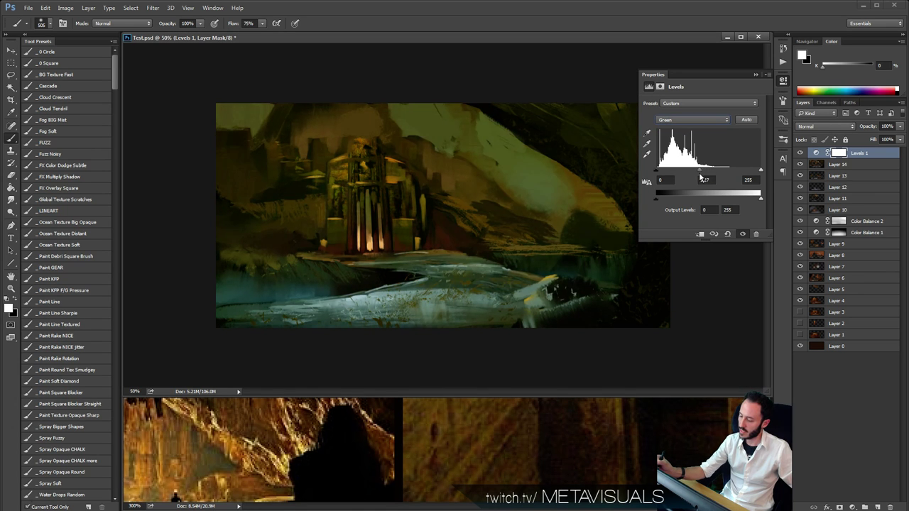
pyautogui.click(756, 75)
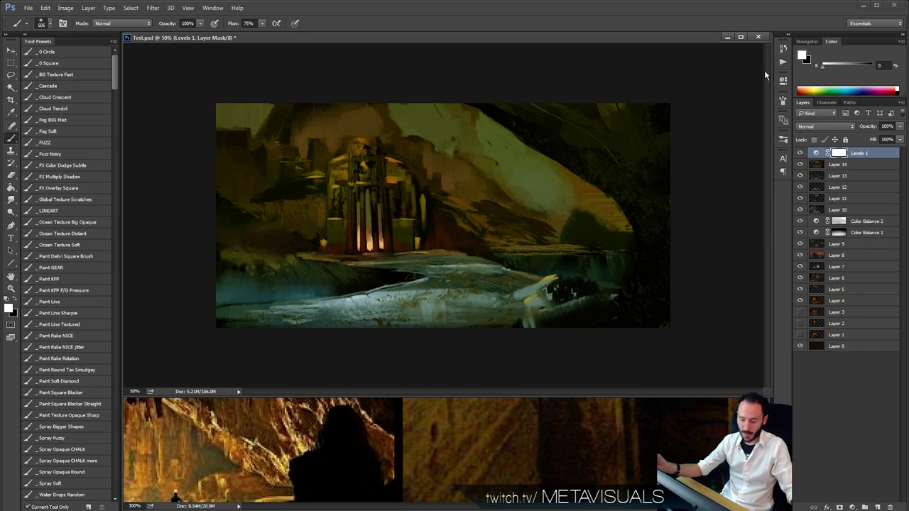
# Invert the Levels mask and paint it white with the large FUZZ brush over the upper background and the foreground water.
pyautogui.hotkey('ctrl', 'i')
pyautogui.click(58, 143)
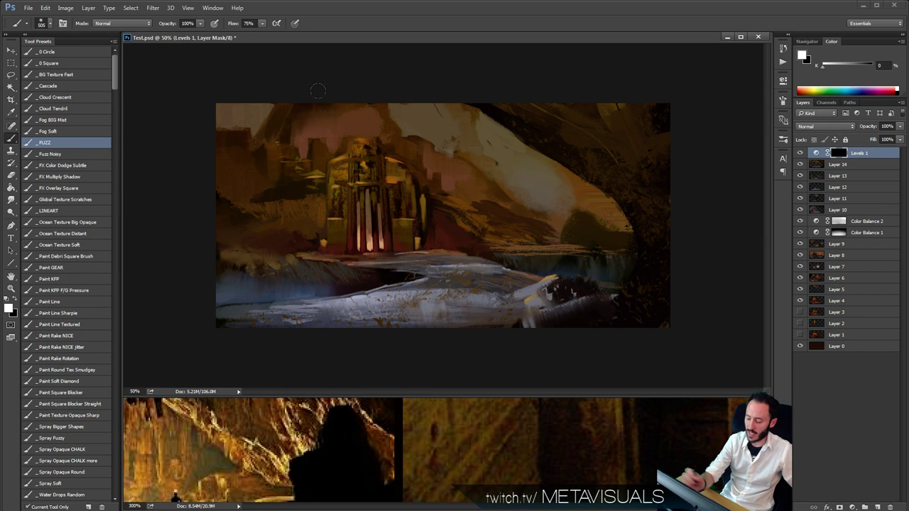
pyautogui.hotkey('ctrl', 'z')
pyautogui.press(']')
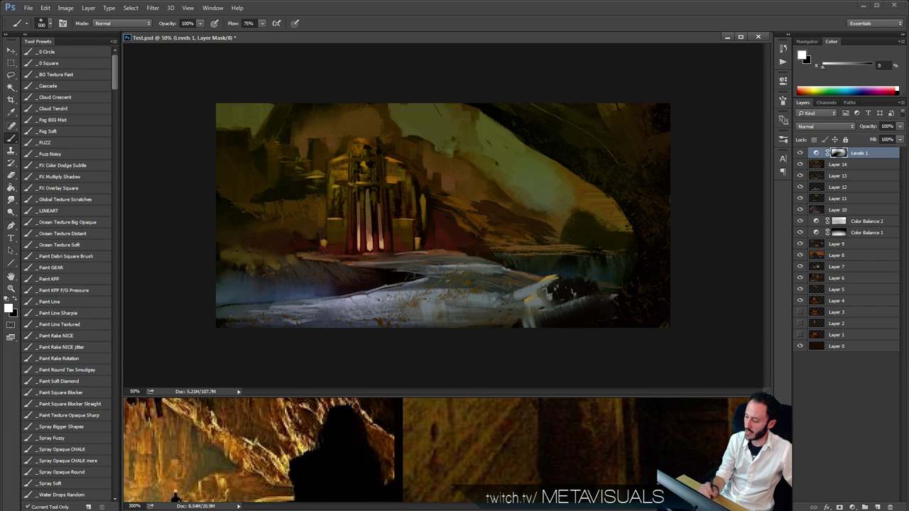
pyautogui.moveTo(154, 300); pyautogui.dragTo(624, 313)
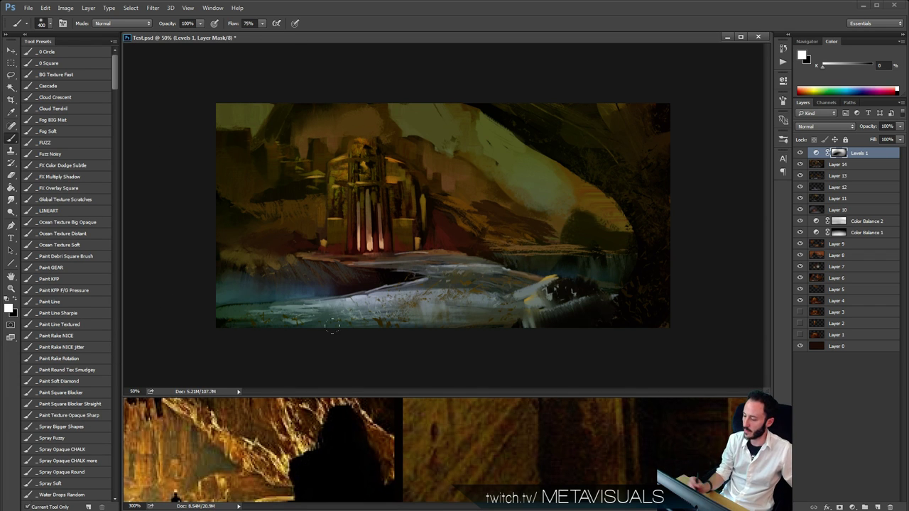
# Add a Curves adjustment above Levels 1, lower the highlight end of its Green curve, and close its properties.
pyautogui.click(850, 507)
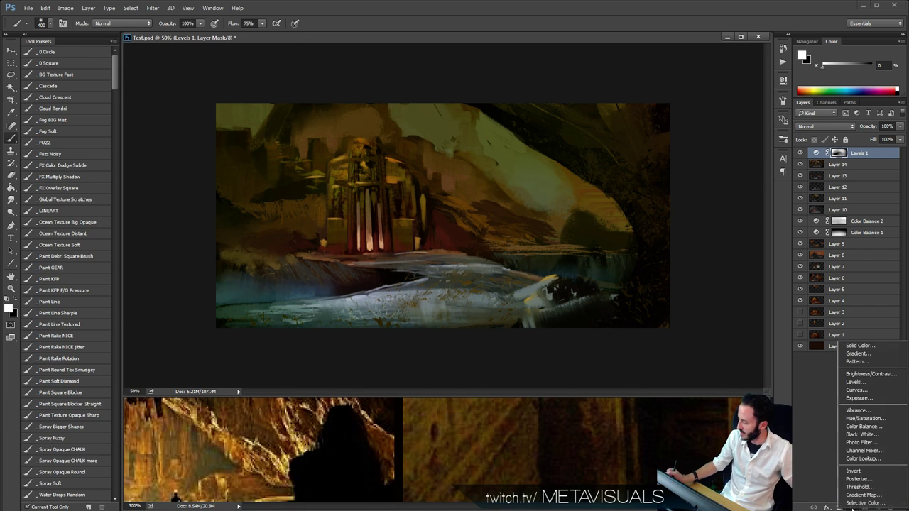
pyautogui.click(865, 390)
pyautogui.click(710, 115)
pyautogui.click(703, 123)
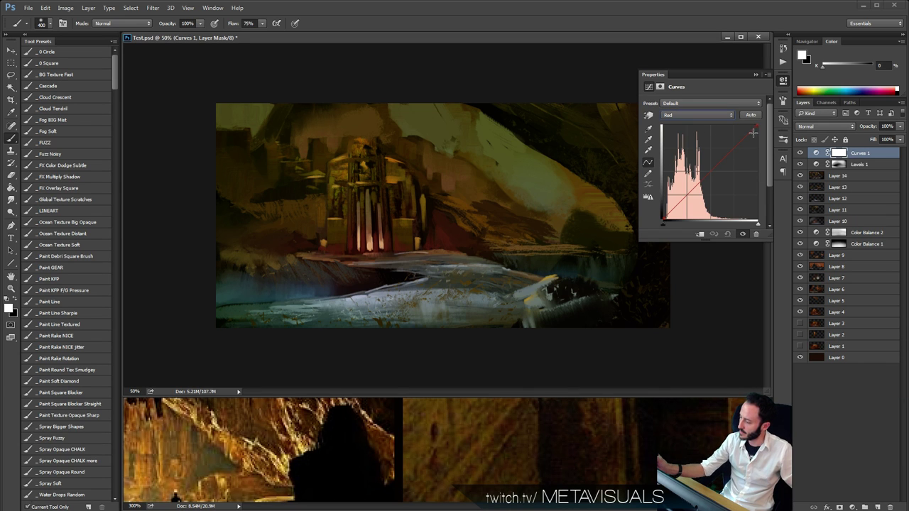
pyautogui.moveTo(757, 125)
pyautogui.mouseDown()
pyautogui.moveTo(765, 165)
pyautogui.moveTo(764, 119)
pyautogui.moveTo(757, 142)
pyautogui.moveTo(764, 164)
pyautogui.moveTo(763, 137)
pyautogui.moveTo(764, 150)
pyautogui.mouseUp()
pyautogui.click(718, 115)
pyautogui.click(715, 135)
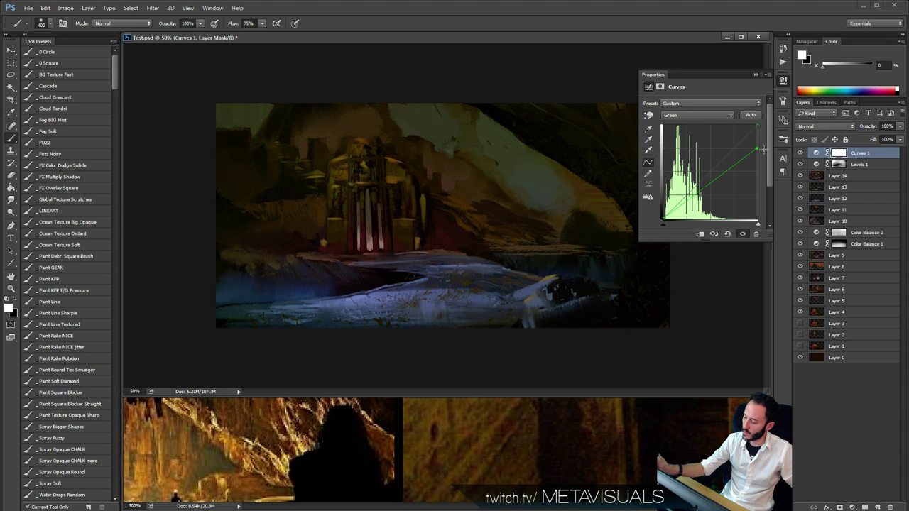
pyautogui.click(767, 75)
# Invert the Curves mask and paint it white over the foreground water and the upper background.
pyautogui.hotkey('ctrl', 'i')
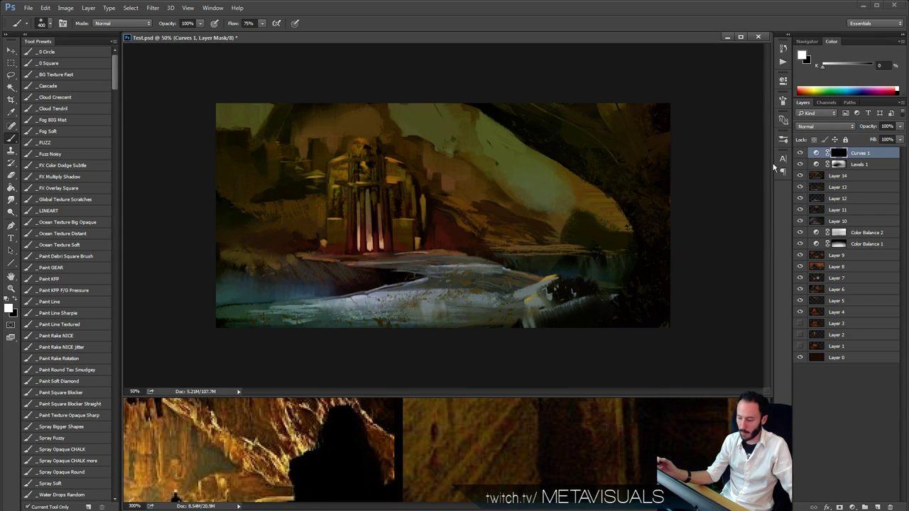
pyautogui.moveTo(454, 284)
pyautogui.mouseDown()
pyautogui.moveTo(227, 305)
pyautogui.moveTo(552, 290)
pyautogui.mouseUp()
pyautogui.hotkey('ctrl', 'z')
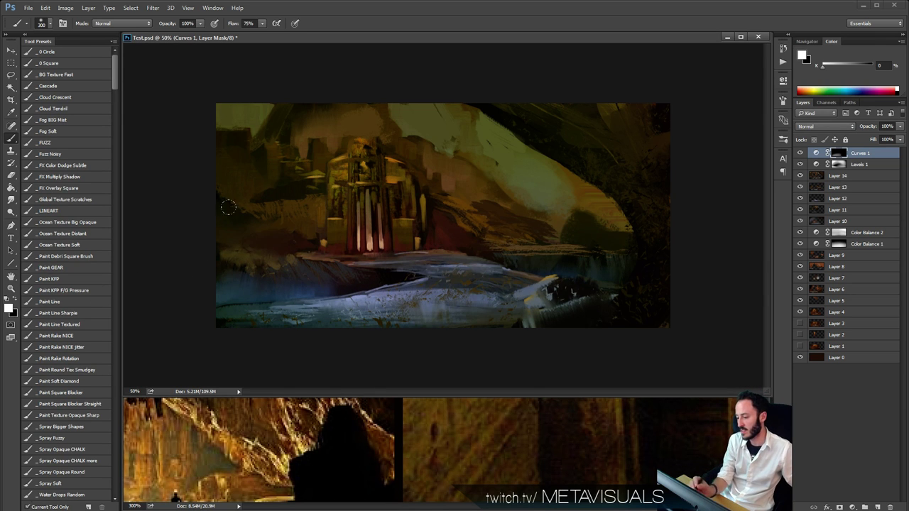
pyautogui.moveTo(483, 167)
pyautogui.mouseDown()
pyautogui.moveTo(607, 205)
pyautogui.moveTo(397, 121)
pyautogui.moveTo(355, 125)
pyautogui.mouseUp()
pyautogui.press('space')
pyautogui.press('b')
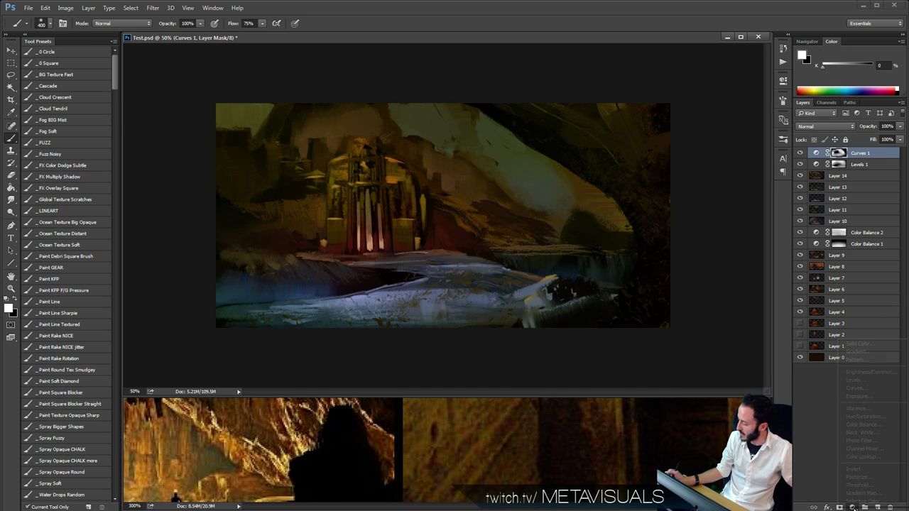
# Add a Levels adjustment with inputs 16, about 0.82 and 194, invert its mask, and paint it white around the temple.
pyautogui.click(852, 507)
pyautogui.click(860, 380)
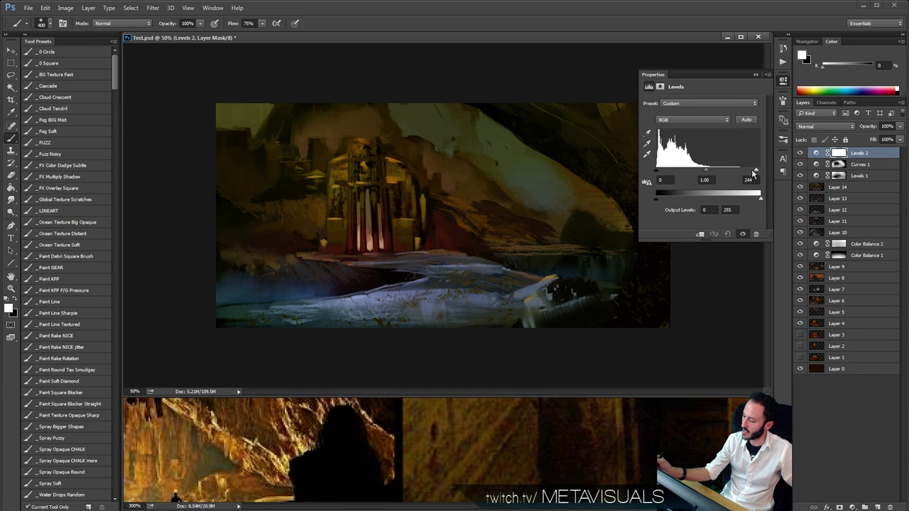
pyautogui.moveTo(751, 169); pyautogui.dragTo(735, 171)
pyautogui.moveTo(656, 171); pyautogui.dragTo(705, 174)
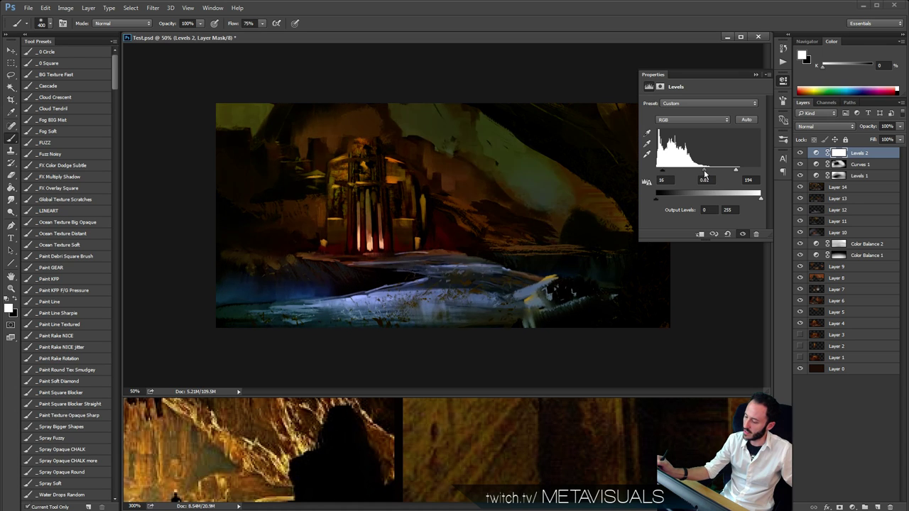
pyautogui.click(757, 76)
pyautogui.hotkey('ctrl', 'i')
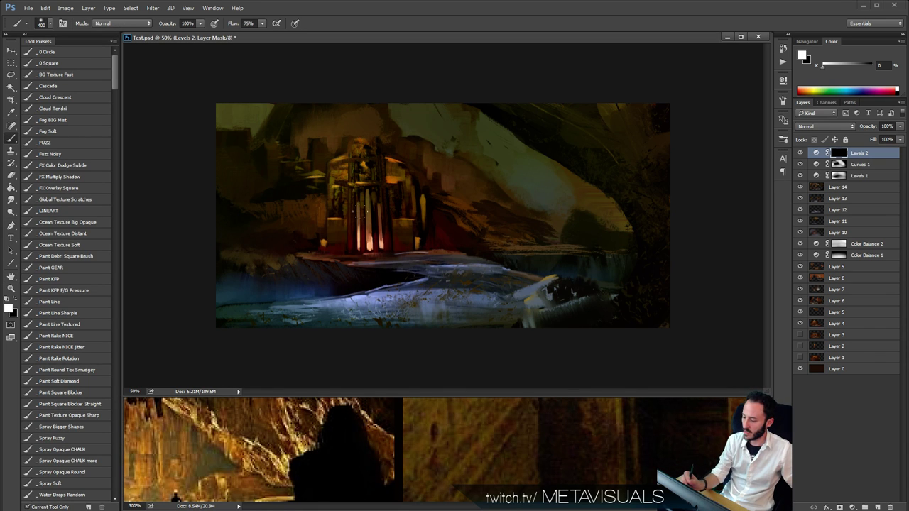
pyautogui.moveTo(493, 270); pyautogui.dragTo(445, 248)
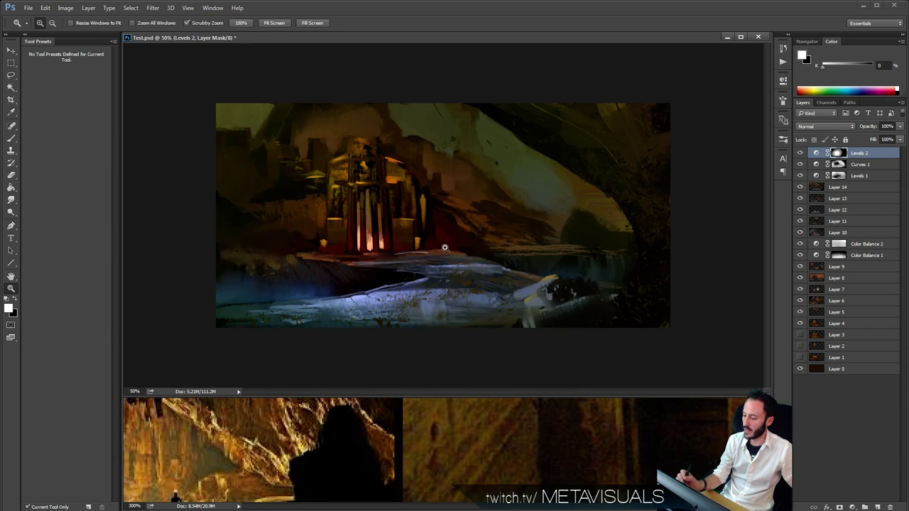
# Add a new layer above the Levels 2 adjustment and set its blend mode to Hard Light.
pyautogui.hotkey('ctrl', 'shift', 'alt', 'n')
pyautogui.click(824, 126)
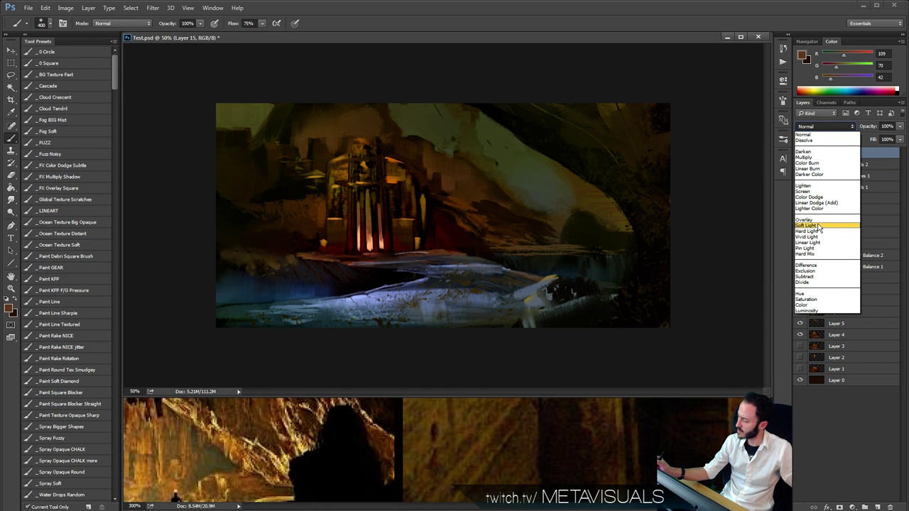
pyautogui.click(816, 230)
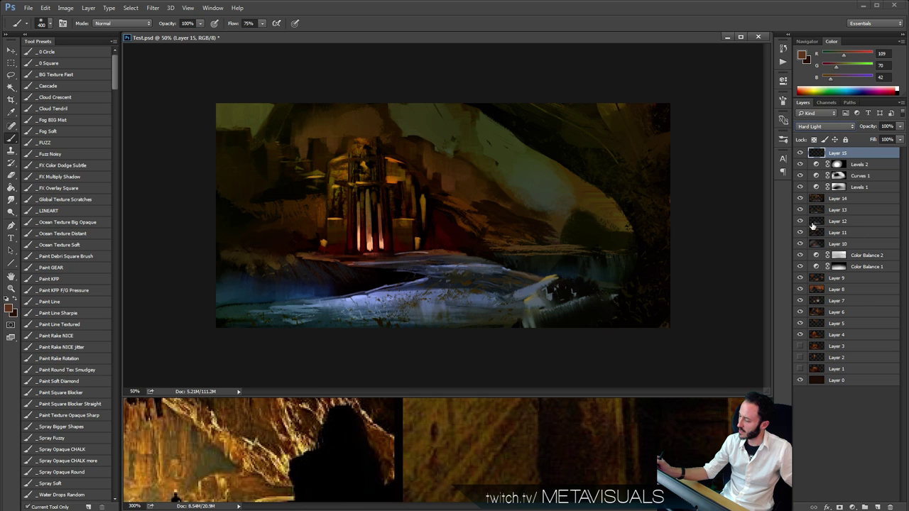
# Mix a light orange (RGB 212, 171, 120) and paint a warm glow over the temple entrance with the brush enlarged to 500.
pyautogui.click(855, 60)
pyautogui.click(846, 64)
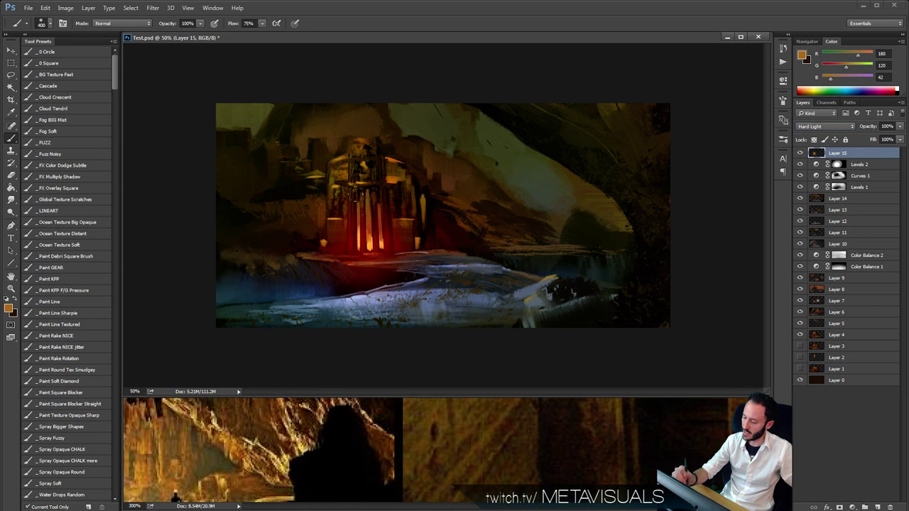
pyautogui.click(850, 69)
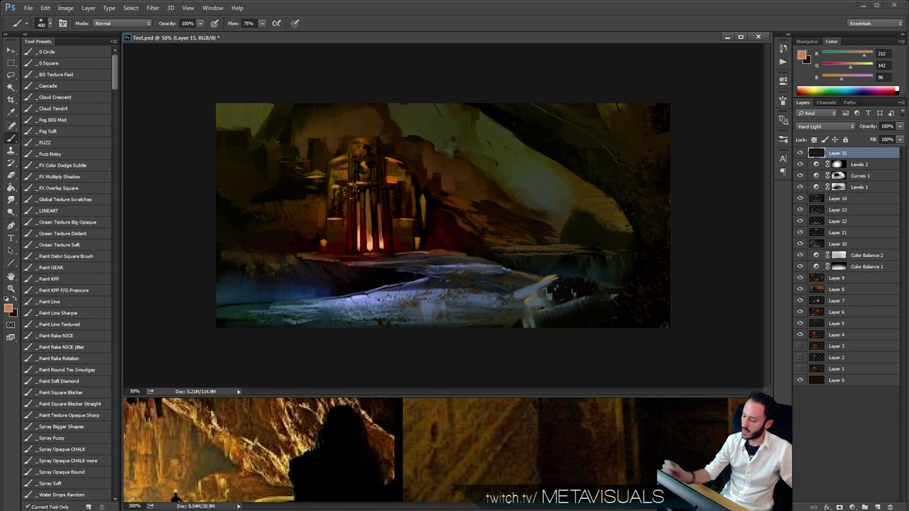
pyautogui.keyDown('alt'); pyautogui.click(353, 193); pyautogui.keyUp('alt')
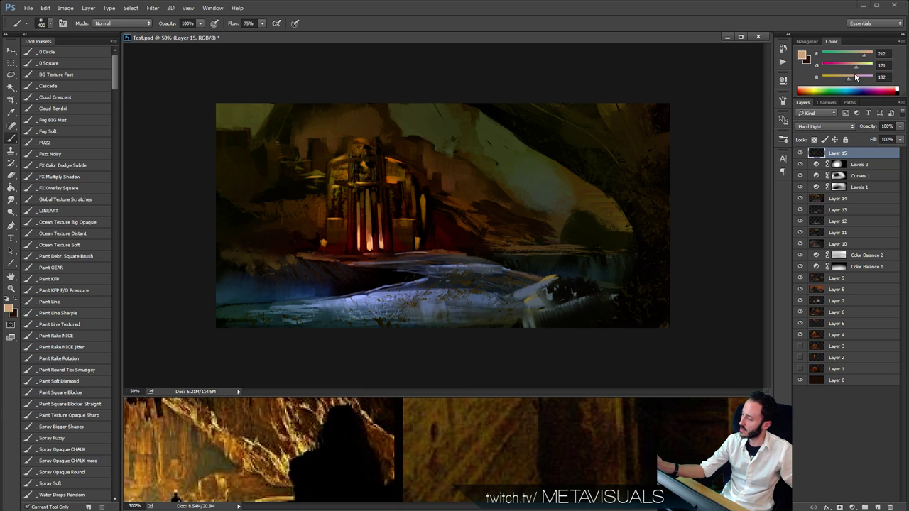
pyautogui.moveTo(370, 237); pyautogui.dragTo(374, 240)
pyautogui.hotkey('ctrl', 'z')
pyautogui.press(']')
pyautogui.press(']')
pyautogui.press(']')
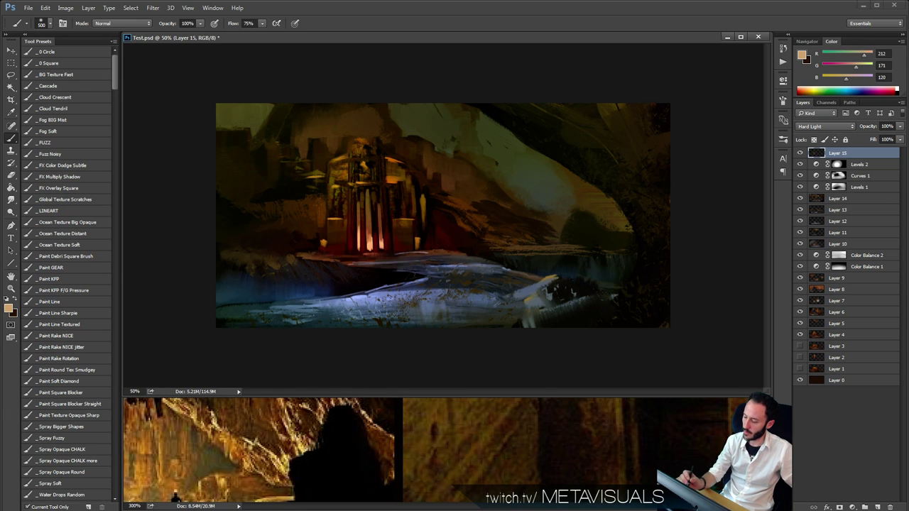
pyautogui.click(367, 244)
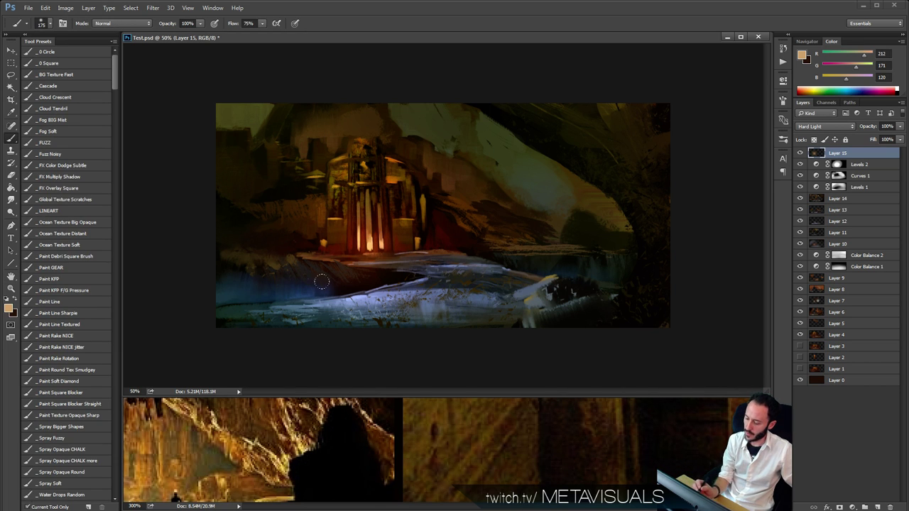
# Try strokes over the water left of the path in light orange and a sampled blue (RGB 158, 174, 238), undoing both.
pyautogui.moveTo(326, 290); pyautogui.dragTo(191, 299)
pyautogui.hotkey('ctrl', 'z')
pyautogui.press('space')
pyautogui.press(']')
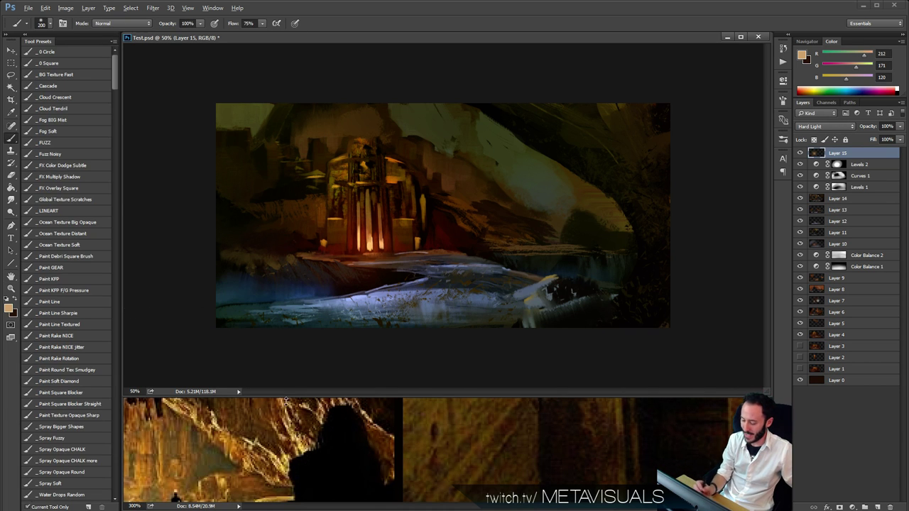
pyautogui.keyDown('alt'); pyautogui.click(363, 297); pyautogui.keyUp('alt')
pyautogui.moveTo(366, 297); pyautogui.dragTo(209, 303)
pyautogui.hotkey('ctrl', 'z')
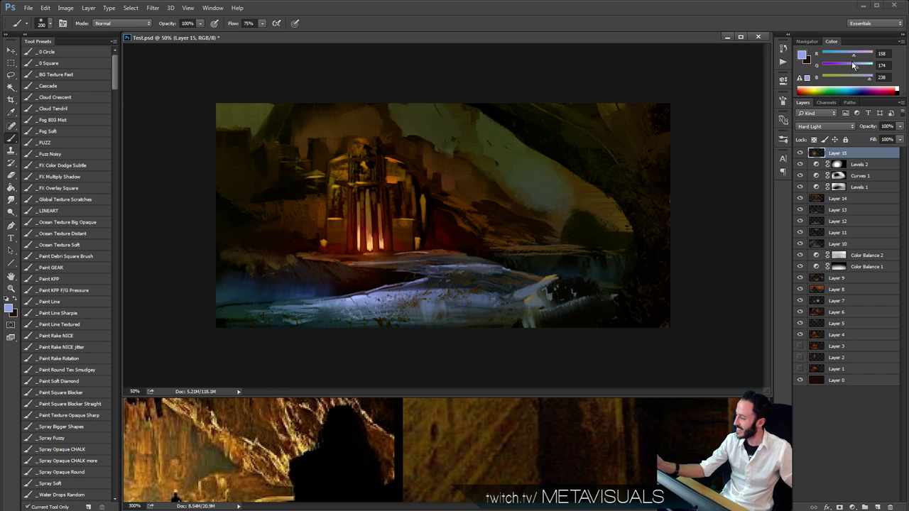
# Paint soft mist in pale blue (RGB 202, 214, 238) over the water on the left and the waterfall on the right.
pyautogui.click(865, 68)
pyautogui.press(']')
pyautogui.press(']')
pyautogui.moveTo(345, 293); pyautogui.dragTo(148, 295)
pyautogui.hotkey('ctrl', 'z')
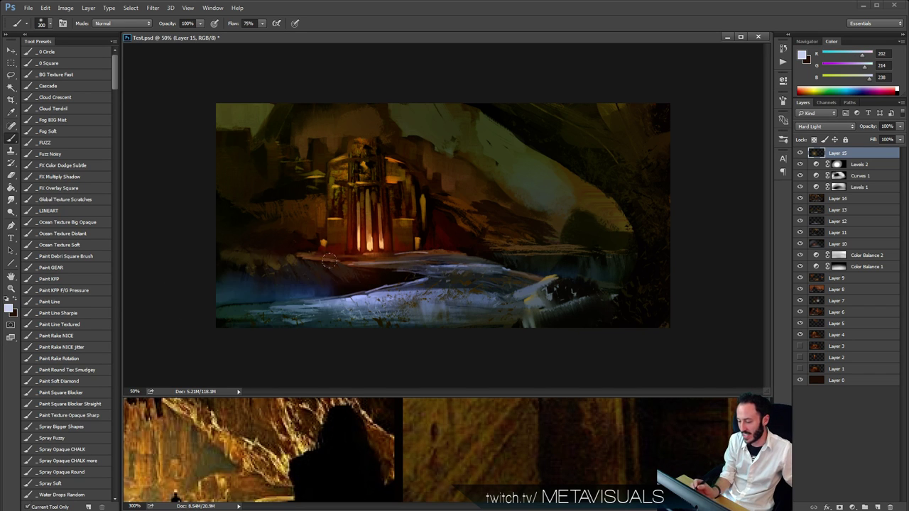
pyautogui.moveTo(319, 276); pyautogui.dragTo(196, 271)
pyautogui.press('r')
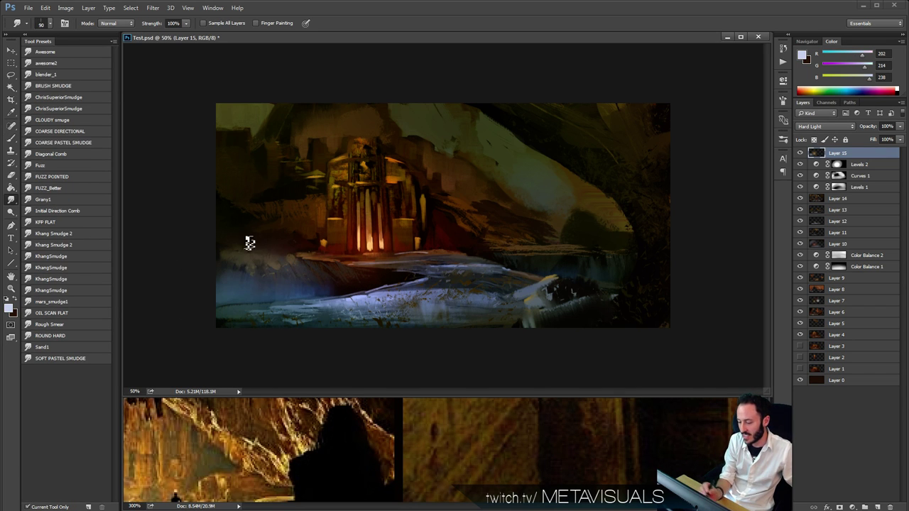
pyautogui.press('b')
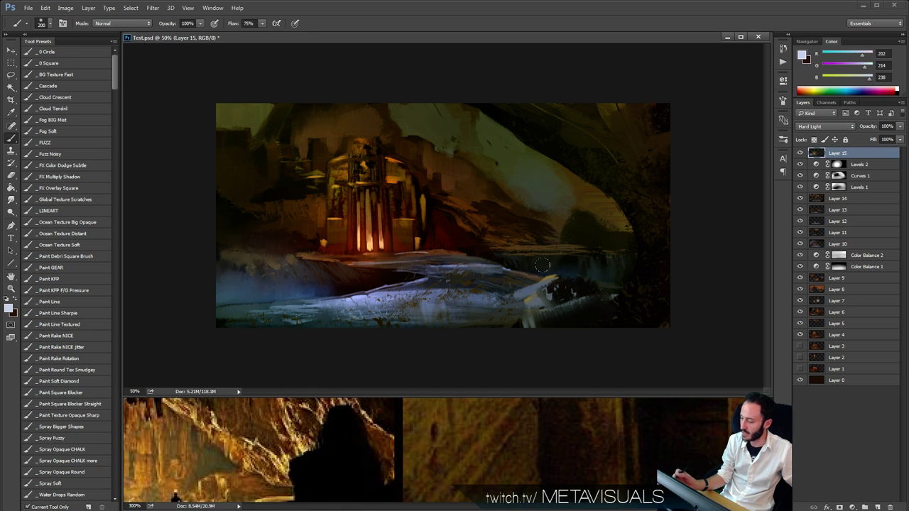
pyautogui.press(']')
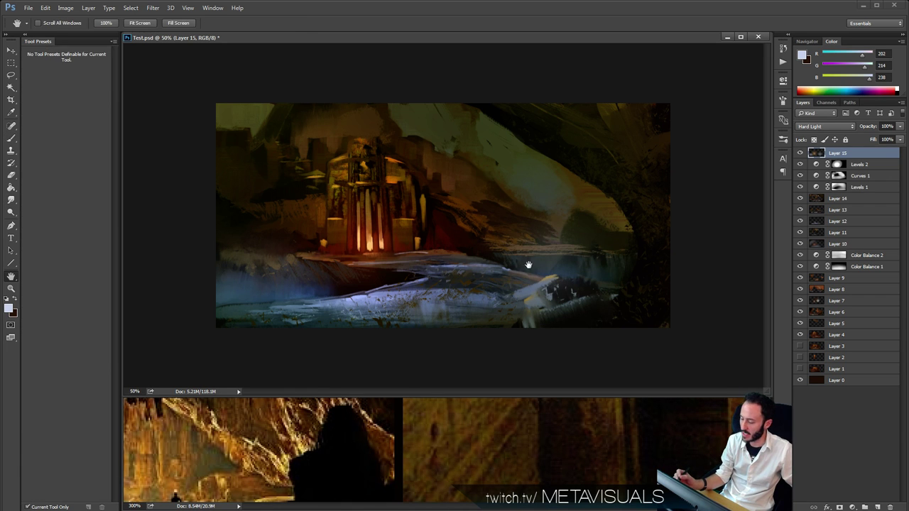
# Add a new layer and paint a pale blue light patch on the upper background right of the temple with the Paint KFP brush.
pyautogui.hotkey('ctrl', 'shift', 'alt', 'n')
pyautogui.press('r')
pyautogui.press('b')
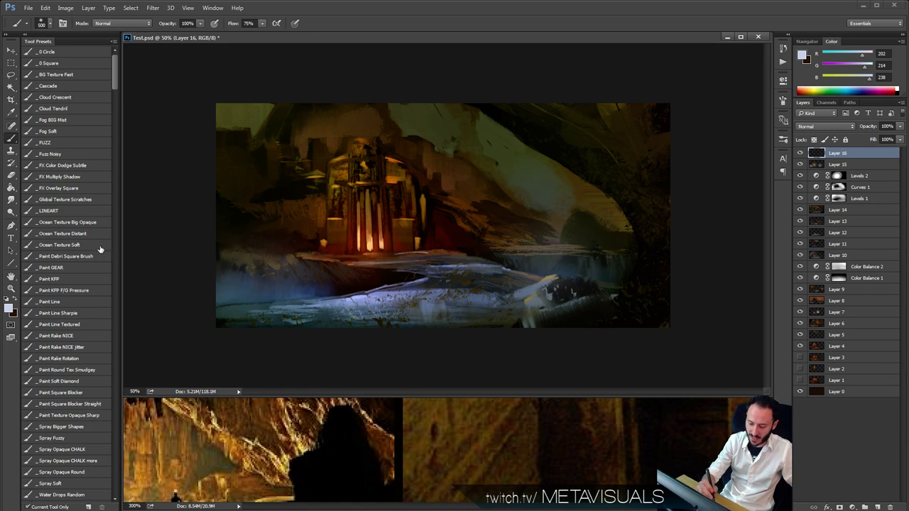
pyautogui.click(72, 277)
pyautogui.press('h')
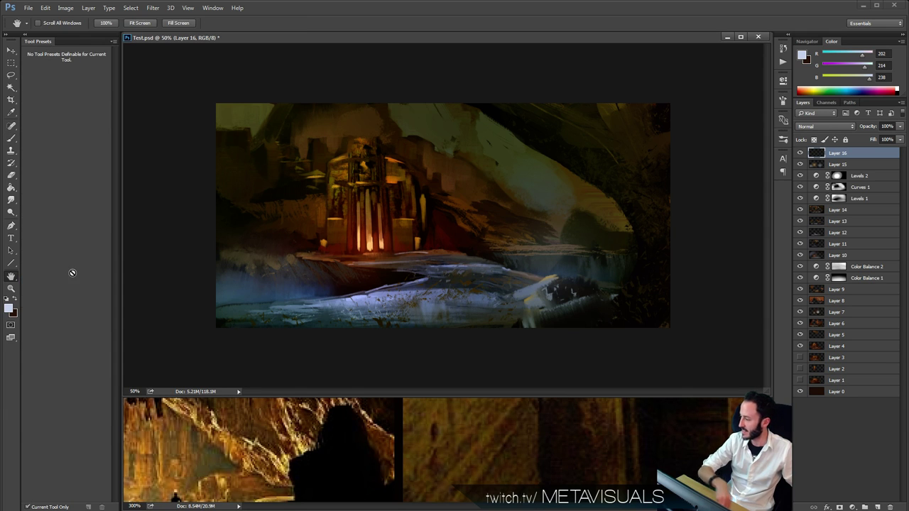
pyautogui.press('b')
pyautogui.moveTo(453, 143)
pyautogui.mouseDown()
pyautogui.moveTo(450, 119)
pyautogui.moveTo(488, 145)
pyautogui.moveTo(475, 142)
pyautogui.moveTo(454, 119)
pyautogui.moveTo(507, 151)
pyautogui.moveTo(438, 161)
pyautogui.moveTo(463, 111)
pyautogui.moveTo(491, 125)
pyautogui.moveTo(472, 106)
pyautogui.moveTo(533, 144)
pyautogui.mouseUp()
pyautogui.hotkey('ctrl', 'z')
pyautogui.press('r')
pyautogui.press('space')
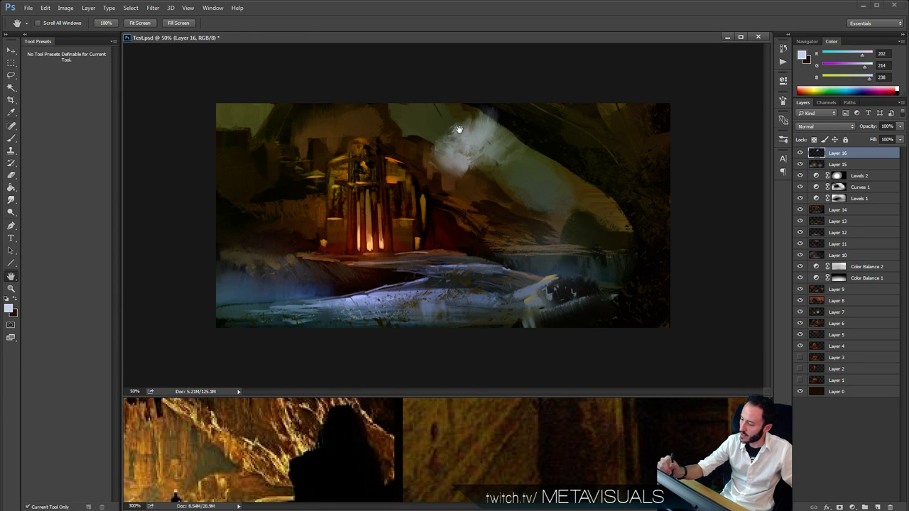
# Erase and smudge the edges of the pale light patch to blend it into the upper background.
pyautogui.press('e')
pyautogui.moveTo(447, 119)
pyautogui.mouseDown()
pyautogui.moveTo(461, 137)
pyautogui.moveTo(498, 92)
pyautogui.moveTo(496, 124)
pyautogui.moveTo(507, 114)
pyautogui.moveTo(487, 129)
pyautogui.moveTo(519, 103)
pyautogui.moveTo(474, 140)
pyautogui.moveTo(495, 112)
pyautogui.moveTo(462, 149)
pyautogui.moveTo(447, 131)
pyautogui.moveTo(456, 163)
pyautogui.mouseUp()
pyautogui.press('space')
pyautogui.press('r')
pyautogui.hotkey('ctrl', 'z')
pyautogui.press('space')
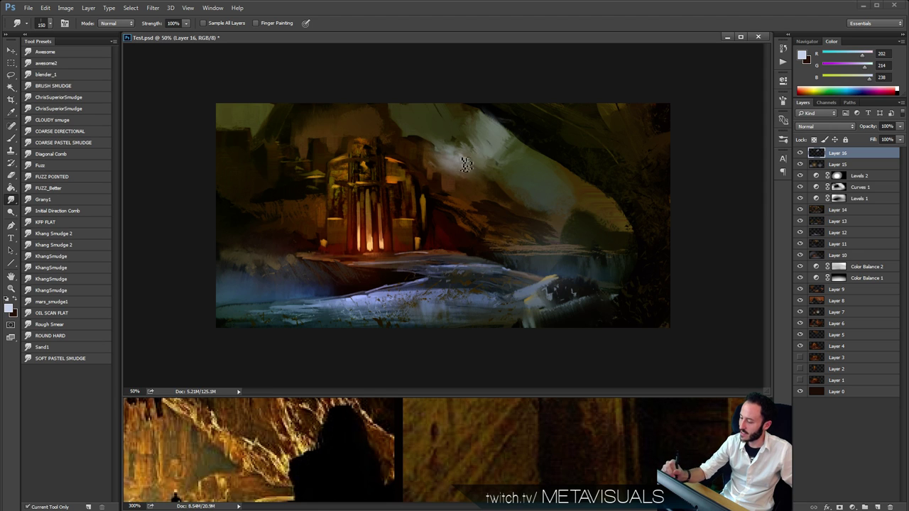
# Try painting pale blue splashes above the waterfall on the right, reducing the brush size.
pyautogui.press('b')
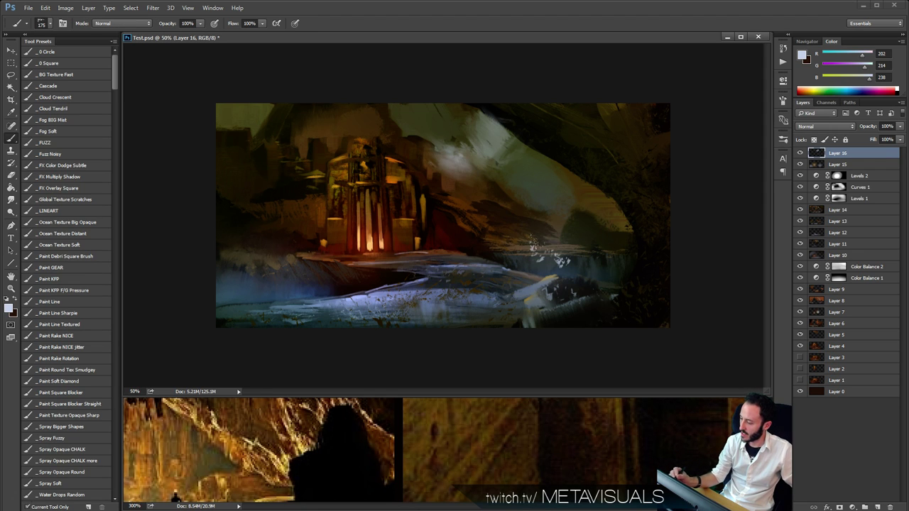
pyautogui.moveTo(549, 250)
pyautogui.mouseDown()
pyautogui.moveTo(539, 249)
pyautogui.moveTo(592, 257)
pyautogui.moveTo(593, 245)
pyautogui.mouseUp()
pyautogui.press('[')
pyautogui.press('[')
pyautogui.press('[')
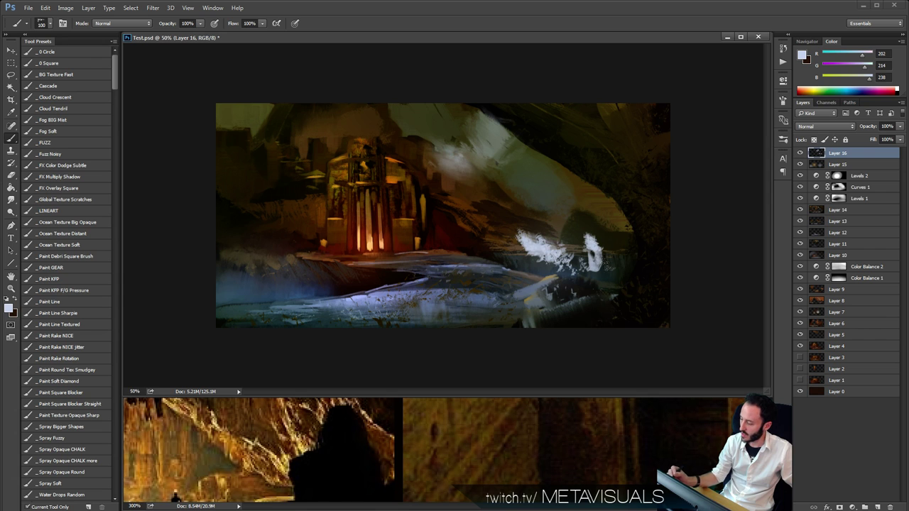
# Zoom the Untitled-1 reference document out to 100% and examine its waterfall photo before returning to the painting.
pyautogui.click(361, 459)
pyautogui.press('space')
pyautogui.moveTo(360, 459); pyautogui.dragTo(546, 414)
pyautogui.keyDown('ctrl'); pyautogui.keyDown('alt'); pyautogui.click(568, 422); pyautogui.keyUp('alt'); pyautogui.keyUp('ctrl')
pyautogui.moveTo(378, 441); pyautogui.dragTo(485, 443)
pyautogui.keyDown('ctrl'); pyautogui.keyDown('alt'); pyautogui.click(485, 443); pyautogui.keyUp('alt'); pyautogui.keyUp('ctrl')
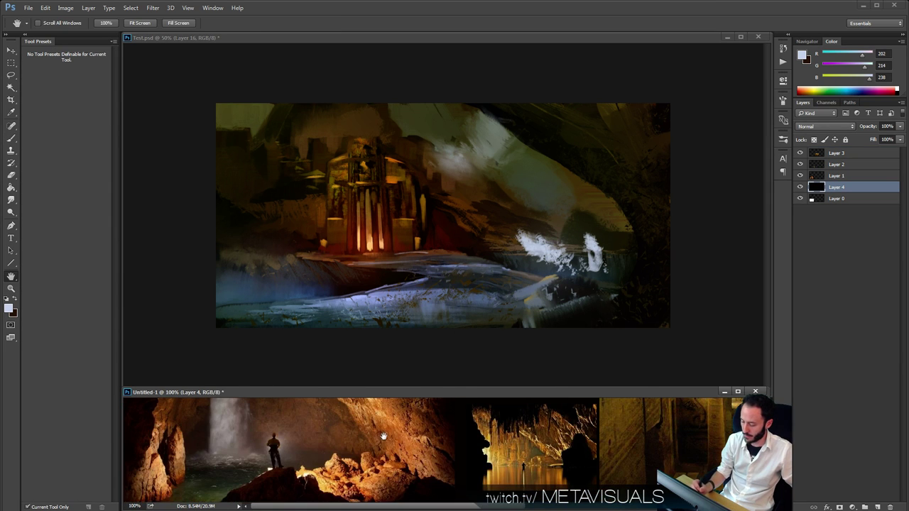
pyautogui.moveTo(384, 436)
pyautogui.mouseDown()
pyautogui.moveTo(420, 418)
pyautogui.moveTo(421, 435)
pyautogui.mouseUp()
pyautogui.click(442, 266)
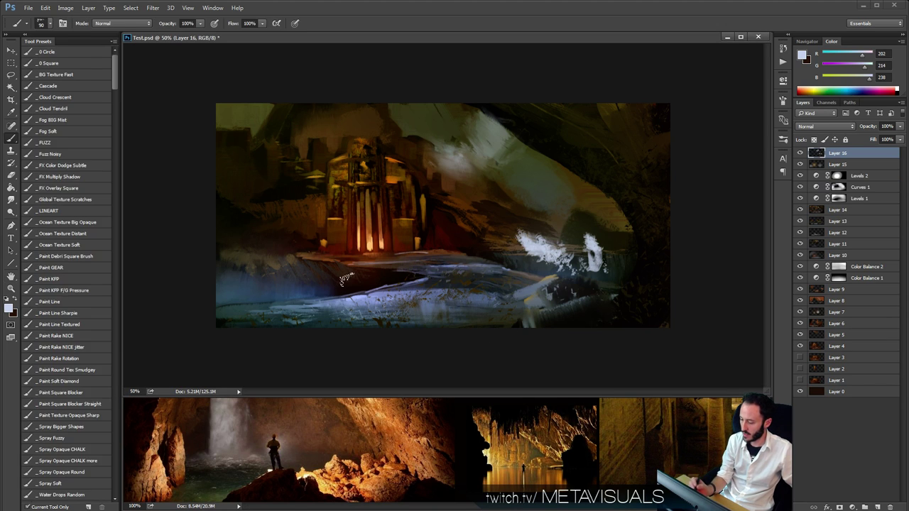
# Erase the pale splashes above the waterfall on the right.
pyautogui.press('[')
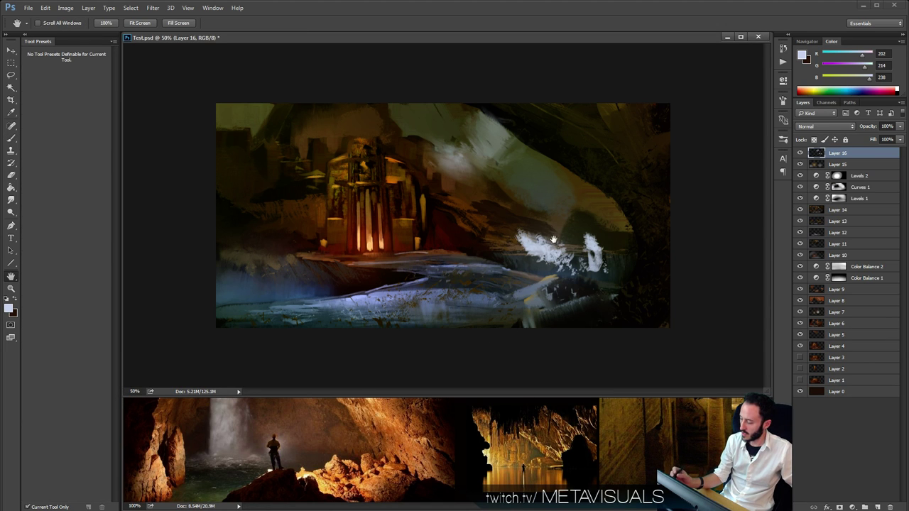
pyautogui.press('e')
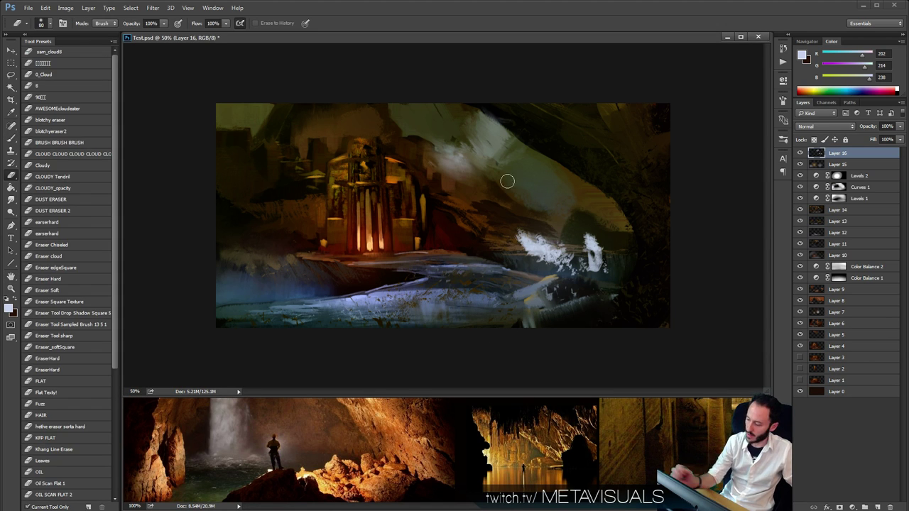
pyautogui.moveTo(540, 238)
pyautogui.mouseDown()
pyautogui.moveTo(560, 212)
pyautogui.moveTo(608, 252)
pyautogui.moveTo(562, 266)
pyautogui.mouseUp()
# Paint billowing mist above the waterfall with the Cloud Tendril brush and sample its grey (RGB 121, 127, 133).
pyautogui.press('b')
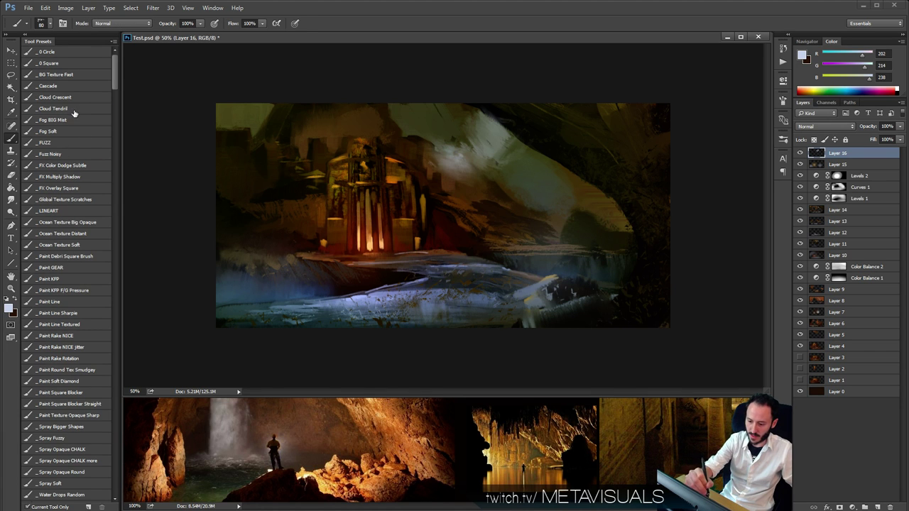
pyautogui.click(73, 111)
pyautogui.moveTo(504, 216)
pyautogui.mouseDown()
pyautogui.moveTo(530, 206)
pyautogui.moveTo(513, 230)
pyautogui.moveTo(557, 238)
pyautogui.moveTo(560, 226)
pyautogui.mouseUp()
pyautogui.hotkey('ctrl', 'z')
pyautogui.press('[')
pyautogui.moveTo(531, 255)
pyautogui.mouseDown()
pyautogui.moveTo(554, 244)
pyautogui.moveTo(569, 223)
pyautogui.moveTo(554, 255)
pyautogui.moveTo(602, 252)
pyautogui.moveTo(591, 224)
pyautogui.moveTo(543, 255)
pyautogui.moveTo(607, 249)
pyautogui.moveTo(609, 257)
pyautogui.moveTo(543, 266)
pyautogui.moveTo(624, 240)
pyautogui.mouseUp()
pyautogui.keyDown('alt'); pyautogui.click(572, 234); pyautogui.keyUp('alt')
pyautogui.press('r')
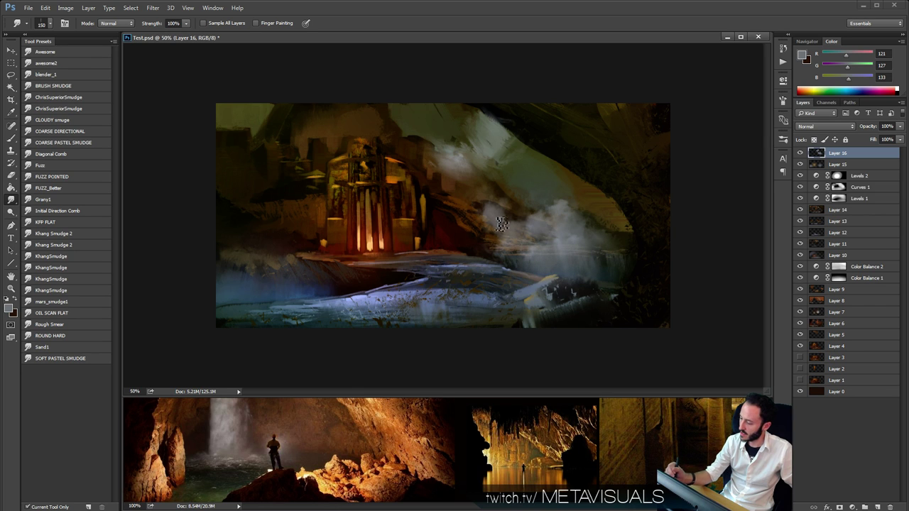
# Brush more mist between the temple and the cave opening in a sampled grey-green (RGB 99, 106, 91), enlarging the brush to 400.
pyautogui.press('b')
pyautogui.press(']')
pyautogui.press(']')
pyautogui.moveTo(499, 169)
pyautogui.mouseDown()
pyautogui.moveTo(489, 179)
pyautogui.moveTo(517, 176)
pyautogui.moveTo(488, 179)
pyautogui.mouseUp()
pyautogui.keyDown('alt'); pyautogui.click(504, 166); pyautogui.keyUp('alt')
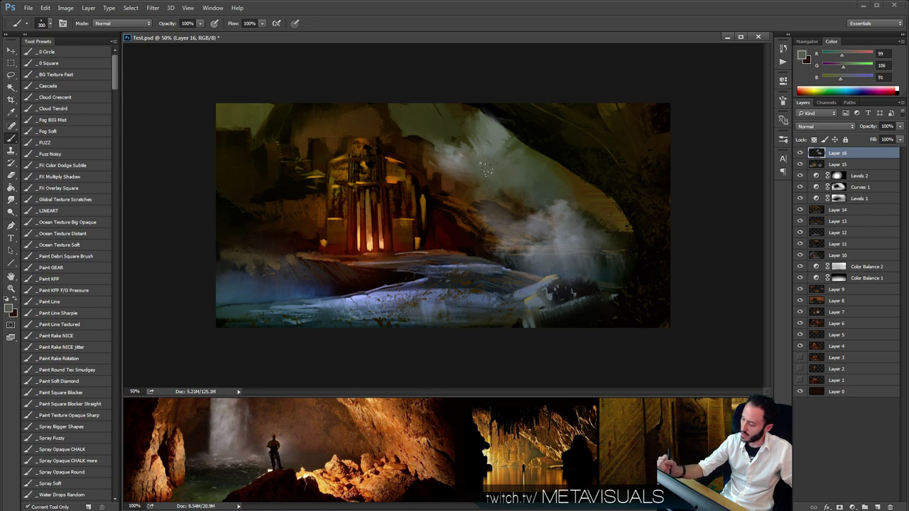
pyautogui.press(']')
pyautogui.moveTo(438, 162); pyautogui.dragTo(428, 176)
pyautogui.moveTo(407, 118); pyautogui.dragTo(421, 168)
pyautogui.press('space')
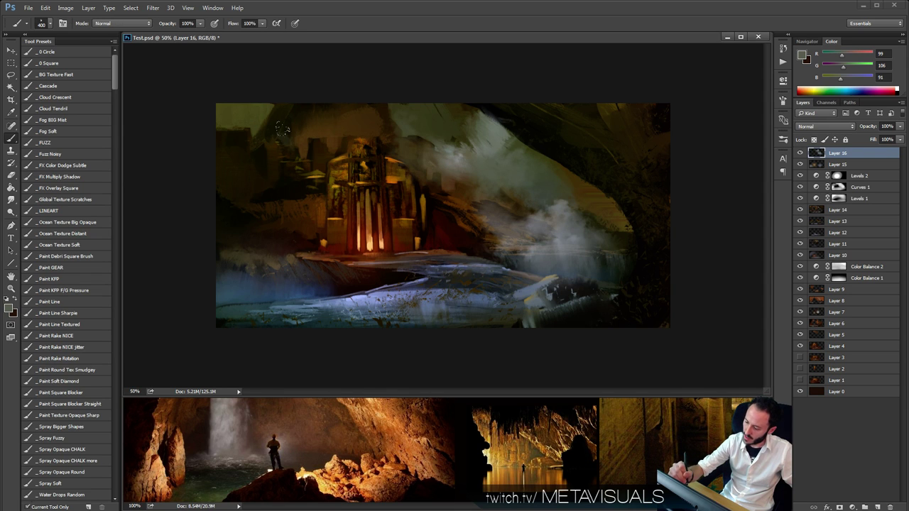
# Sample a muted brown (RGB 123, 103, 96) from the waterfall reference photo and paint smoky mist over the dark area left of the temple.
pyautogui.press('[')
pyautogui.press('[')
pyautogui.keyDown('alt'); pyautogui.click(284, 128); pyautogui.keyUp('alt')
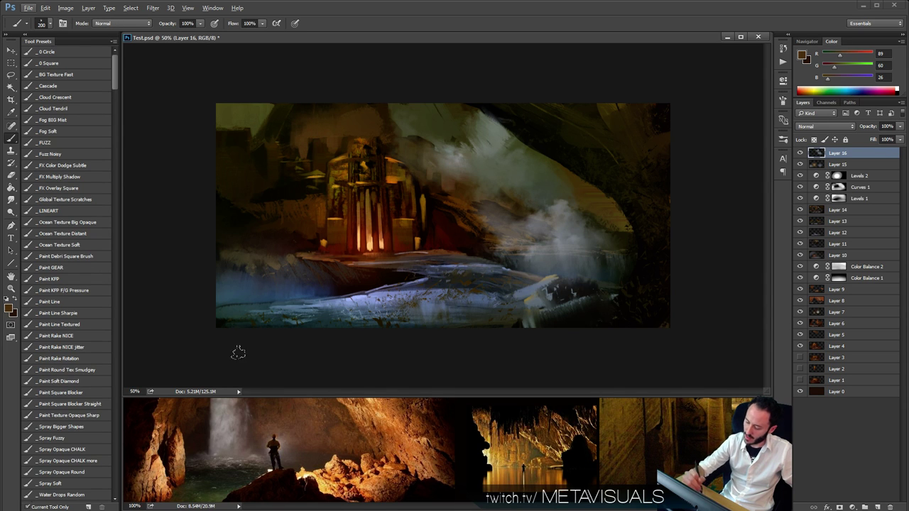
pyautogui.keyDown('alt'); pyautogui.click(244, 416); pyautogui.keyUp('alt')
pyautogui.moveTo(300, 113)
pyautogui.mouseDown()
pyautogui.moveTo(297, 156)
pyautogui.moveTo(299, 124)
pyautogui.mouseUp()
pyautogui.press(']')
pyautogui.press(']')
pyautogui.press(']')
pyautogui.press(']')
pyautogui.moveTo(237, 206)
pyautogui.mouseDown()
pyautogui.moveTo(222, 173)
pyautogui.moveTo(235, 211)
pyautogui.moveTo(261, 213)
pyautogui.moveTo(265, 190)
pyautogui.moveTo(241, 172)
pyautogui.moveTo(271, 206)
pyautogui.moveTo(243, 182)
pyautogui.moveTo(286, 203)
pyautogui.mouseUp()
# Smudge the brown mist left of the temple to soften its edges.
pyautogui.press('[')
pyautogui.press('r')
pyautogui.moveTo(267, 165); pyautogui.dragTo(281, 185)
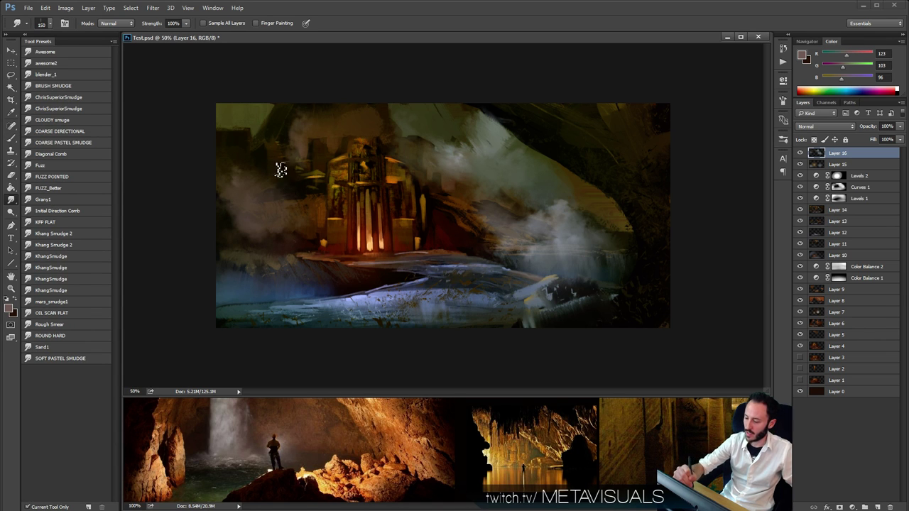
pyautogui.press('h')
pyautogui.press('e')
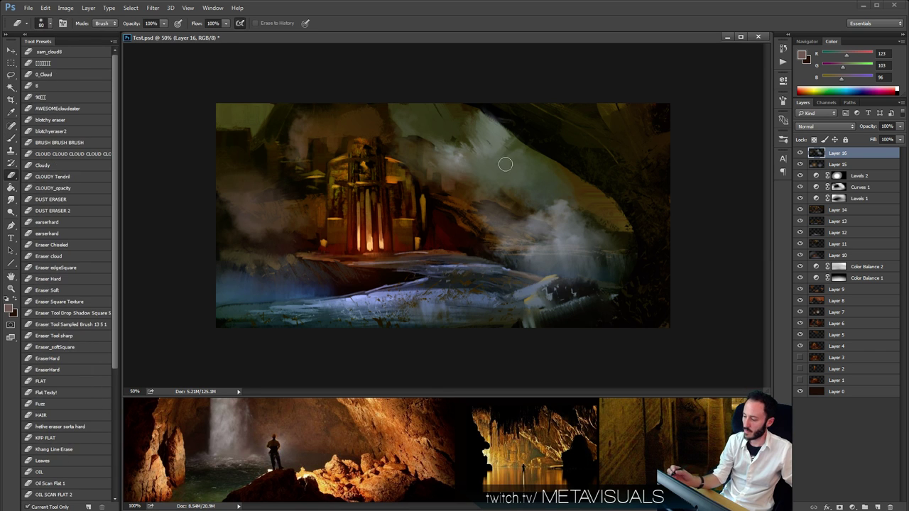
pyautogui.press('b')
pyautogui.press('space')
pyautogui.press('e')
pyautogui.press('b')
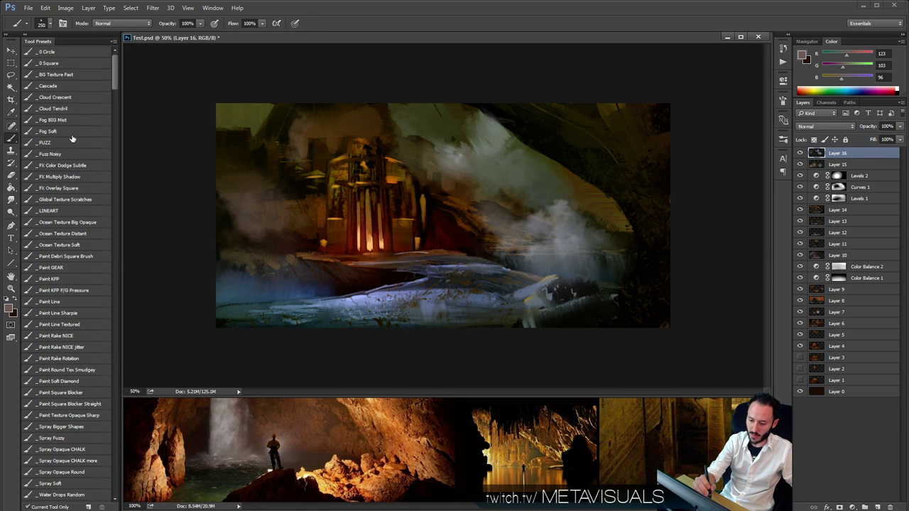
# Erase the mist across the cave opening right of the temple and thin the mist above the waterfall with a size 200 eraser.
pyautogui.press('e')
pyautogui.press(']')
pyautogui.press(']')
pyautogui.press(']')
pyautogui.press(']')
pyautogui.press(']')
pyautogui.moveTo(408, 164)
pyautogui.mouseDown()
pyautogui.moveTo(521, 182)
pyautogui.moveTo(489, 123)
pyautogui.moveTo(506, 200)
pyautogui.mouseUp()
pyautogui.hotkey('ctrl', 'z')
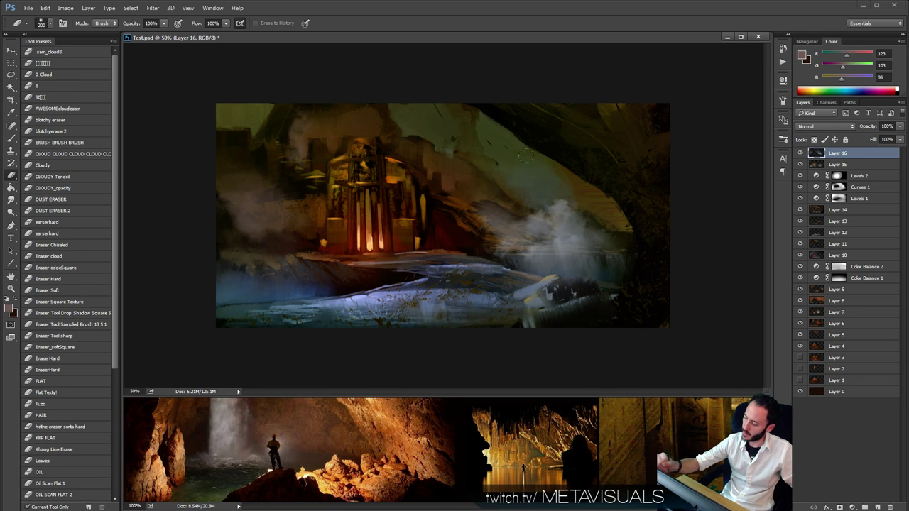
pyautogui.press('space')
pyautogui.moveTo(558, 216)
pyautogui.mouseDown()
pyautogui.moveTo(477, 220)
pyautogui.moveTo(532, 230)
pyautogui.mouseUp()
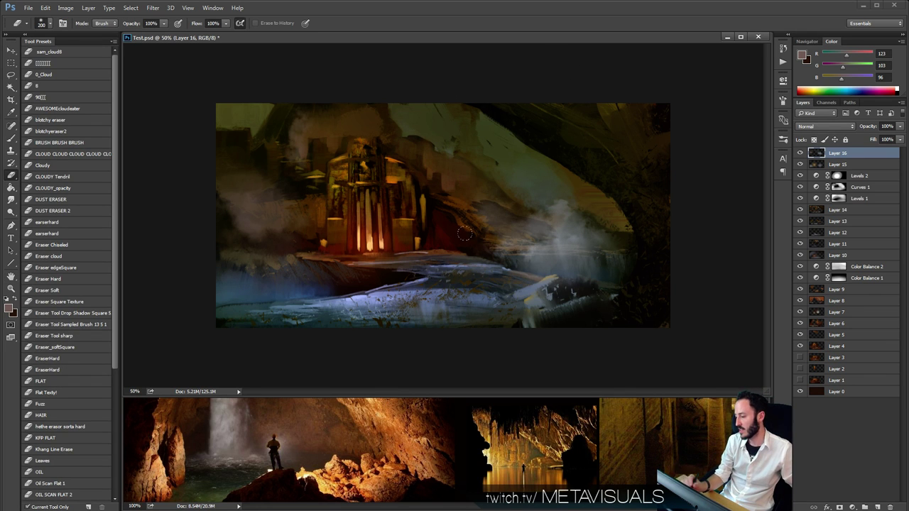
# Add a new layer above the mist layers and set its blend mode to Hard Light.
pyautogui.press('b')
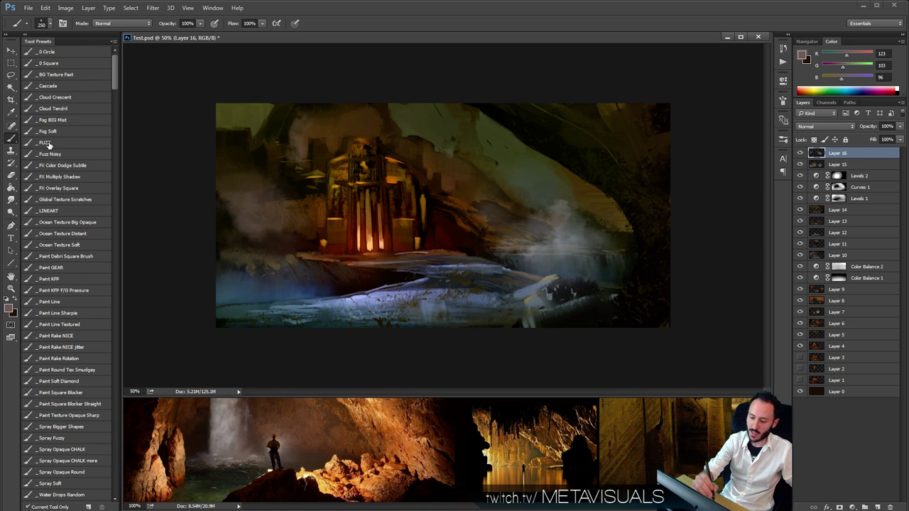
pyautogui.click(53, 143)
pyautogui.hotkey('ctrl', 'alt', 'shift', 'n')
pyautogui.press('space')
pyautogui.keyDown('ctrl'); pyautogui.click(441, 236); pyautogui.keyUp('ctrl')
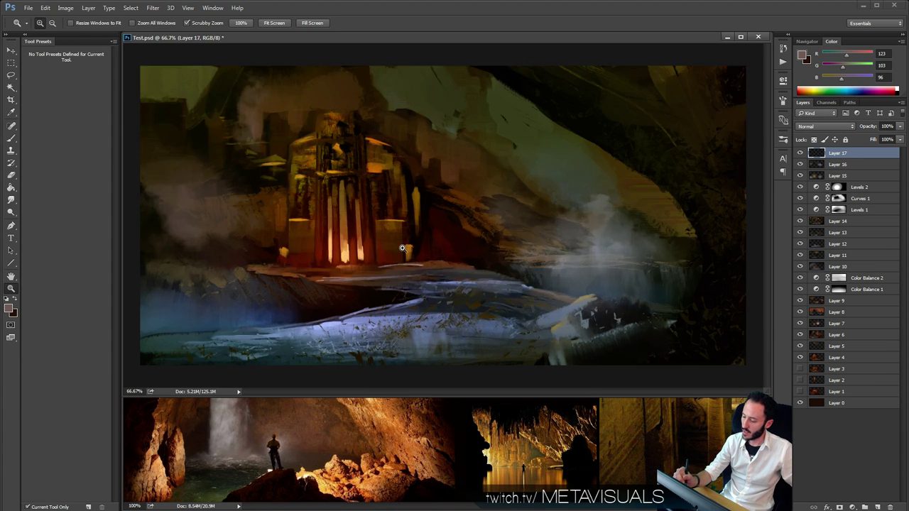
pyautogui.keyDown('ctrl'); pyautogui.click(426, 238); pyautogui.keyUp('ctrl')
pyautogui.moveTo(410, 291); pyautogui.dragTo(517, 255)
pyautogui.press('b')
pyautogui.press('h')
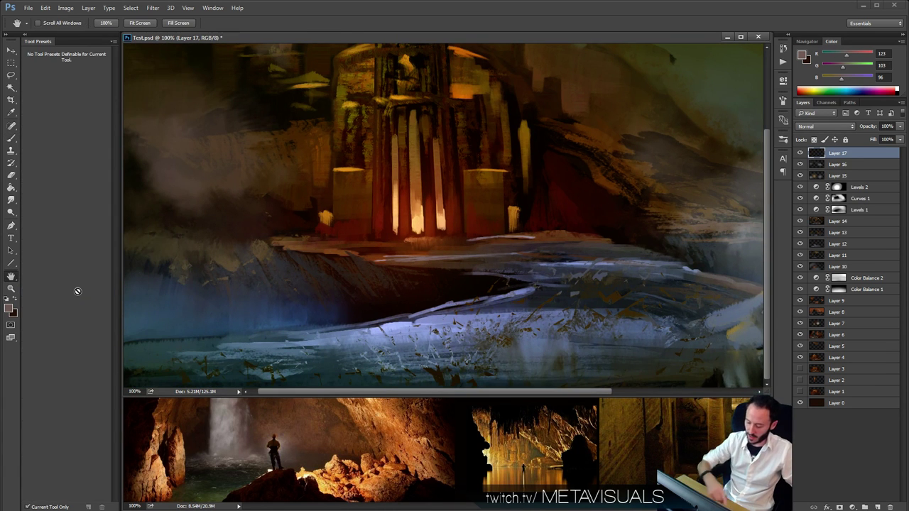
pyautogui.press('b')
pyautogui.click(824, 127)
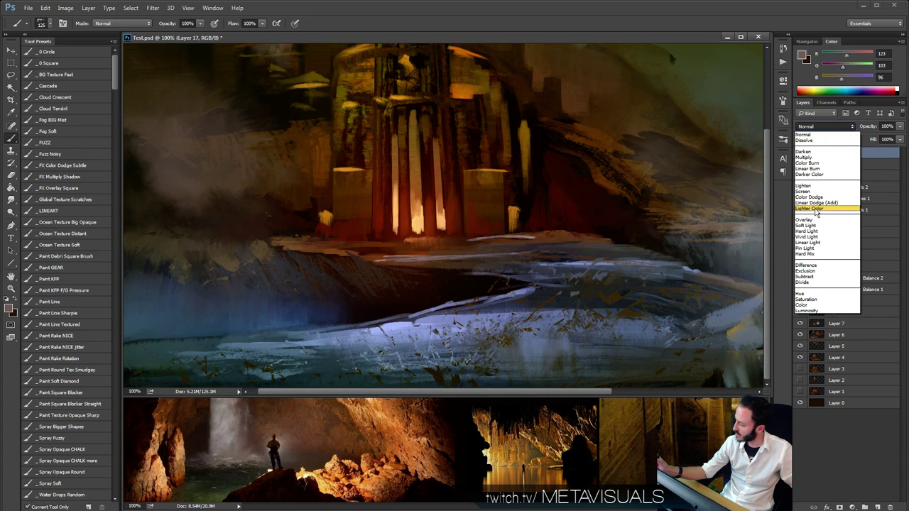
pyautogui.click(809, 230)
# Set the brush mode to Color Dodge and its colour to orange (RGB 255, 161, 110), undoing the test strokes at the temple entrance.
pyautogui.click(110, 23)
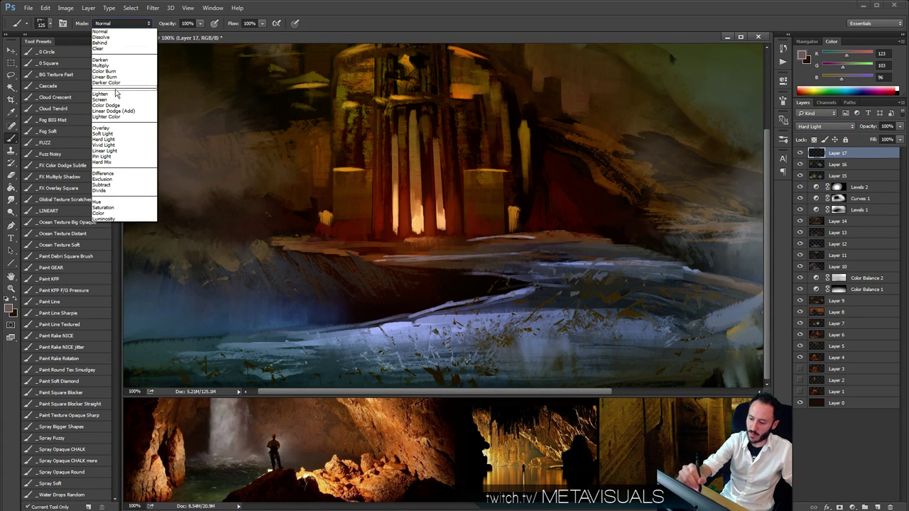
pyautogui.click(121, 97)
pyautogui.moveTo(395, 232); pyautogui.dragTo(395, 203)
pyautogui.hotkey('ctrl', 'z')
pyautogui.hotkey('ctrl', 'space')
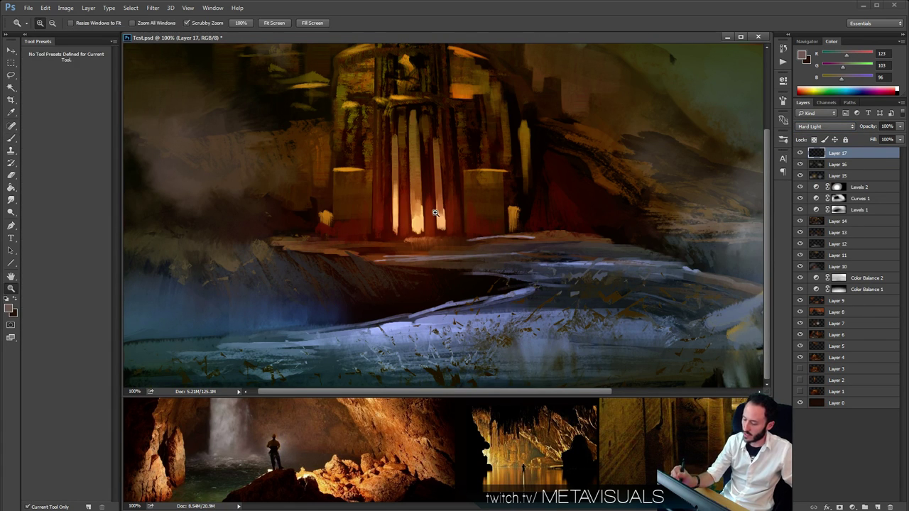
pyautogui.click(433, 212)
pyautogui.moveTo(846, 55); pyautogui.dragTo(873, 57)
pyautogui.moveTo(843, 66); pyautogui.dragTo(855, 67)
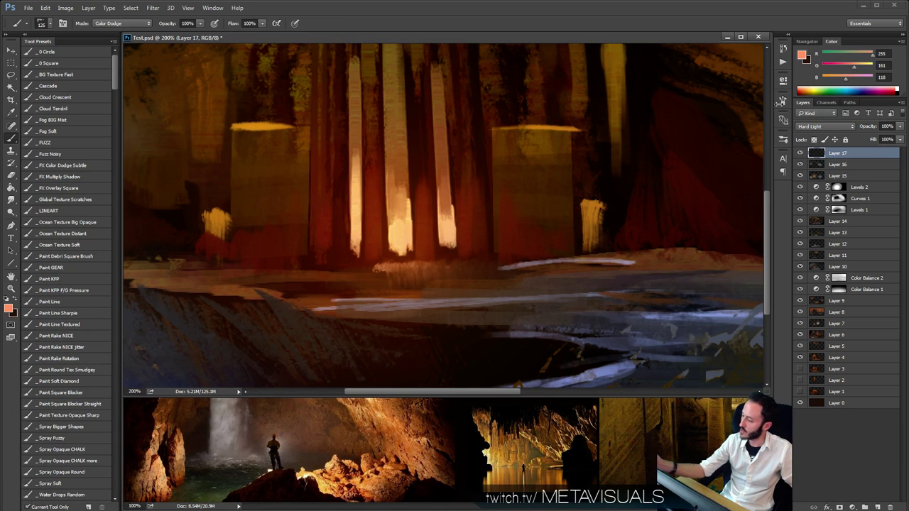
pyautogui.moveTo(417, 254); pyautogui.dragTo(447, 249)
pyautogui.hotkey('ctrl', 'z')
# Paint four small glowing flames between the pillars at the temple's base with a brush sized about 10 to 20.
pyautogui.press('[')
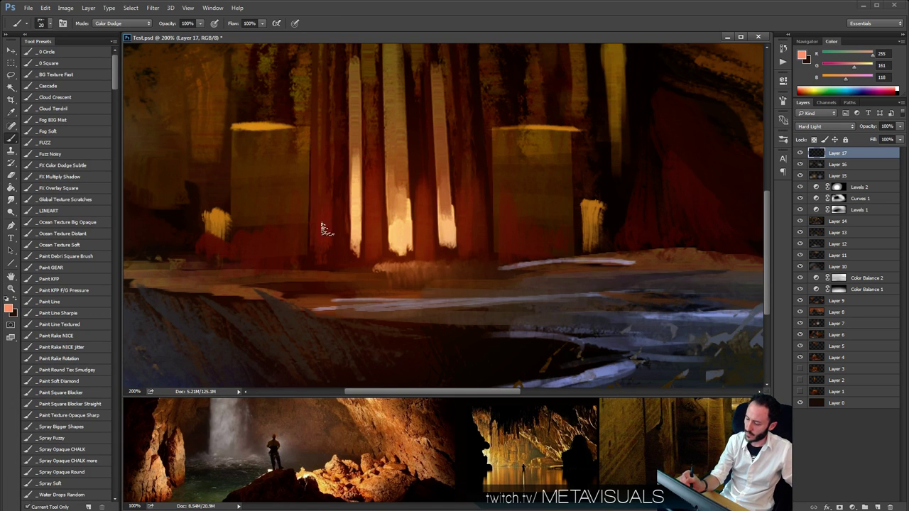
pyautogui.press('[')
pyautogui.moveTo(321, 229)
pyautogui.mouseDown()
pyautogui.moveTo(324, 246)
pyautogui.moveTo(321, 235)
pyautogui.mouseUp()
pyautogui.press(']')
pyautogui.press(']')
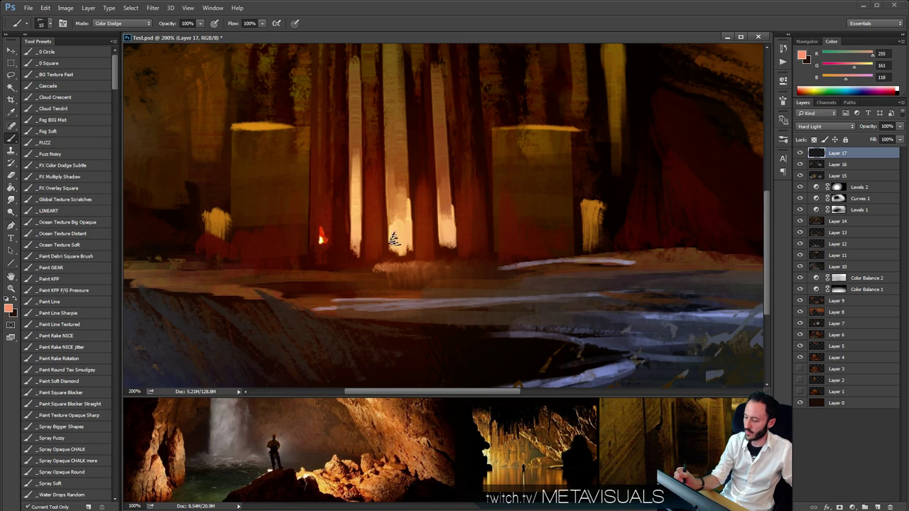
pyautogui.moveTo(376, 243); pyautogui.dragTo(374, 236)
pyautogui.press(']')
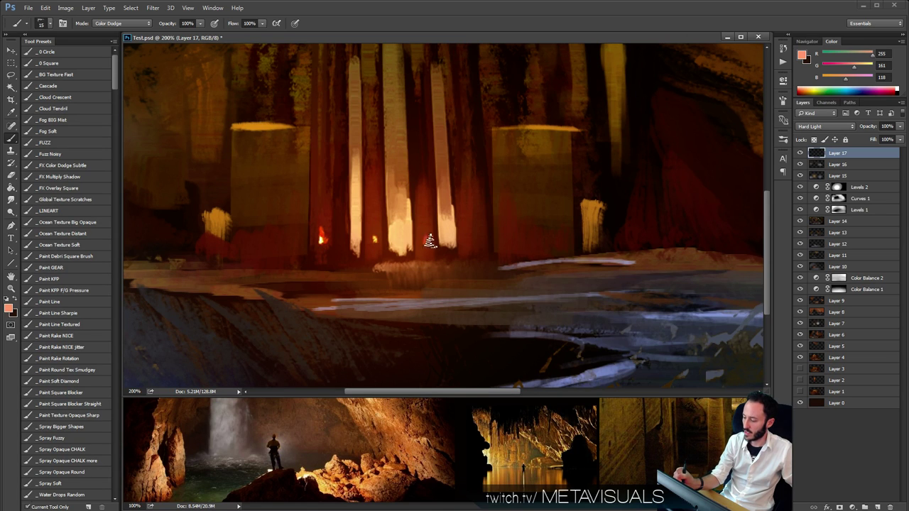
pyautogui.moveTo(469, 244); pyautogui.dragTo(468, 231)
pyautogui.press('[')
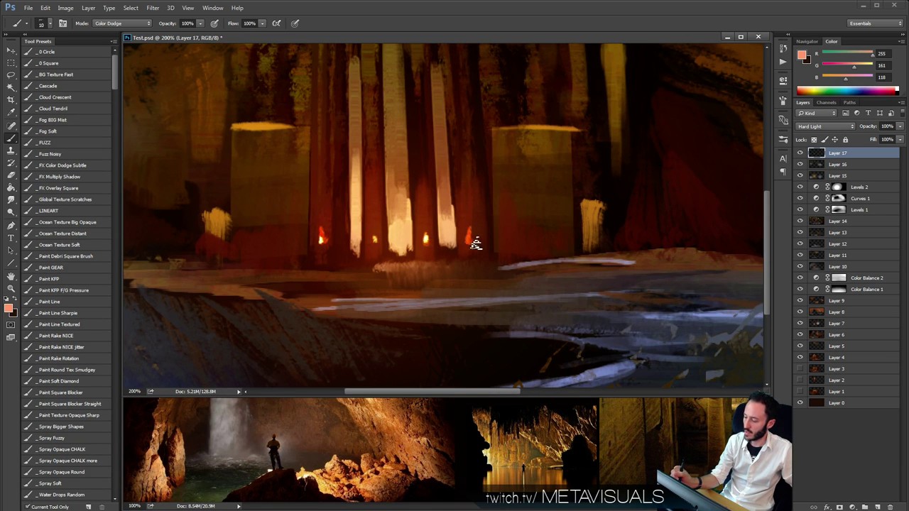
# Paint small glowing flames across the dark buildings left of the temple.
pyautogui.keyDown('ctrl'); pyautogui.keyDown('alt'); pyautogui.click(509, 233); pyautogui.keyUp('alt'); pyautogui.keyUp('ctrl')
pyautogui.keyDown('ctrl'); pyautogui.keyDown('alt'); pyautogui.click(512, 233); pyautogui.keyUp('alt'); pyautogui.keyUp('ctrl')
pyautogui.keyDown('ctrl'); pyautogui.keyDown('alt'); pyautogui.click(515, 235); pyautogui.keyUp('alt'); pyautogui.keyUp('ctrl')
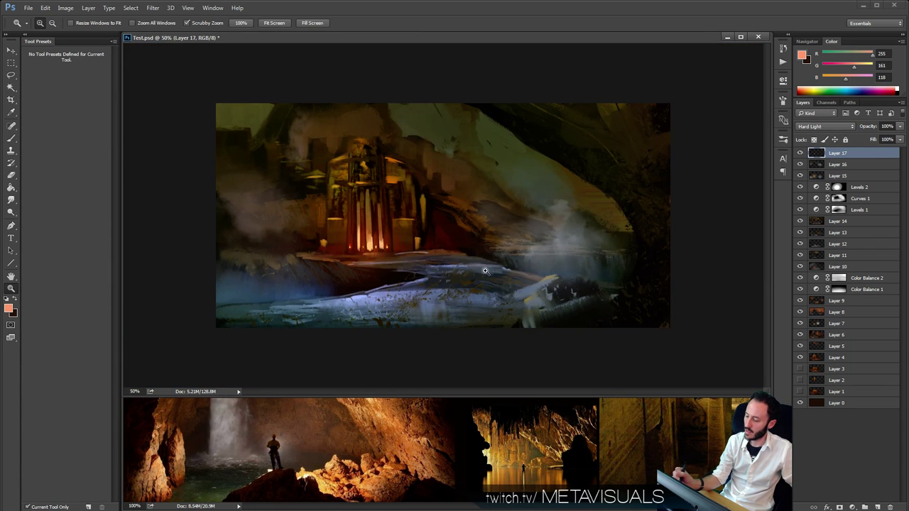
pyautogui.keyDown('ctrl'); pyautogui.click(487, 274); pyautogui.keyUp('ctrl')
pyautogui.keyDown('ctrl'); pyautogui.click(486, 274); pyautogui.keyUp('ctrl')
pyautogui.moveTo(415, 285); pyautogui.dragTo(487, 272)
pyautogui.press('b')
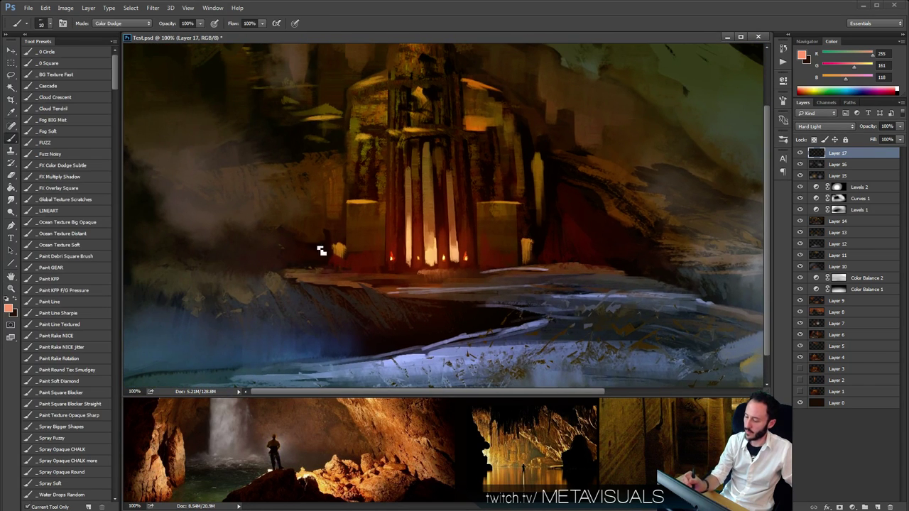
pyautogui.press(']')
pyautogui.press(']')
pyautogui.press(']')
pyautogui.click(300, 137)
pyautogui.press('space')
pyautogui.moveTo(360, 259); pyautogui.dragTo(361, 328)
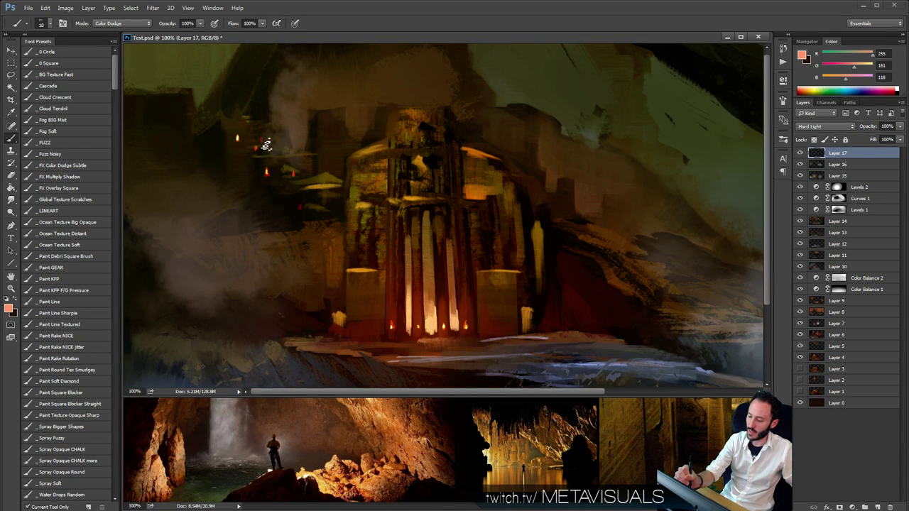
# Add two more small flames on the buildings just above the temple's left shoulder with a slightly larger brush.
pyautogui.press(']')
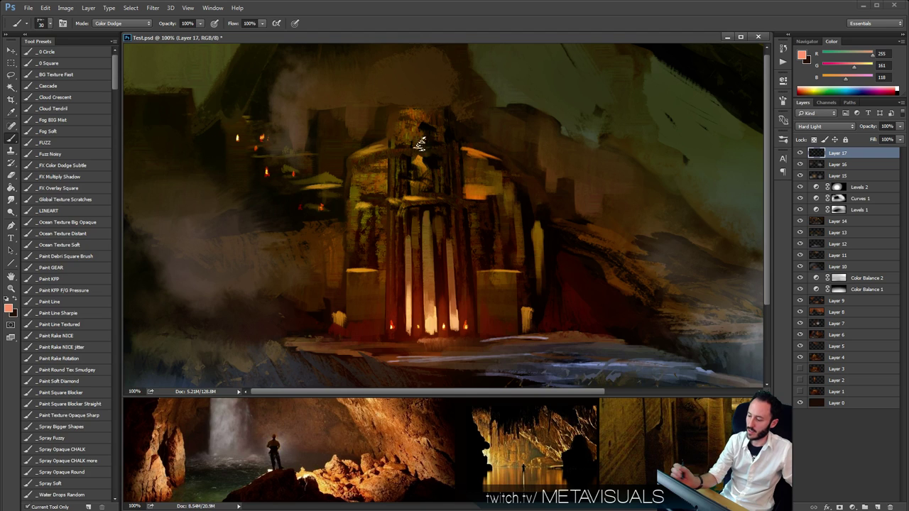
pyautogui.press(']')
pyautogui.press(']')
pyautogui.press('space')
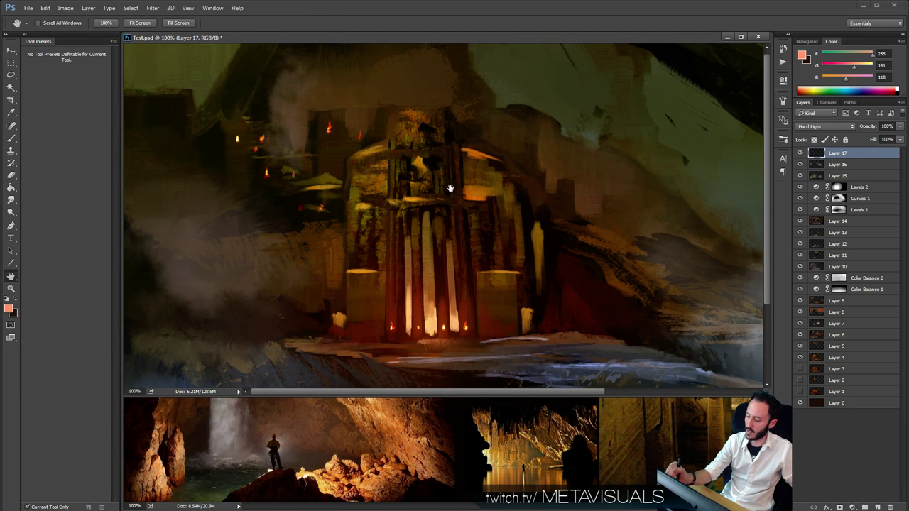
# Paste a merged copy of the whole painting as a new layer on top.
pyautogui.keyDown('alt'); pyautogui.click(461, 171); pyautogui.keyUp('alt')
pyautogui.keyDown('alt'); pyautogui.click(462, 170); pyautogui.keyUp('alt')
pyautogui.keyDown('ctrl'); pyautogui.click(464, 169); pyautogui.keyUp('ctrl')
pyautogui.hotkey('ctrl', 'a')
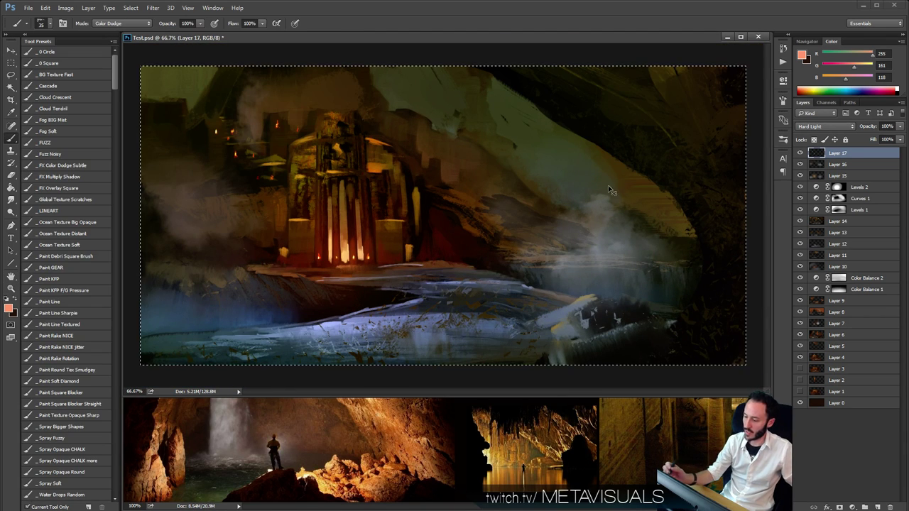
pyautogui.hotkey('ctrl', 'shift', 'c')
pyautogui.hotkey('ctrl', 'v')
pyautogui.press('space')
# Choose the FUZZ brush in Hard Light mode and sample a pale peach colour (RGB 255, 202, 183) from the painting.
pyautogui.press('b')
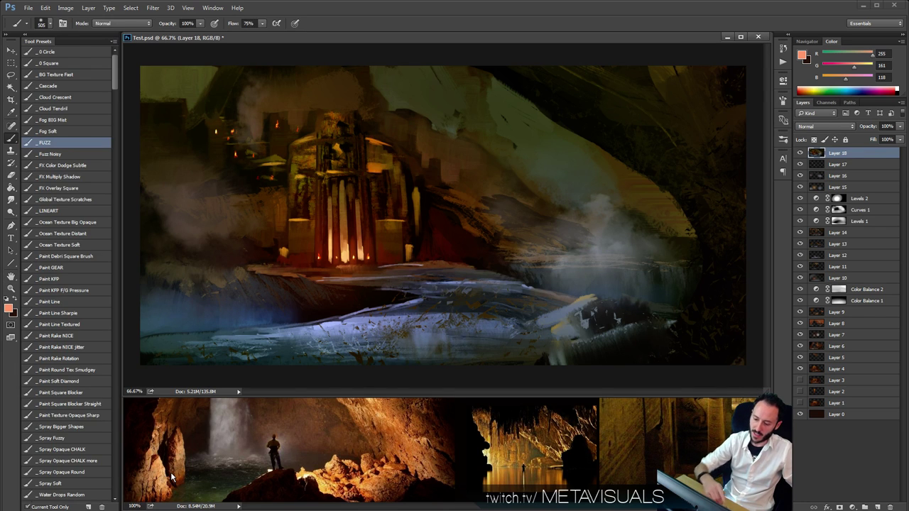
pyautogui.press('h')
pyautogui.press('b')
pyautogui.click(122, 23)
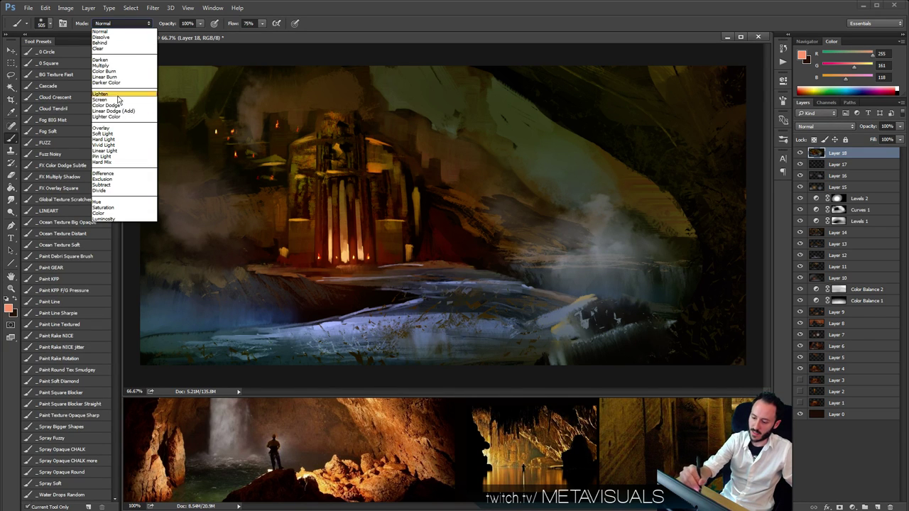
pyautogui.click(127, 138)
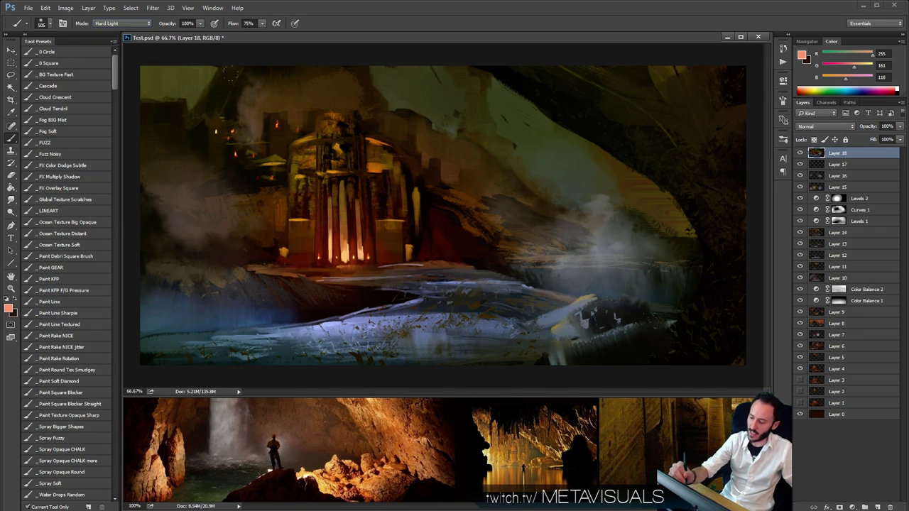
pyautogui.keyDown('alt'); pyautogui.click(286, 139); pyautogui.keyUp('alt')
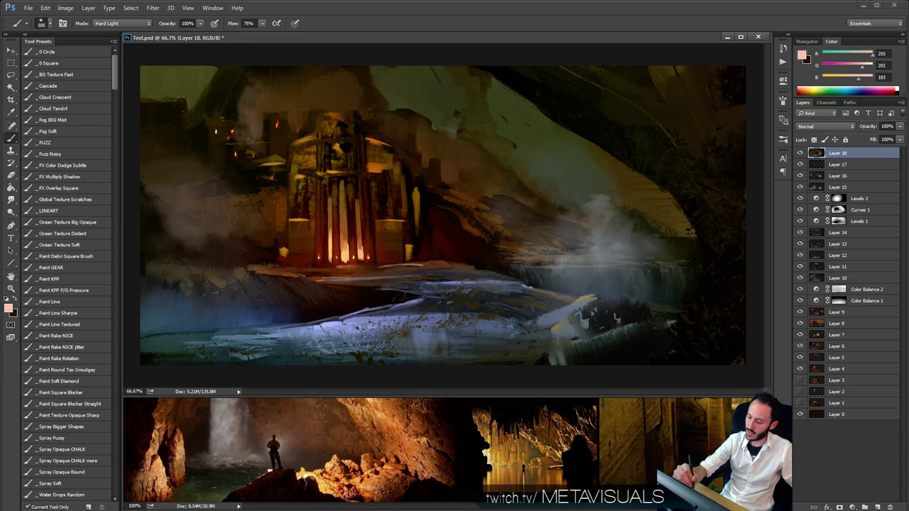
# Try brushing a large soft peach glow over the buildings and flames left of the temple.
pyautogui.click(232, 157)
pyautogui.hotkey('ctrl', 'z')
pyautogui.press('[')
pyautogui.press(']')
pyautogui.press(']')
pyautogui.click(257, 98)
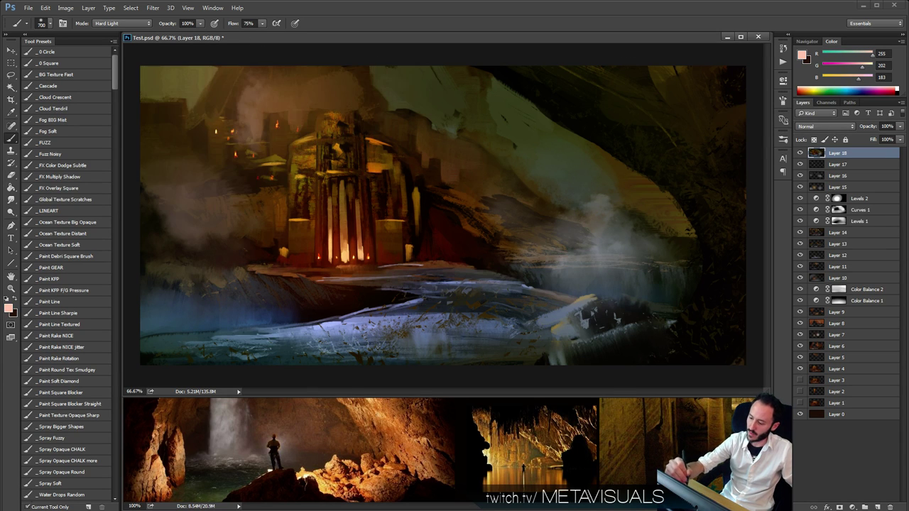
pyautogui.hotkey('ctrl', 'z')
pyautogui.click(256, 99)
pyautogui.hotkey('ctrl', 'z')
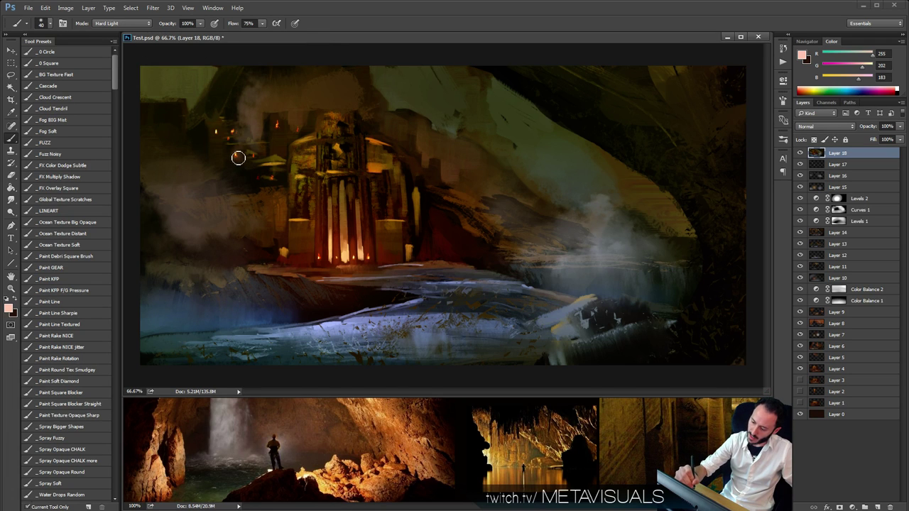
# Brush small soft glows around the flames at the temple's base and check the whole painting zoomed out to 25%.
pyautogui.press('r')
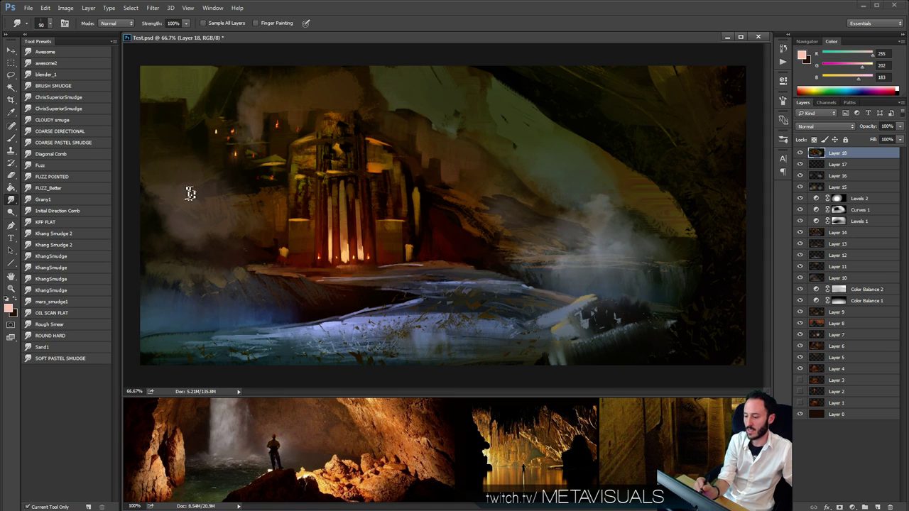
pyautogui.press('b')
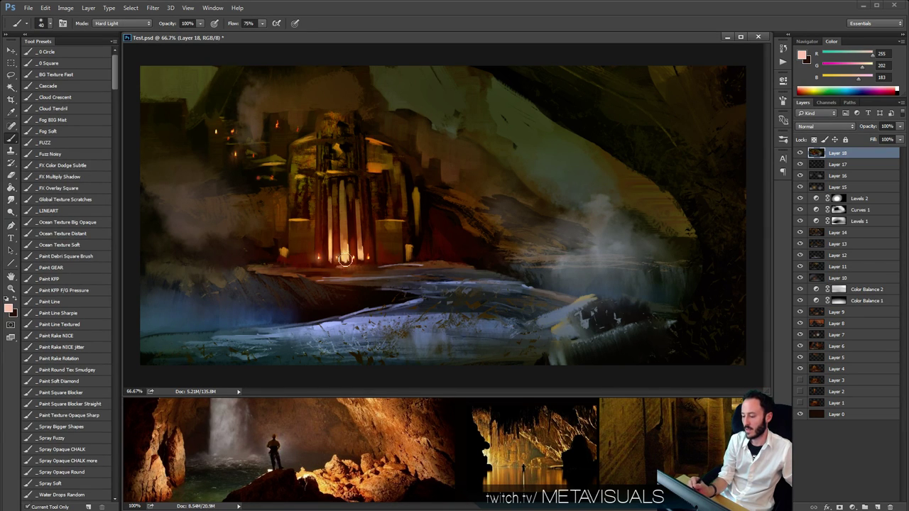
pyautogui.press('[')
pyautogui.keyDown('alt'); pyautogui.click(531, 288); pyautogui.keyUp('alt')
pyautogui.keyDown('alt'); pyautogui.click(489, 271); pyautogui.keyUp('alt')
pyautogui.keyDown('alt'); pyautogui.click(489, 271); pyautogui.keyUp('alt')
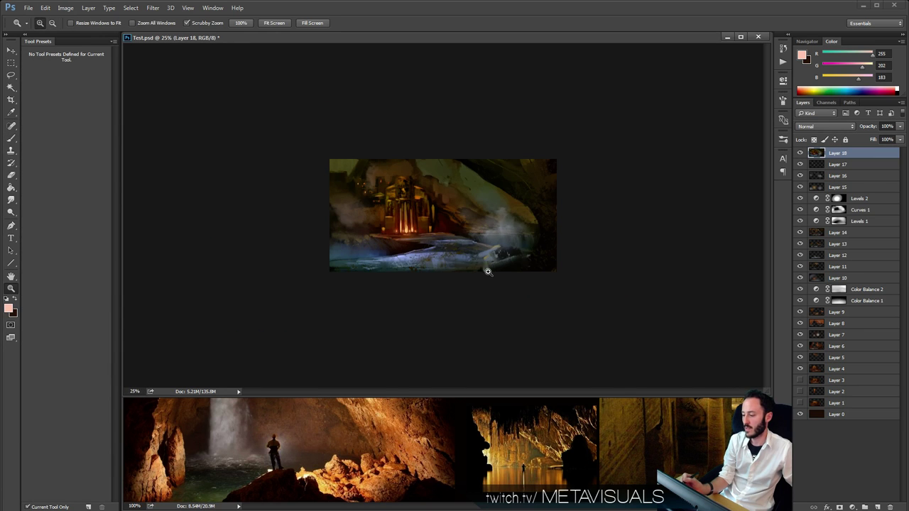
pyautogui.keyDown('ctrl'); pyautogui.click(489, 271); pyautogui.keyUp('ctrl')
pyautogui.keyDown('ctrl'); pyautogui.click(486, 276); pyautogui.keyUp('ctrl')
pyautogui.hotkey('ctrl', '+')
pyautogui.press('b')
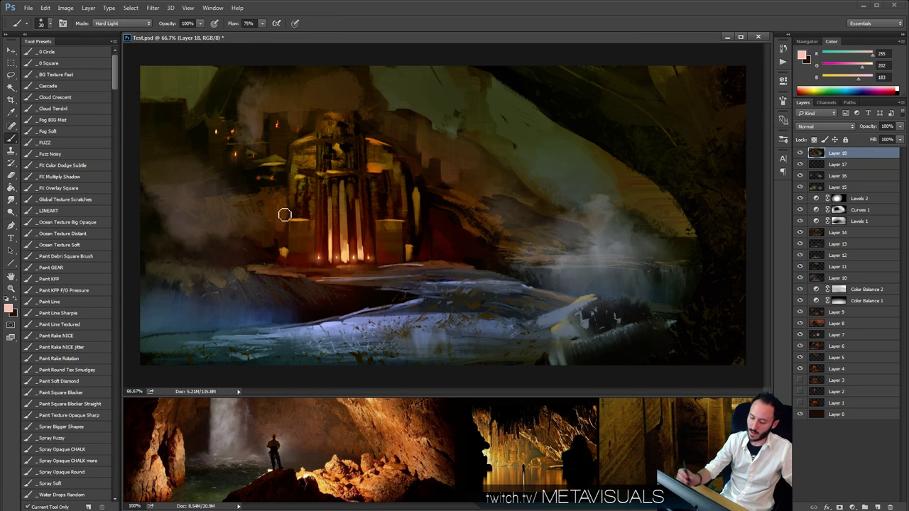
# Switch to the Paint KFP F/G Pressure brush, sample orange (RGB 228, 148, 29) from the left pedestal's lit top, and reduce the size to 10.
pyautogui.click(78, 291)
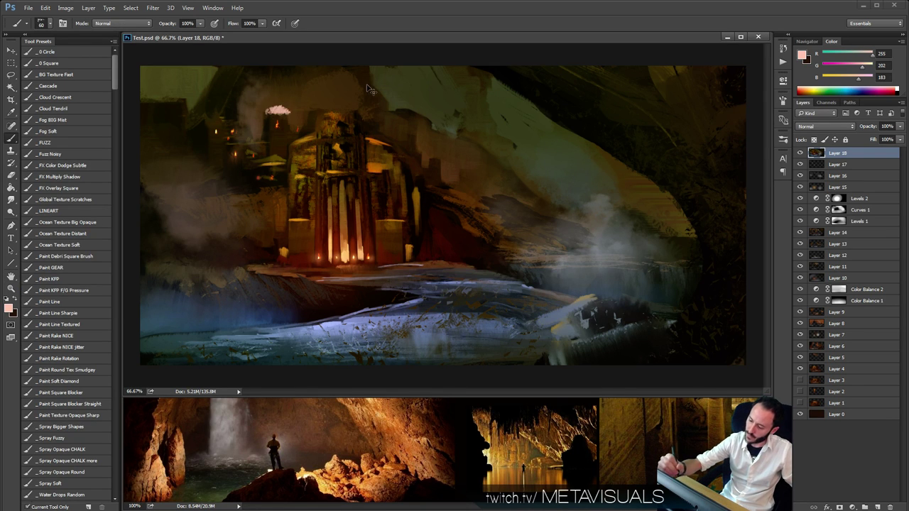
pyautogui.hotkey('ctrl', 'space')
pyautogui.keyDown('ctrl'); pyautogui.doubleClick(324, 107); pyautogui.keyUp('ctrl')
pyautogui.moveTo(326, 144); pyautogui.dragTo(534, 183)
pyautogui.keyDown('alt'); pyautogui.click(364, 320); pyautogui.keyUp('alt')
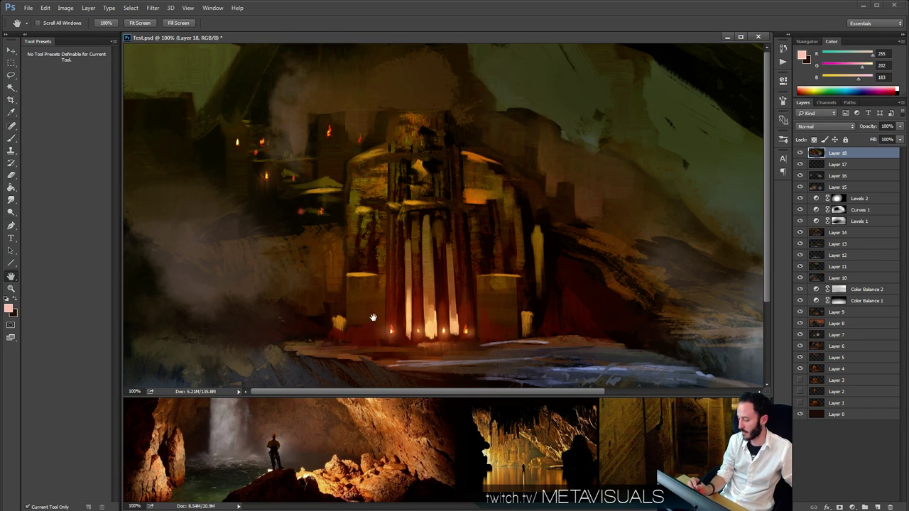
pyautogui.keyDown('alt'); pyautogui.click(360, 272); pyautogui.keyUp('alt')
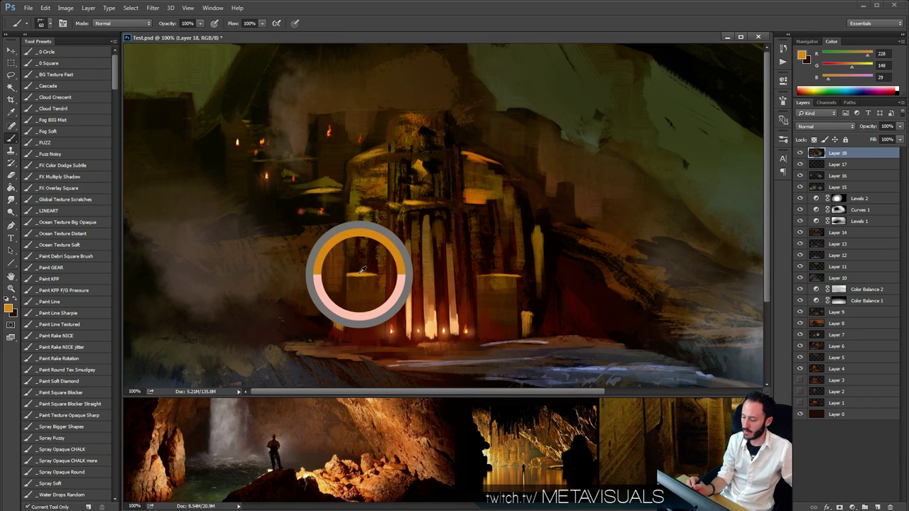
pyautogui.press('[')
pyautogui.press('[')
pyautogui.press('[')
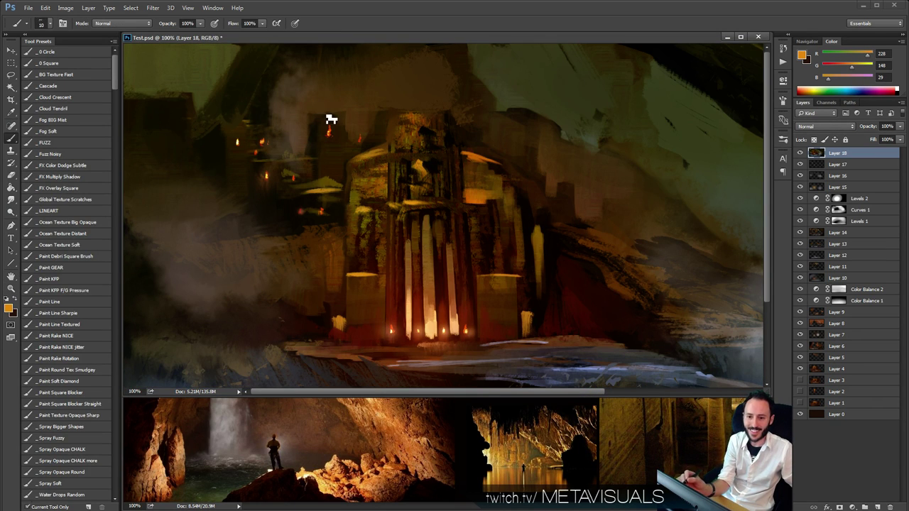
# Paint thin orange edge highlights on the distant rooftops beside the temple and across the temple's upper tower with a small brush.
pyautogui.press('[')
pyautogui.press('[')
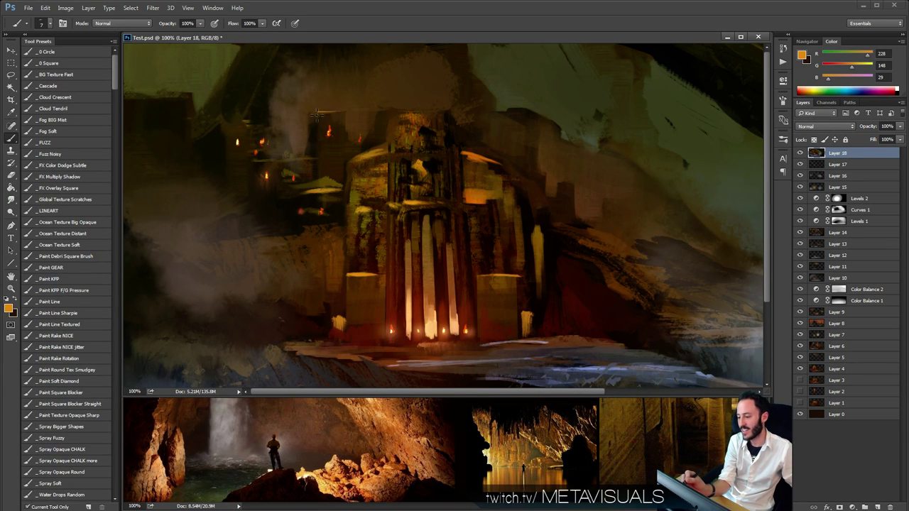
pyautogui.moveTo(310, 111); pyautogui.dragTo(337, 112)
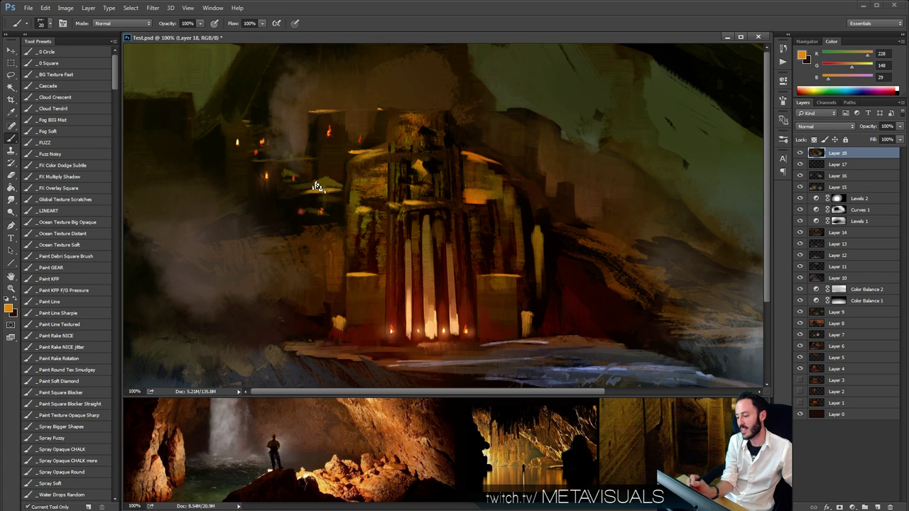
pyautogui.press(']')
pyautogui.press('[')
pyautogui.press('[')
pyautogui.press('[')
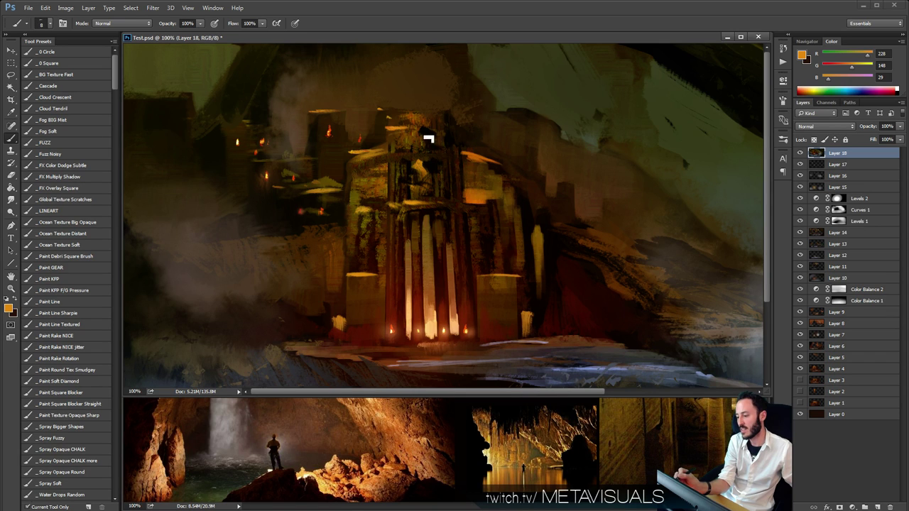
pyautogui.press(']')
pyautogui.moveTo(394, 137)
pyautogui.mouseDown()
pyautogui.moveTo(418, 137)
pyautogui.moveTo(444, 141)
pyautogui.moveTo(398, 144)
pyautogui.moveTo(460, 145)
pyautogui.moveTo(397, 143)
pyautogui.moveTo(459, 144)
pyautogui.moveTo(403, 145)
pyautogui.moveTo(448, 135)
pyautogui.mouseUp()
# Sample the olive green of the cave wall and paint beside the far-left tower with a brush of size 50.
pyautogui.keyDown('alt'); pyautogui.click(509, 192); pyautogui.keyUp('alt')
pyautogui.keyDown('alt'); pyautogui.click(509, 193); pyautogui.keyUp('alt')
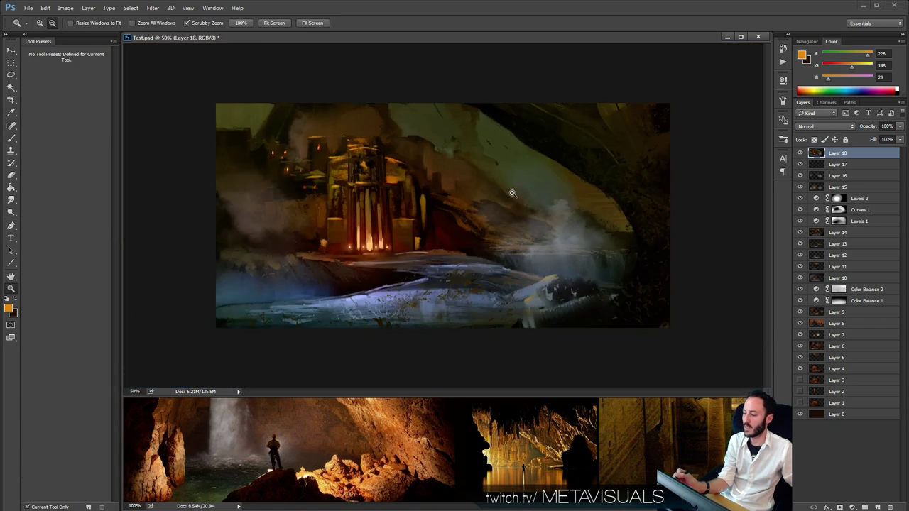
pyautogui.keyDown('alt'); pyautogui.click(490, 205); pyautogui.keyUp('alt')
pyautogui.keyDown('ctrl'); pyautogui.click(404, 252); pyautogui.keyUp('ctrl')
pyautogui.press(']')
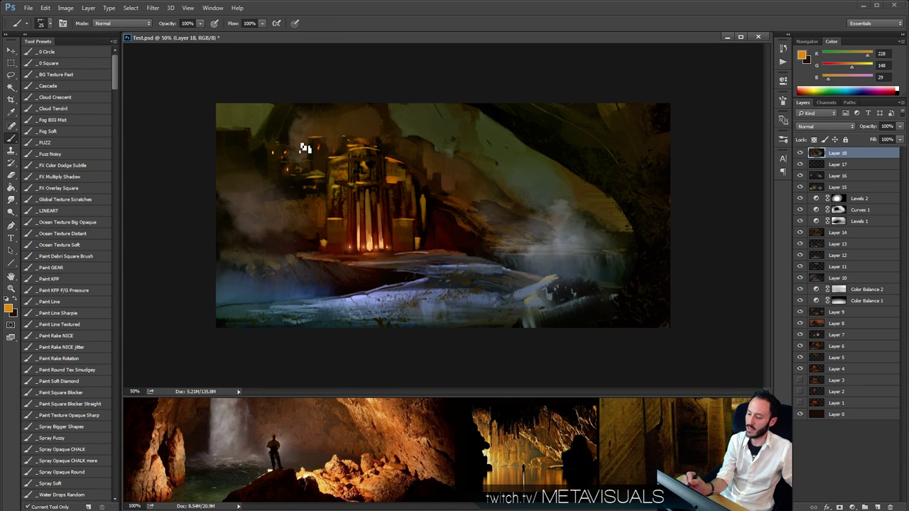
pyautogui.press(']')
pyautogui.keyDown('alt'); pyautogui.click(262, 123); pyautogui.keyUp('alt')
pyautogui.press(']')
pyautogui.press(']')
pyautogui.press(']')
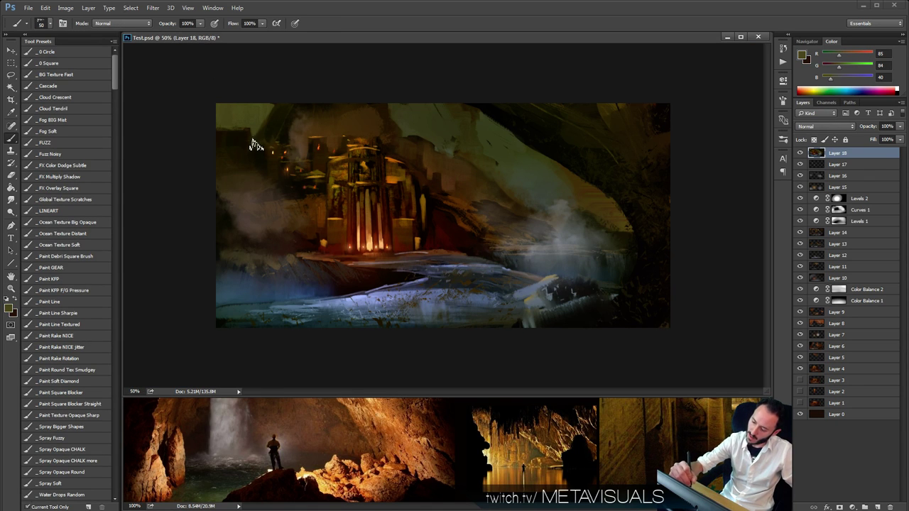
# Paint vertical streaks between the far-left tower and the lit windows, alternating sampled dark brown and olive tones.
pyautogui.keyDown('alt'); pyautogui.click(263, 152); pyautogui.keyUp('alt')
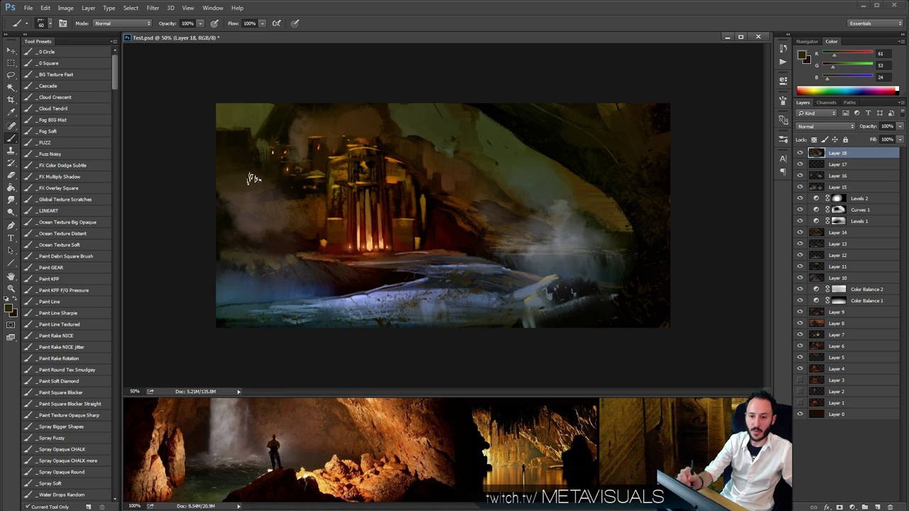
pyautogui.keyDown('alt'); pyautogui.click(262, 151); pyautogui.keyUp('alt')
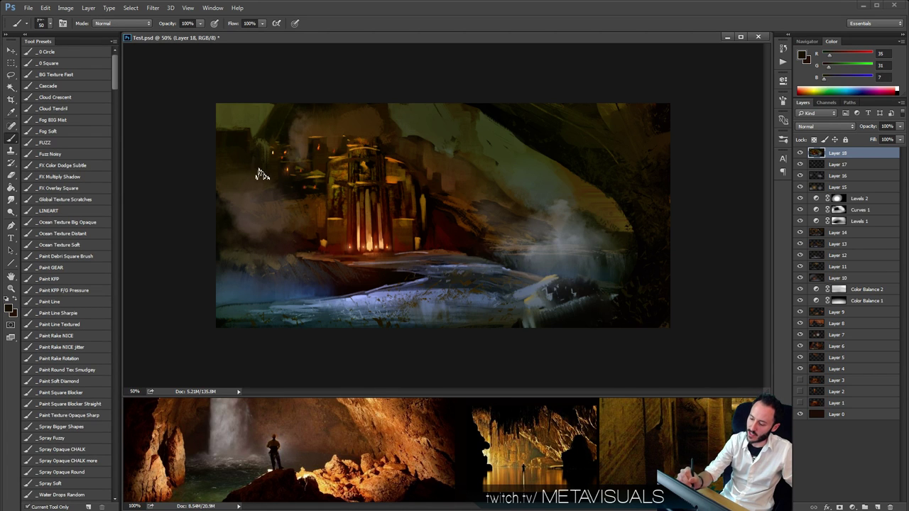
pyautogui.keyDown('alt'); pyautogui.click(264, 145); pyautogui.keyUp('alt')
pyautogui.press('[')
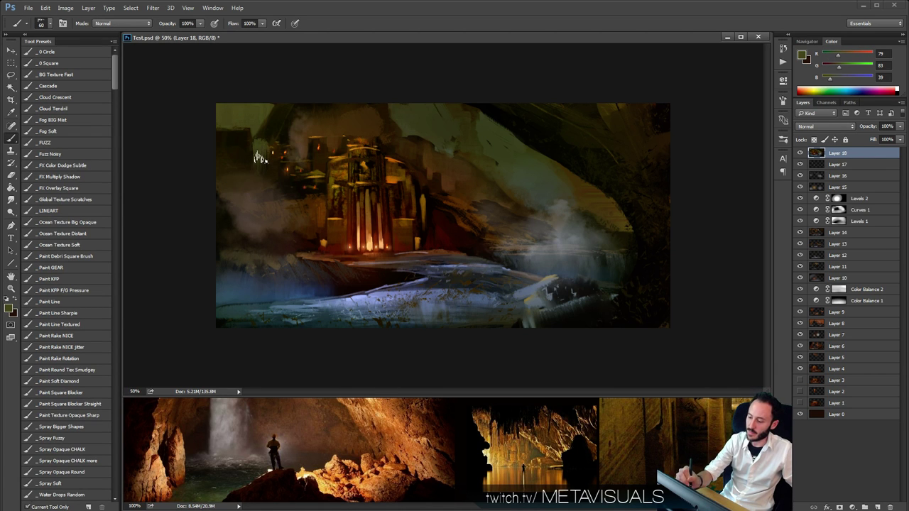
pyautogui.keyDown('alt'); pyautogui.click(266, 152); pyautogui.keyUp('alt')
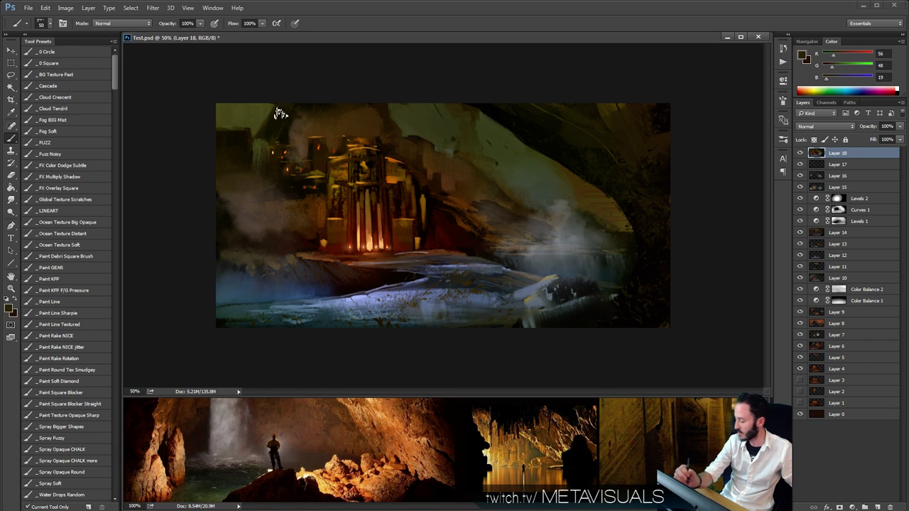
# Refine the vertical streaks and the dark rock above them with a sampled olive tone at brush size 50.
pyautogui.keyDown('alt'); pyautogui.click(263, 144); pyautogui.keyUp('alt')
pyautogui.press(']')
pyautogui.press('[')
pyautogui.press('[')
pyautogui.keyDown('alt'); pyautogui.click(260, 145); pyautogui.keyUp('alt')
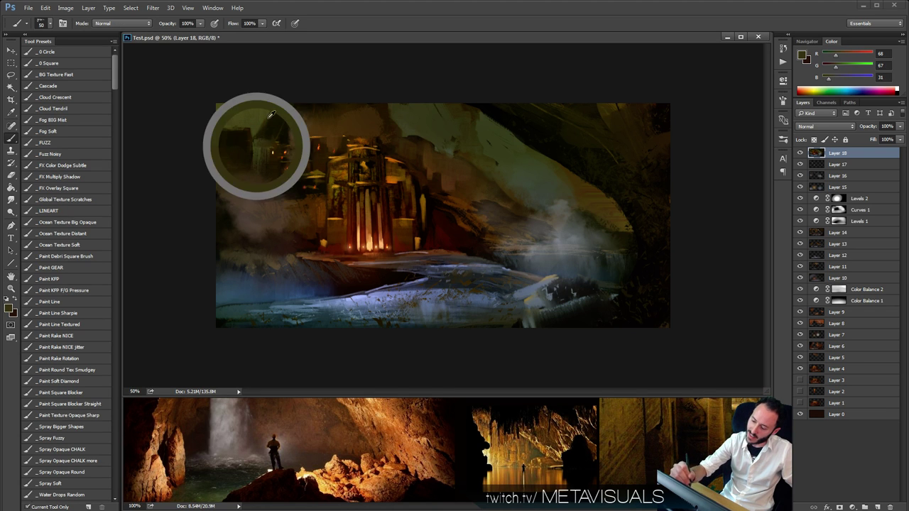
# Sample the grey-brown of the smoke and touch up the streaked area beside the far-left tower at brush size 45.
pyautogui.hotkey('ctrl', 'space')
pyautogui.keyDown('ctrl'); pyautogui.click(292, 145); pyautogui.keyUp('ctrl')
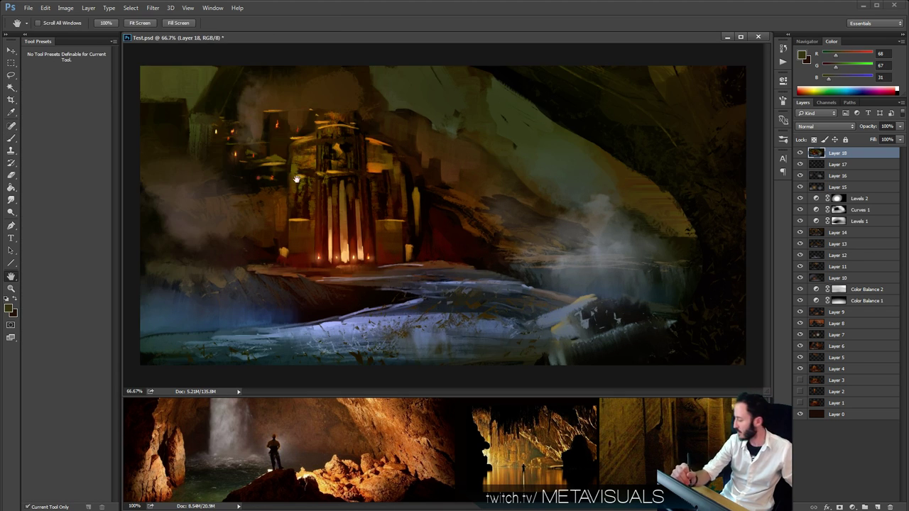
pyautogui.hotkey('alt', 'space')
pyautogui.keyDown('alt'); pyautogui.click(332, 172); pyautogui.keyUp('alt')
pyautogui.keyDown('ctrl'); pyautogui.click(327, 154); pyautogui.keyUp('ctrl')
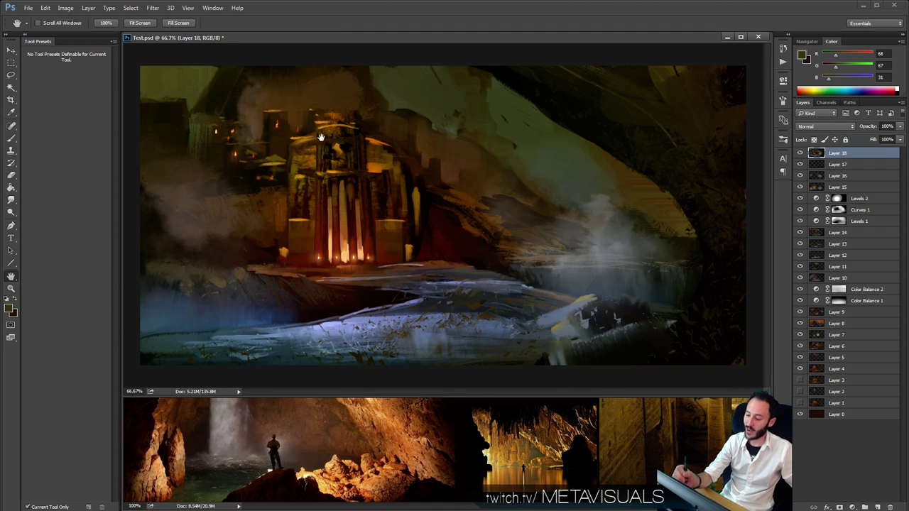
pyautogui.press('space')
pyautogui.keyDown('alt'); pyautogui.click(194, 233); pyautogui.keyUp('alt')
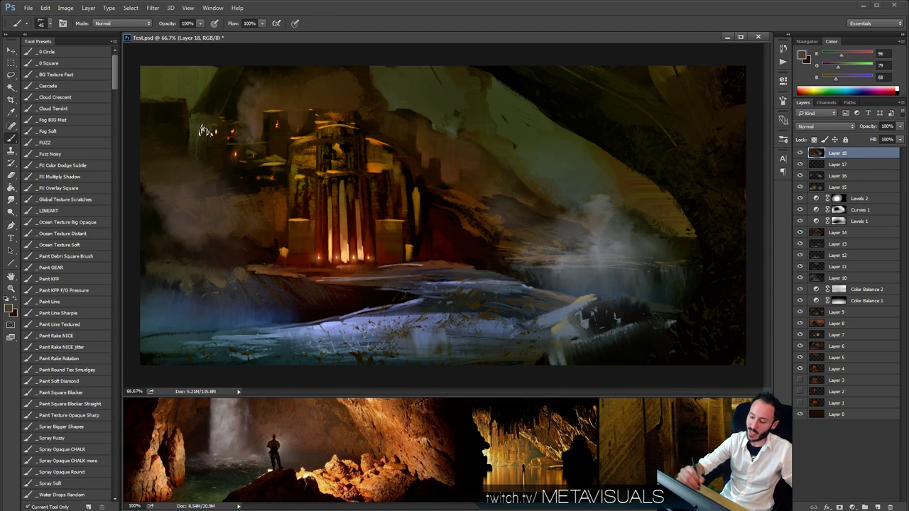
pyautogui.press('space')
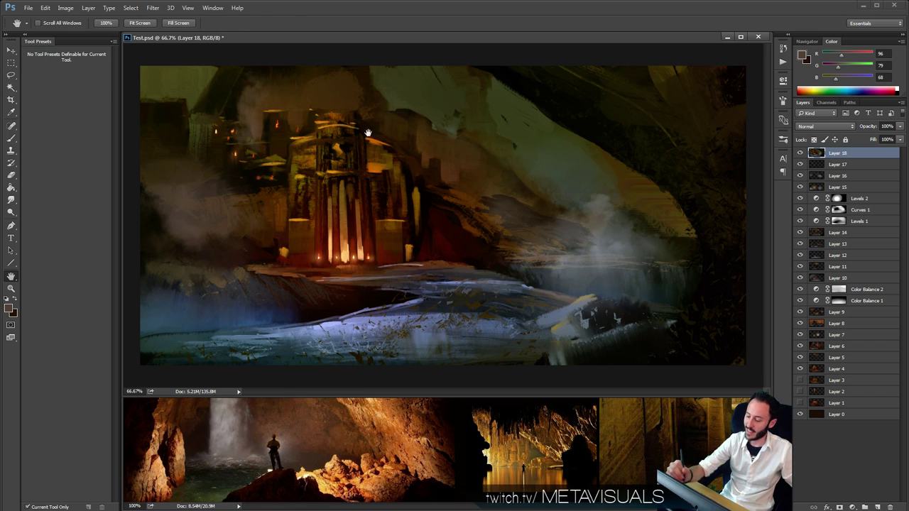
# Paint golden-brown details on the temple's front columns and side ledges, then sample a dark brown beside the left ledge.
pyautogui.press('b')
pyautogui.keyDown('alt'); pyautogui.click(340, 181); pyautogui.keyUp('alt')
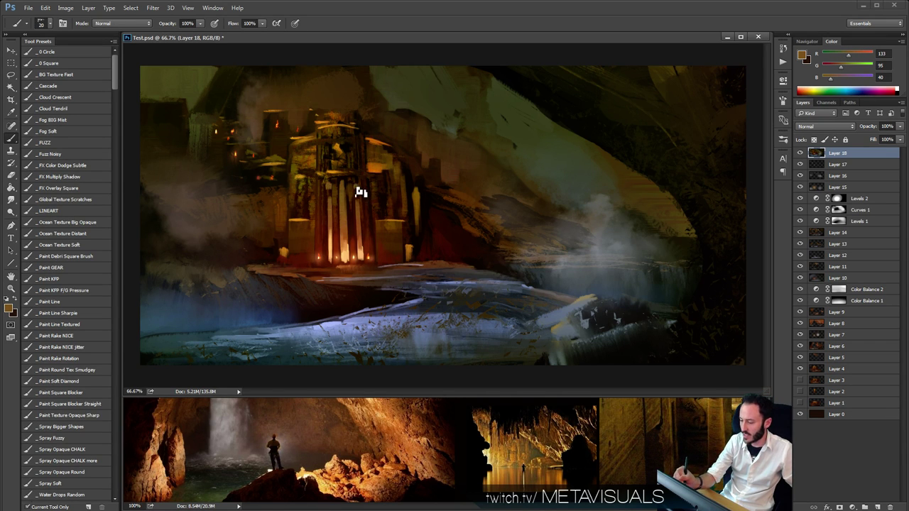
pyautogui.press('h')
pyautogui.press('b')
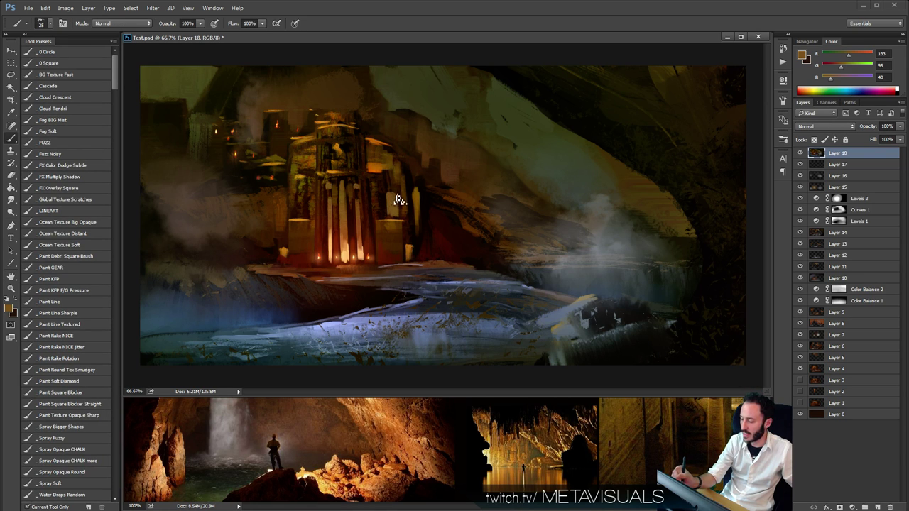
pyautogui.press('h')
pyautogui.press('b')
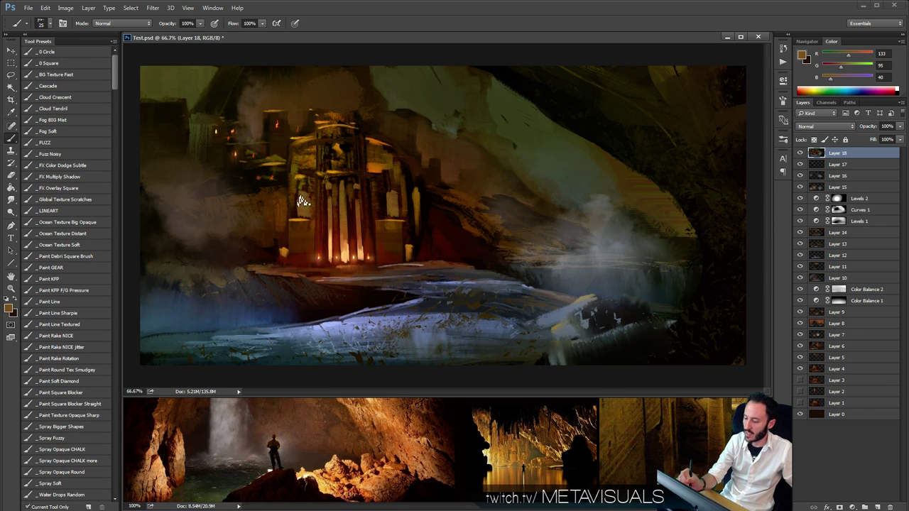
pyautogui.keyDown('alt'); pyautogui.click(298, 195); pyautogui.keyUp('alt')
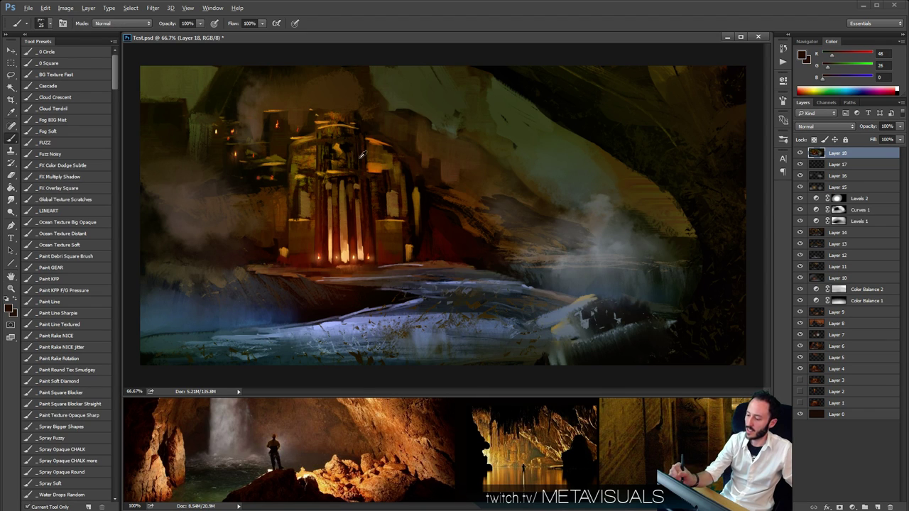
# Sample an orange tone from the temple and paint small details in its upper central niche with a brush of size 15.
pyautogui.keyDown('alt'); pyautogui.click(347, 147); pyautogui.keyUp('alt')
pyautogui.moveTo(346, 148); pyautogui.dragTo(344, 155)
pyautogui.keyDown('alt'); pyautogui.click(344, 155); pyautogui.keyUp('alt')
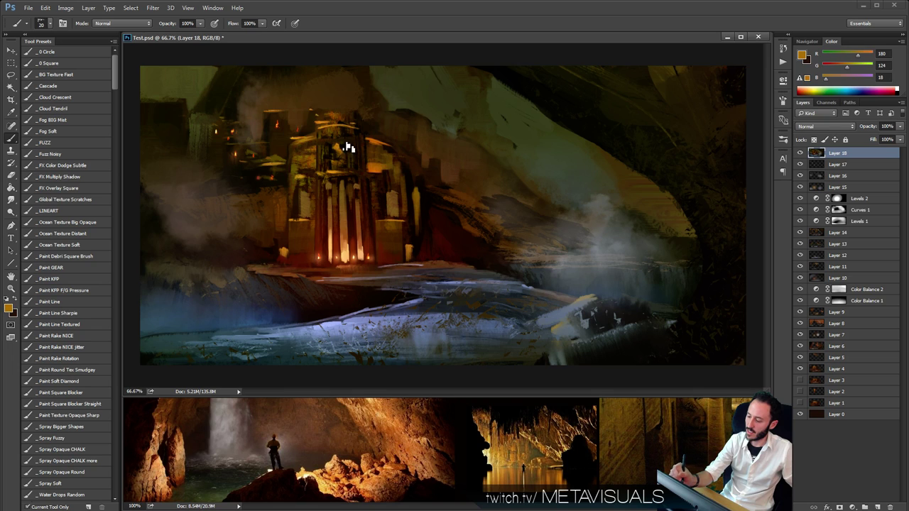
pyautogui.press('[')
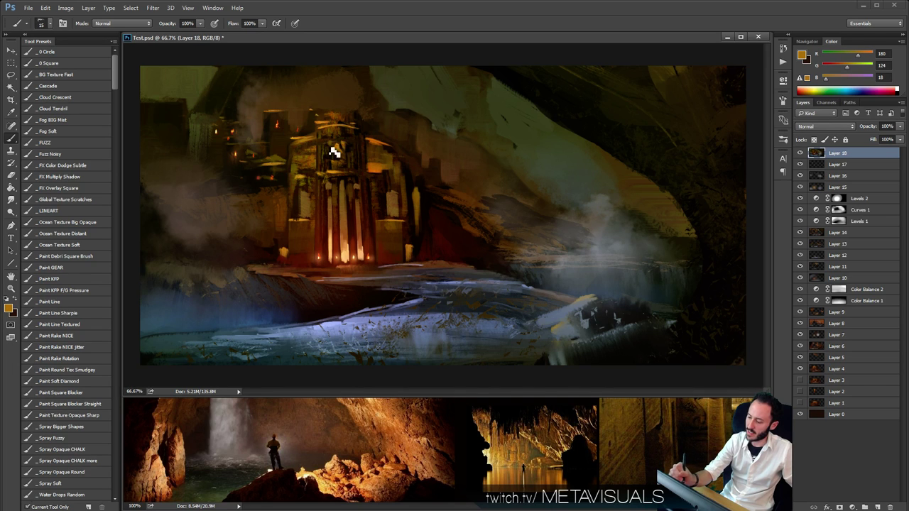
pyautogui.press('[')
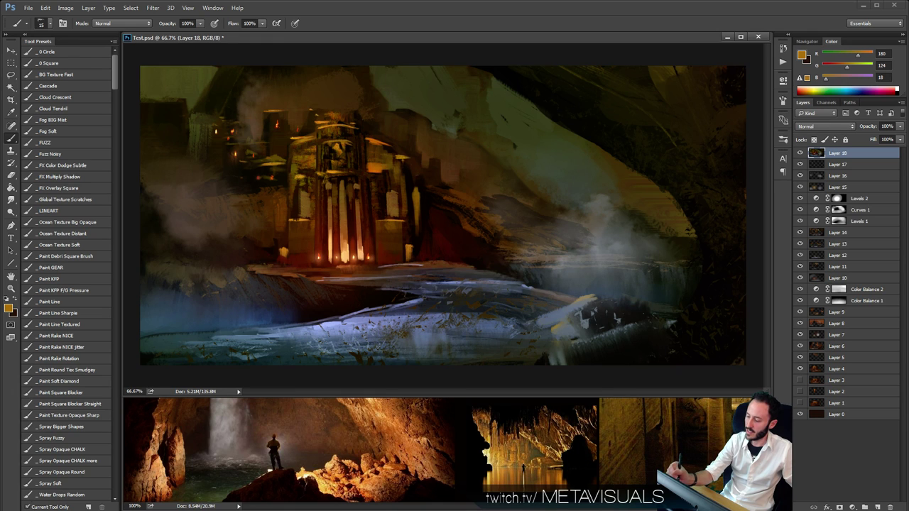
# Paint over the smoke edge and the towers in the painting's upper-left area using sampled brown, olive and dark olive tones.
pyautogui.keyDown('alt'); pyautogui.click(448, 222); pyautogui.keyUp('alt')
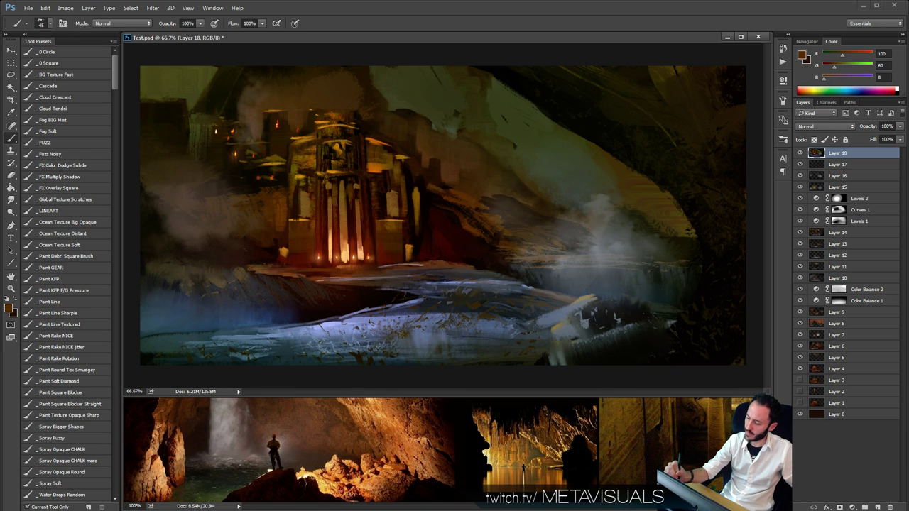
pyautogui.press('[')
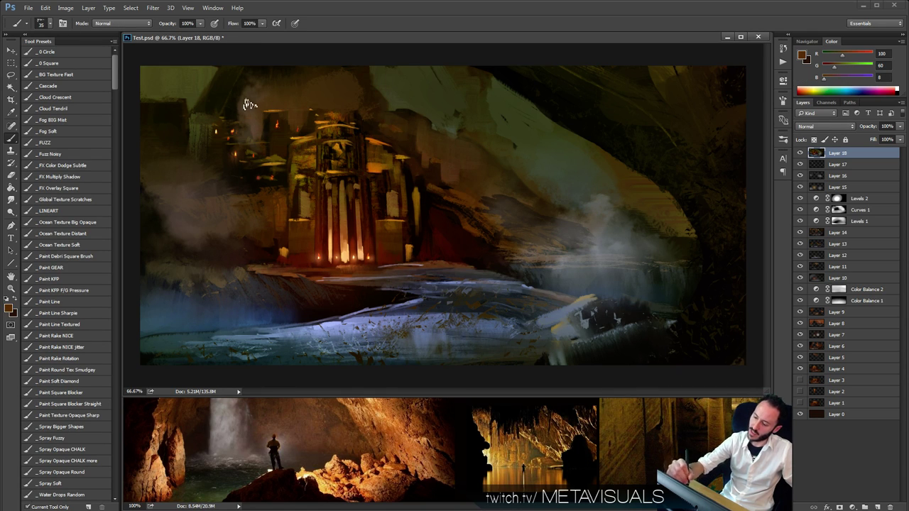
pyautogui.keyDown('alt'); pyautogui.click(245, 104); pyautogui.keyUp('alt')
pyautogui.keyDown('alt'); pyautogui.click(190, 78); pyautogui.keyUp('alt')
pyautogui.press('[')
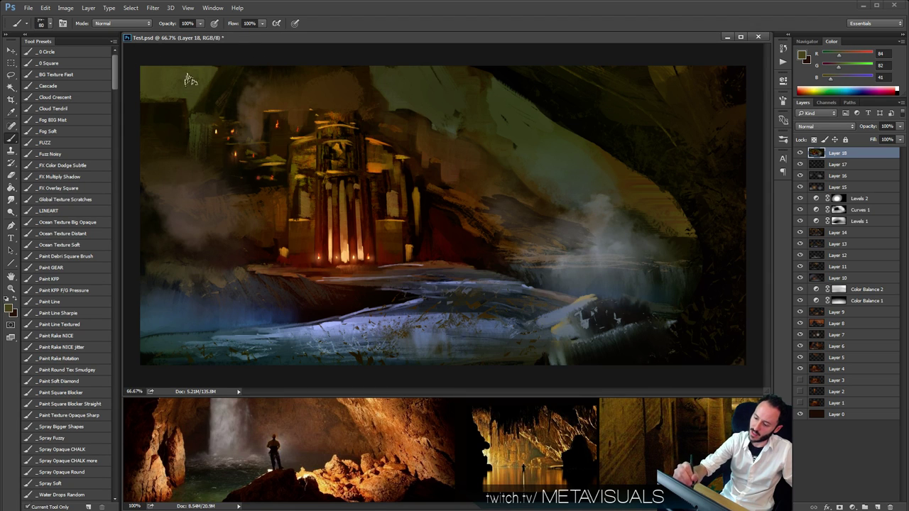
pyautogui.keyDown('alt'); pyautogui.click(194, 106); pyautogui.keyUp('alt')
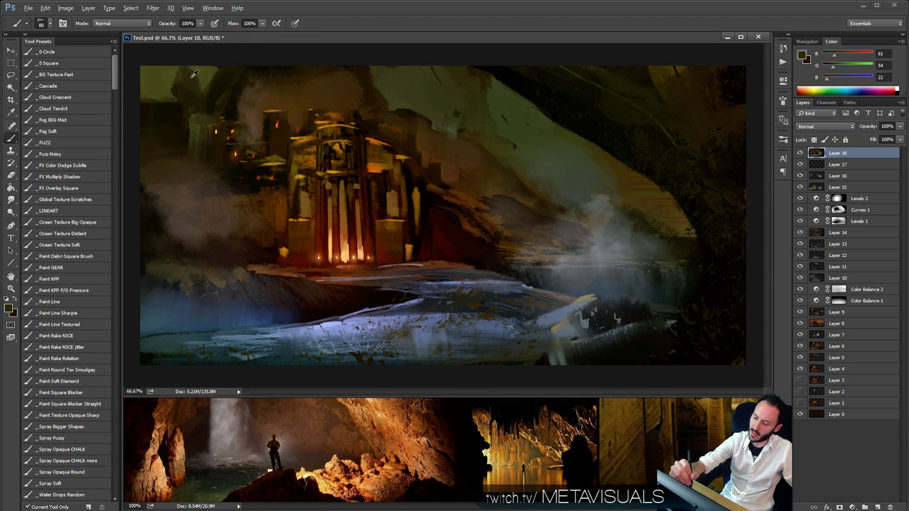
pyautogui.moveTo(198, 99); pyautogui.dragTo(141, 93)
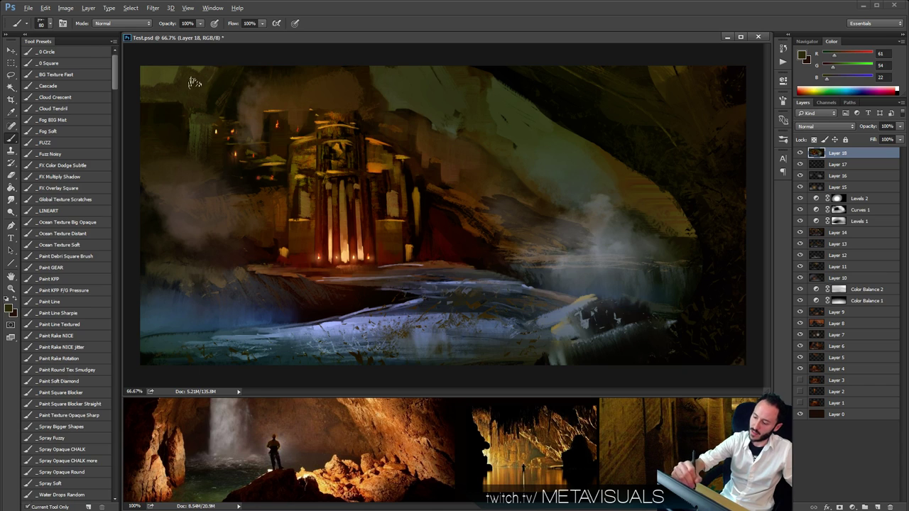
# Sample a dark brown above the temple and paint it over the distant cliff to the temple's upper right.
pyautogui.press('[')
pyautogui.keyDown('alt'); pyautogui.click(376, 98); pyautogui.keyUp('alt')
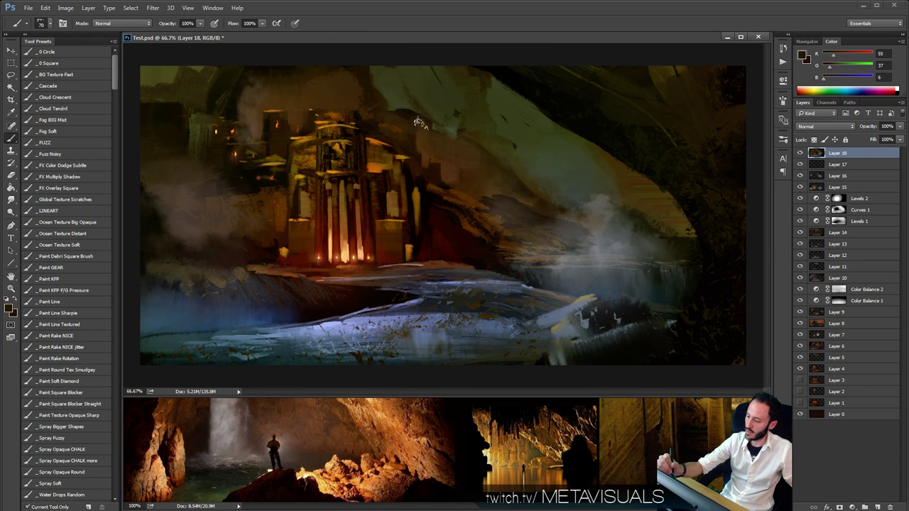
pyautogui.moveTo(424, 113)
pyautogui.mouseDown()
pyautogui.moveTo(396, 110)
pyautogui.moveTo(456, 142)
pyautogui.moveTo(423, 110)
pyautogui.moveTo(437, 101)
pyautogui.moveTo(469, 140)
pyautogui.mouseUp()
pyautogui.keyDown('alt'); pyautogui.click(437, 103); pyautogui.keyUp('alt')
pyautogui.press('space')
pyautogui.press(']')
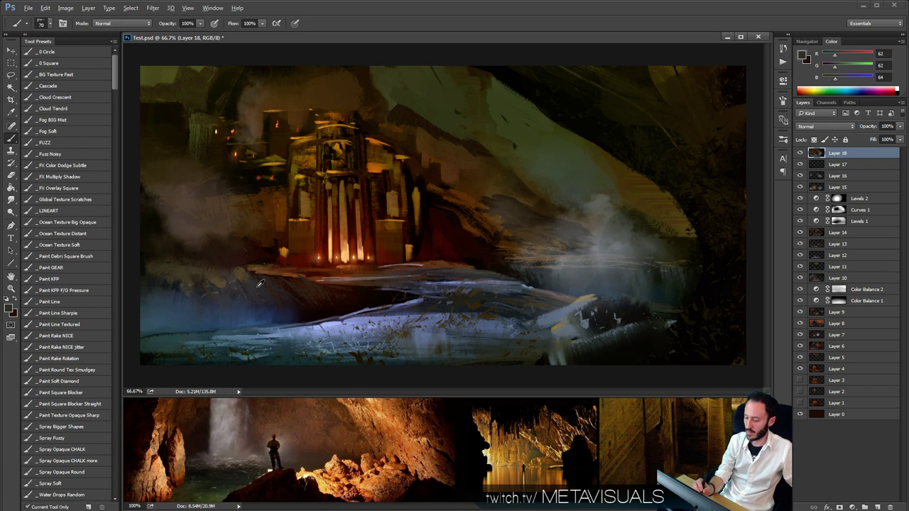
# Paint broad sampled slate-grey strokes over the bank and misty water below and left of the temple.
pyautogui.keyDown('alt'); pyautogui.click(257, 287); pyautogui.keyUp('alt')
pyautogui.moveTo(242, 318); pyautogui.dragTo(310, 311)
pyautogui.moveTo(192, 327); pyautogui.dragTo(281, 324)
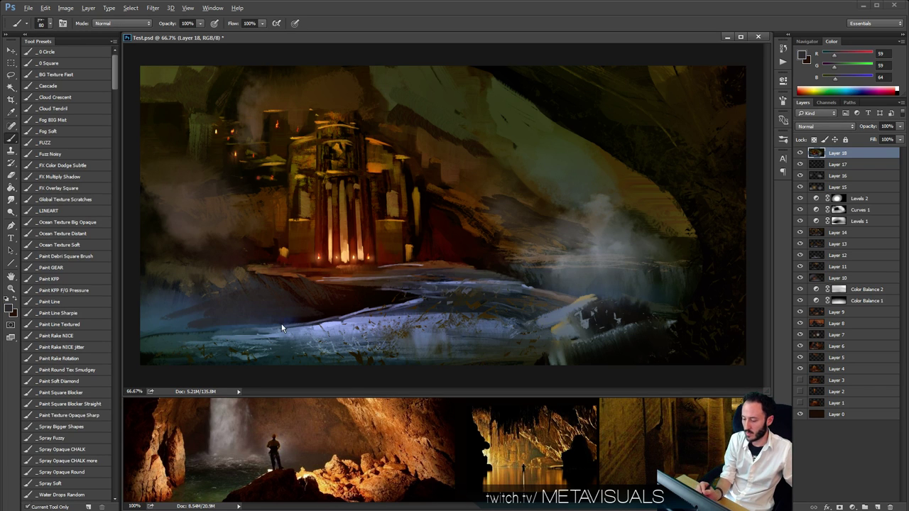
pyautogui.keyDown('alt'); pyautogui.click(211, 309); pyautogui.keyUp('alt')
pyautogui.keyDown('alt'); pyautogui.click(182, 320); pyautogui.keyUp('alt')
pyautogui.press('h')
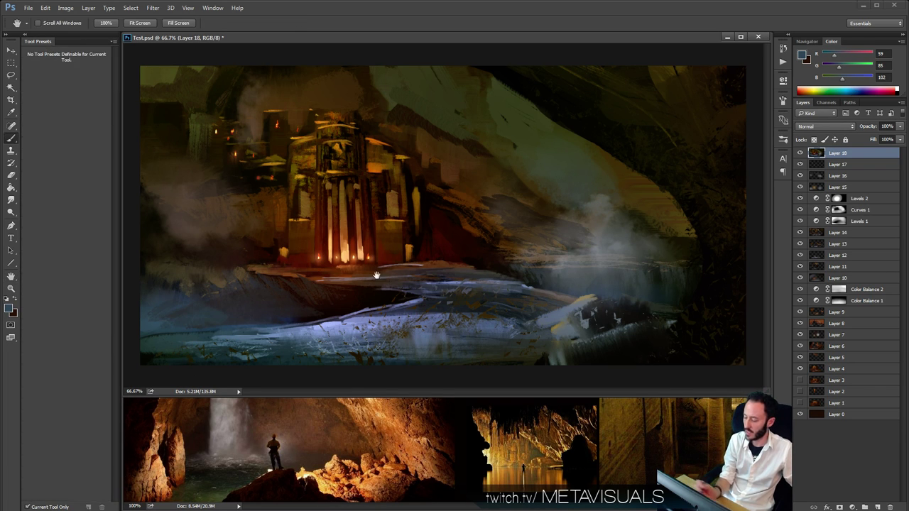
pyautogui.press('b')
# Paint a dark rocky mound over the smoke left of the temple base using sampled dark brown tones.
pyautogui.keyDown('alt'); pyautogui.click(284, 248); pyautogui.keyUp('alt')
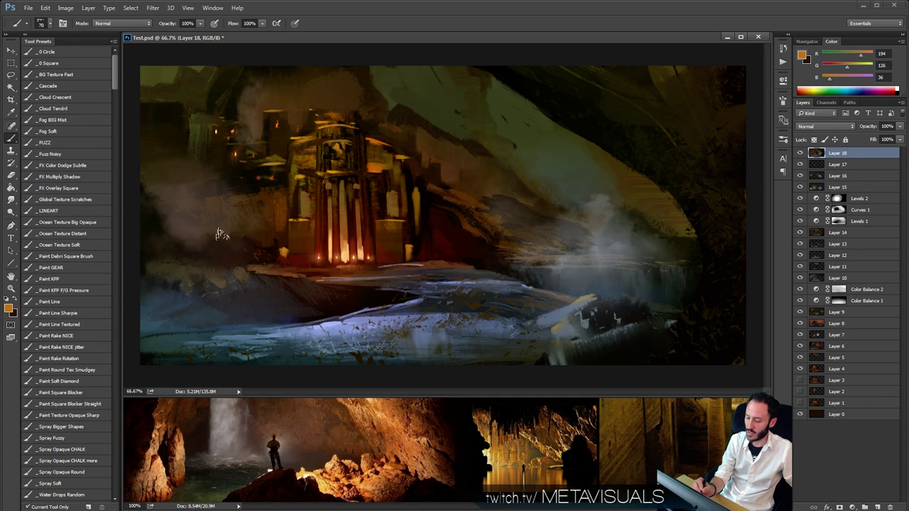
pyautogui.keyDown('alt'); pyautogui.click(216, 265); pyautogui.keyUp('alt')
pyautogui.press('[')
pyautogui.moveTo(225, 229)
pyautogui.mouseDown()
pyautogui.moveTo(187, 245)
pyautogui.moveTo(250, 244)
pyautogui.moveTo(198, 237)
pyautogui.moveTo(145, 246)
pyautogui.mouseUp()
pyautogui.keyDown('alt'); pyautogui.click(150, 213); pyautogui.keyUp('alt')
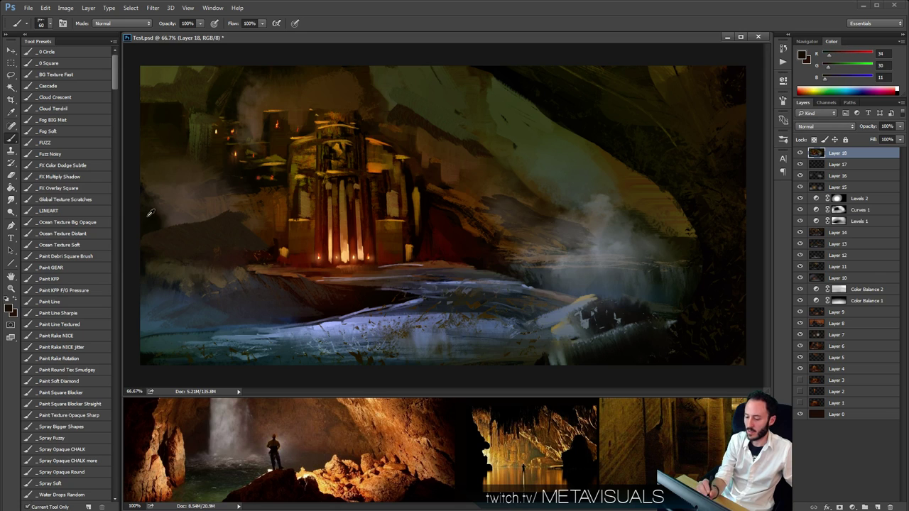
pyautogui.moveTo(215, 238)
pyautogui.mouseDown()
pyautogui.moveTo(142, 260)
pyautogui.moveTo(248, 255)
pyautogui.moveTo(189, 262)
pyautogui.mouseUp()
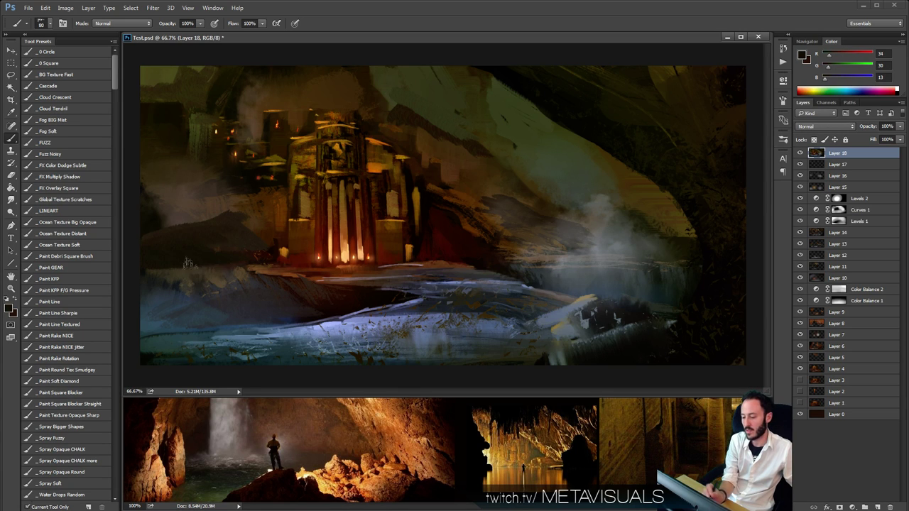
pyautogui.keyDown('alt'); pyautogui.click(254, 207); pyautogui.keyUp('alt')
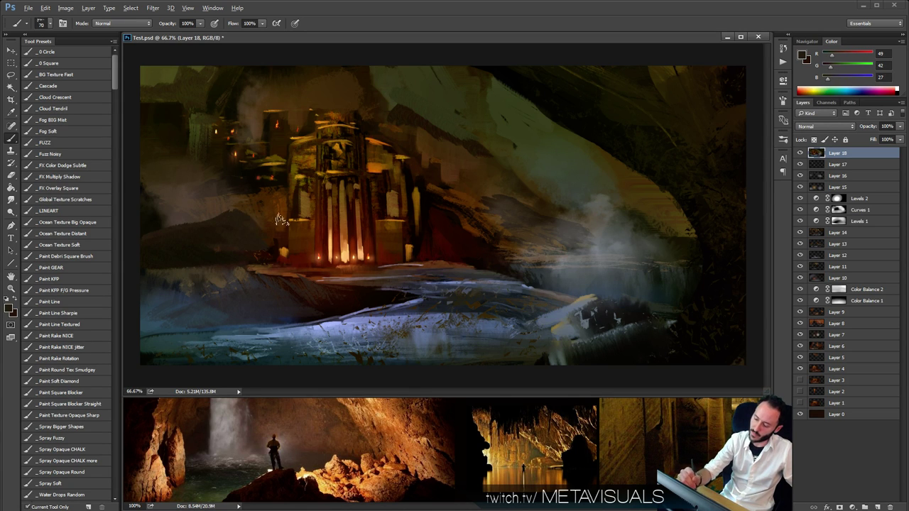
# Paint the rocky slope just left of the temple with warm brown tones sampled around the temple.
pyautogui.keyDown('alt'); pyautogui.click(279, 213); pyautogui.keyUp('alt')
pyautogui.press('[')
pyautogui.press('[')
pyautogui.press('[')
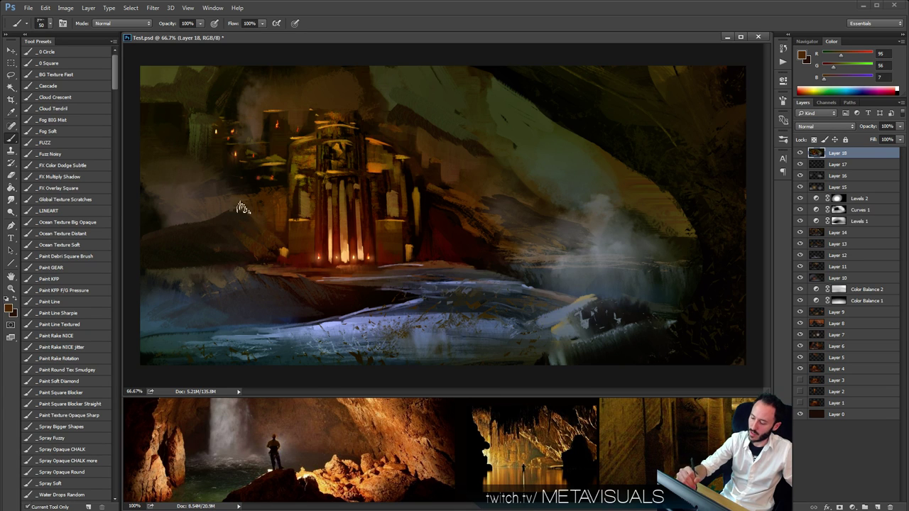
pyautogui.keyDown('alt'); pyautogui.click(327, 243); pyautogui.keyUp('alt')
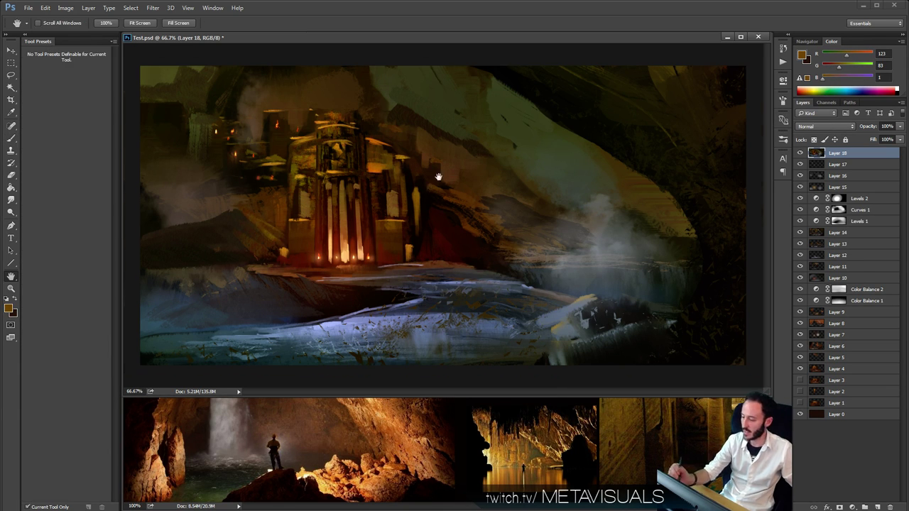
pyautogui.keyDown('alt'); pyautogui.click(264, 221); pyautogui.keyUp('alt')
# Paint sampled muted browns over the hazy background above the temple and beside its upper-right edge.
pyautogui.keyDown('alt'); pyautogui.click(376, 105); pyautogui.keyUp('alt')
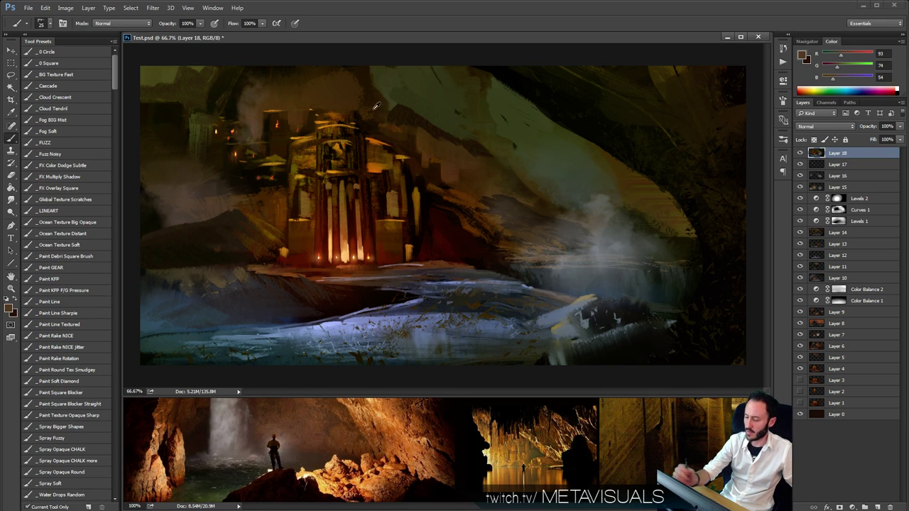
pyautogui.press(']')
pyautogui.press(']')
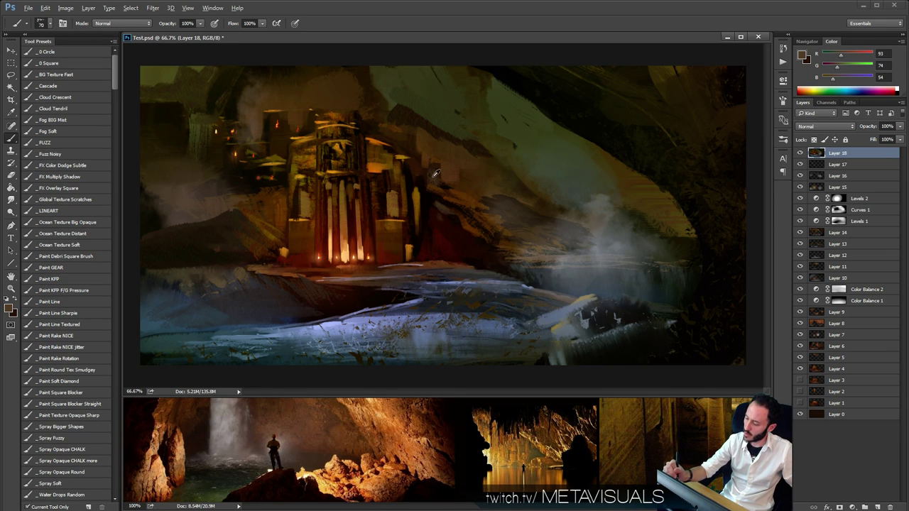
pyautogui.keyDown('alt'); pyautogui.click(432, 180); pyautogui.keyUp('alt')
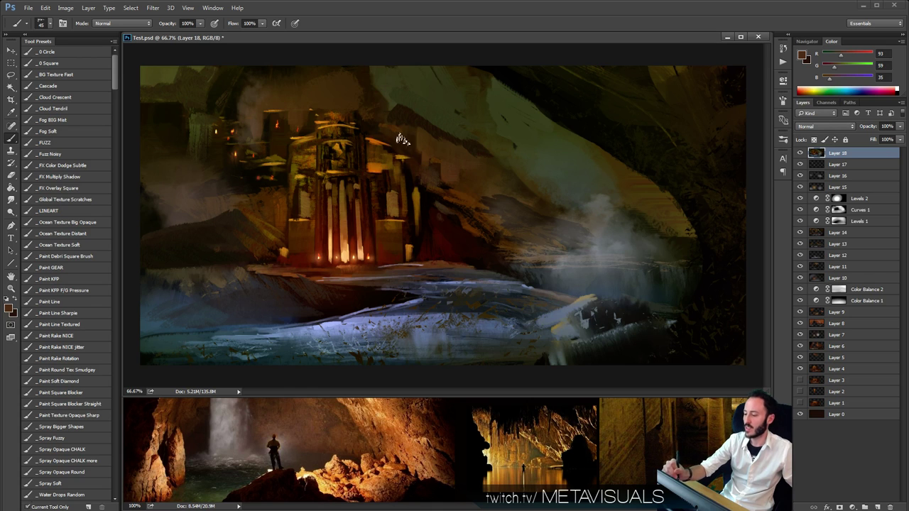
pyautogui.press(']')
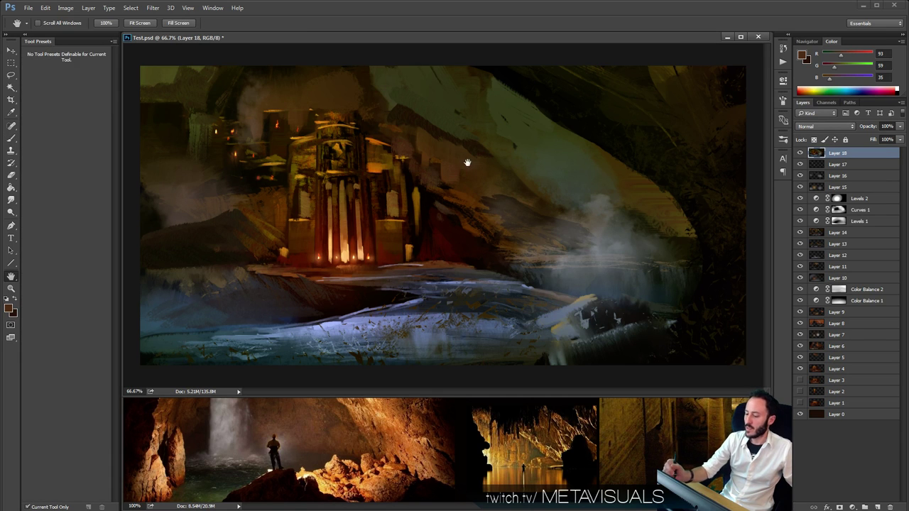
# Sample a very dark brown below the distant towers and paint it over the smoke at the painting's left side.
pyautogui.keyDown('alt'); pyautogui.click(234, 182); pyautogui.keyUp('alt')
pyautogui.keyDown('alt'); pyautogui.click(233, 172); pyautogui.keyUp('alt')
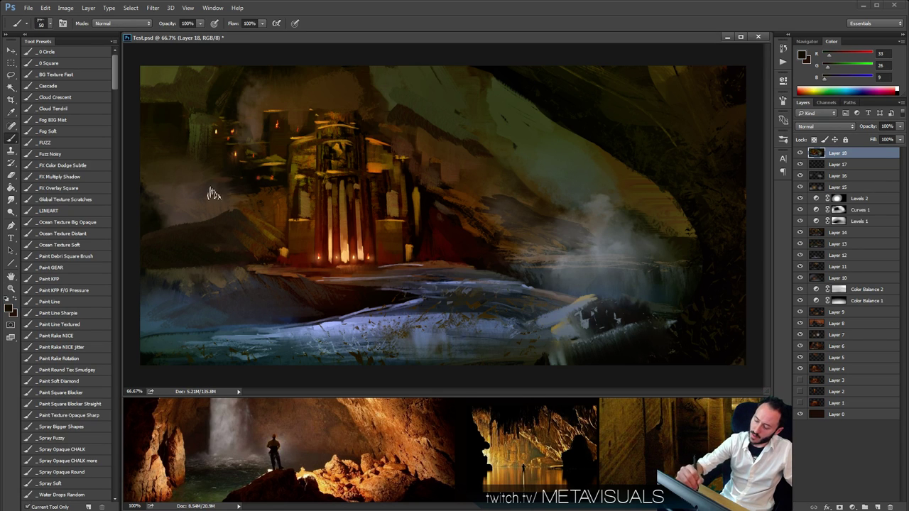
pyautogui.press(']')
pyautogui.press(']')
pyautogui.press(']')
pyautogui.press(']')
pyautogui.press(']')
pyautogui.moveTo(223, 193); pyautogui.dragTo(178, 192)
pyautogui.press('[')
pyautogui.press('[')
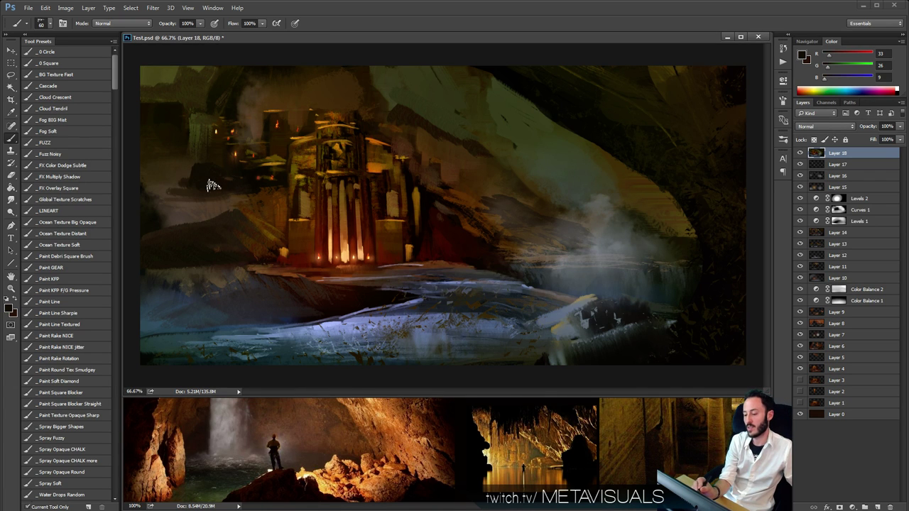
# Paint thin golden-brown ledge highlights left of the temple and beside the distant towers, using colours sampled from the painting.
pyautogui.press('space')
pyautogui.keyDown('alt'); pyautogui.click(523, 263); pyautogui.keyUp('alt')
pyautogui.keyDown('alt'); pyautogui.click(523, 262); pyautogui.keyUp('alt')
pyautogui.keyDown('alt'); pyautogui.click(523, 263); pyautogui.keyUp('alt')
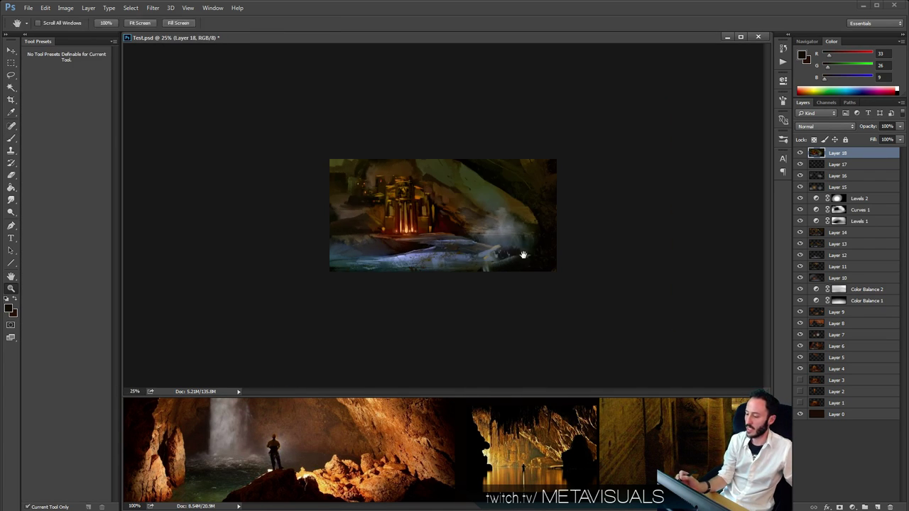
pyautogui.keyDown('ctrl'); pyautogui.click(529, 258); pyautogui.keyUp('ctrl')
pyautogui.keyDown('ctrl'); pyautogui.click(539, 262); pyautogui.keyUp('ctrl')
pyautogui.press('space')
pyautogui.keyDown('ctrl'); pyautogui.click(421, 204); pyautogui.keyUp('ctrl')
pyautogui.keyDown('alt'); pyautogui.click(304, 202); pyautogui.keyUp('alt')
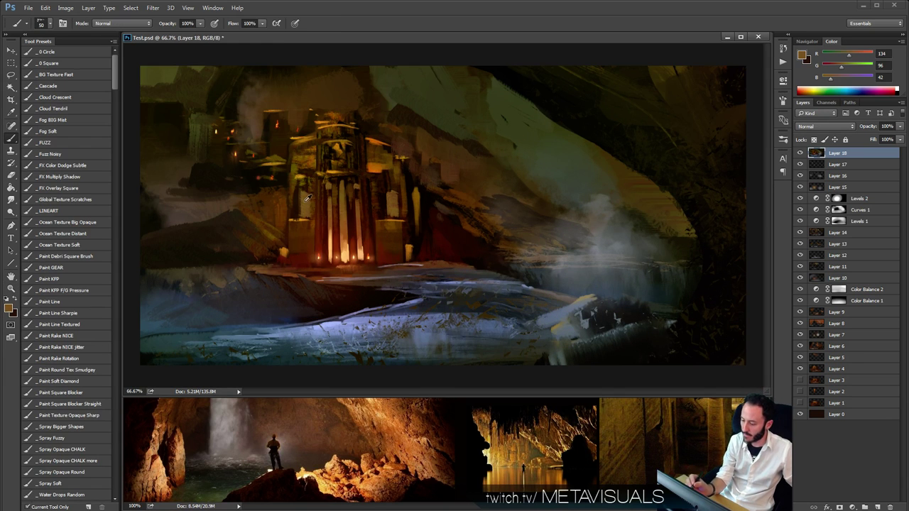
pyautogui.press('[')
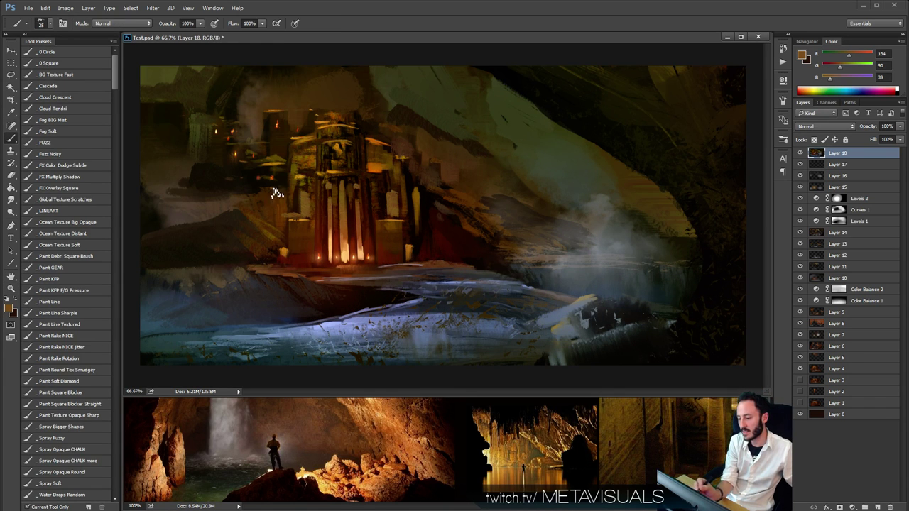
pyautogui.moveTo(262, 197); pyautogui.dragTo(211, 194)
pyautogui.press('space')
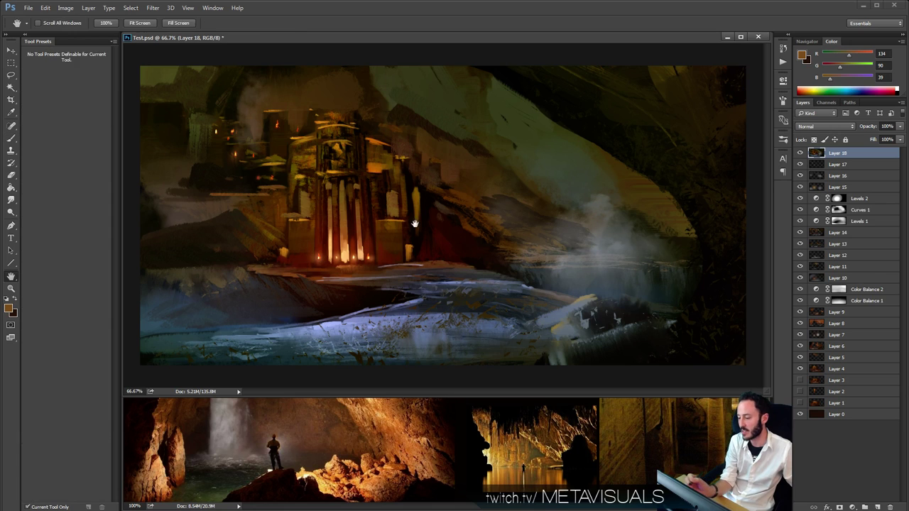
pyautogui.keyDown('alt'); pyautogui.click(264, 111); pyautogui.keyUp('alt')
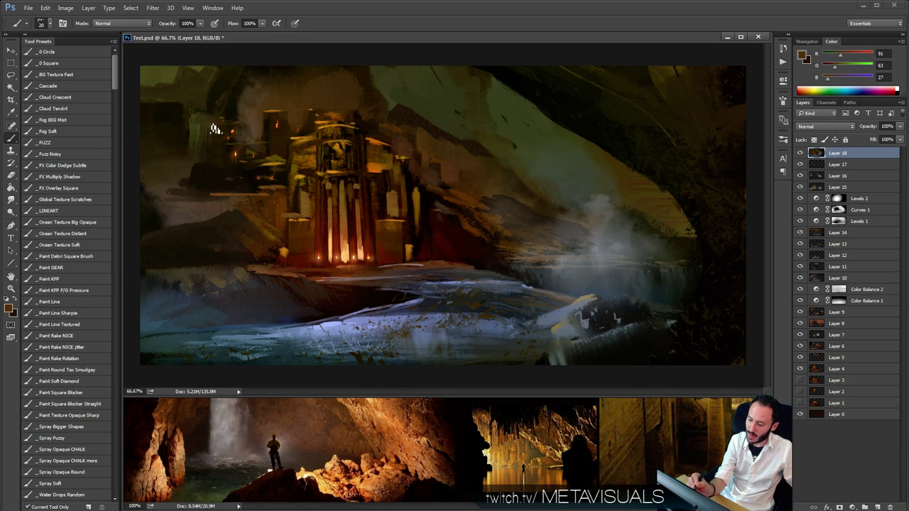
# Paint flat orange-brown ledge highlights across the distant cliff between the temple and the cave opening's right edge.
pyautogui.keyDown('alt'); pyautogui.click(273, 107); pyautogui.keyUp('alt')
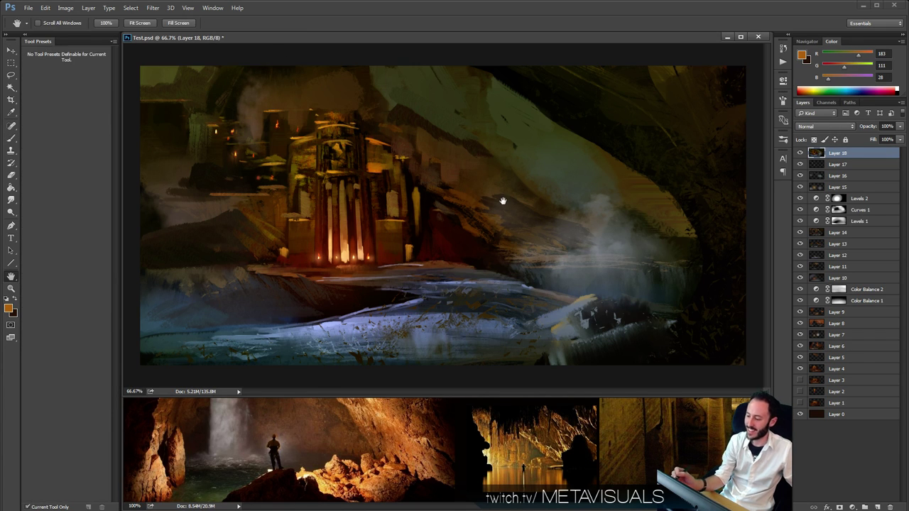
pyautogui.press(']')
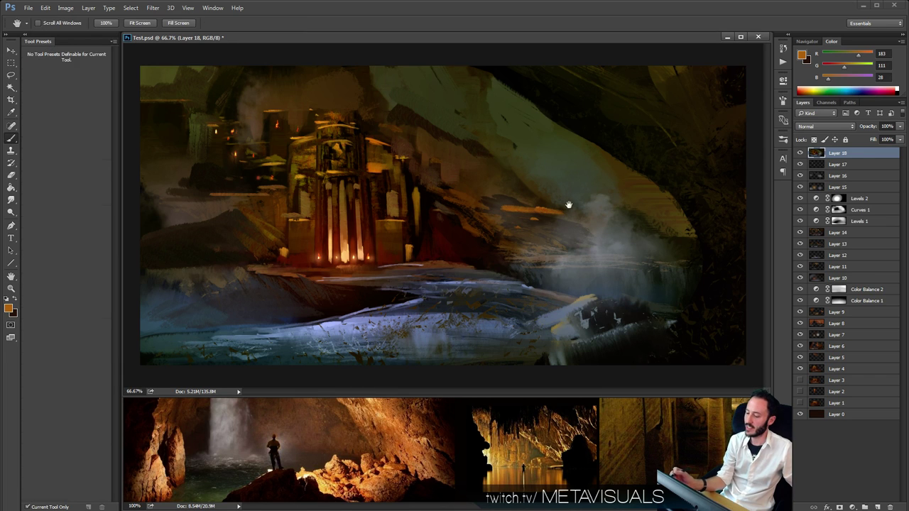
pyautogui.keyDown('alt'); pyautogui.click(531, 209); pyautogui.keyUp('alt')
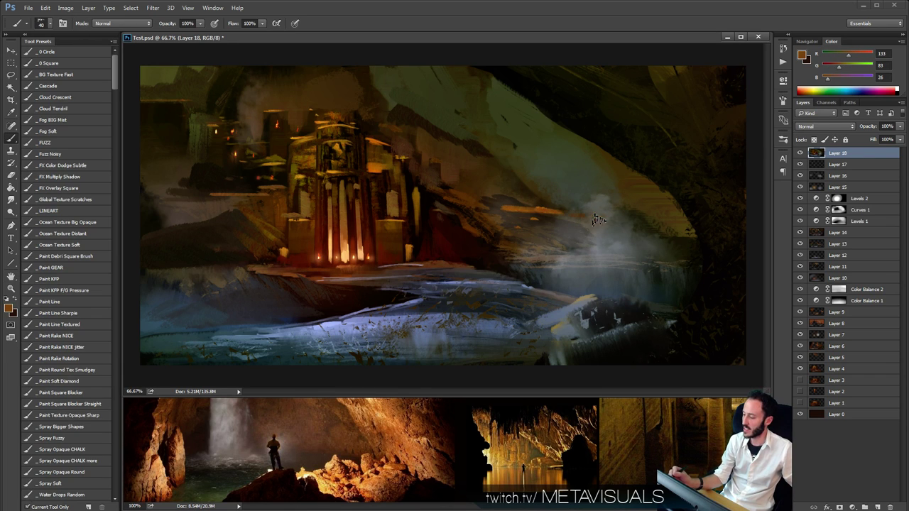
pyautogui.keyDown('alt'); pyautogui.click(671, 227); pyautogui.keyUp('alt')
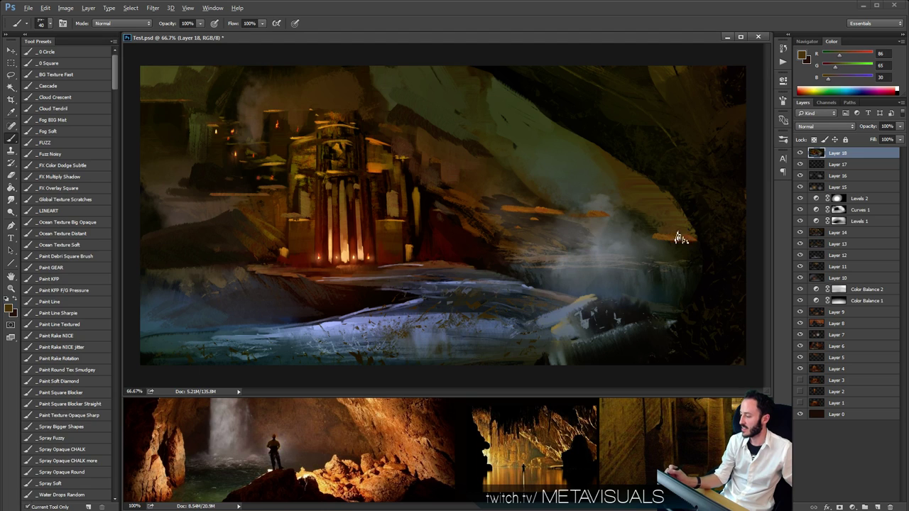
pyautogui.press('space')
# Sample a neutral grey from the mist and brush it over the plume above the waterfall right of the temple.
pyautogui.keyDown('alt'); pyautogui.click(612, 219); pyautogui.keyUp('alt')
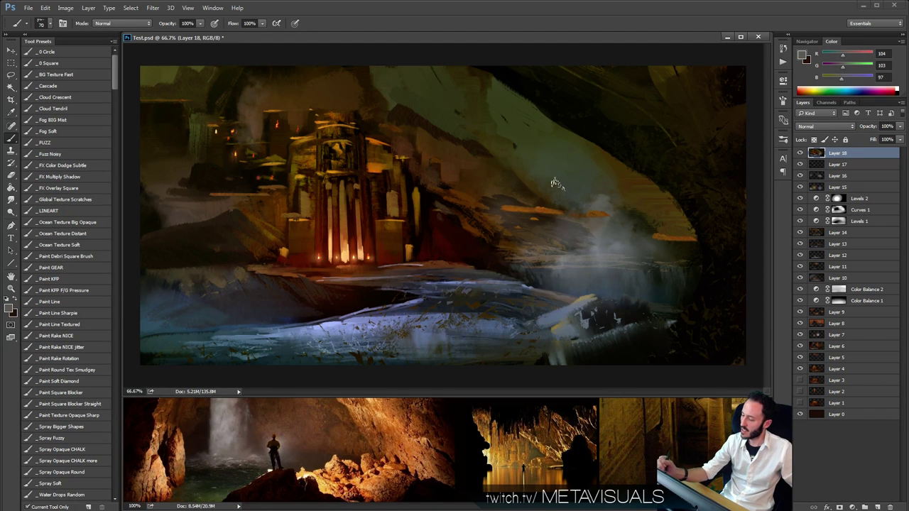
pyautogui.moveTo(556, 183)
pyautogui.mouseDown()
pyautogui.moveTo(619, 208)
pyautogui.moveTo(635, 202)
pyautogui.moveTo(660, 220)
pyautogui.mouseUp()
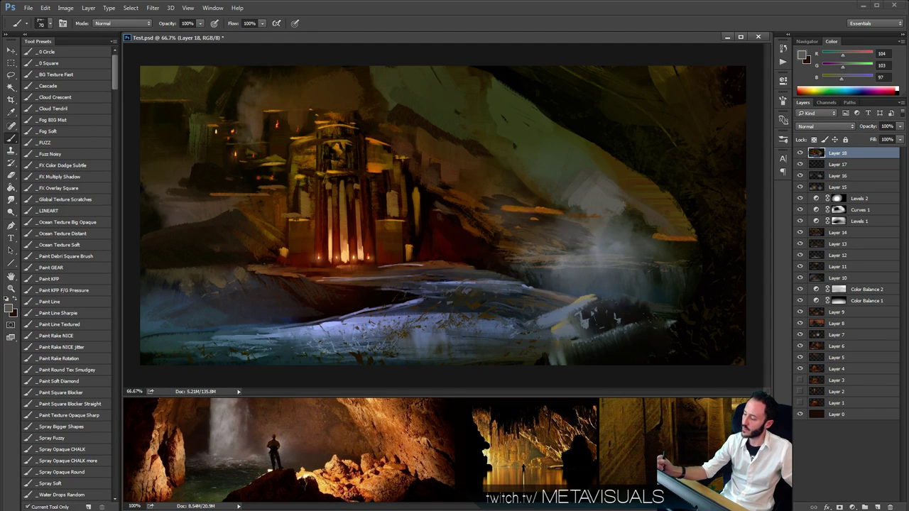
pyautogui.press('space')
# Sample a reddish brown from the cave reference photo and paint it broadly over the painting's upper-right cave wall.
pyautogui.keyDown('alt'); pyautogui.click(367, 445); pyautogui.keyUp('alt')
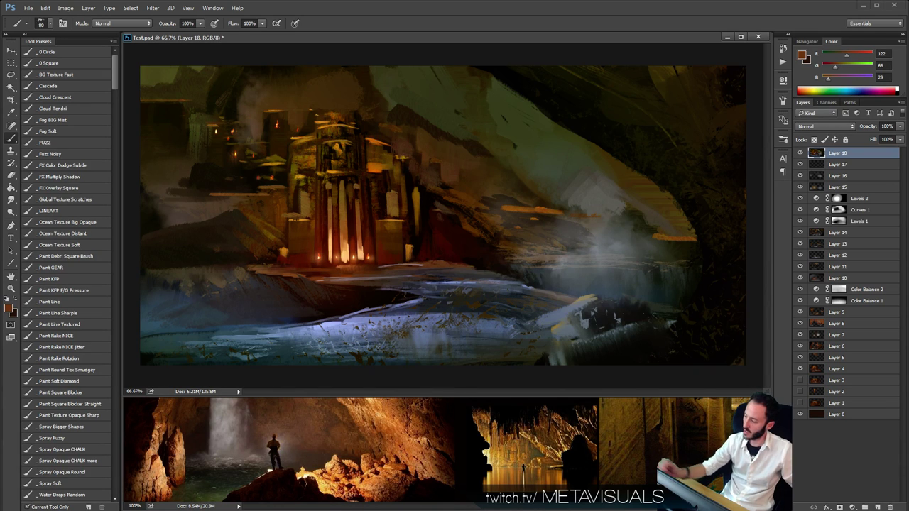
pyautogui.press(']')
pyautogui.press(']')
pyautogui.press(']')
pyautogui.press(']')
pyautogui.moveTo(660, 96); pyautogui.dragTo(625, 64)
pyautogui.hotkey('ctrl', 'z')
pyautogui.moveTo(660, 96); pyautogui.dragTo(620, 66)
pyautogui.moveTo(694, 147); pyautogui.dragTo(641, 63)
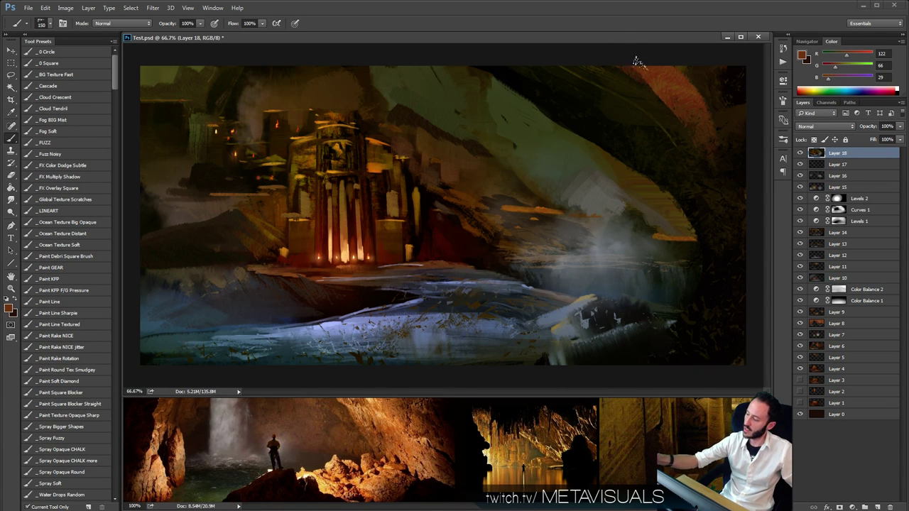
pyautogui.moveTo(704, 109); pyautogui.dragTo(703, 69)
# Smudge the reddish-brown strokes on the upper-right cave wall to blend them into the dark rock.
pyautogui.press('r')
pyautogui.press(']')
pyautogui.press(']')
pyautogui.moveTo(687, 107)
pyautogui.mouseDown()
pyautogui.moveTo(723, 182)
pyautogui.moveTo(636, 72)
pyautogui.moveTo(693, 138)
pyautogui.moveTo(737, 164)
pyautogui.moveTo(714, 89)
pyautogui.moveTo(761, 186)
pyautogui.moveTo(701, 97)
pyautogui.mouseUp()
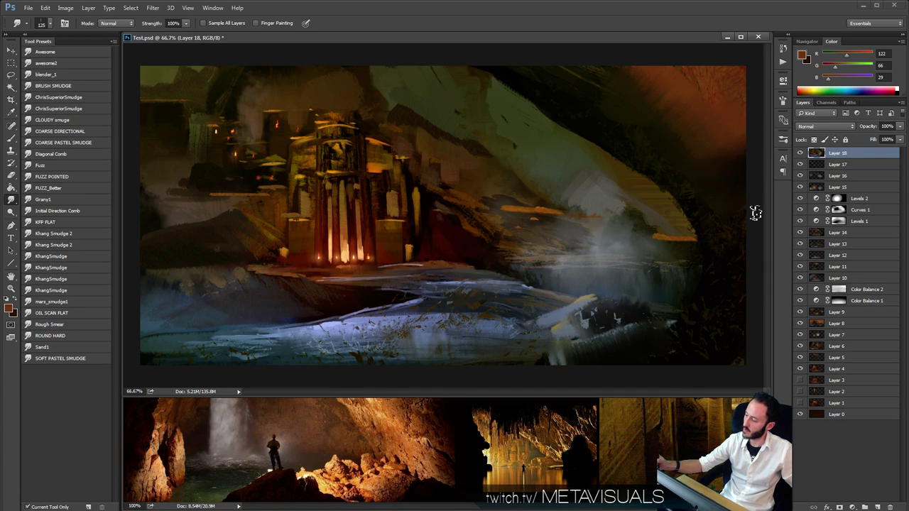
pyautogui.moveTo(740, 183); pyautogui.dragTo(716, 158)
pyautogui.press('space')
# Paint reddish-brown rock forms over the dark foreground in the painting's lower-right corner.
pyautogui.press('b')
pyautogui.keyDown('alt'); pyautogui.click(584, 175); pyautogui.keyUp('alt')
pyautogui.keyDown('alt'); pyautogui.click(584, 175); pyautogui.keyUp('alt')
pyautogui.keyDown('alt'); pyautogui.click(583, 175); pyautogui.keyUp('alt')
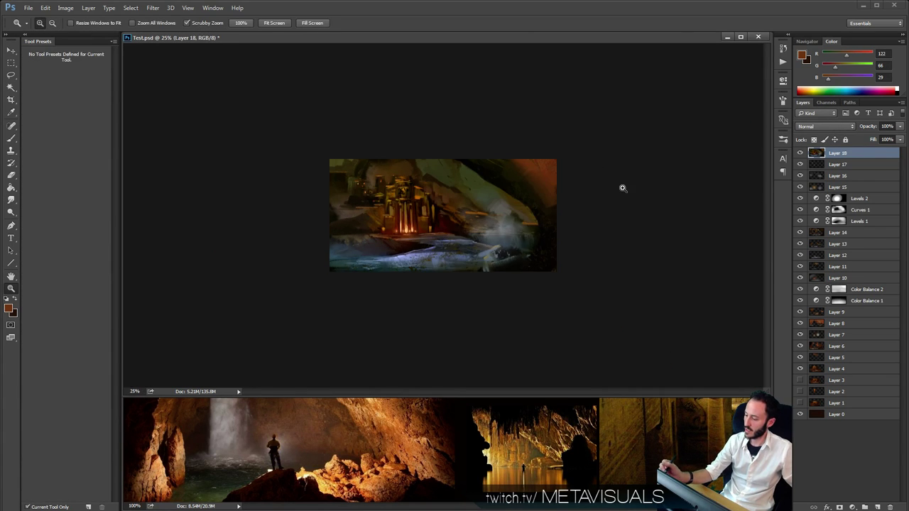
pyautogui.keyDown('ctrl'); pyautogui.click(623, 191); pyautogui.keyUp('ctrl')
pyautogui.keyDown('ctrl'); pyautogui.click(622, 192); pyautogui.keyUp('ctrl')
pyautogui.keyDown('alt'); pyautogui.click(611, 266); pyautogui.keyUp('alt')
pyautogui.keyDown('ctrl'); pyautogui.click(582, 291); pyautogui.keyUp('ctrl')
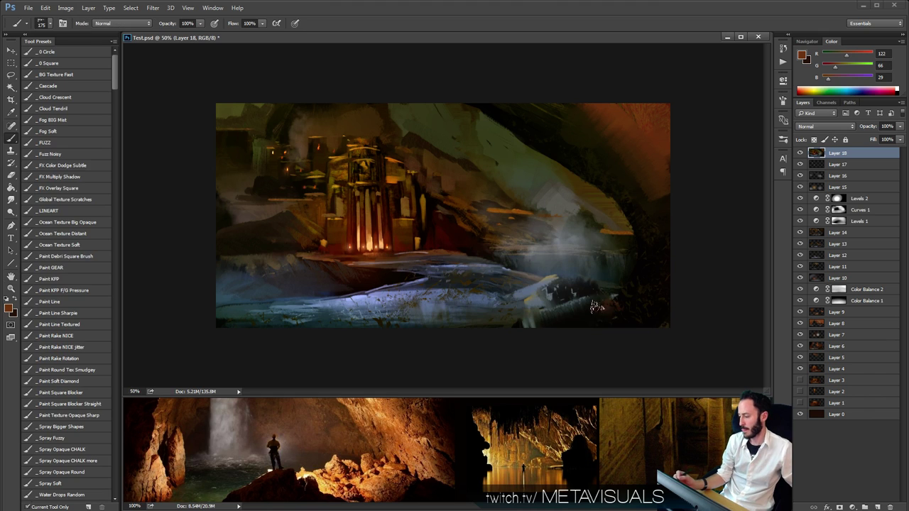
pyautogui.moveTo(546, 299)
pyautogui.mouseDown()
pyautogui.moveTo(510, 314)
pyautogui.moveTo(536, 292)
pyautogui.mouseUp()
pyautogui.moveTo(597, 306); pyautogui.dragTo(631, 316)
pyautogui.moveTo(649, 266)
pyautogui.mouseDown()
pyautogui.moveTo(658, 242)
pyautogui.moveTo(639, 300)
pyautogui.mouseUp()
# Sample a golden orange from the cave reference photos and paint a lit rock column along the lower-right edge.
pyautogui.keyDown('alt'); pyautogui.click(505, 459); pyautogui.keyUp('alt')
pyautogui.press(']')
pyautogui.press(']')
pyautogui.moveTo(649, 254)
pyautogui.mouseDown()
pyautogui.moveTo(619, 321)
pyautogui.moveTo(617, 296)
pyautogui.moveTo(615, 305)
pyautogui.mouseUp()
# Add smaller golden-orange highlights to the top of the right rock column and extend them up the cave opening's edge.
pyautogui.press('[')
pyautogui.press('[')
pyautogui.press('[')
pyautogui.press('[')
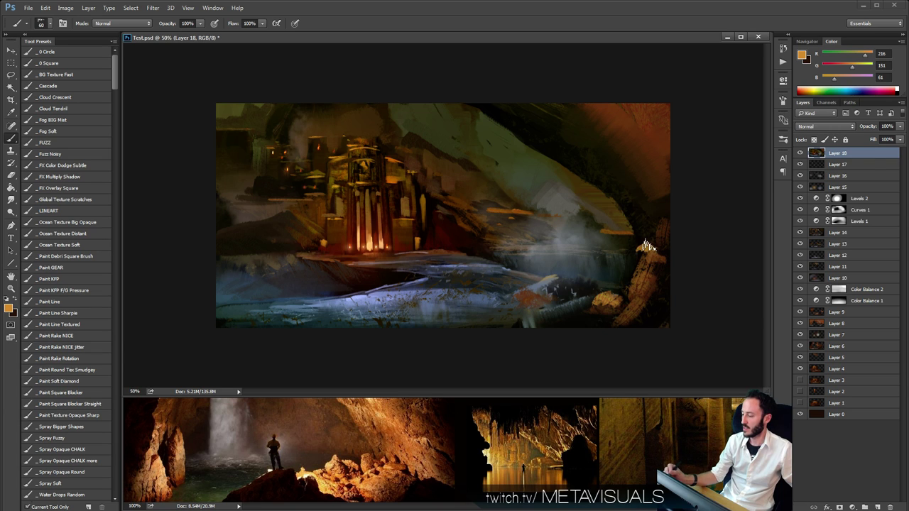
pyautogui.moveTo(649, 243); pyautogui.dragTo(640, 258)
pyautogui.press('[')
pyautogui.press('[')
pyautogui.moveTo(639, 226)
pyautogui.mouseDown()
pyautogui.moveTo(625, 207)
pyautogui.moveTo(642, 213)
pyautogui.moveTo(650, 234)
pyautogui.moveTo(649, 213)
pyautogui.moveTo(631, 221)
pyautogui.moveTo(627, 206)
pyautogui.moveTo(602, 188)
pyautogui.moveTo(646, 192)
pyautogui.mouseUp()
pyautogui.press('space')
# Sample a dark reddish brown from the upper-right cave wall and paint it around the rocks above the lit column.
pyautogui.keyDown('alt'); pyautogui.click(657, 155); pyautogui.keyUp('alt')
pyautogui.press(']')
pyautogui.press(']')
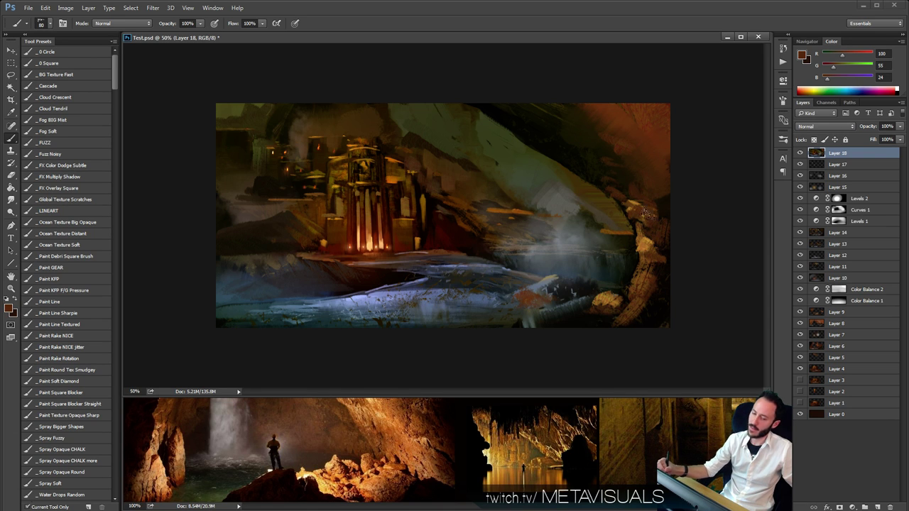
pyautogui.press(']')
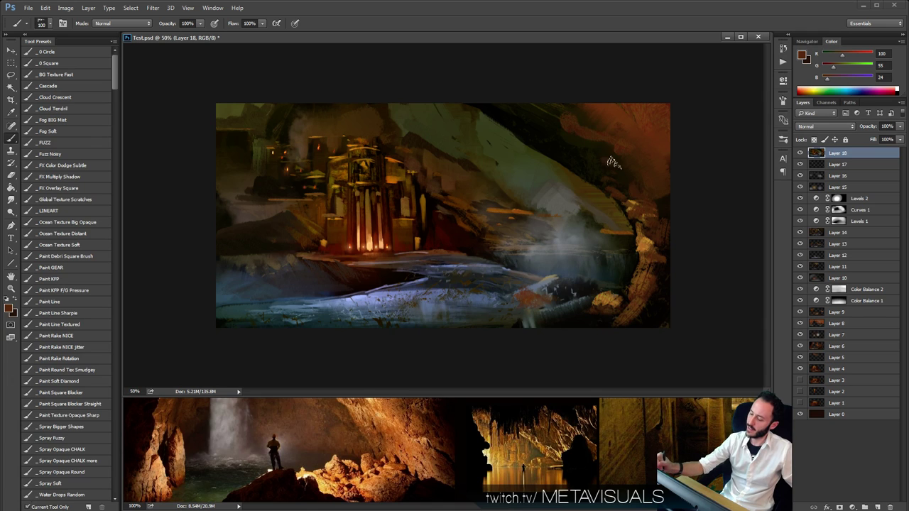
# Paint a pale lavender-blue highlight across the water at the lower left, with sampled slate blue over the water beneath it.
pyautogui.press('z')
pyautogui.keyDown('alt'); pyautogui.click(595, 231); pyautogui.keyUp('alt')
pyautogui.keyDown('alt'); pyautogui.click(601, 230); pyautogui.keyUp('alt')
pyautogui.keyDown('alt'); pyautogui.click(602, 230); pyautogui.keyUp('alt')
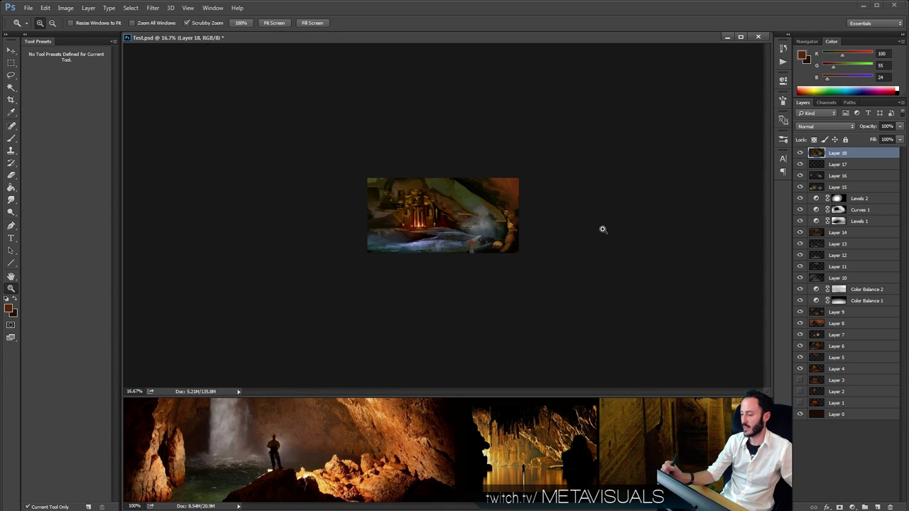
pyautogui.keyDown('ctrl'); pyautogui.click(602, 230); pyautogui.keyUp('ctrl')
pyautogui.keyDown('ctrl'); pyautogui.click(601, 232); pyautogui.keyUp('ctrl')
pyautogui.keyDown('ctrl'); pyautogui.click(601, 233); pyautogui.keyUp('ctrl')
pyautogui.keyDown('alt'); pyautogui.click(348, 297); pyautogui.keyUp('alt')
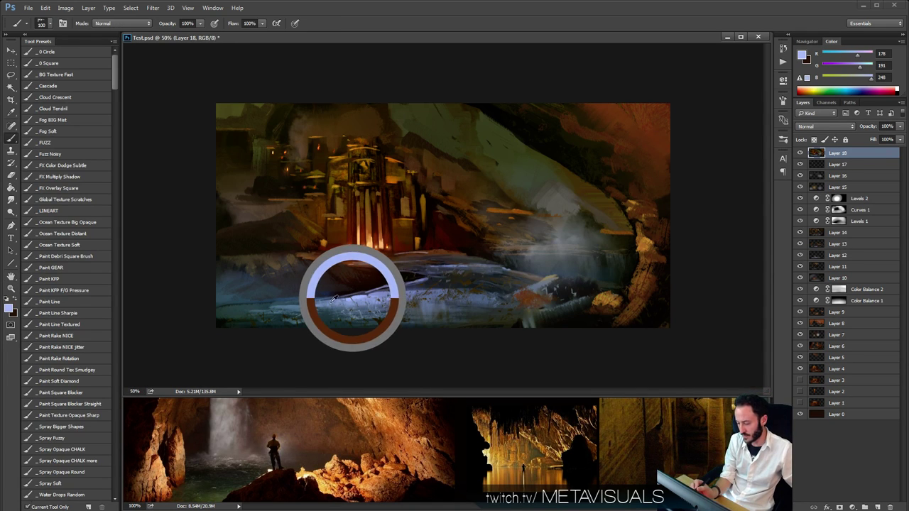
pyautogui.press(']')
pyautogui.moveTo(316, 306); pyautogui.dragTo(191, 314)
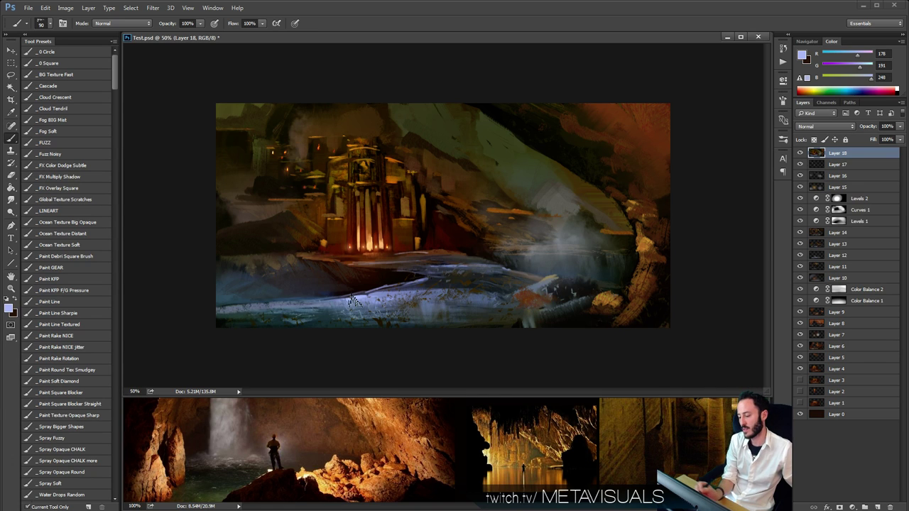
pyautogui.moveTo(354, 301); pyautogui.dragTo(216, 310)
pyautogui.keyDown('alt'); pyautogui.click(329, 308); pyautogui.keyUp('alt')
pyautogui.moveTo(332, 308)
pyautogui.mouseDown()
pyautogui.moveTo(192, 316)
pyautogui.moveTo(402, 314)
pyautogui.mouseUp()
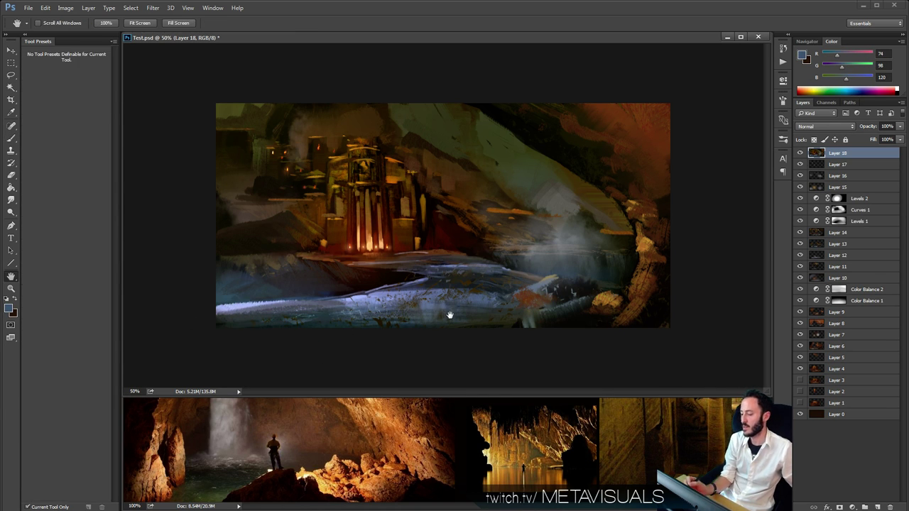
# Sample the light orange glow at the base of the temple's central opening and add a new layer above Layer 18.
pyautogui.keyDown('ctrl'); pyautogui.click(446, 269); pyautogui.keyUp('ctrl')
pyautogui.keyDown('ctrl'); pyautogui.click(446, 267); pyautogui.keyUp('ctrl')
pyautogui.keyDown('ctrl'); pyautogui.click(446, 267); pyautogui.keyUp('ctrl')
pyautogui.moveTo(266, 296); pyautogui.dragTo(549, 310)
pyautogui.press('b')
pyautogui.keyDown('alt'); pyautogui.click(424, 237); pyautogui.keyUp('alt')
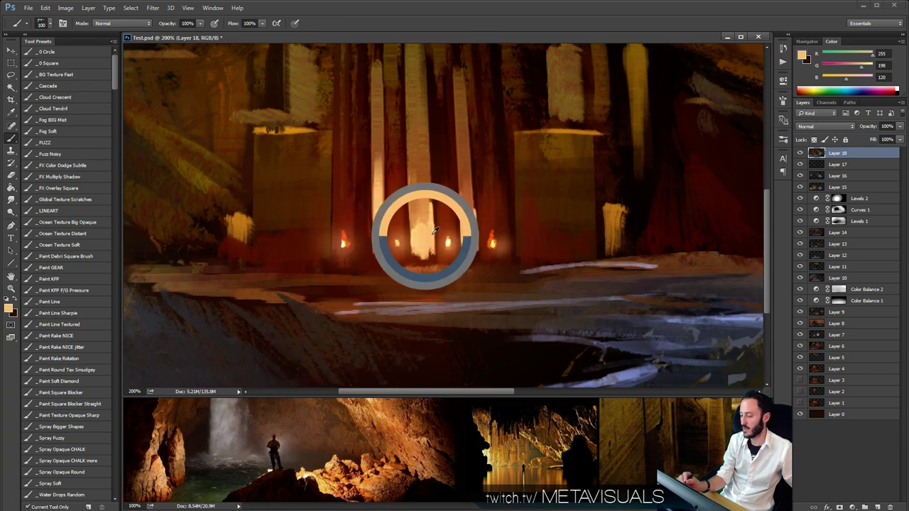
pyautogui.hotkey('ctrl', 'alt', 'shift', 'n')
pyautogui.press('space')
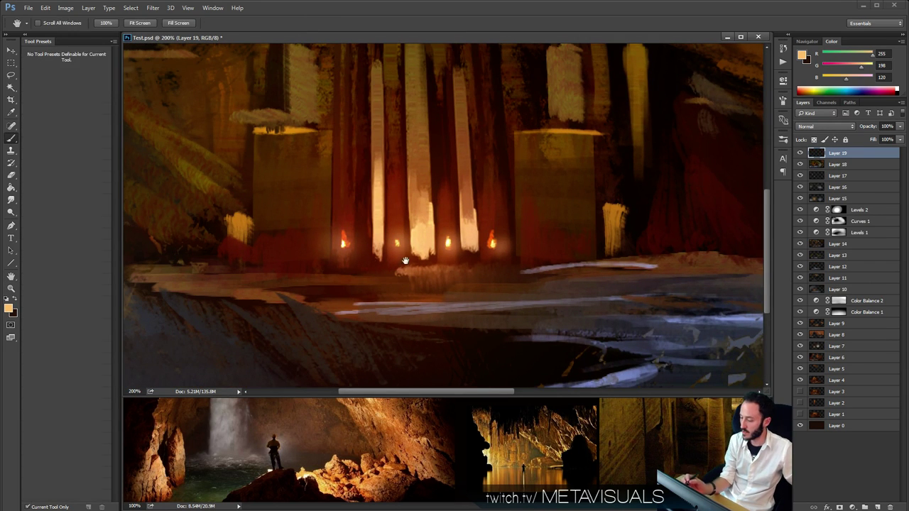
# Paint light orange reflections in the water beneath the three left flames and smudge the leftmost one downward.
pyautogui.press('[')
pyautogui.press('[')
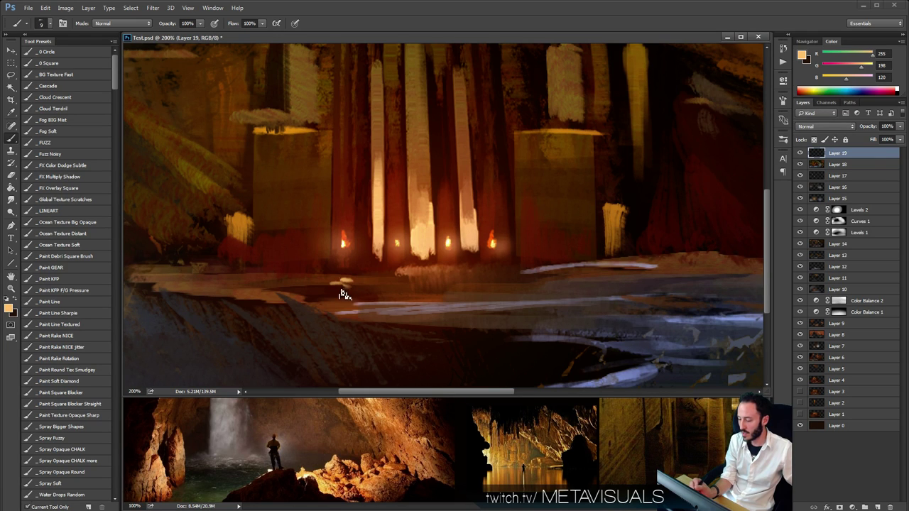
pyautogui.press(']')
pyautogui.moveTo(339, 306); pyautogui.dragTo(350, 313)
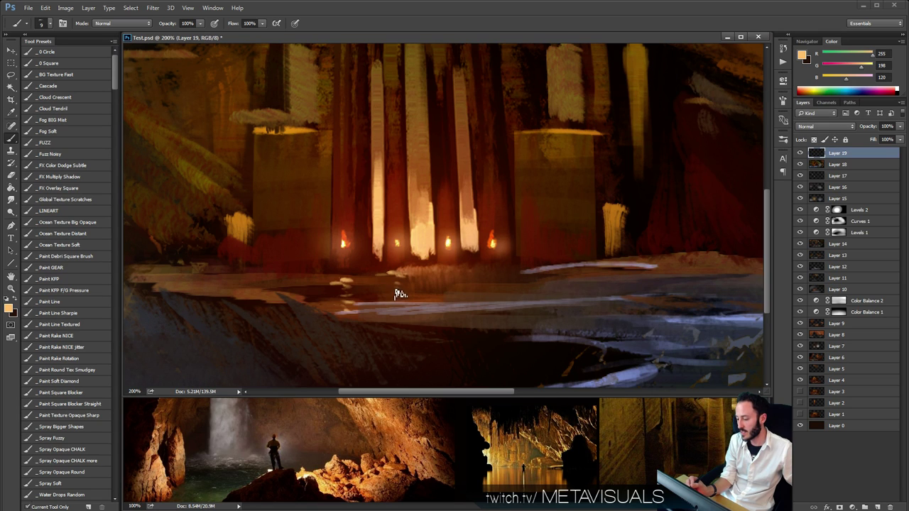
pyautogui.moveTo(396, 294); pyautogui.dragTo(395, 304)
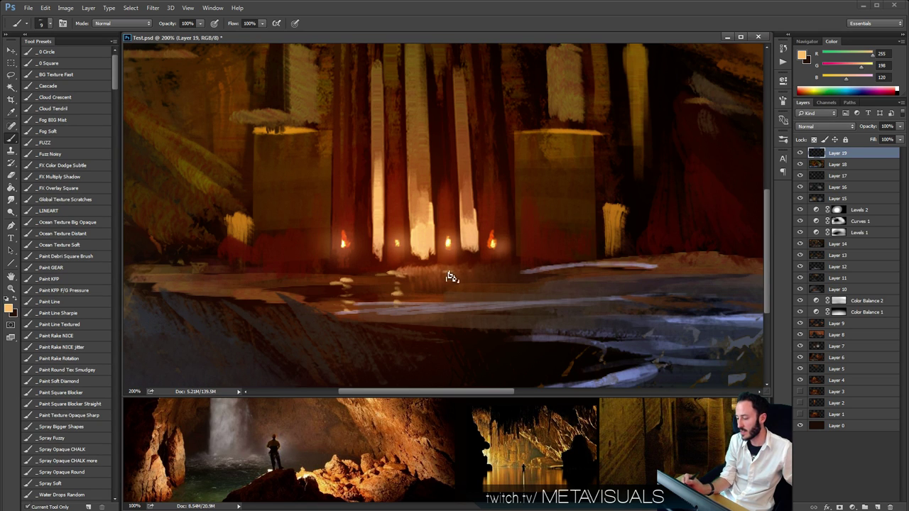
pyautogui.moveTo(457, 290); pyautogui.dragTo(451, 296)
pyautogui.press('r')
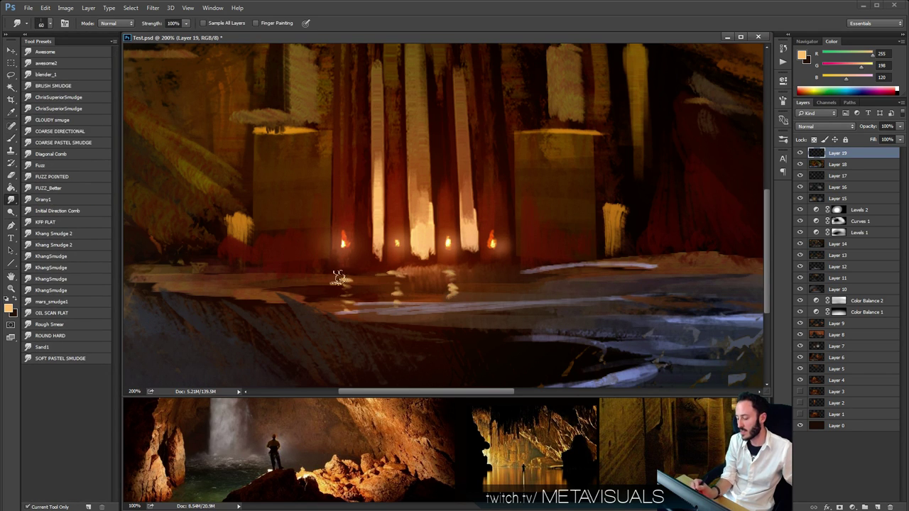
pyautogui.moveTo(339, 277); pyautogui.dragTo(345, 310)
# Paint a matching light orange reflection in the water beneath the rightmost flame at the temple's base.
pyautogui.press('z')
pyautogui.keyDown('alt'); pyautogui.click(472, 298); pyautogui.keyUp('alt')
pyautogui.keyDown('alt'); pyautogui.click(472, 298); pyautogui.keyUp('alt')
pyautogui.keyDown('alt'); pyautogui.click(472, 299); pyautogui.keyUp('alt')
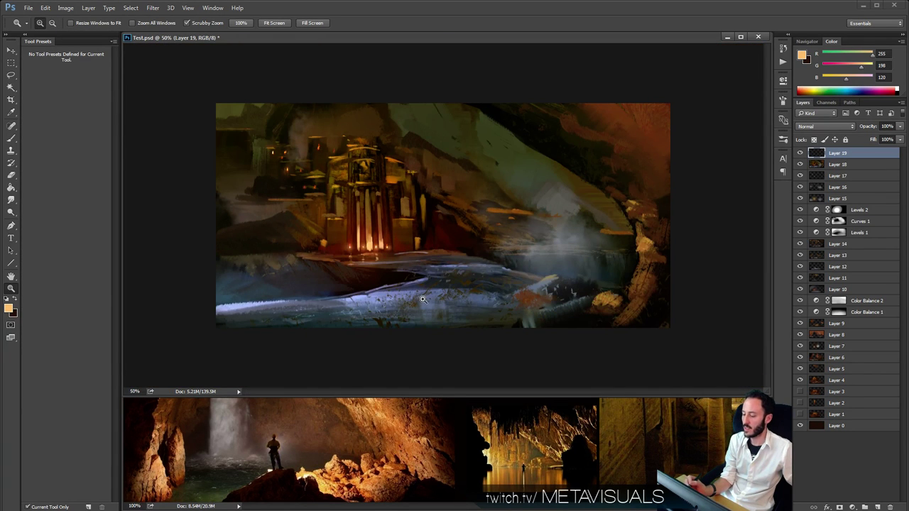
pyautogui.click(401, 300)
pyautogui.press('space')
pyautogui.click(373, 278)
pyautogui.click(373, 278)
pyautogui.click(375, 274)
pyautogui.press('space')
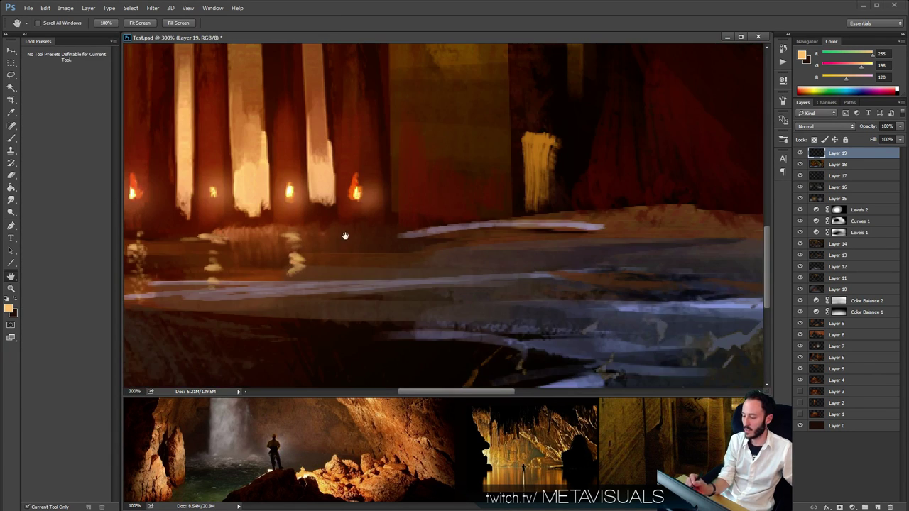
pyautogui.press('b')
pyautogui.moveTo(345, 235); pyautogui.dragTo(541, 293)
# Sample the dark red beside the temple columns, mix a lighter muted red and paint it over the bases of the glowing openings.
pyautogui.keyDown('alt'); pyautogui.click(446, 189); pyautogui.keyUp('alt')
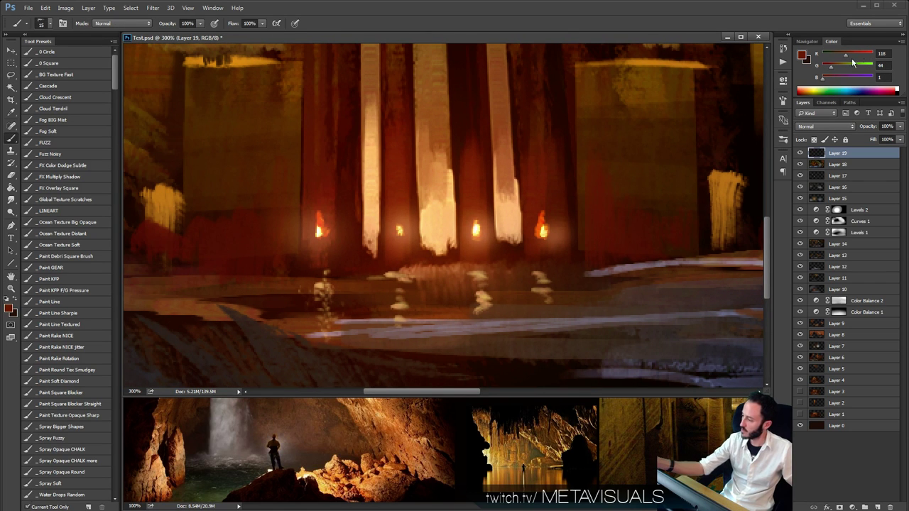
pyautogui.click(863, 54)
pyautogui.click(845, 67)
pyautogui.click(842, 78)
pyautogui.press(']')
pyautogui.moveTo(424, 236)
pyautogui.mouseDown()
pyautogui.moveTo(417, 263)
pyautogui.moveTo(426, 240)
pyautogui.moveTo(427, 264)
pyautogui.moveTo(430, 237)
pyautogui.moveTo(436, 258)
pyautogui.moveTo(455, 265)
pyautogui.moveTo(454, 247)
pyautogui.mouseUp()
pyautogui.hotkey('ctrl', 'z')
pyautogui.press('[')
pyautogui.press('[')
pyautogui.press('[')
pyautogui.press('[')
pyautogui.keyDown('alt'); pyautogui.click(425, 255); pyautogui.keyUp('alt')
pyautogui.press(']')
pyautogui.moveTo(375, 247)
pyautogui.mouseDown()
pyautogui.moveTo(367, 267)
pyautogui.moveTo(359, 233)
pyautogui.mouseUp()
# Inspect the tinted column bases and flame reflections against the whole painting.
pyautogui.press('z')
pyautogui.keyDown('alt'); pyautogui.click(514, 204); pyautogui.keyUp('alt')
pyautogui.keyDown('alt'); pyautogui.click(514, 202); pyautogui.keyUp('alt')
pyautogui.keyDown('alt'); pyautogui.click(514, 202); pyautogui.keyUp('alt')
pyautogui.keyDown('alt'); pyautogui.click(514, 203); pyautogui.keyUp('alt')
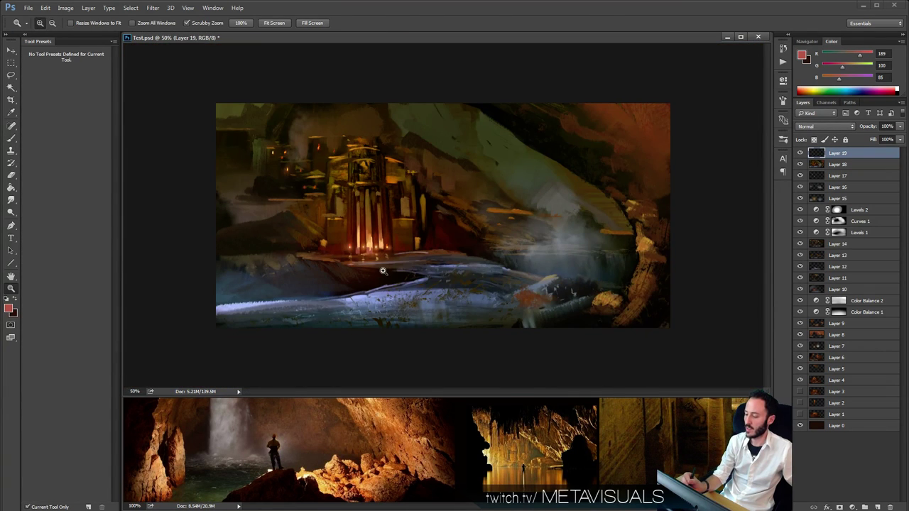
pyautogui.click(384, 271)
pyautogui.click(384, 271)
pyautogui.press('b')
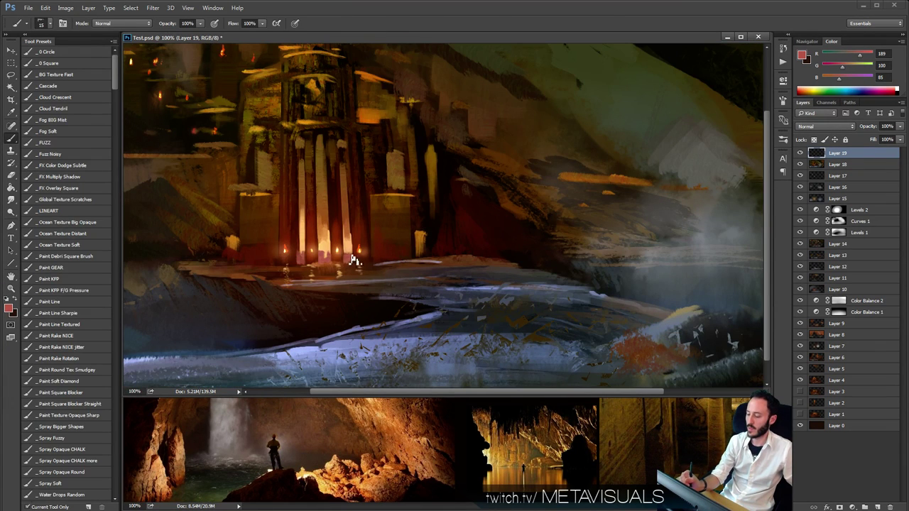
pyautogui.moveTo(354, 260); pyautogui.dragTo(373, 295)
# Sample a dark tone from beside the temple and paint it over the orange ledge highlight between the temple and the waterfall.
pyautogui.keyDown('alt'); pyautogui.click(390, 158); pyautogui.keyUp('alt')
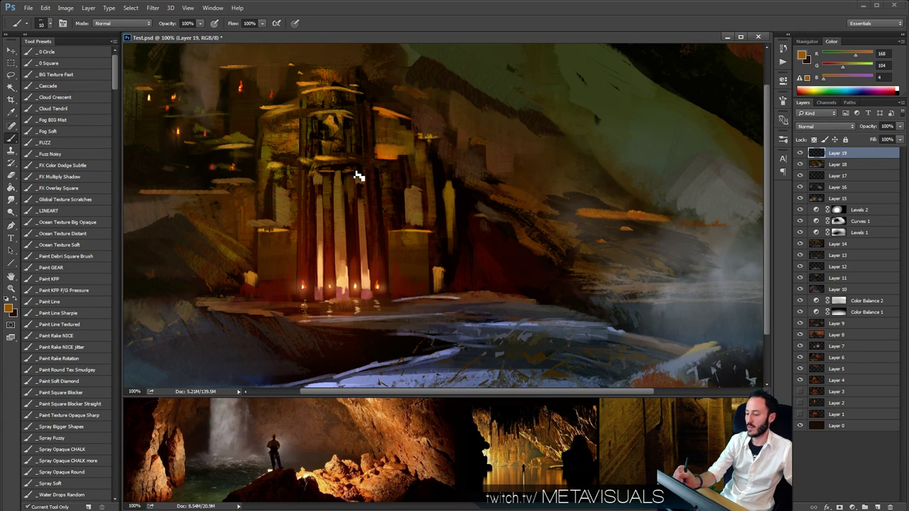
pyautogui.press('z')
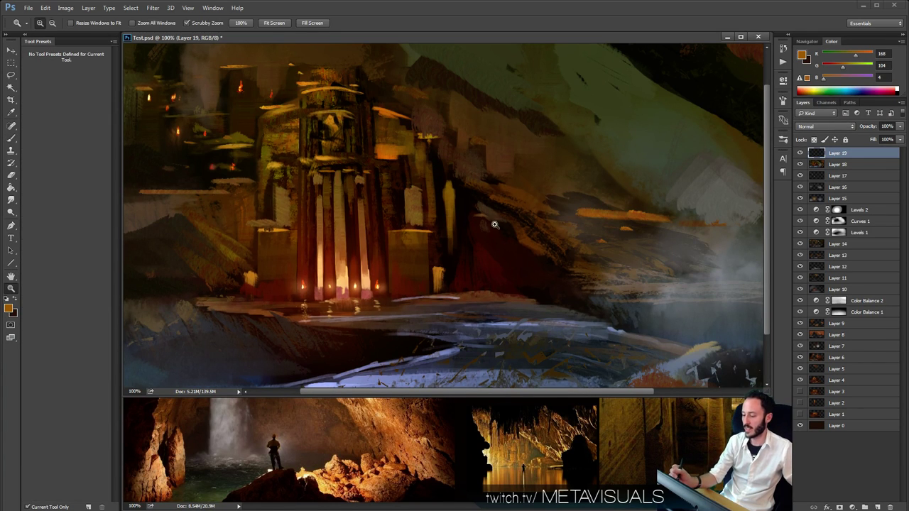
pyautogui.keyDown('alt'); pyautogui.click(609, 249); pyautogui.keyUp('alt')
pyautogui.press('b')
pyautogui.keyDown('alt'); pyautogui.click(507, 211); pyautogui.keyUp('alt')
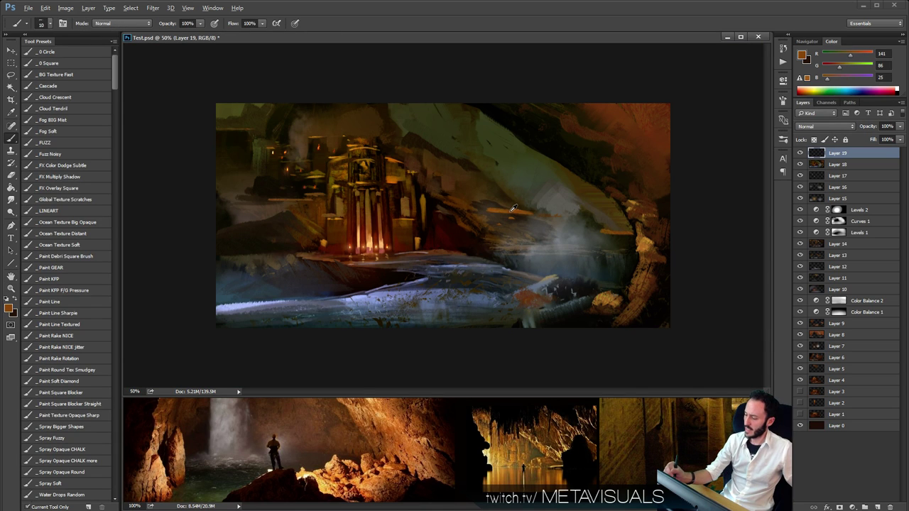
pyautogui.keyDown('alt'); pyautogui.click(436, 201); pyautogui.keyUp('alt')
pyautogui.press(']')
pyautogui.press(']')
pyautogui.press(']')
pyautogui.press(']')
pyautogui.moveTo(489, 214); pyautogui.dragTo(495, 229)
# Extend the ledge's dark rock towards the waterfall mist with sampled dark brown and smudge its edge.
pyautogui.keyDown('alt'); pyautogui.click(494, 218); pyautogui.keyUp('alt')
pyautogui.press(']')
pyautogui.press(']')
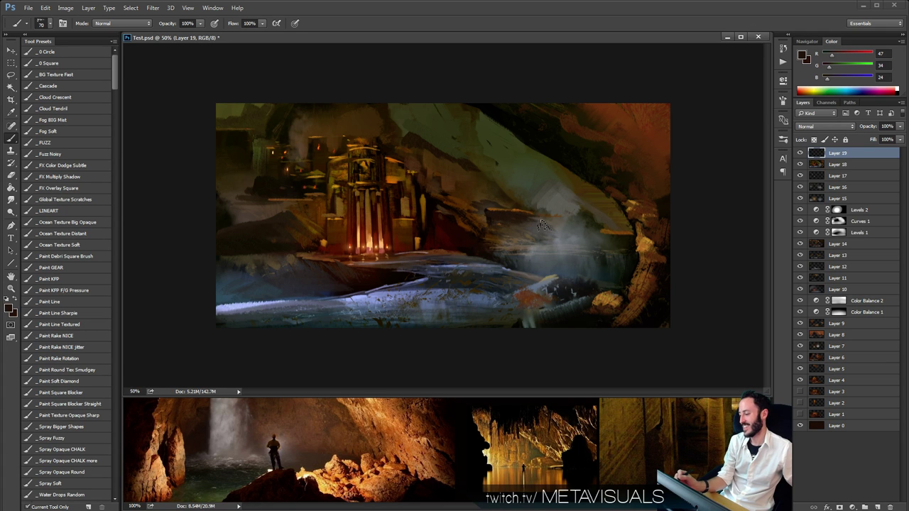
pyautogui.moveTo(543, 225)
pyautogui.mouseDown()
pyautogui.moveTo(526, 223)
pyautogui.moveTo(555, 233)
pyautogui.mouseUp()
pyautogui.keyDown('alt'); pyautogui.click(565, 243); pyautogui.keyUp('alt')
pyautogui.press('r')
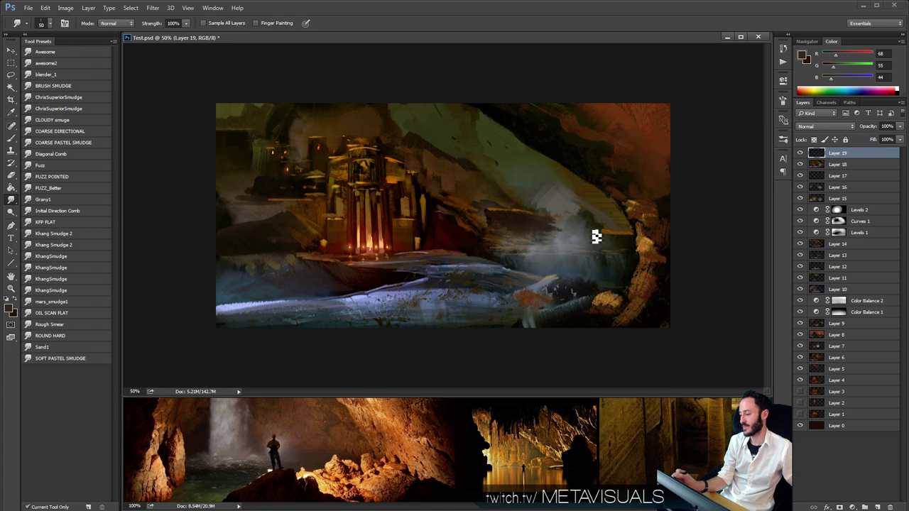
pyautogui.press('b')
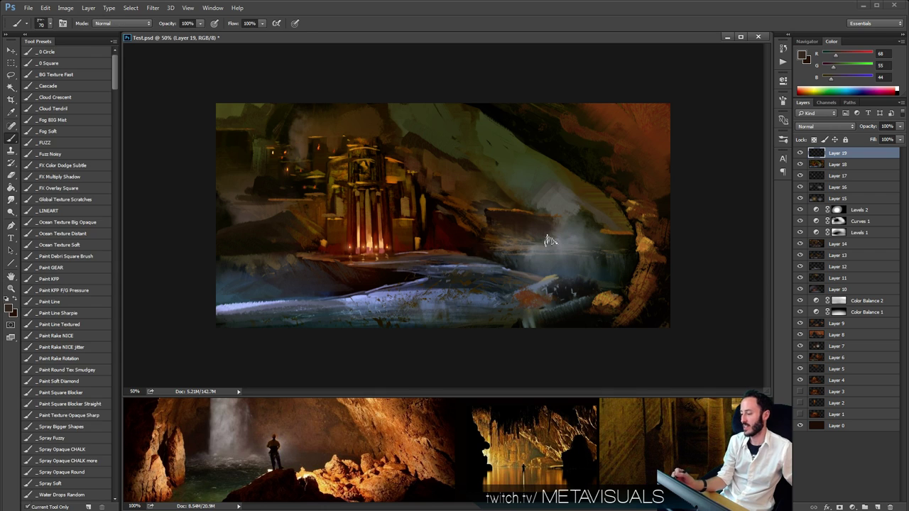
# Sample grey from the waterfall mist and paint it along the fall's upper shore and over the water in front of the temple.
pyautogui.keyDown('alt'); pyautogui.click(534, 243); pyautogui.keyUp('alt')
pyautogui.press('[')
pyautogui.press('[')
pyautogui.press('[')
pyautogui.keyDown('alt'); pyautogui.click(548, 247); pyautogui.keyUp('alt')
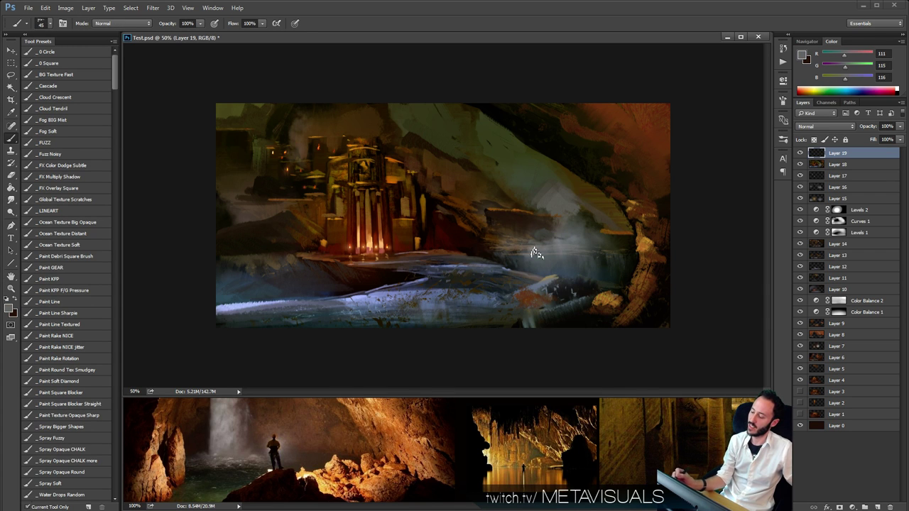
pyautogui.press(']')
pyautogui.press('i')
pyautogui.press('b')
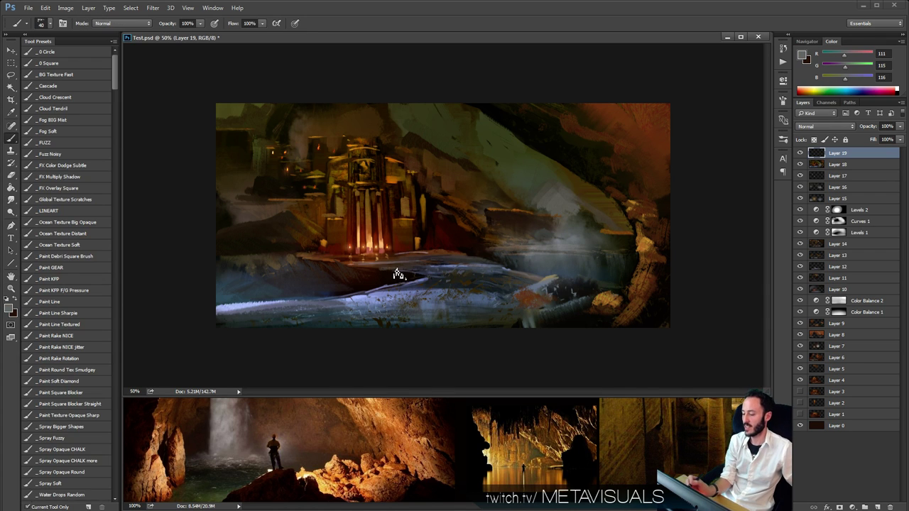
pyautogui.press('[')
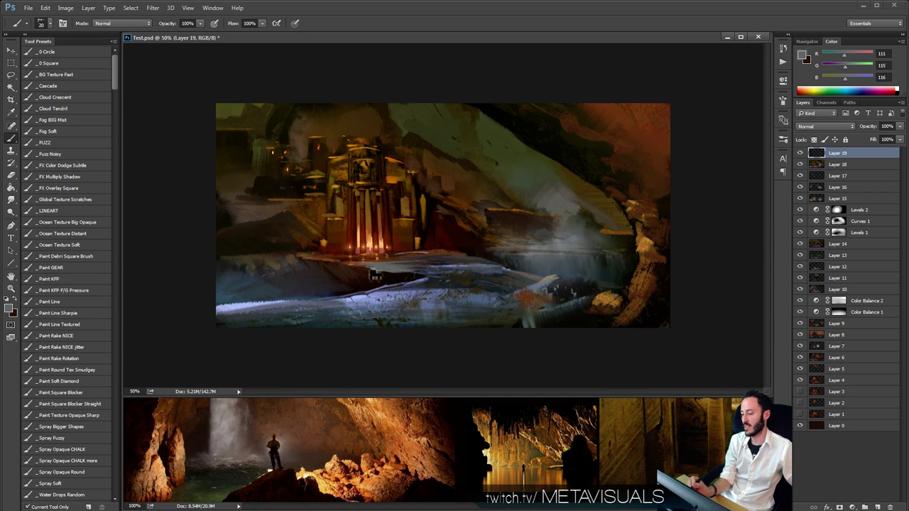
# Sample the warm brown of the bank left of the temple and paint strokes down the dark slope below it.
pyautogui.press('space')
pyautogui.keyDown('ctrl'); pyautogui.click(416, 246); pyautogui.keyUp('ctrl')
pyautogui.press('b')
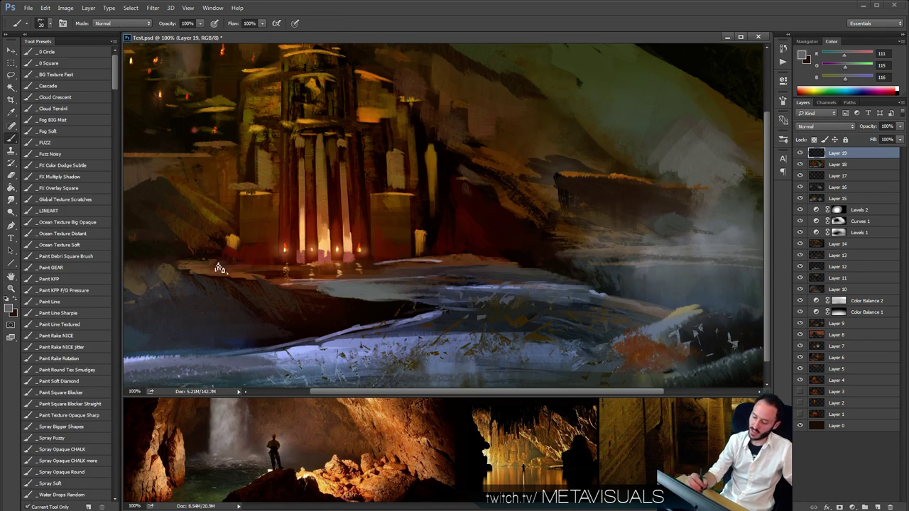
pyautogui.keyDown('alt'); pyautogui.click(220, 267); pyautogui.keyUp('alt')
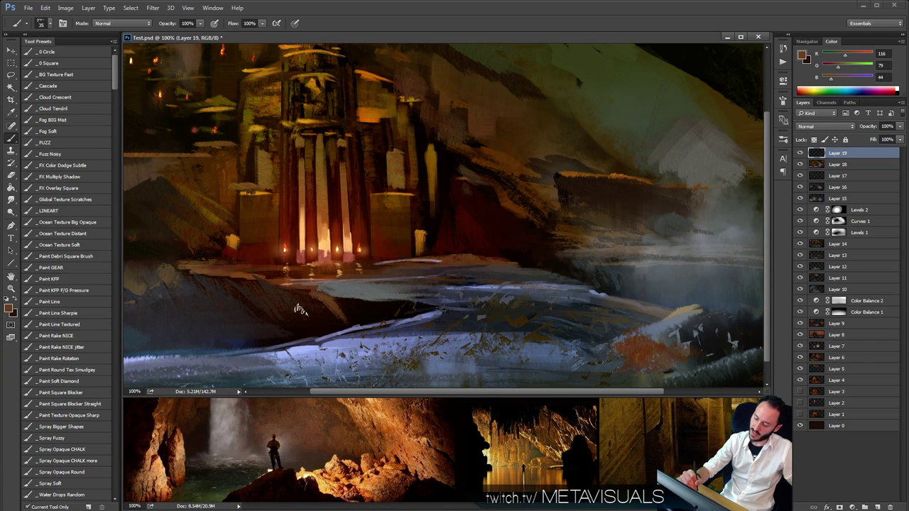
pyautogui.keyDown('alt'); pyautogui.click(382, 293); pyautogui.keyUp('alt')
pyautogui.keyDown('alt'); pyautogui.click(382, 292); pyautogui.keyUp('alt')
pyautogui.keyDown('alt'); pyautogui.click(382, 293); pyautogui.keyUp('alt')
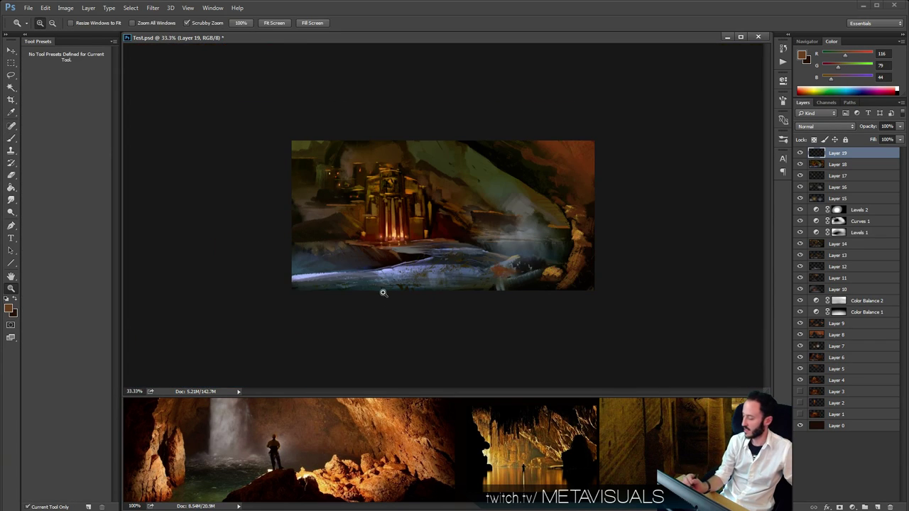
pyautogui.keyDown('ctrl'); pyautogui.click(382, 298); pyautogui.keyUp('ctrl')
# Paint sampled darker brown over the tip of the bank in front of the temple and blend it.
pyautogui.keyDown('alt'); pyautogui.click(375, 267); pyautogui.keyUp('alt')
pyautogui.press(']')
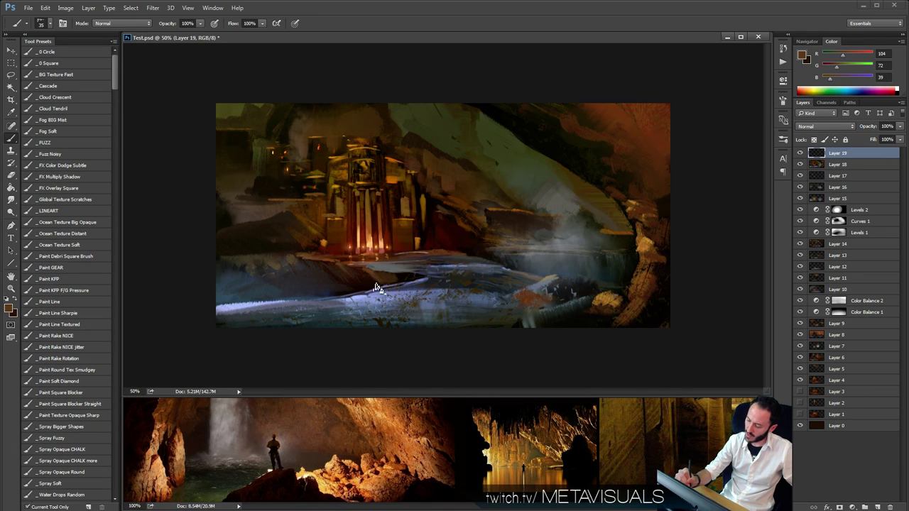
pyautogui.press('r')
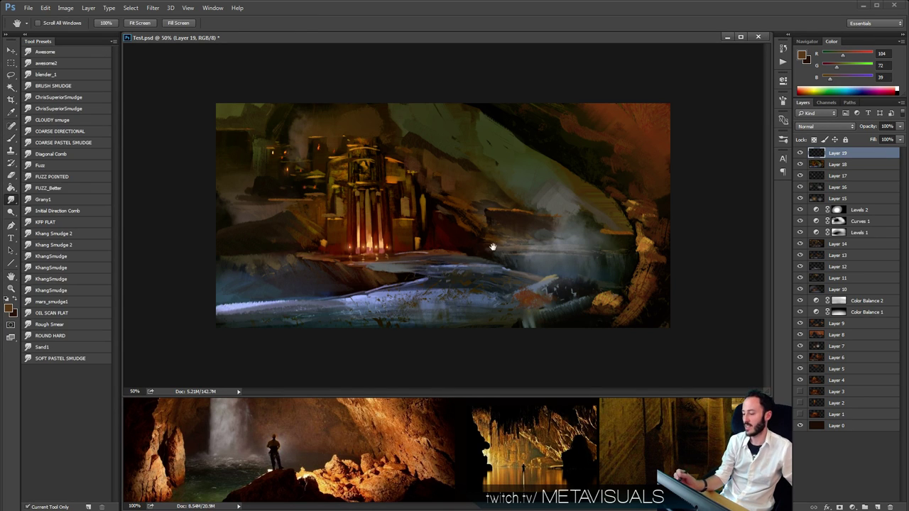
pyautogui.press('b')
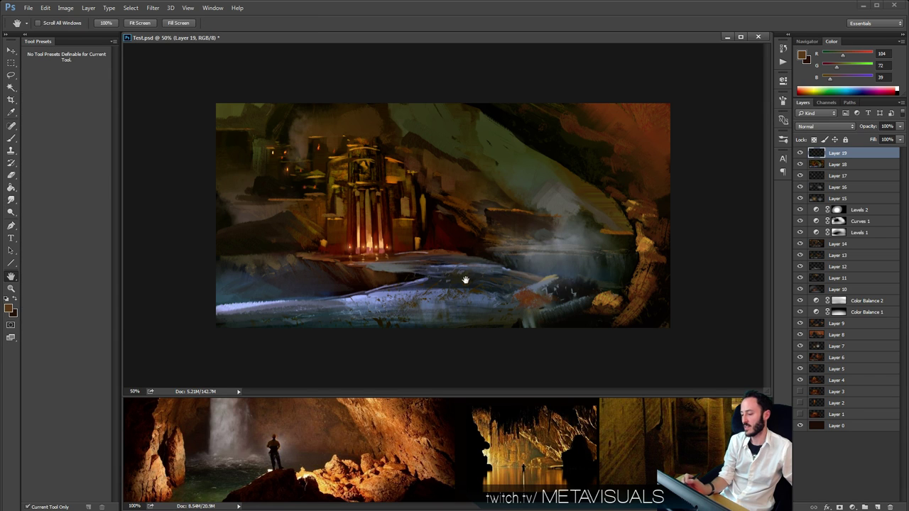
# Sample pale lavender-blue from the bright water at the lower left and add thin highlights along the river.
pyautogui.keyDown('alt'); pyautogui.click(394, 278); pyautogui.keyUp('alt')
pyautogui.keyDown('alt'); pyautogui.click(257, 306); pyautogui.keyUp('alt')
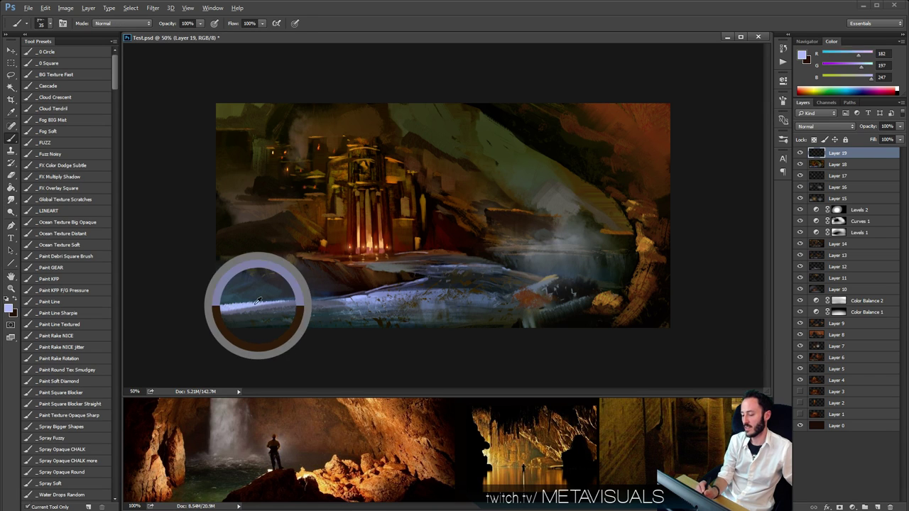
pyautogui.press('[')
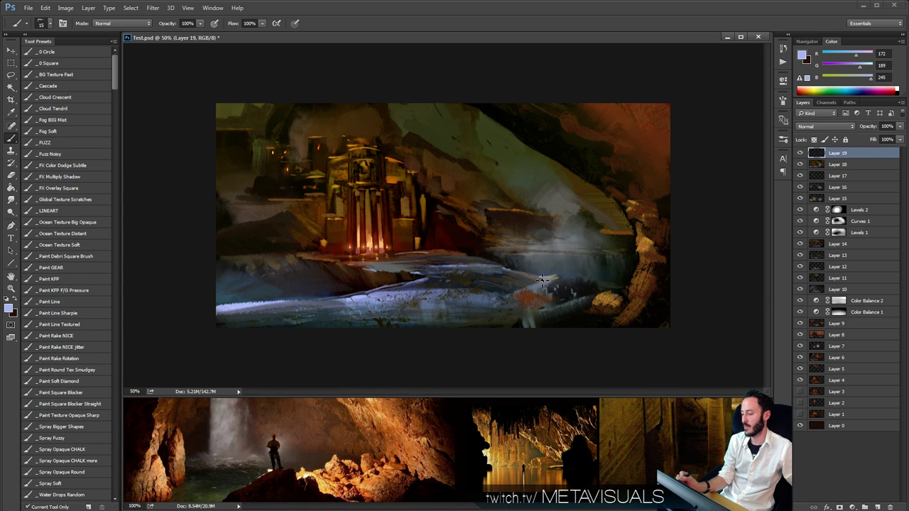
pyautogui.press(']')
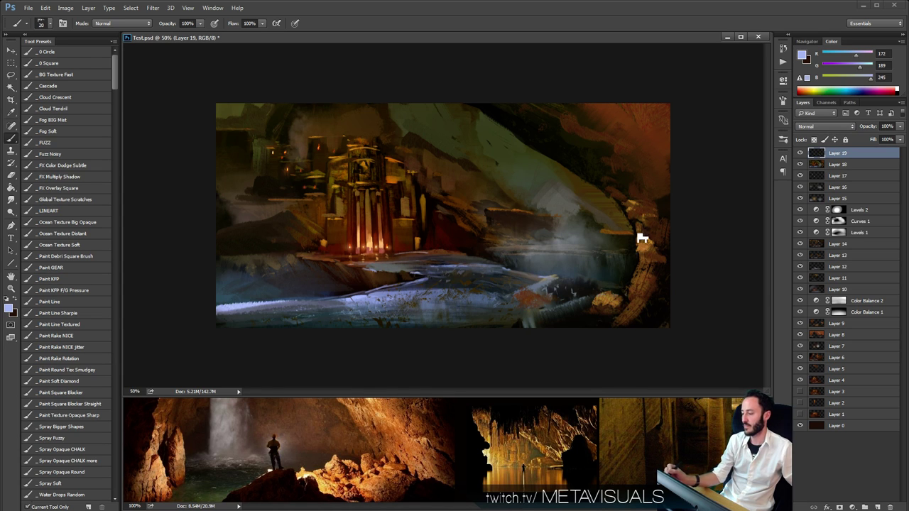
pyautogui.press('space')
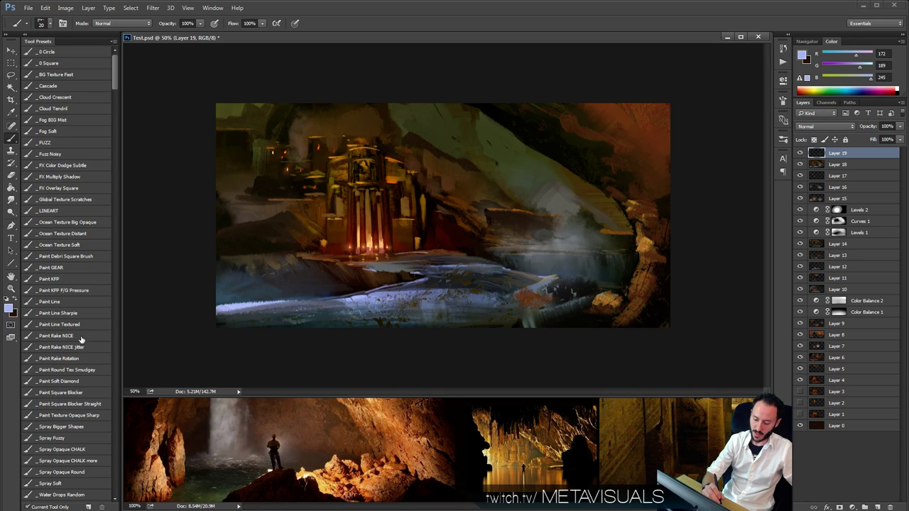
# Sample near-black from the shadowed cave ceiling and choose the Paint Rake NICE brush preset.
pyautogui.click(82, 335)
pyautogui.click(84, 314)
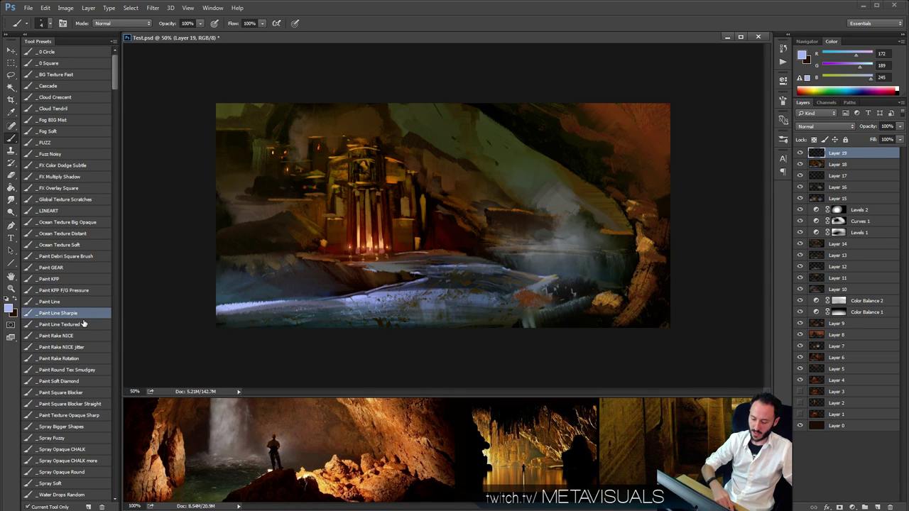
pyautogui.press('space')
pyautogui.click(84, 358)
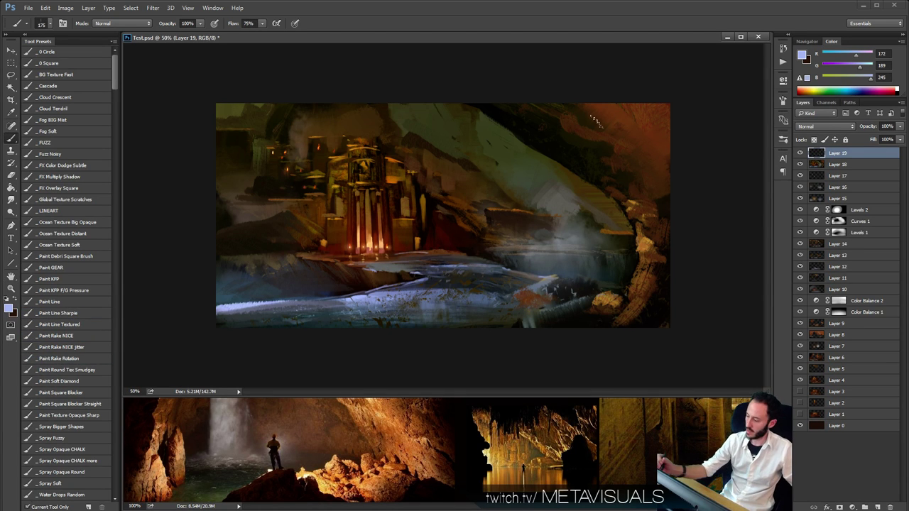
pyautogui.keyDown('alt'); pyautogui.click(559, 151); pyautogui.keyUp('alt')
pyautogui.keyDown('alt'); pyautogui.click(560, 149); pyautogui.keyUp('alt')
pyautogui.click(75, 336)
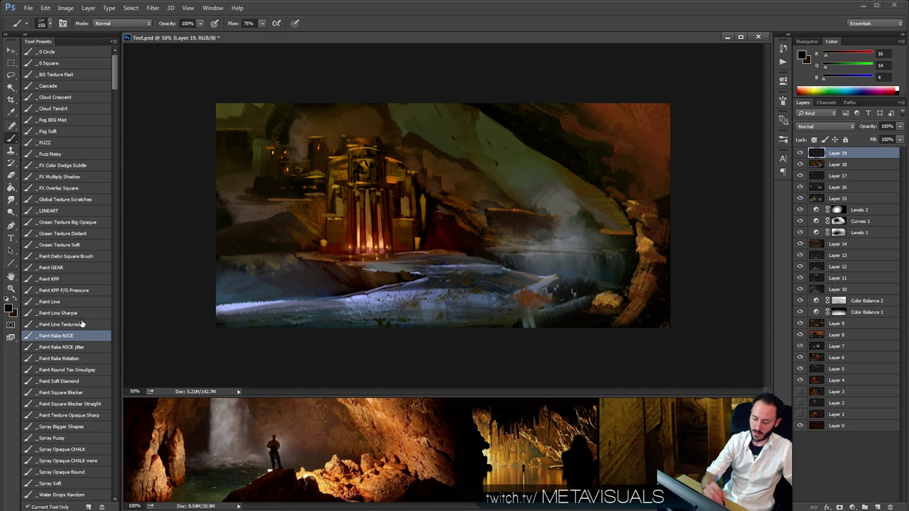
# Enlarge the rake brush and paint near-black textured streaks down the reddish upper-right cave wall.
pyautogui.press(']')
pyautogui.press(']')
pyautogui.moveTo(540, 100); pyautogui.dragTo(636, 198)
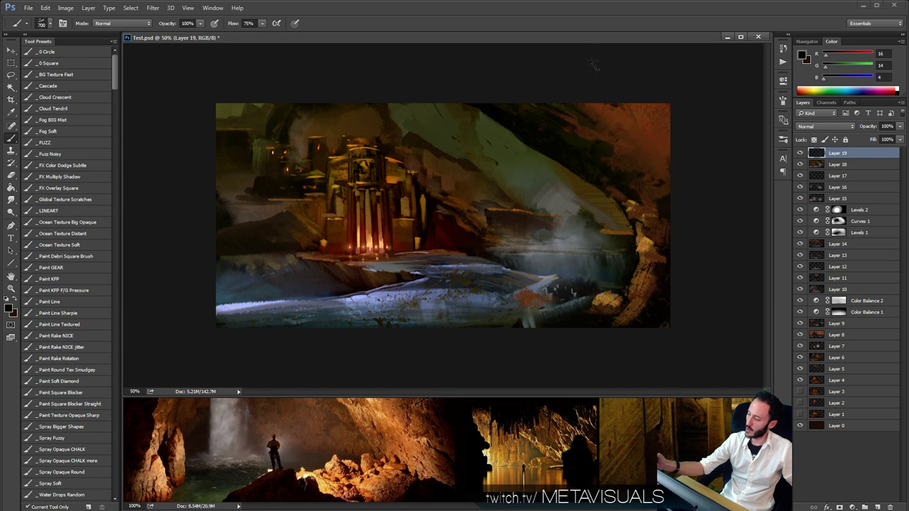
pyautogui.moveTo(588, 89); pyautogui.dragTo(649, 216)
# Sample golden brown from the lit rock column and rake it over the cave wall above, softening the strokes with the Smudge tool.
pyautogui.keyDown('alt'); pyautogui.click(641, 234); pyautogui.keyUp('alt')
pyautogui.press(']')
pyautogui.moveTo(592, 85); pyautogui.dragTo(642, 226)
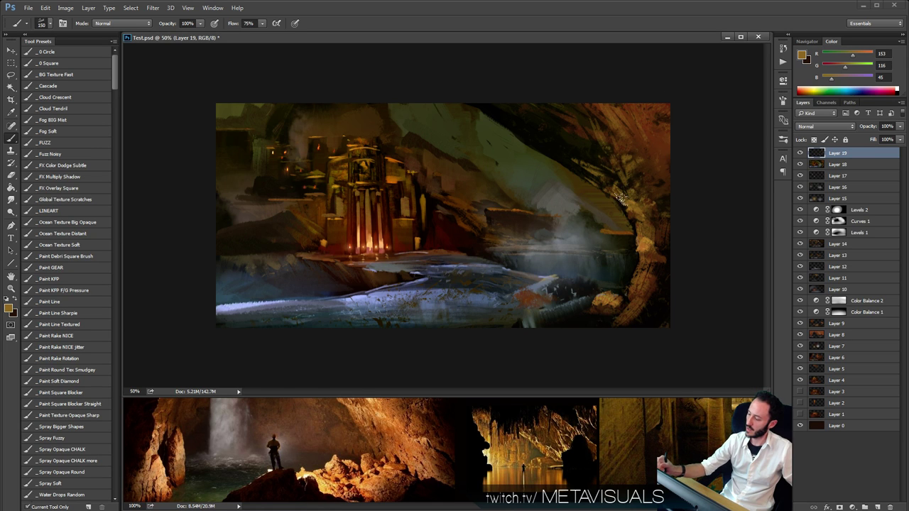
pyautogui.press('r')
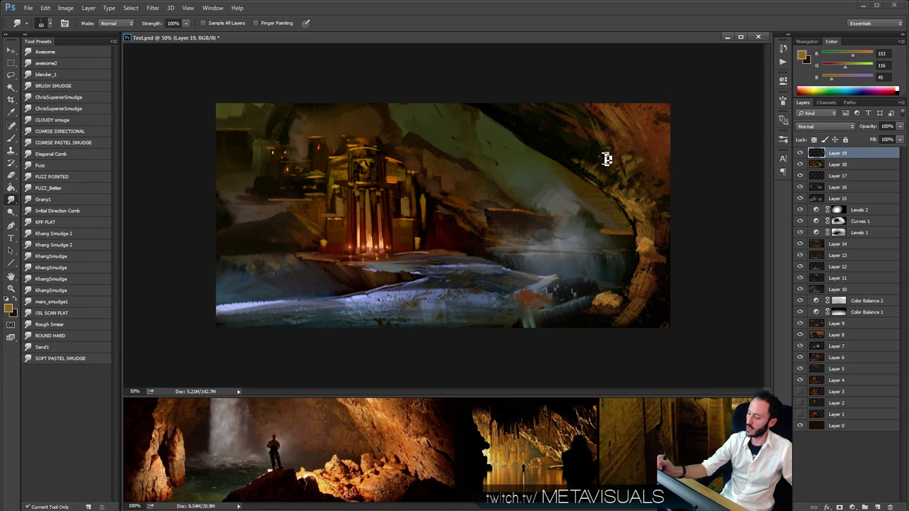
# Sample lavender-blue from the river for highlights beside the orange foreground rocks, and paint the dark mound behind them with sampled near-black green.
pyautogui.press('b')
pyautogui.keyDown('alt'); pyautogui.click(376, 297); pyautogui.keyUp('alt')
pyautogui.press('[')
pyautogui.press('[')
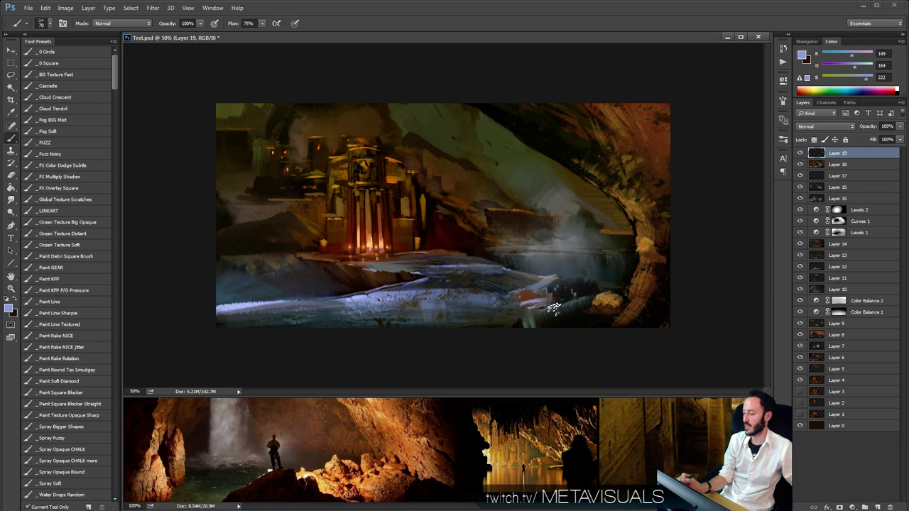
pyautogui.keyDown('alt'); pyautogui.click(583, 292); pyautogui.keyUp('alt')
pyautogui.moveTo(553, 296)
pyautogui.mouseDown()
pyautogui.moveTo(568, 282)
pyautogui.moveTo(582, 286)
pyautogui.moveTo(563, 281)
pyautogui.mouseUp()
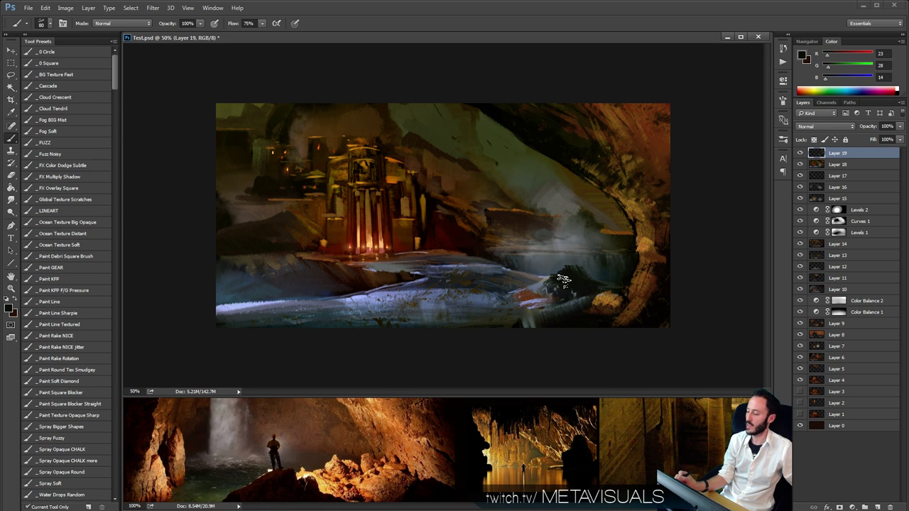
# Sample slate grey from the misty water and review the whole composition at smaller and larger magnifications.
pyautogui.keyDown('alt'); pyautogui.click(566, 268); pyautogui.keyUp('alt')
pyautogui.press('z')
pyautogui.keyDown('alt'); pyautogui.click(597, 307); pyautogui.keyUp('alt')
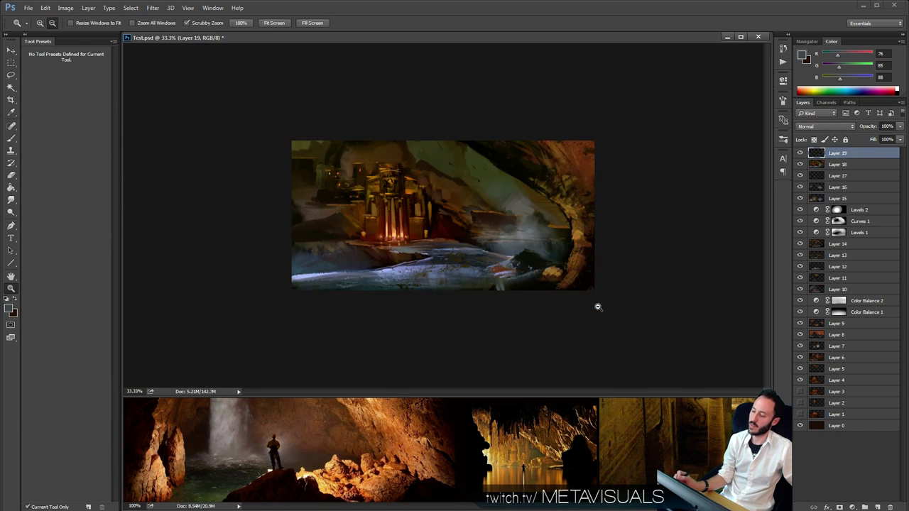
pyautogui.keyDown('alt'); pyautogui.click(597, 307); pyautogui.keyUp('alt')
pyautogui.keyDown('alt'); pyautogui.click(597, 306); pyautogui.keyUp('alt')
pyautogui.keyDown('alt'); pyautogui.click(597, 307); pyautogui.keyUp('alt')
pyautogui.click(490, 234)
pyautogui.click(491, 234)
pyautogui.doubleClick(491, 235)
pyautogui.click(492, 234)
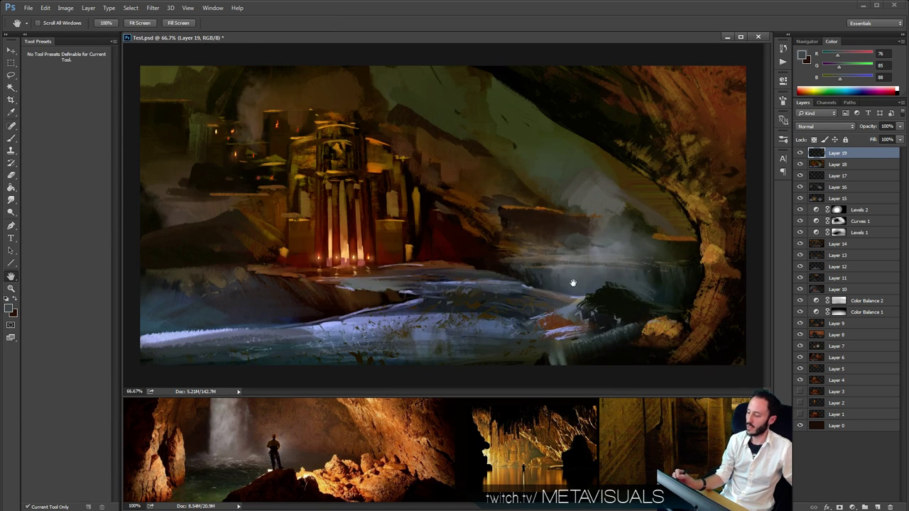
pyautogui.keyDown('alt'); pyautogui.click(580, 285); pyautogui.keyUp('alt')
pyautogui.keyDown('alt'); pyautogui.click(581, 285); pyautogui.keyUp('alt')
pyautogui.click(582, 287)
pyautogui.click(582, 287)
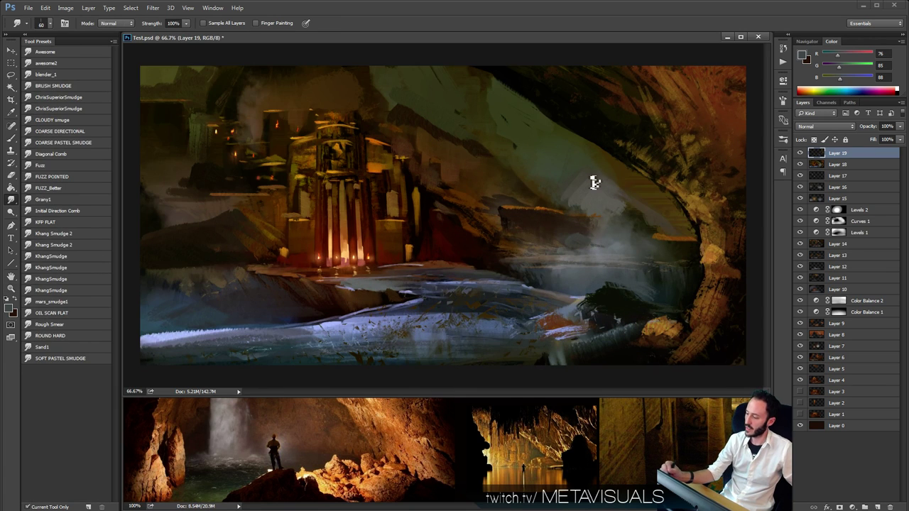
# Stamp all visible layers into a new top layer and smudge the hard mist edge beneath the cave arch.
pyautogui.hotkey('ctrl', 'shift', 'alt', 'n')
pyautogui.press('h')
pyautogui.press('r')
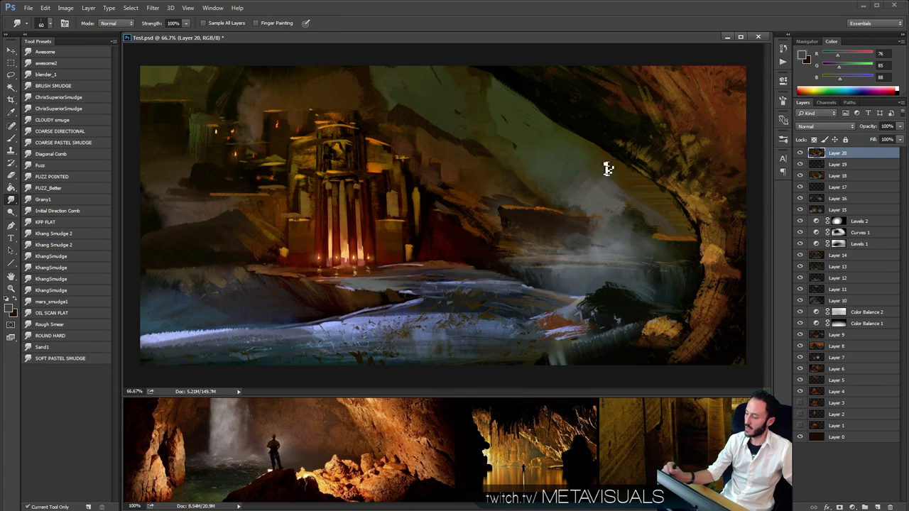
pyautogui.press('z')
pyautogui.scroll(-1, 625, 246)
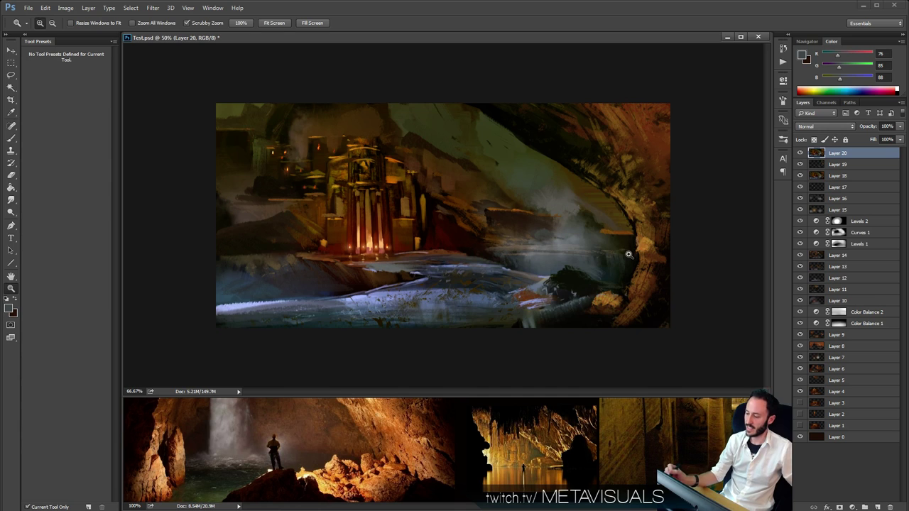
pyautogui.scroll(1, 628, 248)
pyautogui.press('b')
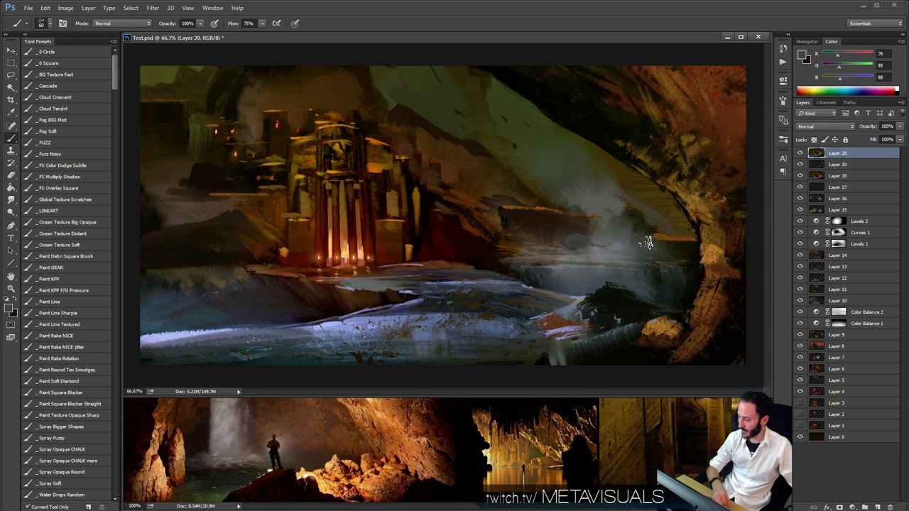
pyautogui.keyDown('alt'); pyautogui.click(466, 247); pyautogui.keyUp('alt')
pyautogui.keyDown('ctrl'); pyautogui.click(484, 248); pyautogui.keyUp('ctrl')
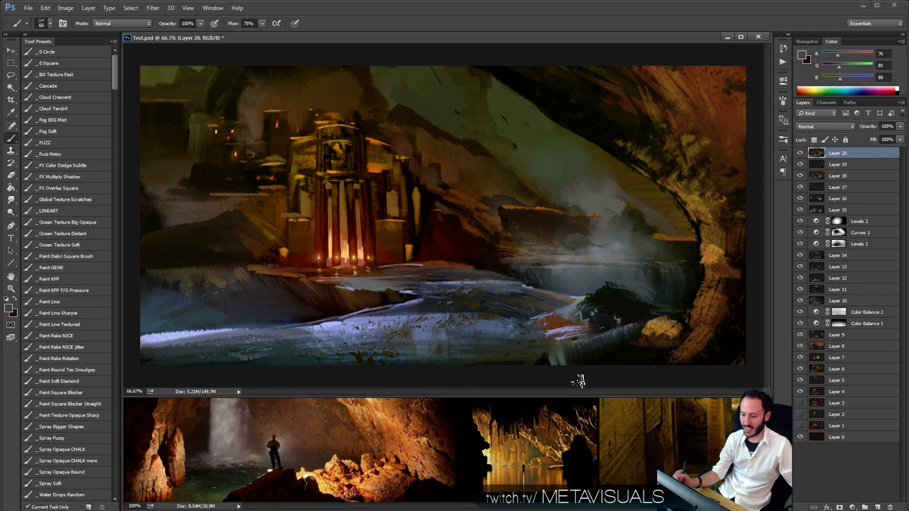
# Save the painting as Catacombs in the Sketching folder, both as a Photoshop PSD and as a JPEG.
pyautogui.hotkey('ctrl', 'shift', 's')
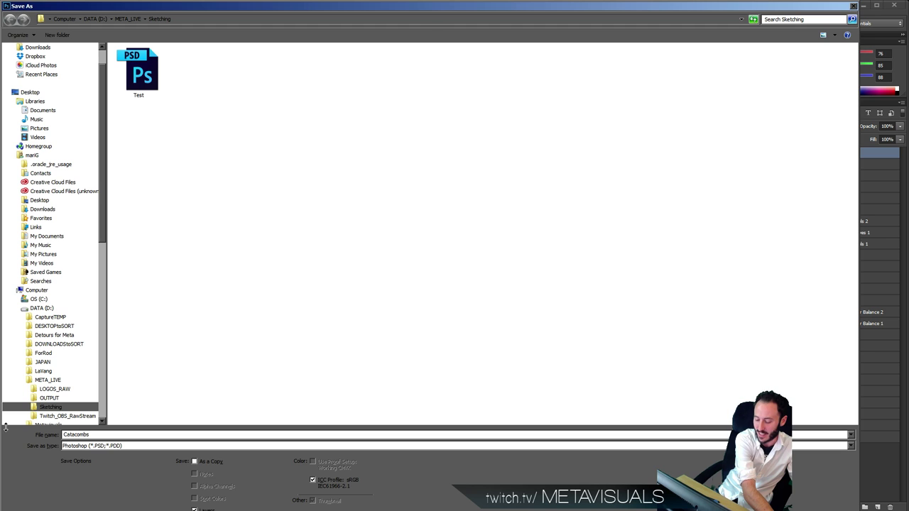
pyautogui.press('Return')
pyautogui.click(571, 174)
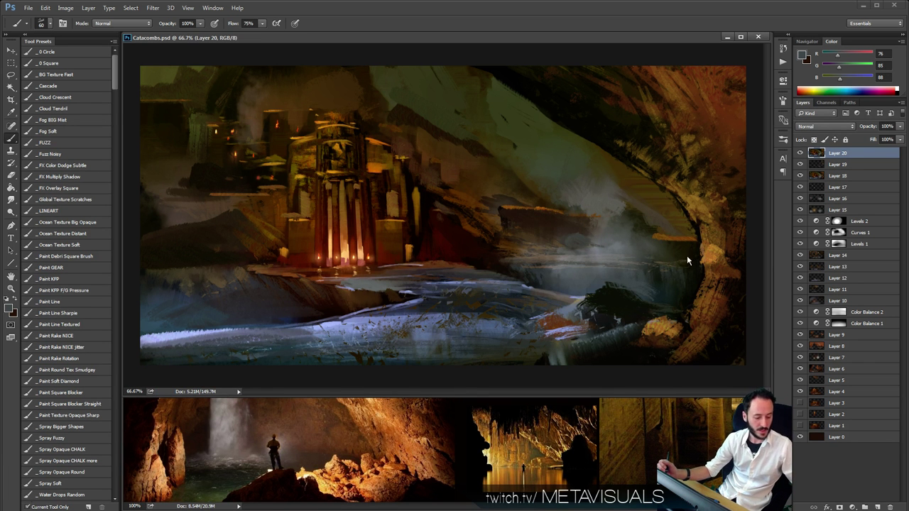
pyautogui.hotkey('ctrl', 'shift', 's')
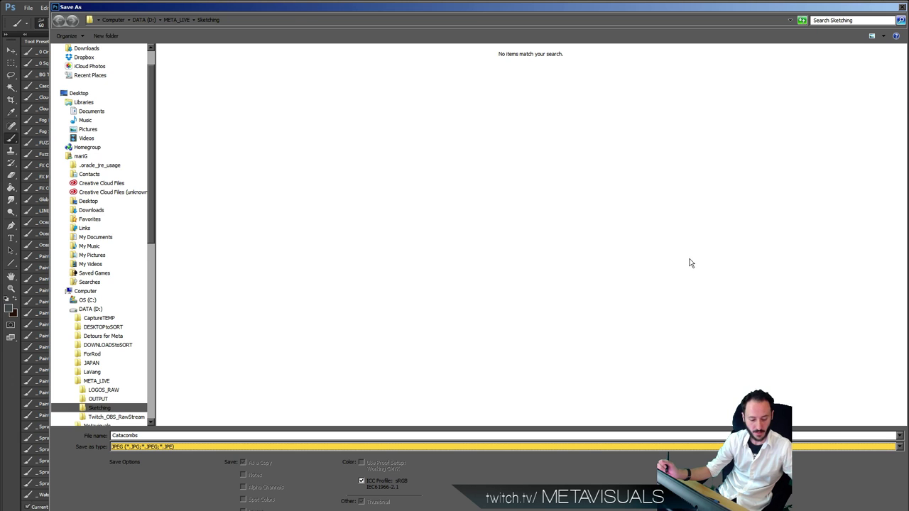
pyautogui.press('Return')
pyautogui.press('Return')
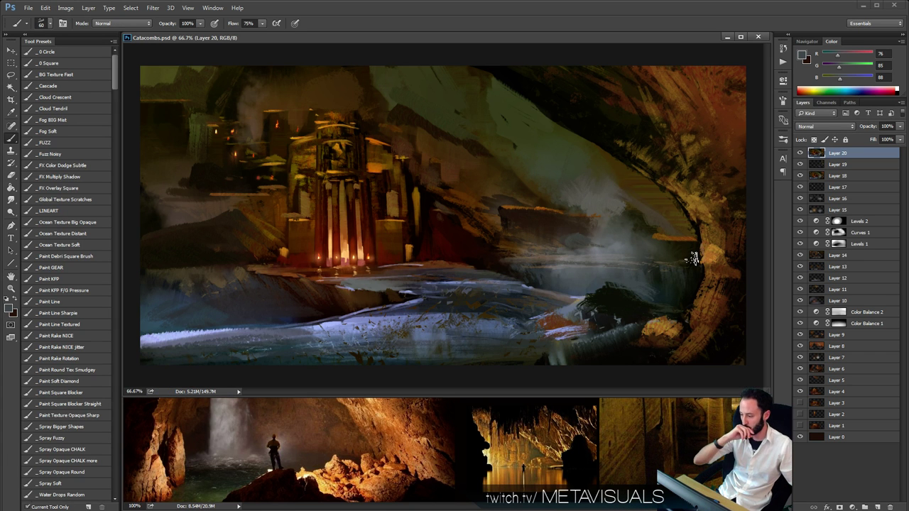
# Hide every layer above Layer 0 and show only Layer 1 to review the first temple sketch.
pyautogui.keyDown('alt'); pyautogui.click(535, 257); pyautogui.keyUp('alt')
pyautogui.keyDown('ctrl'); pyautogui.click(535, 257); pyautogui.keyUp('ctrl')
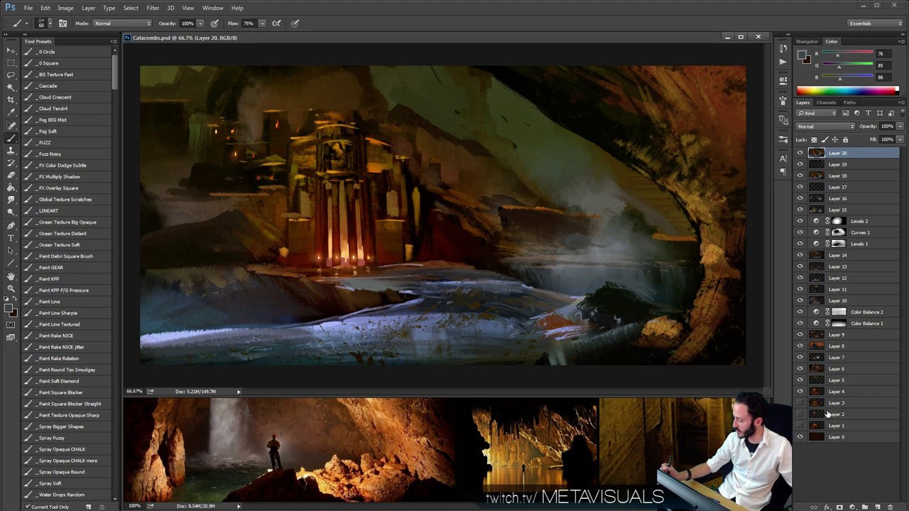
pyautogui.moveTo(801, 157); pyautogui.dragTo(803, 393)
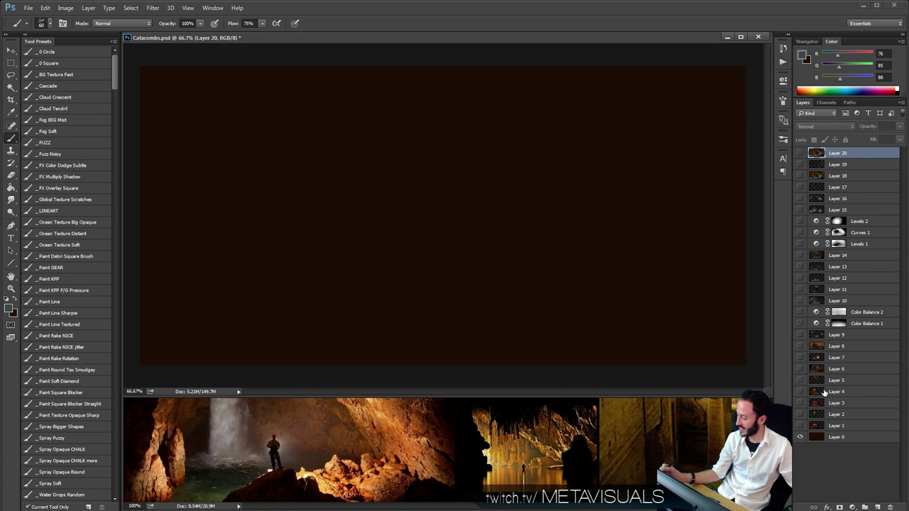
pyautogui.click(800, 426)
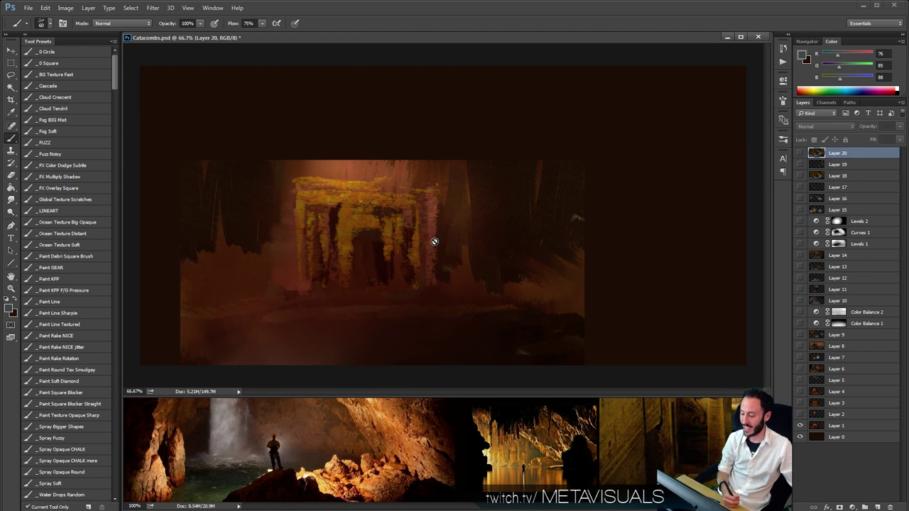
# Reframe the Untitled-1 reference document so the waterfall cave, underground lake and columned temple photos are in view.
pyautogui.click(475, 450)
pyautogui.keyDown('ctrl'); pyautogui.keyDown('alt'); pyautogui.click(497, 448); pyautogui.keyUp('alt'); pyautogui.keyUp('ctrl')
pyautogui.keyDown('ctrl'); pyautogui.keyDown('alt'); pyautogui.click(503, 450); pyautogui.keyUp('alt'); pyautogui.keyUp('ctrl')
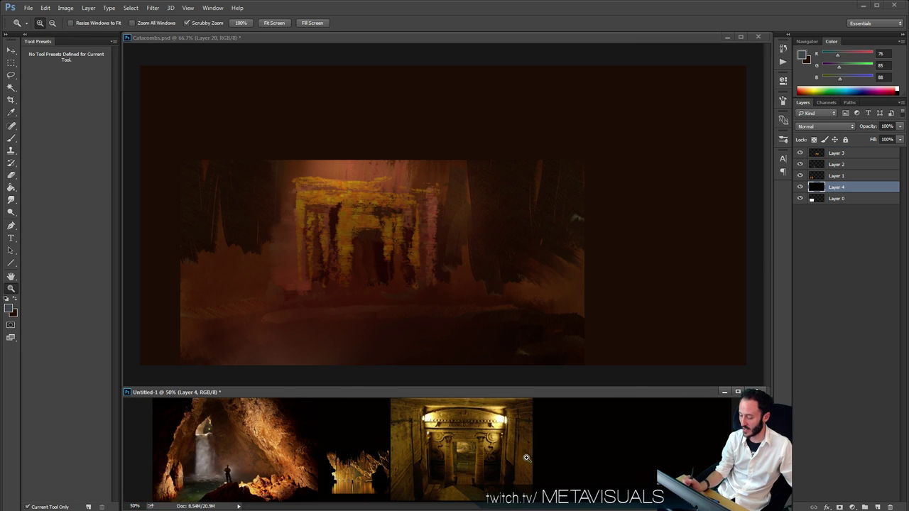
pyautogui.keyDown('ctrl'); pyautogui.click(526, 459); pyautogui.keyUp('ctrl')
pyautogui.moveTo(310, 460); pyautogui.dragTo(406, 454)
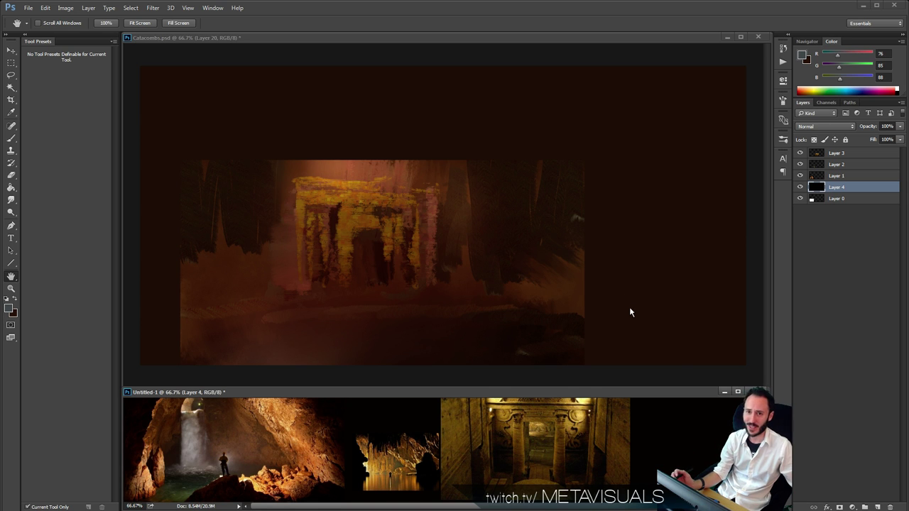
# Return to Catacombs.psd and show Layer 2 and Layer 3, toggling Layer 3 to compare the temple and path additions.
pyautogui.click(568, 291)
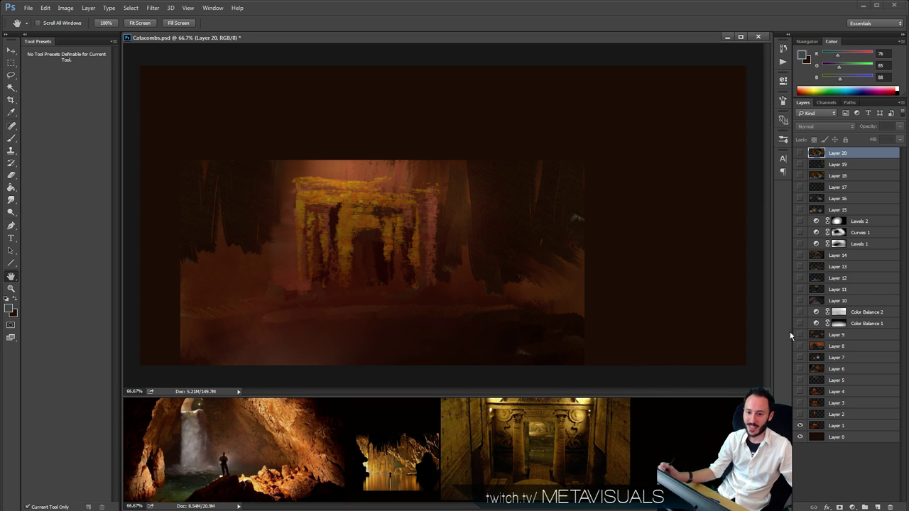
pyautogui.click(800, 414)
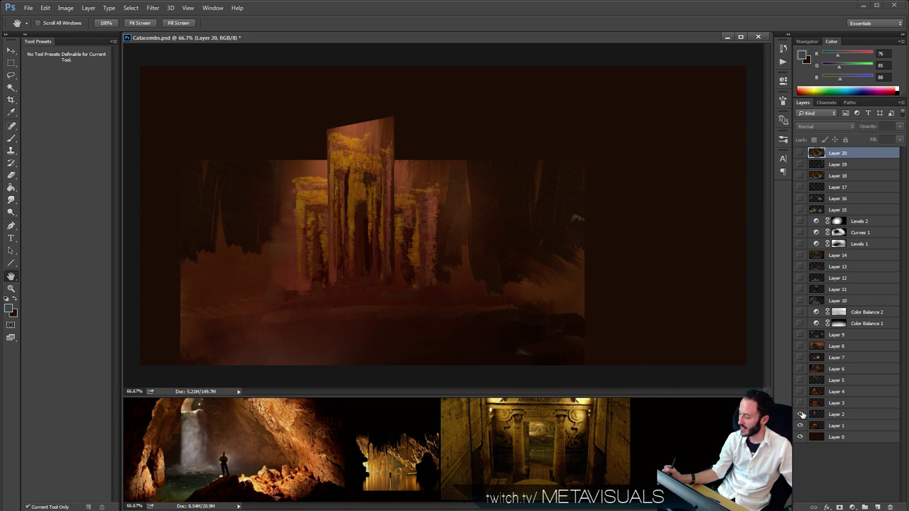
pyautogui.click(800, 403)
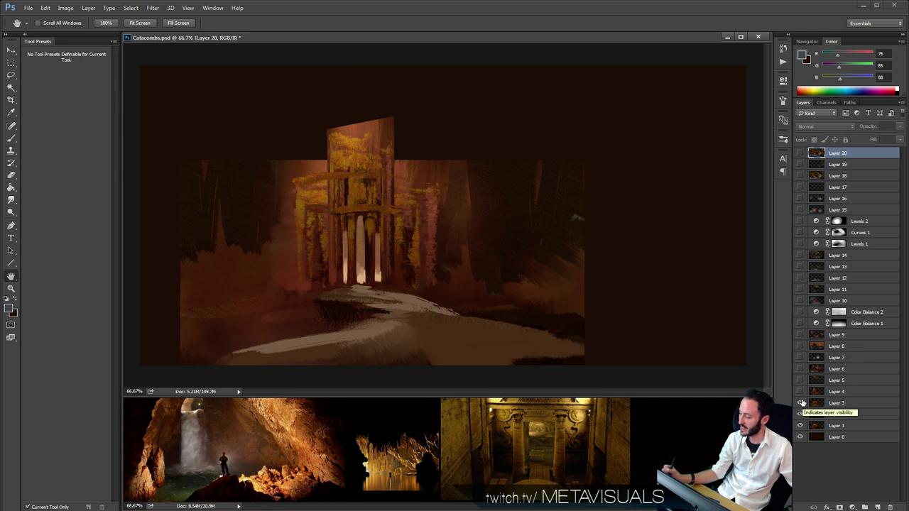
pyautogui.click(800, 401)
pyautogui.click(799, 400)
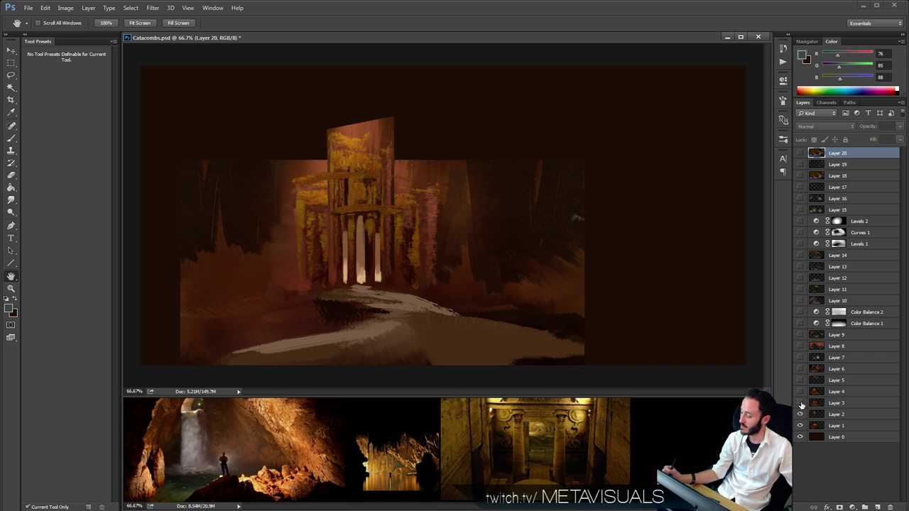
# Hide Layers 1 to 3, show the transformed Layer 4, and compare it with and without Layer 5.
pyautogui.click(801, 425)
pyautogui.click(801, 392)
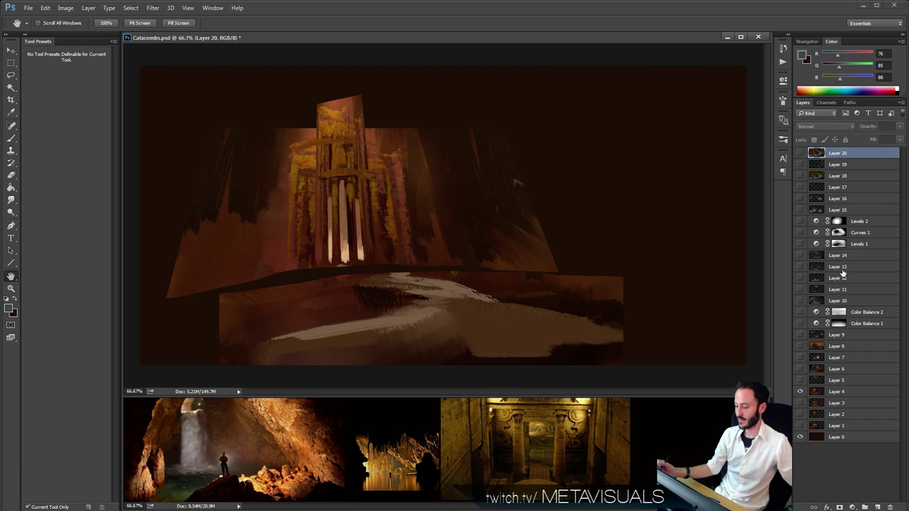
pyautogui.click(800, 381)
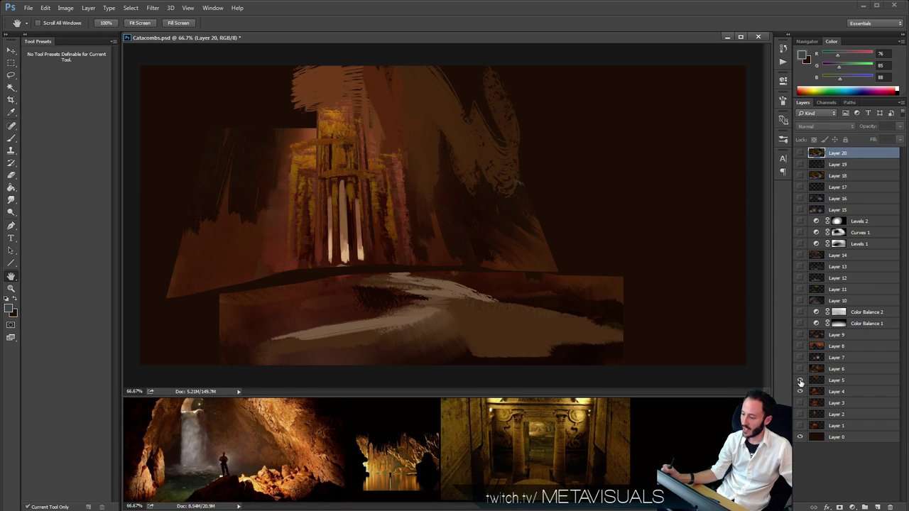
pyautogui.click(800, 380)
pyautogui.click(800, 381)
# Show Layer 6 and toggle its visibility to compare the sketch with and without the painted cavern rocks.
pyautogui.click(800, 370)
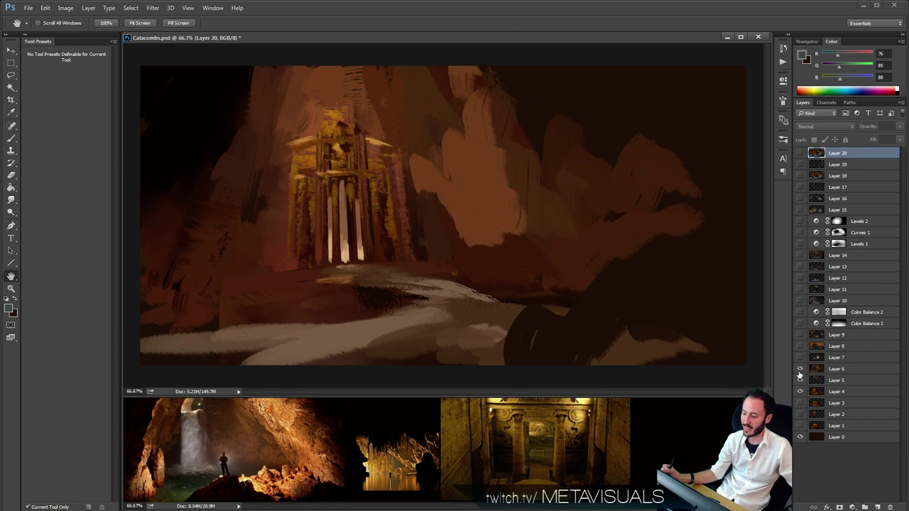
pyautogui.click(800, 371)
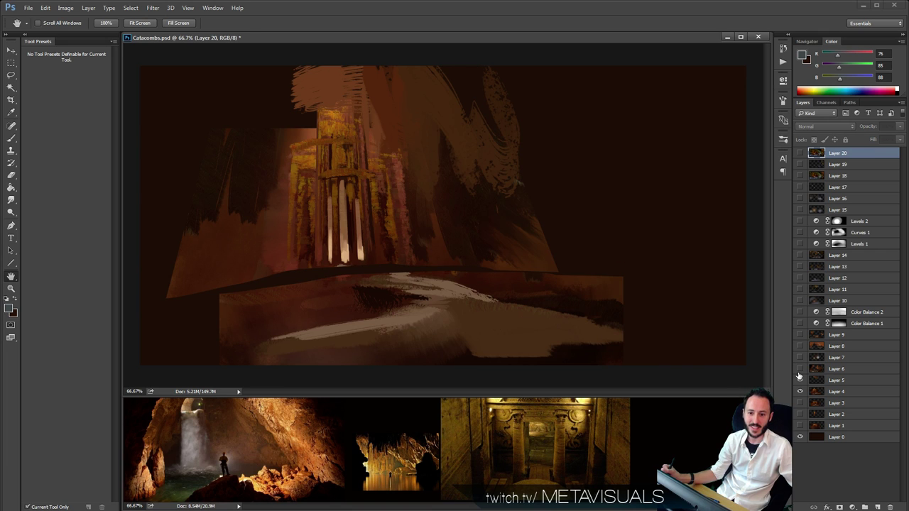
pyautogui.click(801, 369)
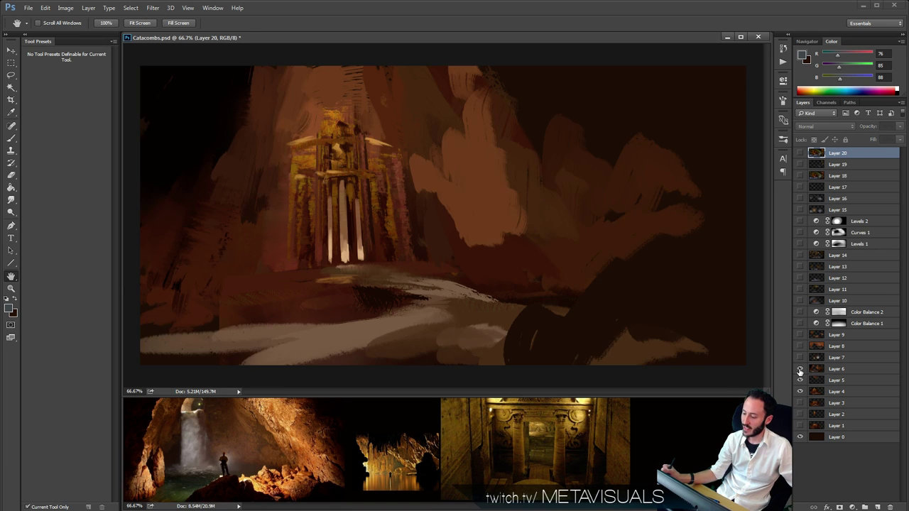
pyautogui.click(800, 369)
pyautogui.click(800, 369)
pyautogui.click(800, 369)
pyautogui.click(800, 370)
# Toggle Layer 7 to compare its warm glow on the rocks and shoreline, leaving the layer visible.
pyautogui.click(800, 357)
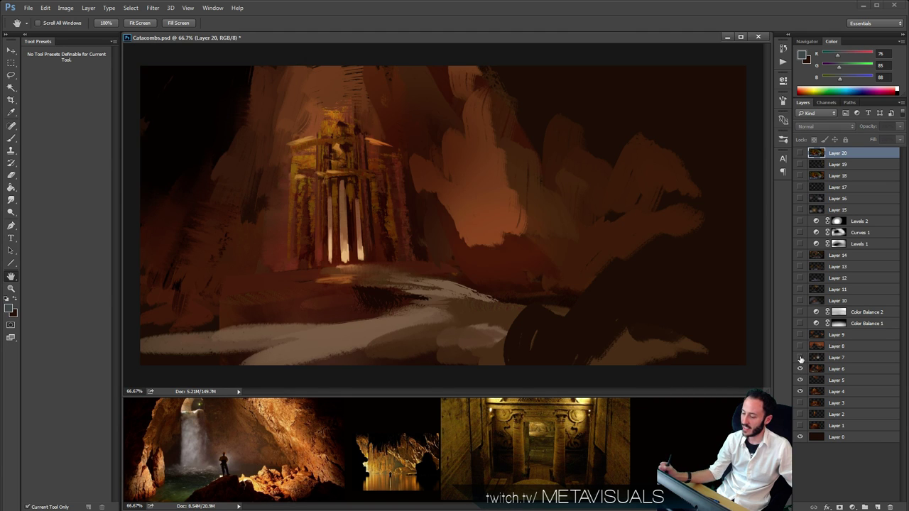
pyautogui.click(800, 357)
pyautogui.click(800, 357)
pyautogui.click(800, 357)
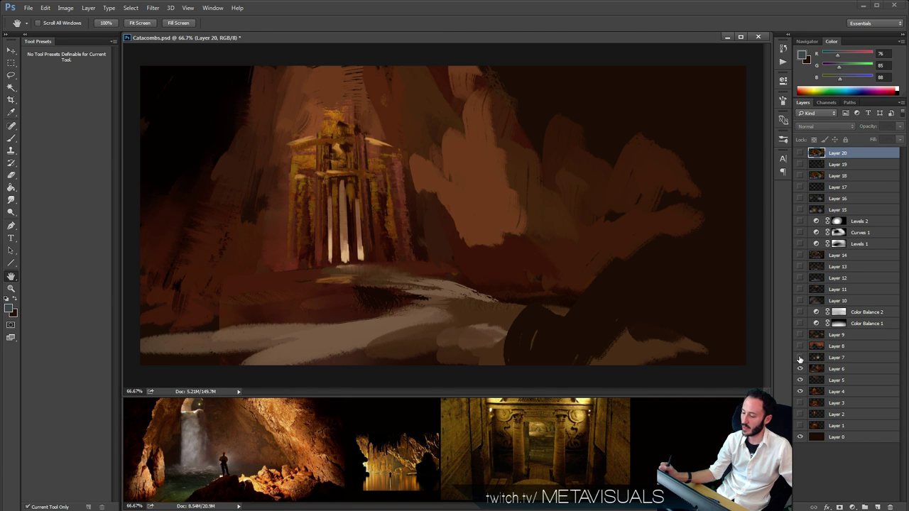
pyautogui.click(800, 358)
pyautogui.click(800, 358)
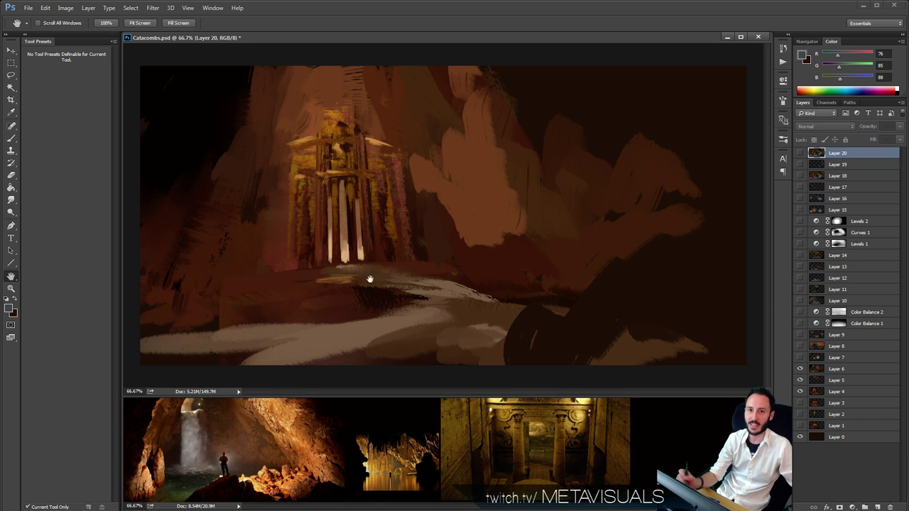
pyautogui.click(800, 357)
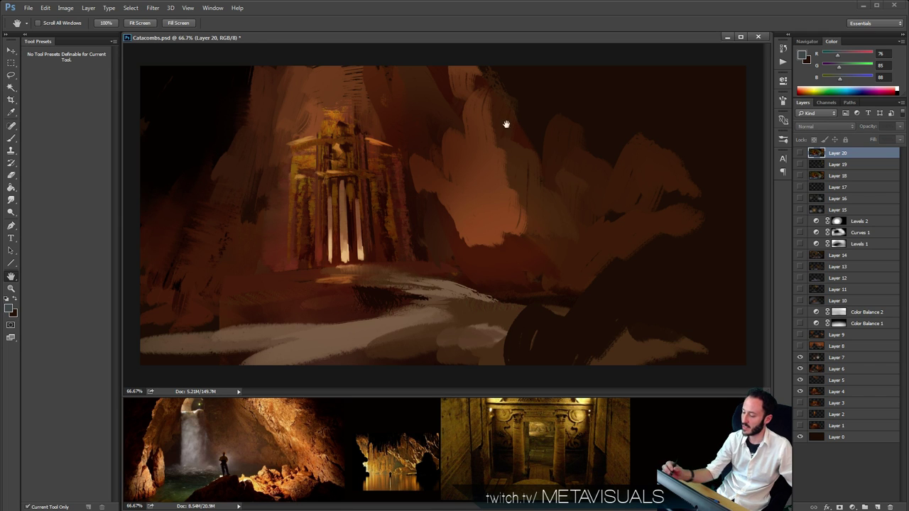
# Toggle Layer 8 to compare the orange background, mountain silhouettes and mist, leaving the layer visible.
pyautogui.click(800, 346)
pyautogui.click(800, 346)
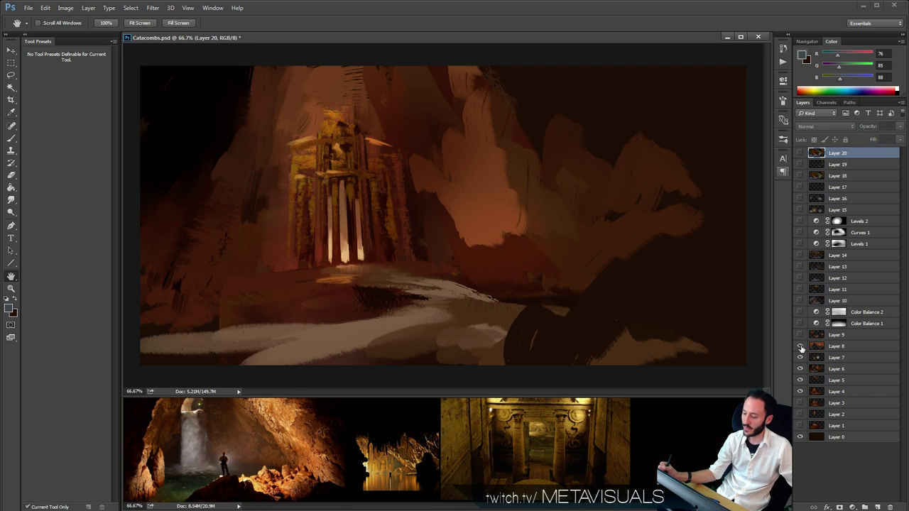
pyautogui.click(801, 347)
pyautogui.click(800, 346)
pyautogui.click(800, 346)
pyautogui.click(800, 346)
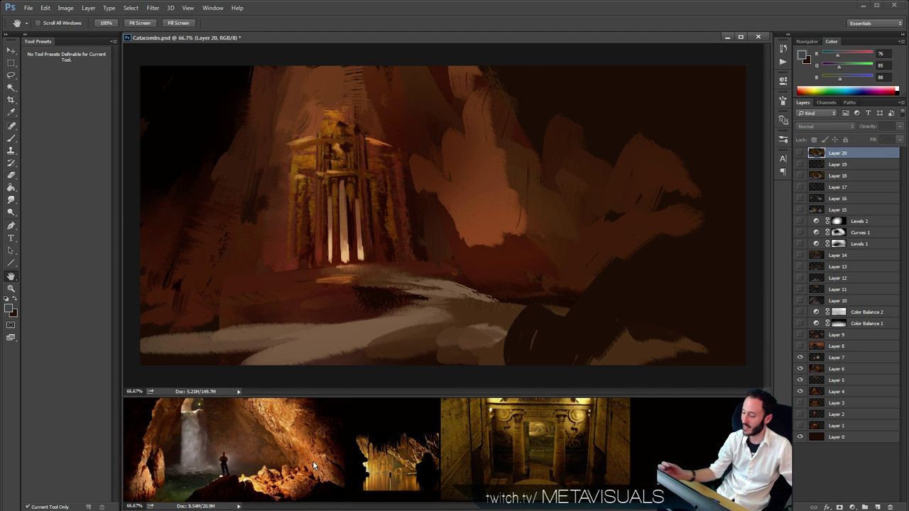
pyautogui.click(800, 346)
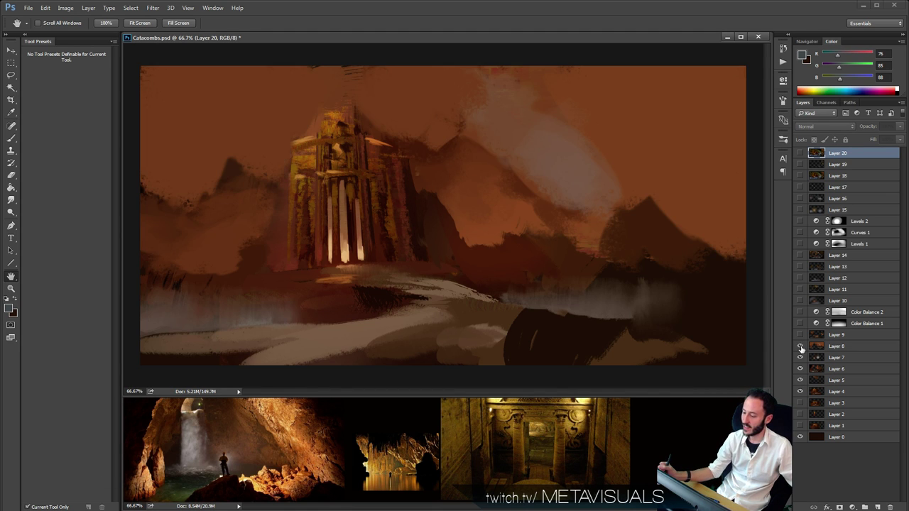
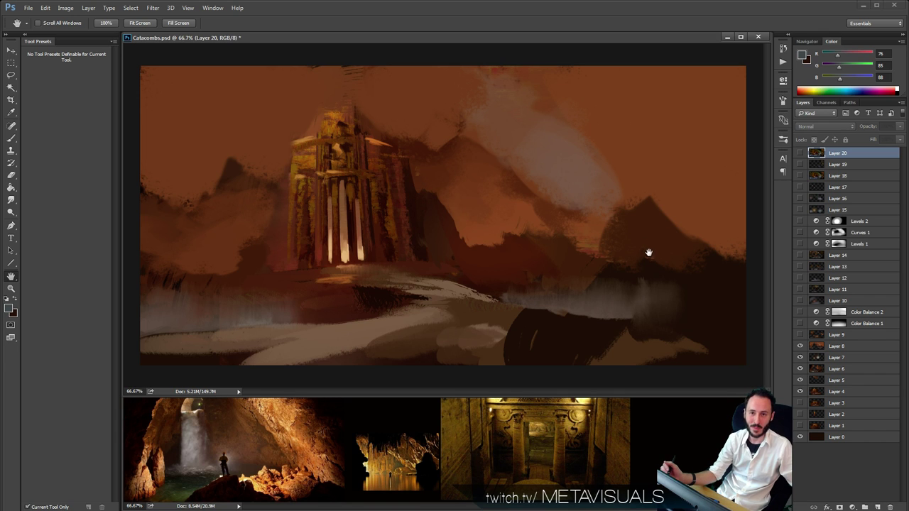
# Toggle Layer 9 to compare the distant towers and repainted path and shoreline, leaving the layer visible.
pyautogui.click(800, 336)
pyautogui.click(800, 336)
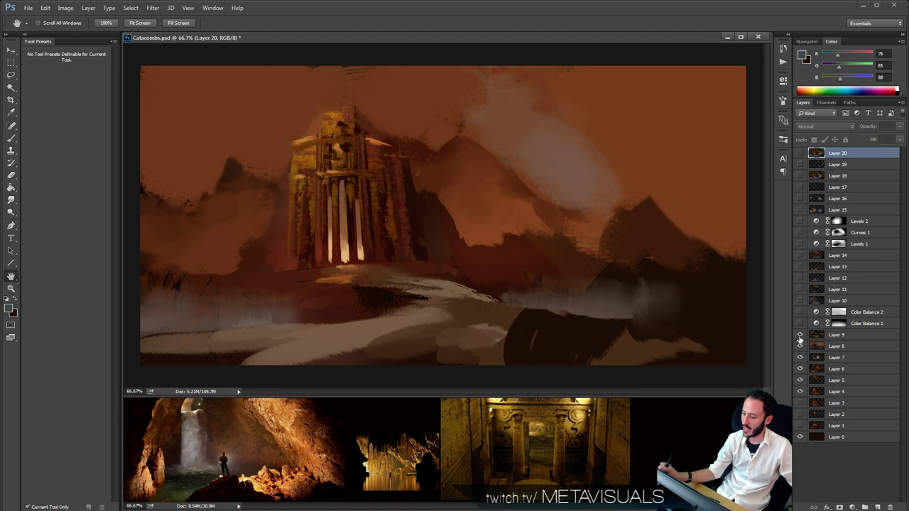
pyautogui.click(800, 337)
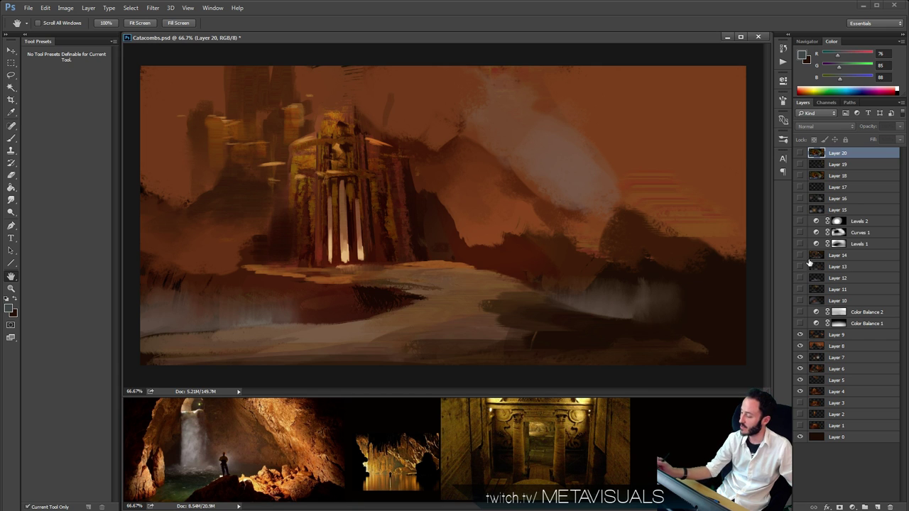
# Toggle the Color Balance 1 adjustment to compare the painting with and without its blue-violet tint on the foreground.
pyautogui.click(800, 325)
pyautogui.click(800, 324)
pyautogui.click(800, 324)
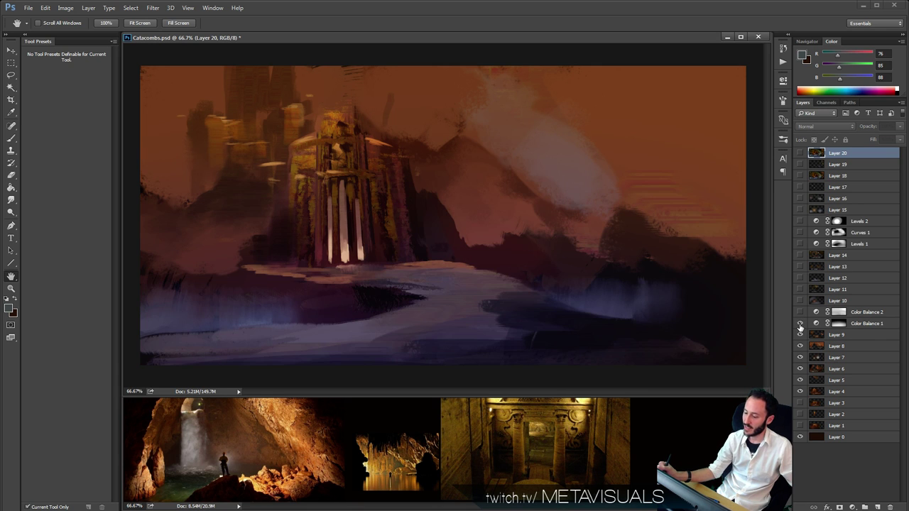
pyautogui.click(800, 325)
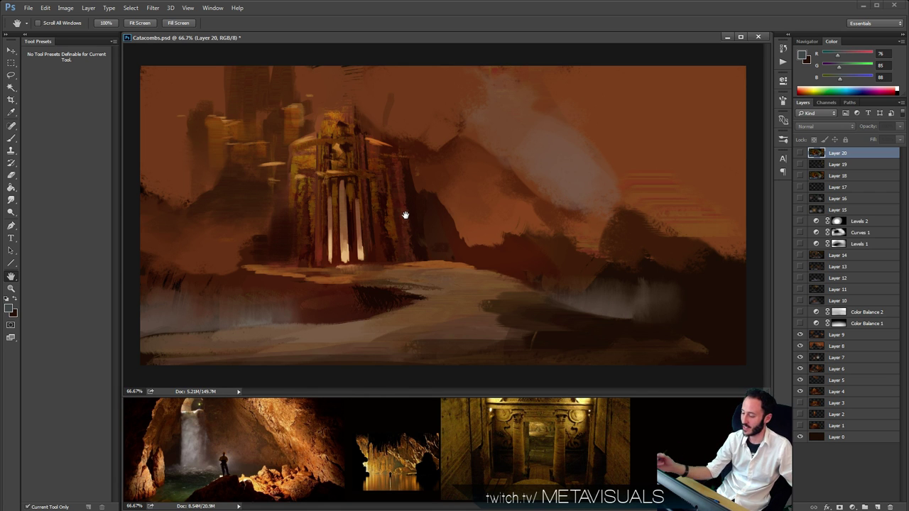
# Toggle Color Balance 1 and Color Balance 2 together to compare their combined color shift, leaving both adjustments visible.
pyautogui.click(801, 324)
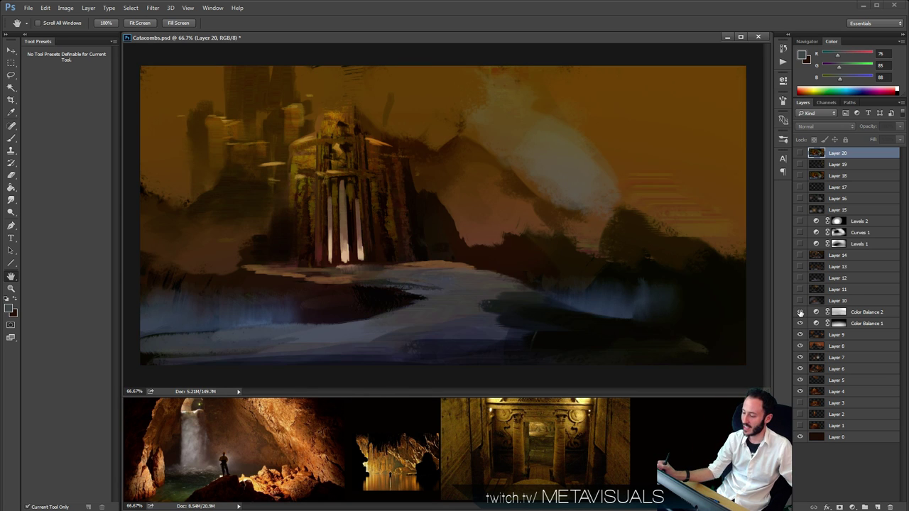
pyautogui.click(801, 323)
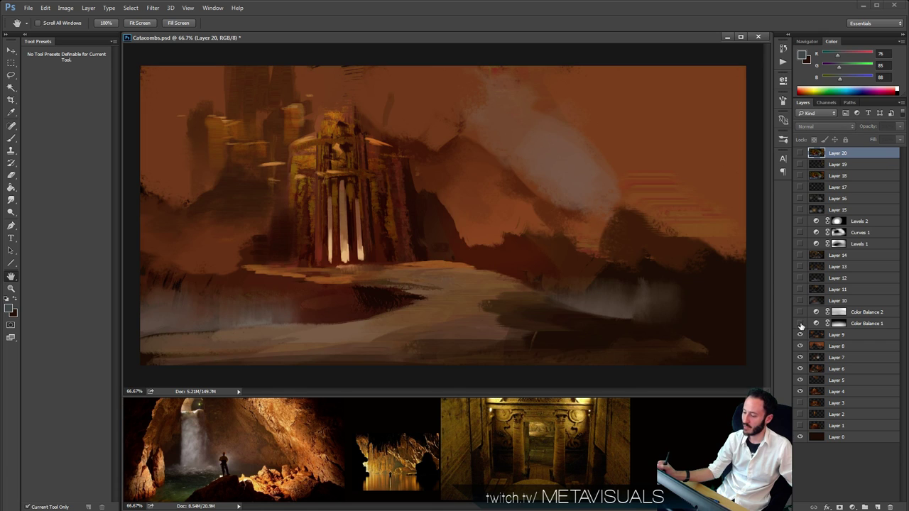
pyautogui.click(800, 324)
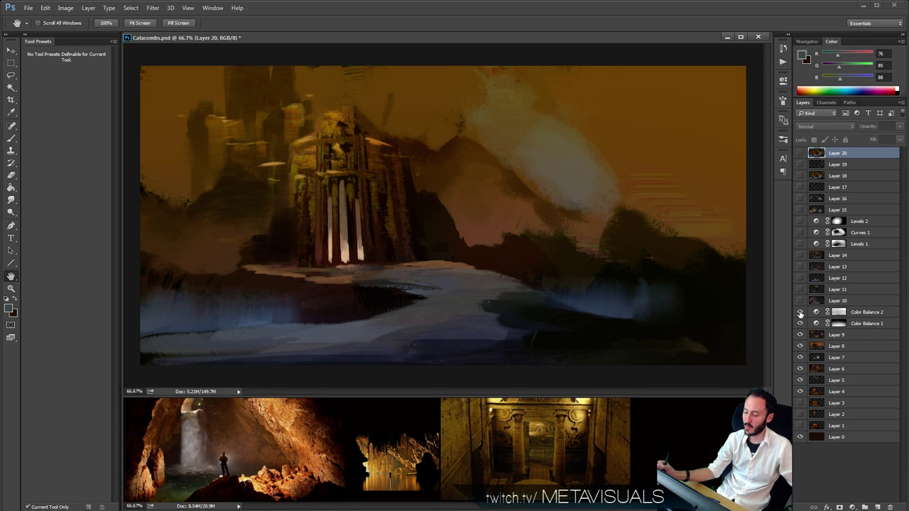
pyautogui.click(801, 324)
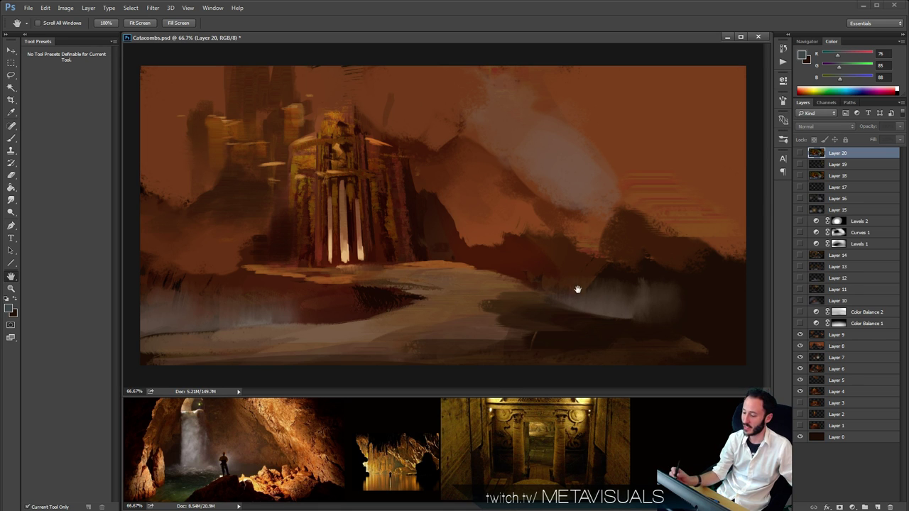
pyautogui.click(800, 325)
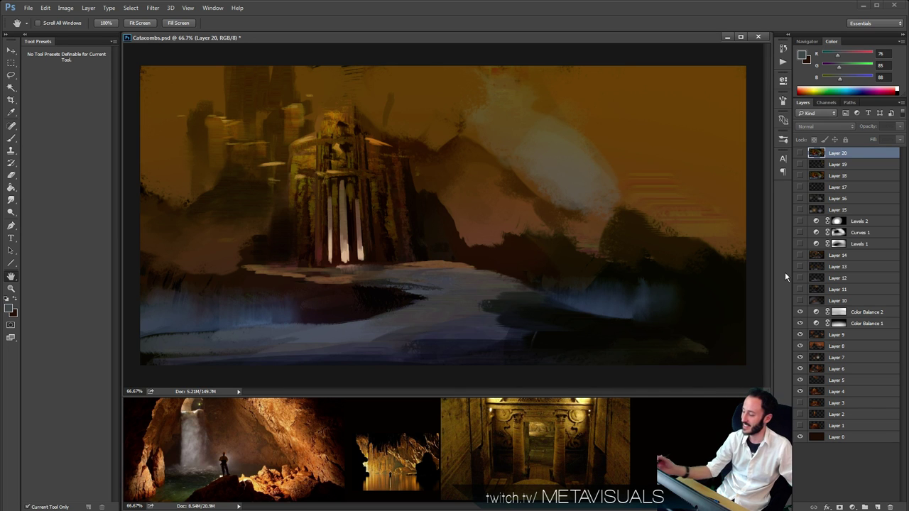
pyautogui.moveTo(800, 312)
pyautogui.mouseDown()
pyautogui.moveTo(801, 324)
pyautogui.moveTo(801, 312)
pyautogui.mouseUp()
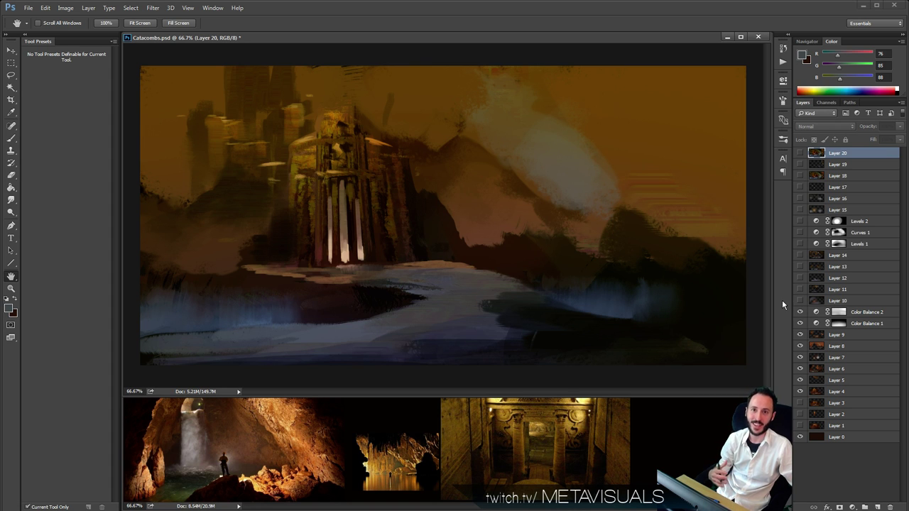
# Toggle Layer 10 to compare its darker, redder shading around the edges of the scene, leaving the layer visible.
pyautogui.click(800, 301)
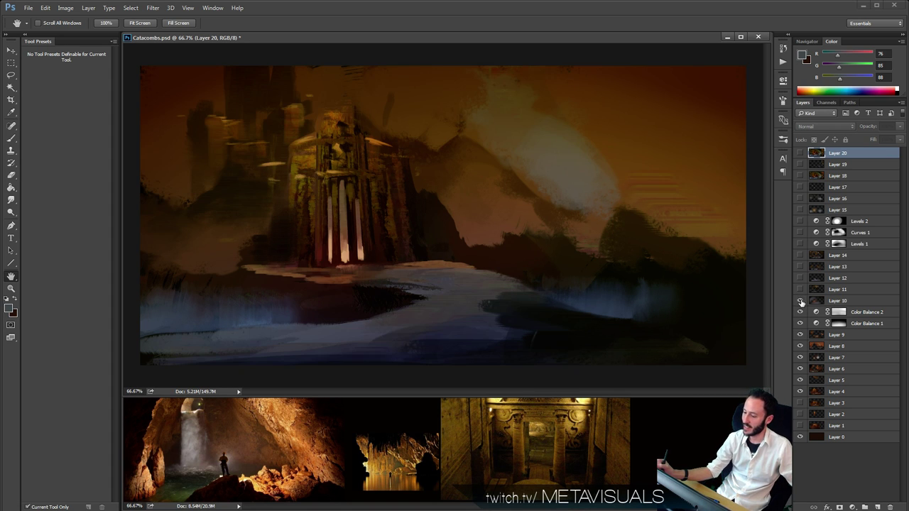
pyautogui.click(800, 301)
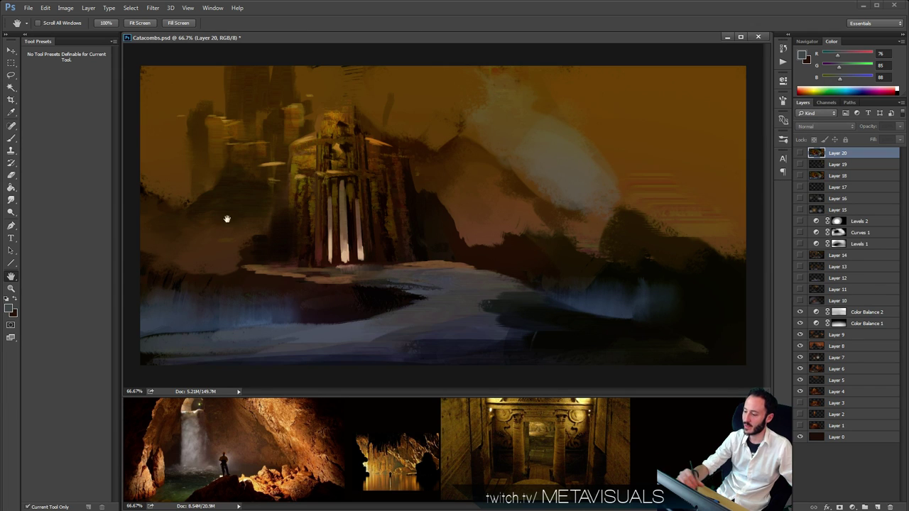
pyautogui.click(801, 301)
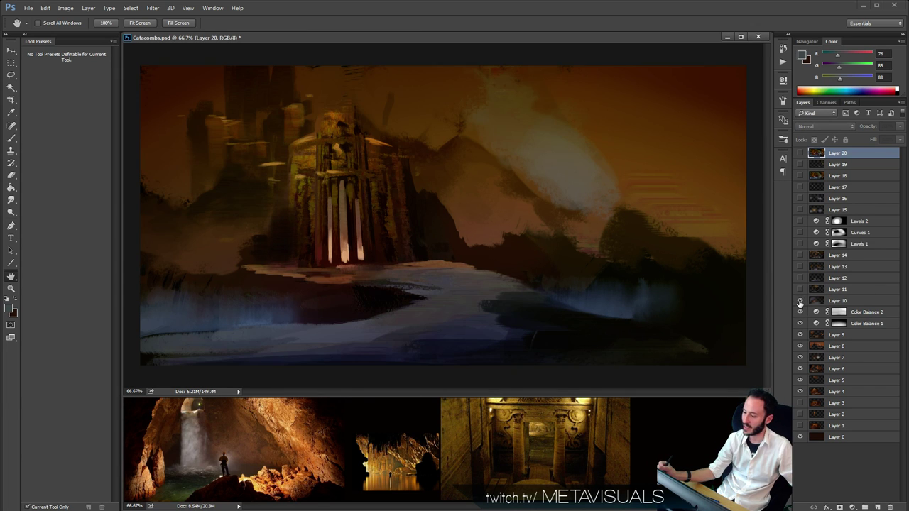
# Toggle Layer 11 repeatedly to compare the extended light beam, temple side structures and rocks, leaving the layer visible.
pyautogui.click(801, 289)
pyautogui.click(800, 289)
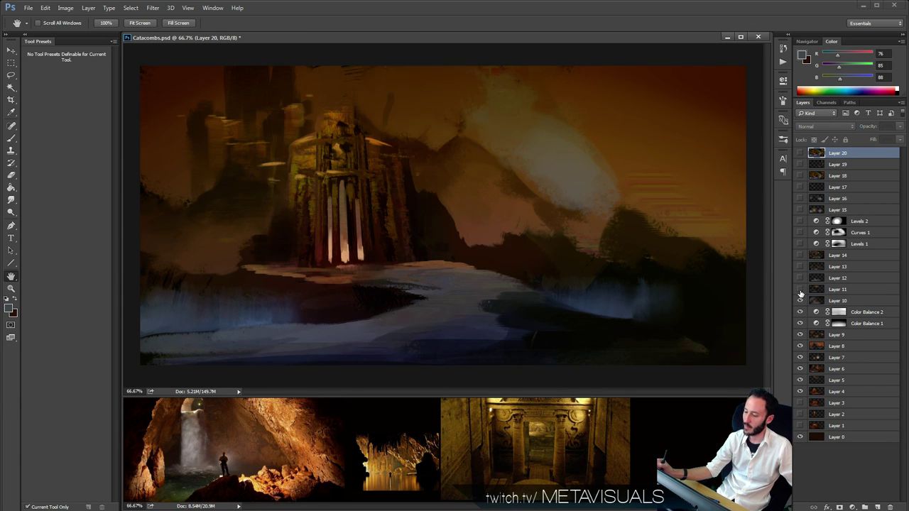
pyautogui.click(800, 289)
pyautogui.click(800, 291)
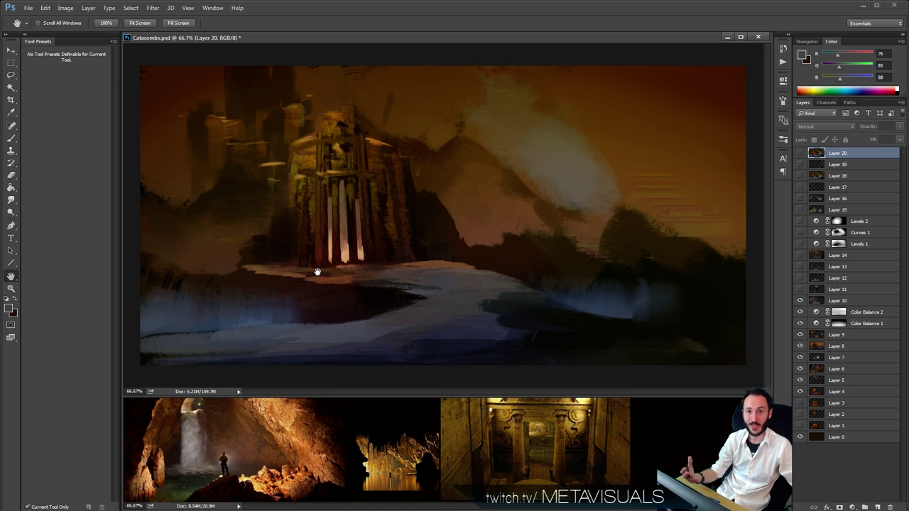
pyautogui.click(800, 290)
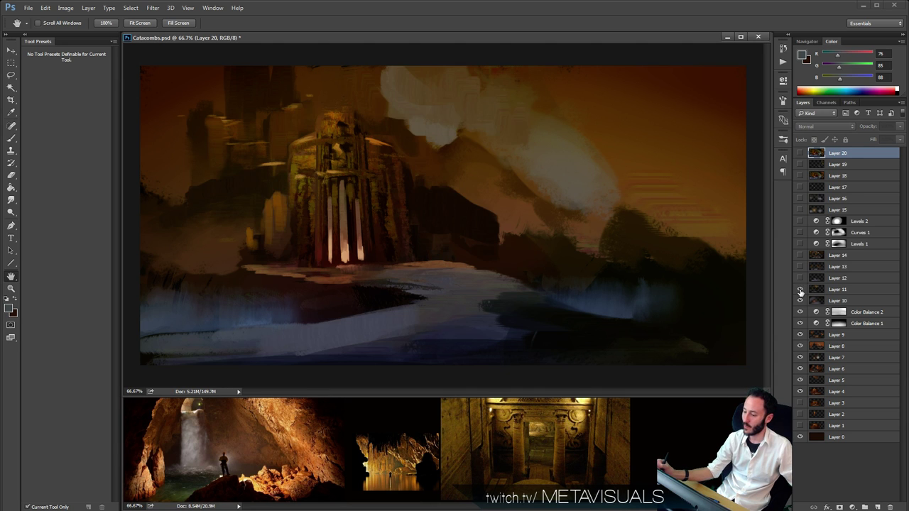
pyautogui.click(800, 291)
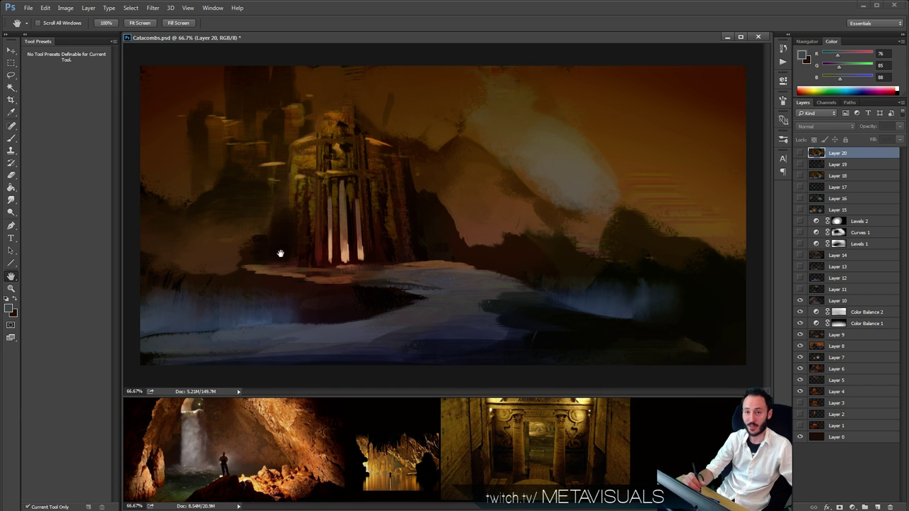
pyautogui.click(800, 290)
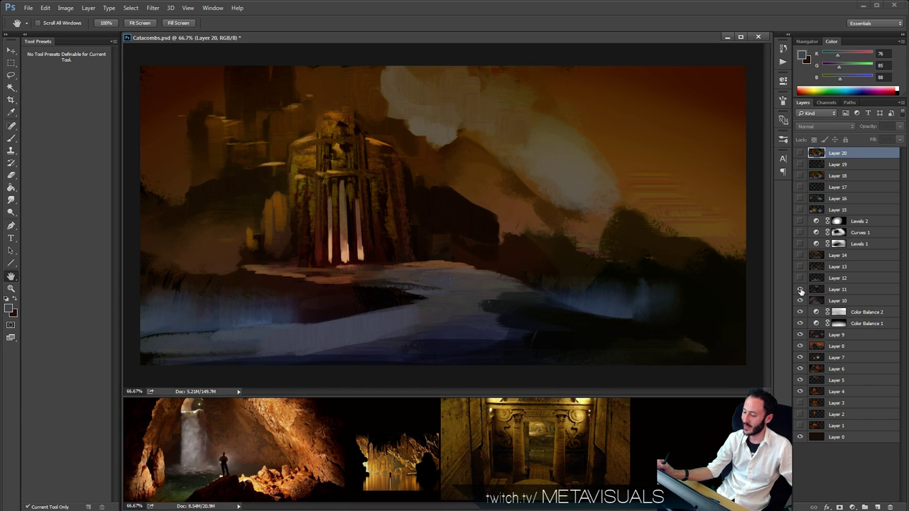
pyautogui.click(800, 290)
pyautogui.click(801, 290)
# Toggle Layer 12's pale ground highlights and Layer 13's textured rock strokes for comparison, leaving both layers visible.
pyautogui.click(800, 279)
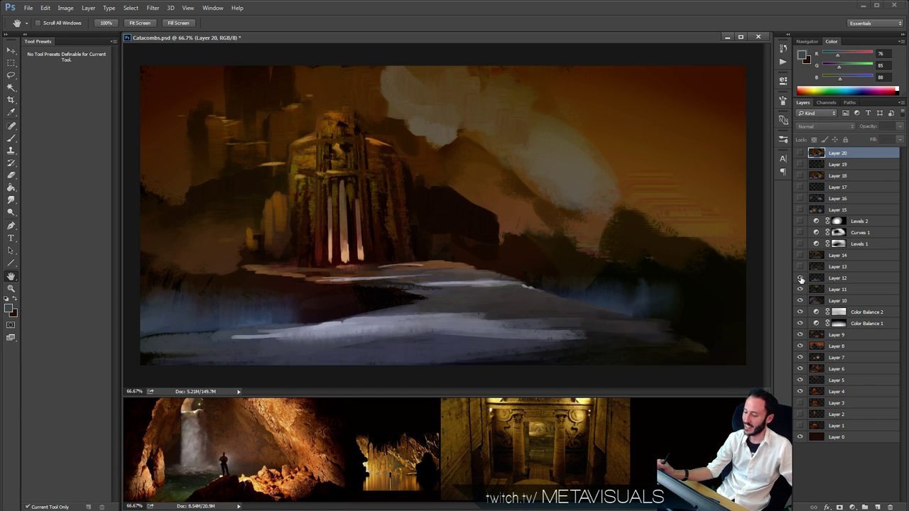
pyautogui.click(800, 279)
pyautogui.click(800, 279)
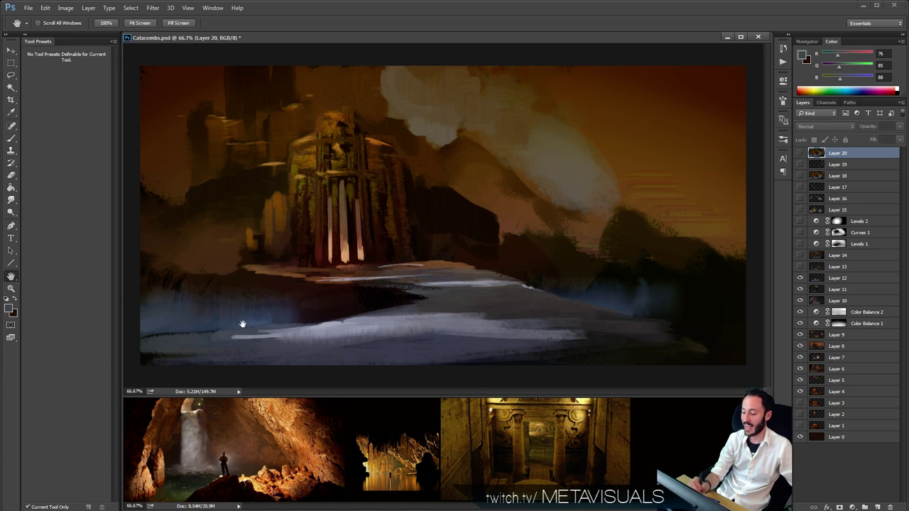
pyautogui.click(800, 267)
pyautogui.click(799, 267)
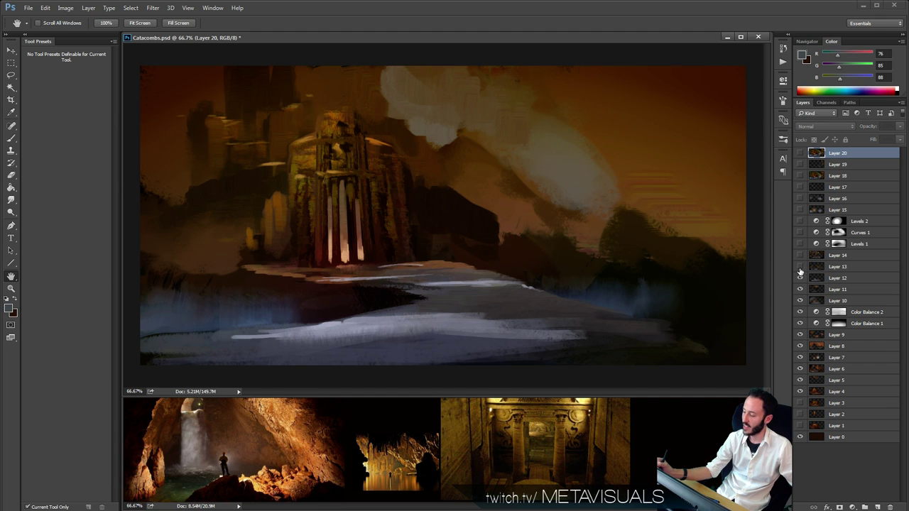
pyautogui.click(799, 266)
# Toggle Layer 14 to compare the scene with and without the enclosing cave arch and reworked temple, leaving it visible.
pyautogui.click(799, 255)
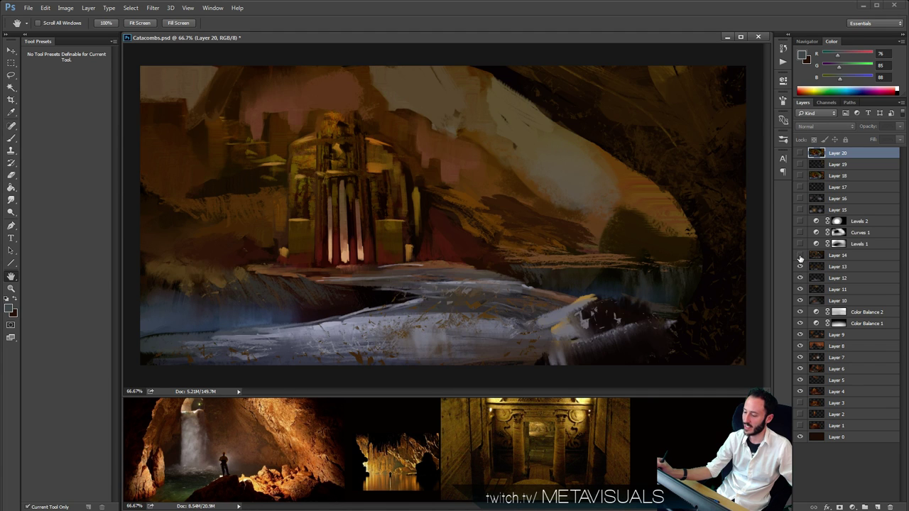
pyautogui.click(799, 256)
pyautogui.click(800, 257)
pyautogui.click(799, 256)
pyautogui.click(800, 256)
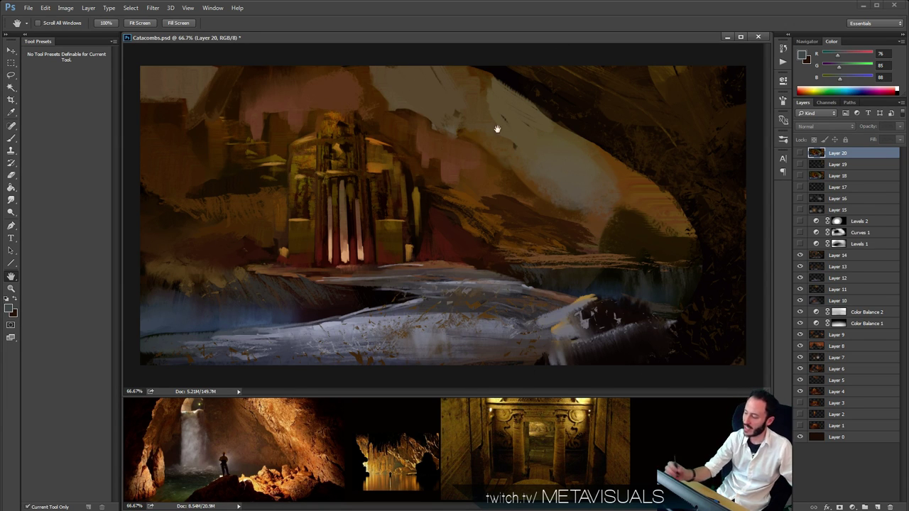
pyautogui.click(800, 256)
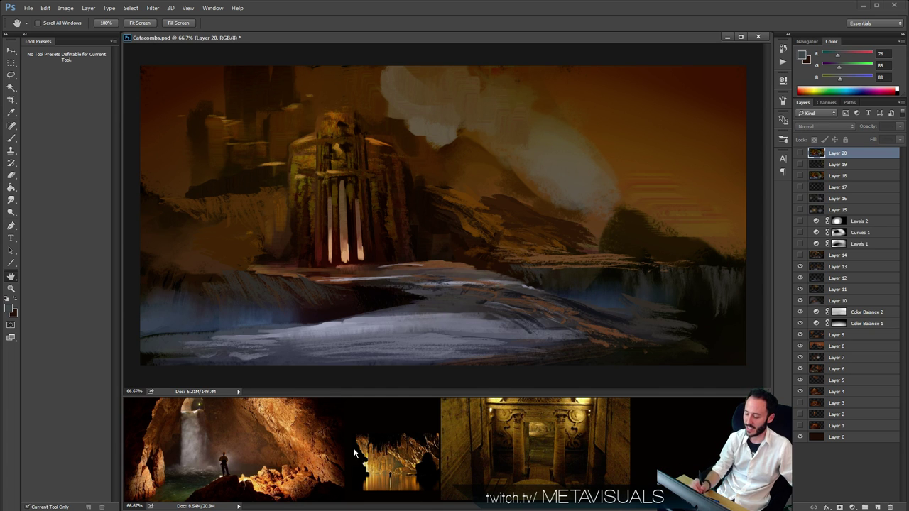
pyautogui.click(800, 257)
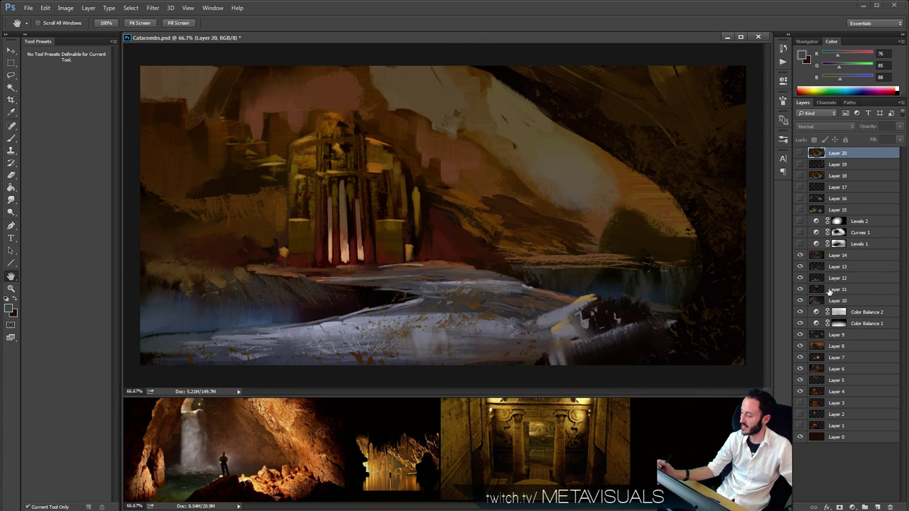
# Toggle the Levels 1, Curves 1 and Levels 2 adjustments together to compare contrast and color, leaving all three visible.
pyautogui.click(800, 243)
pyautogui.click(800, 232)
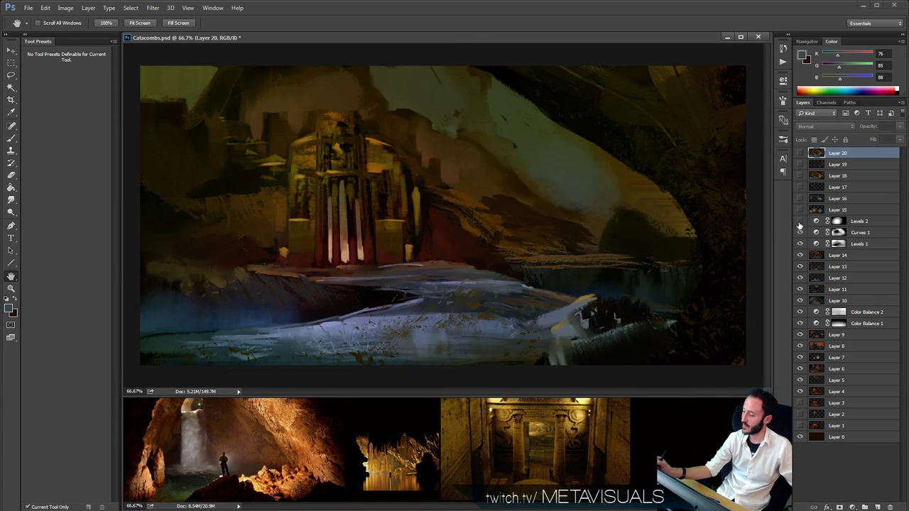
pyautogui.click(800, 222)
pyautogui.click(800, 222)
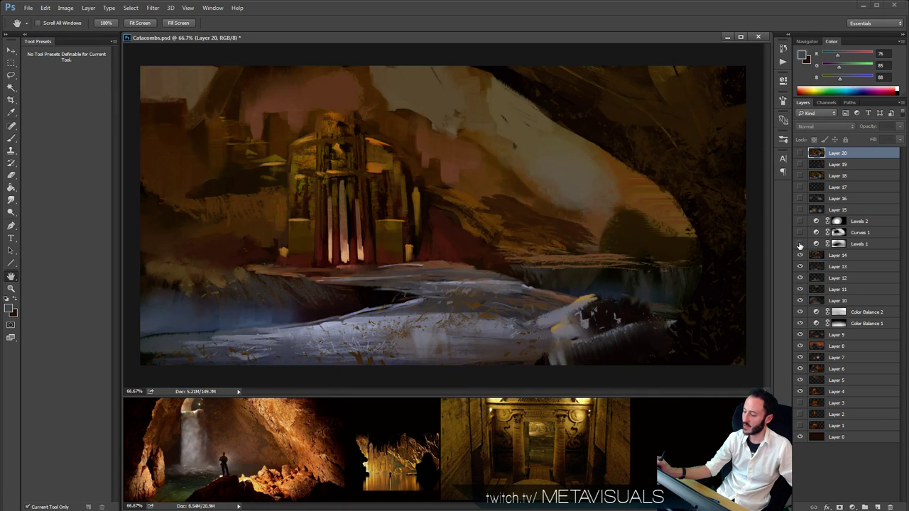
pyautogui.click(800, 221)
pyautogui.click(800, 222)
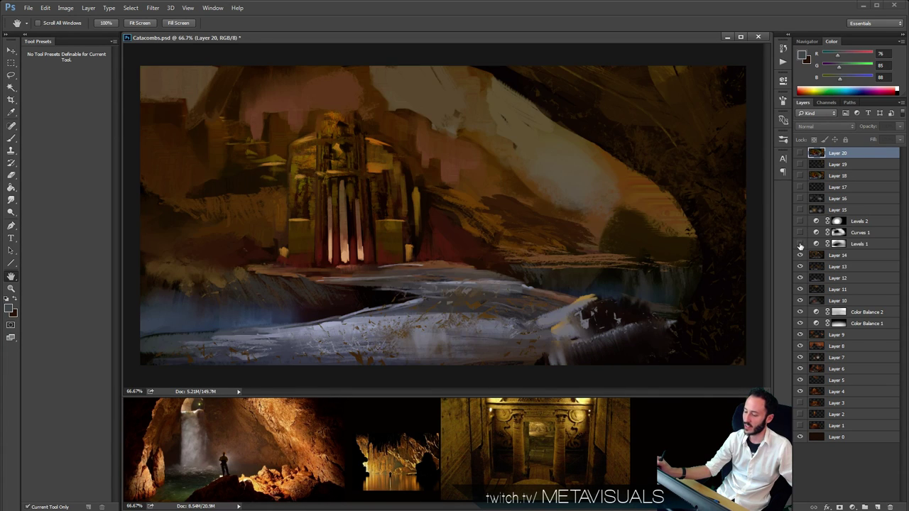
pyautogui.click(800, 221)
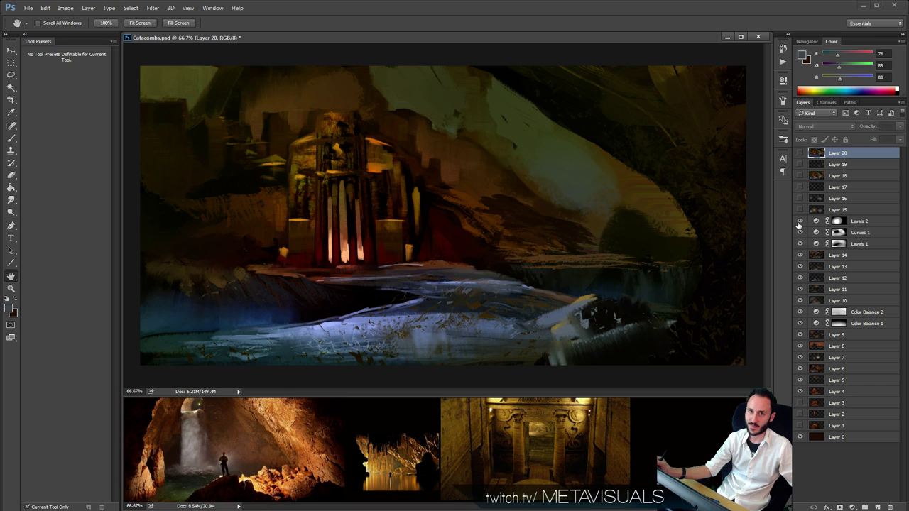
pyautogui.click(800, 221)
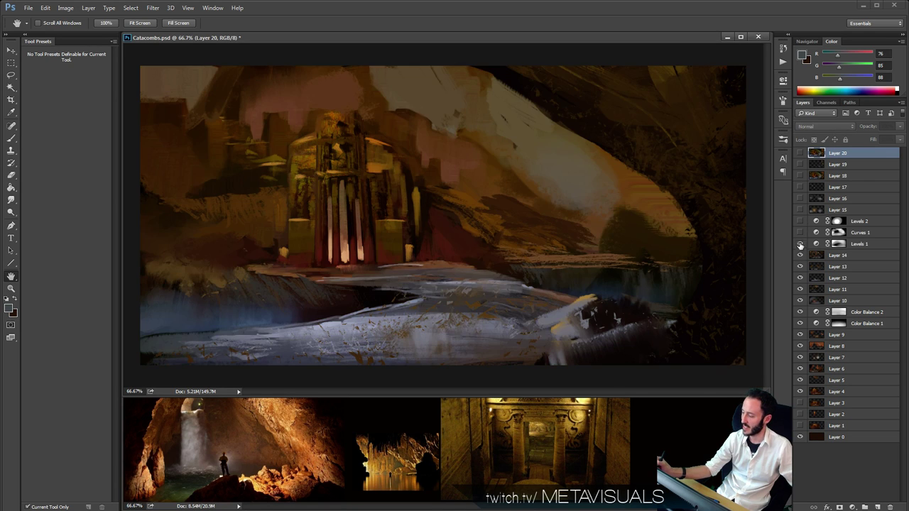
pyautogui.click(800, 222)
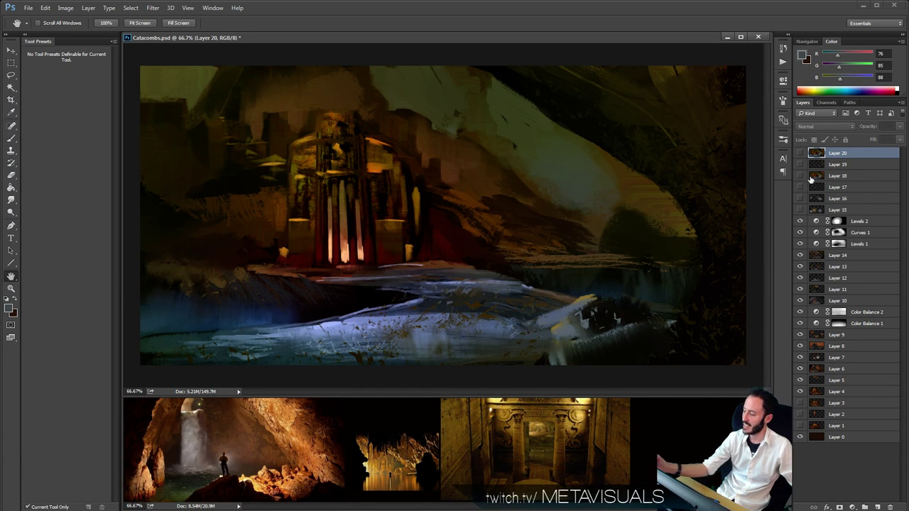
pyautogui.moveTo(801, 221); pyautogui.dragTo(801, 243)
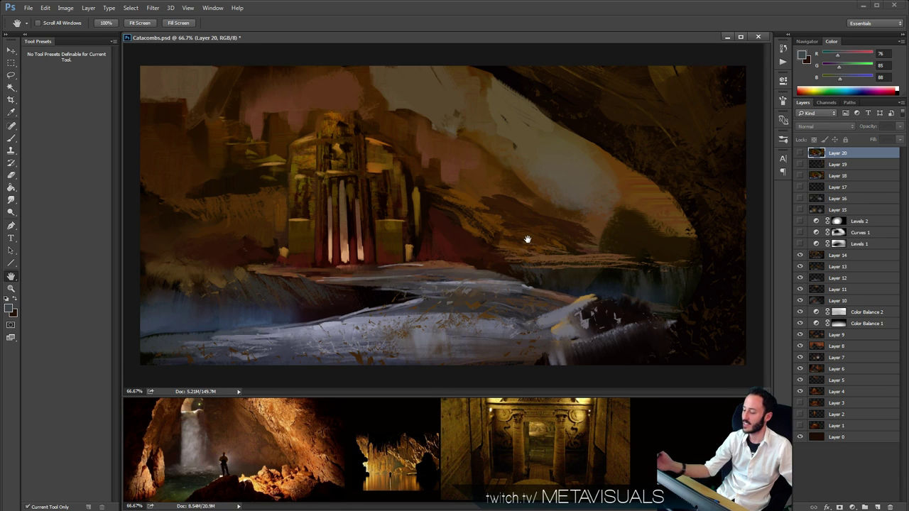
pyautogui.moveTo(799, 245); pyautogui.dragTo(800, 226)
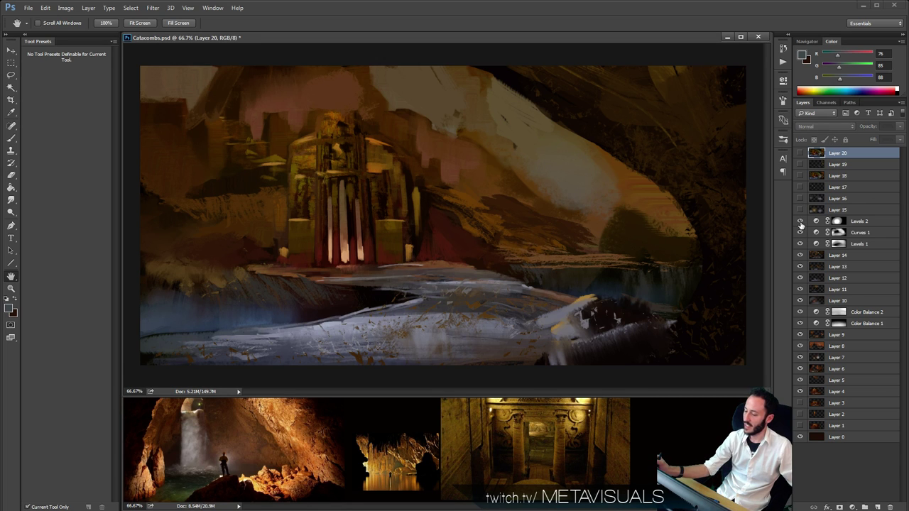
pyautogui.click(799, 222)
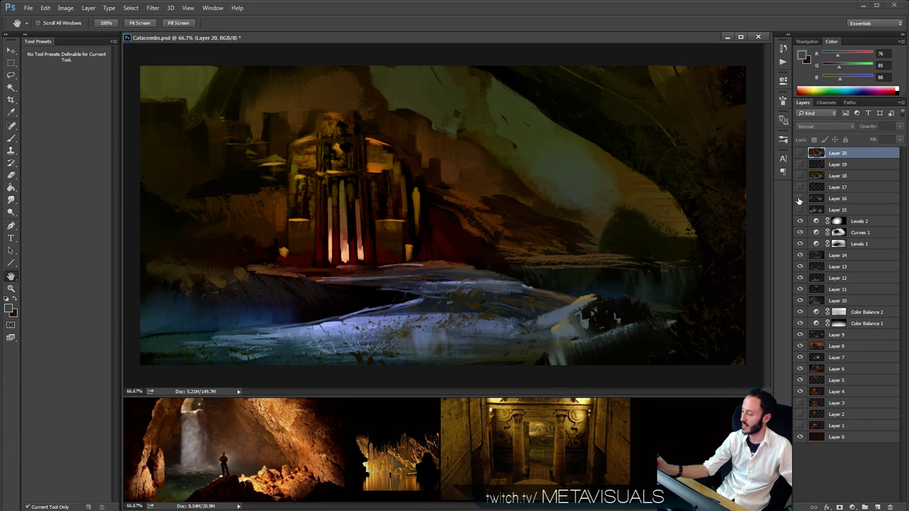
# Show Layer 15, toggle Layer 16's mist for comparison, and leave Layers 15 to 17 visible.
pyautogui.click(799, 210)
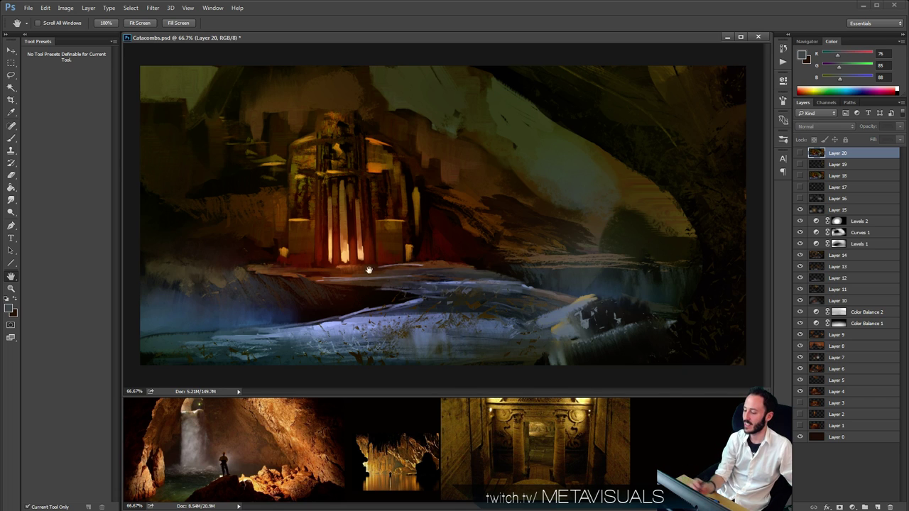
pyautogui.click(799, 199)
pyautogui.click(799, 199)
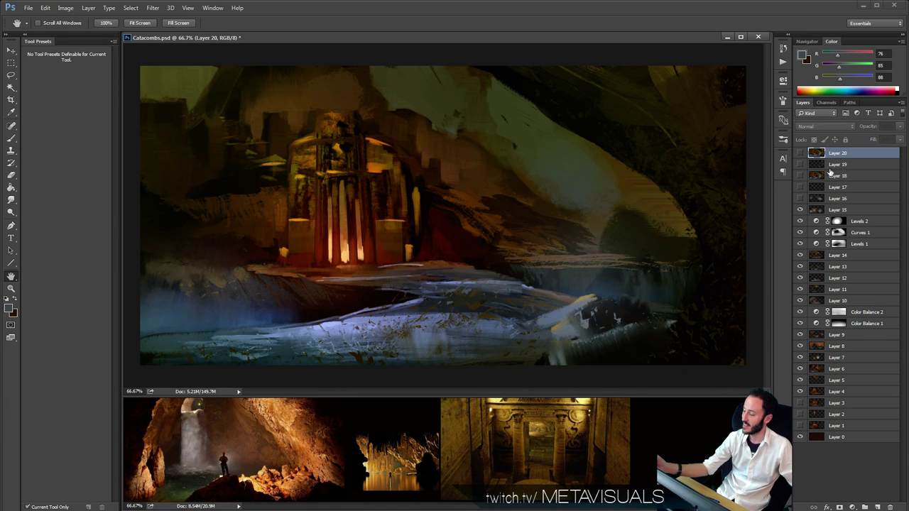
pyautogui.click(799, 200)
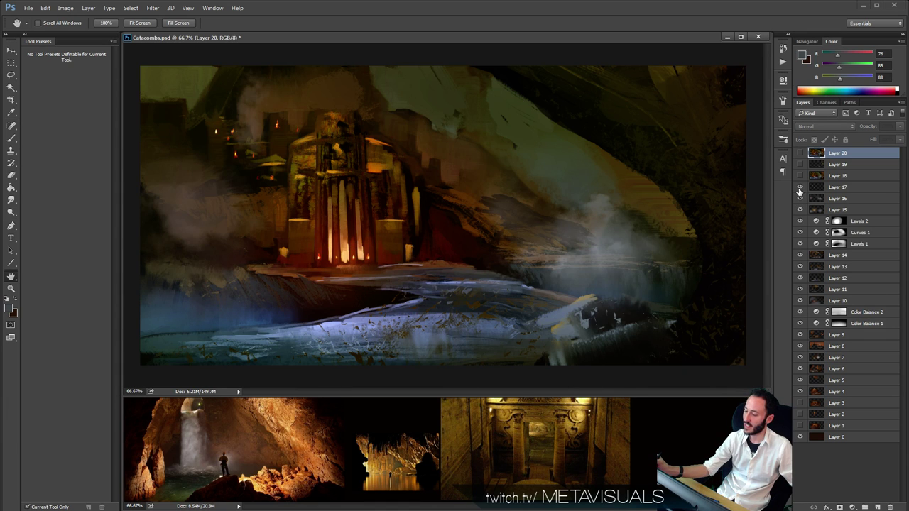
# Toggle Layers 18 to 20 to compare the warm rock arch, light beam and foreground details, leaving all three visible.
pyautogui.click(799, 178)
pyautogui.click(800, 177)
pyautogui.click(799, 178)
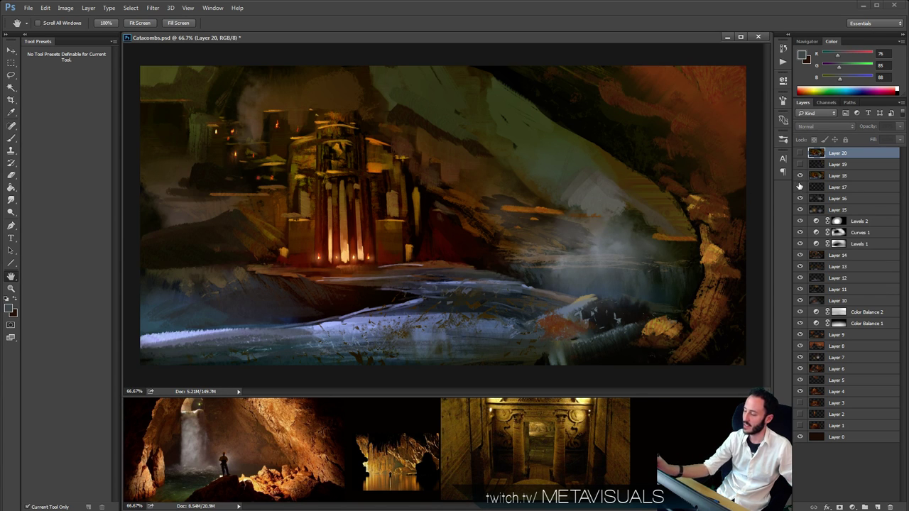
pyautogui.click(799, 154)
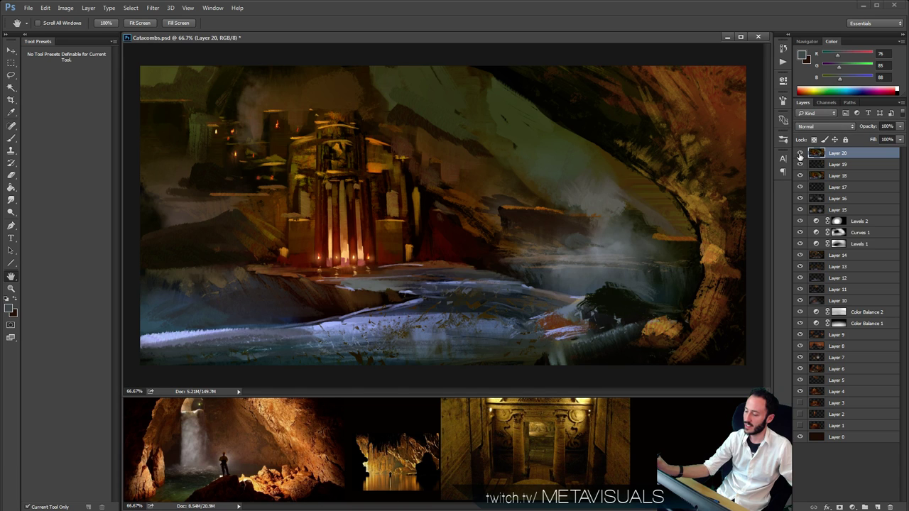
pyautogui.click(799, 154)
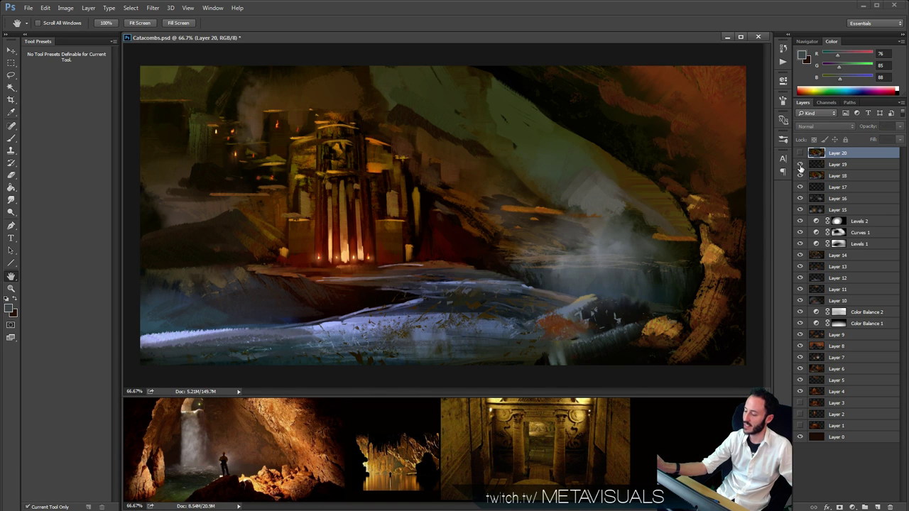
pyautogui.click(800, 152)
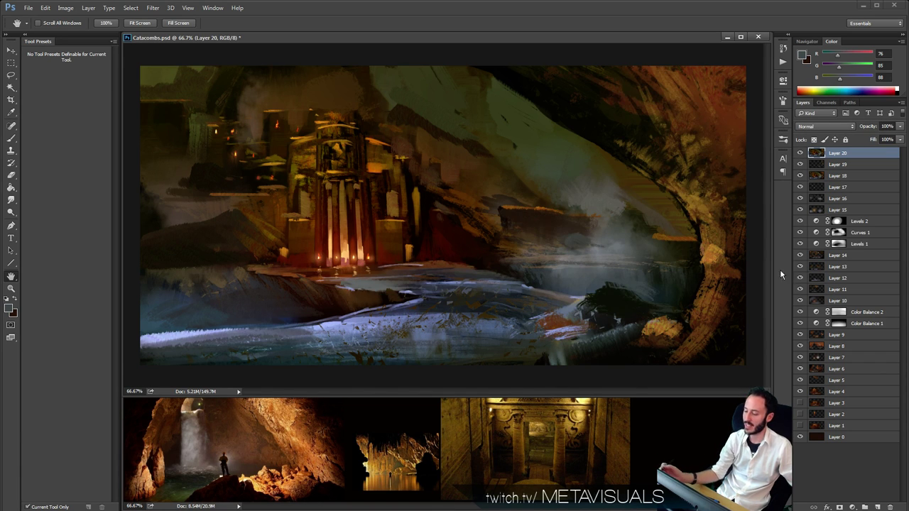
# Examine the finished cavern composition as a whole at a reduced view size.
pyautogui.press('z')
pyautogui.keyDown('alt'); pyautogui.click(465, 241); pyautogui.keyUp('alt')
pyautogui.keyDown('alt'); pyautogui.click(465, 241); pyautogui.keyUp('alt')
pyautogui.keyDown('alt'); pyautogui.click(465, 242); pyautogui.keyUp('alt')
pyautogui.click(509, 268)
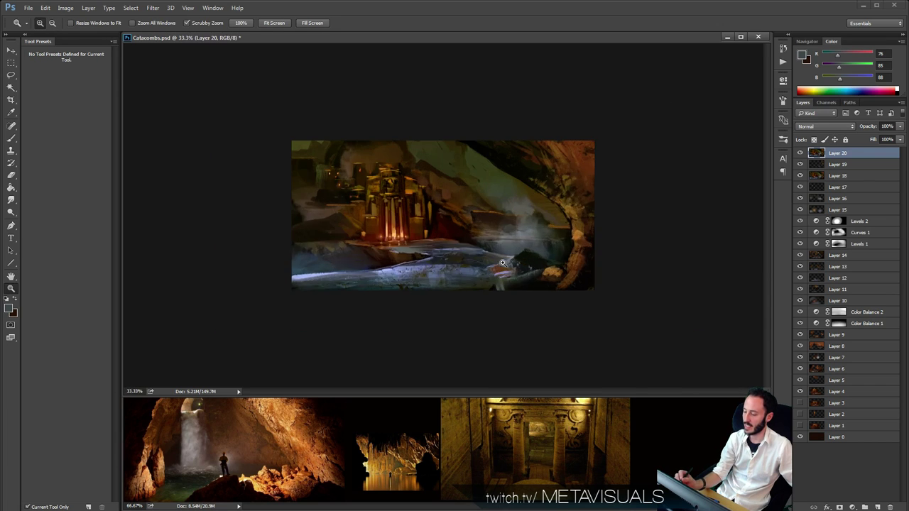
pyautogui.click(511, 273)
pyautogui.press('b')
# Hide Layers 18 to 20 and examine the painting's earlier version at thumbnail size.
pyautogui.moveTo(800, 155); pyautogui.dragTo(800, 175)
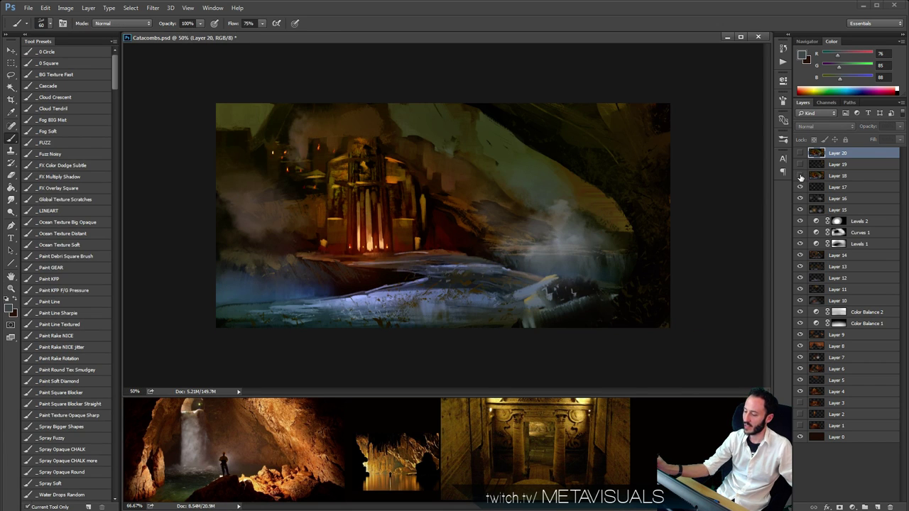
pyautogui.press('z')
pyautogui.keyDown('alt'); pyautogui.click(492, 278); pyautogui.keyUp('alt')
pyautogui.keyDown('alt'); pyautogui.click(493, 278); pyautogui.keyUp('alt')
pyautogui.keyDown('alt'); pyautogui.click(494, 276); pyautogui.keyUp('alt')
pyautogui.keyDown('alt'); pyautogui.click(499, 264); pyautogui.keyUp('alt')
pyautogui.click(476, 247)
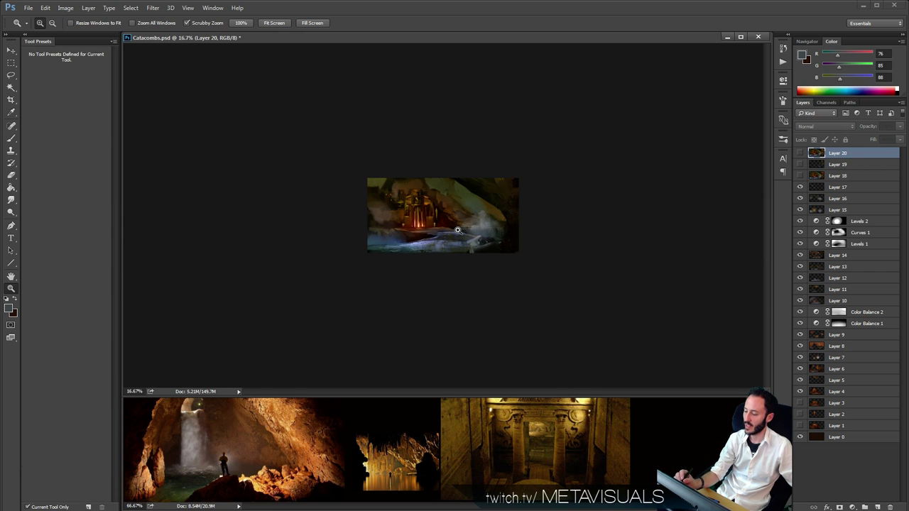
pyautogui.click(471, 243)
pyautogui.click(469, 240)
pyautogui.click(467, 238)
pyautogui.press('b')
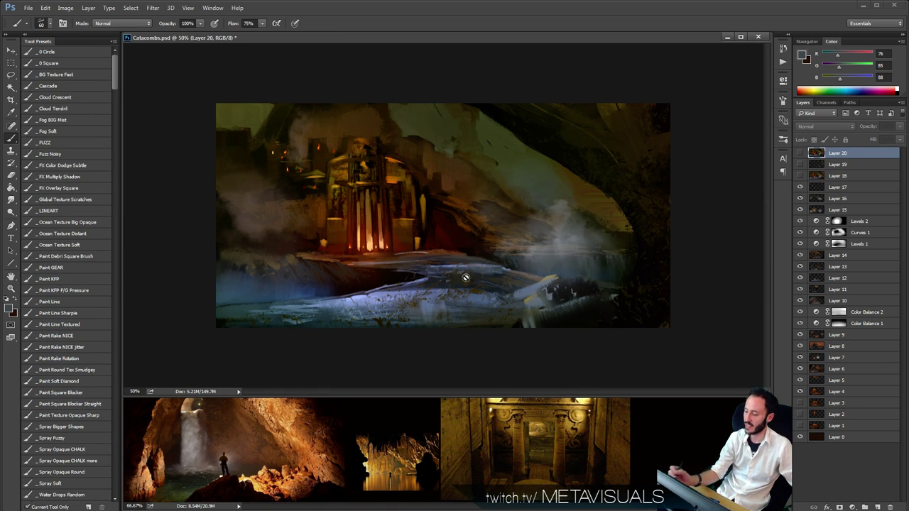
# Show Layers 18 to 20 again and examine how the full composition reads at small view sizes.
pyautogui.click(800, 152)
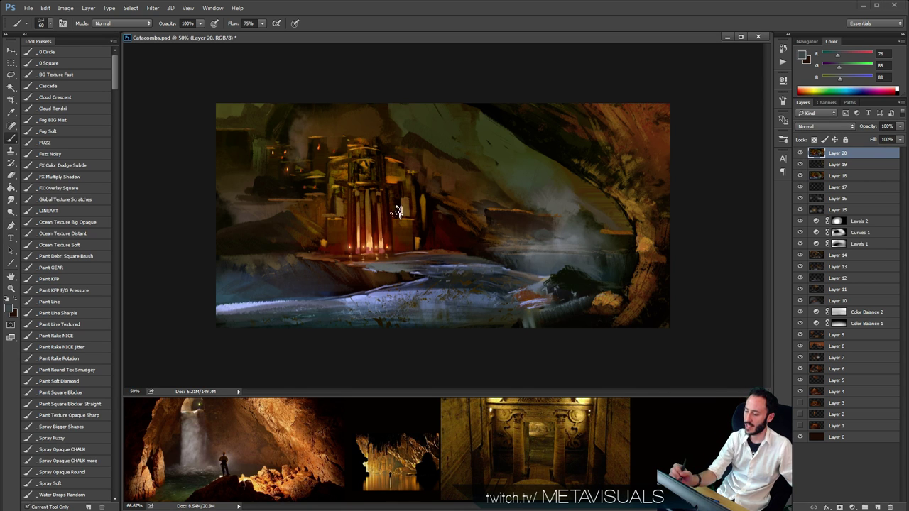
pyautogui.press('z')
pyautogui.keyDown('alt'); pyautogui.click(548, 272); pyautogui.keyUp('alt')
pyautogui.keyDown('alt'); pyautogui.click(548, 272); pyautogui.keyUp('alt')
pyautogui.keyDown('alt'); pyautogui.click(548, 273); pyautogui.keyUp('alt')
pyautogui.keyDown('alt'); pyautogui.click(548, 273); pyautogui.keyUp('alt')
pyautogui.keyDown('ctrl'); pyautogui.click(495, 238); pyautogui.keyUp('ctrl')
pyautogui.keyDown('ctrl'); pyautogui.click(495, 239); pyautogui.keyUp('ctrl')
pyautogui.keyDown('ctrl'); pyautogui.click(517, 257); pyautogui.keyUp('ctrl')
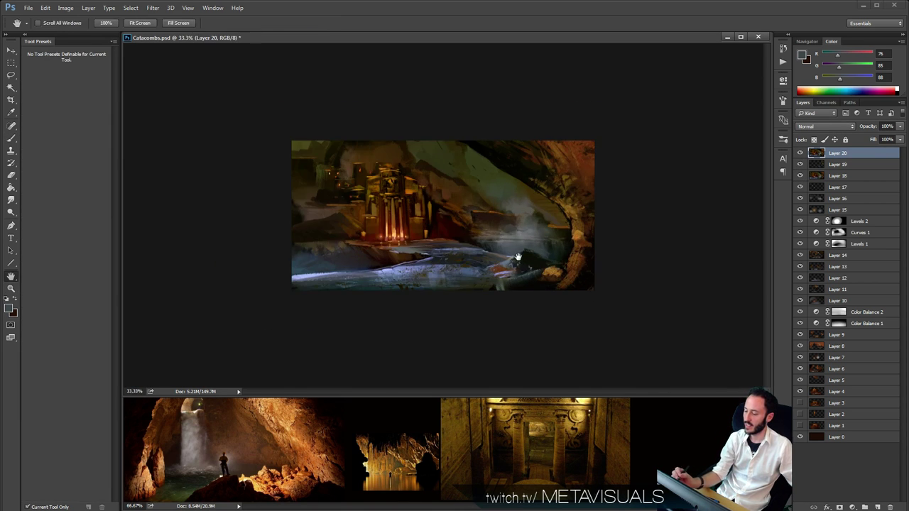
pyautogui.keyDown('ctrl'); pyautogui.click(522, 260); pyautogui.keyUp('ctrl')
pyautogui.press('b')
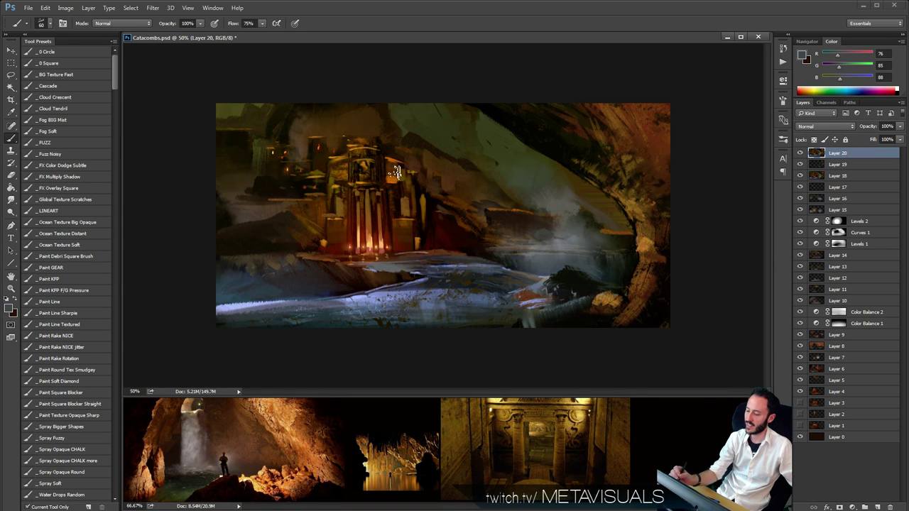
pyautogui.press('z')
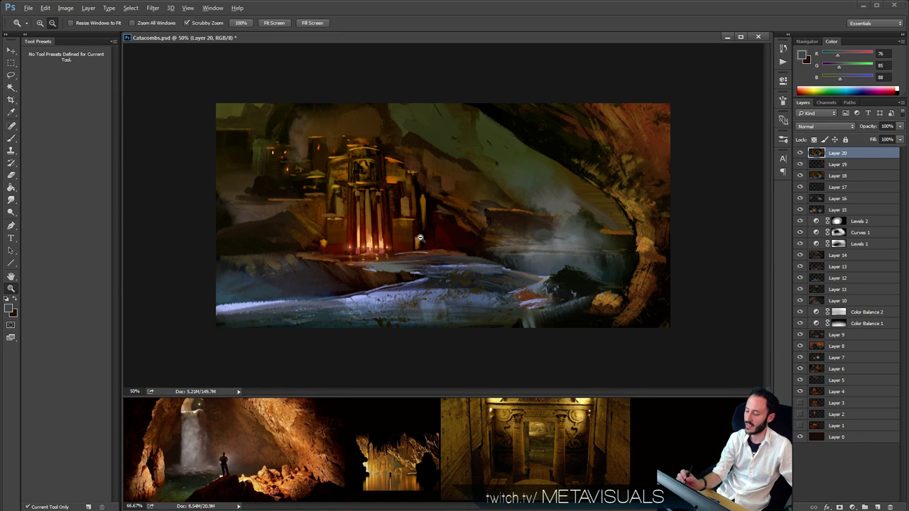
pyautogui.keyDown('alt'); pyautogui.click(522, 259); pyautogui.keyUp('alt')
pyautogui.keyDown('alt'); pyautogui.click(522, 259); pyautogui.keyUp('alt')
pyautogui.click(523, 259)
pyautogui.click(523, 259)
pyautogui.press('b')
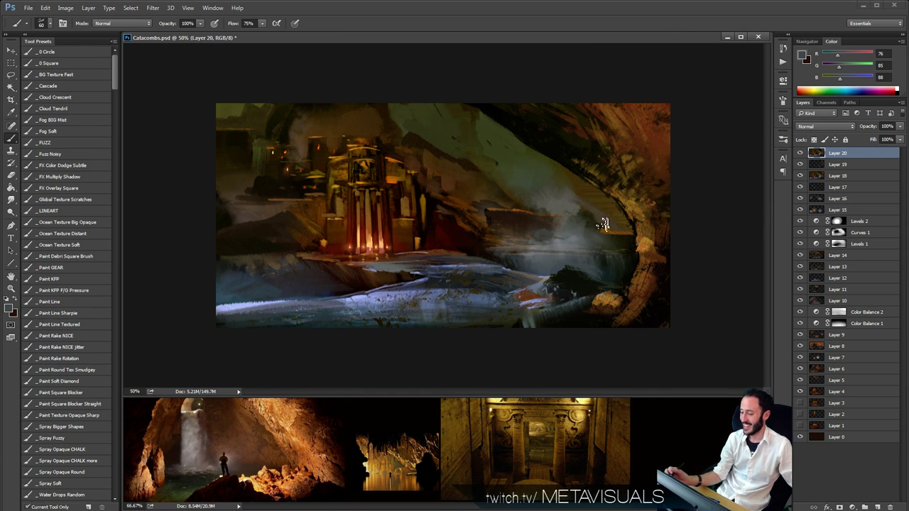
# Fit the Catacombs document window tightly around the painting at 66.7% zoom.
pyautogui.hotkey('ctrl', 'alt', 'n')
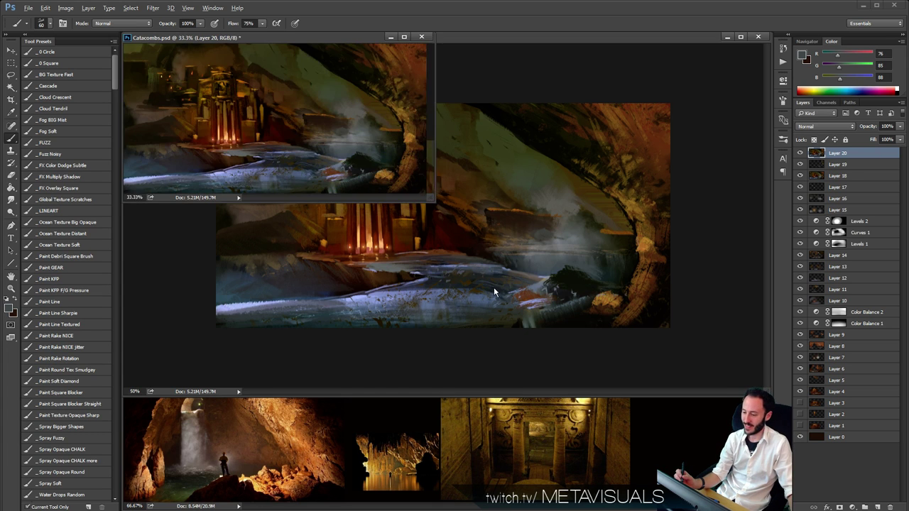
pyautogui.hotkey('ctrl', '+')
pyautogui.hotkey('ctrl', '+')
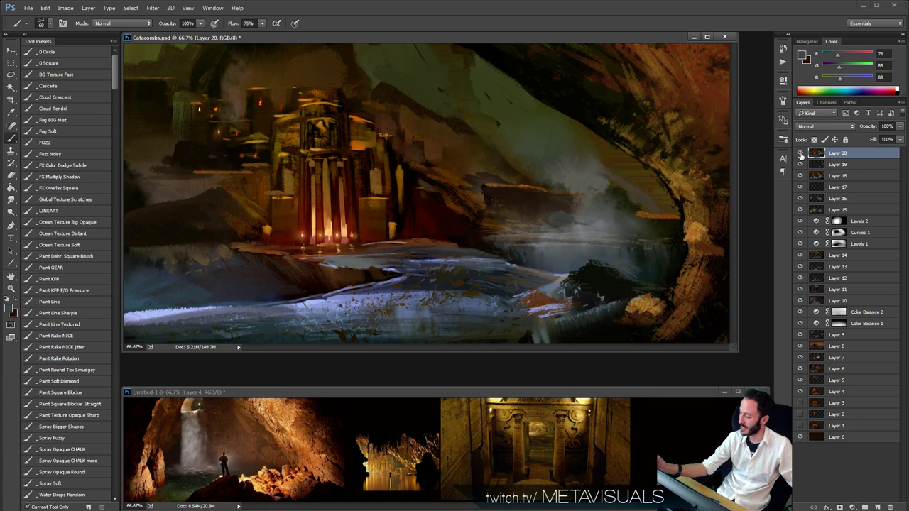
# Hide Layers 12 to 20 with the Levels and Curves adjustments, and examine the early temple scene at a reduced size.
pyautogui.moveTo(800, 153); pyautogui.dragTo(800, 278)
pyautogui.press('z')
pyautogui.keyDown('alt'); pyautogui.click(584, 286); pyautogui.keyUp('alt')
pyautogui.keyDown('alt'); pyautogui.click(590, 282); pyautogui.keyUp('alt')
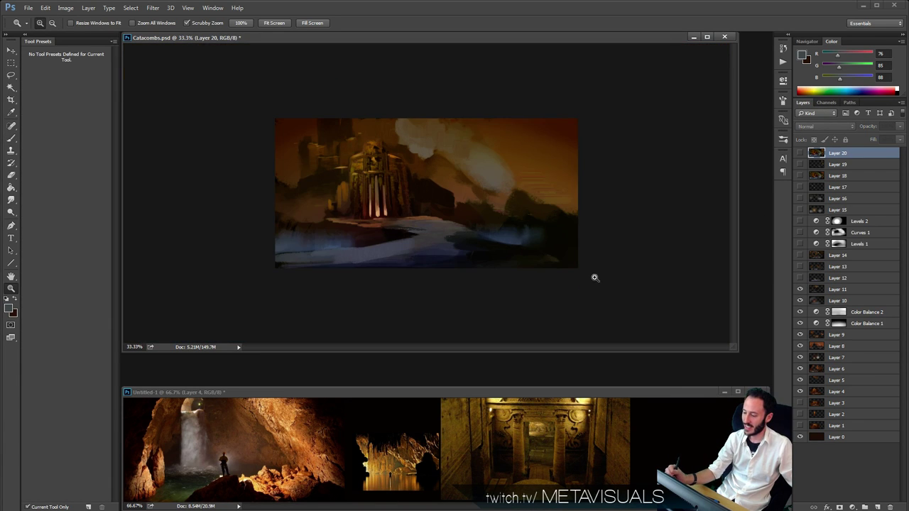
pyautogui.click(598, 279)
pyautogui.click(607, 281)
pyautogui.keyDown('alt'); pyautogui.click(610, 282); pyautogui.keyUp('alt')
pyautogui.keyDown('alt'); pyautogui.click(611, 281); pyautogui.keyUp('alt')
pyautogui.click(613, 279)
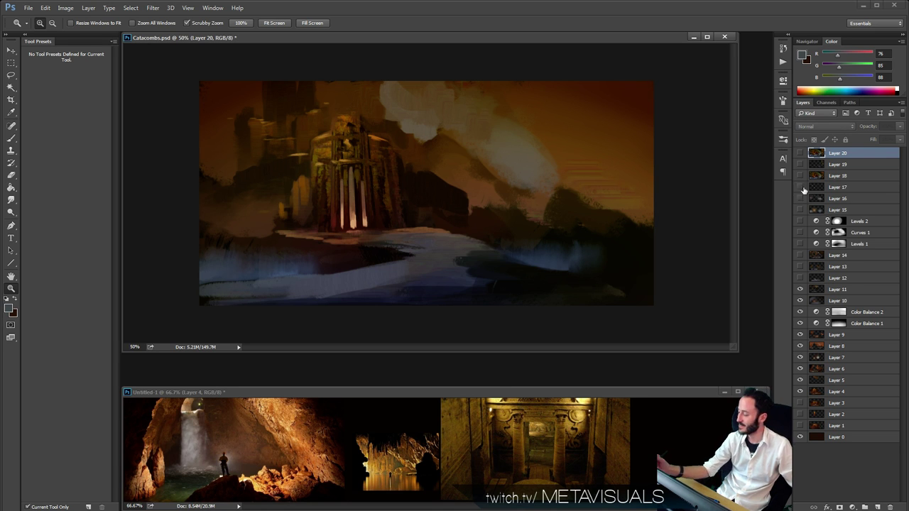
# Show Layers 12 to 20 and the Levels and Curves adjustments again, and save Catacombs.psd.
pyautogui.moveTo(800, 278); pyautogui.dragTo(799, 157)
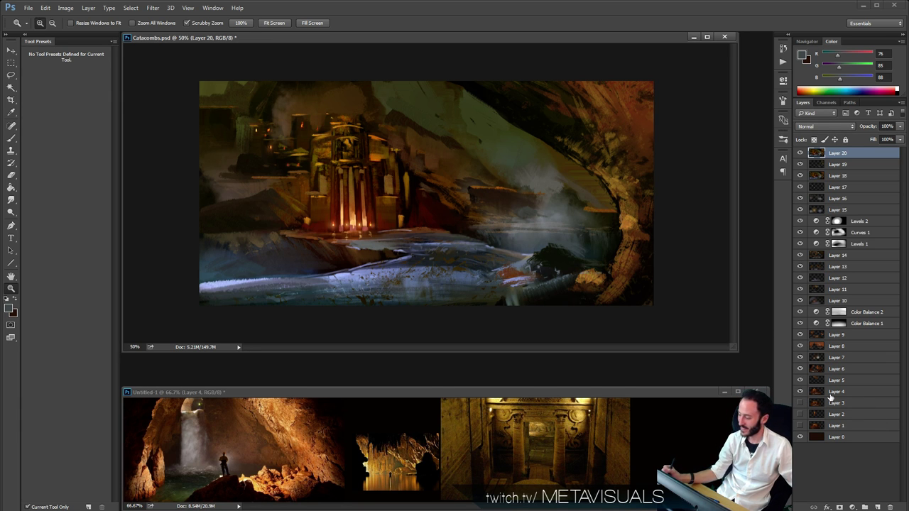
pyautogui.hotkey('ctrl', 's')
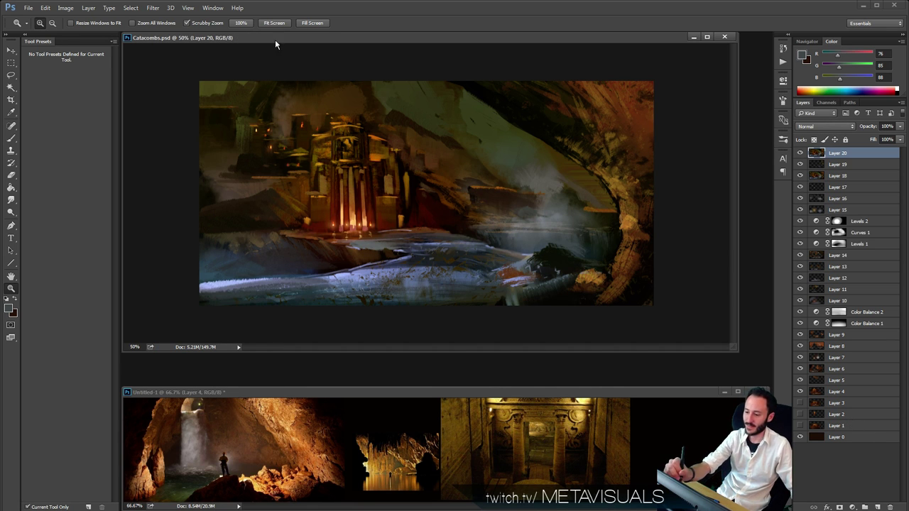
# Move the Catacombs window down to the reference window and shrink it to 16.7% zoom.
pyautogui.moveTo(275, 41); pyautogui.dragTo(233, 376)
pyautogui.hotkey('ctrl', '-')
pyautogui.hotkey('ctrl', '-')
pyautogui.hotkey('ctrl', '-')
# Bring the reference board to the front and pan it to an empty black area.
pyautogui.click(405, 392)
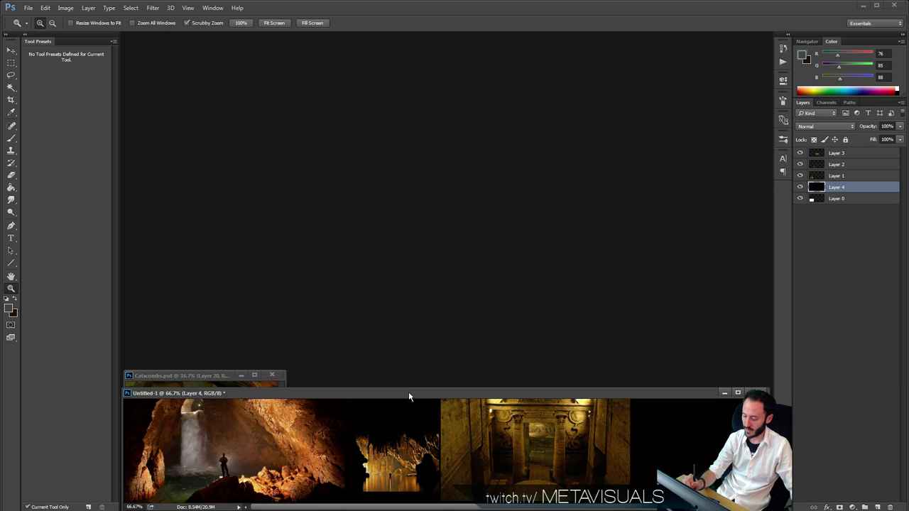
pyautogui.moveTo(408, 392); pyautogui.dragTo(391, 507)
pyautogui.press('h')
pyautogui.moveTo(459, 442); pyautogui.dragTo(482, 438)
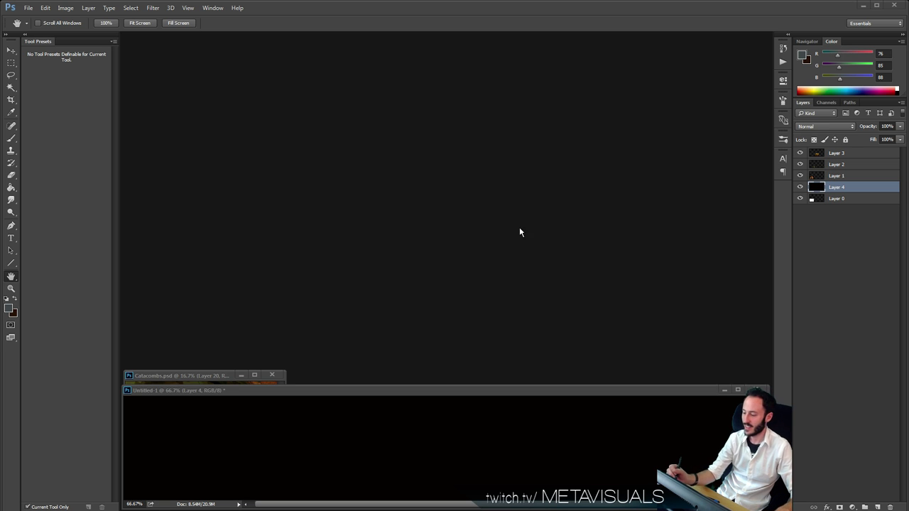
pyautogui.click(507, 244)
# Create a new white 1920 x 1080 pixel document and place its window at the upper edge of the workspace.
pyautogui.hotkey('ctrl', 'n')
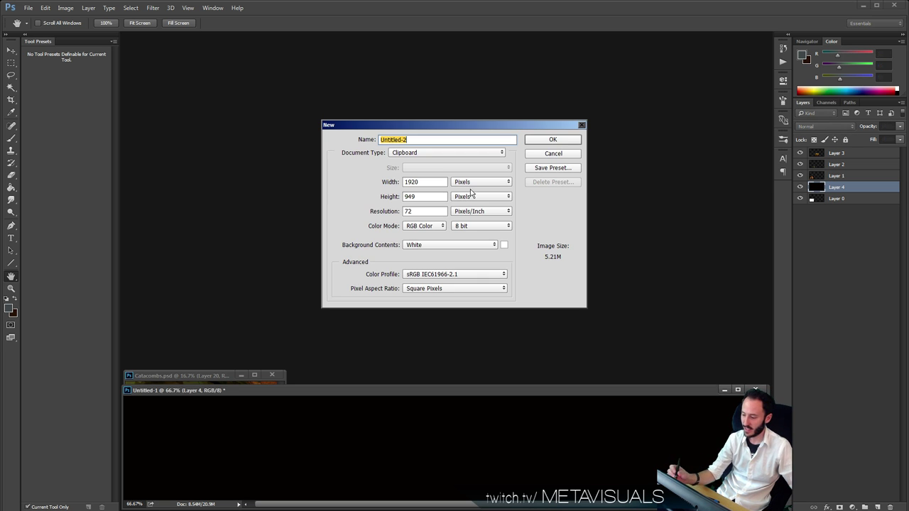
pyautogui.doubleClick(427, 183)
pyautogui.write('1920')
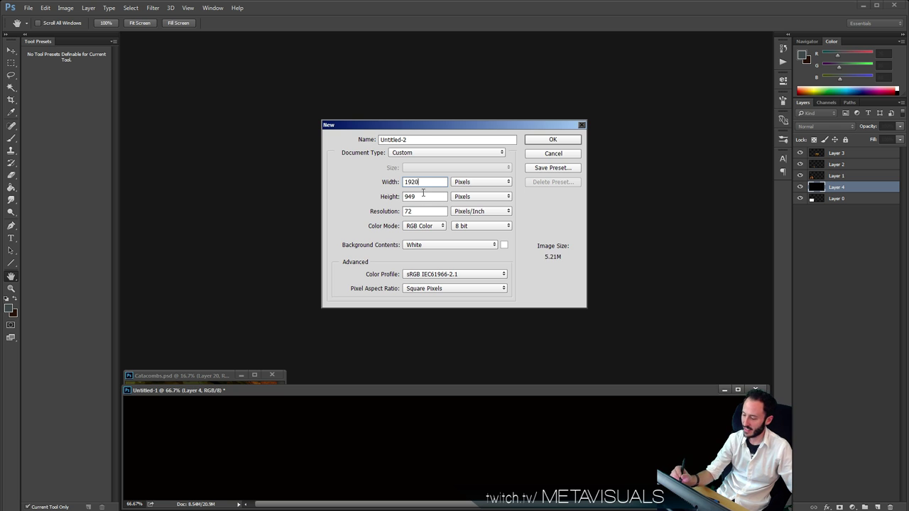
pyautogui.press('Tab')
pyautogui.write('1080')
pyautogui.press('Return')
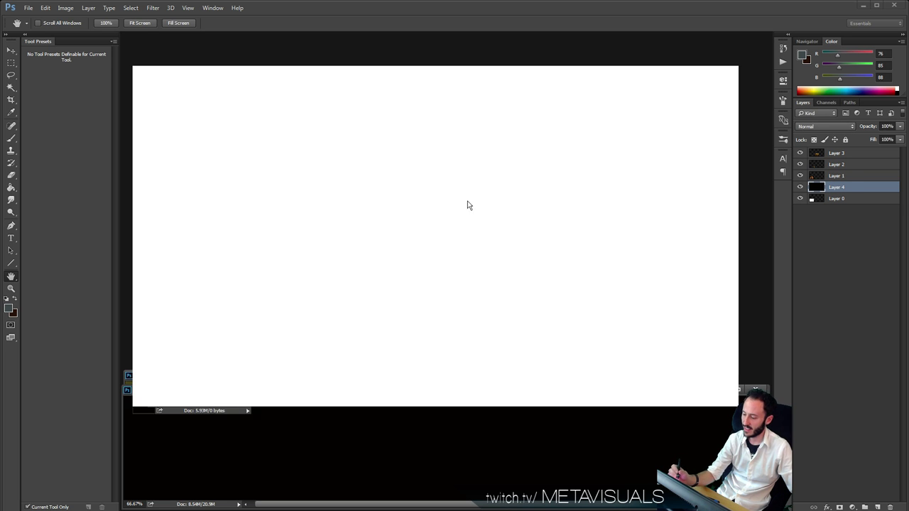
pyautogui.moveTo(317, 64); pyautogui.dragTo(309, 43)
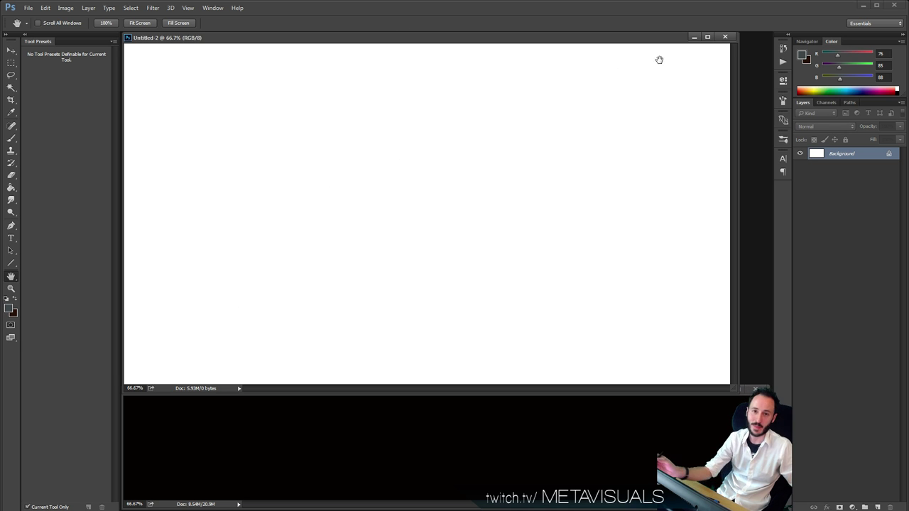
pyautogui.keyDown('alt'); pyautogui.click(447, 240); pyautogui.keyUp('alt')
pyautogui.keyDown('alt'); pyautogui.click(463, 241); pyautogui.keyUp('alt')
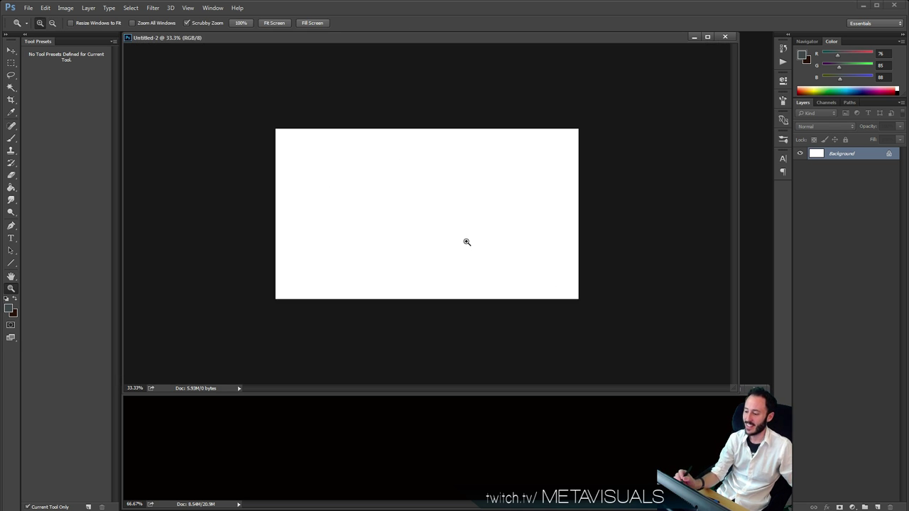
pyautogui.keyDown('ctrl'); pyautogui.click(467, 242); pyautogui.keyUp('ctrl')
pyautogui.keyDown('ctrl'); pyautogui.click(471, 245); pyautogui.keyUp('ctrl')
pyautogui.press('z')
pyautogui.scroll(-1, 469, 247)
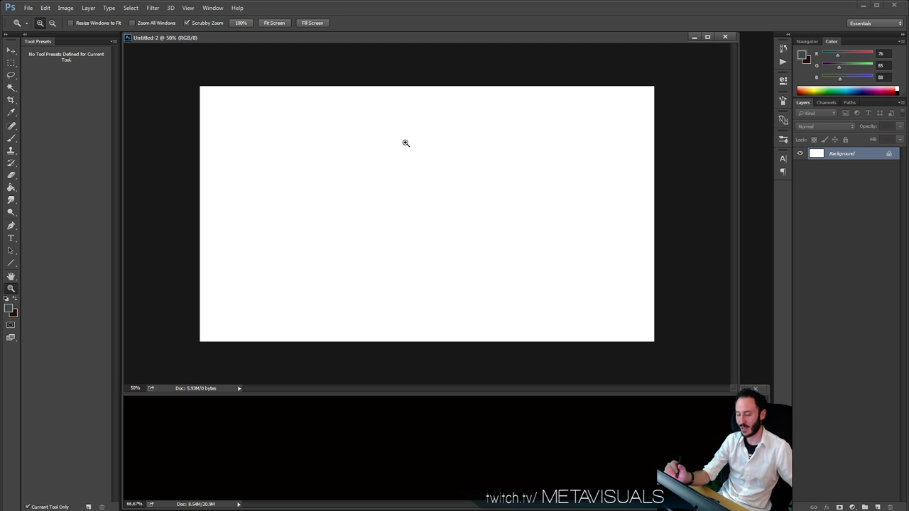
pyautogui.click(405, 206)
pyautogui.press('space')
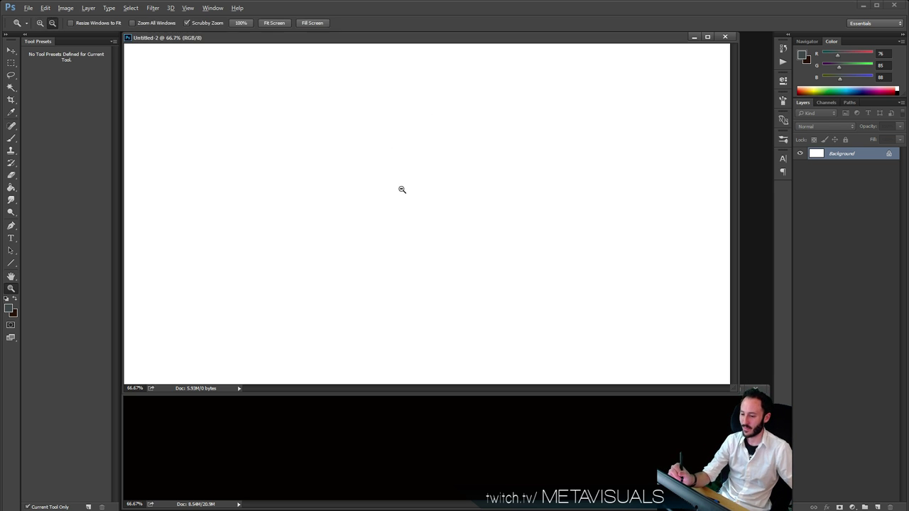
pyautogui.keyDown('alt'); pyautogui.click(408, 190); pyautogui.keyUp('alt')
# Enlarge the blank document's window to fill the workspace above the reference board, with the canvas at 33.3% zoom.
pyautogui.hotkey('ctrl', '-')
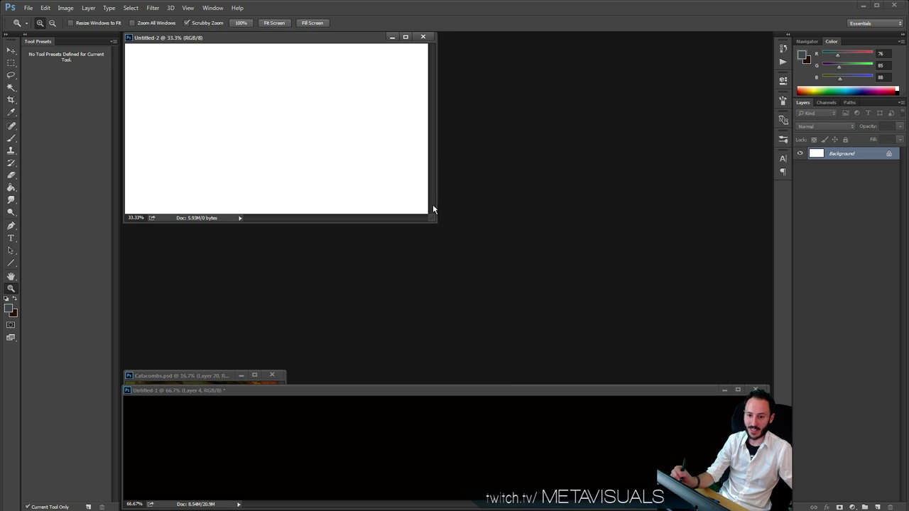
pyautogui.moveTo(436, 212); pyautogui.dragTo(764, 387)
pyautogui.click(408, 169)
pyautogui.click(437, 186)
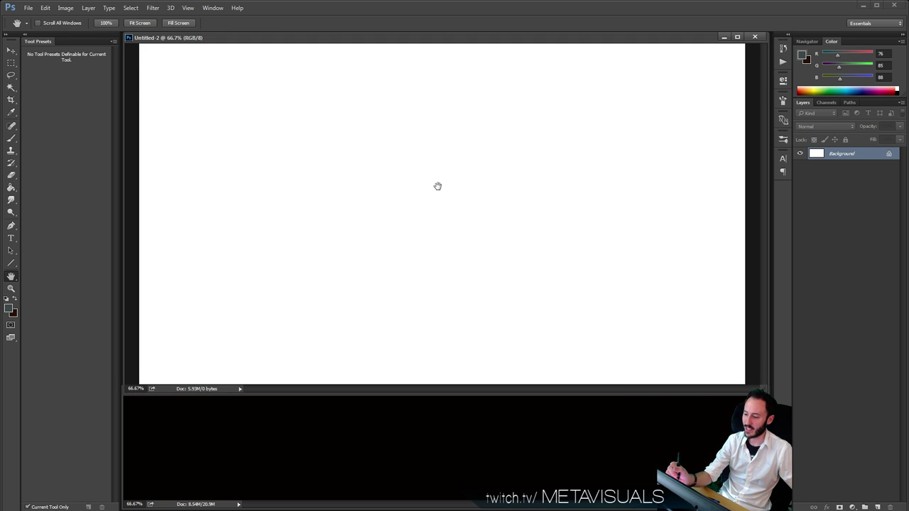
pyautogui.keyDown('alt'); pyautogui.click(439, 184); pyautogui.keyUp('alt')
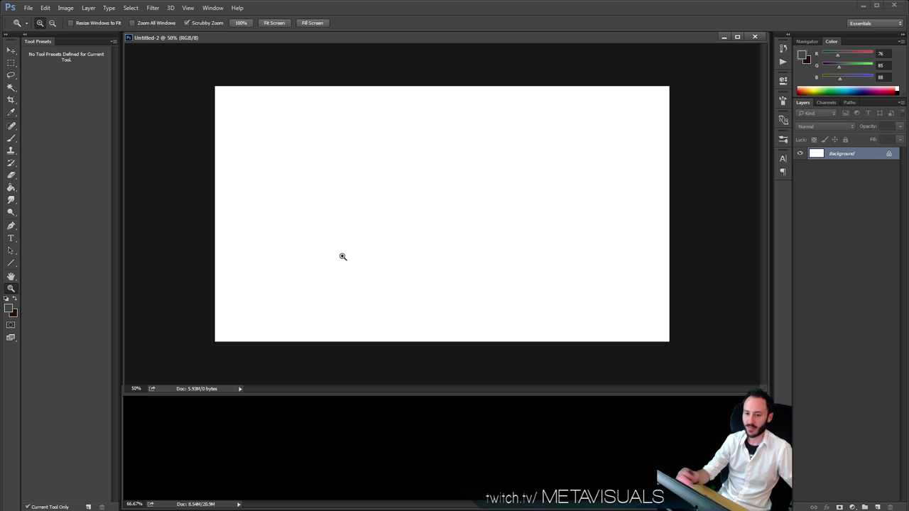
pyautogui.keyDown('alt'); pyautogui.click(461, 168); pyautogui.keyUp('alt')
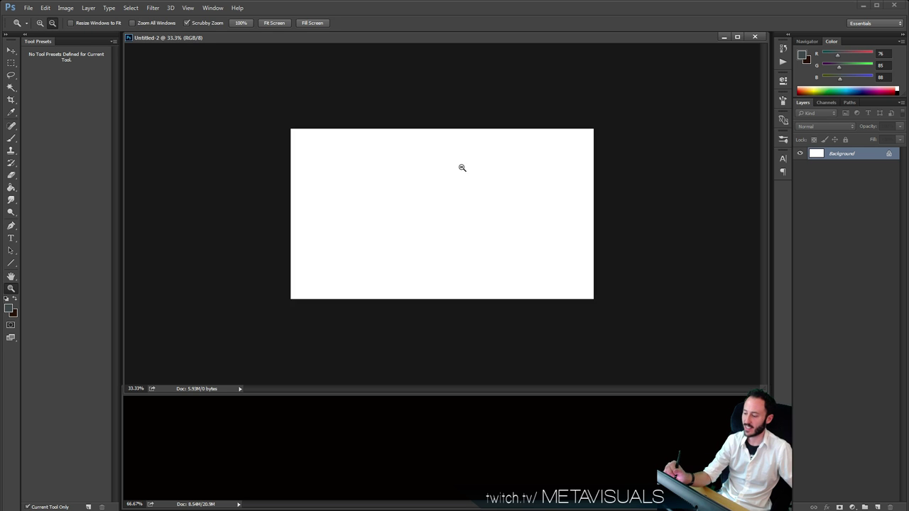
pyautogui.keyDown('alt'); pyautogui.click(462, 168); pyautogui.keyUp('alt')
pyautogui.hotkey('ctrl', '0')
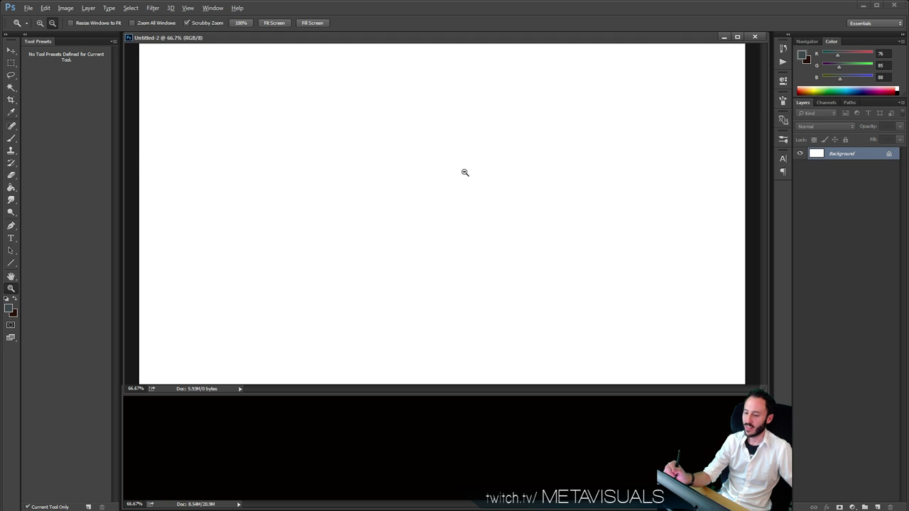
pyautogui.keyDown('alt'); pyautogui.click(462, 171); pyautogui.keyUp('alt')
pyautogui.press('h')
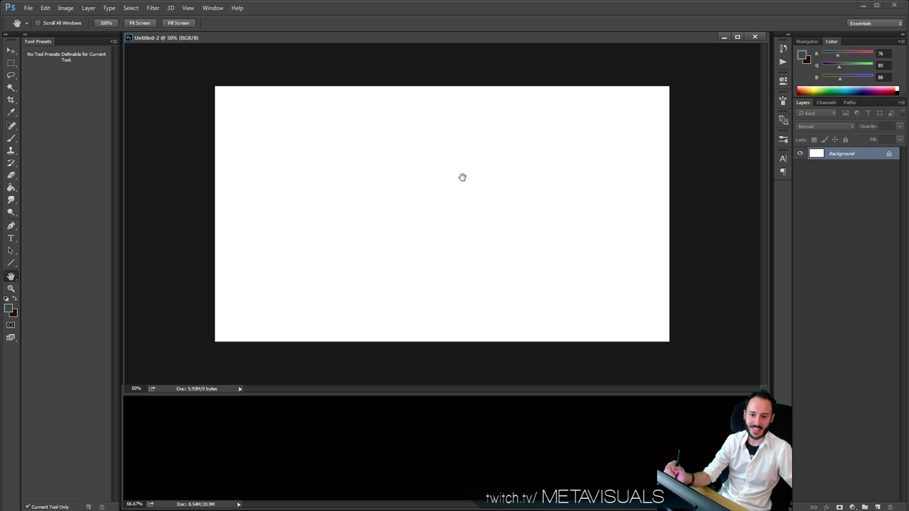
pyautogui.press('z')
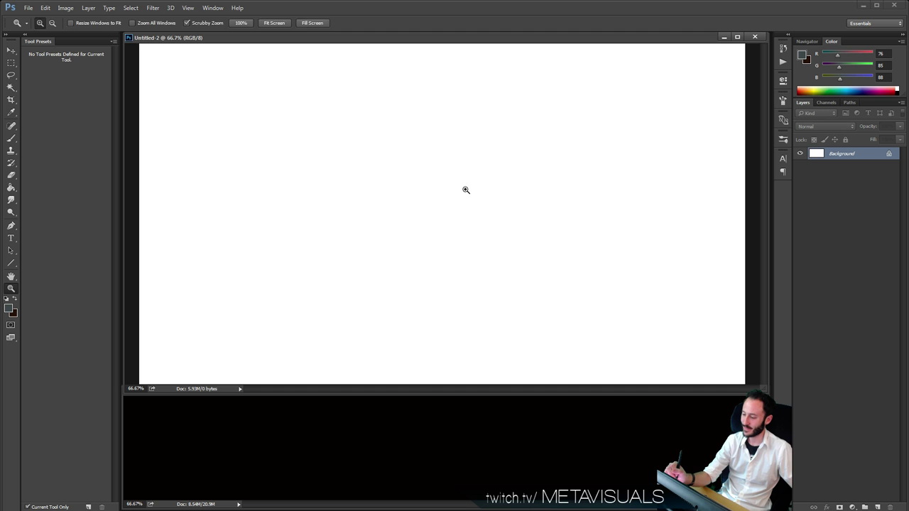
pyautogui.click(465, 189)
pyautogui.keyDown('alt'); pyautogui.click(467, 186); pyautogui.keyUp('alt')
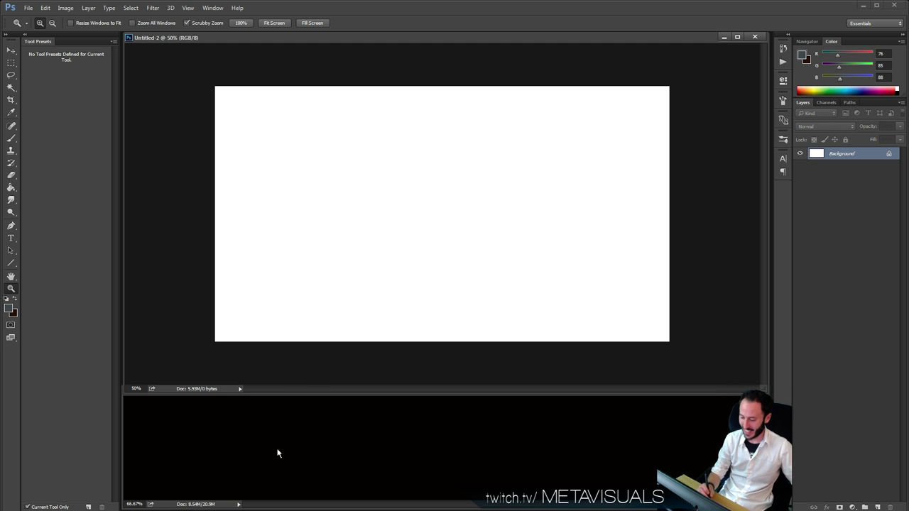
pyautogui.press('g')
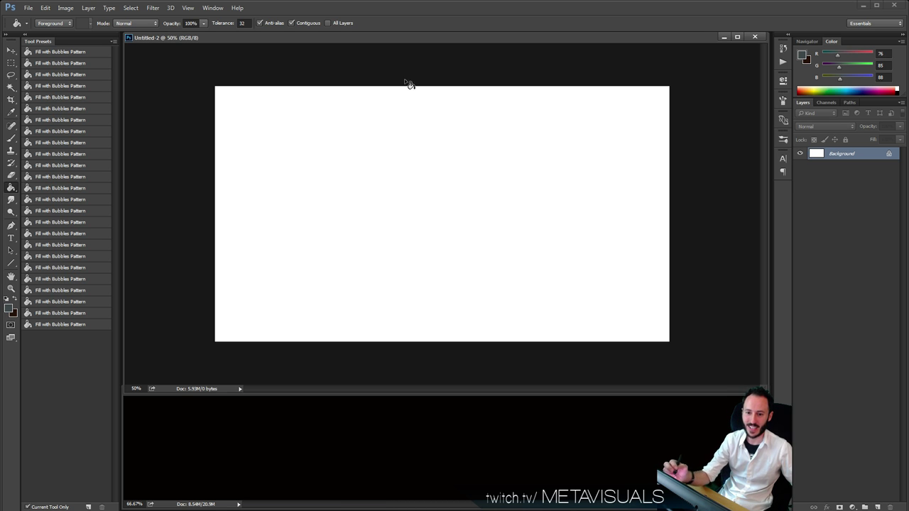
pyautogui.press('h')
pyautogui.keyDown('alt'); pyautogui.click(462, 211); pyautogui.keyUp('alt')
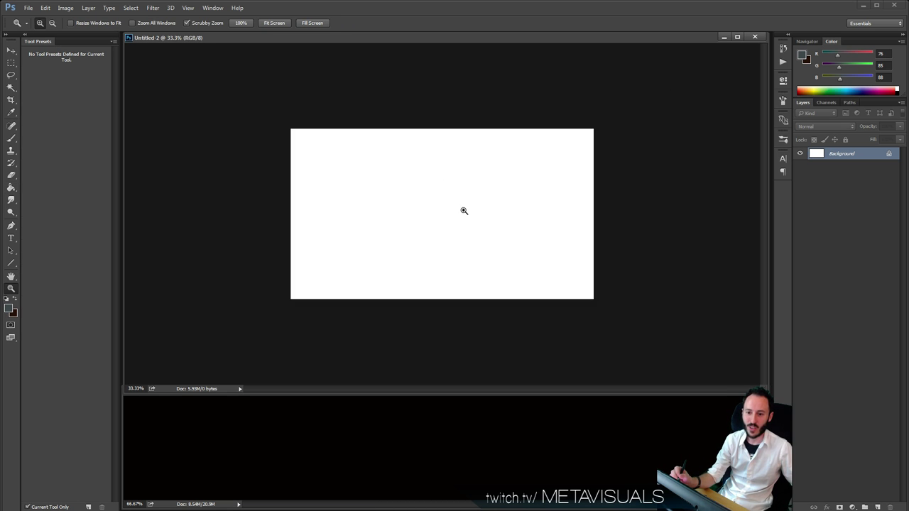
pyautogui.keyDown('ctrl'); pyautogui.click(463, 212); pyautogui.keyUp('ctrl')
pyautogui.keyDown('ctrl'); pyautogui.click(464, 212); pyautogui.keyUp('ctrl')
pyautogui.hotkey('alt', 'space')
pyautogui.scroll(-1, 466, 217)
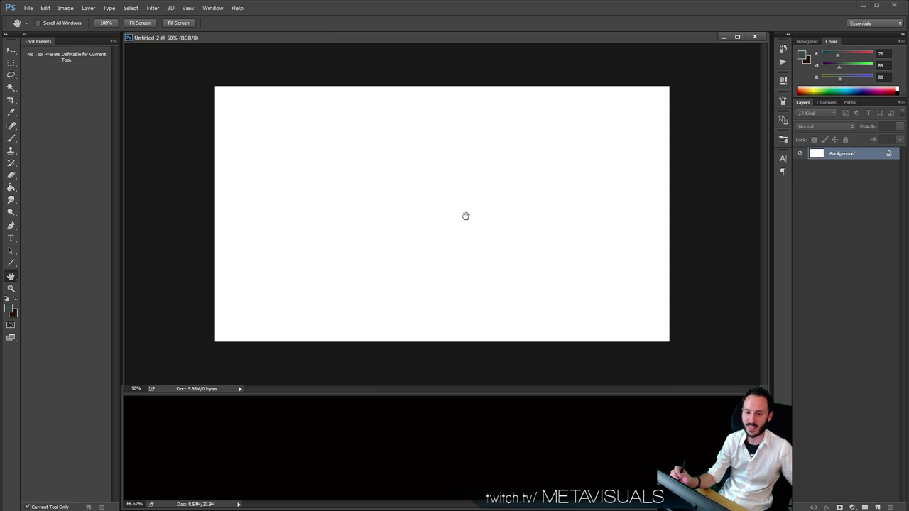
pyautogui.scroll(1, 472, 216)
pyautogui.scroll(-1, 471, 217)
# Cover most of the white canvas with soft dark blue-grey strokes using the FUZZ brush preset.
pyautogui.press('b')
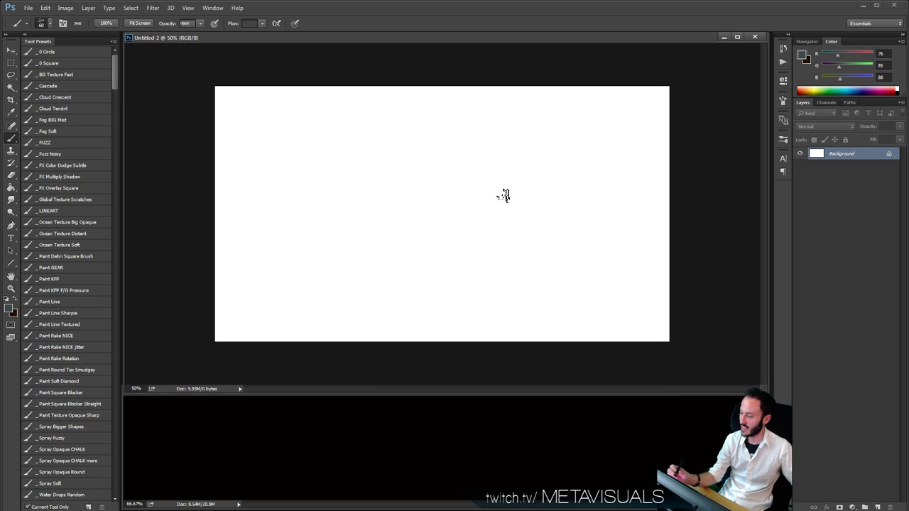
pyautogui.click(63, 142)
pyautogui.moveTo(362, 160); pyautogui.dragTo(298, 223)
pyautogui.hotkey('ctrl', 'z')
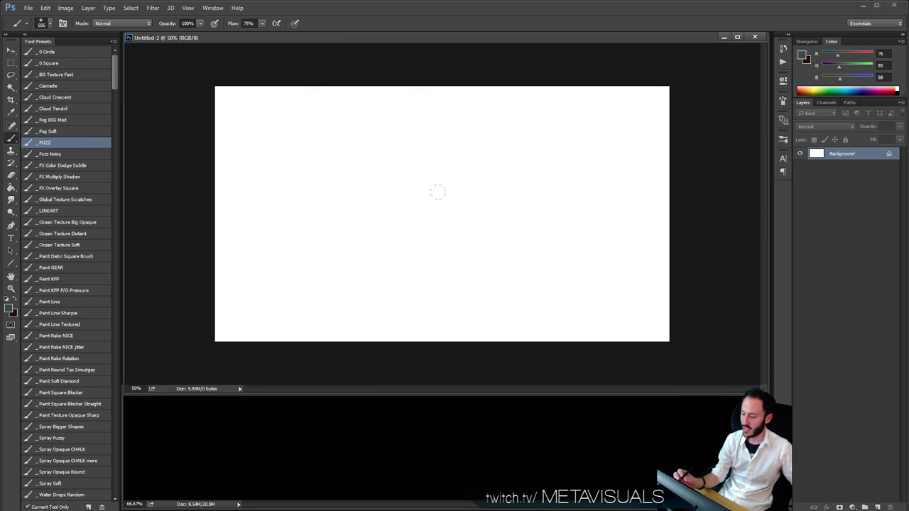
pyautogui.moveTo(639, 323)
pyautogui.mouseDown()
pyautogui.moveTo(491, 278)
pyautogui.moveTo(653, 200)
pyautogui.moveTo(199, 152)
pyautogui.moveTo(171, 85)
pyautogui.moveTo(228, 117)
pyautogui.mouseUp()
pyautogui.press('space')
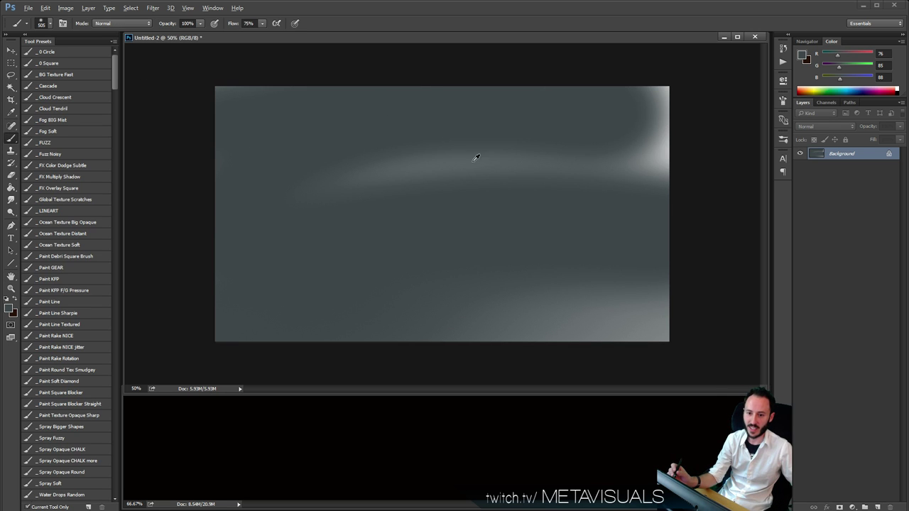
pyautogui.keyDown('alt'); pyautogui.click(475, 158); pyautogui.keyUp('alt')
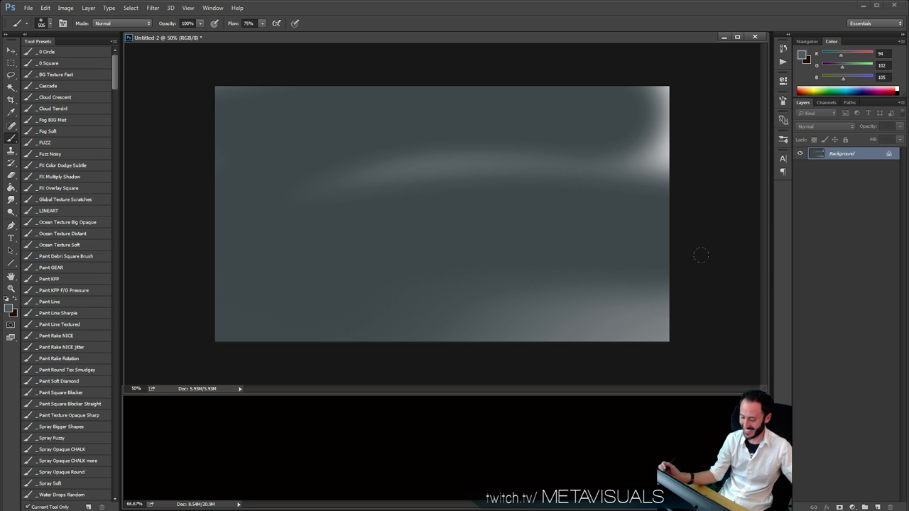
pyautogui.press('space')
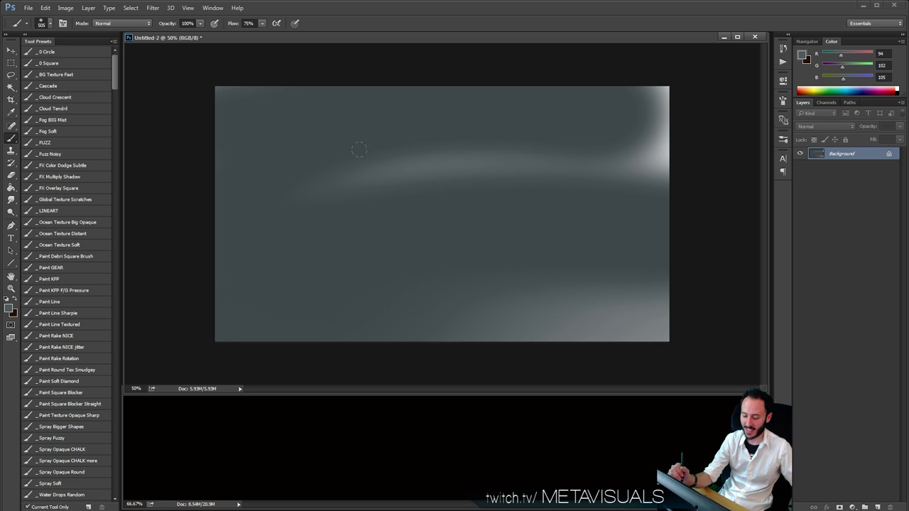
# Block in black bands across the canvas middle and left edge with the Paint Square Blocker Straight preset at size 300.
pyautogui.click(70, 402)
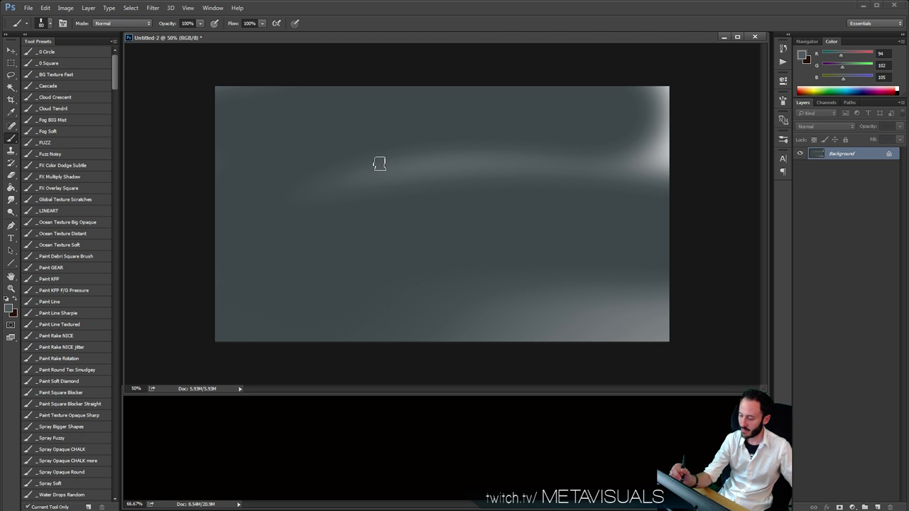
pyautogui.press(']')
pyautogui.press(']')
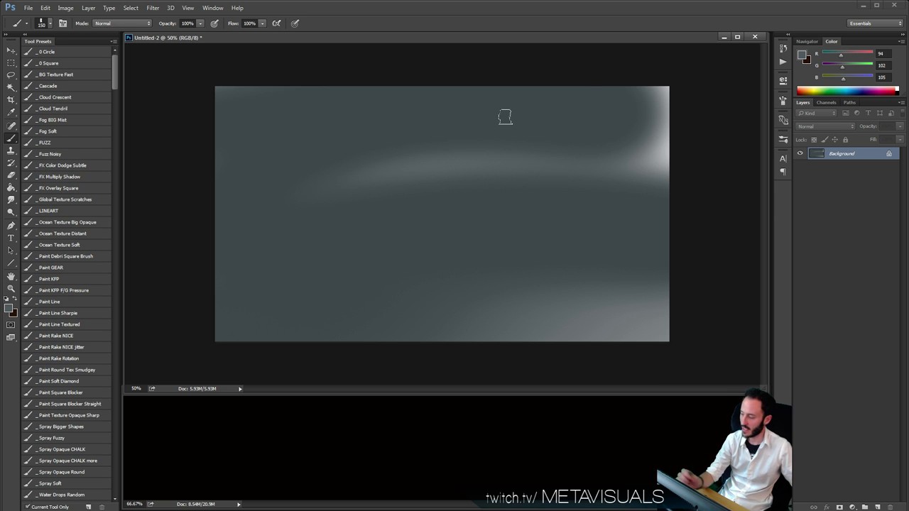
pyautogui.moveTo(825, 53); pyautogui.dragTo(821, 79)
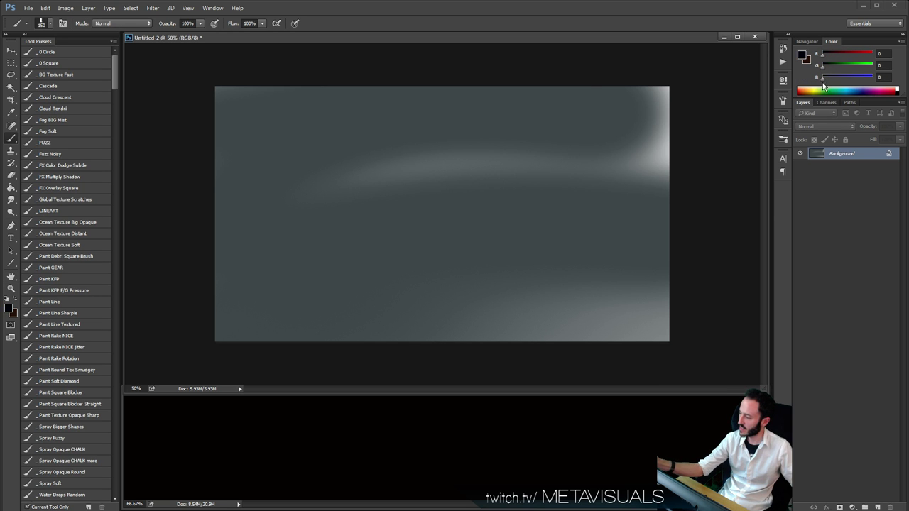
pyautogui.press(']')
pyautogui.press(']')
pyautogui.moveTo(425, 221); pyautogui.dragTo(192, 237)
pyautogui.moveTo(517, 219); pyautogui.dragTo(398, 218)
pyautogui.moveTo(384, 189)
pyautogui.mouseDown()
pyautogui.moveTo(341, 171)
pyautogui.moveTo(164, 168)
pyautogui.mouseUp()
pyautogui.moveTo(243, 89); pyautogui.dragTo(222, 170)
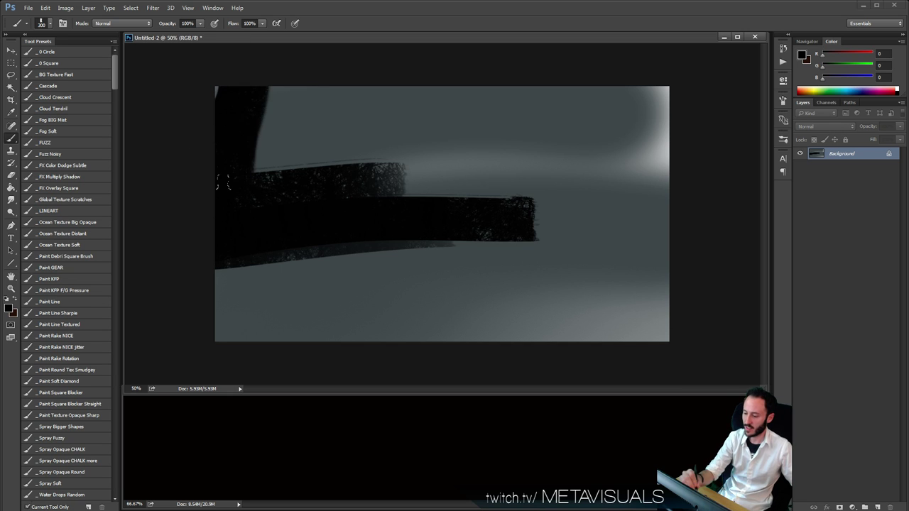
# Fill most of the canvas's upper area with broad black vertical strokes, enlarging the brush to size 500.
pyautogui.moveTo(291, 96); pyautogui.dragTo(264, 171)
pyautogui.press(']')
pyautogui.press(']')
pyautogui.press(']')
pyautogui.press(']')
pyautogui.moveTo(323, 92); pyautogui.dragTo(301, 153)
pyautogui.moveTo(383, 78); pyautogui.dragTo(366, 181)
pyautogui.moveTo(451, 75); pyautogui.dragTo(440, 170)
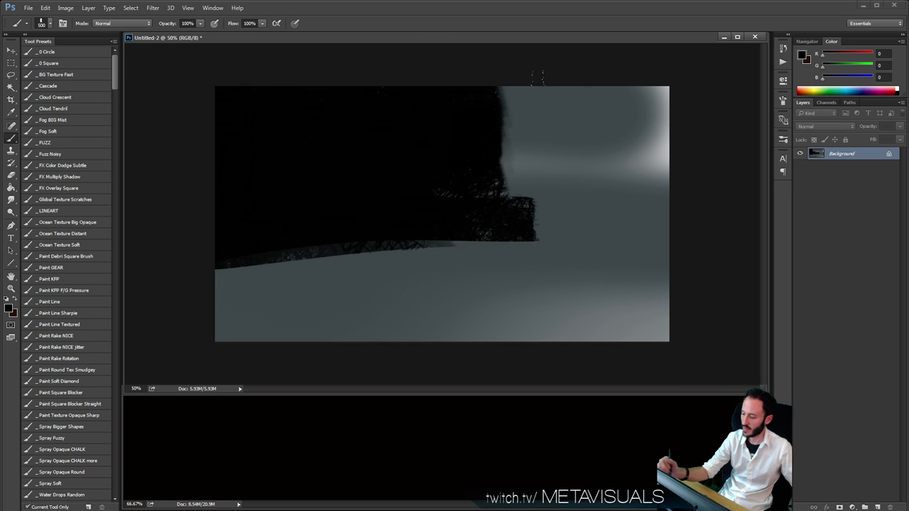
pyautogui.moveTo(565, 77); pyautogui.dragTo(585, 213)
pyautogui.moveTo(618, 80); pyautogui.dragTo(654, 153)
pyautogui.moveTo(548, 87); pyautogui.dragTo(452, 103)
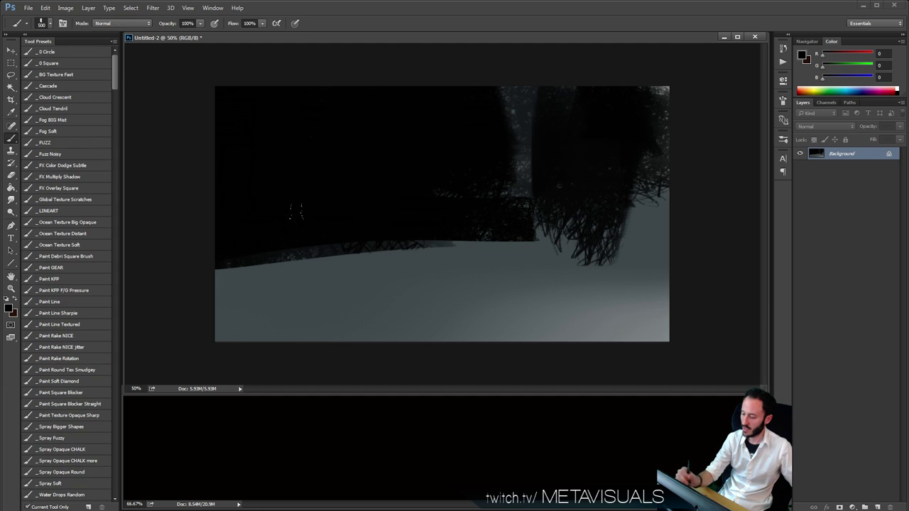
# Paint dark grey (28, 31, 32) pillar and building silhouettes along the horizon with the brush at size 300.
pyautogui.keyDown('alt'); pyautogui.click(328, 254); pyautogui.keyUp('alt')
pyautogui.moveTo(328, 243)
pyautogui.mouseDown()
pyautogui.moveTo(310, 200)
pyautogui.moveTo(300, 260)
pyautogui.mouseUp()
pyautogui.moveTo(341, 175); pyautogui.dragTo(353, 254)
pyautogui.press('[')
pyautogui.press('[')
pyautogui.moveTo(409, 149); pyautogui.dragTo(415, 238)
pyautogui.moveTo(427, 181); pyautogui.dragTo(431, 257)
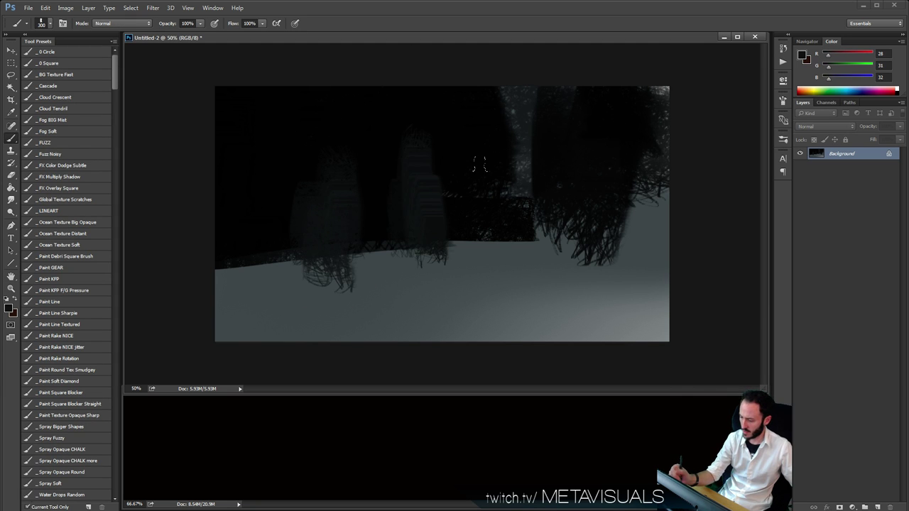
pyautogui.moveTo(506, 178); pyautogui.dragTo(514, 249)
pyautogui.moveTo(534, 227)
pyautogui.mouseDown()
pyautogui.moveTo(521, 135)
pyautogui.moveTo(615, 142)
pyautogui.mouseUp()
# Darken the upper right corner with sampled near-black, and dab sampled ground grey (77, 86, 89) at the left pillar's base.
pyautogui.keyDown('alt'); pyautogui.click(473, 128); pyautogui.keyUp('alt')
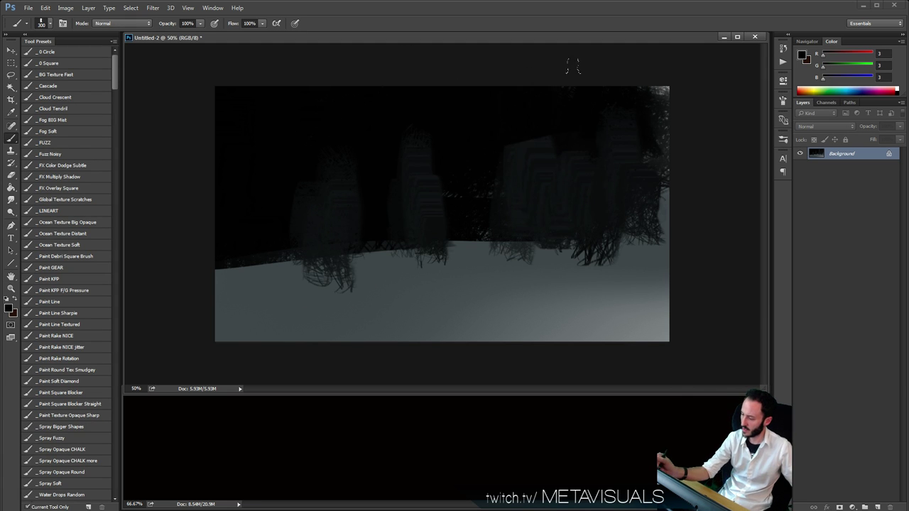
pyautogui.moveTo(574, 66); pyautogui.dragTo(647, 160)
pyautogui.keyDown('alt'); pyautogui.click(377, 275); pyautogui.keyUp('alt')
pyautogui.moveTo(369, 277); pyautogui.dragTo(277, 241)
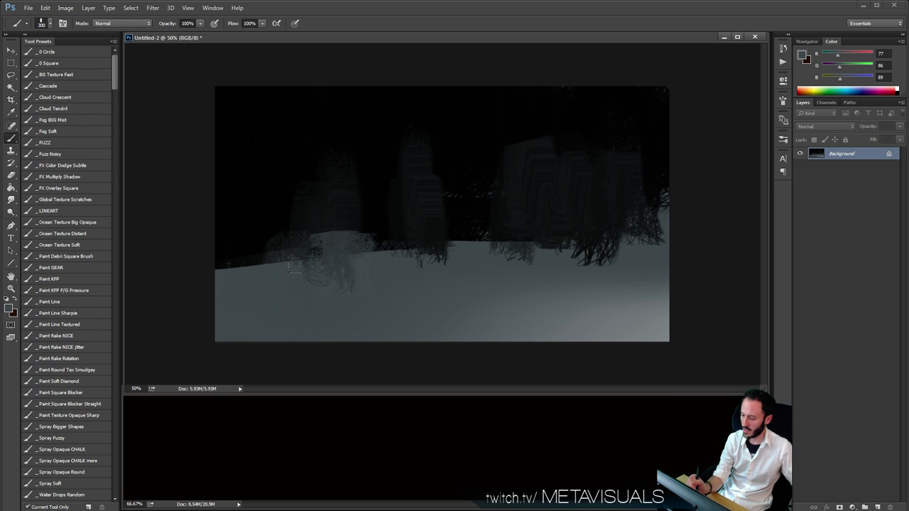
# Blend the left pillar's base into the ground and darken the foreground with sampled dark grey (28, 30, 31).
pyautogui.keyDown('alt'); pyautogui.click(331, 209); pyautogui.keyUp('alt')
pyautogui.moveTo(338, 213); pyautogui.dragTo(341, 258)
pyautogui.moveTo(333, 178); pyautogui.dragTo(342, 266)
pyautogui.moveTo(291, 248); pyautogui.dragTo(292, 284)
pyautogui.moveTo(234, 275); pyautogui.dragTo(234, 295)
pyautogui.moveTo(617, 262)
pyautogui.mouseDown()
pyautogui.moveTo(492, 277)
pyautogui.moveTo(372, 314)
pyautogui.mouseUp()
pyautogui.moveTo(668, 292)
pyautogui.mouseDown()
pyautogui.moveTo(477, 312)
pyautogui.moveTo(152, 324)
pyautogui.mouseUp()
pyautogui.moveTo(560, 268); pyautogui.dragTo(266, 289)
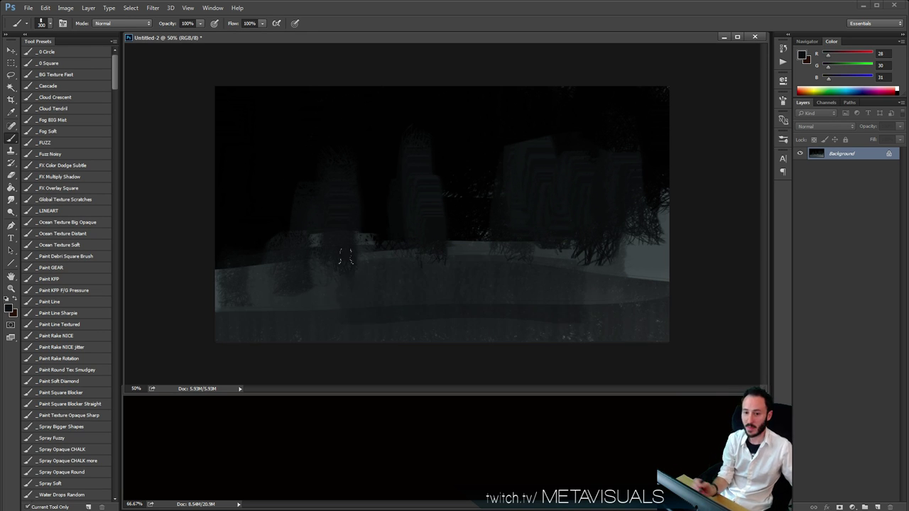
pyautogui.press('space')
pyautogui.press('b')
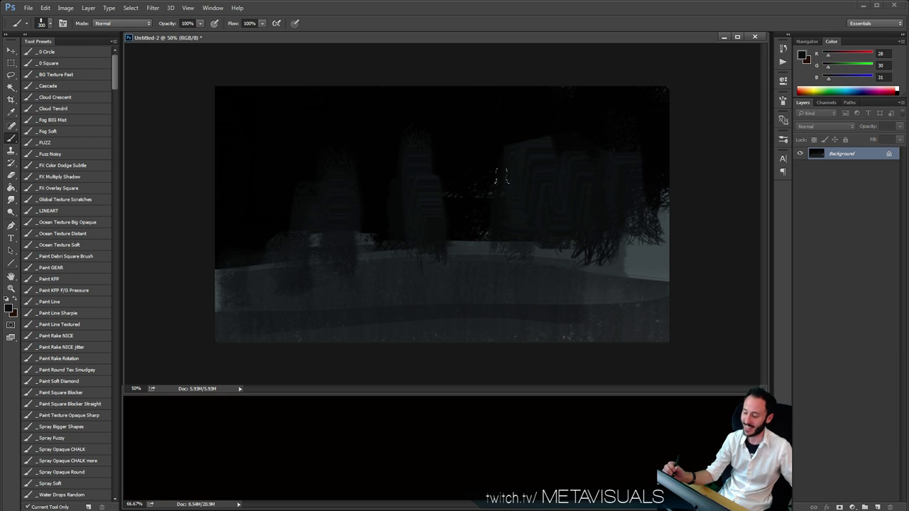
pyautogui.press('z')
pyautogui.click(511, 203)
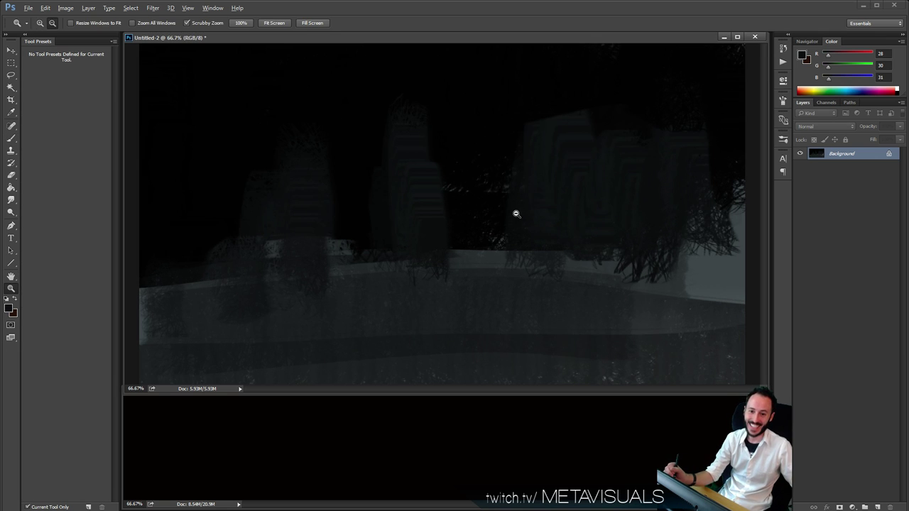
pyautogui.keyDown('alt'); pyautogui.click(516, 213); pyautogui.keyUp('alt')
pyautogui.press('b')
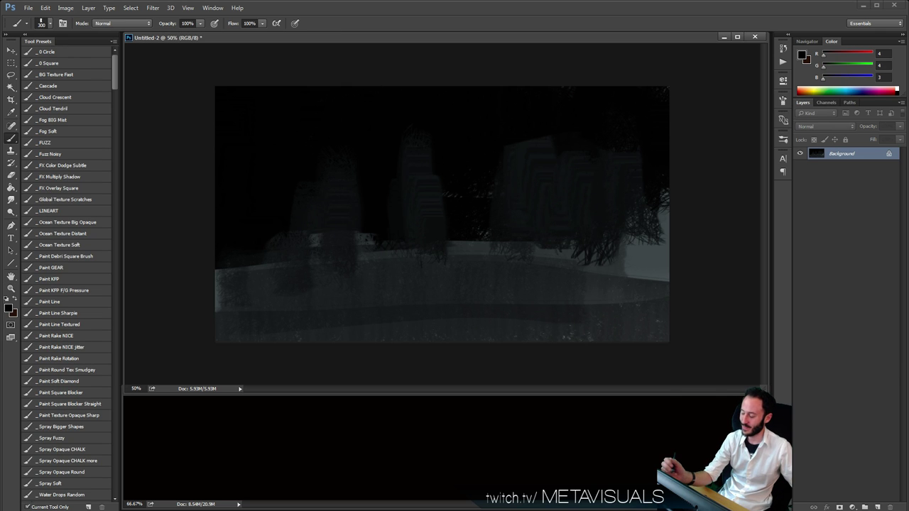
pyautogui.press('[')
pyautogui.press('[')
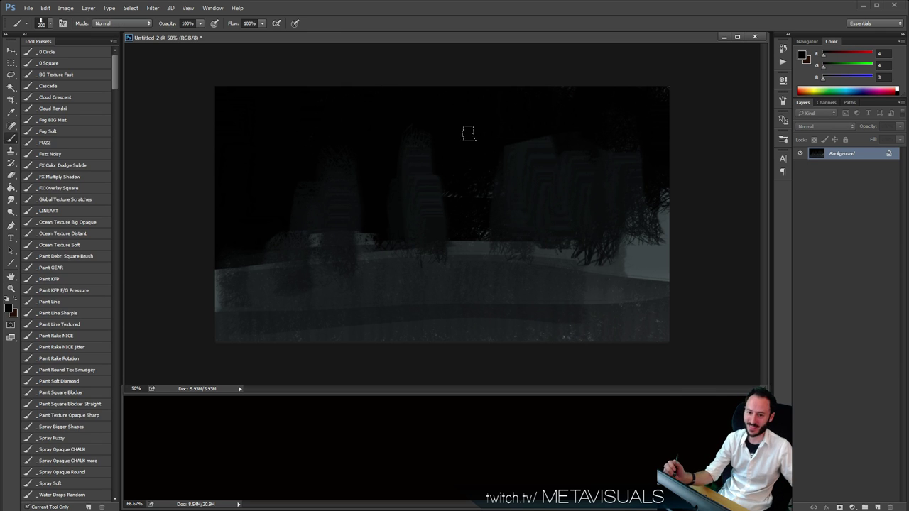
pyautogui.press('[')
pyautogui.press('[')
pyautogui.press('space')
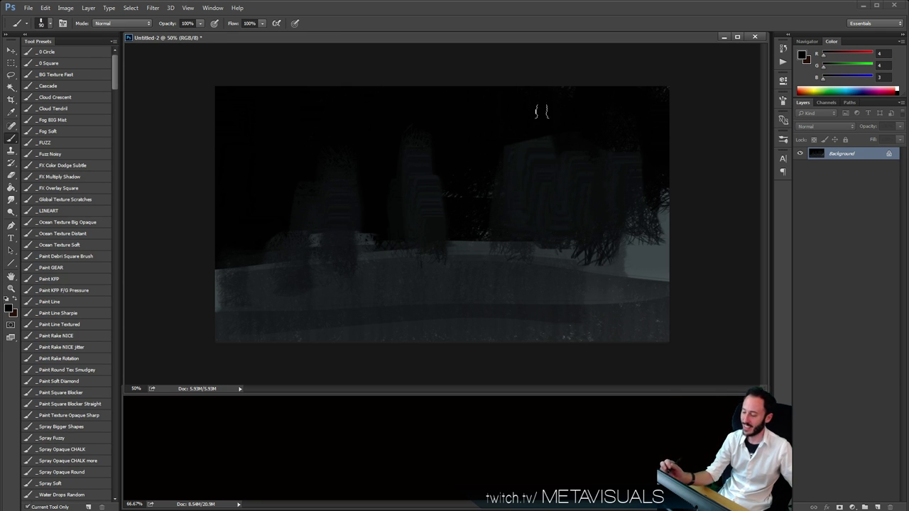
pyautogui.press('[')
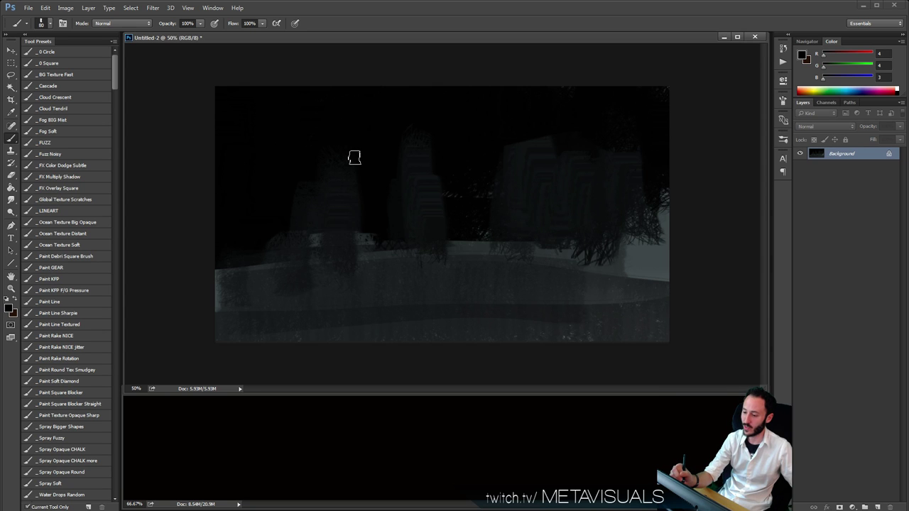
# Paint a narrow lighter face on the tall left pillar in sampled grey (53, 60, 62) with the brush at size 150.
pyautogui.press(']')
pyautogui.press(']')
pyautogui.press(']')
pyautogui.press(']')
pyautogui.keyDown('alt'); pyautogui.click(323, 237); pyautogui.keyUp('alt')
pyautogui.moveTo(334, 225); pyautogui.dragTo(337, 169)
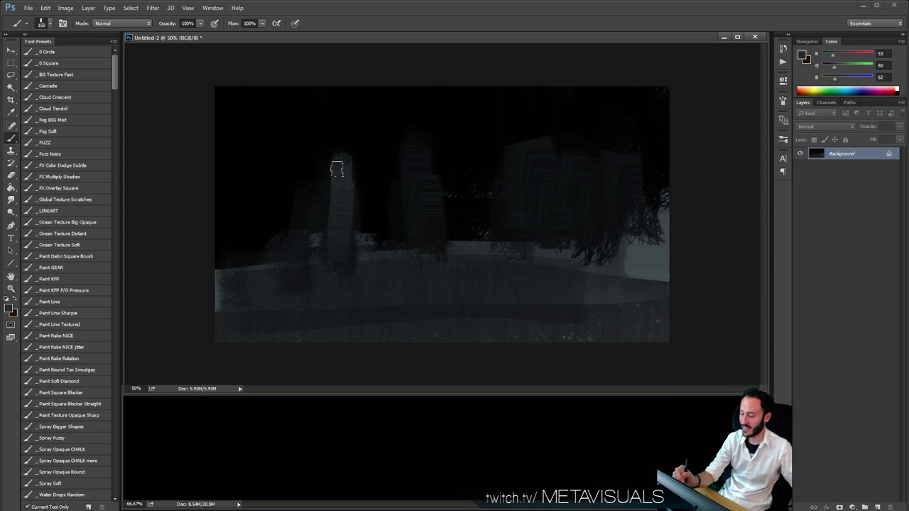
pyautogui.press(']')
pyautogui.keyDown('alt'); pyautogui.click(346, 136); pyautogui.keyUp('alt')
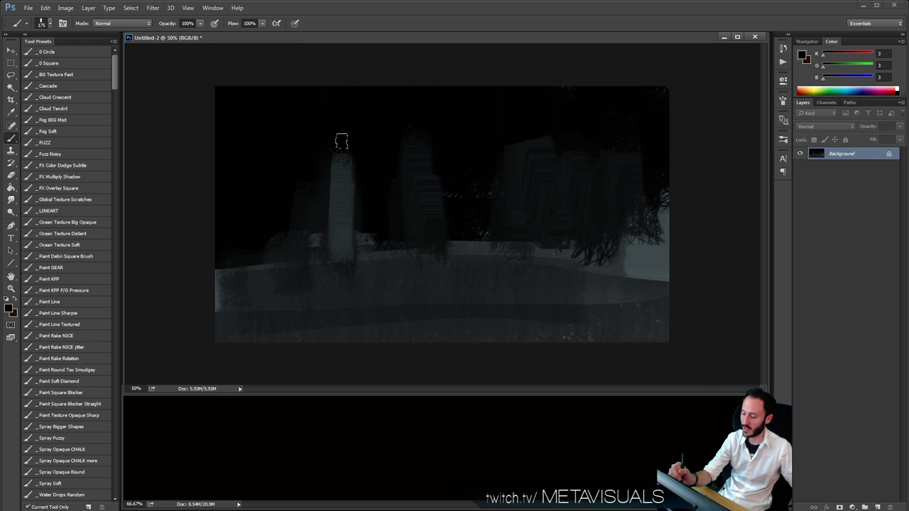
# Extend the left pillar's top with sampled dark grey (26, 29, 30) and add a faint shape just right of it.
pyautogui.keyDown('alt'); pyautogui.click(349, 235); pyautogui.keyUp('alt')
pyautogui.moveTo(339, 134); pyautogui.dragTo(345, 149)
pyautogui.press('[')
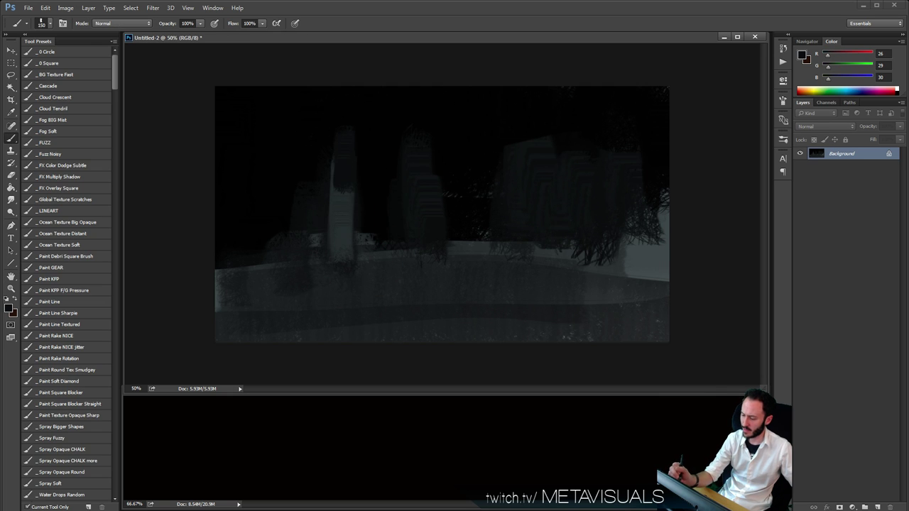
pyautogui.press(']')
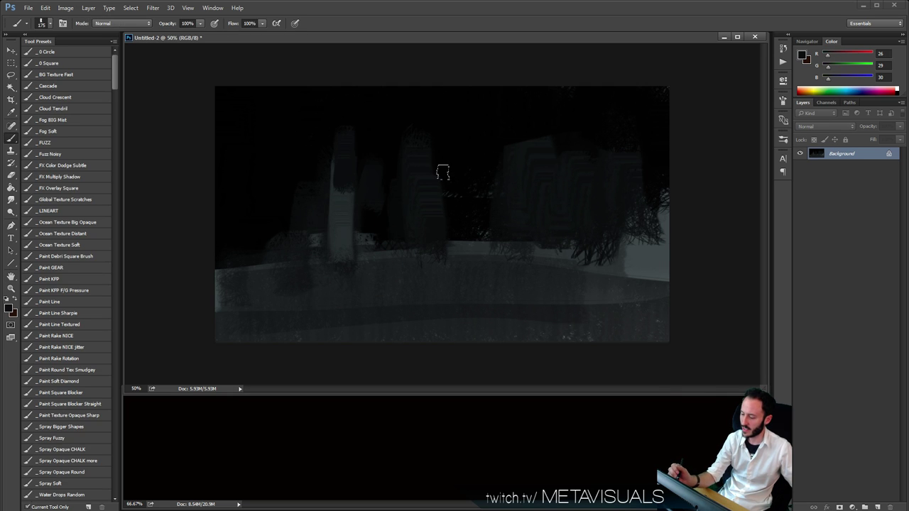
# Paint a lighter ground strip between the left and middle pillars in sampled grey (52, 59, 61) at brush size 125.
pyautogui.press('[')
pyautogui.press('[')
pyautogui.keyDown('alt'); pyautogui.click(338, 160); pyautogui.keyUp('alt')
pyautogui.moveTo(412, 244); pyautogui.dragTo(375, 257)
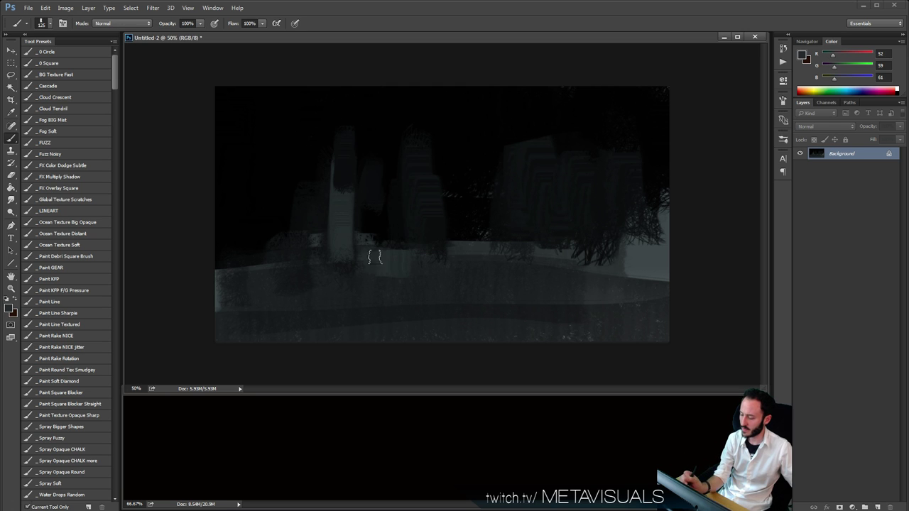
# Paint a dark patch on the ground below the middle pillar in sampled grey (26, 29, 30) at brush size 175.
pyautogui.press(']')
pyautogui.press(']')
pyautogui.keyDown('alt'); pyautogui.click(424, 203); pyautogui.keyUp('alt')
pyautogui.moveTo(405, 293); pyautogui.dragTo(434, 279)
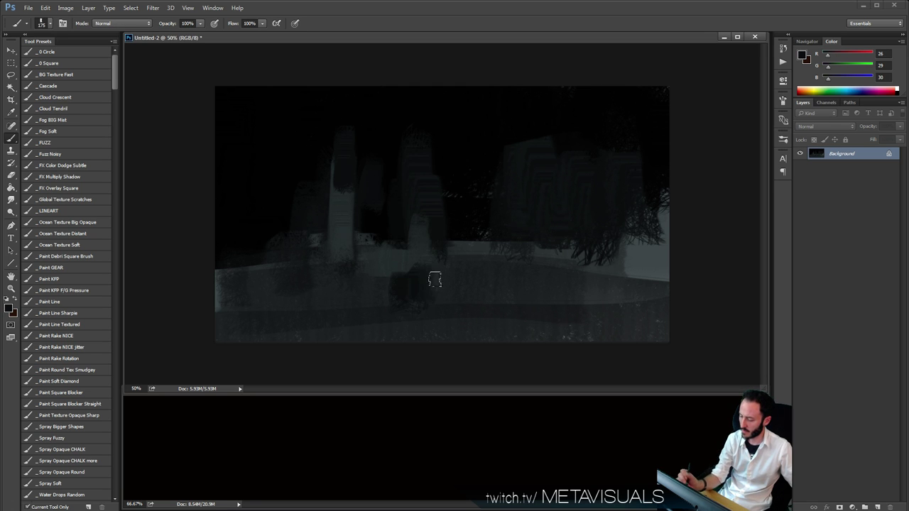
# Block in a wide near-black (5, 5, 3) foreground mass along the canvas's lower middle with a larger brush.
pyautogui.press(']')
pyautogui.press(']')
pyautogui.press(']')
pyautogui.moveTo(380, 332)
pyautogui.mouseDown()
pyautogui.moveTo(252, 325)
pyautogui.moveTo(502, 324)
pyautogui.moveTo(453, 291)
pyautogui.moveTo(451, 318)
pyautogui.moveTo(337, 314)
pyautogui.mouseUp()
pyautogui.keyDown('alt'); pyautogui.click(466, 138); pyautogui.keyUp('alt')
pyautogui.moveTo(470, 312)
pyautogui.mouseDown()
pyautogui.moveTo(505, 313)
pyautogui.moveTo(577, 311)
pyautogui.mouseUp()
pyautogui.press('space')
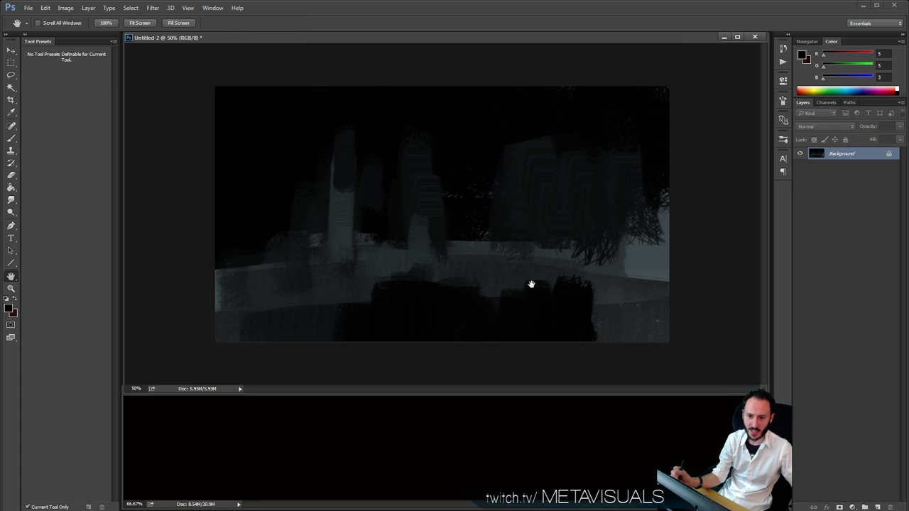
# Paint sampled ground grey over the foreground mass's upper edge and extend its left side in sampled near-black (8, 7, 5).
pyautogui.keyDown('alt'); pyautogui.click(399, 260); pyautogui.keyUp('alt')
pyautogui.moveTo(397, 284)
pyautogui.mouseDown()
pyautogui.moveTo(446, 274)
pyautogui.moveTo(416, 281)
pyautogui.mouseUp()
pyautogui.moveTo(493, 274); pyautogui.dragTo(496, 292)
pyautogui.keyDown('alt'); pyautogui.click(395, 313); pyautogui.keyUp('alt')
pyautogui.moveTo(361, 293); pyautogui.dragTo(332, 298)
pyautogui.click(308, 297)
# Refine the foreground mass's uneven upper edge and left end with near-black (8, 7, 5) strokes from a smaller brush.
pyautogui.press('[')
pyautogui.press('[')
pyautogui.press('[')
pyautogui.press('[')
pyautogui.press('[')
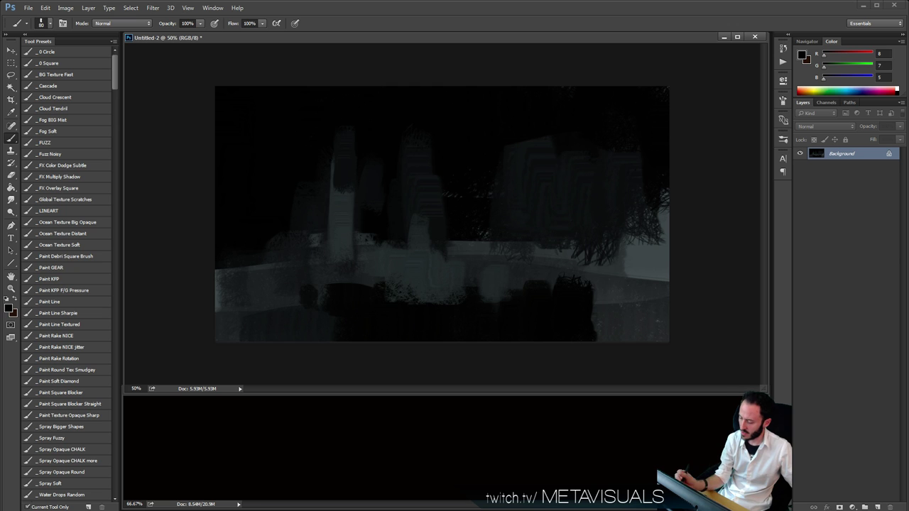
pyautogui.press('[')
pyautogui.moveTo(435, 288); pyautogui.dragTo(396, 288)
pyautogui.moveTo(282, 290); pyautogui.dragTo(296, 296)
pyautogui.moveTo(426, 287); pyautogui.dragTo(391, 287)
pyautogui.moveTo(412, 296); pyautogui.dragTo(517, 292)
pyautogui.moveTo(298, 317); pyautogui.dragTo(319, 318)
pyautogui.moveTo(418, 277)
pyautogui.mouseDown()
pyautogui.moveTo(386, 277)
pyautogui.moveTo(436, 257)
pyautogui.moveTo(395, 268)
pyautogui.mouseUp()
# Mix an ochre brush colour (120, 103, 63) at brush size 125, test it on the left pillar's base and undo the stroke.
pyautogui.keyDown('alt'); pyautogui.click(381, 258); pyautogui.keyUp('alt')
pyautogui.press(']')
pyautogui.keyDown('alt'); pyautogui.click(341, 227); pyautogui.keyUp('alt')
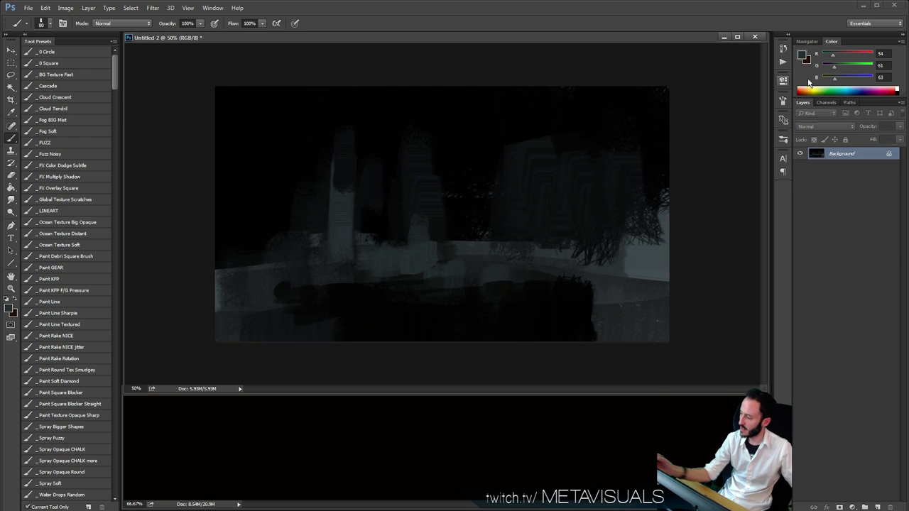
pyautogui.click(846, 55)
pyautogui.click(843, 67)
pyautogui.press(']')
pyautogui.press(']')
pyautogui.press(']')
pyautogui.moveTo(335, 254)
pyautogui.mouseDown()
pyautogui.moveTo(341, 196)
pyautogui.moveTo(339, 250)
pyautogui.mouseUp()
pyautogui.hotkey('ctrl', 'z')
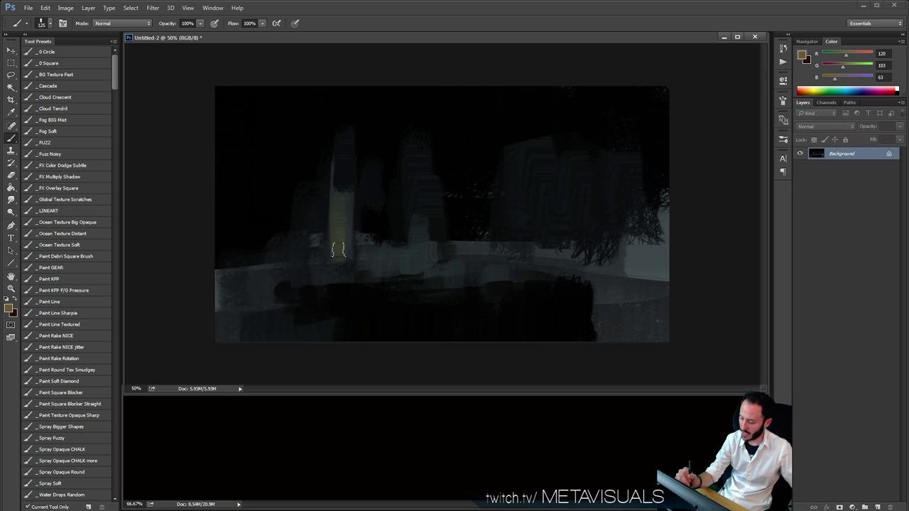
# Paint ochre light onto the lower left and middle pillars, adding sampled dark brown (53, 47, 34) on the middle pillar's right side.
pyautogui.moveTo(342, 218); pyautogui.dragTo(342, 264)
pyautogui.moveTo(405, 219)
pyautogui.mouseDown()
pyautogui.moveTo(406, 275)
pyautogui.moveTo(414, 259)
pyautogui.mouseUp()
pyautogui.moveTo(425, 226)
pyautogui.mouseDown()
pyautogui.moveTo(424, 258)
pyautogui.moveTo(430, 254)
pyautogui.mouseUp()
pyautogui.keyDown('alt'); pyautogui.click(429, 225); pyautogui.keyUp('alt')
pyautogui.moveTo(432, 200); pyautogui.dragTo(432, 224)
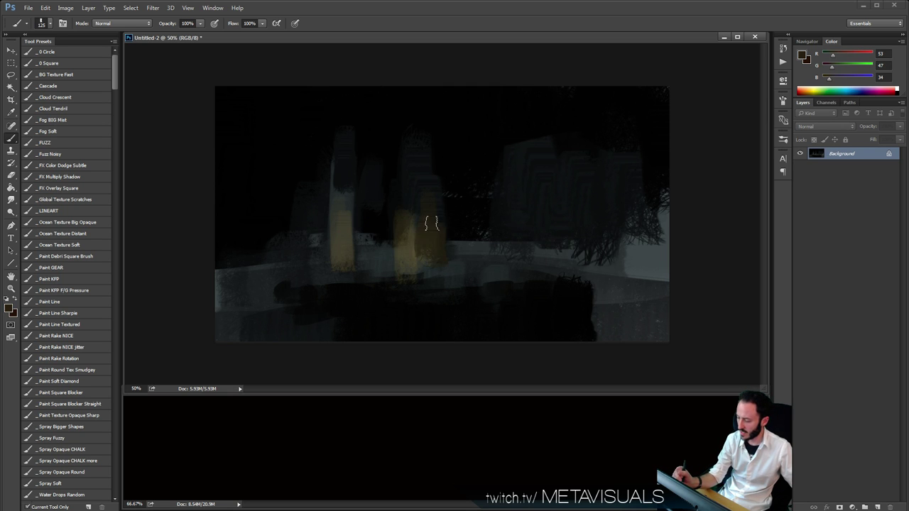
# Paint muted ochre (83, 79, 62) patches between the middle pillar and the large right-hand mass at brush size 175.
pyautogui.keyDown('alt'); pyautogui.click(406, 261); pyautogui.keyUp('alt')
pyautogui.press(']')
pyautogui.press(']')
pyautogui.moveTo(529, 217); pyautogui.dragTo(523, 264)
pyautogui.moveTo(500, 234)
pyautogui.mouseDown()
pyautogui.moveTo(498, 264)
pyautogui.moveTo(515, 262)
pyautogui.mouseUp()
pyautogui.moveTo(549, 212); pyautogui.dragTo(548, 240)
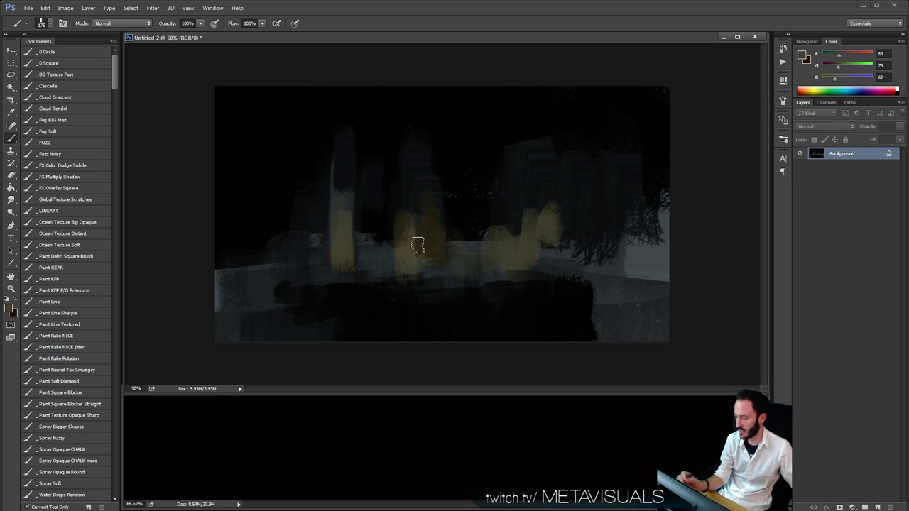
# Fill the middle pillar's base and extend the ochre band between the pillars and to the far left at brush size 90.
pyautogui.moveTo(417, 245); pyautogui.dragTo(405, 267)
pyautogui.press('[')
pyautogui.press('[')
pyautogui.press('[')
pyautogui.press('[')
pyautogui.moveTo(376, 231); pyautogui.dragTo(377, 243)
pyautogui.moveTo(469, 230); pyautogui.dragTo(487, 233)
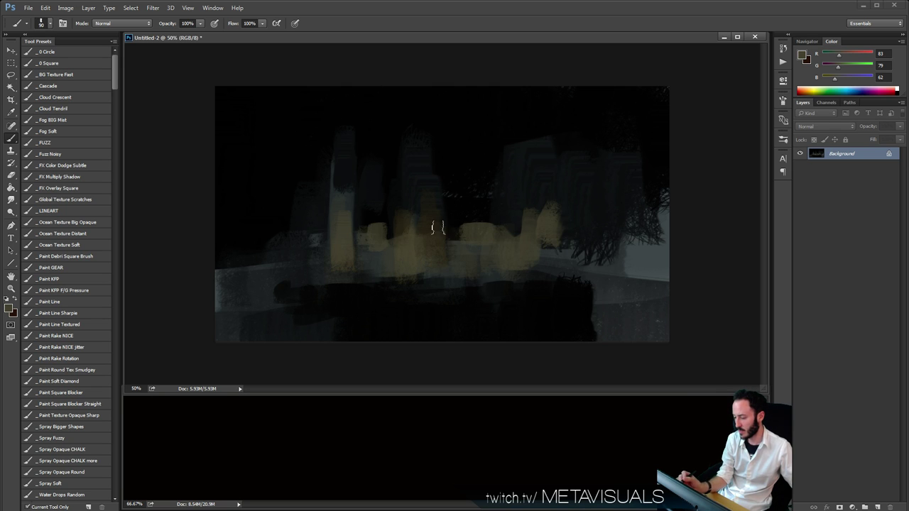
pyautogui.moveTo(360, 235); pyautogui.dragTo(381, 231)
pyautogui.moveTo(276, 237)
pyautogui.mouseDown()
pyautogui.moveTo(317, 233)
pyautogui.moveTo(235, 239)
pyautogui.mouseUp()
# Tone down parts of the ochre band with sampled greys (63, 63, 53) and (55, 58, 57), adding a grey spot beside the left pillar.
pyautogui.keyDown('alt'); pyautogui.click(302, 247); pyautogui.keyUp('alt')
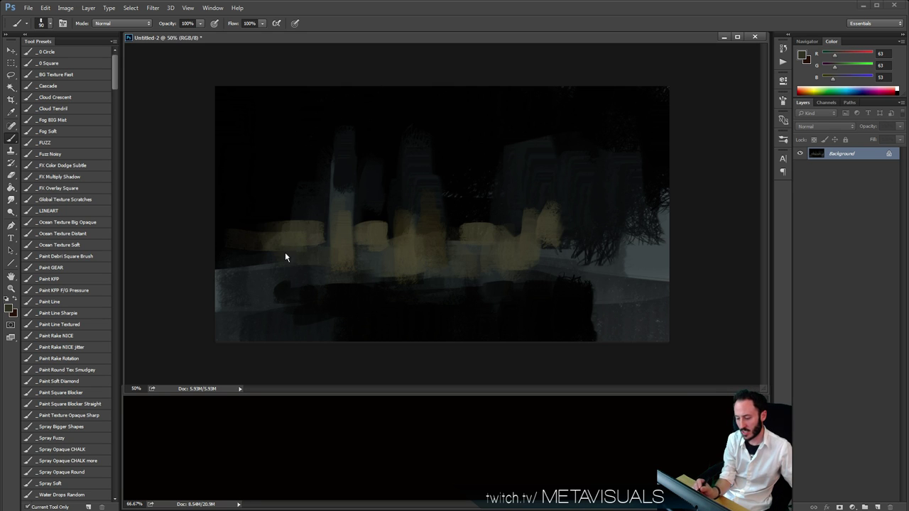
pyautogui.moveTo(284, 257); pyautogui.dragTo(248, 247)
pyautogui.keyDown('alt'); pyautogui.click(367, 257); pyautogui.keyUp('alt')
pyautogui.press(']')
pyautogui.moveTo(366, 243); pyautogui.dragTo(375, 250)
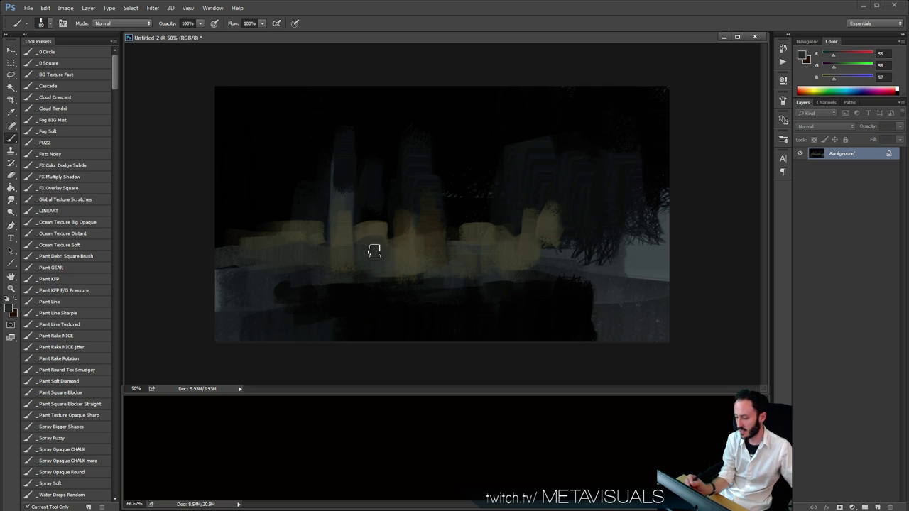
pyautogui.moveTo(480, 249); pyautogui.dragTo(498, 225)
pyautogui.moveTo(580, 249)
pyautogui.mouseDown()
pyautogui.moveTo(566, 233)
pyautogui.moveTo(527, 244)
pyautogui.mouseUp()
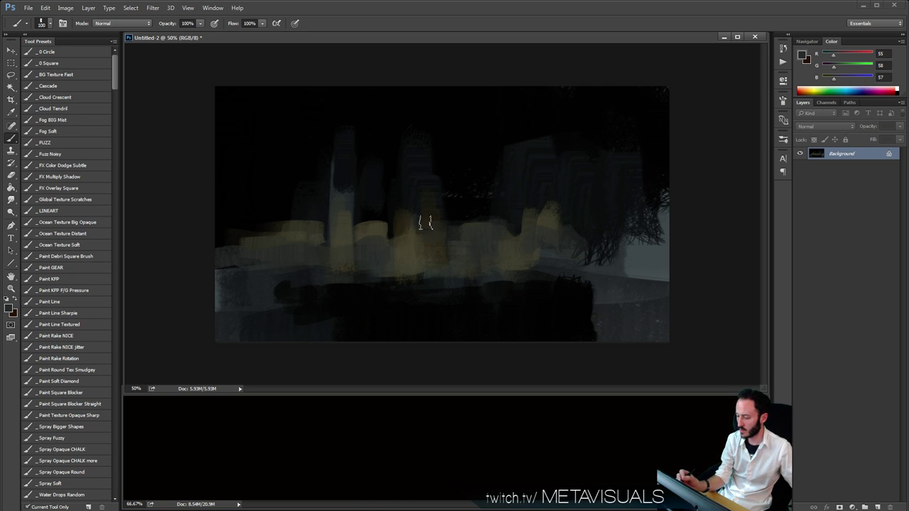
pyautogui.press('h')
pyautogui.click(314, 191)
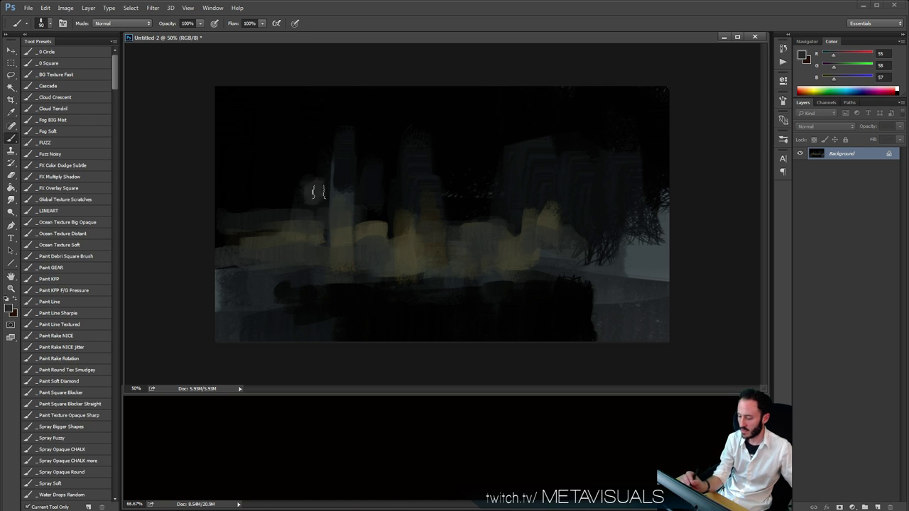
pyautogui.press('space')
# Select the black sky around the pillars with the Magic Wand at tolerance 12, hide the selection outline and return to the Brush.
pyautogui.press('w')
pyautogui.click(468, 123)
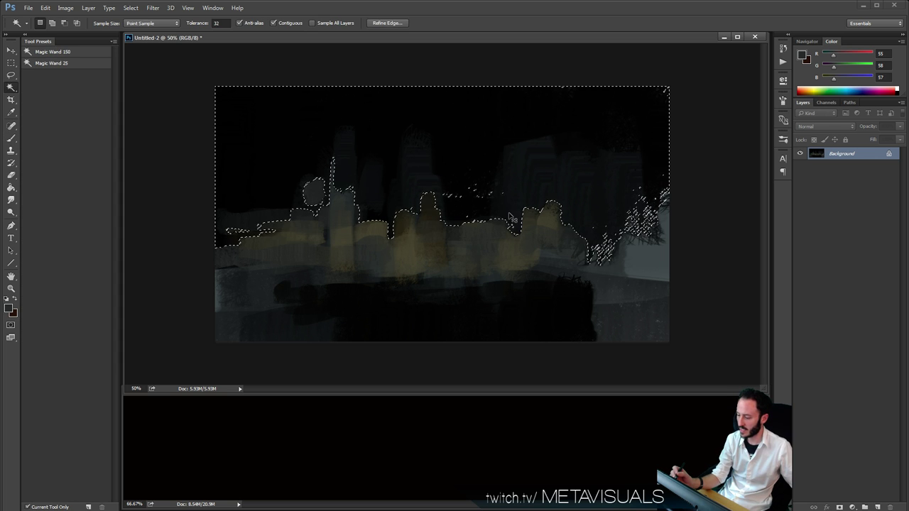
pyautogui.hotkey('ctrl', 'd')
pyautogui.press('b')
pyautogui.press('w')
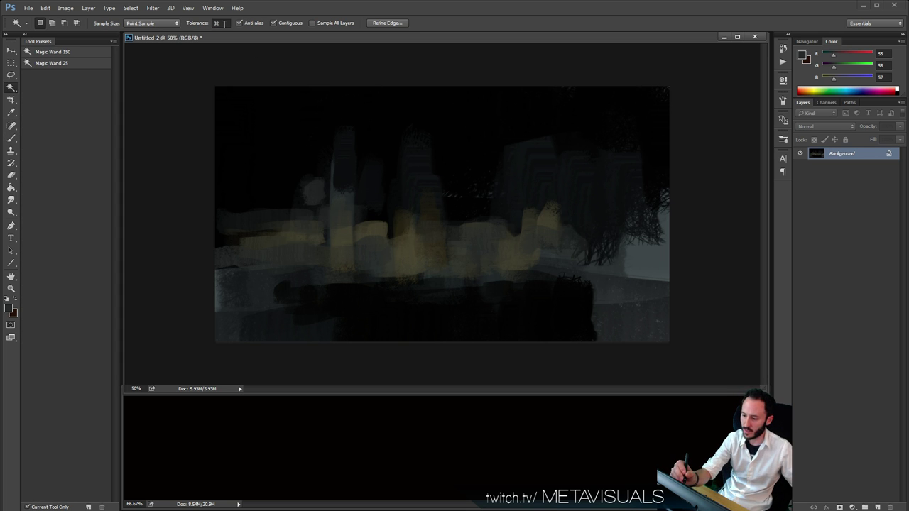
pyautogui.press('Return')
pyautogui.click(312, 123)
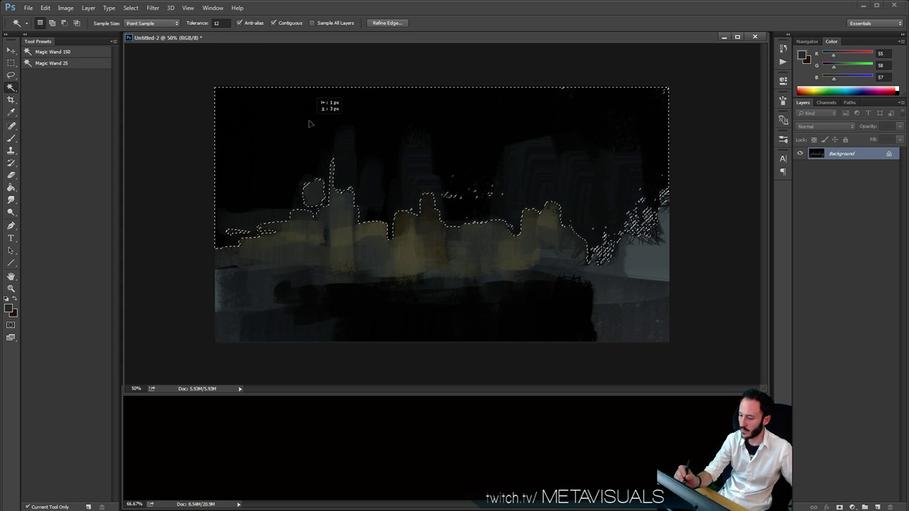
pyautogui.click(311, 122)
pyautogui.click(319, 123)
pyautogui.hotkey('ctrl', 'd')
pyautogui.press('b')
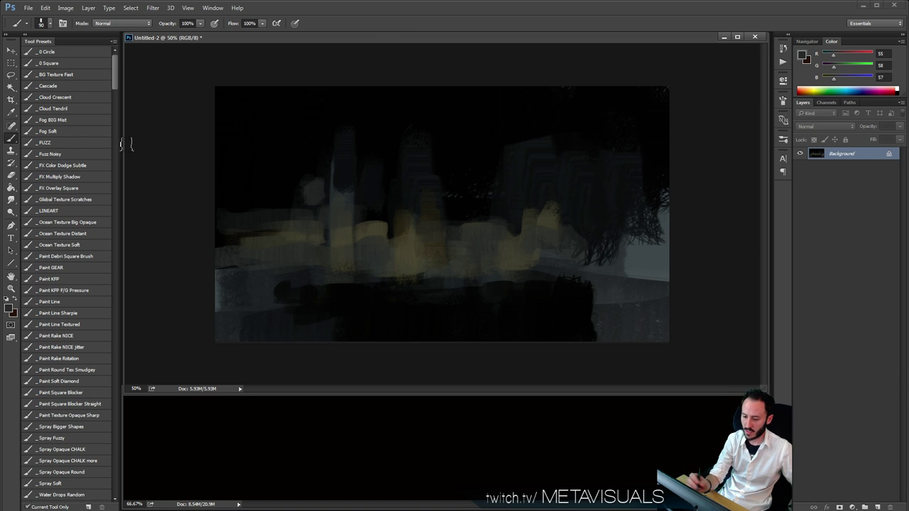
# Paint a soft diagonal streak across the sky behind the pillars with the _FUZZ brush in blue-grey (99, 115, 137).
pyautogui.click(66, 143)
pyautogui.moveTo(836, 69); pyautogui.dragTo(846, 73)
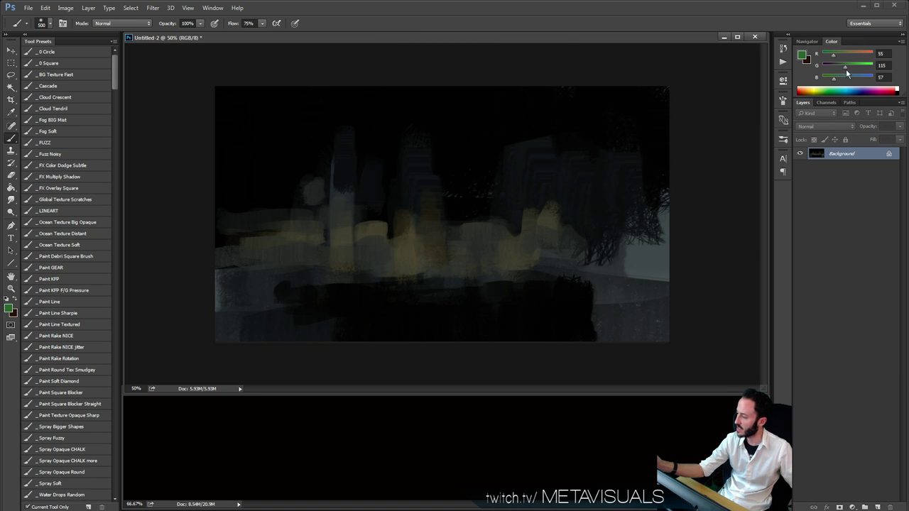
pyautogui.press('[')
pyautogui.click(488, 110)
pyautogui.moveTo(483, 110)
pyautogui.mouseDown()
pyautogui.moveTo(301, 185)
pyautogui.moveTo(491, 79)
pyautogui.moveTo(624, 36)
pyautogui.mouseUp()
pyautogui.hotkey('ctrl', 'z')
pyautogui.hotkey('ctrl', 'z')
pyautogui.press('[')
pyautogui.moveTo(138, 164); pyautogui.dragTo(593, 68)
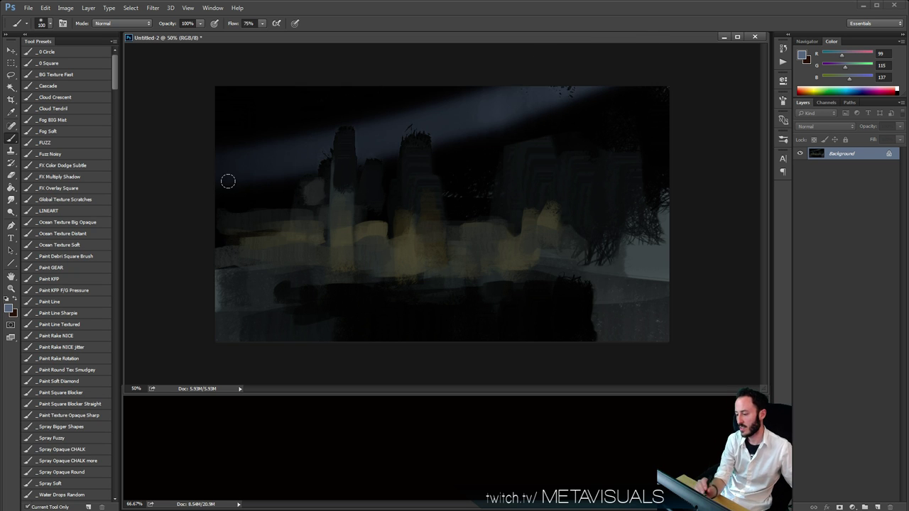
# Brighten the lower edge of the diagonal sky streak with narrower blue-grey (99, 115, 137) strokes.
pyautogui.press('[')
pyautogui.moveTo(213, 186); pyautogui.dragTo(539, 103)
pyautogui.moveTo(184, 203); pyautogui.dragTo(623, 100)
pyautogui.moveTo(185, 198); pyautogui.dragTo(474, 147)
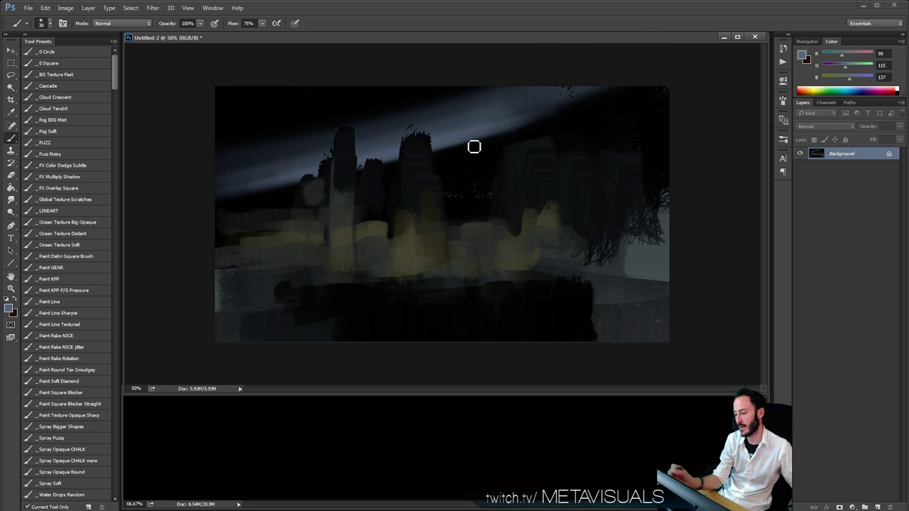
# Soften the sky streak's upper side with broad strokes in sampled slate blue (68, 79, 94) using a larger brush.
pyautogui.keyDown('alt'); pyautogui.click(497, 120); pyautogui.keyUp('alt')
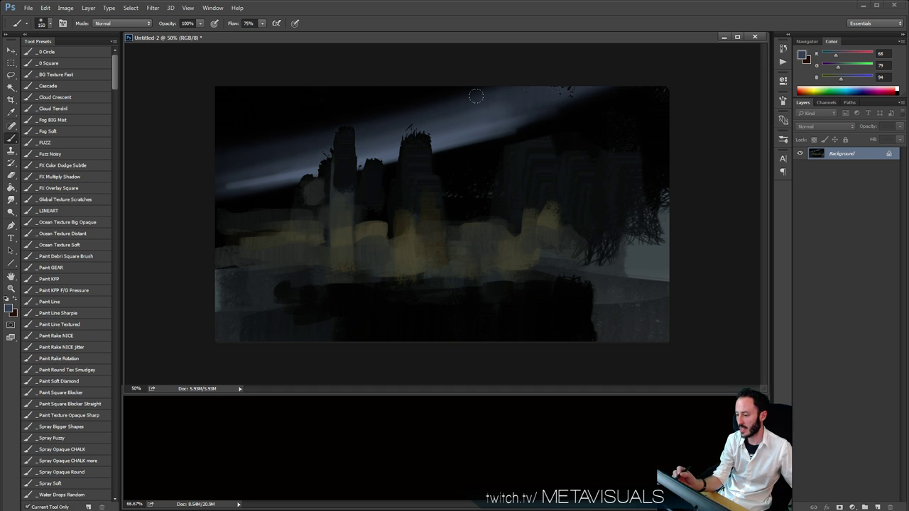
pyautogui.press(']')
pyautogui.press(']')
pyautogui.moveTo(476, 96); pyautogui.dragTo(225, 158)
pyautogui.moveTo(428, 88)
pyautogui.mouseDown()
pyautogui.moveTo(160, 164)
pyautogui.moveTo(531, 83)
pyautogui.moveTo(468, 113)
pyautogui.moveTo(242, 158)
pyautogui.mouseUp()
# Tint the sky streak with green (43, 77, 59) at brush size 200 and sample dark green (29, 39, 37) for its upper left.
pyautogui.keyDown('alt'); pyautogui.click(316, 109); pyautogui.keyUp('alt')
pyautogui.keyDown('alt'); pyautogui.click(469, 114); pyautogui.keyUp('alt')
pyautogui.press('[')
pyautogui.press('[')
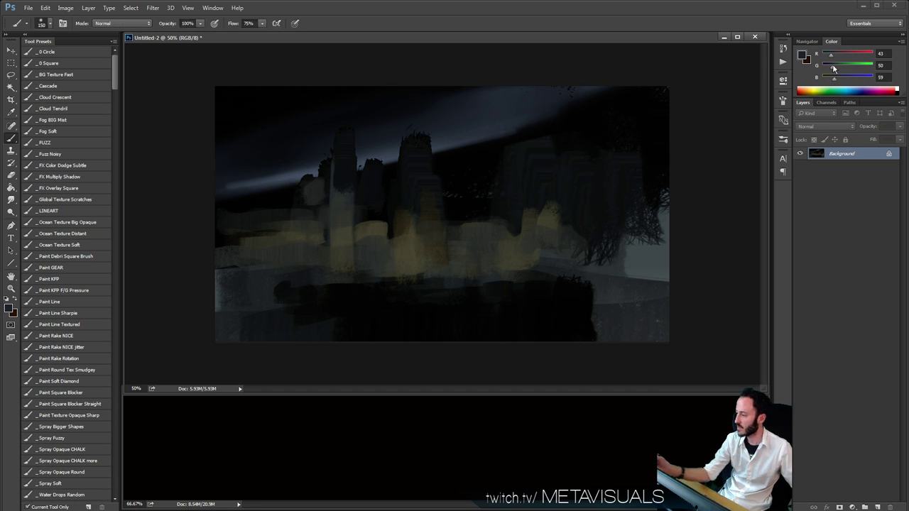
pyautogui.moveTo(833, 71); pyautogui.dragTo(835, 79)
pyautogui.press(']')
pyautogui.press(']')
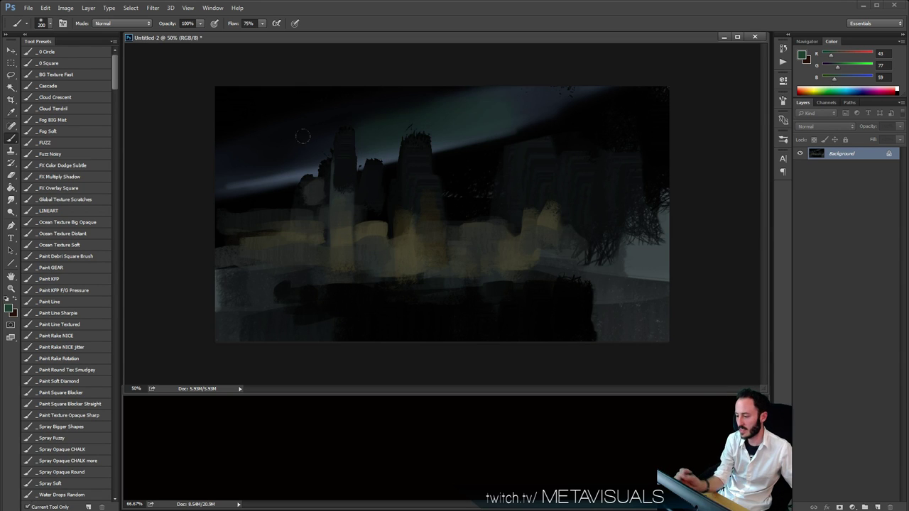
pyautogui.moveTo(360, 110); pyautogui.dragTo(553, 66)
pyautogui.keyDown('alt'); pyautogui.click(300, 125); pyautogui.keyUp('alt')
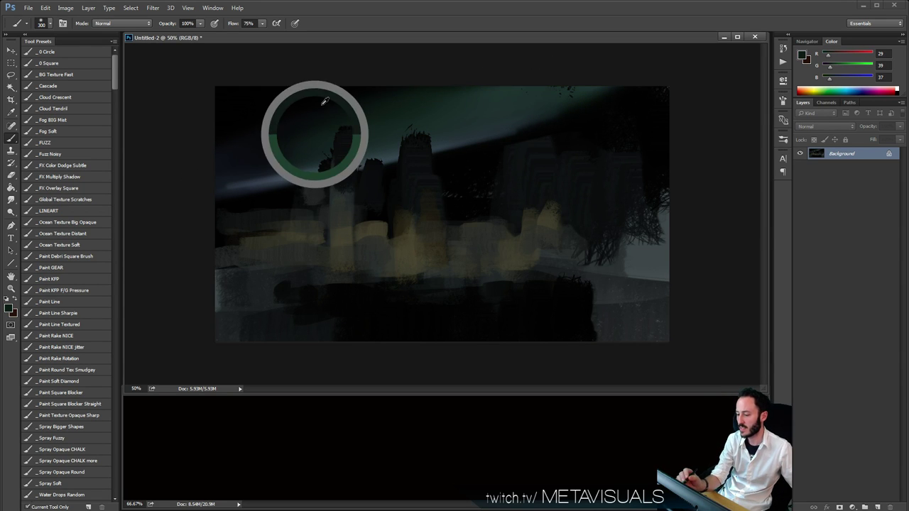
# Darken the sky streak's lower edge to the right of the middle pillar in sampled near-black (2, 2, 2) at brush size 45.
pyautogui.press('h')
pyautogui.press('b')
pyautogui.keyDown('alt'); pyautogui.click(480, 164); pyautogui.keyUp('alt')
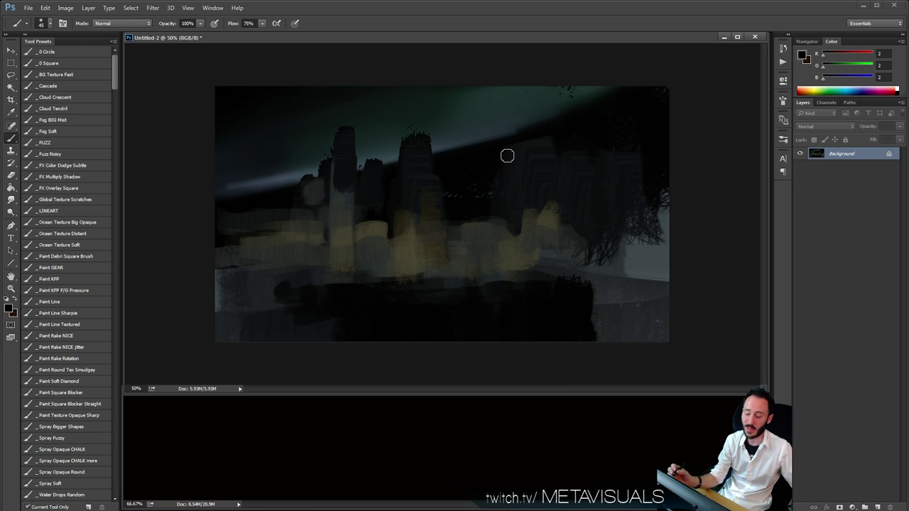
pyautogui.press('r')
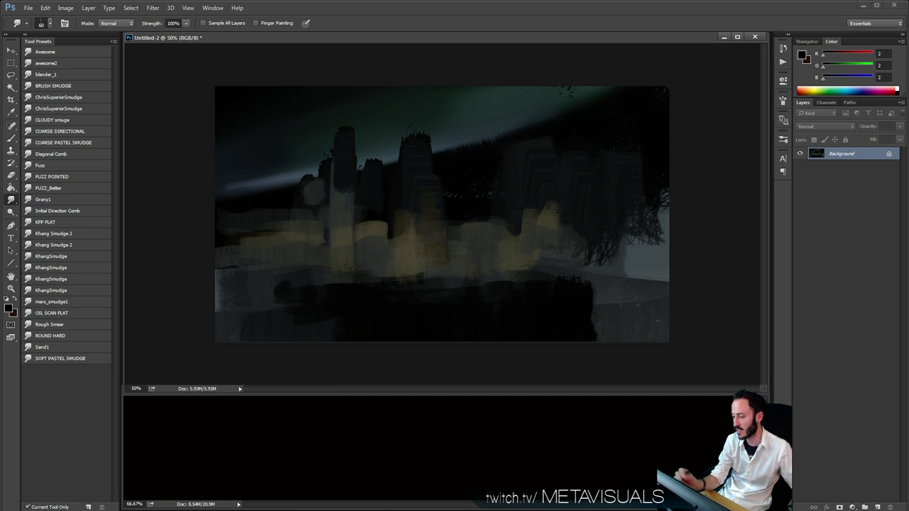
pyautogui.press('h')
pyautogui.press('b')
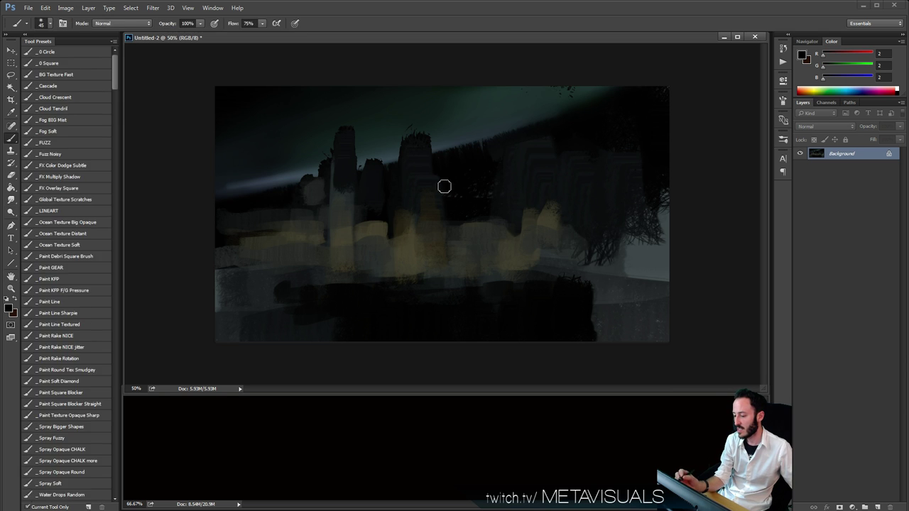
# Clean up the dark edge beneath the sky streak out to the far left in sampled near-black (9, 9, 10) at brush size 50.
pyautogui.press('h')
pyautogui.press('b')
pyautogui.keyDown('alt'); pyautogui.click(441, 166); pyautogui.keyUp('alt')
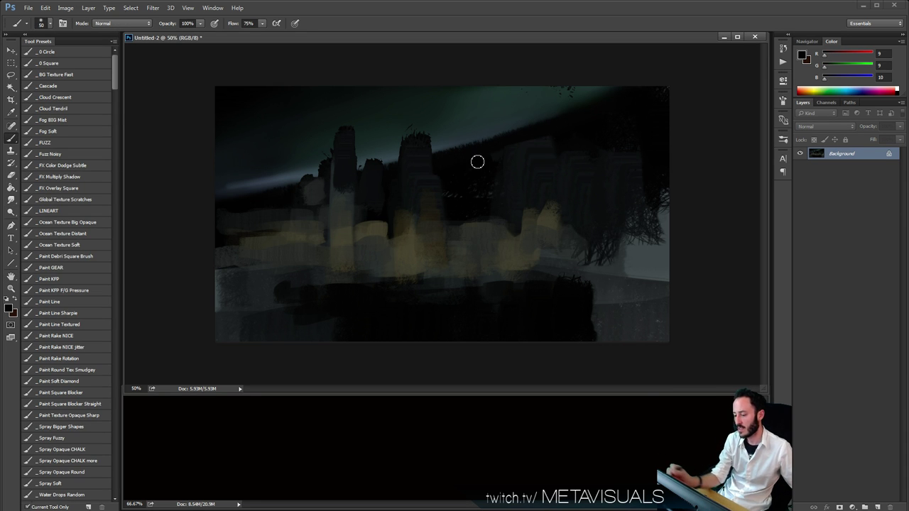
pyautogui.moveTo(296, 188); pyautogui.dragTo(177, 204)
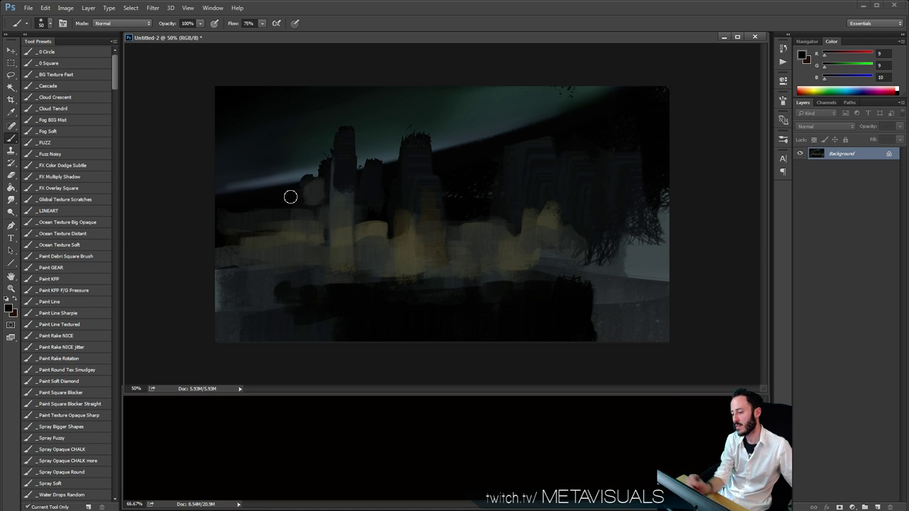
pyautogui.press('space')
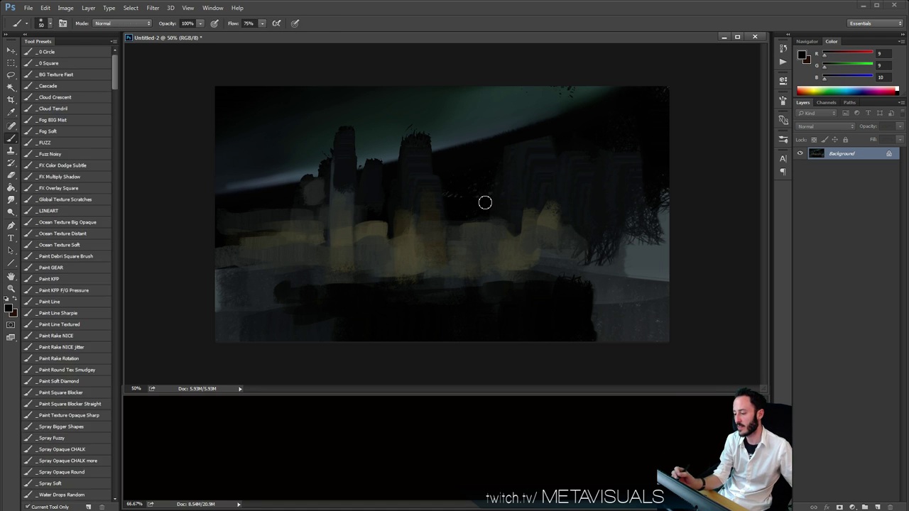
pyautogui.keyDown('ctrl'); pyautogui.keyDown('alt'); pyautogui.click(487, 205); pyautogui.keyUp('alt'); pyautogui.keyUp('ctrl')
pyautogui.keyDown('ctrl'); pyautogui.keyDown('alt'); pyautogui.click(494, 197); pyautogui.keyUp('alt'); pyautogui.keyUp('ctrl')
pyautogui.moveTo(456, 232); pyautogui.dragTo(465, 234)
pyautogui.press('b')
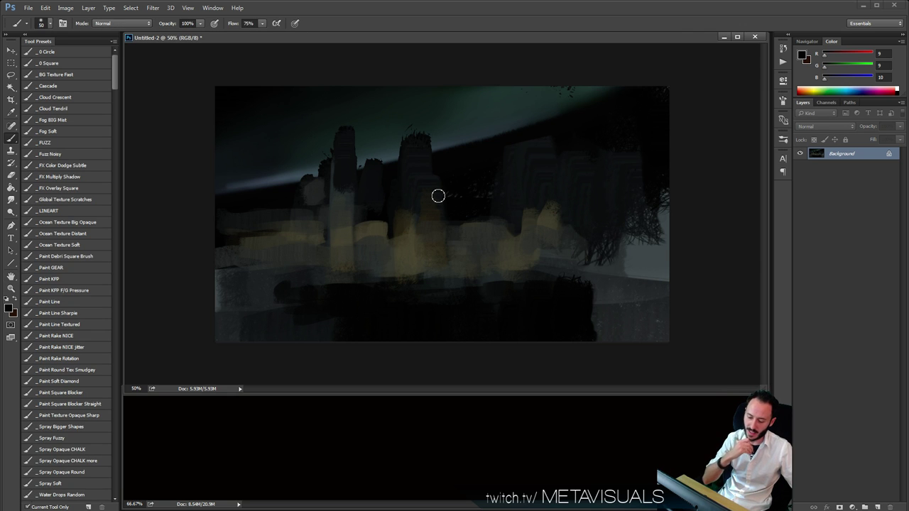
pyautogui.press('space')
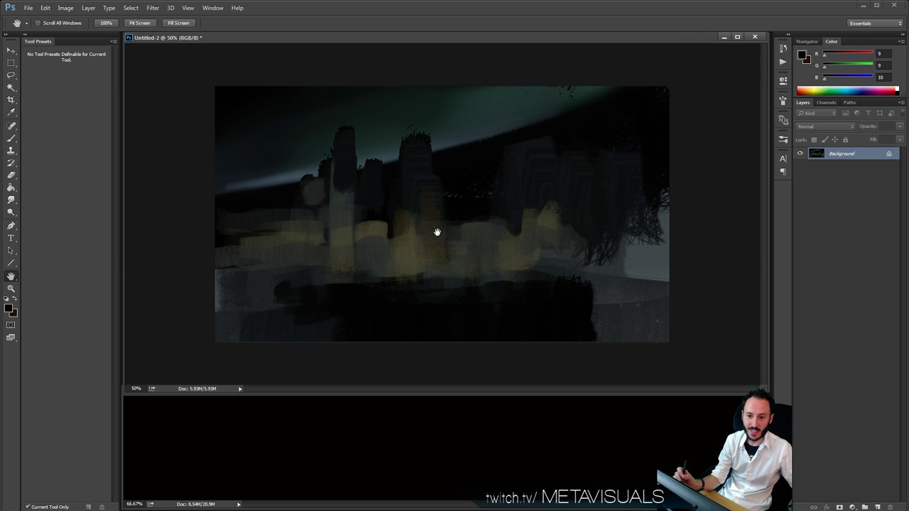
pyautogui.keyDown('ctrl'); pyautogui.keyDown('alt'); pyautogui.click(485, 243); pyautogui.keyUp('alt'); pyautogui.keyUp('ctrl')
pyautogui.keyDown('ctrl'); pyautogui.click(492, 246); pyautogui.keyUp('ctrl')
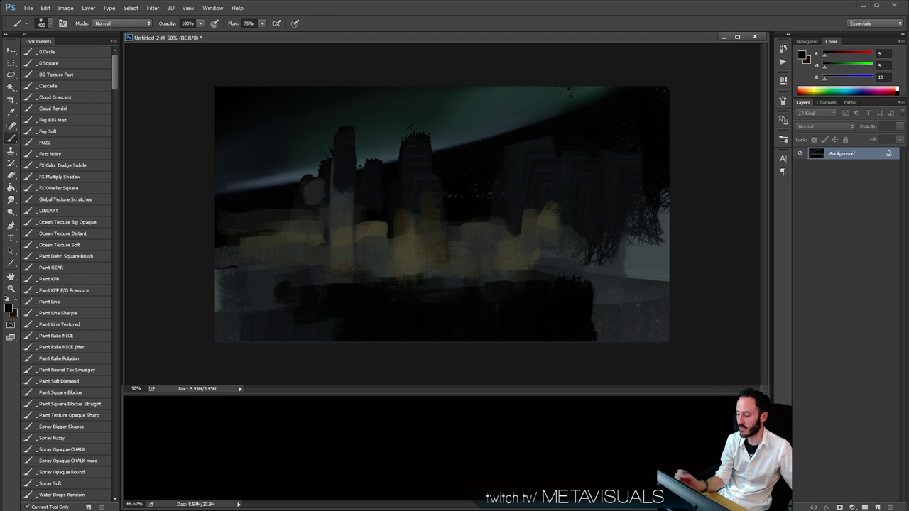
# Switch the brush mode to Soft Light, sample the ochre band's colour (80, 77, 61) and return the mode to Normal.
pyautogui.click(115, 26)
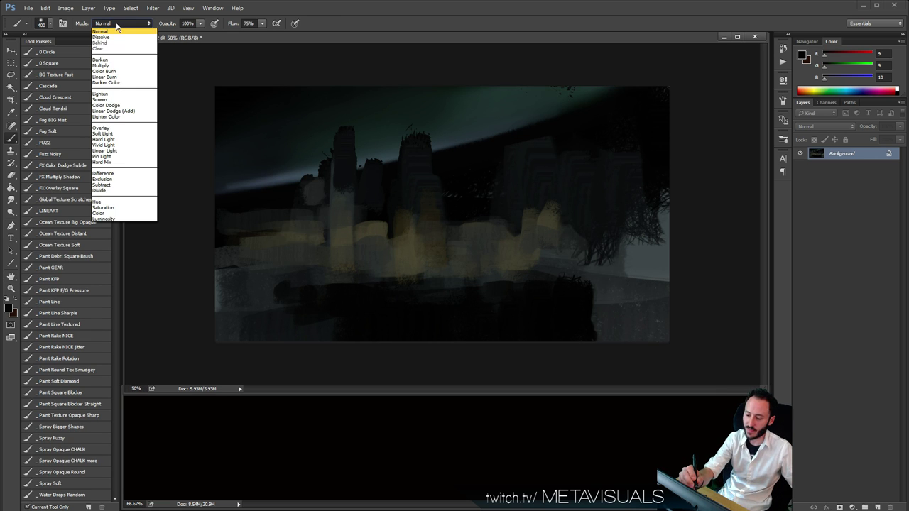
pyautogui.click(121, 134)
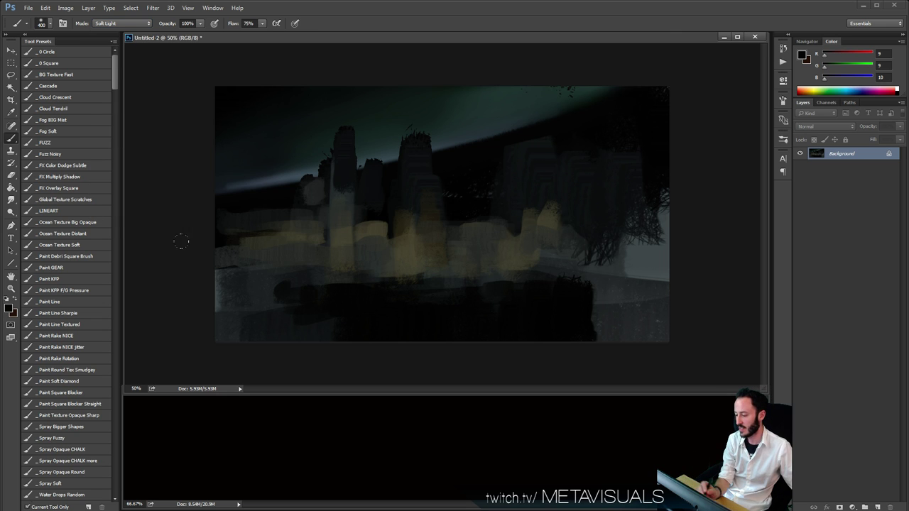
pyautogui.keyDown('alt'); pyautogui.click(374, 233); pyautogui.keyUp('alt')
pyautogui.click(121, 24)
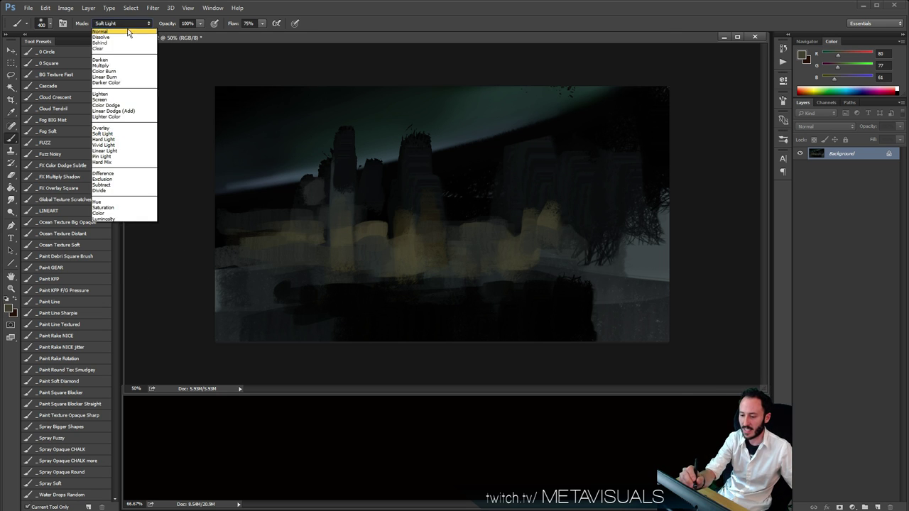
pyautogui.click(126, 33)
# Add a new layer and paint soft haze from beneath the arches to the middle pillar, sampling dark brown (35, 34, 27).
pyautogui.moveTo(525, 243); pyautogui.dragTo(325, 260)
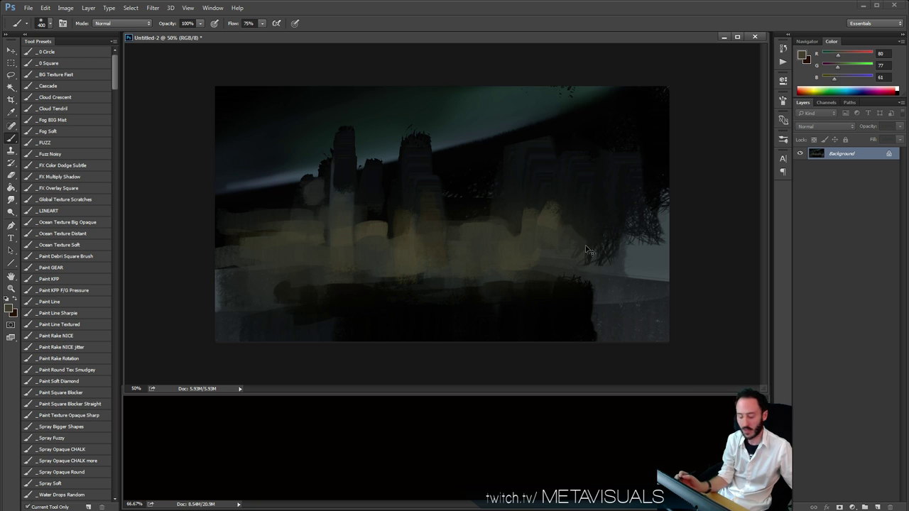
pyautogui.hotkey('ctrl', 'z')
pyautogui.hotkey('ctrl', 'shift', 'alt', 'n')
pyautogui.moveTo(595, 240)
pyautogui.mouseDown()
pyautogui.moveTo(375, 230)
pyautogui.moveTo(530, 221)
pyautogui.moveTo(434, 217)
pyautogui.moveTo(459, 233)
pyautogui.mouseUp()
pyautogui.press(']')
pyautogui.keyDown('alt'); pyautogui.click(460, 209); pyautogui.keyUp('alt')
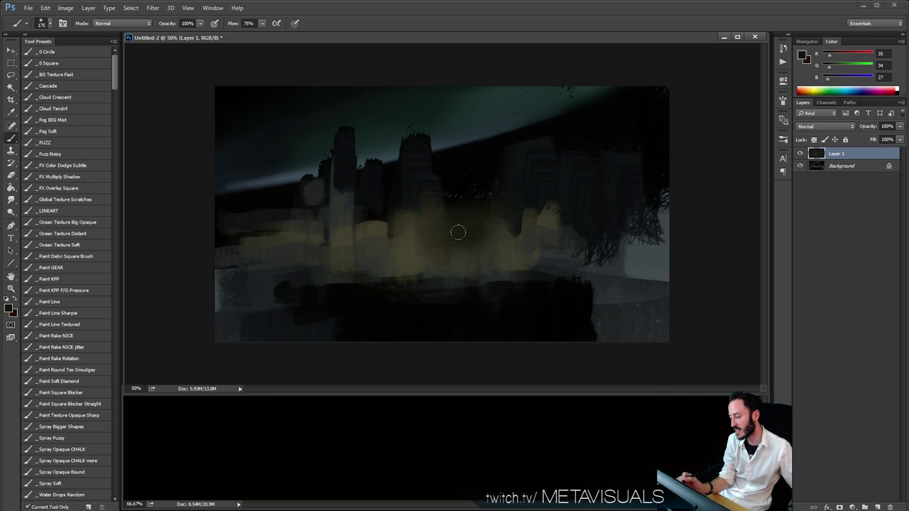
# Blend haze around the left and middle pillar bases, sampling ochre (70, 68, 54) at size 250 and (57, 56, 45) at size 175.
pyautogui.moveTo(391, 241); pyautogui.dragTo(361, 214)
pyautogui.press('[')
pyautogui.press('[')
pyautogui.keyDown('alt'); pyautogui.click(416, 220); pyautogui.keyUp('alt')
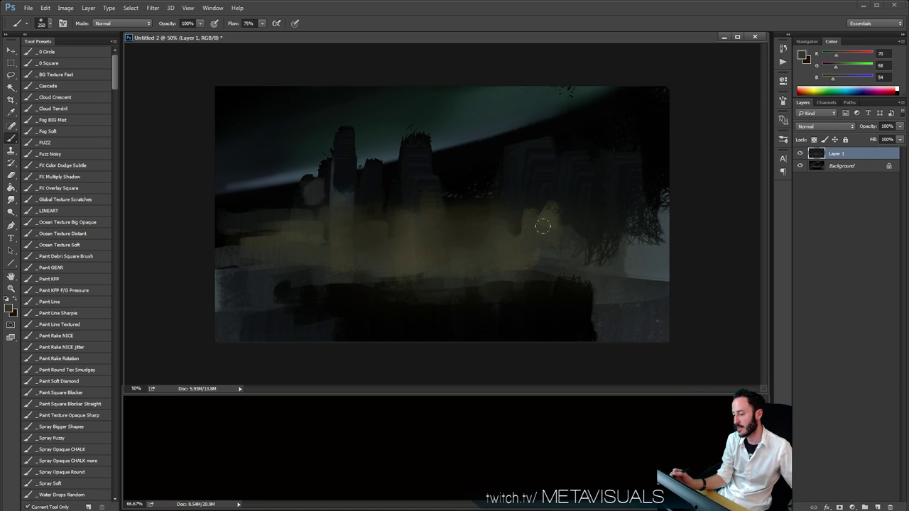
pyautogui.keyDown('alt'); pyautogui.click(448, 197); pyautogui.keyUp('alt')
pyautogui.keyDown('alt'); pyautogui.click(451, 240); pyautogui.keyUp('alt')
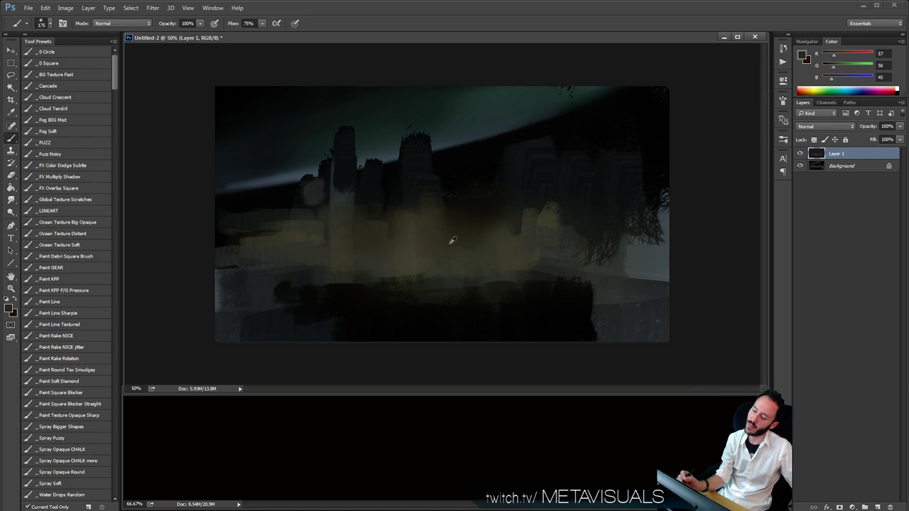
# Extend the haze to the painting's right edge in sampled grey-ochre (55, 56, 49) at brush size 250.
pyautogui.press(']')
pyautogui.press(']')
pyautogui.keyDown('alt'); pyautogui.click(574, 257); pyautogui.keyUp('alt')
pyautogui.moveTo(625, 263)
pyautogui.mouseDown()
pyautogui.moveTo(563, 262)
pyautogui.moveTo(610, 216)
pyautogui.moveTo(664, 259)
pyautogui.mouseUp()
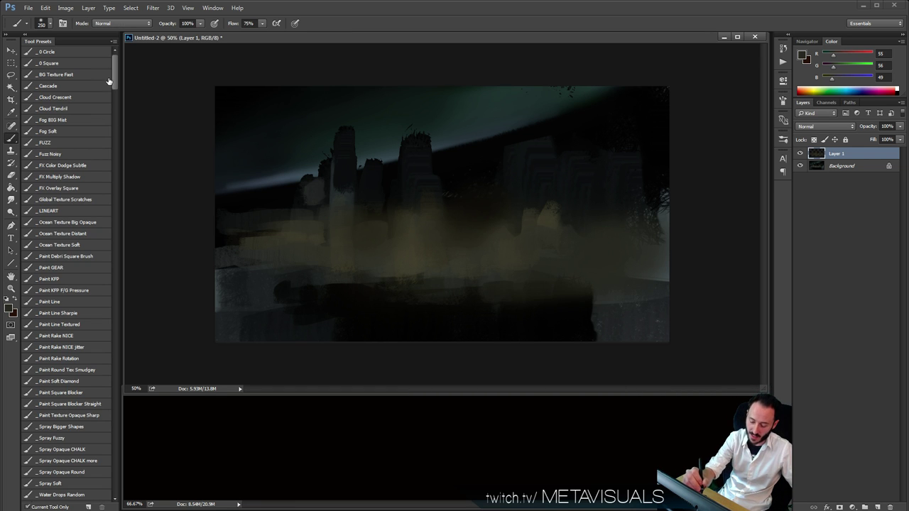
# On a new layer, paint a dark strip (43, 45, 41) down the left pillar's lower shaft with the Paint Square Blocker Straight preset.
pyautogui.click(69, 403)
pyautogui.hotkey('ctrl', 'shift', 'alt', 'n')
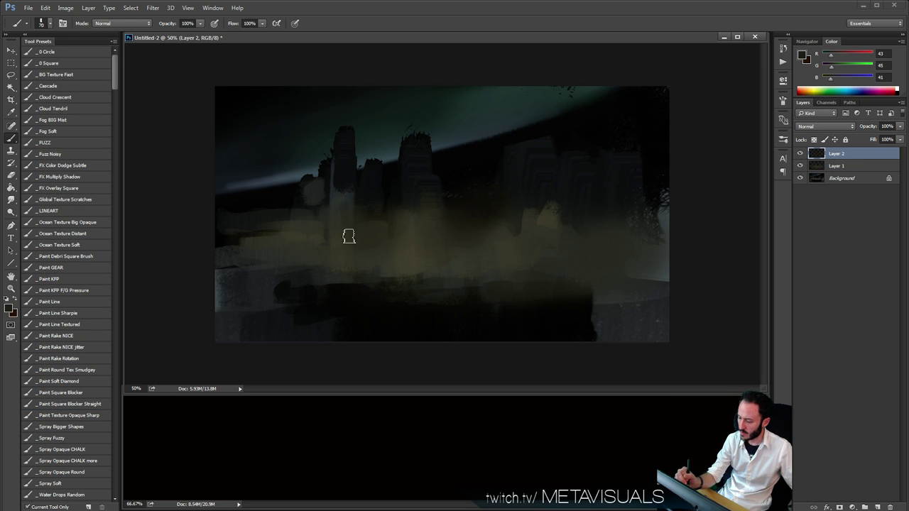
pyautogui.press('[')
pyautogui.press('[')
pyautogui.moveTo(349, 236); pyautogui.dragTo(348, 248)
# Refine the left pillar's upper shaft with sampled dark grey (26, 29, 30) at brush size 70.
pyautogui.keyDown('alt'); pyautogui.click(336, 194); pyautogui.keyUp('alt')
pyautogui.moveTo(341, 184)
pyautogui.mouseDown()
pyautogui.moveTo(342, 159)
pyautogui.moveTo(343, 197)
pyautogui.mouseUp()
pyautogui.keyDown('alt'); pyautogui.click(342, 139); pyautogui.keyUp('alt')
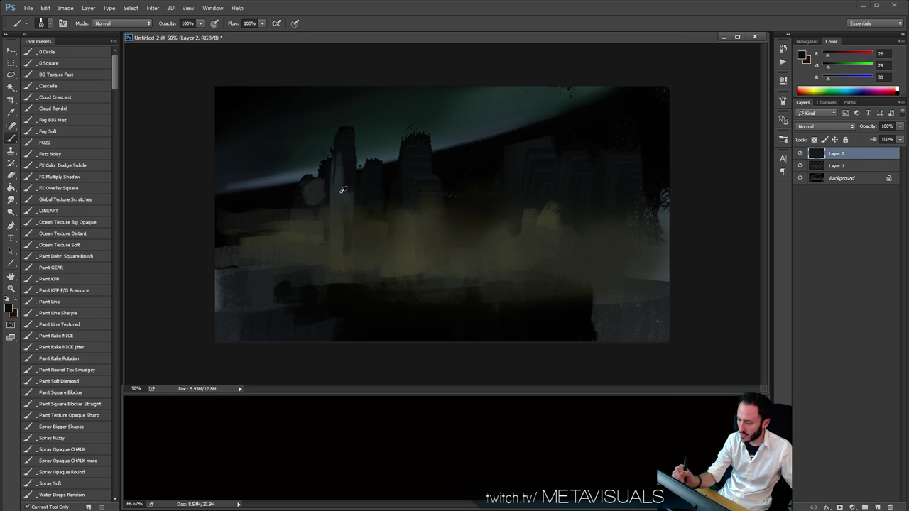
pyautogui.press(']')
pyautogui.press(']')
pyautogui.moveTo(344, 148)
pyautogui.mouseDown()
pyautogui.moveTo(338, 202)
pyautogui.moveTo(345, 134)
pyautogui.moveTo(348, 173)
pyautogui.mouseUp()
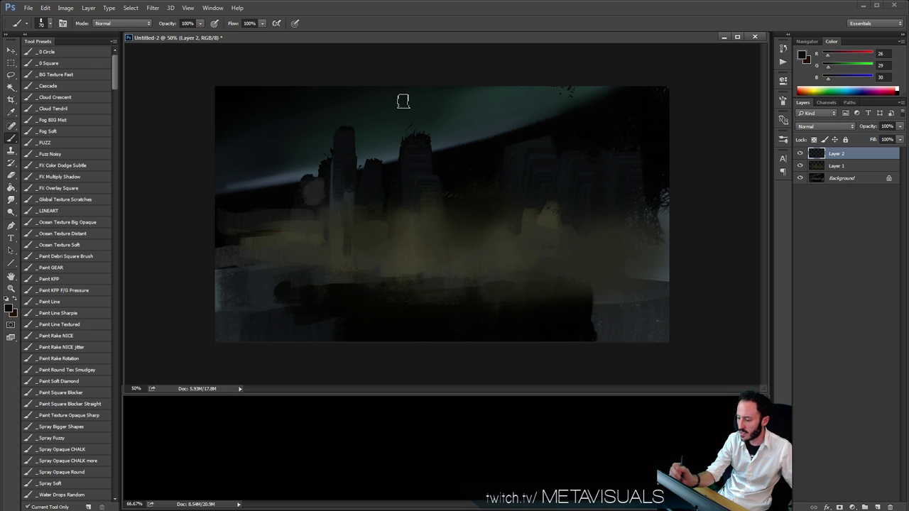
# Darken the gap beside the middle pillar in near-black (9, 9, 10) at size 60 and shade below it in sampled (34, 35, 30).
pyautogui.press('[')
pyautogui.keyDown('alt'); pyautogui.click(388, 173); pyautogui.keyUp('alt')
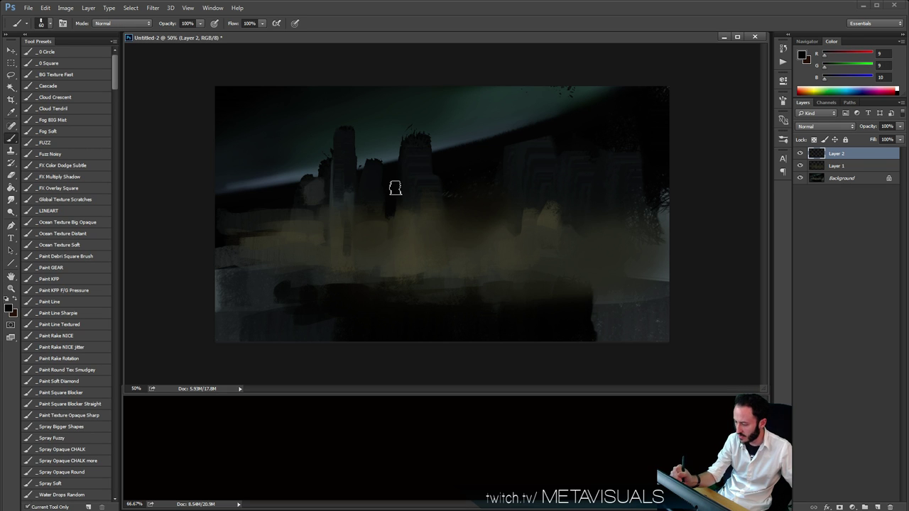
pyautogui.keyDown('alt'); pyautogui.click(381, 223); pyautogui.keyUp('alt')
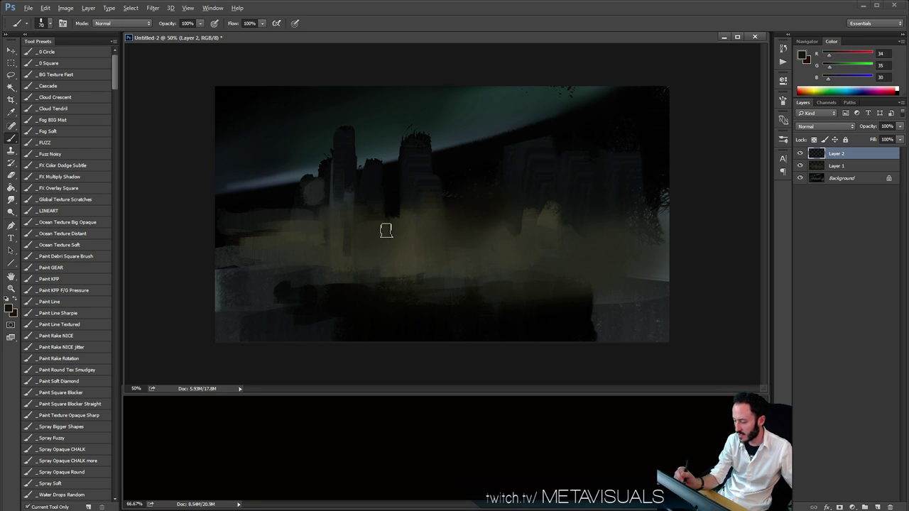
pyautogui.press(']')
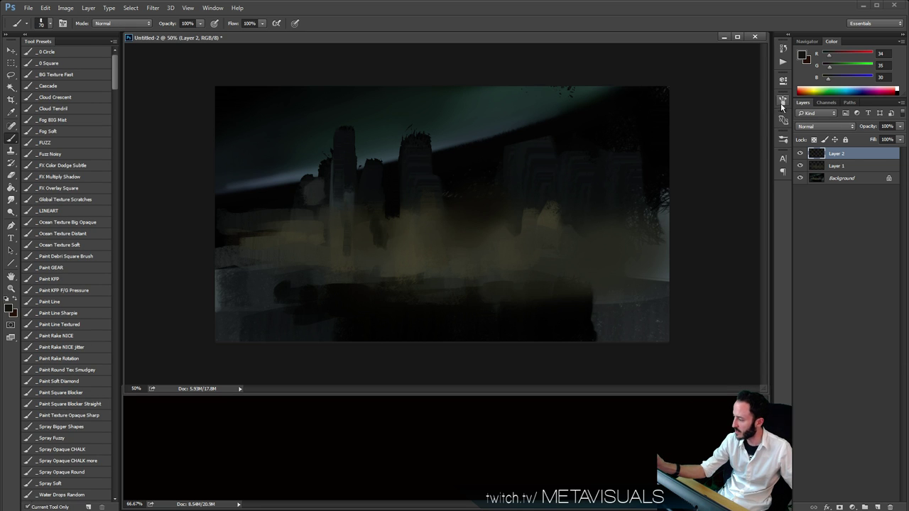
# Flatten the brush tip to 12% roundness at an angle of 0°.
pyautogui.click(782, 100)
pyautogui.moveTo(750, 193); pyautogui.dragTo(751, 204)
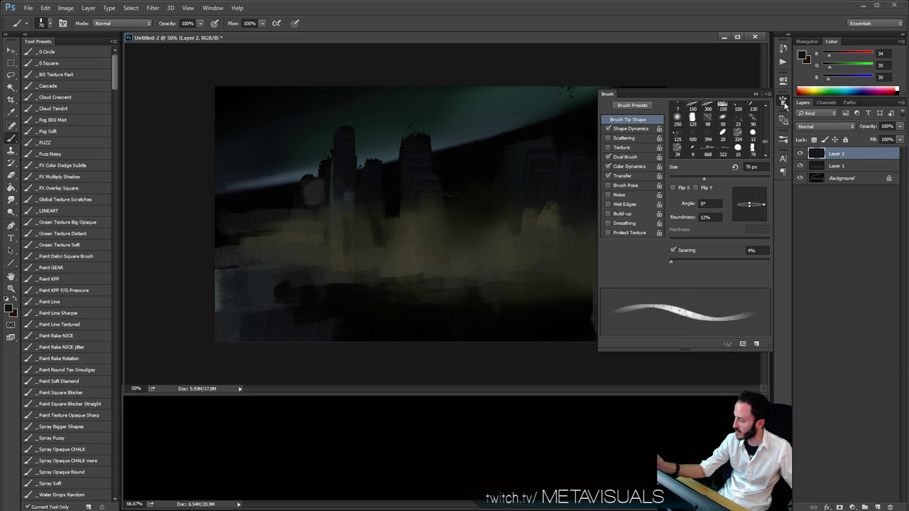
pyautogui.click(784, 101)
# Paint a grey-blue streak (77, 86, 89) across the ground below the pillars, starting at brush size 200.
pyautogui.keyDown('alt'); pyautogui.click(228, 285); pyautogui.keyUp('alt')
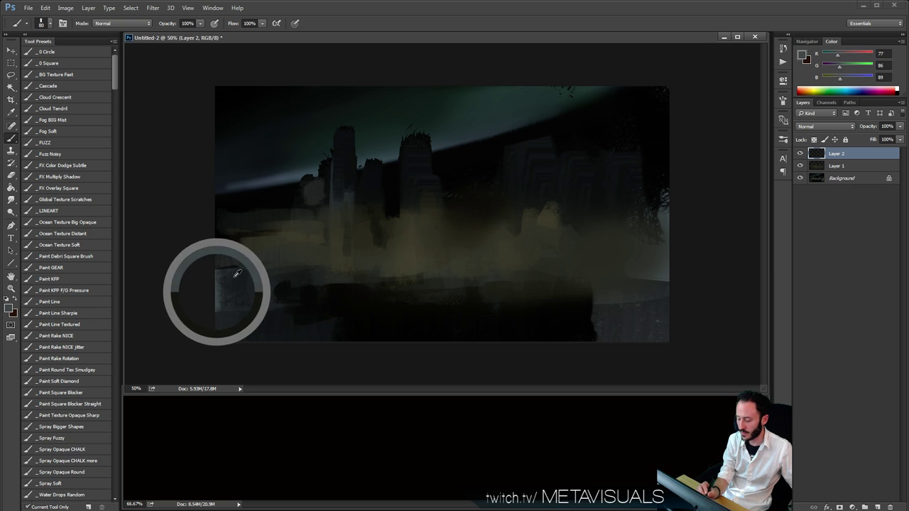
pyautogui.press(']')
pyautogui.press(']')
pyautogui.press(']')
pyautogui.press(']')
pyautogui.press(']')
pyautogui.moveTo(299, 283); pyautogui.dragTo(455, 285)
pyautogui.hotkey('ctrl', 'z')
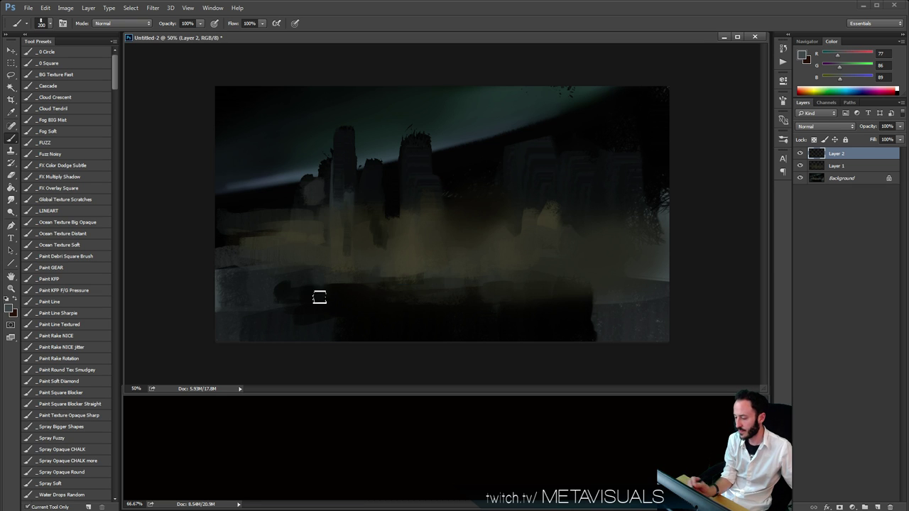
pyautogui.moveTo(318, 296)
pyautogui.mouseDown()
pyautogui.moveTo(422, 290)
pyautogui.moveTo(374, 298)
pyautogui.moveTo(443, 280)
pyautogui.mouseUp()
pyautogui.moveTo(246, 301); pyautogui.dragTo(468, 280)
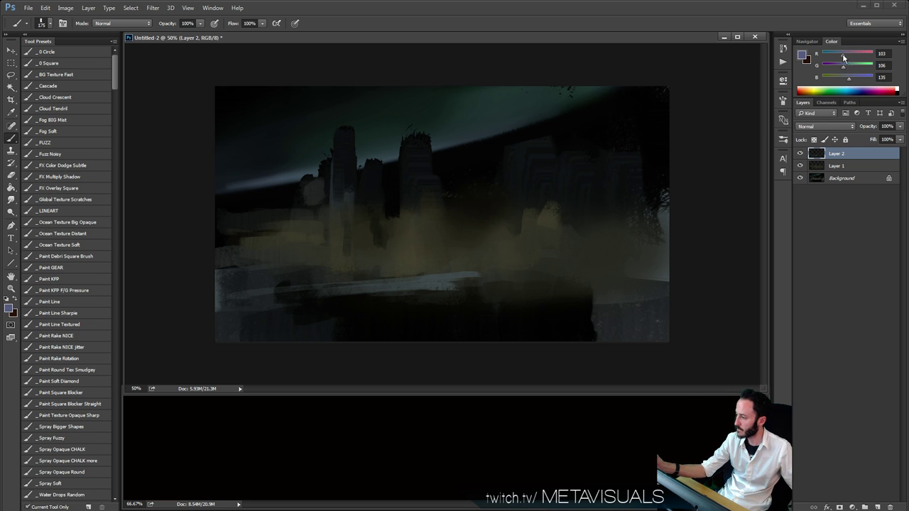
# Paint over the ground streak in lavender (103, 106, 135) at brush size 400 and undo the last stroke.
pyautogui.press(']')
pyautogui.press(']')
pyautogui.press(']')
pyautogui.press(']')
pyautogui.moveTo(287, 297)
pyautogui.mouseDown()
pyautogui.moveTo(478, 288)
pyautogui.moveTo(438, 277)
pyautogui.moveTo(467, 280)
pyautogui.mouseUp()
pyautogui.hotkey('ctrl', 'z')
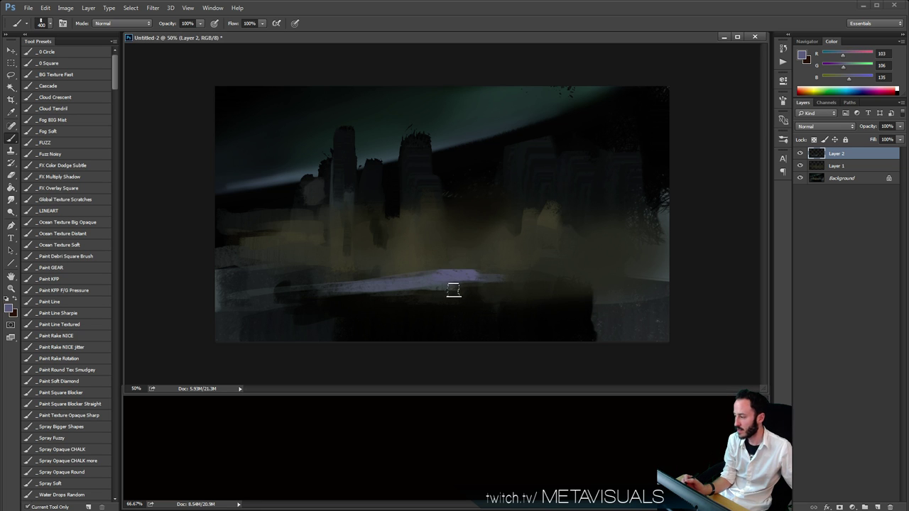
# In full-screen view, widen the lavender ground patch to the left beneath the left pillar with tones sampled from it.
pyautogui.press('f')
pyautogui.press('f')
pyautogui.moveTo(474, 312)
pyautogui.mouseDown()
pyautogui.moveTo(451, 246)
pyautogui.moveTo(477, 272)
pyautogui.moveTo(452, 294)
pyautogui.mouseUp()
pyautogui.keyDown('ctrl'); pyautogui.click(463, 218); pyautogui.keyUp('ctrl')
pyautogui.keyDown('ctrl'); pyautogui.click(430, 294); pyautogui.keyUp('ctrl')
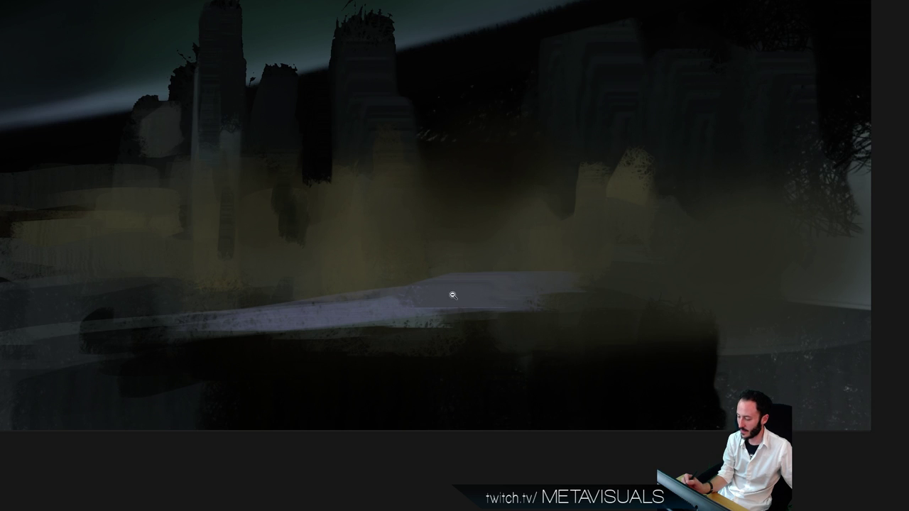
pyautogui.keyDown('ctrl'); pyautogui.keyDown('alt'); pyautogui.click(452, 295); pyautogui.keyUp('alt'); pyautogui.keyUp('ctrl')
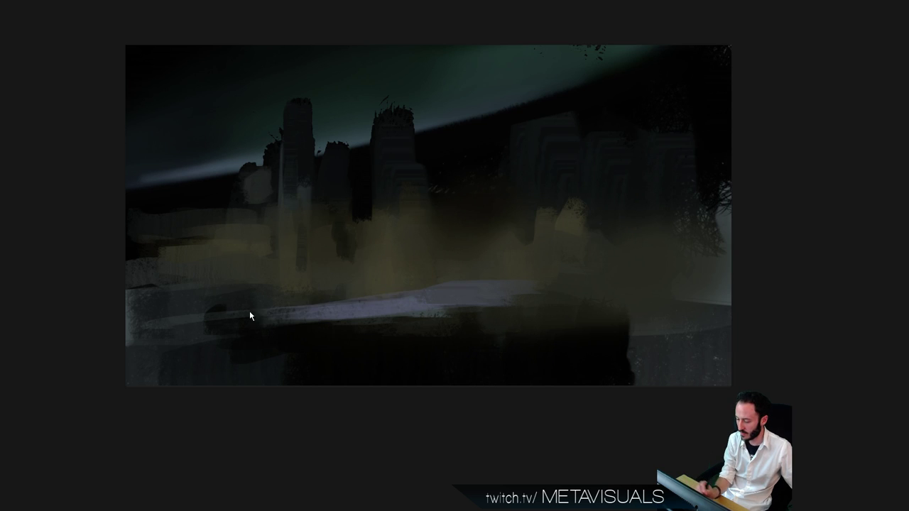
pyautogui.moveTo(226, 314); pyautogui.dragTo(434, 286)
pyautogui.keyDown('alt'); pyautogui.click(392, 285); pyautogui.keyUp('alt')
pyautogui.moveTo(260, 294); pyautogui.dragTo(372, 288)
pyautogui.keyDown('alt'); pyautogui.click(280, 288); pyautogui.keyUp('alt')
pyautogui.moveTo(210, 292); pyautogui.dragTo(359, 282)
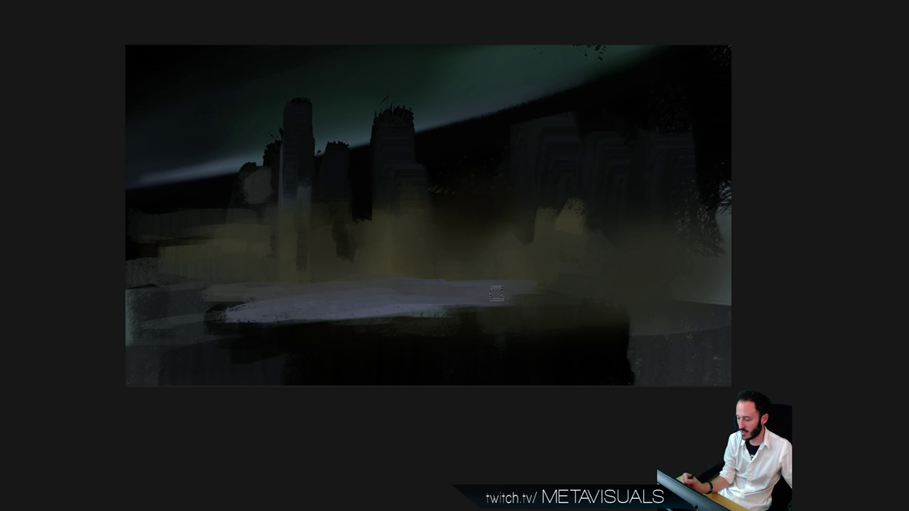
# Extend the lavender ground to the right with an upturned end and add a low block at the middle pillar's foot.
pyautogui.moveTo(534, 293)
pyautogui.mouseDown()
pyautogui.moveTo(508, 292)
pyautogui.moveTo(565, 307)
pyautogui.moveTo(620, 304)
pyautogui.mouseUp()
pyautogui.keyDown('alt'); pyautogui.click(506, 294); pyautogui.keyUp('alt')
pyautogui.keyDown('alt'); pyautogui.click(465, 298); pyautogui.keyUp('alt')
pyautogui.moveTo(495, 311)
pyautogui.mouseDown()
pyautogui.moveTo(561, 308)
pyautogui.moveTo(650, 287)
pyautogui.mouseUp()
pyautogui.moveTo(453, 275); pyautogui.dragTo(426, 277)
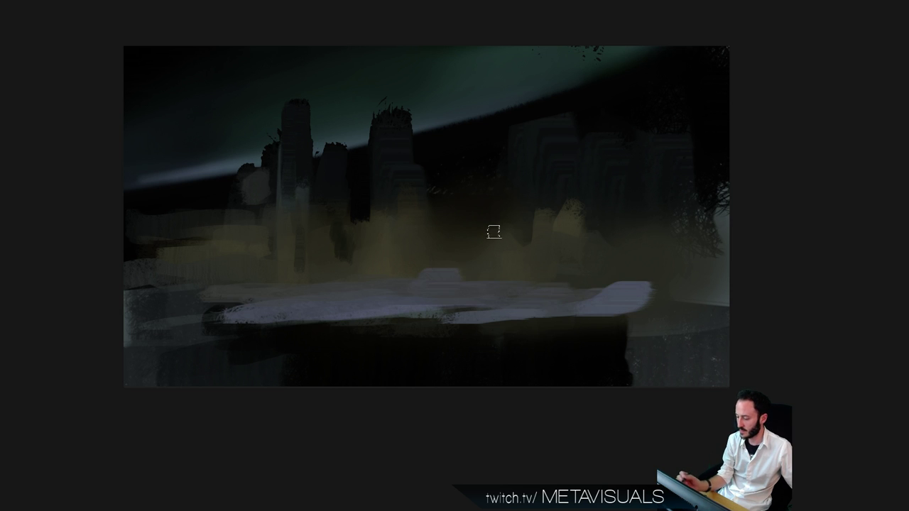
# Paint lavender light on the lower parts of the left and middle pillars and a small block to their right.
pyautogui.moveTo(354, 297); pyautogui.dragTo(353, 298)
pyautogui.moveTo(399, 235)
pyautogui.mouseDown()
pyautogui.moveTo(407, 274)
pyautogui.moveTo(411, 238)
pyautogui.mouseUp()
pyautogui.hotkey('ctrl', 'z')
pyautogui.hotkey('ctrl', 'z')
pyautogui.moveTo(292, 241)
pyautogui.mouseDown()
pyautogui.moveTo(290, 265)
pyautogui.moveTo(291, 219)
pyautogui.mouseUp()
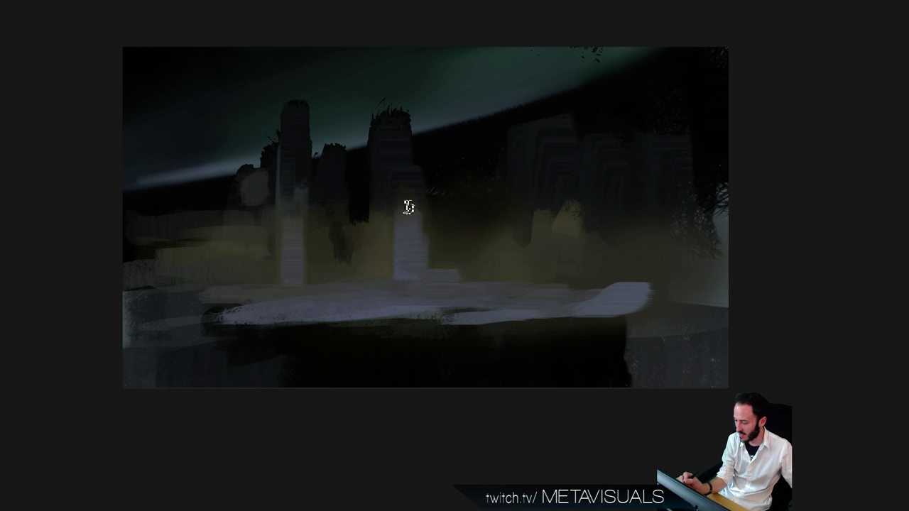
pyautogui.keyDown('alt'); pyautogui.click(412, 266); pyautogui.keyUp('alt')
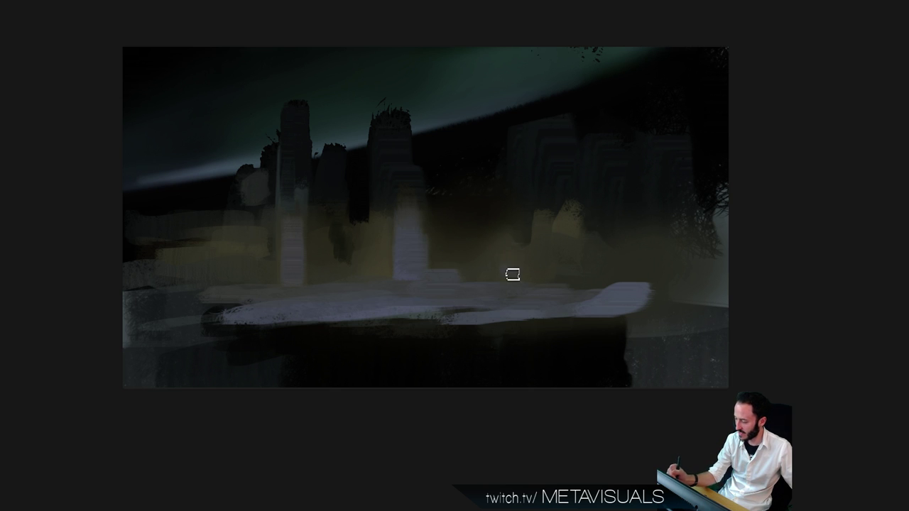
pyautogui.keyDown('alt'); pyautogui.click(499, 243); pyautogui.keyUp('alt')
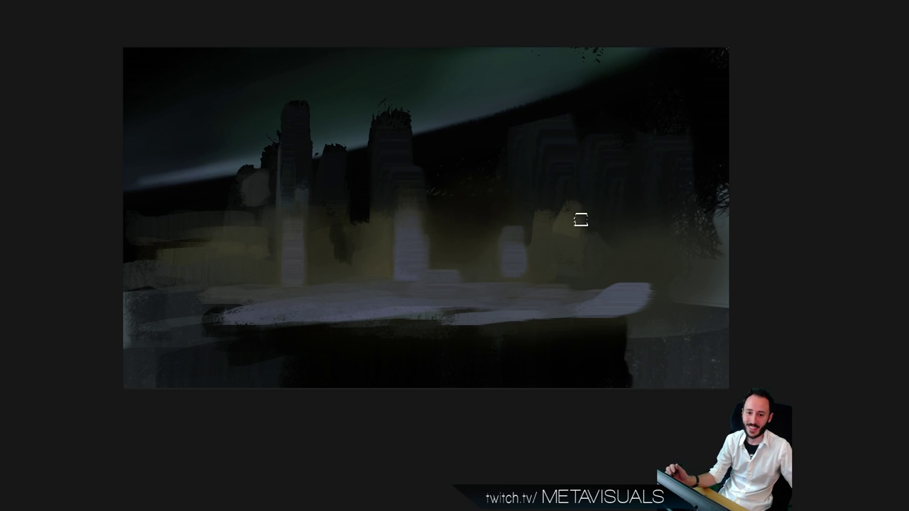
# Restore the panels and paint light blue (137, 164, 188) highlights at the left pillar's foot and on both sides of the middle pillar.
pyautogui.keyDown('alt'); pyautogui.click(348, 315); pyautogui.keyUp('alt')
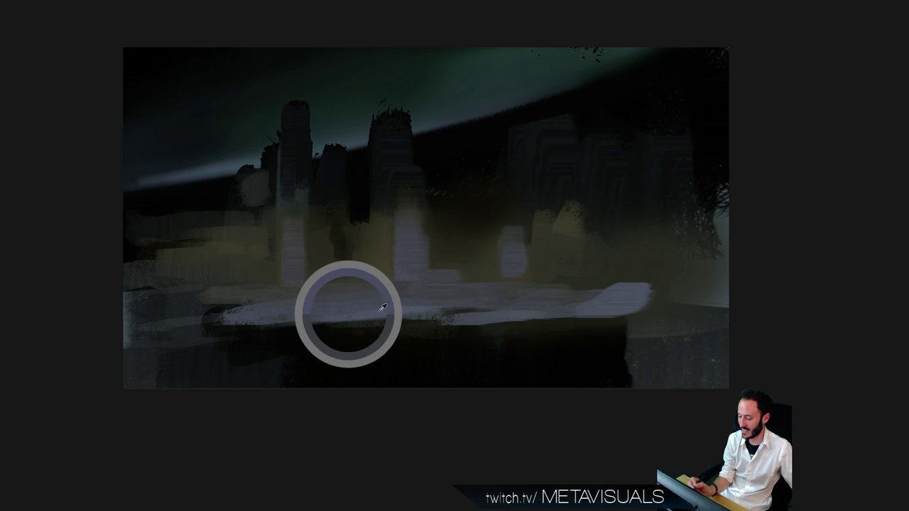
pyautogui.press('f')
pyautogui.press('f')
pyautogui.press('space')
pyautogui.moveTo(448, 311); pyautogui.dragTo(445, 251)
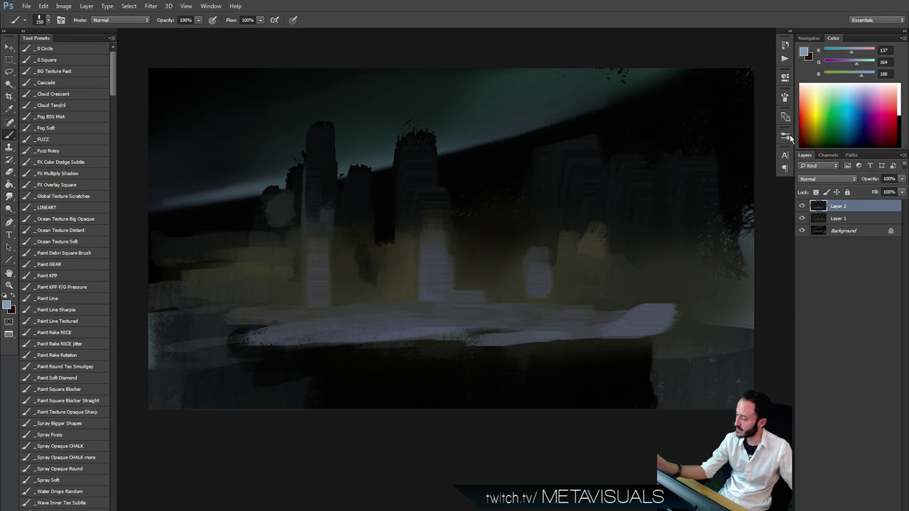
pyautogui.press('[')
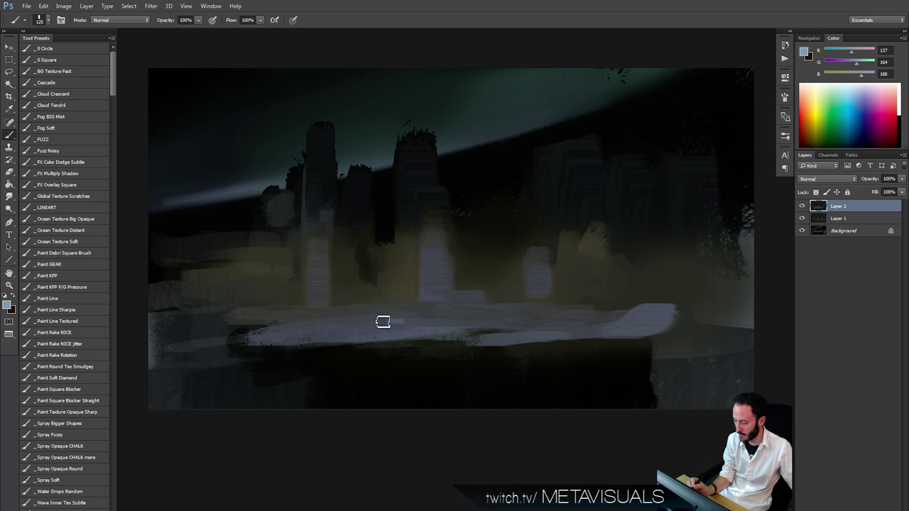
pyautogui.moveTo(382, 322)
pyautogui.mouseDown()
pyautogui.moveTo(300, 298)
pyautogui.moveTo(350, 319)
pyautogui.moveTo(447, 322)
pyautogui.moveTo(388, 327)
pyautogui.mouseUp()
pyautogui.press(']')
pyautogui.press(']')
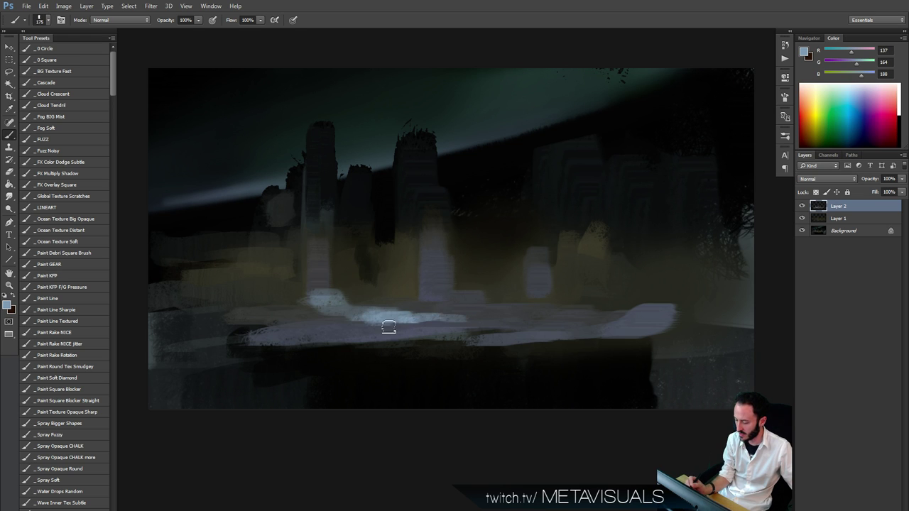
pyautogui.moveTo(495, 314); pyautogui.dragTo(534, 312)
pyautogui.press('alt')
pyautogui.press('[')
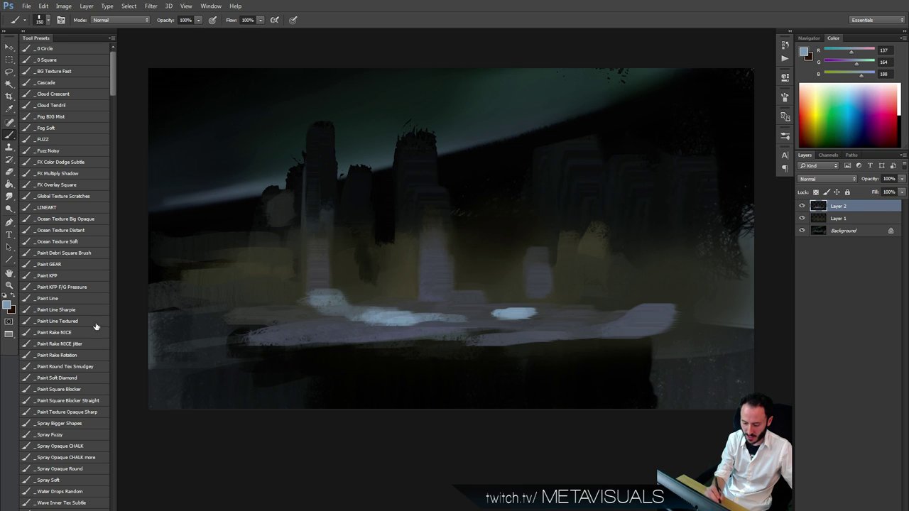
# Paint dark debris (16, 17, 11) over the middle pillar's base with the Paint Debri Square Brush preset.
pyautogui.click(79, 255)
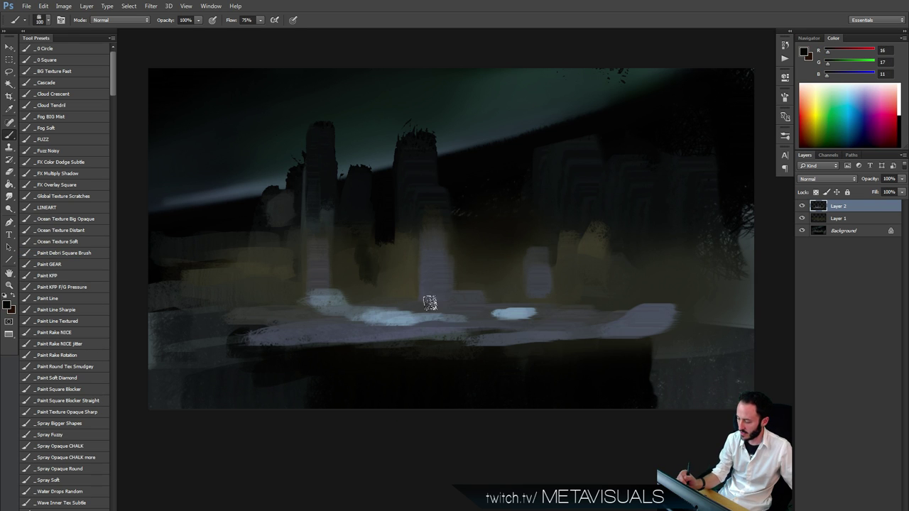
pyautogui.press('[')
pyautogui.press('[')
pyautogui.press('[')
pyautogui.press('[')
pyautogui.press('[')
pyautogui.press('[')
pyautogui.moveTo(468, 284); pyautogui.dragTo(450, 334)
pyautogui.moveTo(487, 268); pyautogui.dragTo(462, 301)
pyautogui.moveTo(426, 260); pyautogui.dragTo(450, 319)
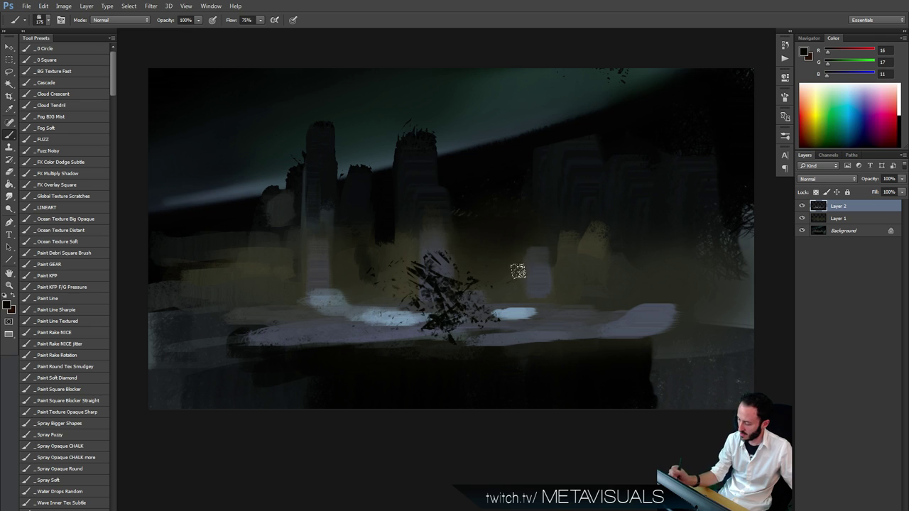
# Extend the dark debris into an arch to the right, with a right leg and a clump on the ground beneath it.
pyautogui.moveTo(520, 272); pyautogui.dragTo(546, 285)
pyautogui.moveTo(470, 274); pyautogui.dragTo(631, 282)
pyautogui.moveTo(635, 314); pyautogui.dragTo(624, 337)
pyautogui.moveTo(514, 337); pyautogui.dragTo(501, 345)
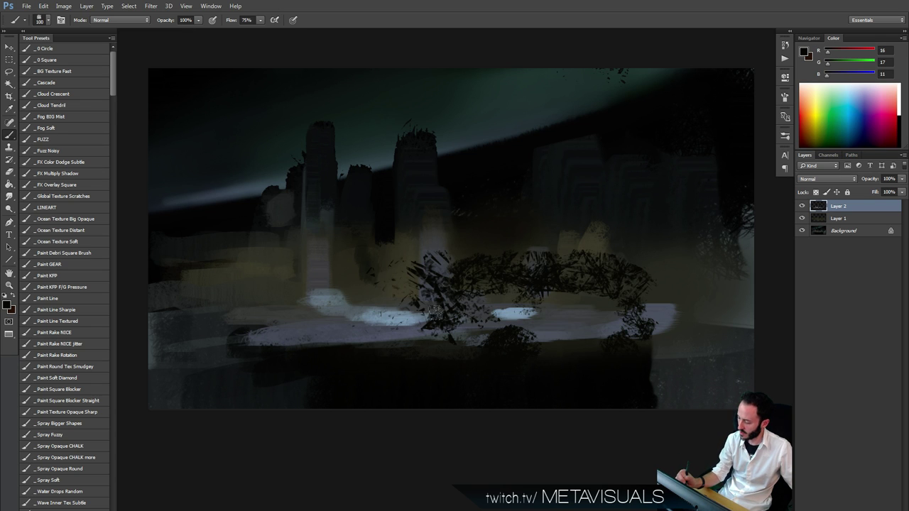
pyautogui.moveTo(436, 318); pyautogui.dragTo(447, 330)
# Thicken both legs of the debris arch with sampled dark grey-green (28, 31, 27) at brush size 80.
pyautogui.press('[')
pyautogui.press('[')
pyautogui.keyDown('alt'); pyautogui.click(635, 315); pyautogui.keyUp('alt')
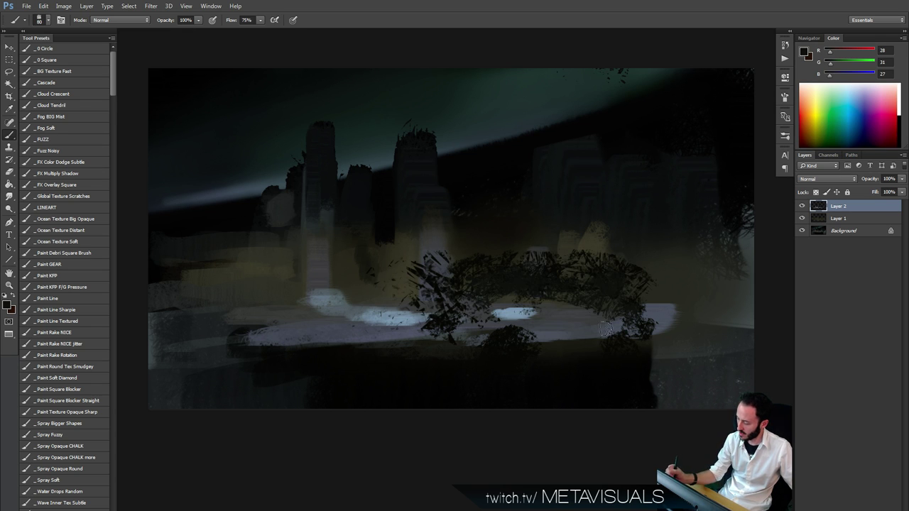
pyautogui.moveTo(495, 309)
pyautogui.mouseDown()
pyautogui.moveTo(515, 341)
pyautogui.moveTo(528, 339)
pyautogui.mouseUp()
pyautogui.moveTo(615, 314)
pyautogui.mouseDown()
pyautogui.moveTo(632, 357)
pyautogui.moveTo(656, 349)
pyautogui.mouseUp()
# Sample near-black (12, 13, 11) and paint a long curved ledge along the top of the debris arch.
pyautogui.press('[')
pyautogui.press('[')
pyautogui.press('[')
pyautogui.keyDown('alt'); pyautogui.click(484, 381); pyautogui.keyUp('alt')
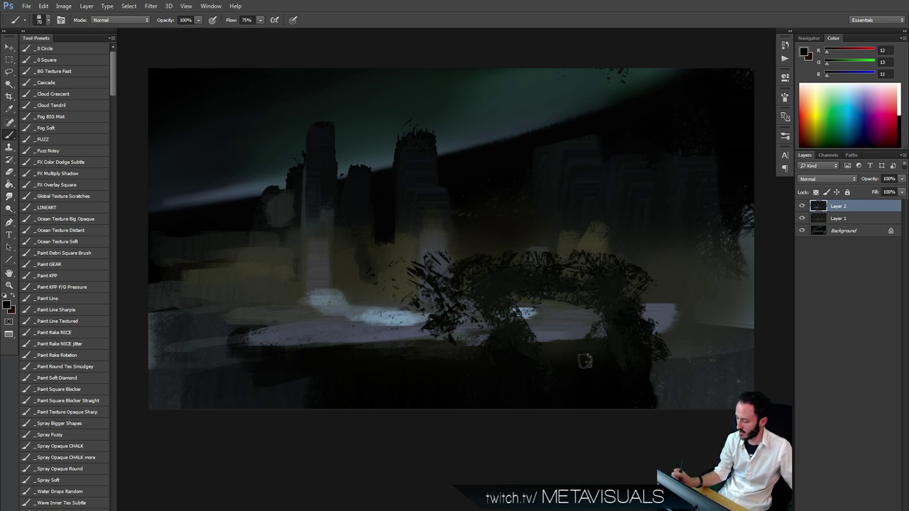
pyautogui.moveTo(506, 251)
pyautogui.mouseDown()
pyautogui.moveTo(396, 263)
pyautogui.moveTo(610, 262)
pyautogui.moveTo(467, 258)
pyautogui.moveTo(619, 259)
pyautogui.moveTo(634, 256)
pyautogui.moveTo(631, 235)
pyautogui.moveTo(548, 254)
pyautogui.moveTo(684, 252)
pyautogui.mouseUp()
pyautogui.press(']')
pyautogui.press('space')
pyautogui.moveTo(702, 212); pyautogui.dragTo(704, 213)
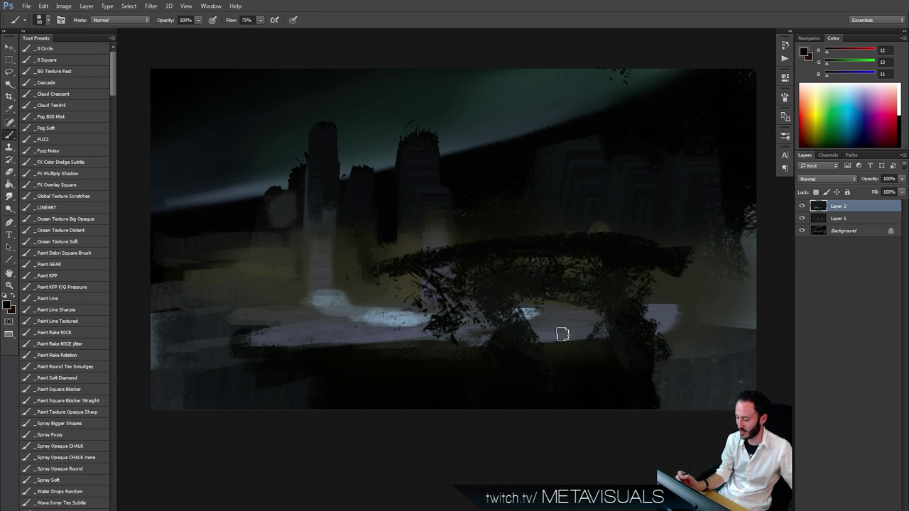
# Set the debris brush tip to an angle of 2° and a roundness of 0%.
pyautogui.press('space')
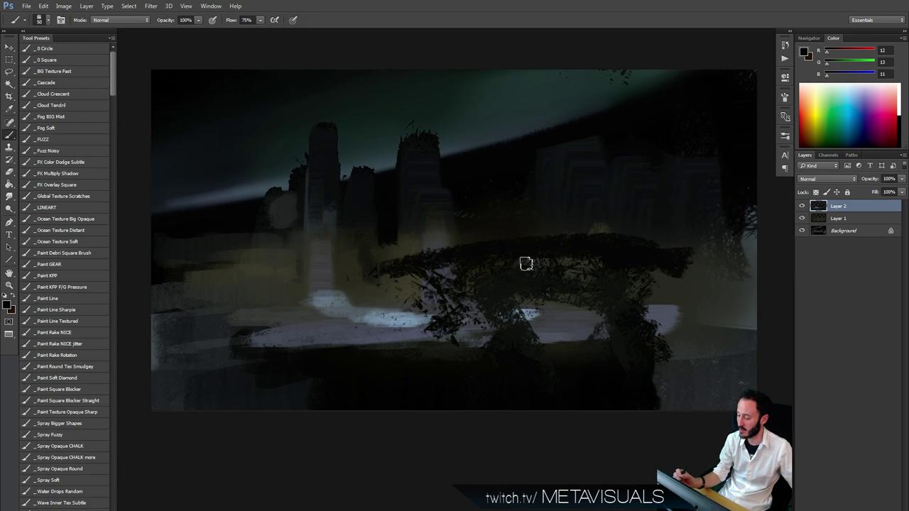
pyautogui.click(784, 97)
pyautogui.moveTo(752, 206)
pyautogui.mouseDown()
pyautogui.moveTo(757, 192)
pyautogui.moveTo(768, 203)
pyautogui.moveTo(751, 203)
pyautogui.moveTo(766, 204)
pyautogui.mouseUp()
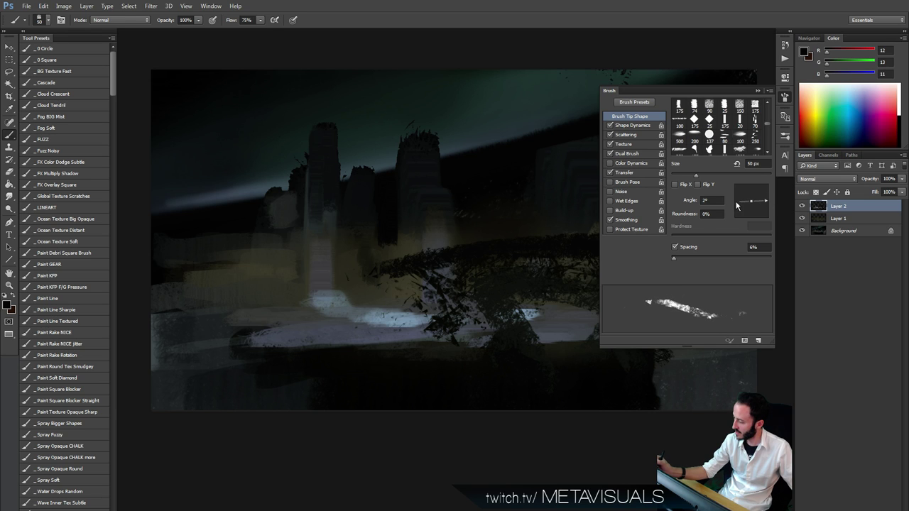
# Check the brush's Shape Dynamics and Dual Brush settings, switching Dual Brush off and on again.
pyautogui.click(658, 123)
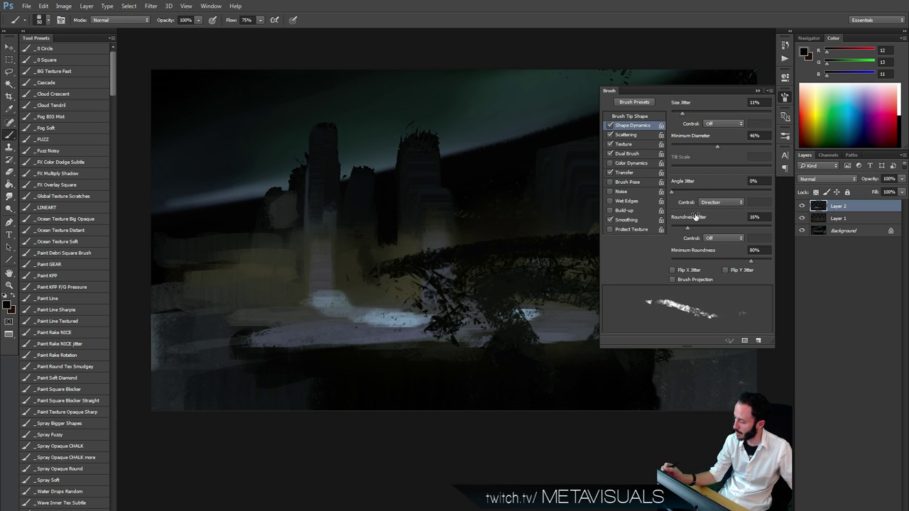
pyautogui.click(628, 153)
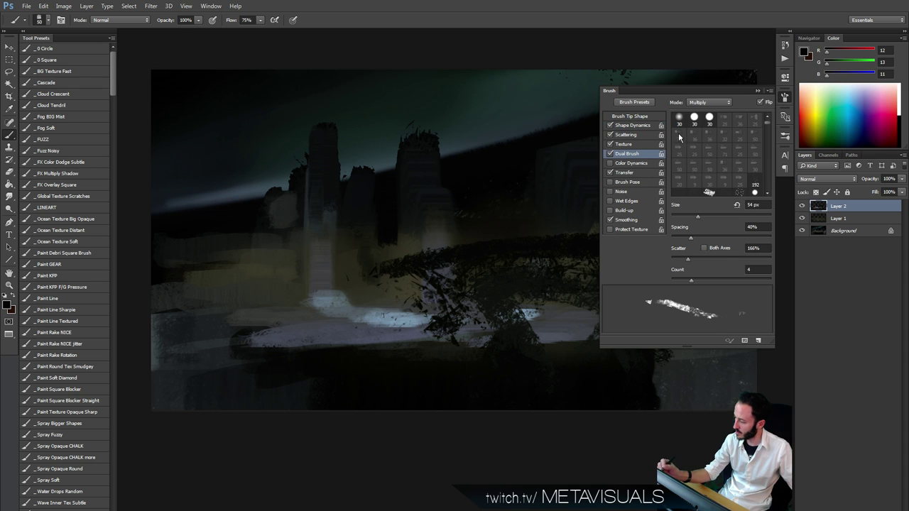
pyautogui.click(610, 154)
pyautogui.click(611, 153)
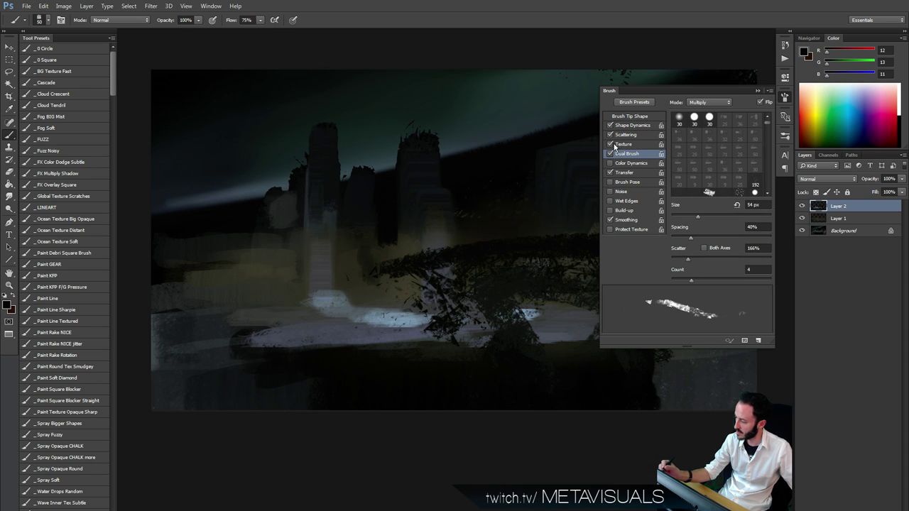